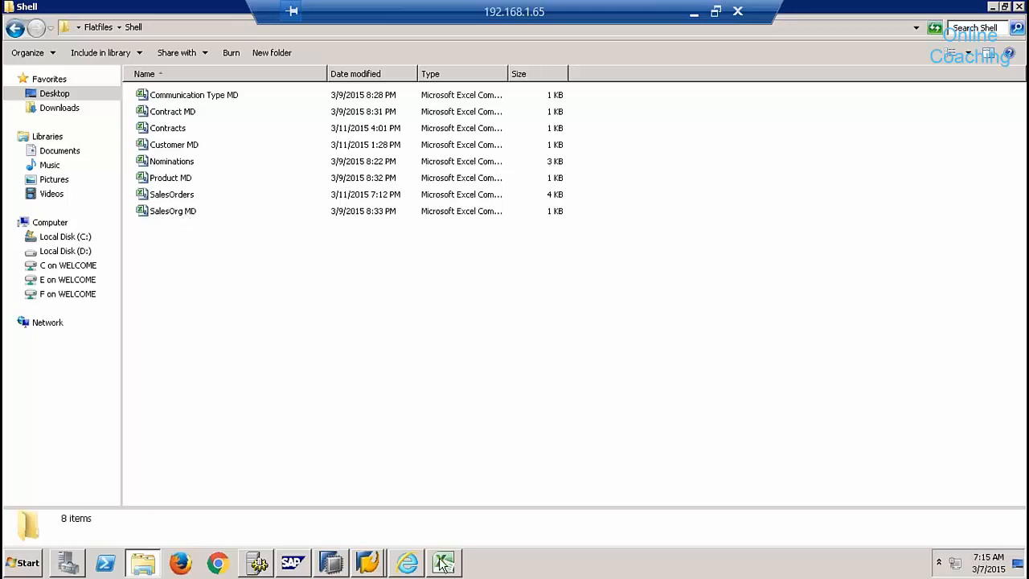
- Open and close the SalesOrg MD and SalesOrders files in Excel without saving
{"action": "double_click", "coordinate": [170, 213]}
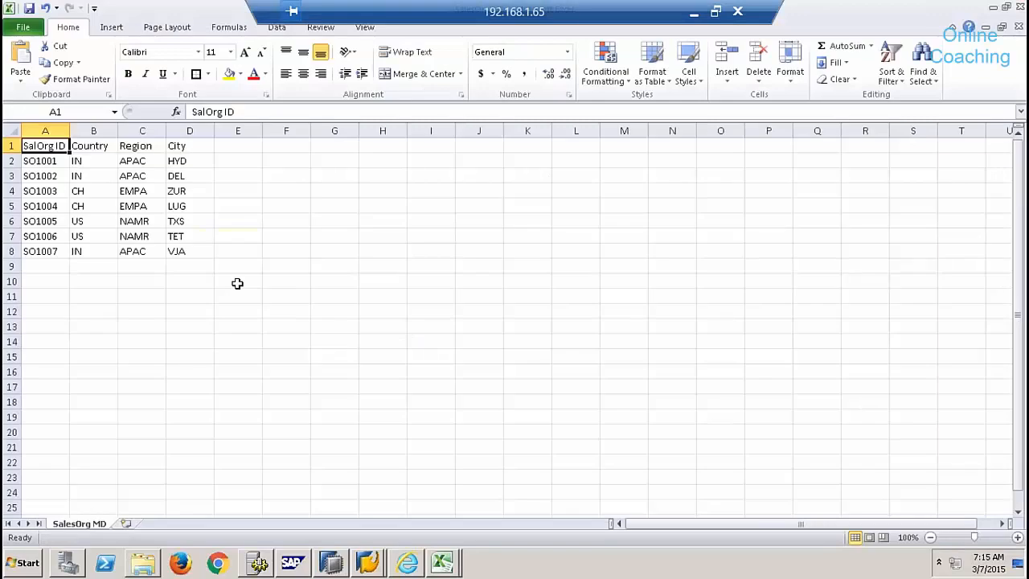
{"action": "key", "text": "ctrl+w"}
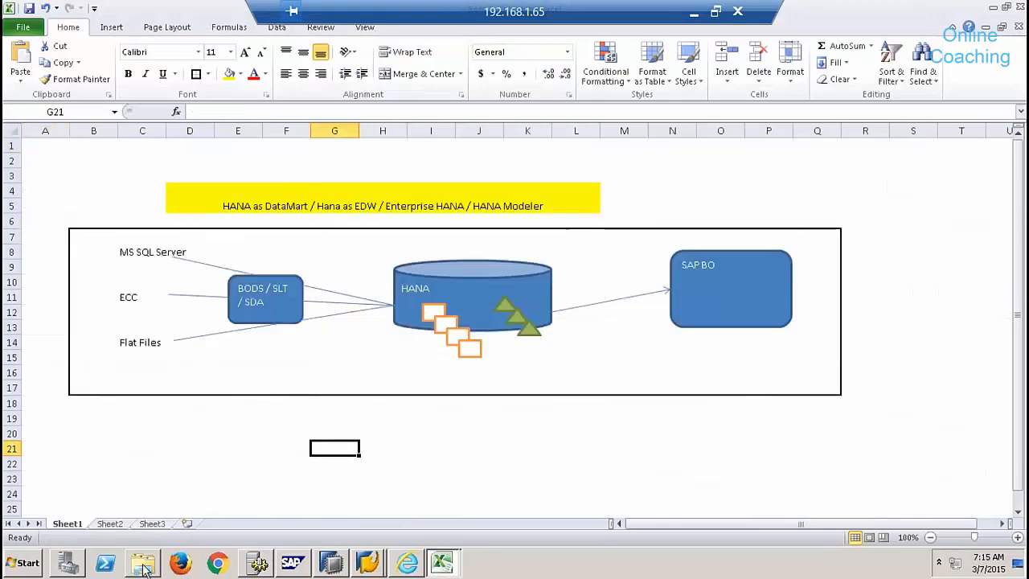
{"action": "left_click", "coordinate": [142, 565]}
{"action": "double_click", "coordinate": [171, 194]}
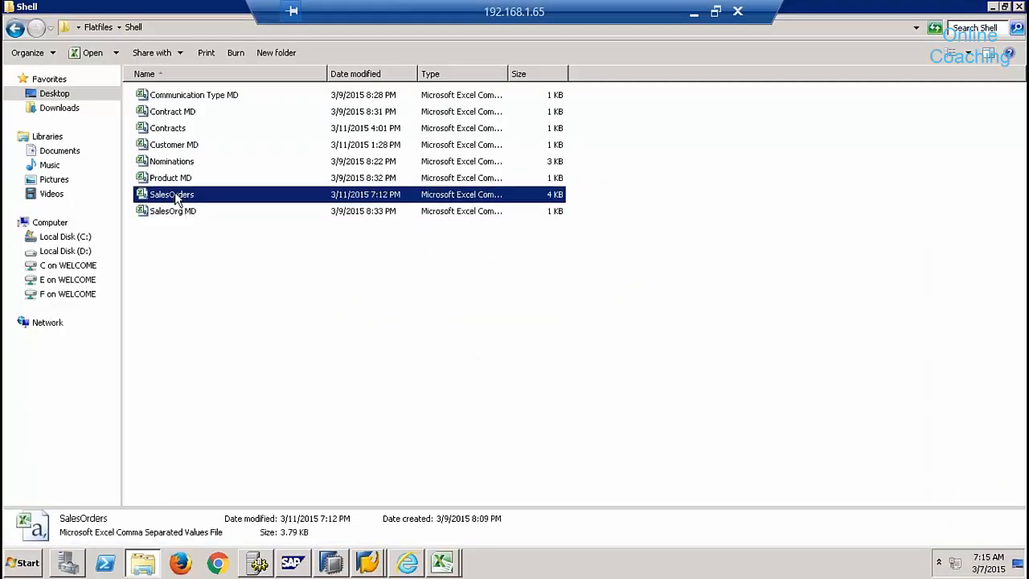
{"action": "key", "text": "ctrl+w"}
{"action": "key", "text": "n"}
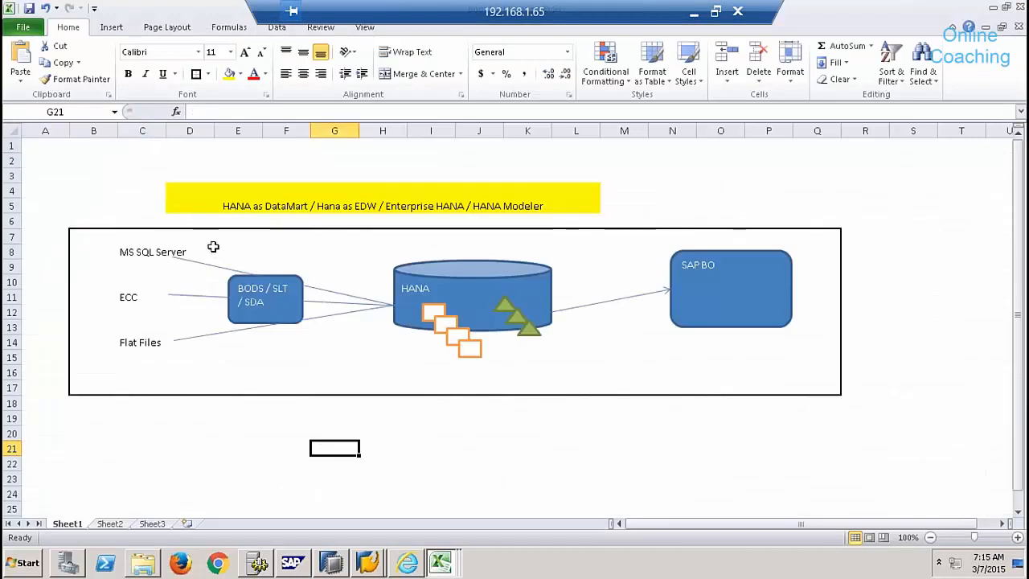
{"action": "key", "text": "alt+Tab"}
- Open the Product MD and Nominations files in Excel
{"action": "double_click", "coordinate": [170, 178]}
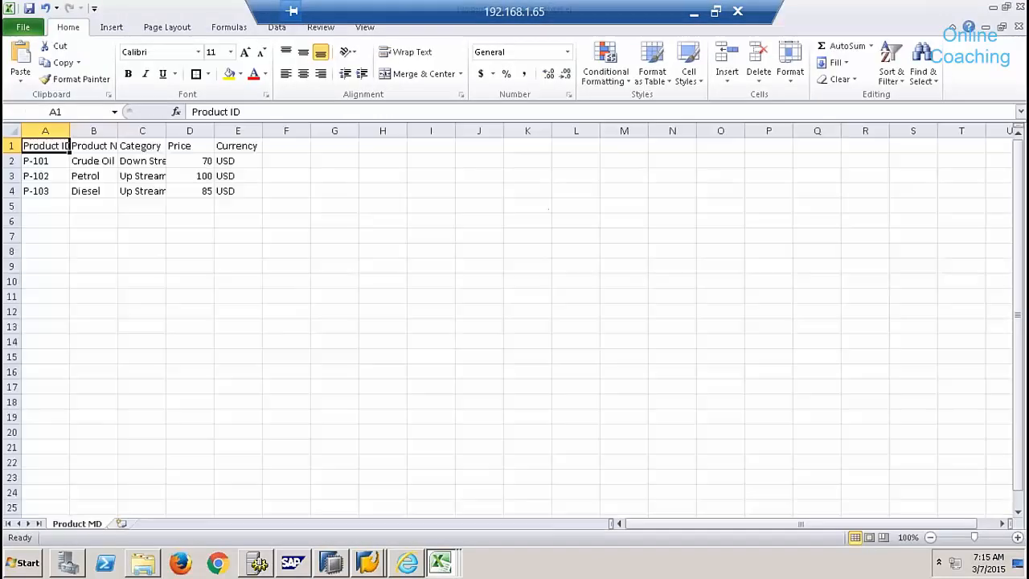
{"action": "key", "text": "alt+Tab"}
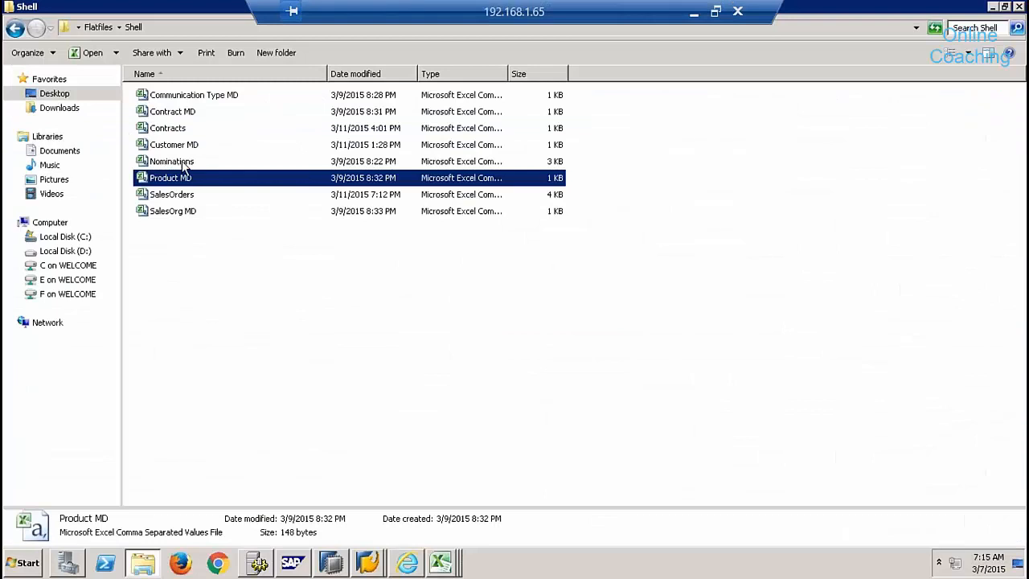
{"action": "double_click", "coordinate": [182, 164]}
{"action": "key", "text": "alt+Tab"}
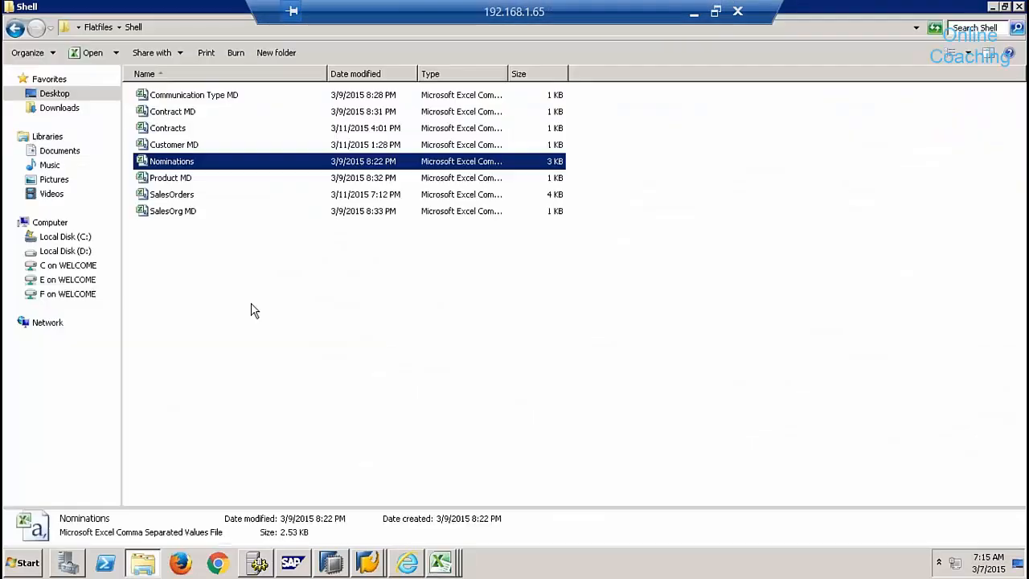
{"action": "key", "text": "alt+Tab"}
{"action": "key", "text": "alt+Tab"}
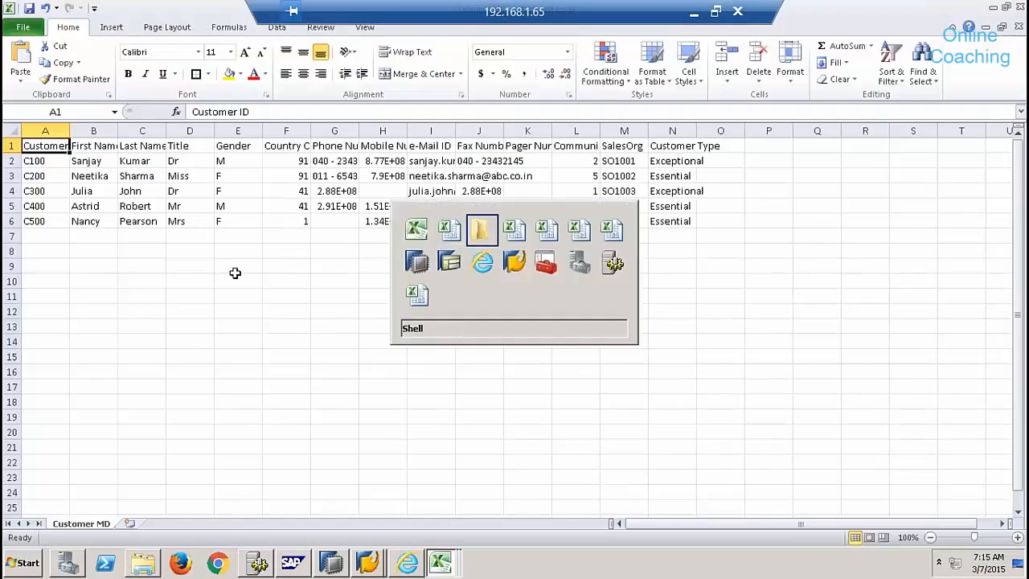
- Open Contracts and Contract MD in Excel, and close Communication Type MD
{"action": "double_click", "coordinate": [180, 130]}
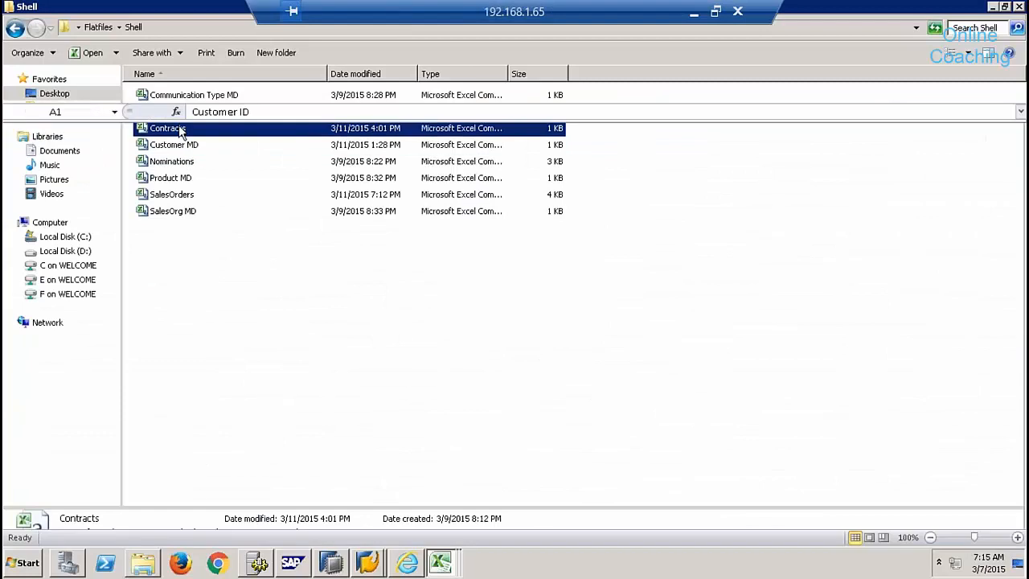
{"action": "key", "text": "alt+Tab"}
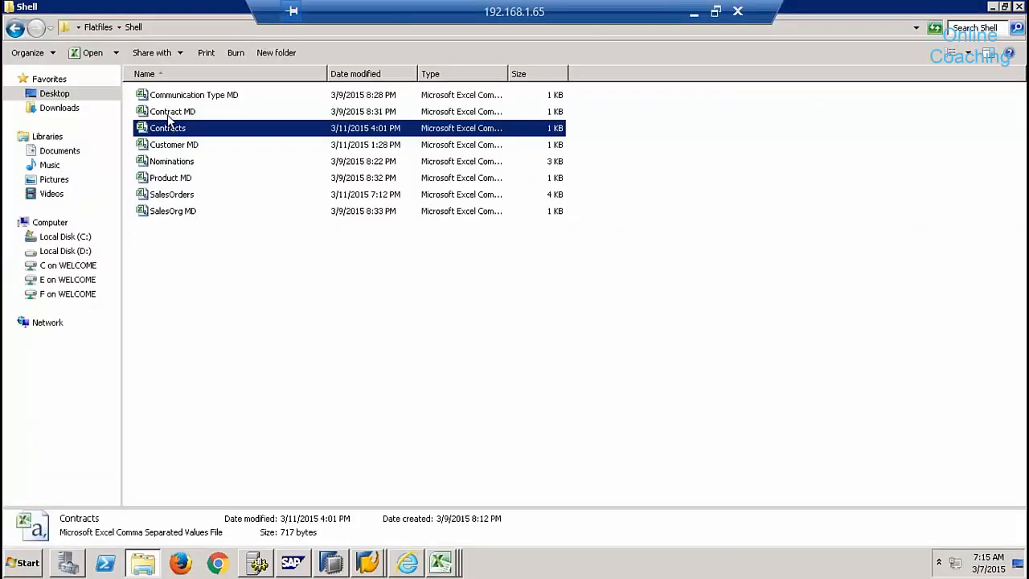
{"action": "double_click", "coordinate": [168, 107]}
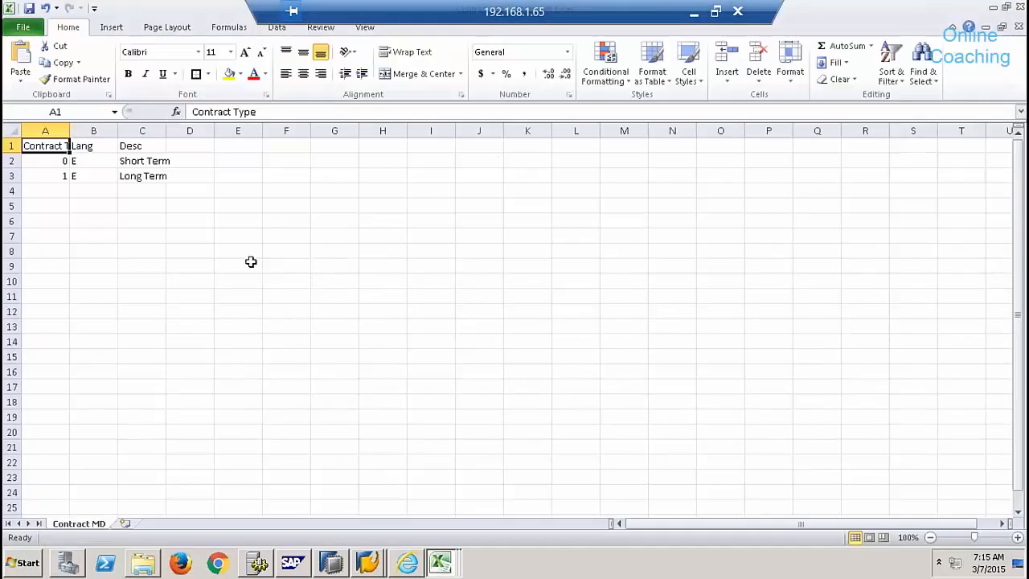
{"action": "key", "text": "alt+Tab"}
{"action": "double_click", "coordinate": [211, 94]}
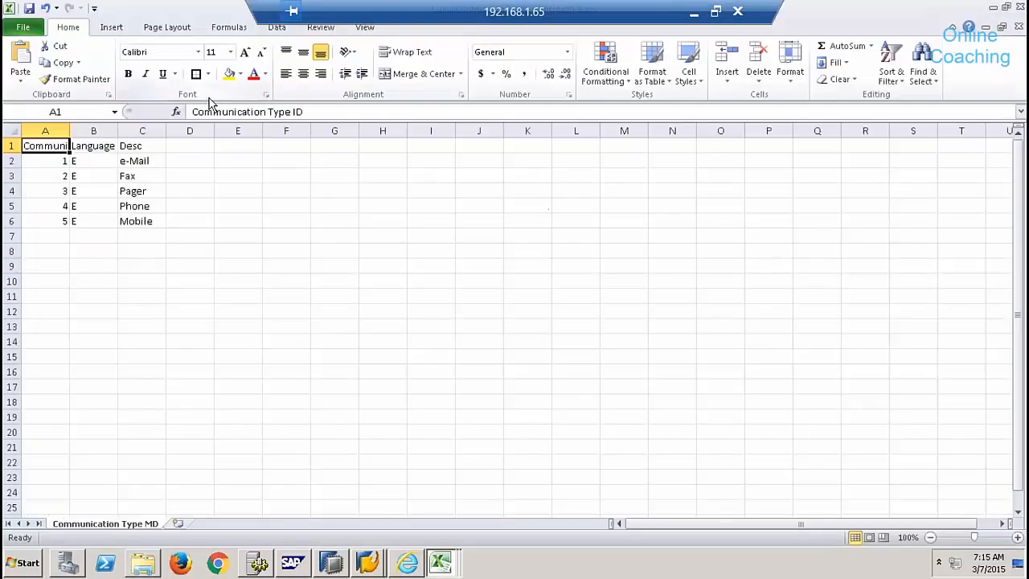
{"action": "left_click", "coordinate": [1018, 26]}
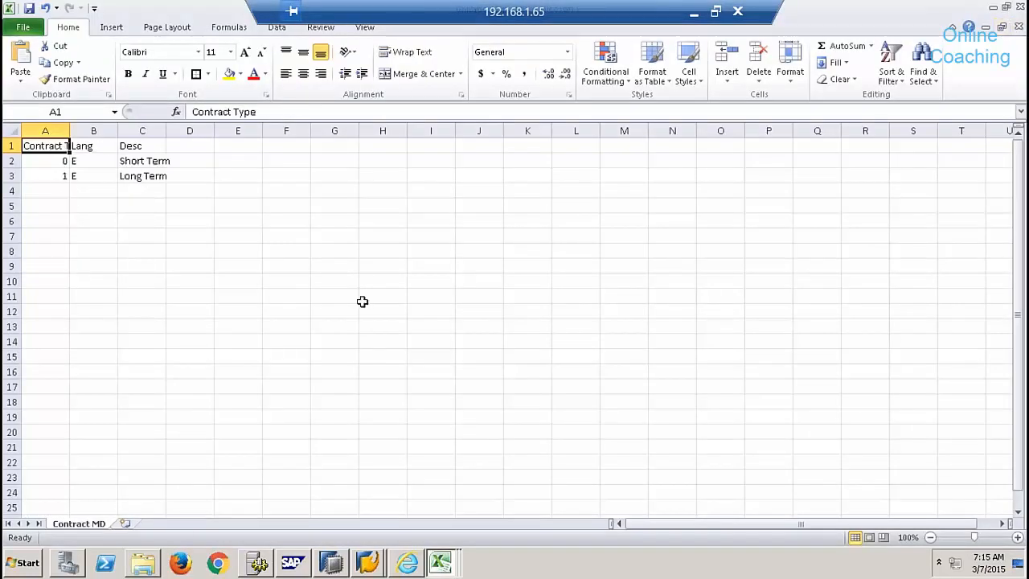
- Review the SalesOrders, Nominations and Contracts workbooks, and select A1:C3 in Contract MD
{"action": "left_click", "coordinate": [445, 561]}
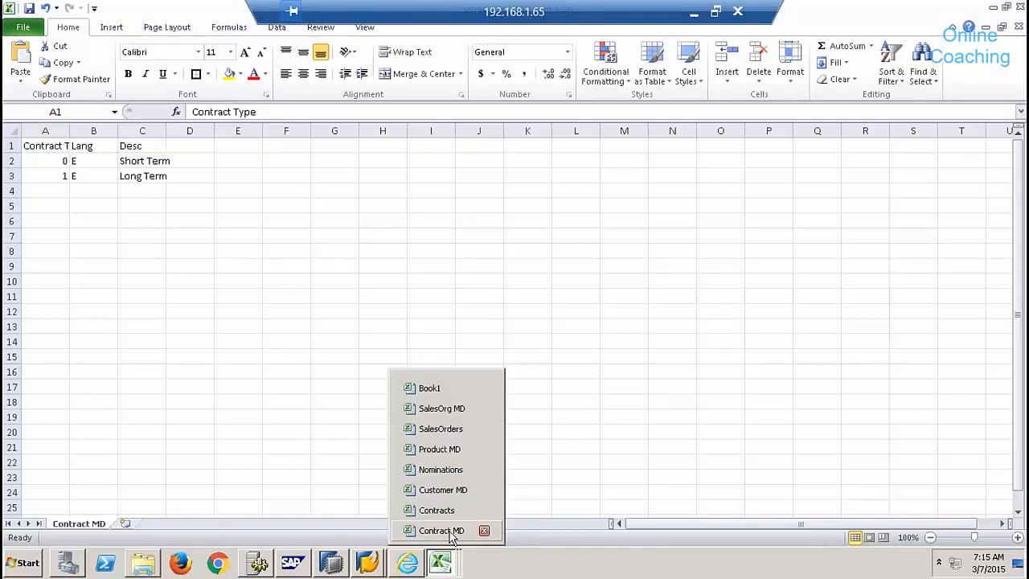
{"action": "left_click", "coordinate": [441, 428]}
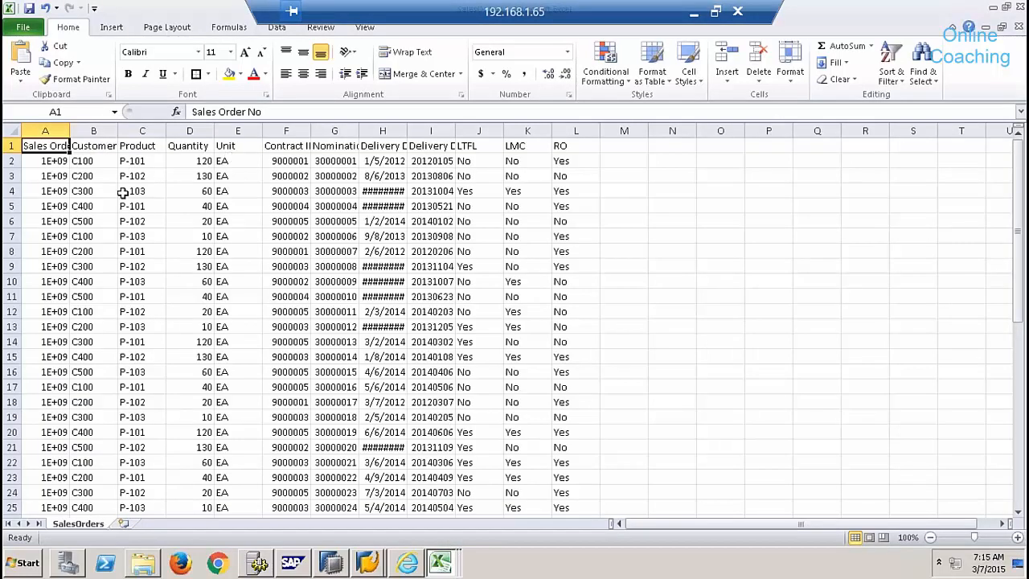
{"action": "left_click", "coordinate": [441, 565]}
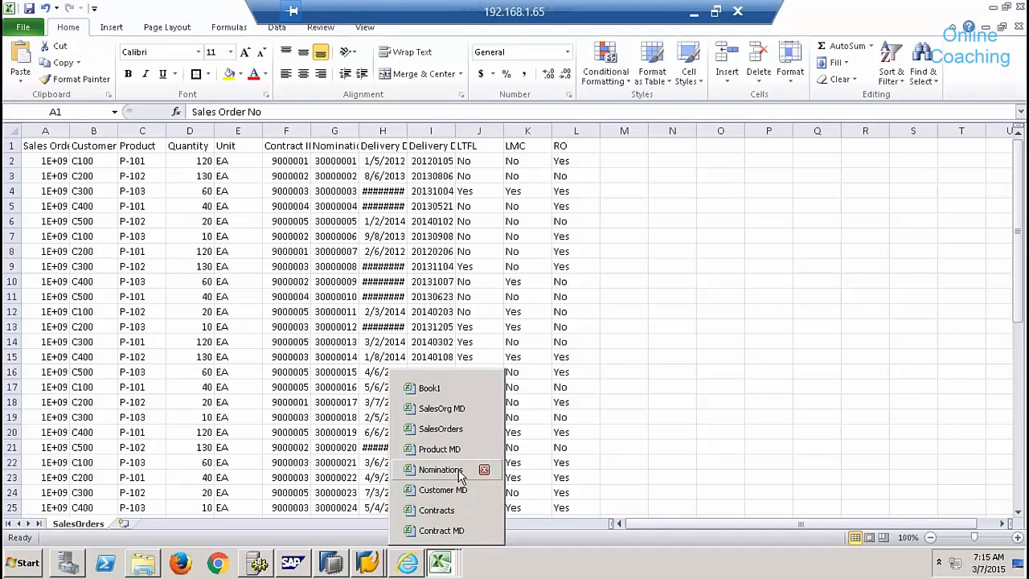
{"action": "left_click", "coordinate": [440, 469]}
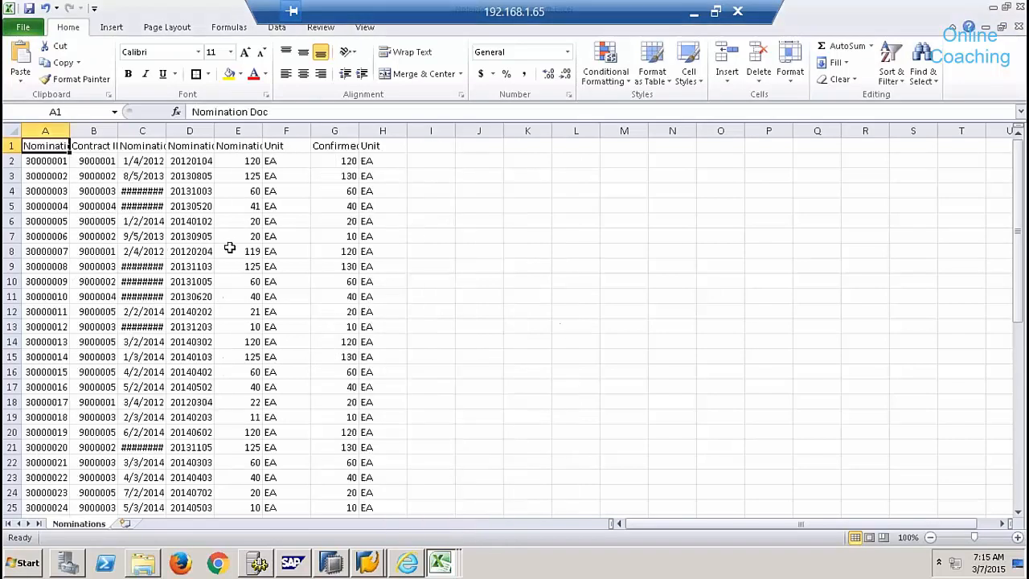
{"action": "left_click", "coordinate": [442, 565]}
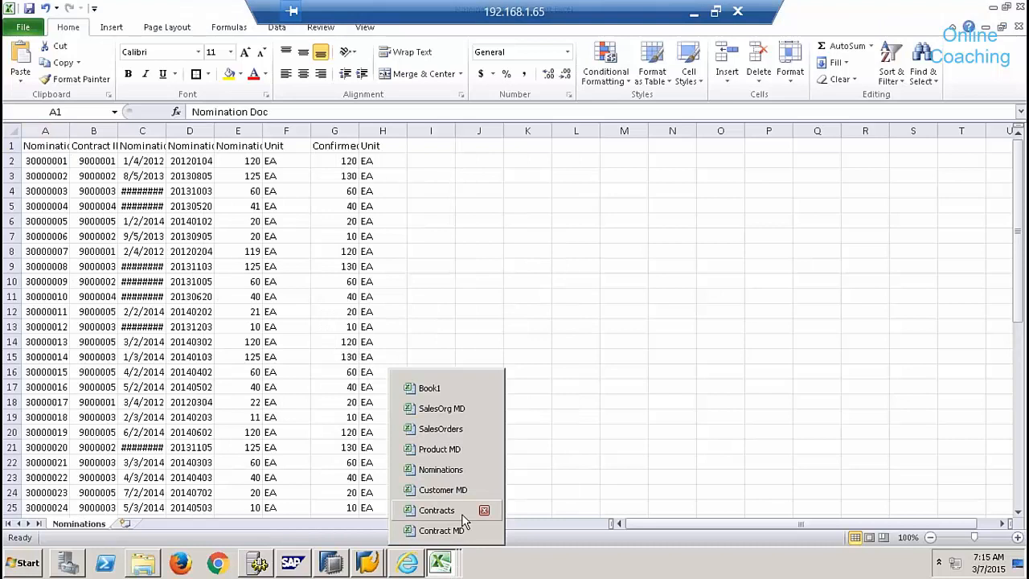
{"action": "left_click", "coordinate": [437, 510]}
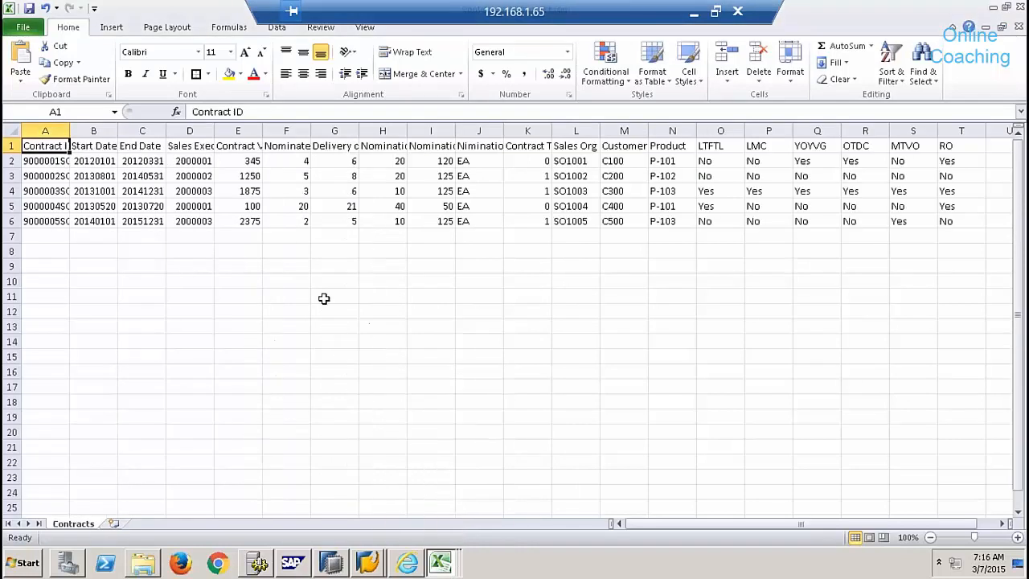
{"action": "left_click", "coordinate": [451, 566]}
{"action": "left_click", "coordinate": [449, 537]}
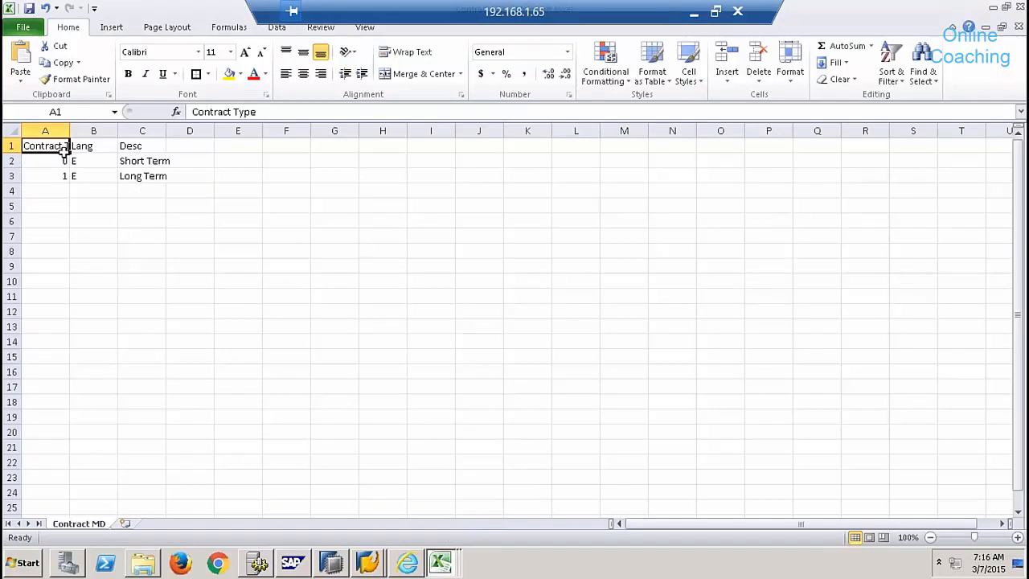
{"action": "left_click_drag", "start_coordinate": [65, 151], "coordinate": [153, 172]}
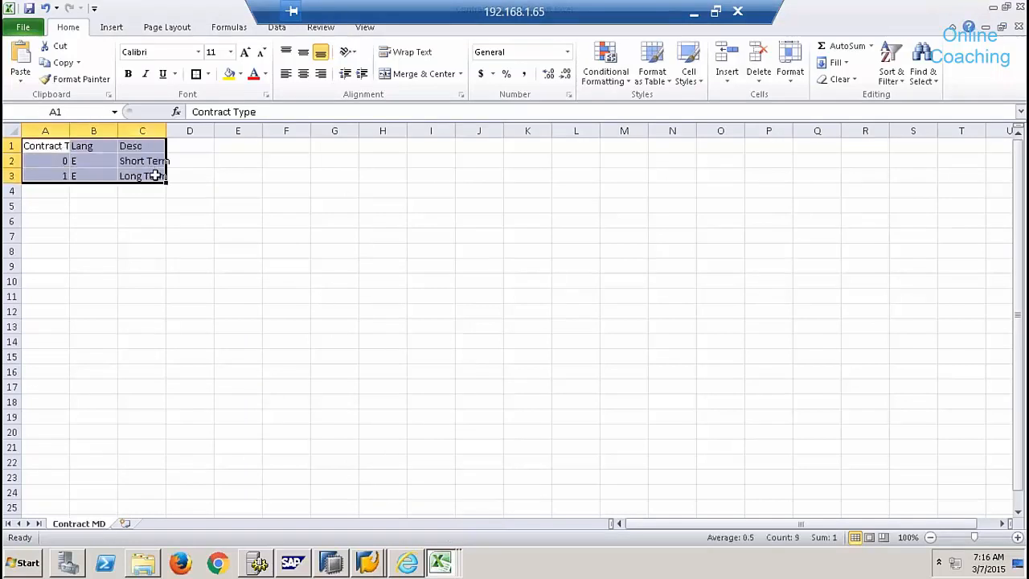
- Review the Product MD and Customer MD workbooks, then bring up SAP HANA Studio
{"action": "left_click", "coordinate": [441, 562]}
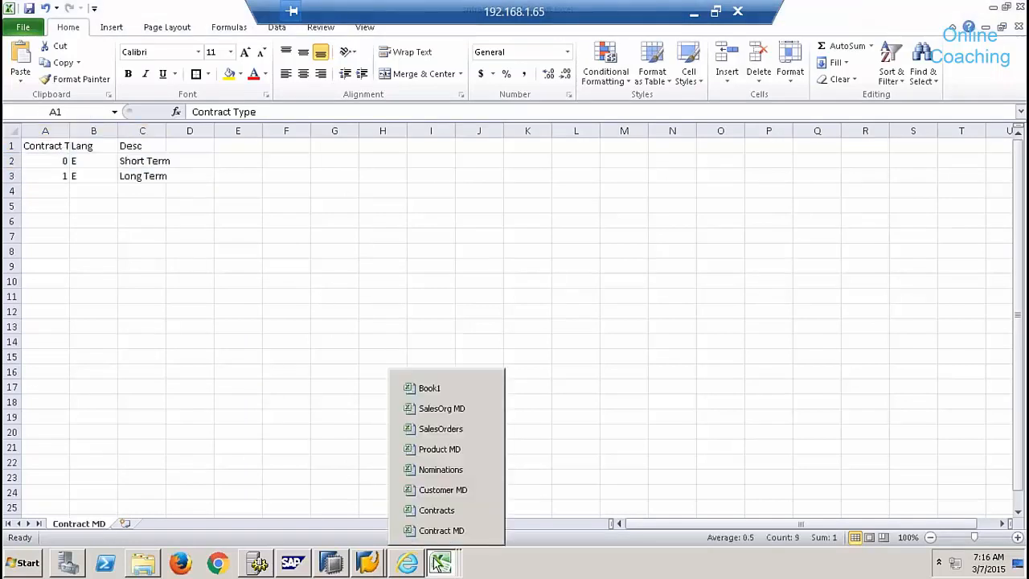
{"action": "left_click", "coordinate": [439, 448]}
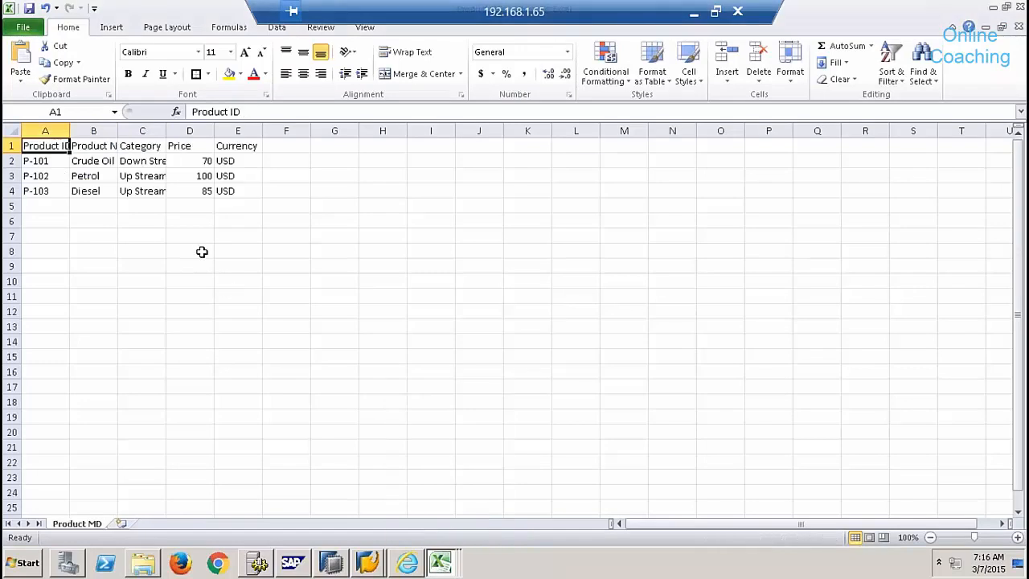
{"action": "left_click", "coordinate": [444, 569]}
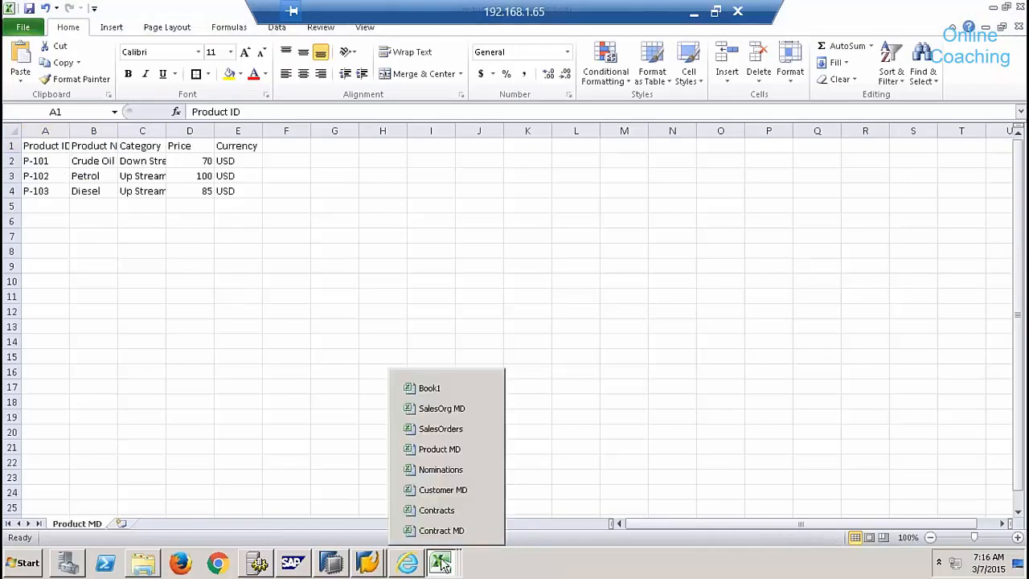
{"action": "left_click", "coordinate": [452, 490]}
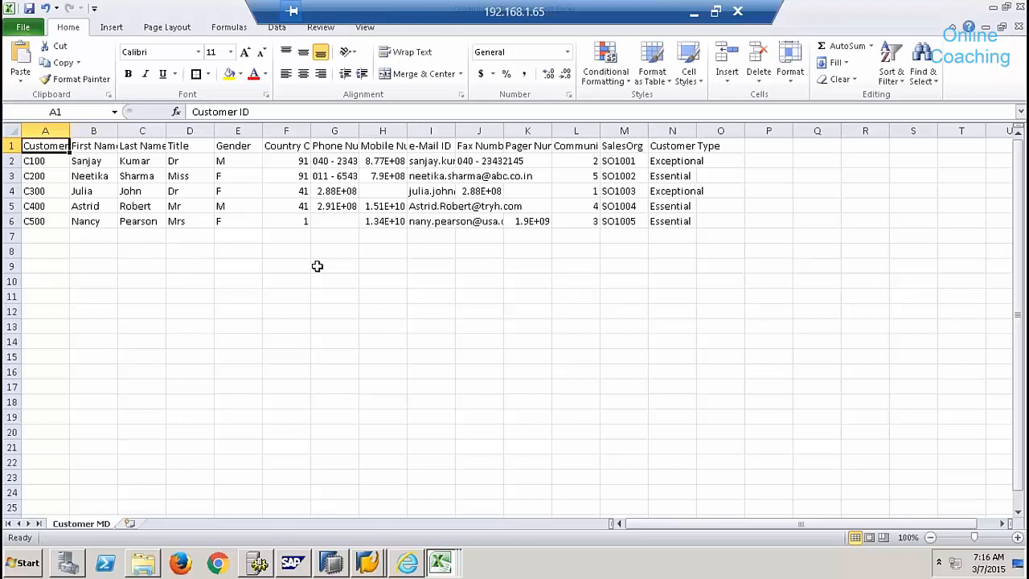
{"action": "left_click", "coordinate": [332, 567]}
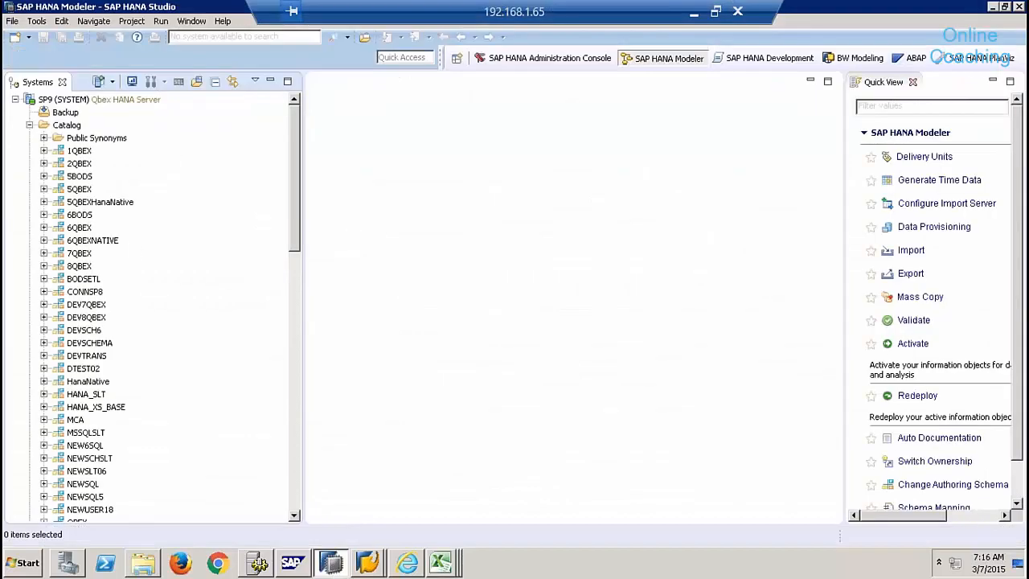
- Close Quick View, collapse the Catalog, and select the SP9 (SYSTEM) node
{"action": "left_click", "coordinate": [913, 83]}
{"action": "left_click", "coordinate": [30, 125]}
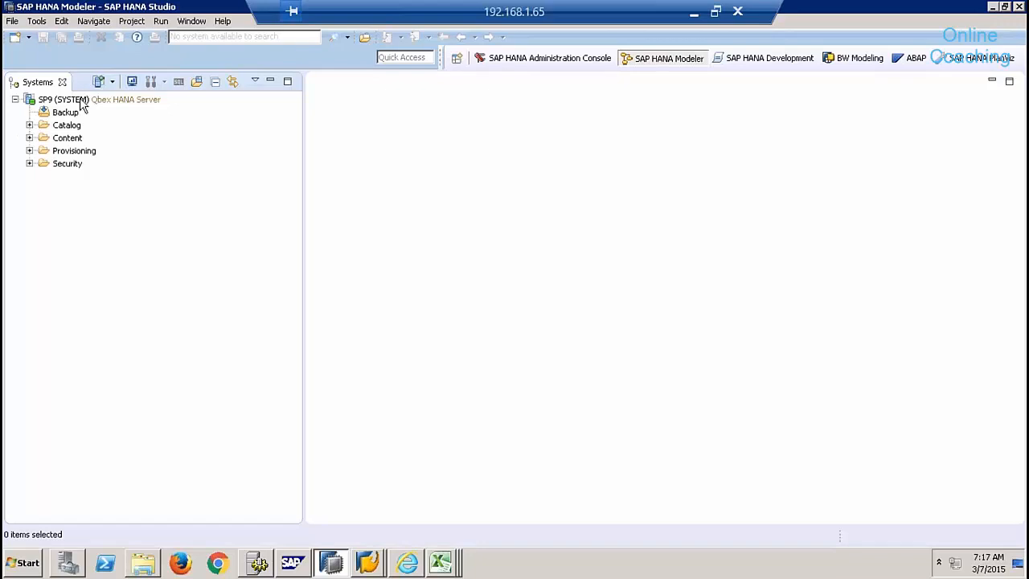
{"action": "left_click", "coordinate": [83, 102]}
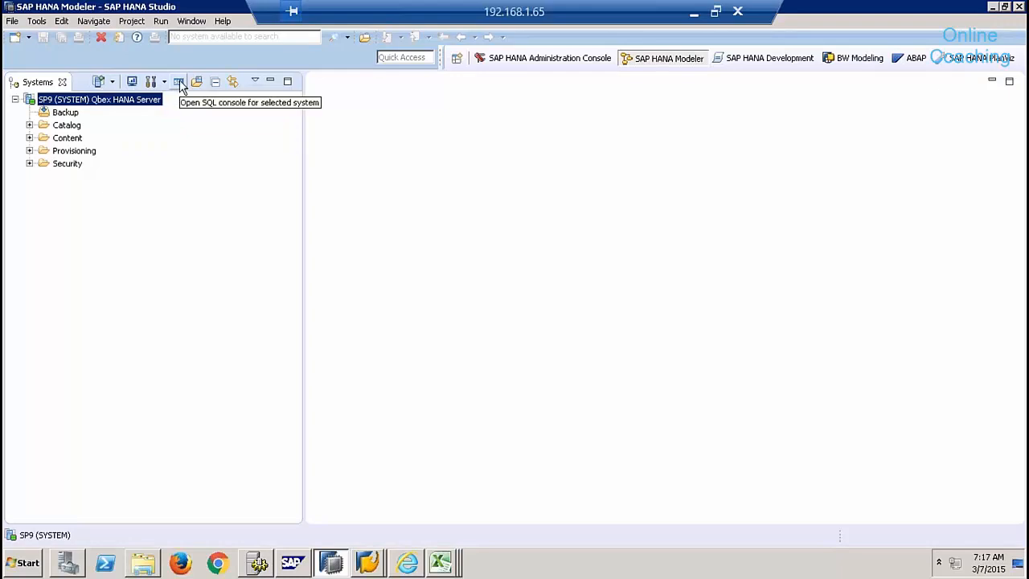
- Open an SQL console for SP9 and set the editor text font to Courier New 16
{"action": "left_click", "coordinate": [180, 84]}
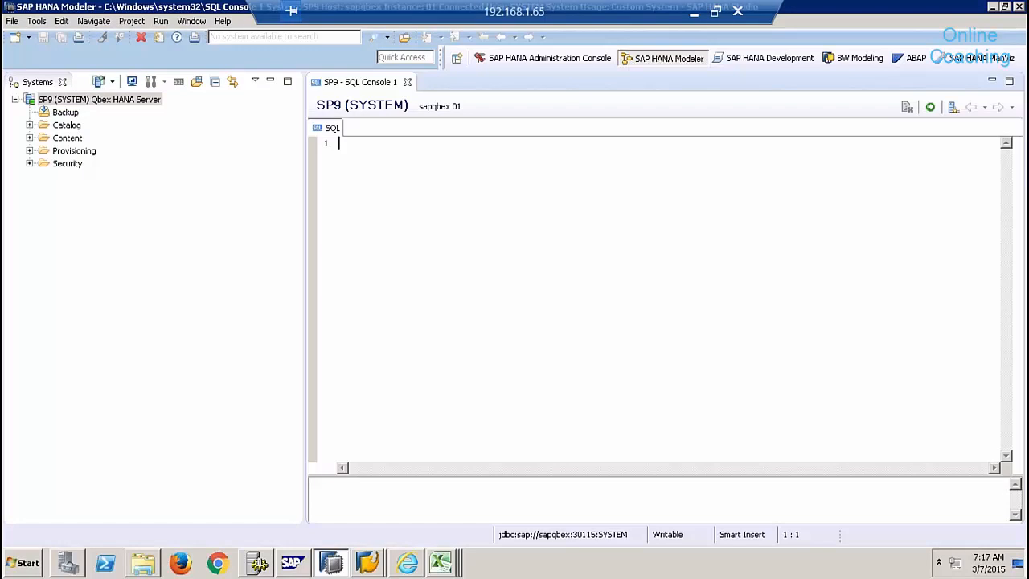
{"action": "key", "text": "Return"}
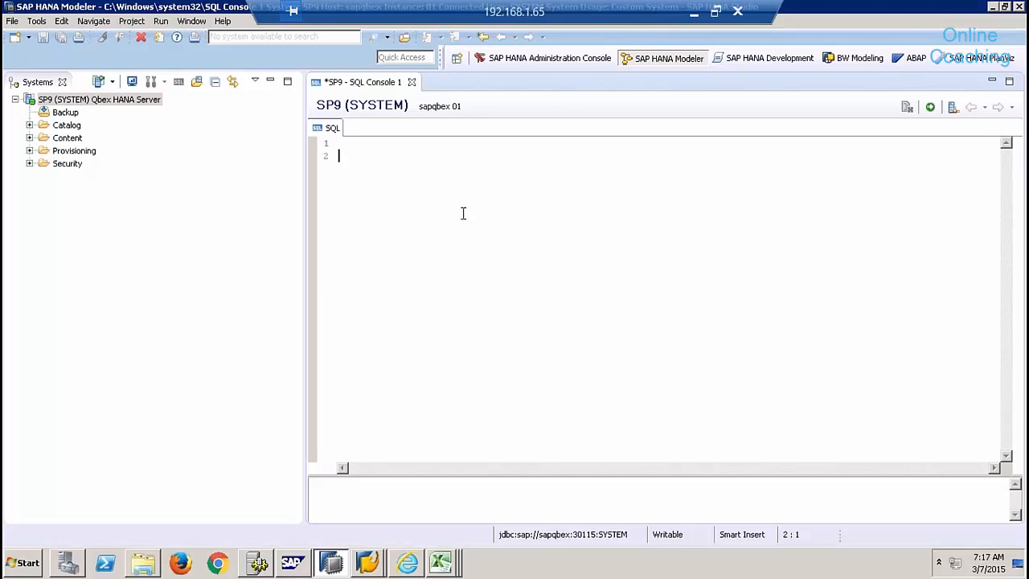
{"action": "right_click", "coordinate": [461, 214]}
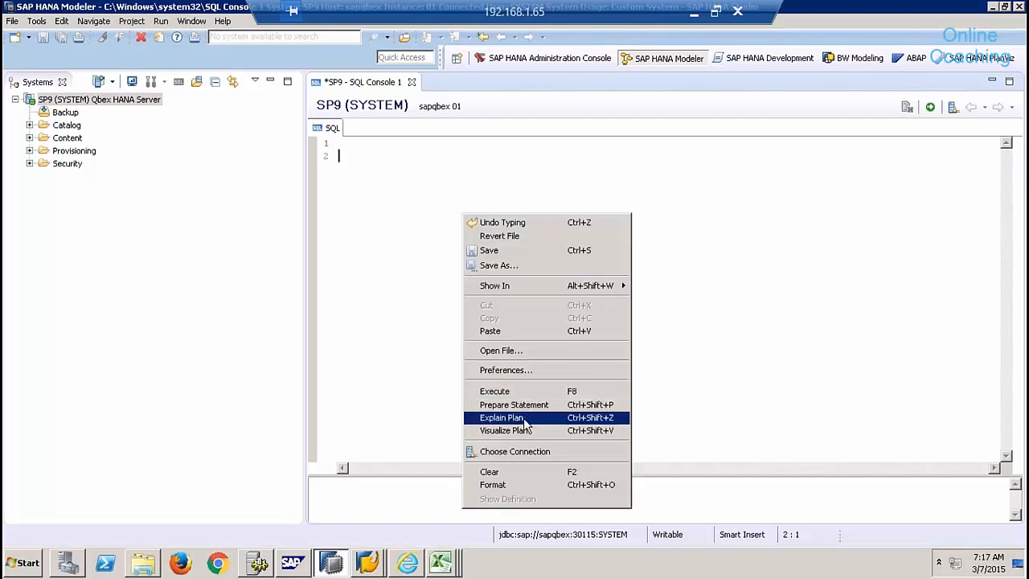
{"action": "left_click", "coordinate": [520, 371]}
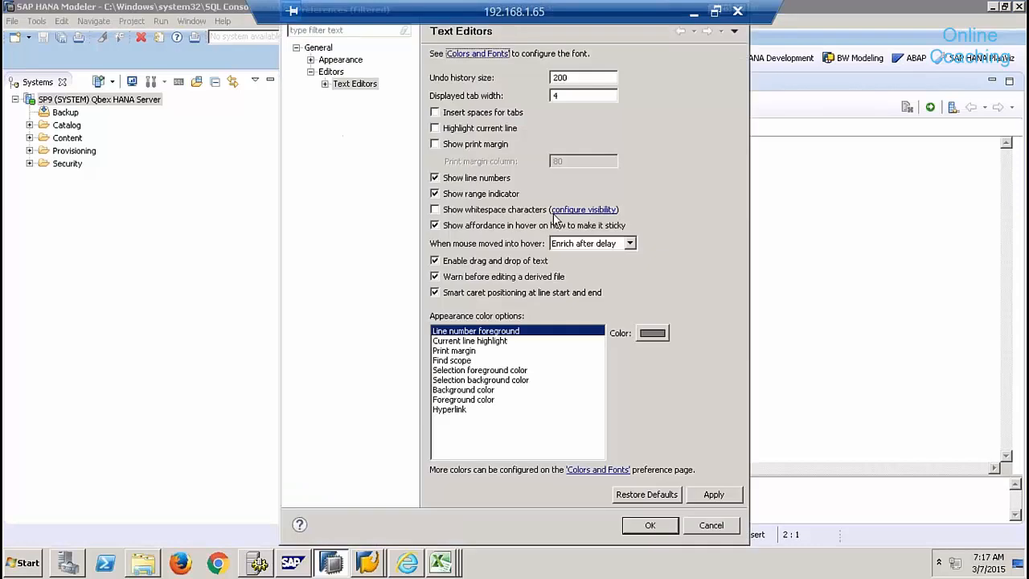
{"action": "left_click", "coordinate": [479, 54]}
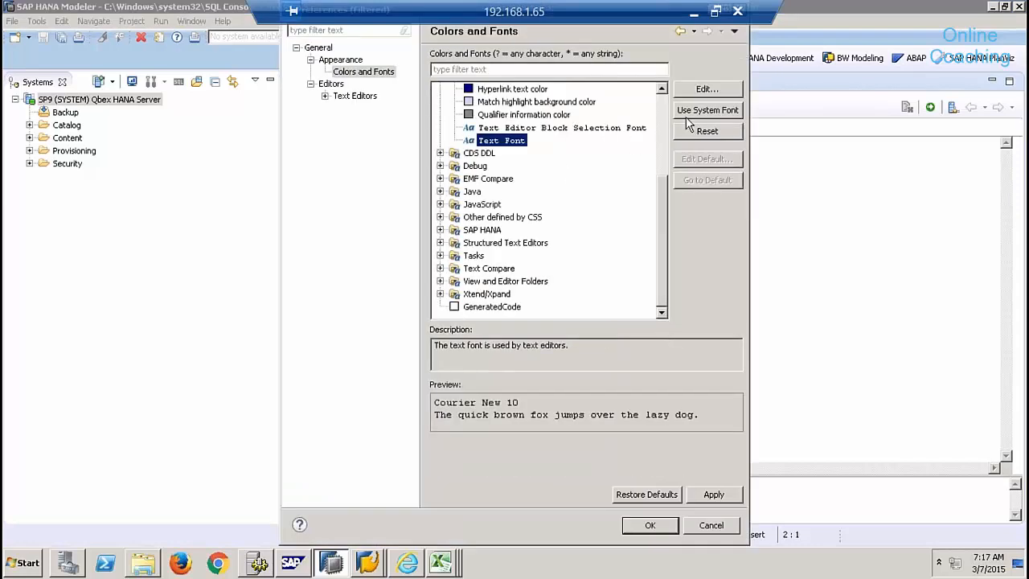
{"action": "left_click", "coordinate": [707, 88]}
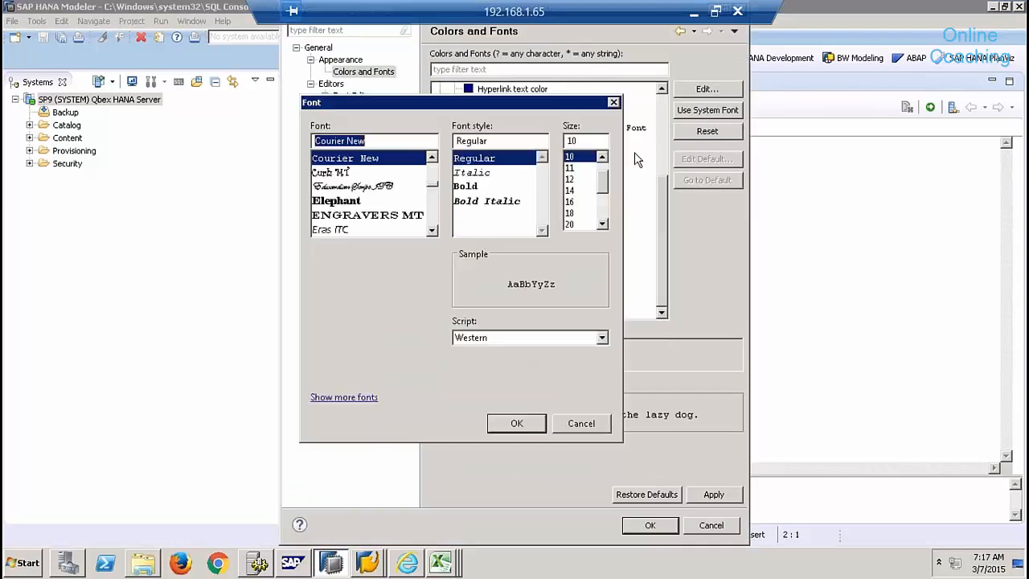
{"action": "left_click", "coordinate": [570, 201]}
{"action": "left_click", "coordinate": [524, 424]}
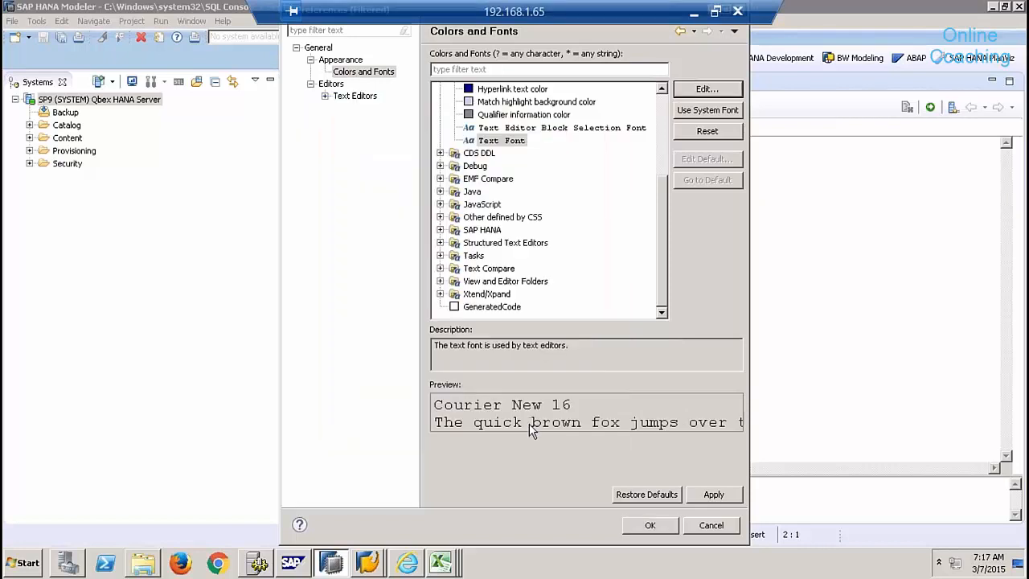
{"action": "left_click", "coordinate": [650, 525]}
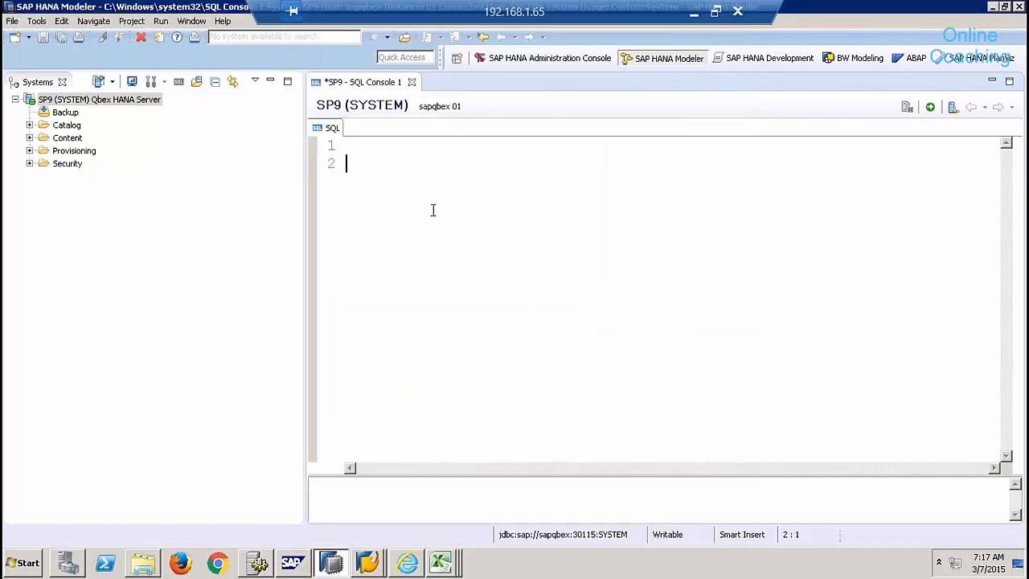
- Enter the statement CREATE SCHEMA "9QBEX"; on line 2 of the SQL console
{"action": "type", "text": "CREATE SC"}
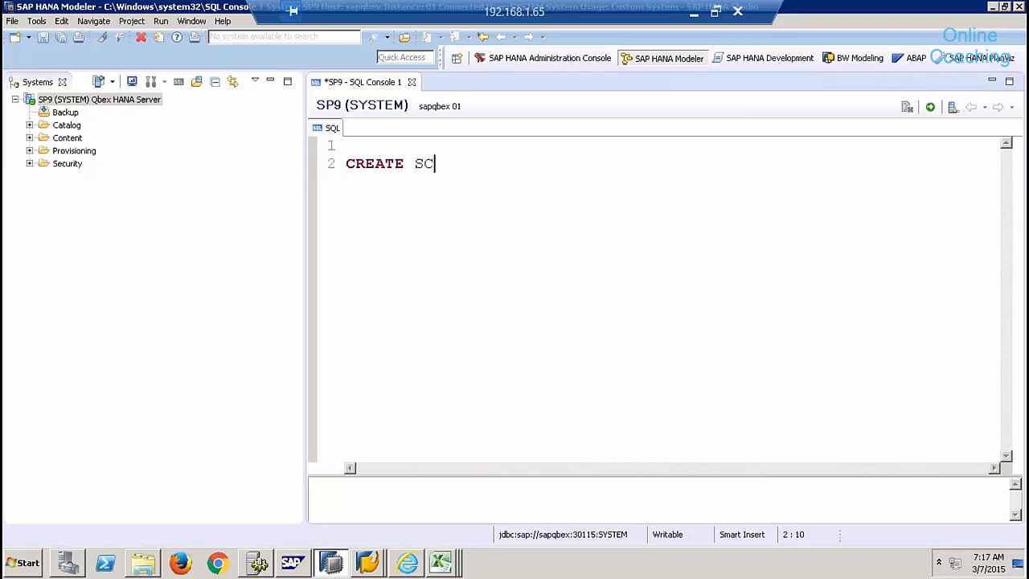
{"action": "type", "text": "HEMA \""}
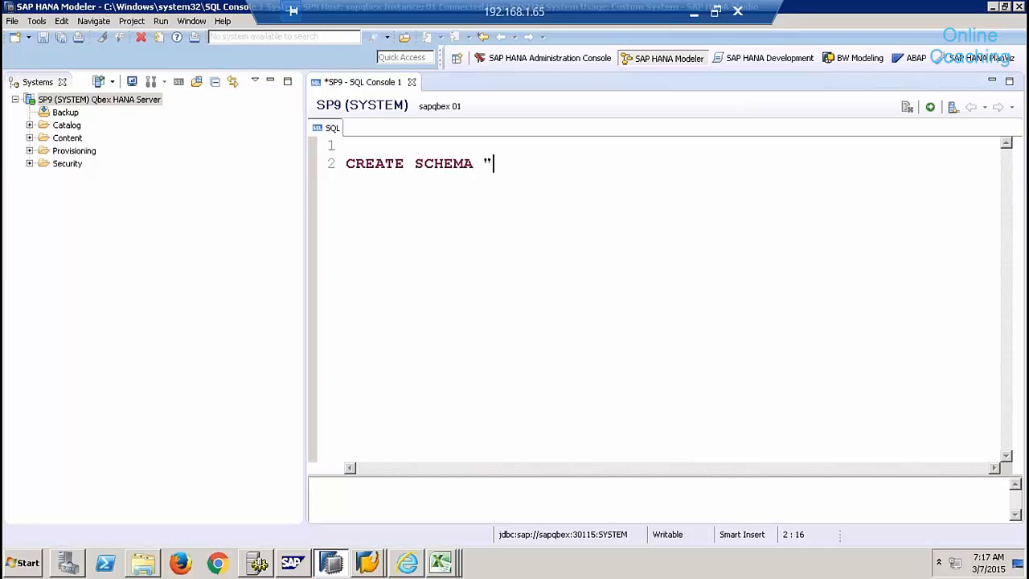
{"action": "type", "text": "9QBEX\";"}
{"action": "left_click", "coordinate": [374, 163]}
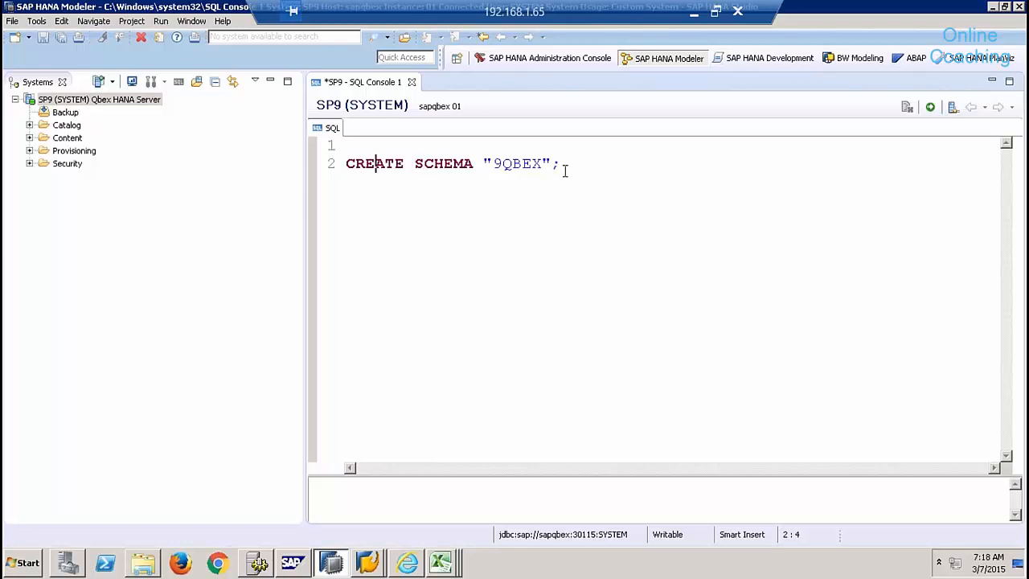
{"action": "left_click_drag", "start_coordinate": [568, 166], "coordinate": [344, 165]}
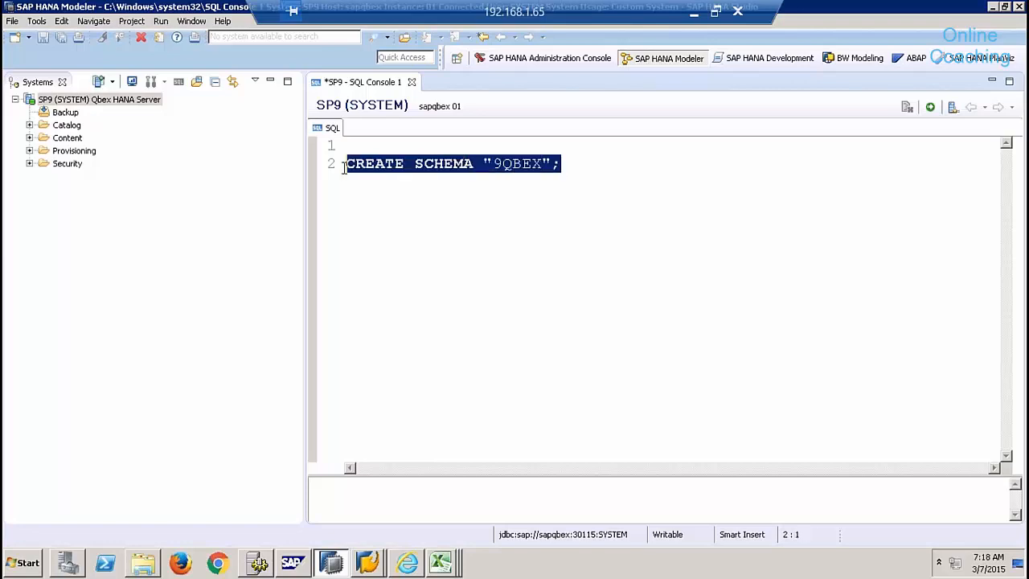
{"action": "left_click", "coordinate": [494, 164]}
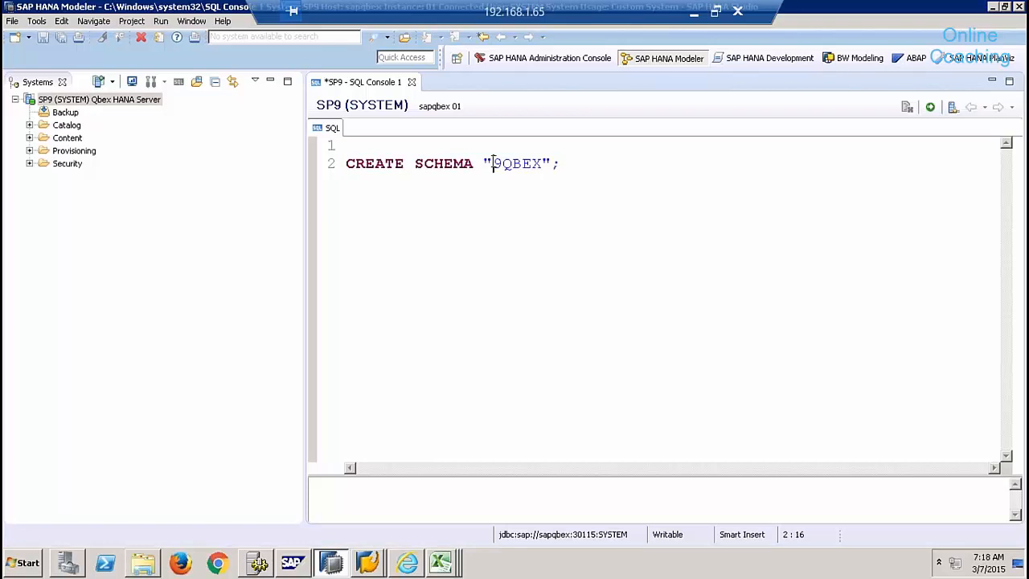
{"action": "left_click", "coordinate": [485, 164]}
- Execute the CREATE SCHEMA statement and refresh the Catalog to show 9QBEX
{"action": "left_click_drag", "start_coordinate": [616, 163], "coordinate": [330, 163]}
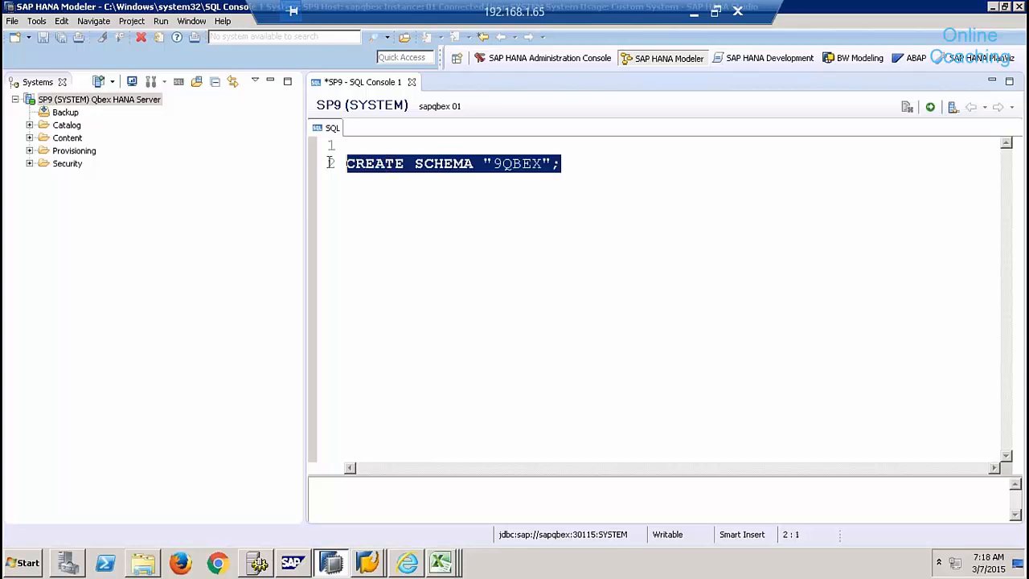
{"action": "left_click", "coordinate": [930, 107]}
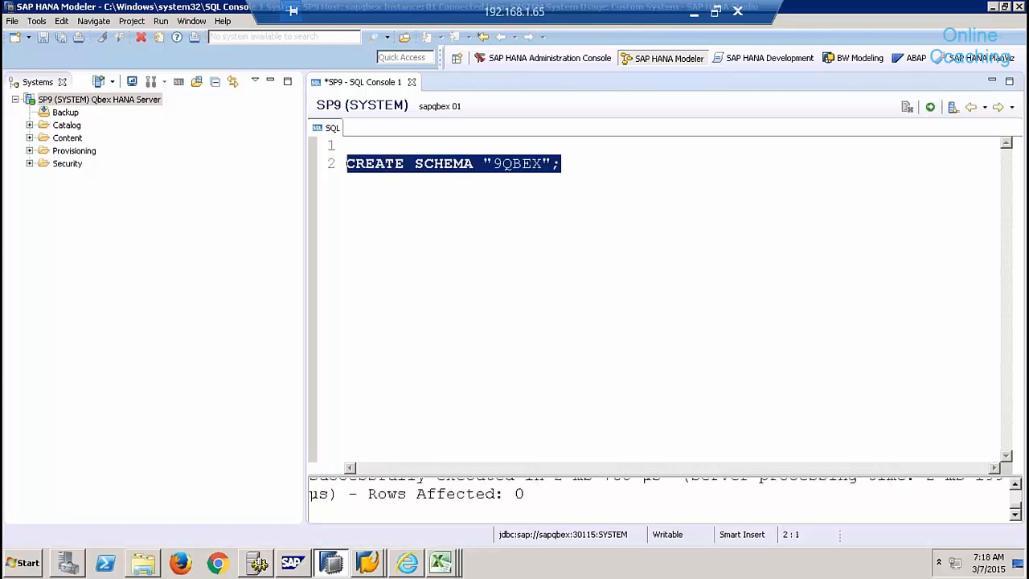
{"action": "right_click", "coordinate": [70, 126]}
{"action": "left_click", "coordinate": [30, 124]}
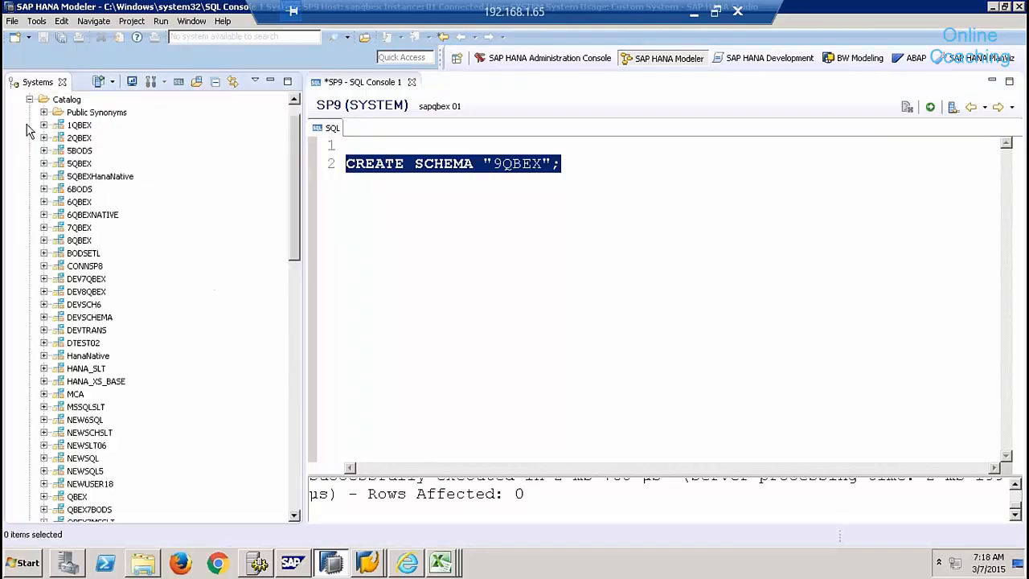
{"action": "right_click", "coordinate": [68, 99]}
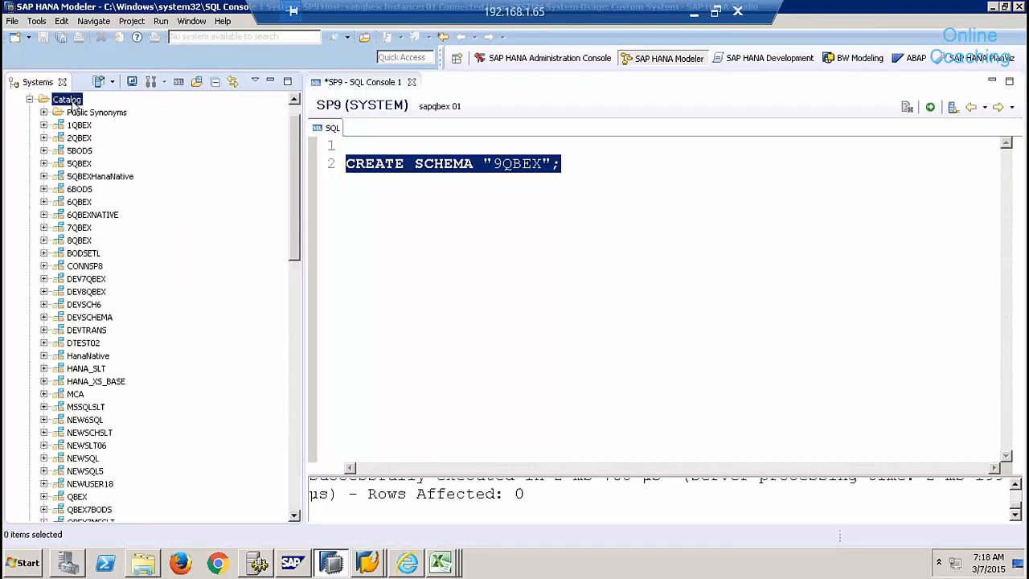
{"action": "left_click", "coordinate": [111, 170]}
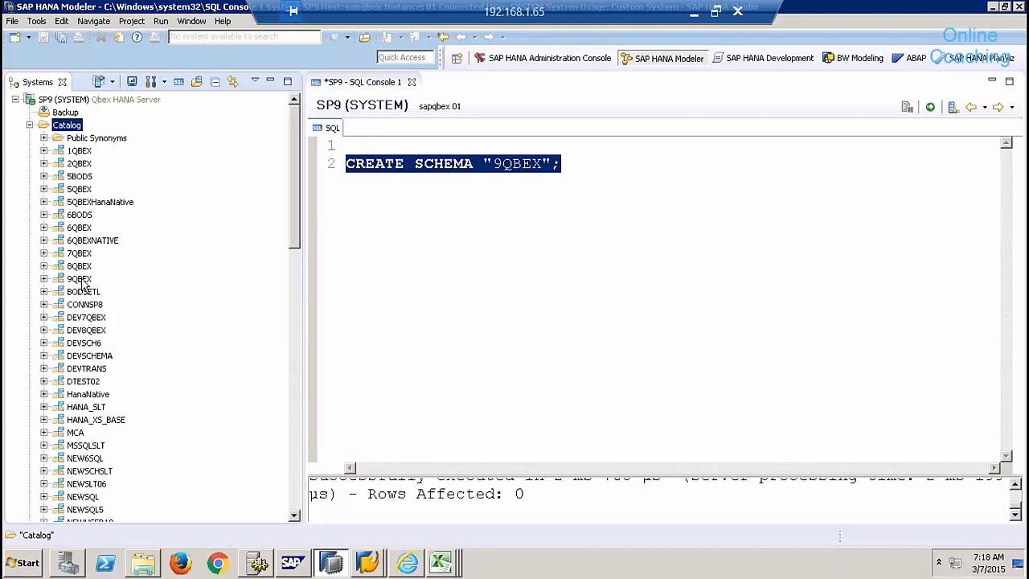
{"action": "left_click", "coordinate": [79, 279]}
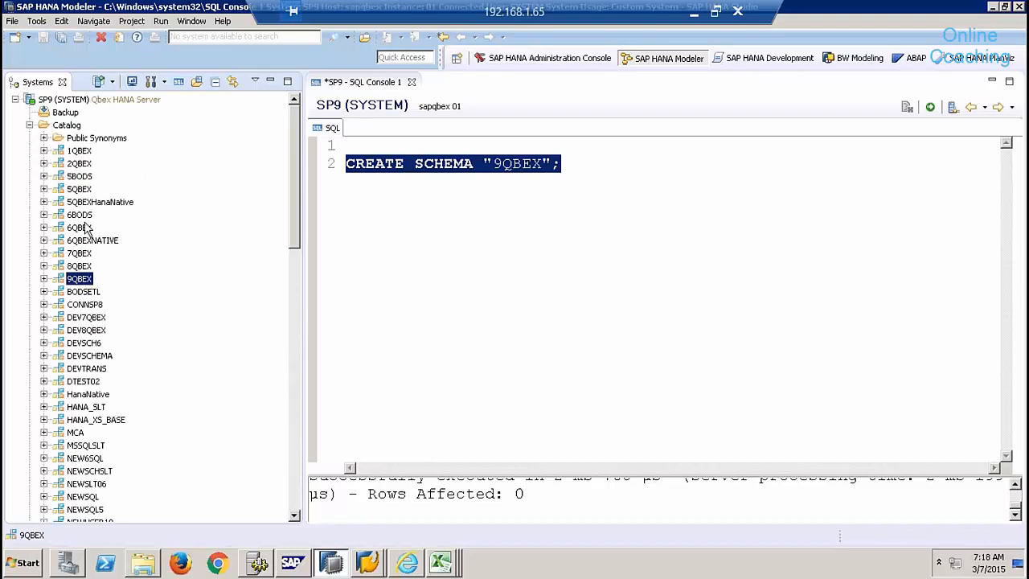
- Filter the Catalog on 9QBEX and close the SQL console without saving
{"action": "right_click", "coordinate": [68, 124]}
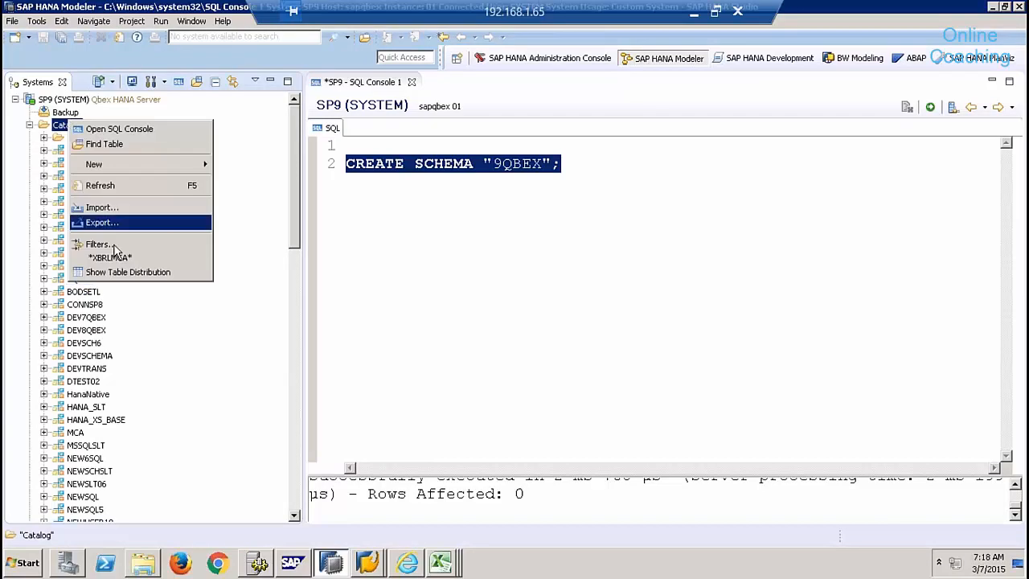
{"action": "left_click", "coordinate": [113, 244]}
{"action": "type", "text": "9QBEX"}
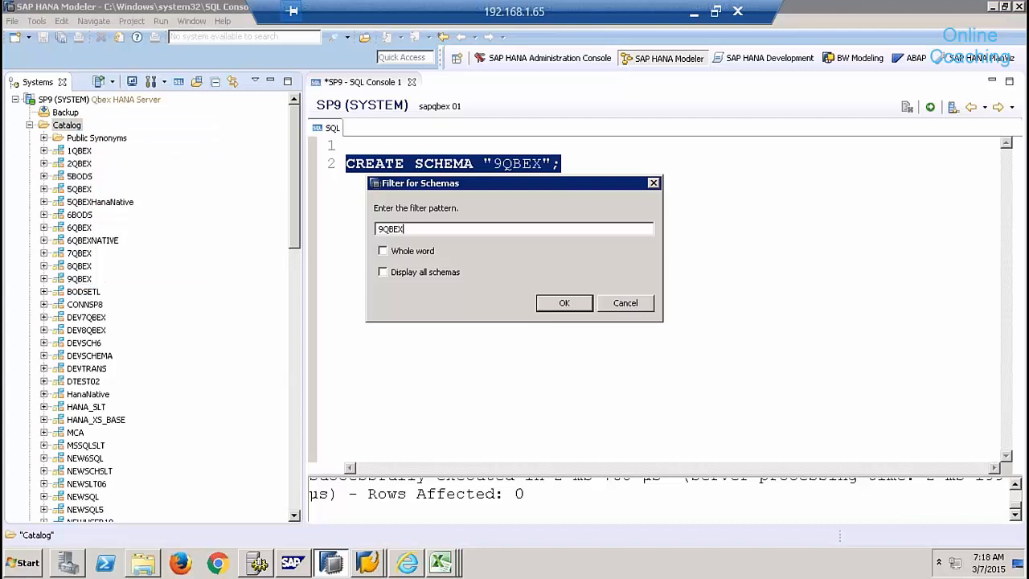
{"action": "key", "text": "Return"}
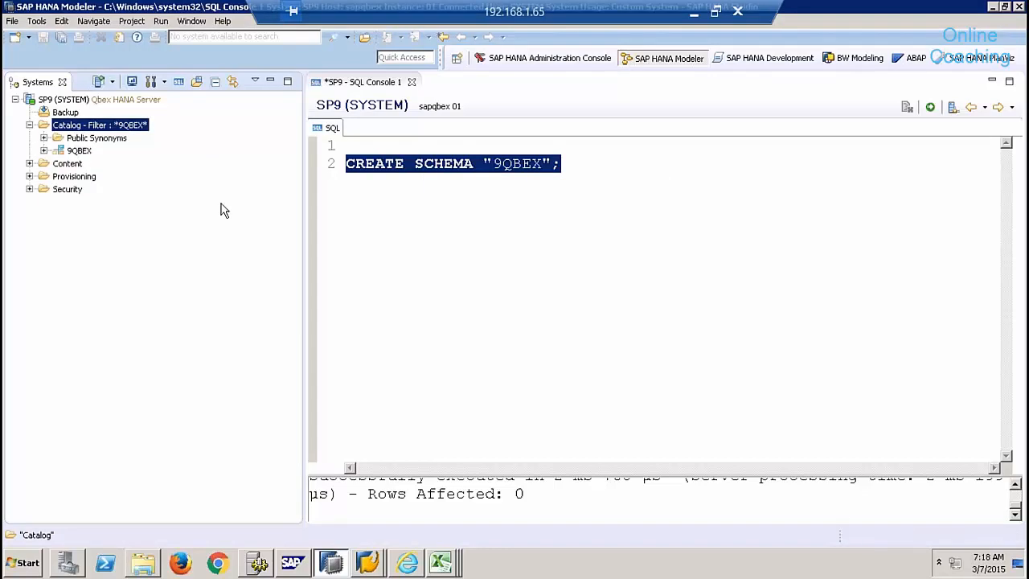
{"action": "left_click", "coordinate": [412, 82]}
{"action": "left_click", "coordinate": [576, 286]}
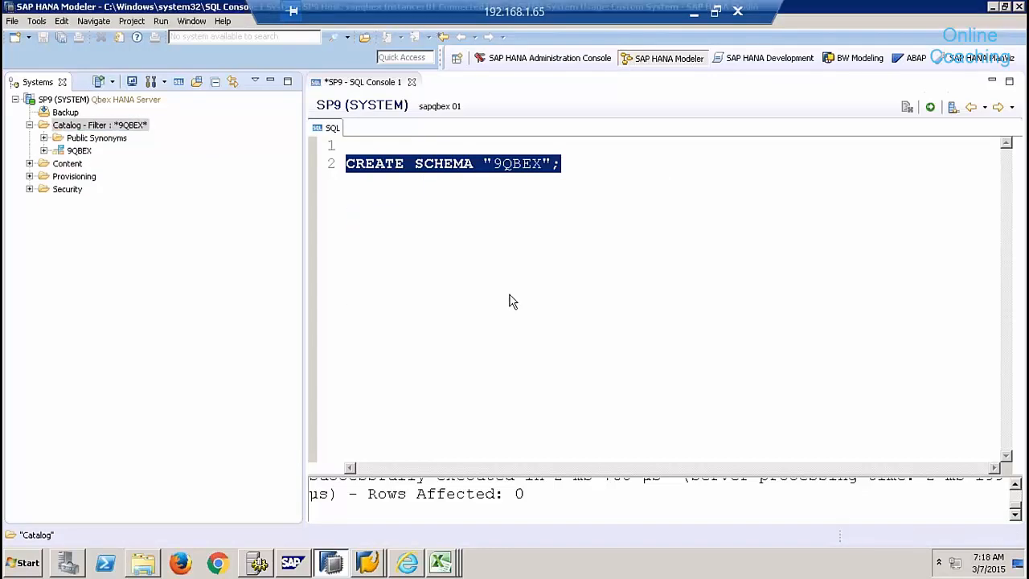
- Expand the 9QBEX schema's folders and confirm its Tables folder is empty
{"action": "left_click", "coordinate": [78, 155]}
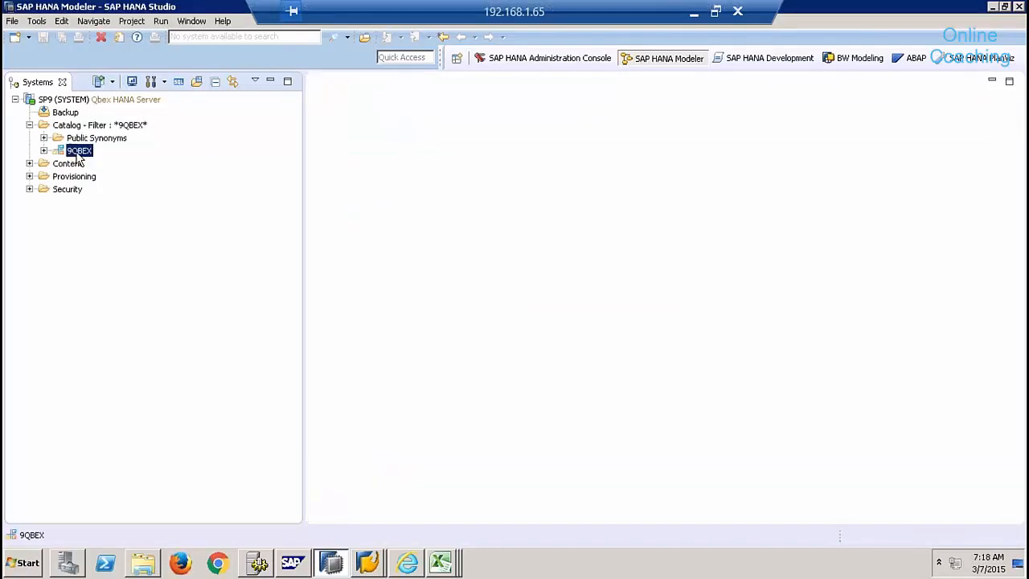
{"action": "left_click", "coordinate": [44, 151]}
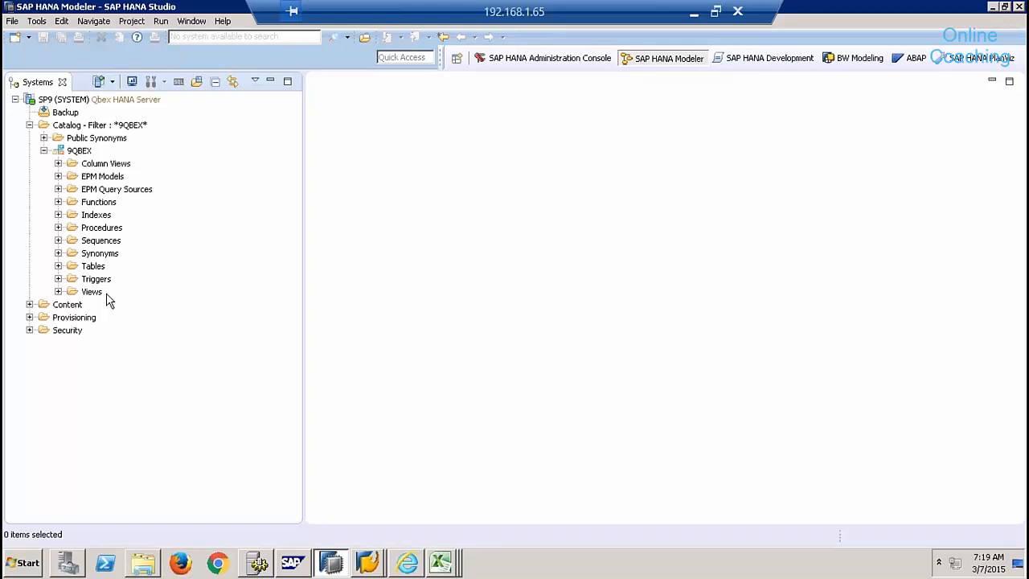
{"action": "left_click", "coordinate": [113, 164]}
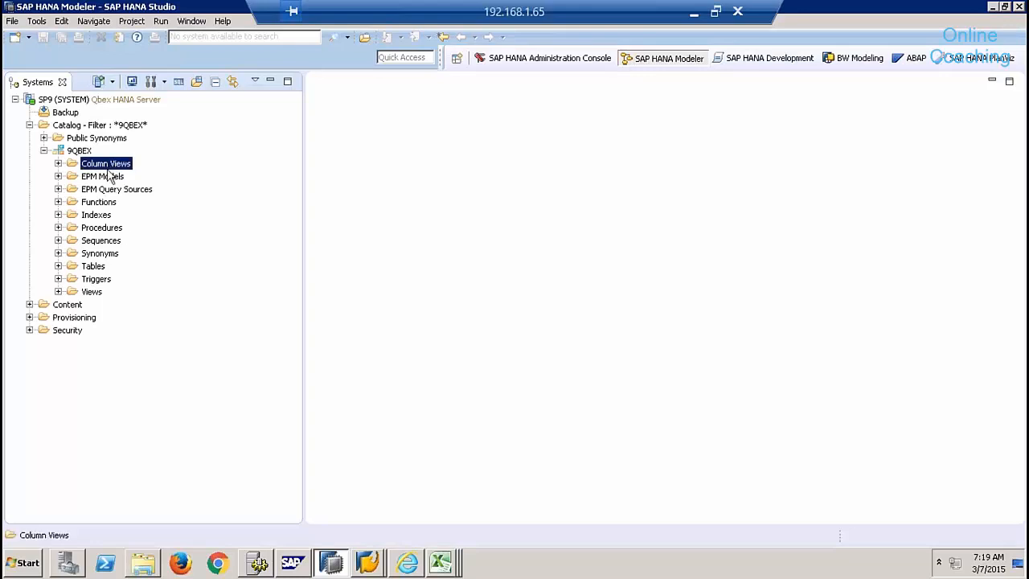
{"action": "left_click", "coordinate": [108, 229]}
{"action": "left_click", "coordinate": [109, 241]}
{"action": "left_click", "coordinate": [110, 254]}
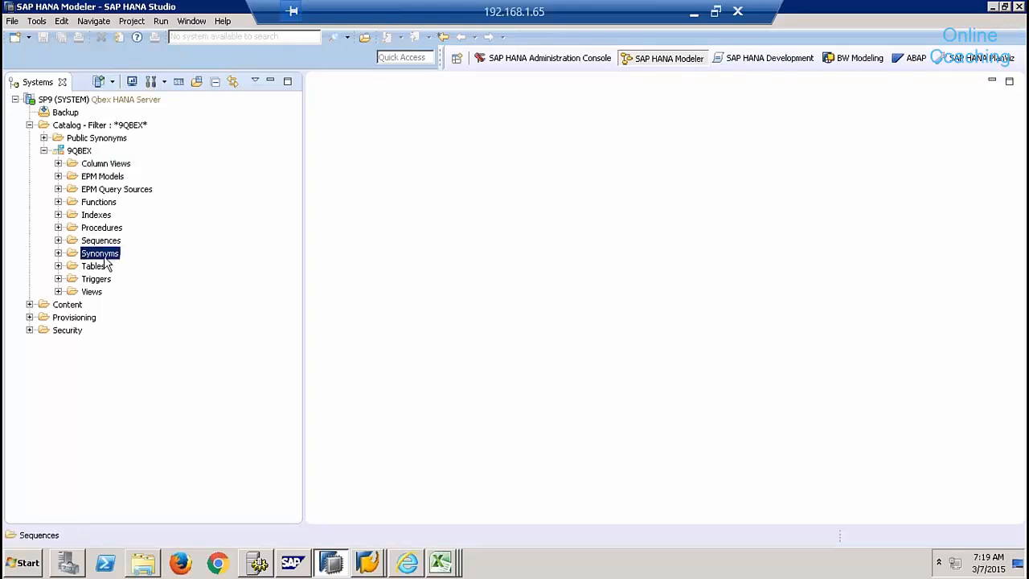
{"action": "left_click", "coordinate": [92, 292]}
{"action": "left_click", "coordinate": [90, 267]}
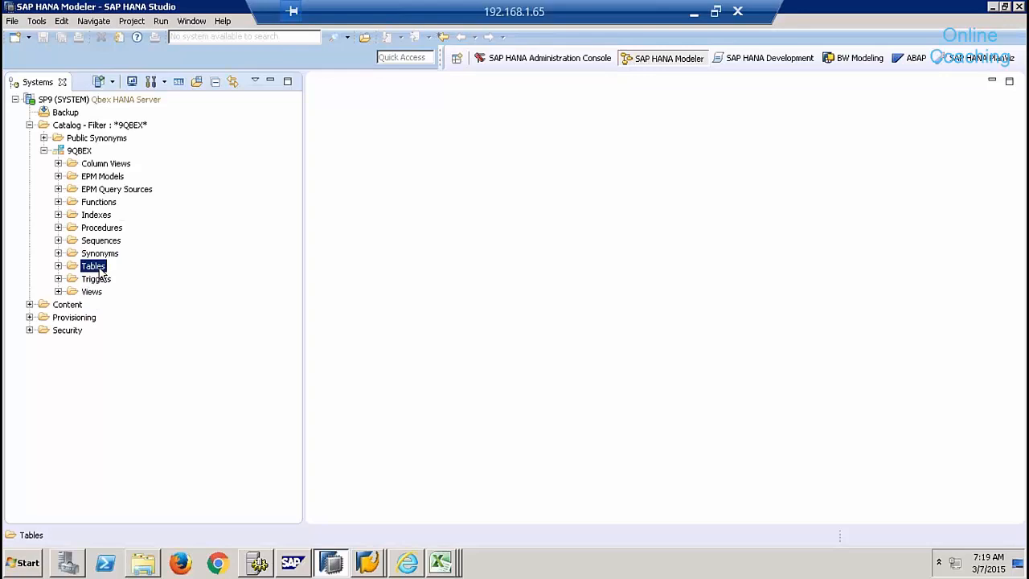
{"action": "left_click", "coordinate": [58, 266]}
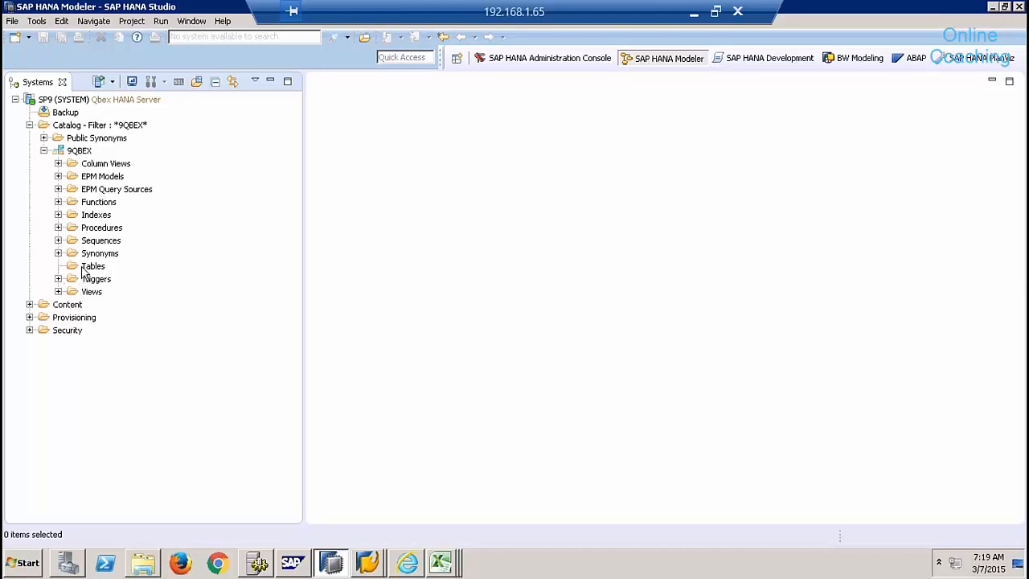
{"action": "left_click", "coordinate": [84, 269]}
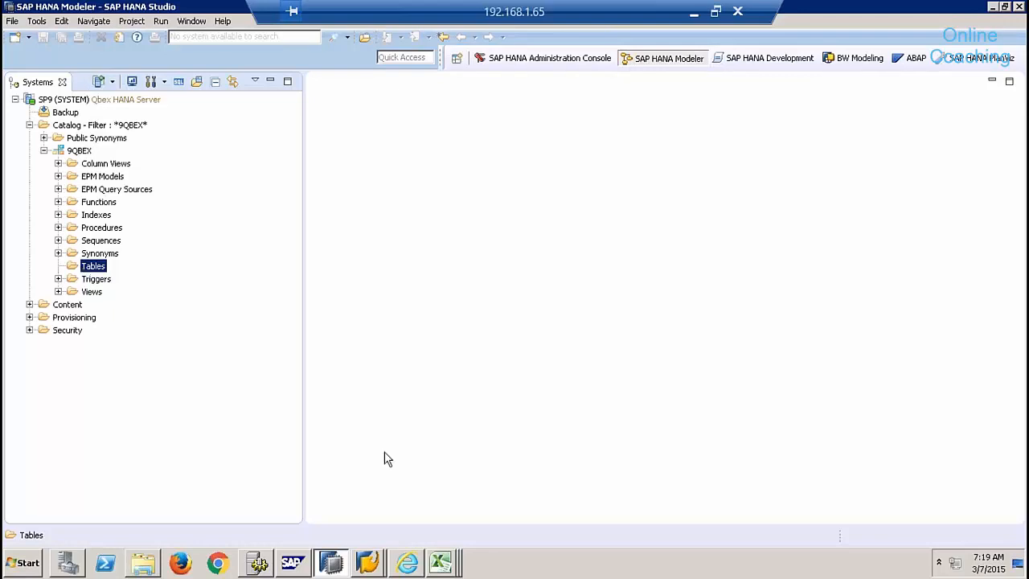
{"action": "left_click", "coordinate": [455, 563]}
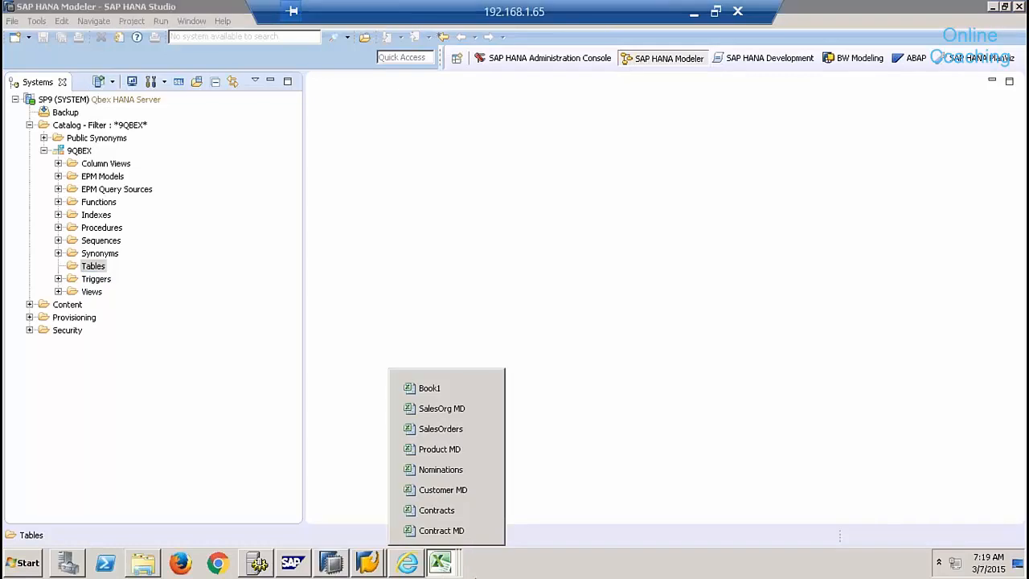
{"action": "left_click", "coordinate": [439, 450]}
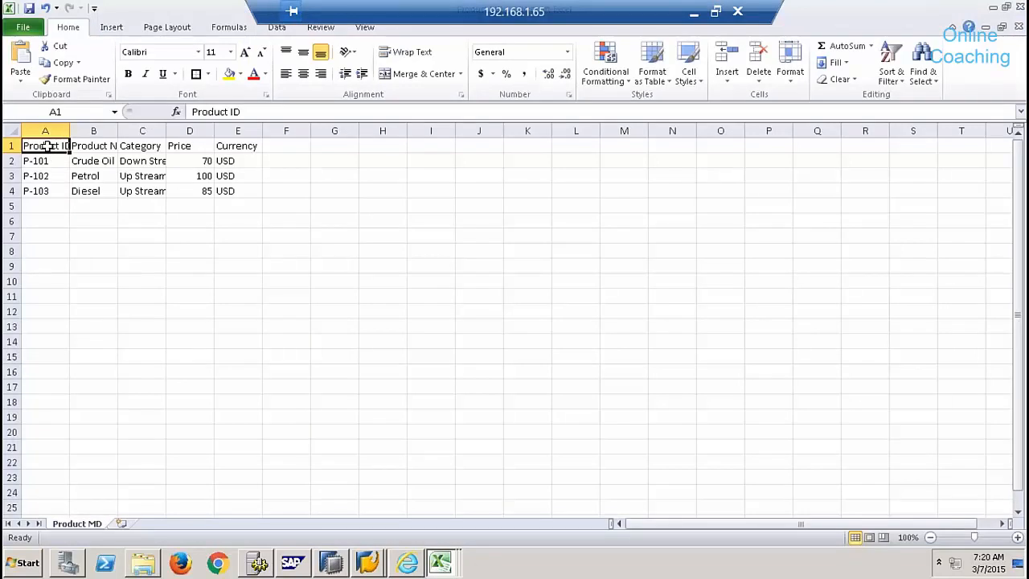
{"action": "left_click_drag", "start_coordinate": [47, 146], "coordinate": [243, 184]}
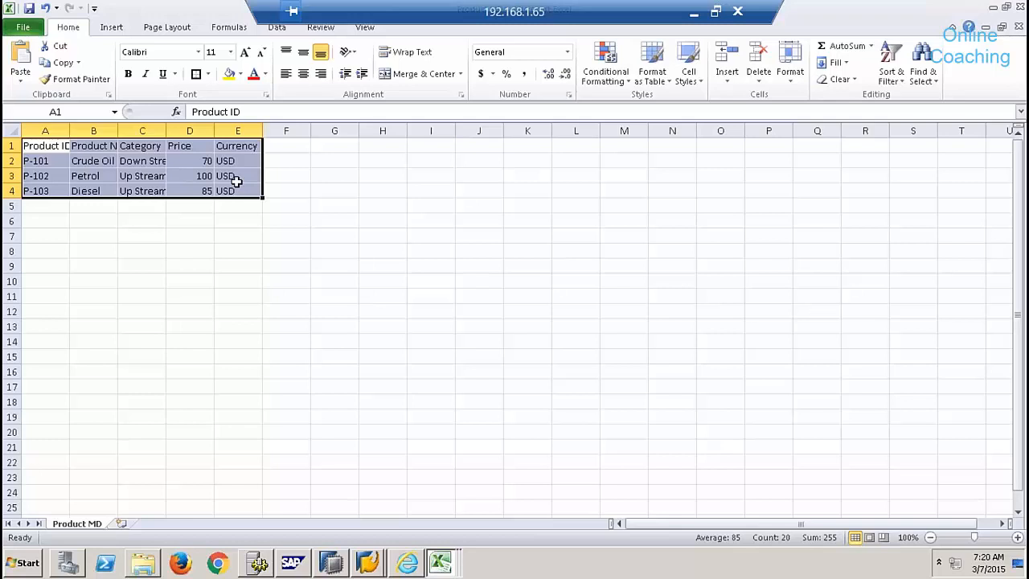
{"action": "left_click", "coordinate": [80, 497]}
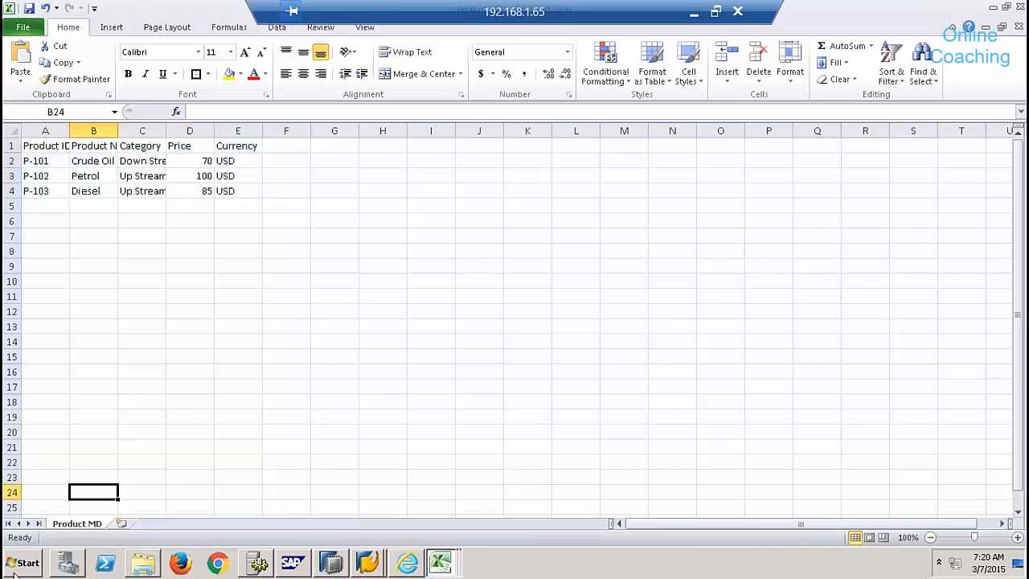
- Launch SSMS and connect to BW74EHP7 using a SQL Server login and its password
{"action": "left_click", "coordinate": [19, 568]}
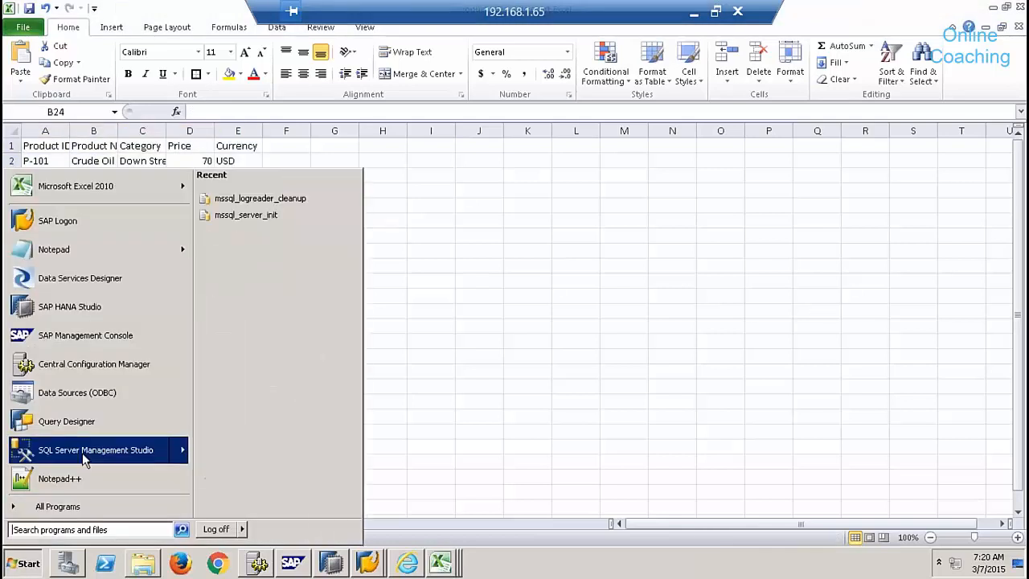
{"action": "left_click", "coordinate": [82, 453]}
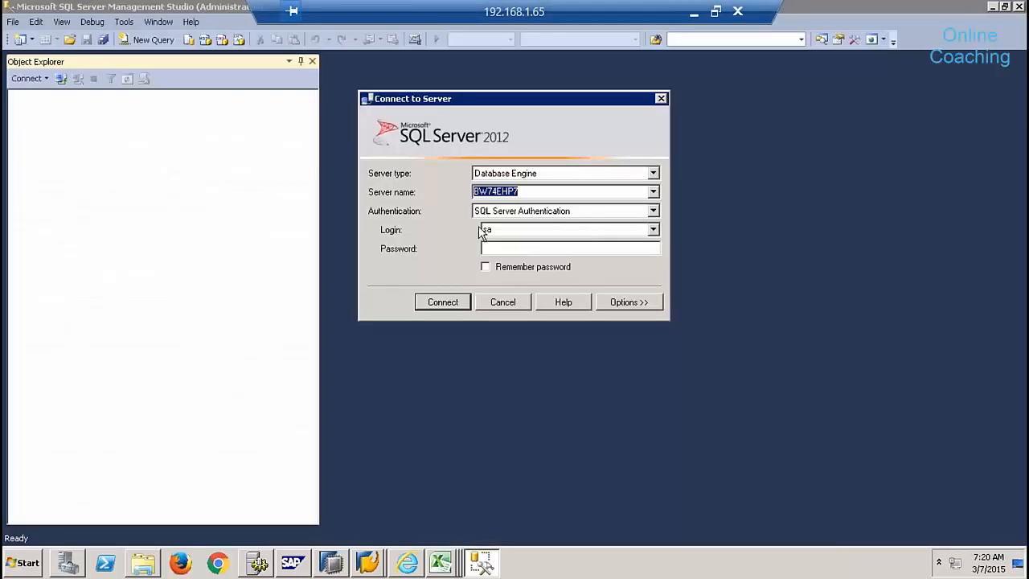
{"action": "left_click", "coordinate": [519, 191]}
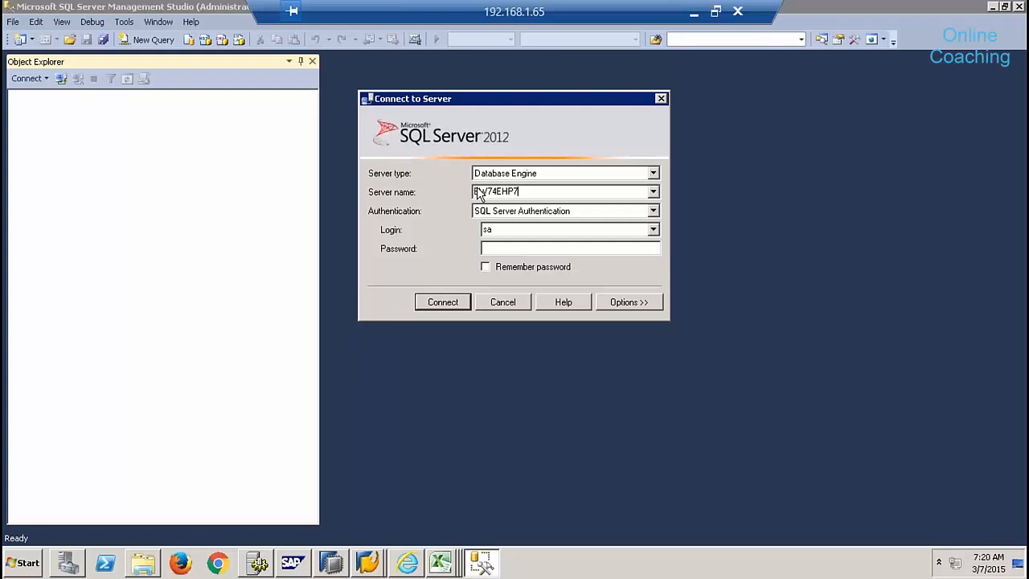
{"action": "left_click_drag", "start_coordinate": [522, 191], "coordinate": [473, 191]}
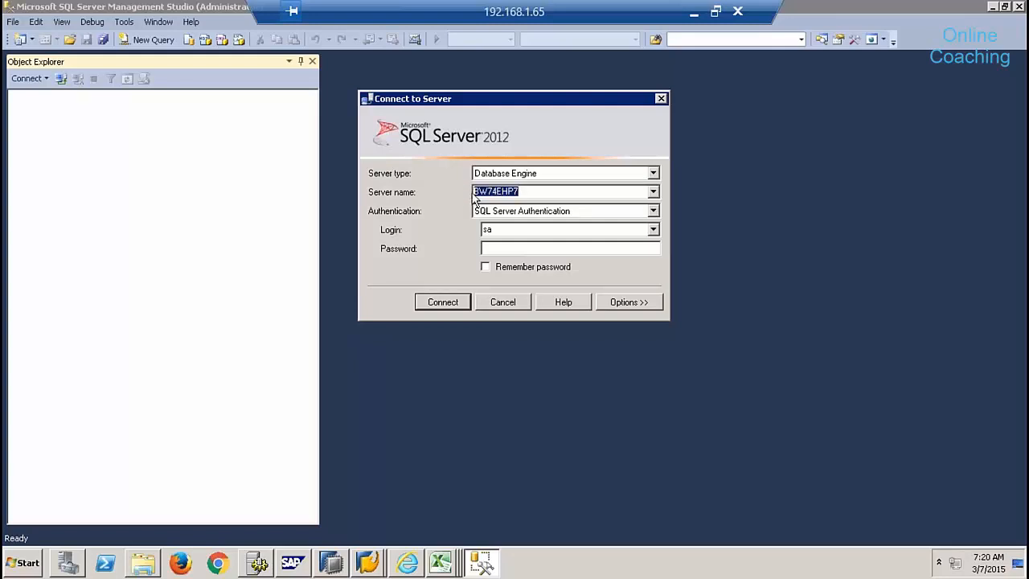
{"action": "double_click", "coordinate": [488, 230]}
{"action": "type", "text": "ehp"}
{"action": "key", "text": "Tab"}
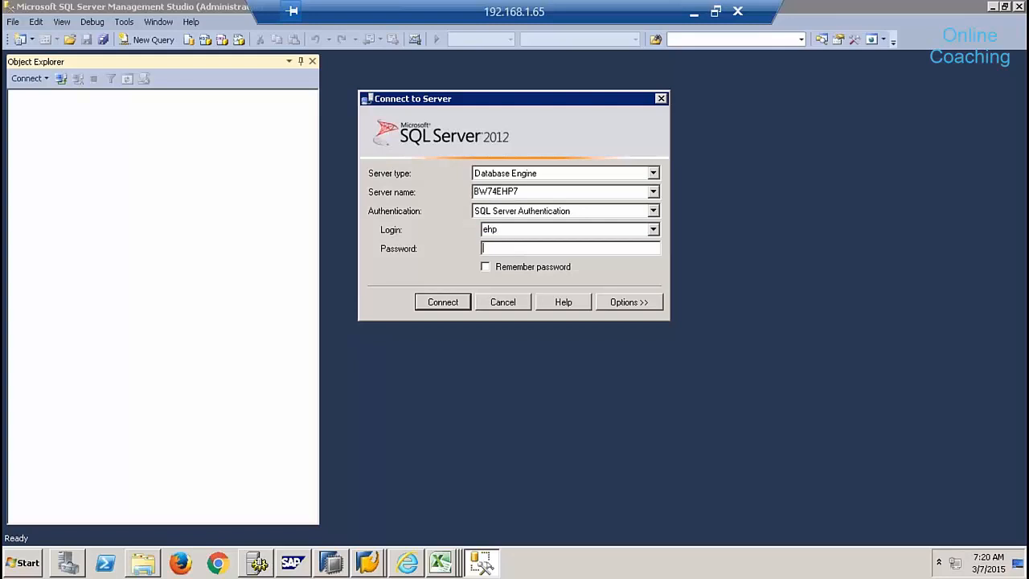
{"action": "double_click", "coordinate": [506, 229]}
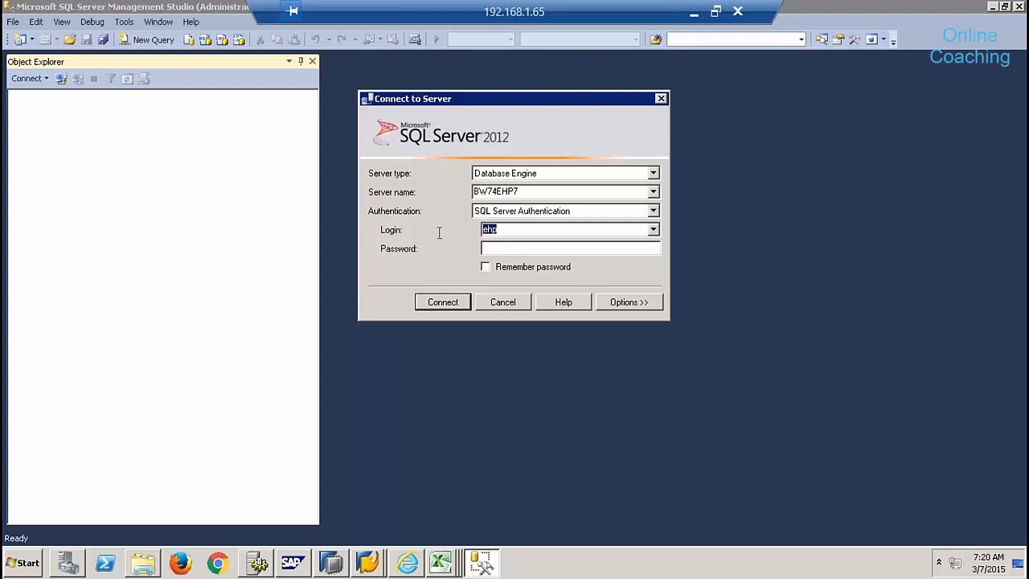
{"action": "left_click", "coordinate": [498, 249]}
{"action": "type", "text": "**********"}
{"action": "left_click", "coordinate": [463, 306]}
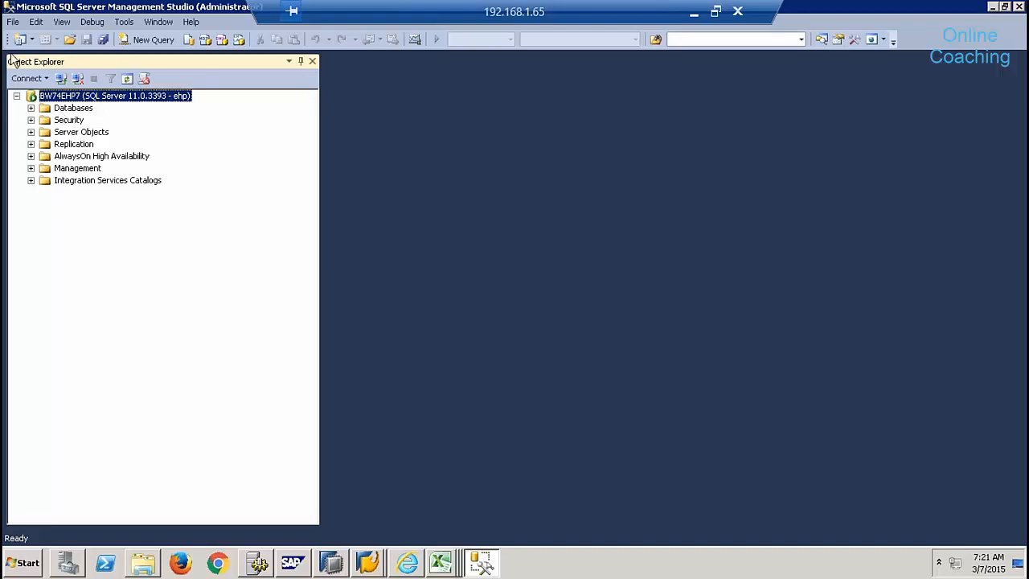
- Expand Databases and open the EHP database's folders
{"action": "left_click", "coordinate": [31, 110]}
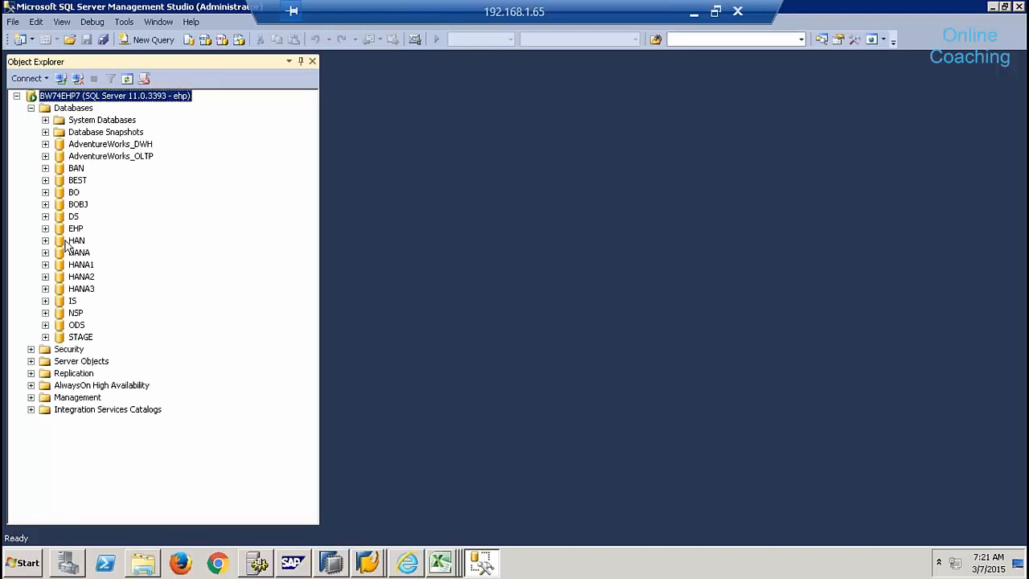
{"action": "left_click", "coordinate": [74, 229]}
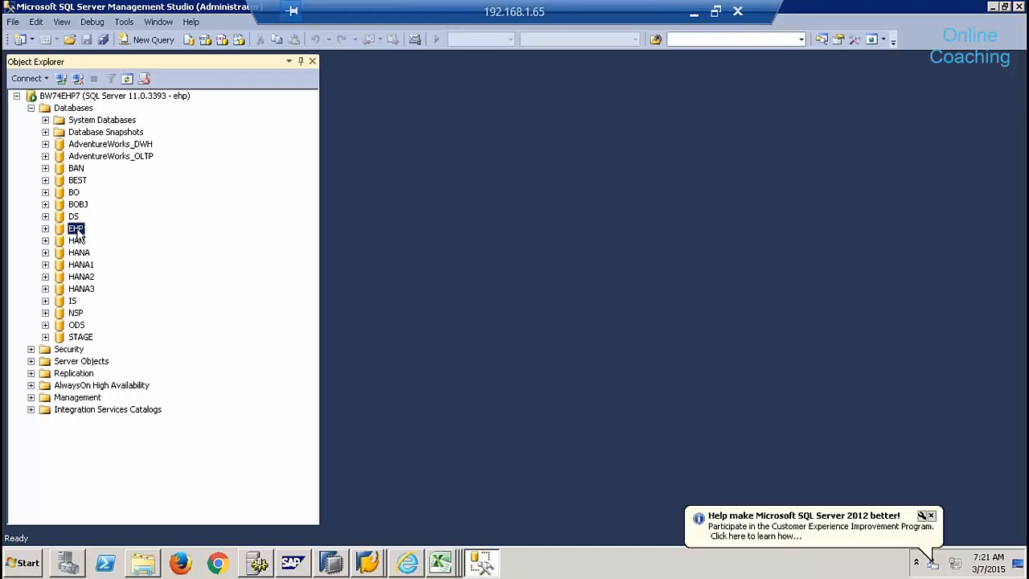
{"action": "left_click", "coordinate": [45, 229]}
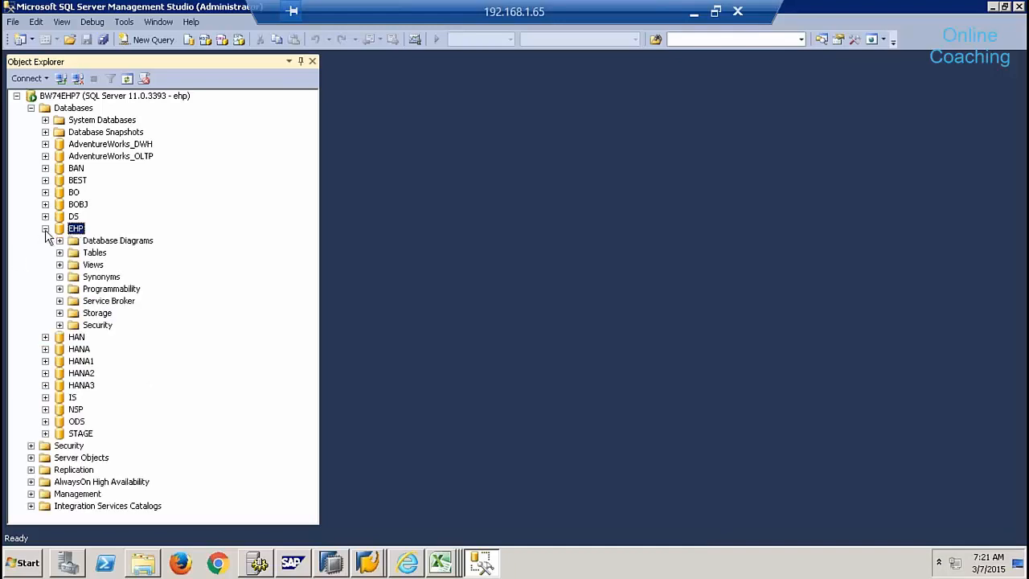
{"action": "right_click", "coordinate": [87, 254]}
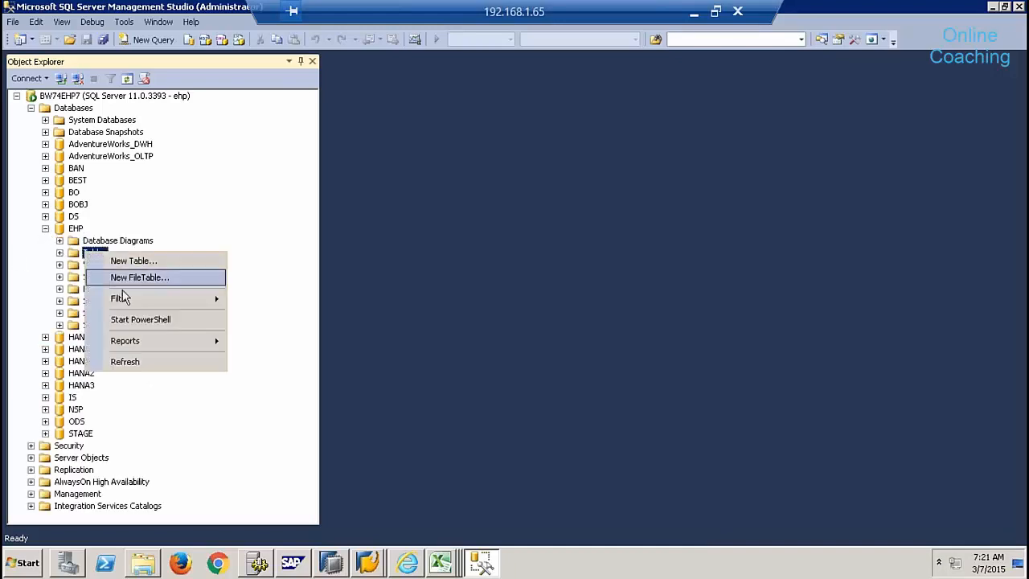
{"action": "left_click", "coordinate": [262, 223]}
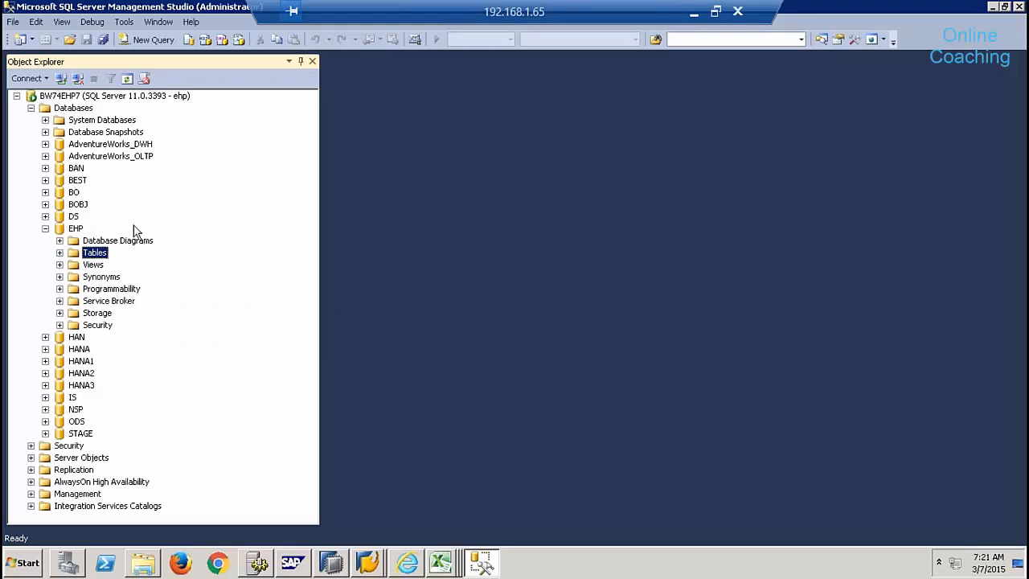
{"action": "left_click", "coordinate": [73, 229]}
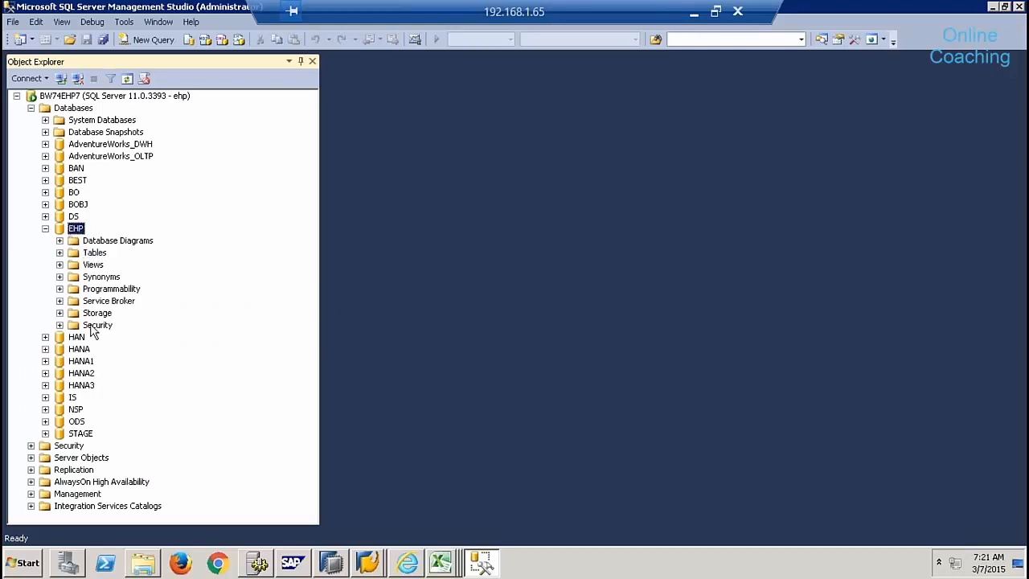
- Filter EHP's Tables to names containing PRODUCTMD, then return to SAP HANA Studio
{"action": "right_click", "coordinate": [94, 254]}
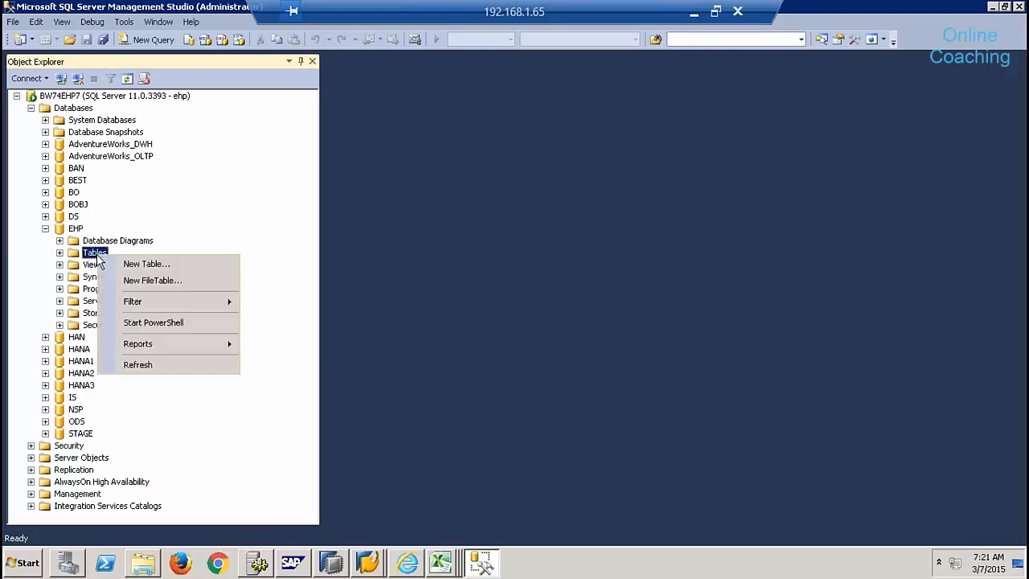
{"action": "mouse_move", "coordinate": [150, 301]}
{"action": "left_click", "coordinate": [291, 321]}
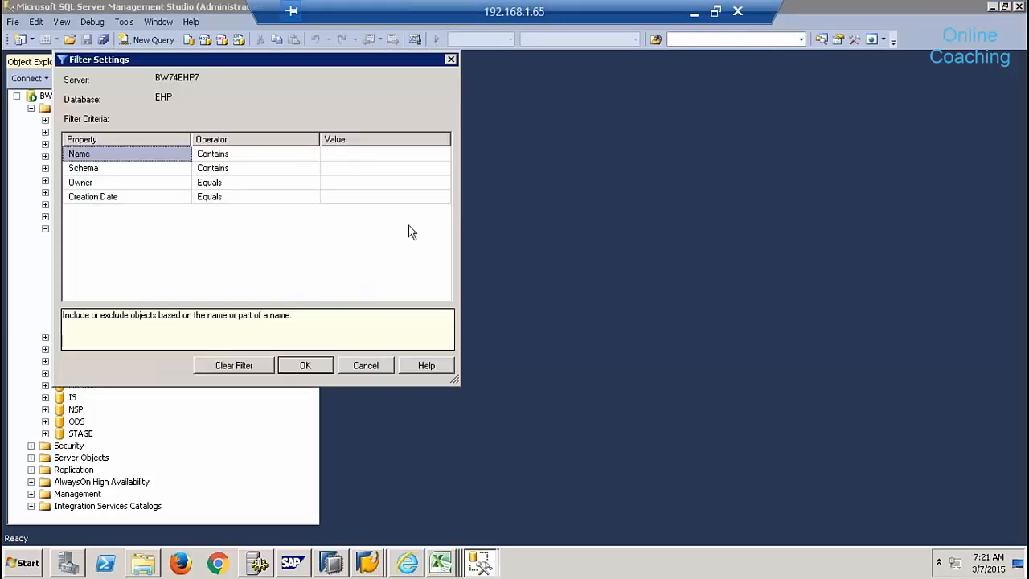
{"action": "left_click", "coordinate": [373, 152]}
{"action": "type", "text": "P"}
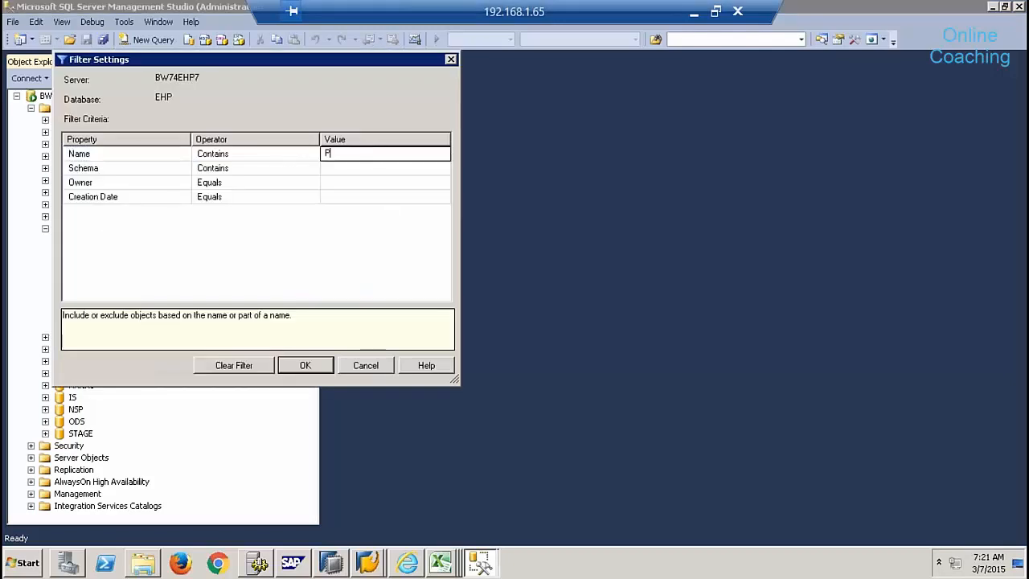
{"action": "type", "text": "RODUCTMD"}
{"action": "left_click", "coordinate": [294, 368]}
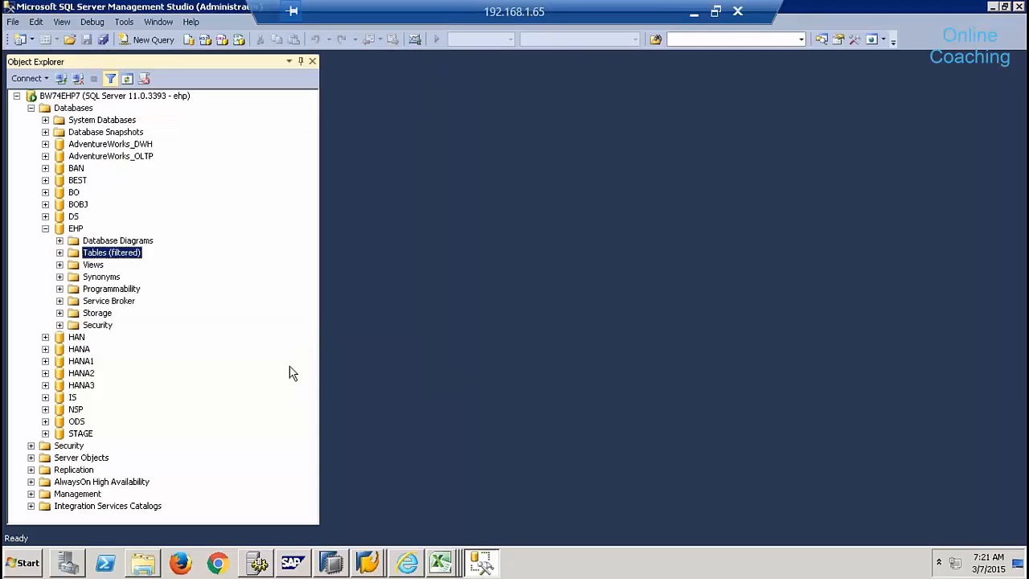
{"action": "left_click", "coordinate": [60, 253]}
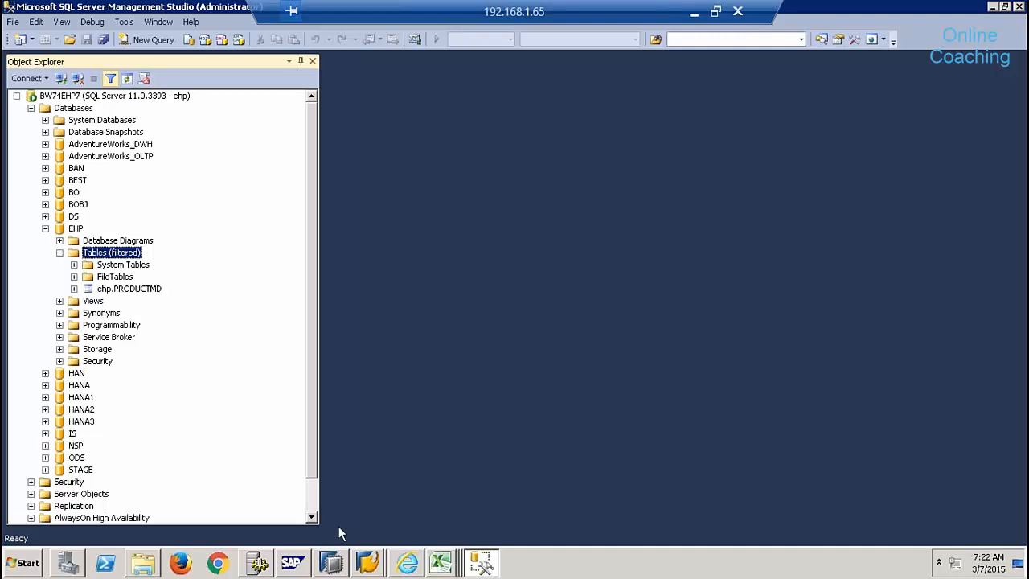
{"action": "left_click", "coordinate": [344, 566]}
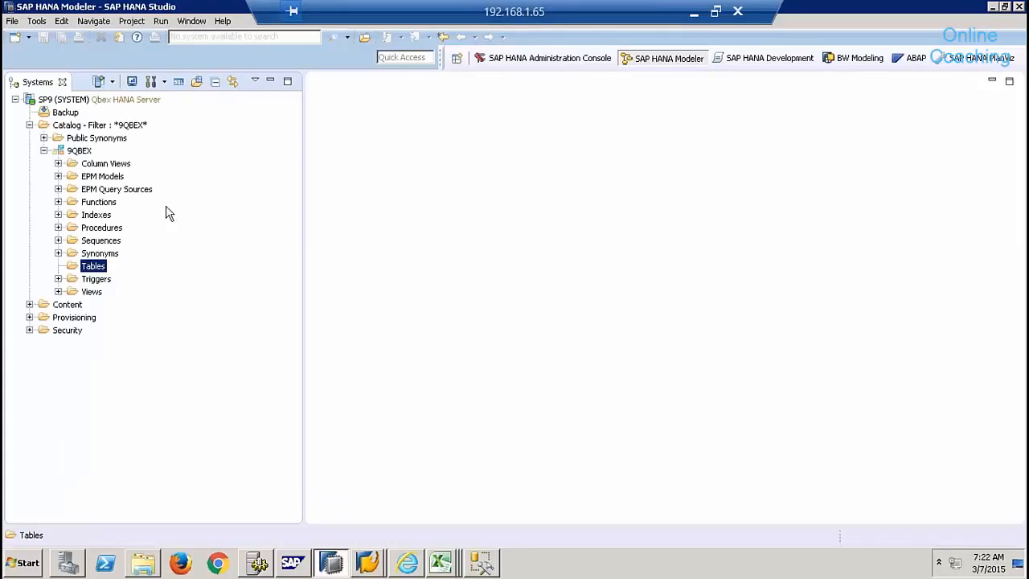
- Open an SQL console, log off SP9, and close the console discarding changes
{"action": "left_click", "coordinate": [98, 100]}
{"action": "left_click", "coordinate": [178, 82]}
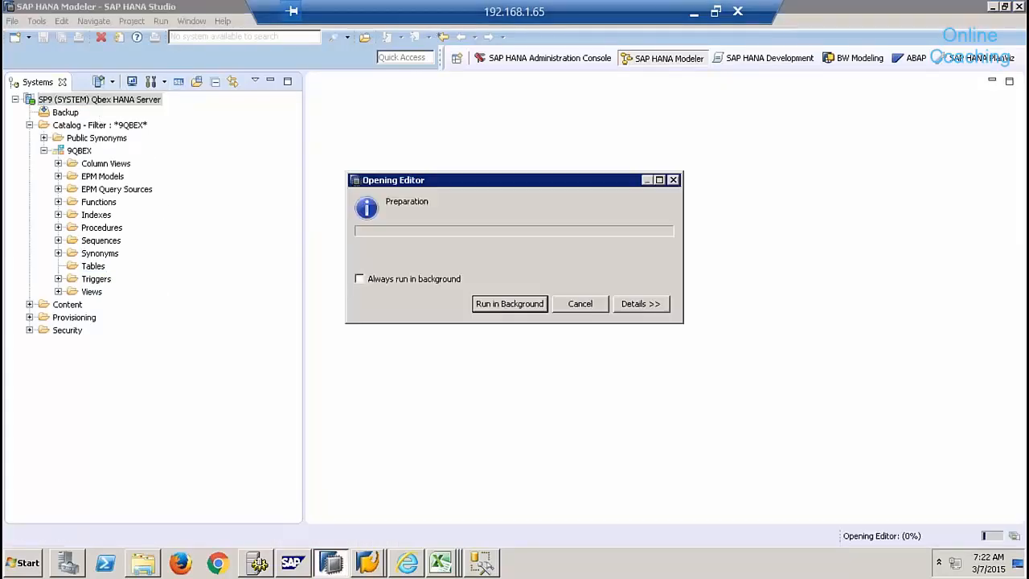
{"action": "right_click", "coordinate": [126, 107]}
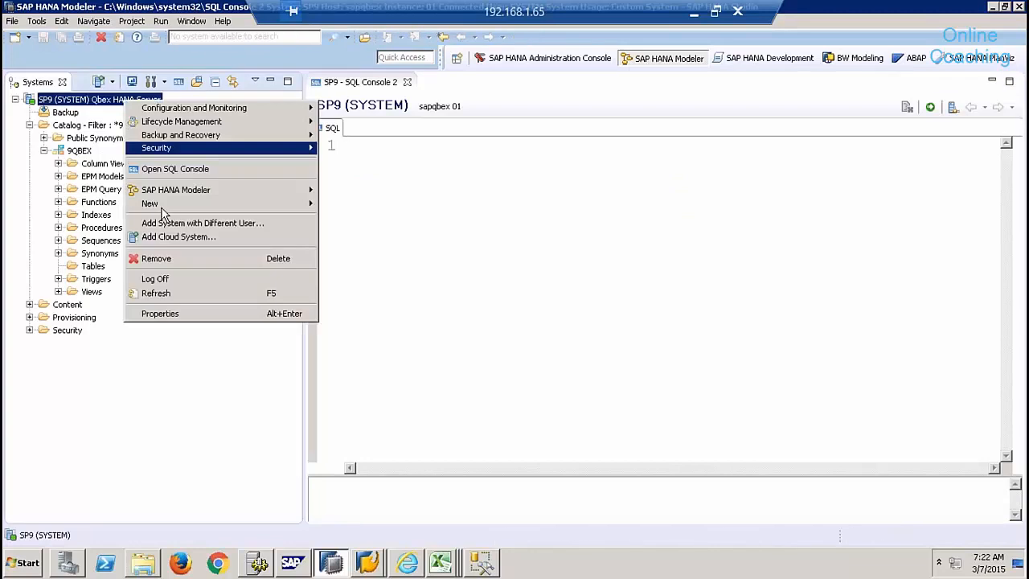
{"action": "left_click", "coordinate": [173, 275]}
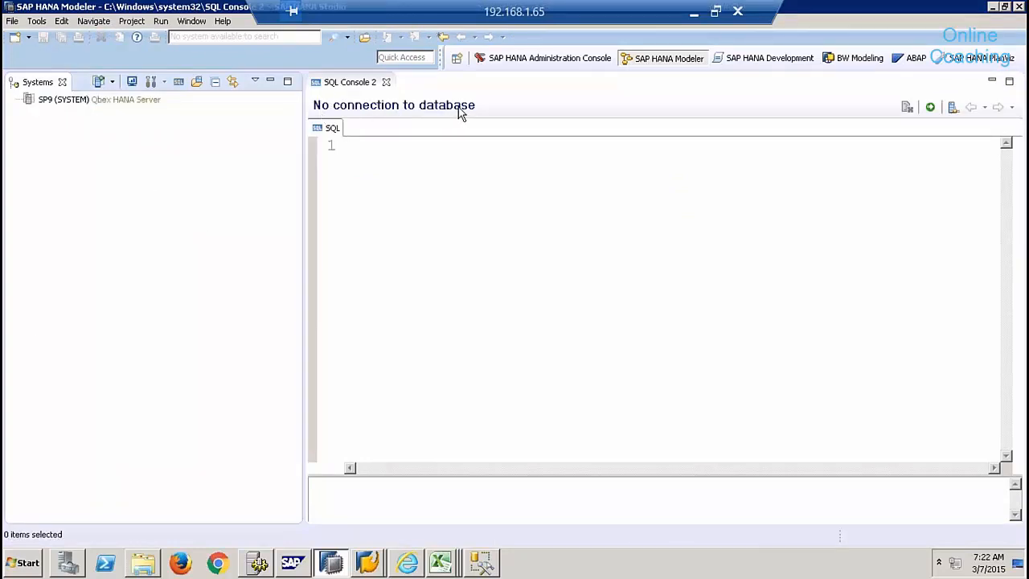
{"action": "left_click", "coordinate": [411, 190]}
{"action": "key", "text": "Return"}
{"action": "type", "text": "A"}
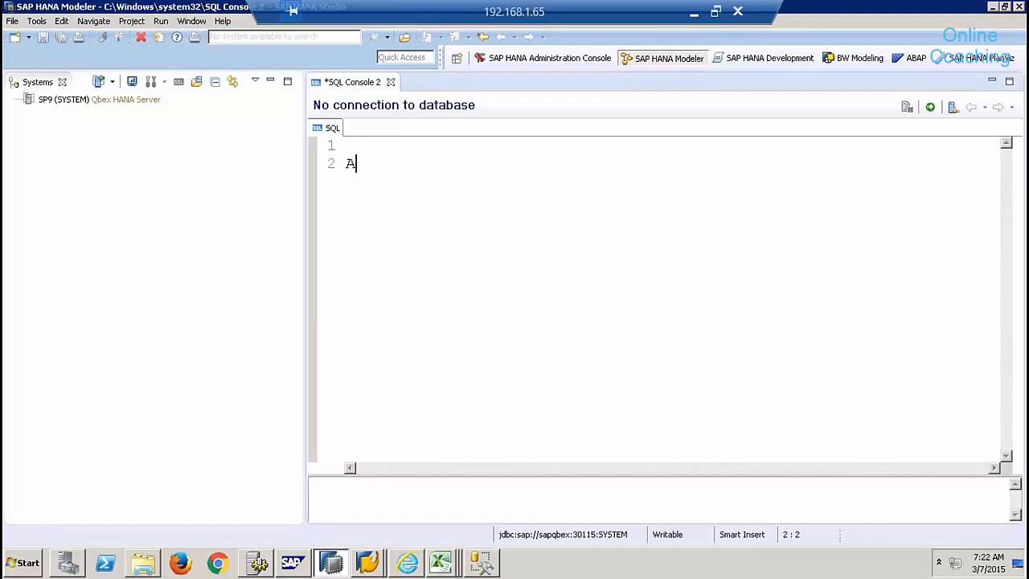
{"action": "left_click", "coordinate": [391, 82]}
{"action": "left_click", "coordinate": [581, 288]}
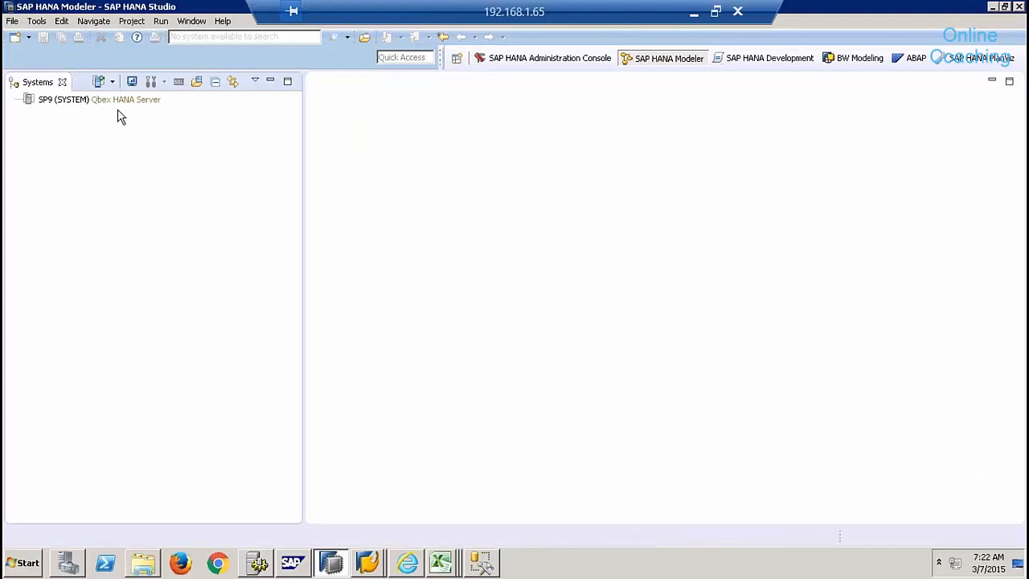
- Log back on to SP9 with the database password and open a new SQL console
{"action": "right_click", "coordinate": [117, 99]}
{"action": "left_click", "coordinate": [178, 293]}
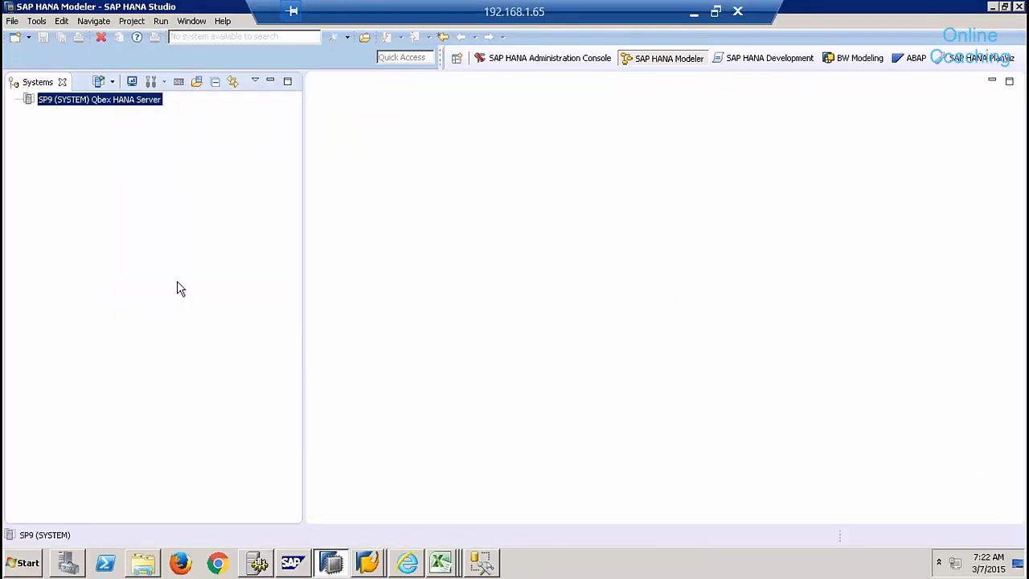
{"action": "right_click", "coordinate": [148, 102]}
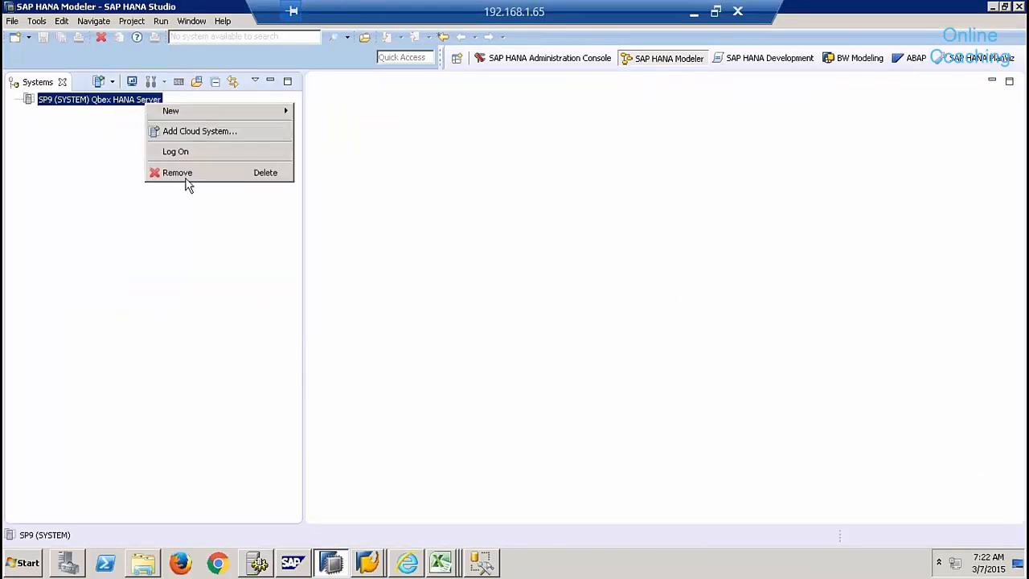
{"action": "left_click", "coordinate": [186, 152]}
{"action": "key", "text": "Caps_Lock"}
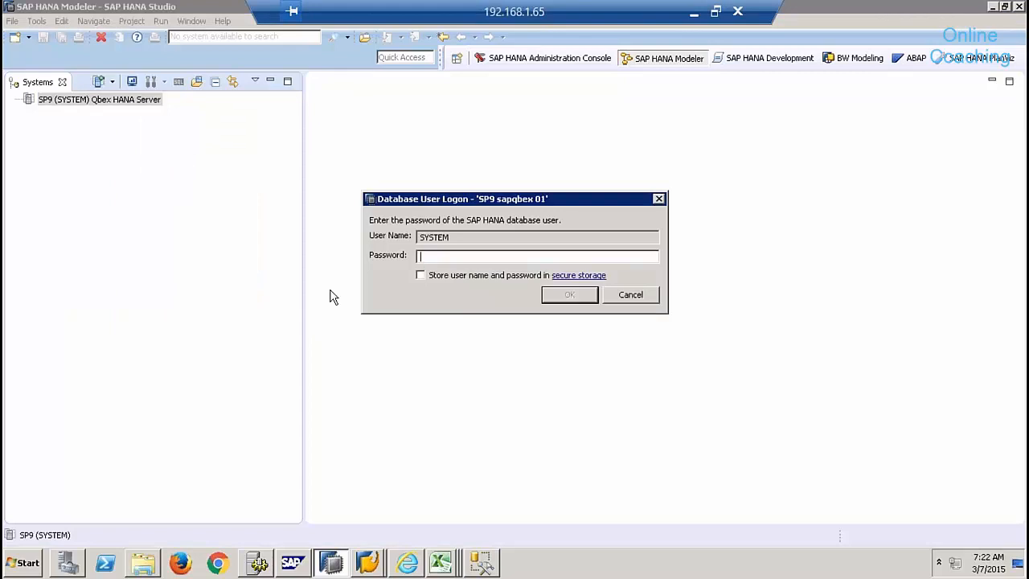
{"action": "type", "text": "**********"}
{"action": "key", "text": "Return"}
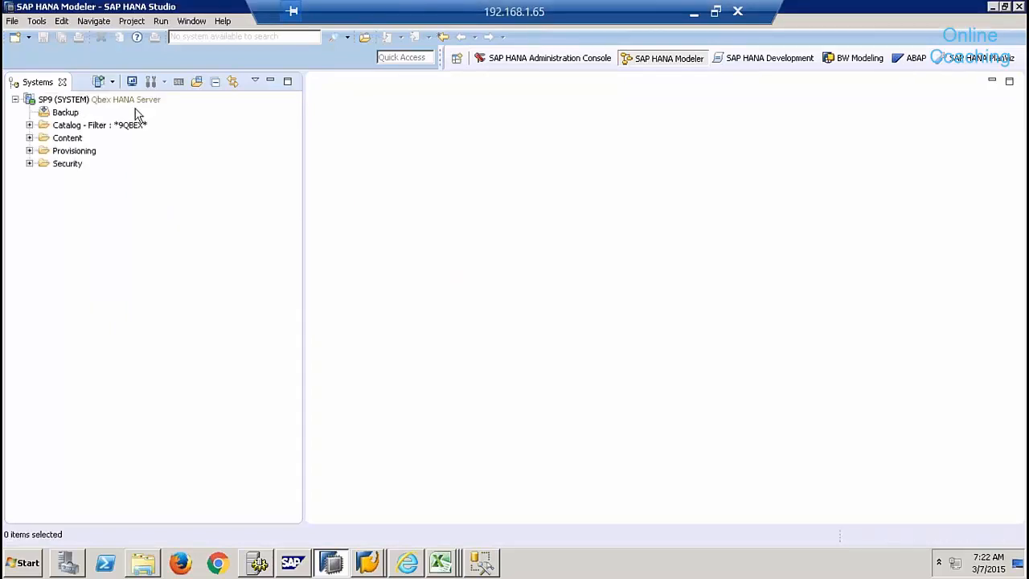
{"action": "left_click", "coordinate": [163, 98]}
{"action": "left_click", "coordinate": [178, 81]}
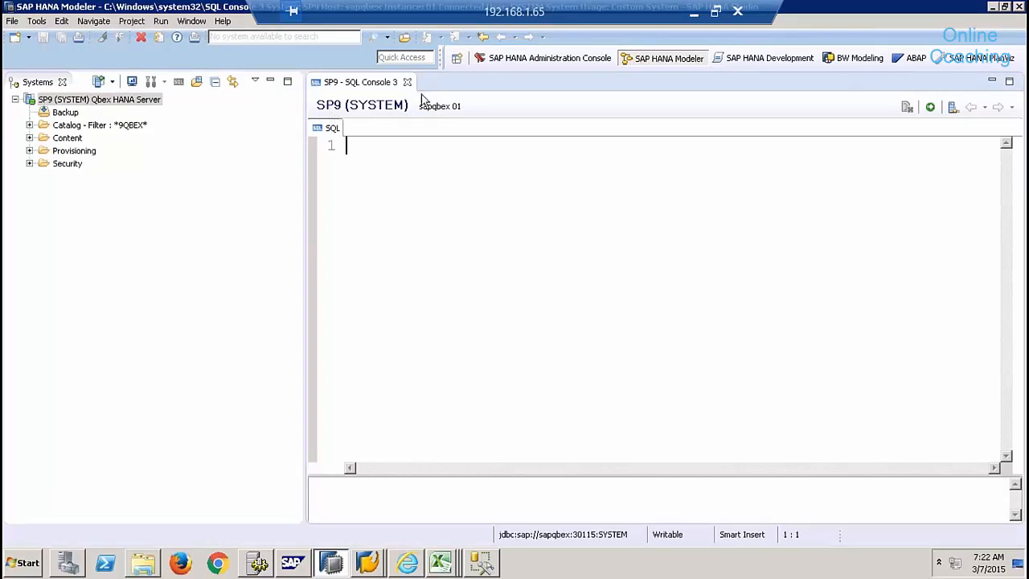
- Run Select Top 1000 Rows on ehp.PRODUCTMD to list products P-101 to P-103 with USD prices
{"action": "left_click", "coordinate": [490, 566]}
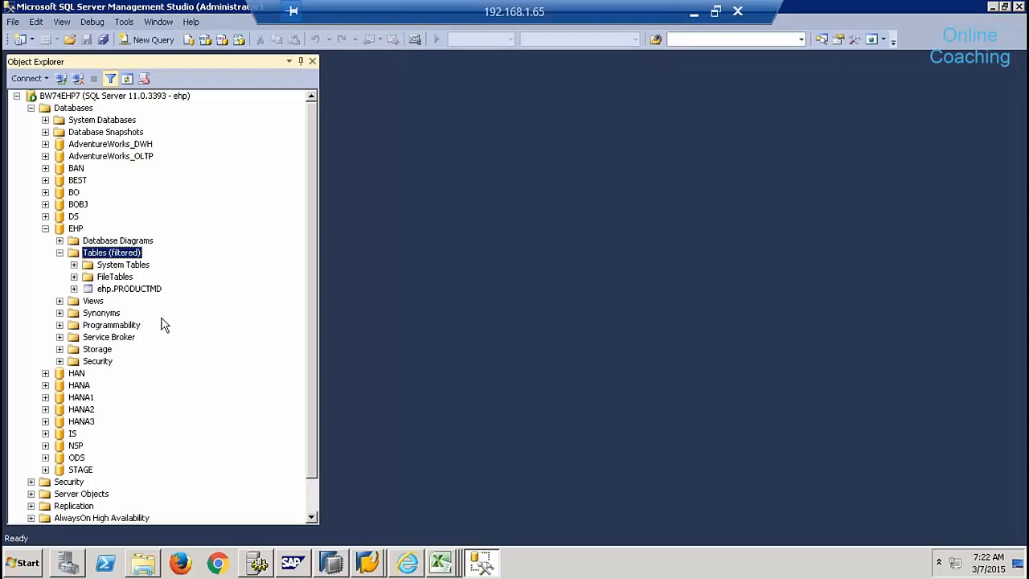
{"action": "left_click", "coordinate": [149, 295]}
{"action": "right_click", "coordinate": [149, 294]}
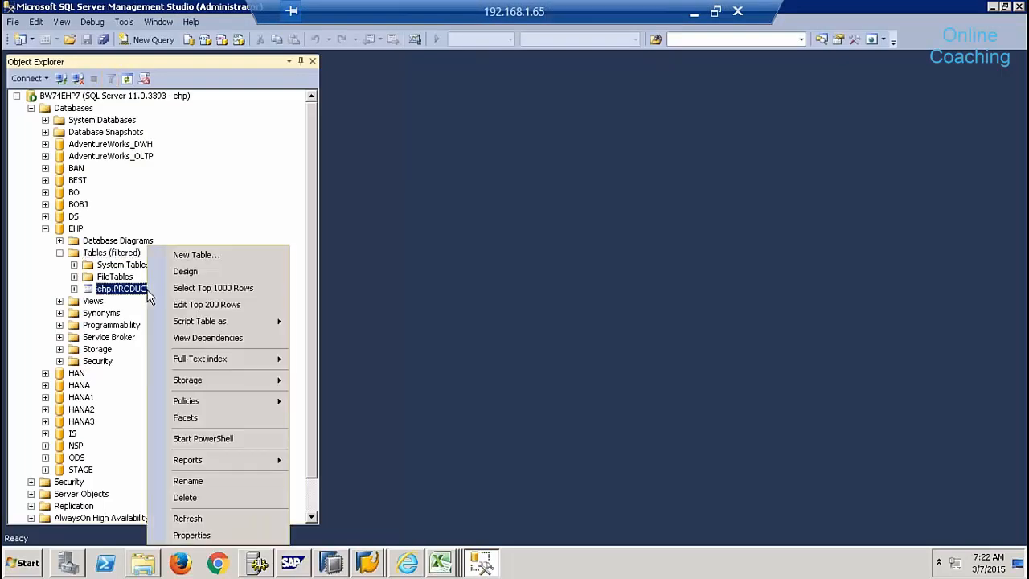
{"action": "left_click", "coordinate": [290, 193]}
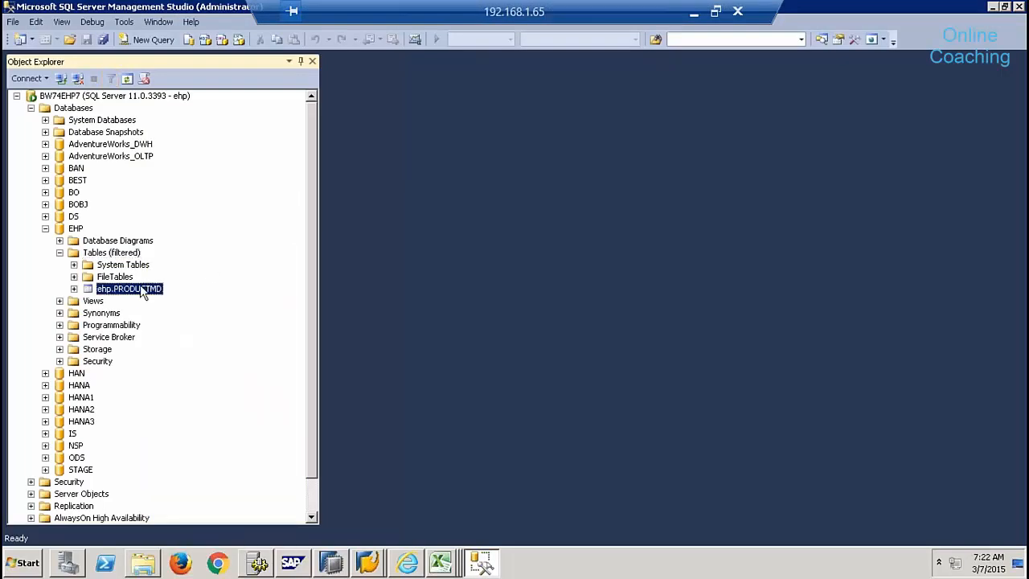
{"action": "right_click", "coordinate": [141, 293]}
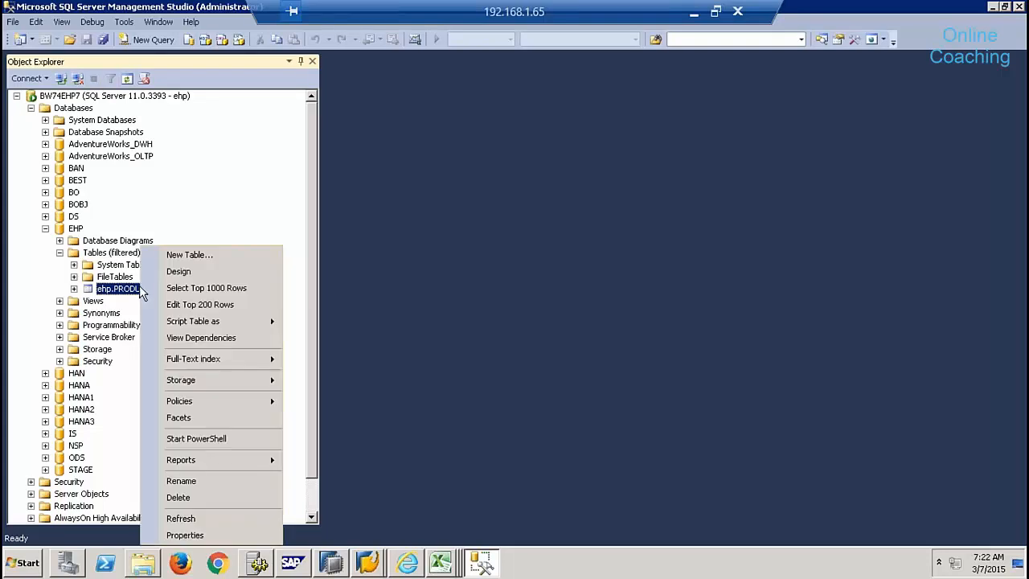
{"action": "left_click", "coordinate": [206, 288]}
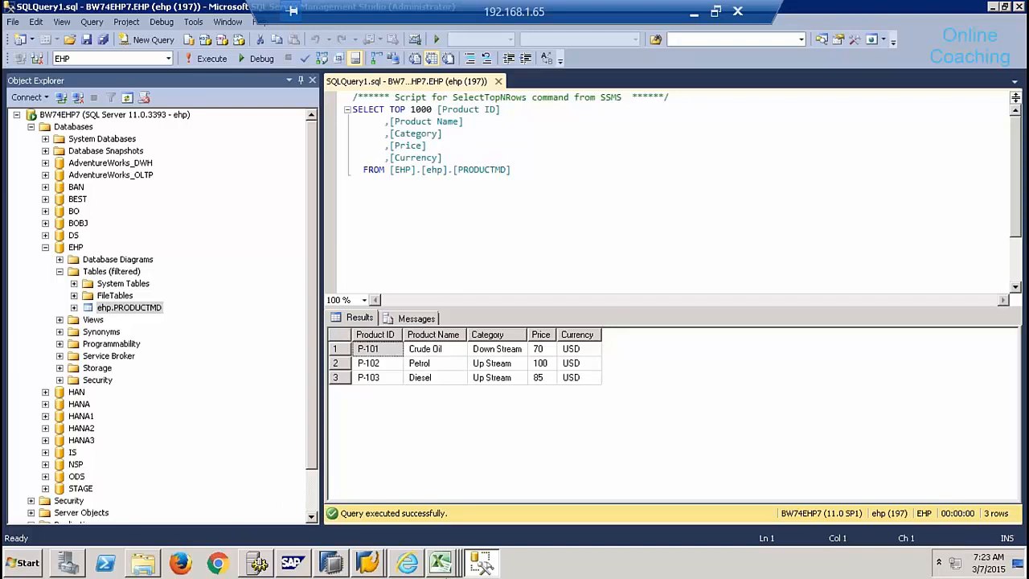
- Switch to Sheet2 of the Book1 workbook and hide its gridlines
{"action": "mouse_move", "coordinate": [440, 562]}
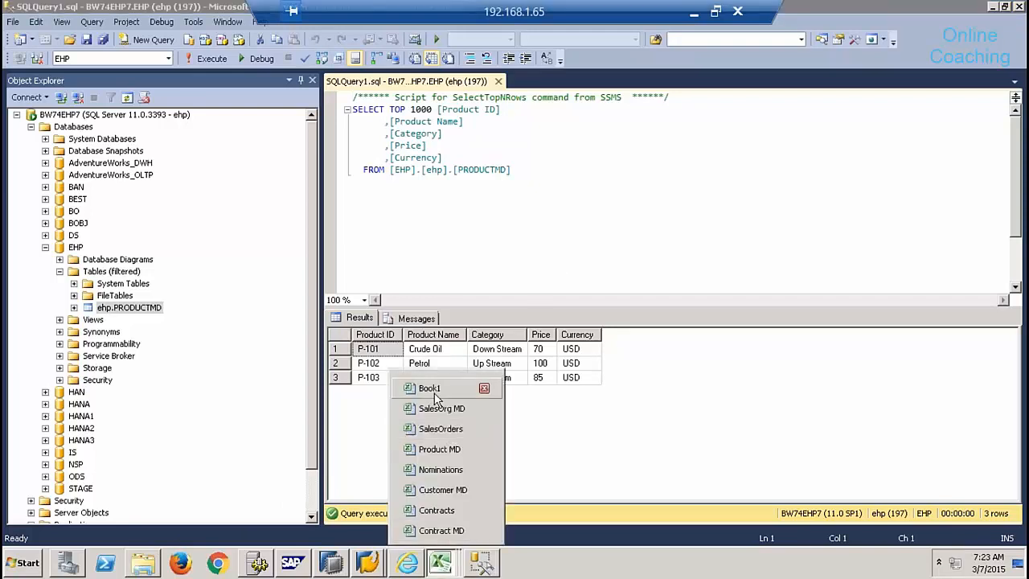
{"action": "left_click", "coordinate": [431, 390]}
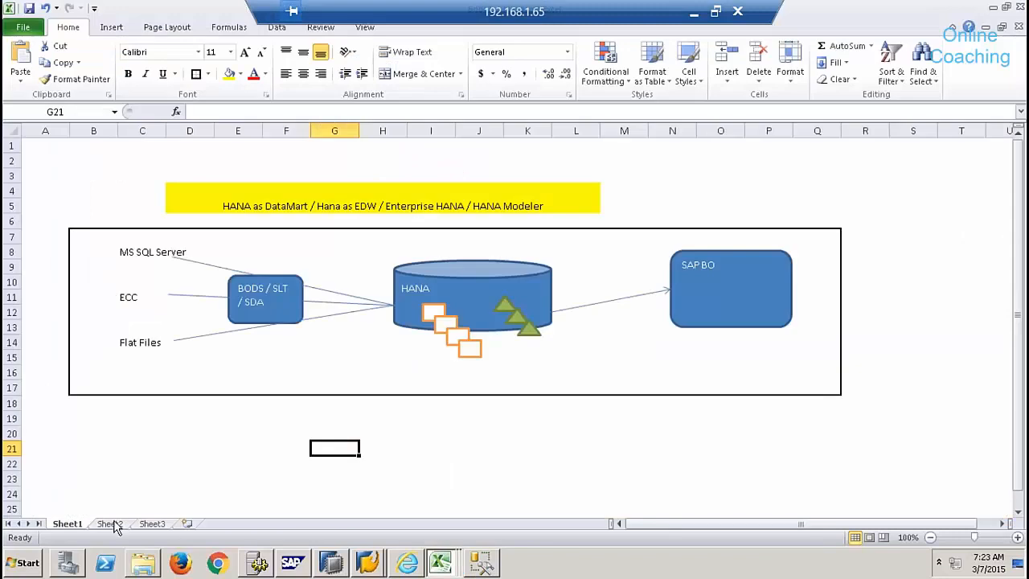
{"action": "left_click", "coordinate": [110, 523]}
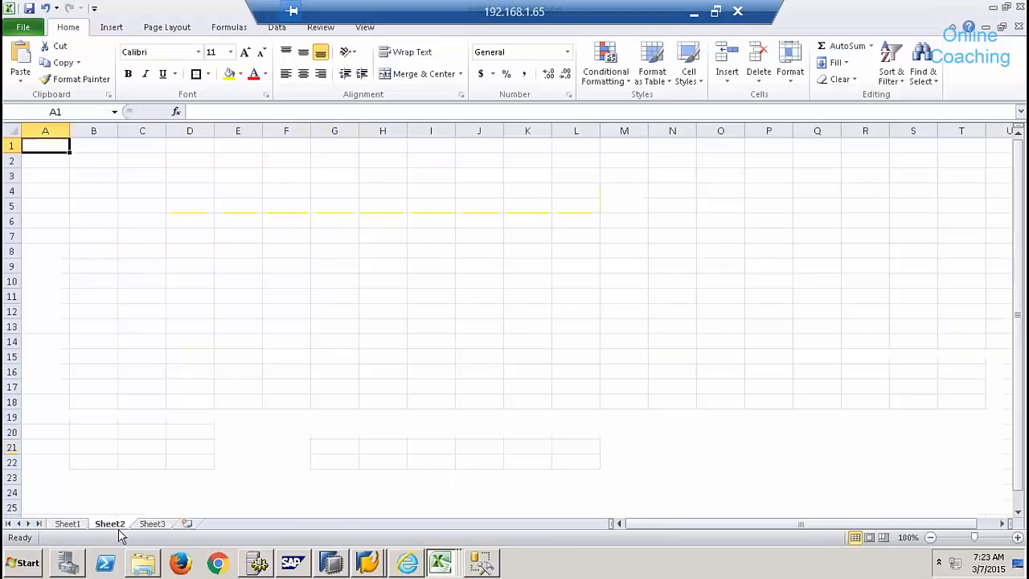
{"action": "left_click", "coordinate": [282, 28]}
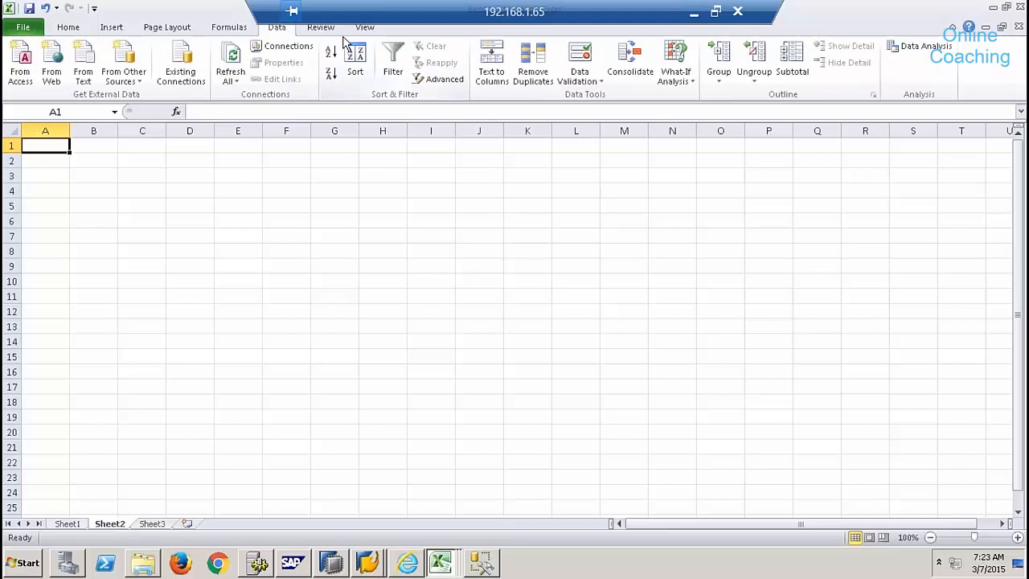
{"action": "left_click", "coordinate": [368, 28]}
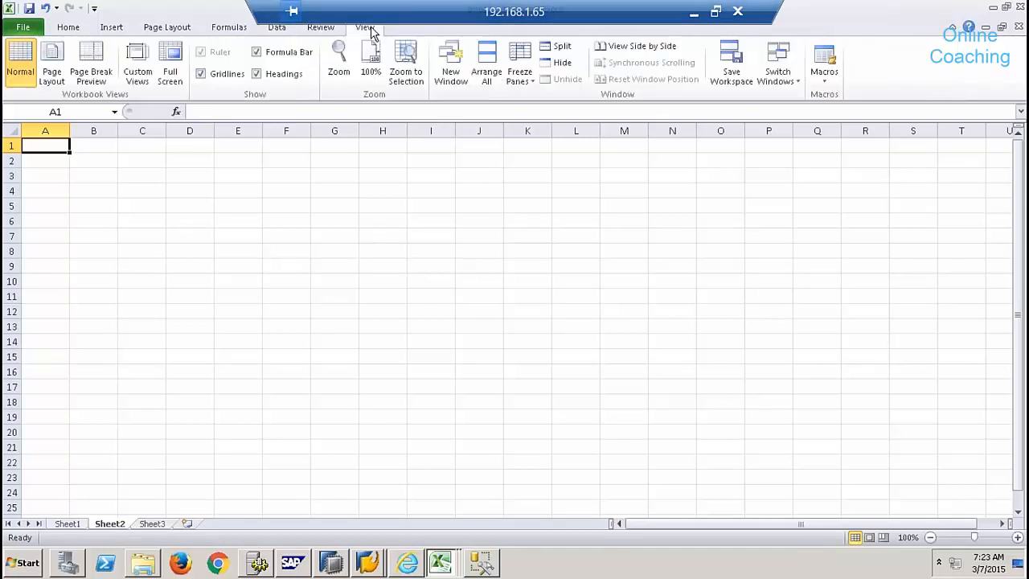
{"action": "left_click", "coordinate": [230, 74]}
- Enter the heading 'SQL Server --- HANA' in cell C3
{"action": "left_click", "coordinate": [173, 188]}
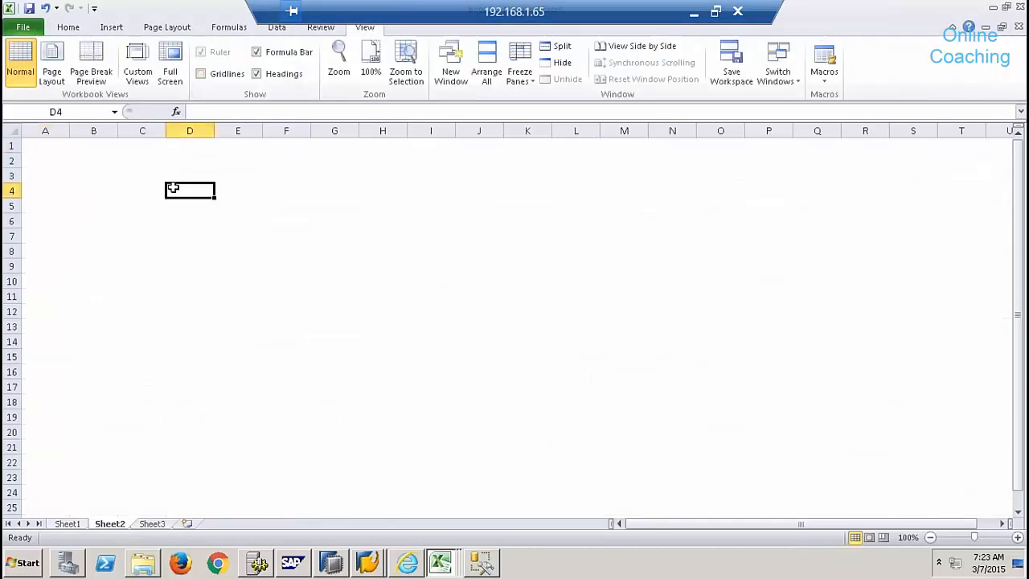
{"action": "left_click", "coordinate": [145, 181]}
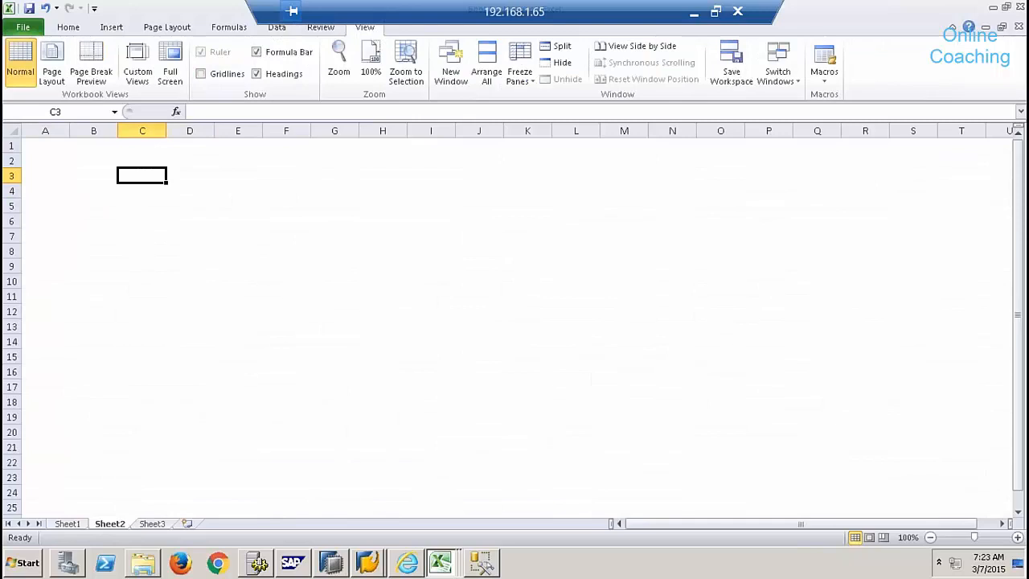
{"action": "type", "text": "SQL Ser"}
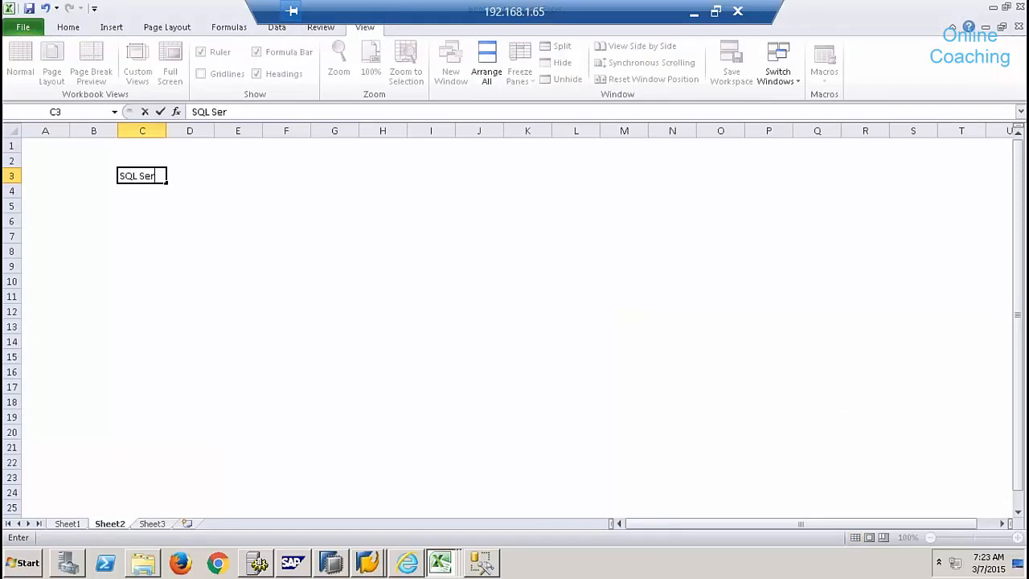
{"action": "type", "text": "ver --- HANA"}
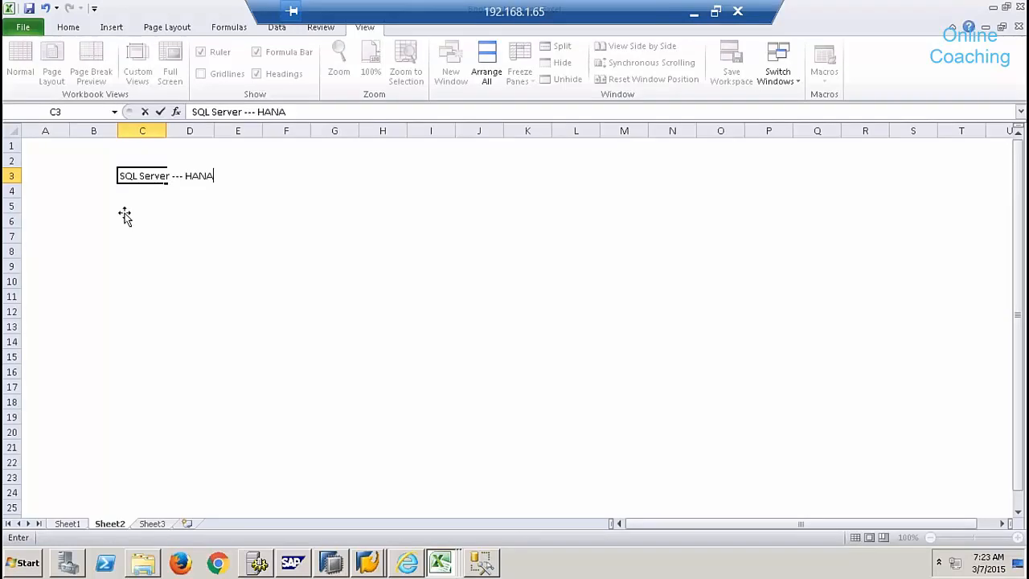
{"action": "left_click", "coordinate": [129, 223]}
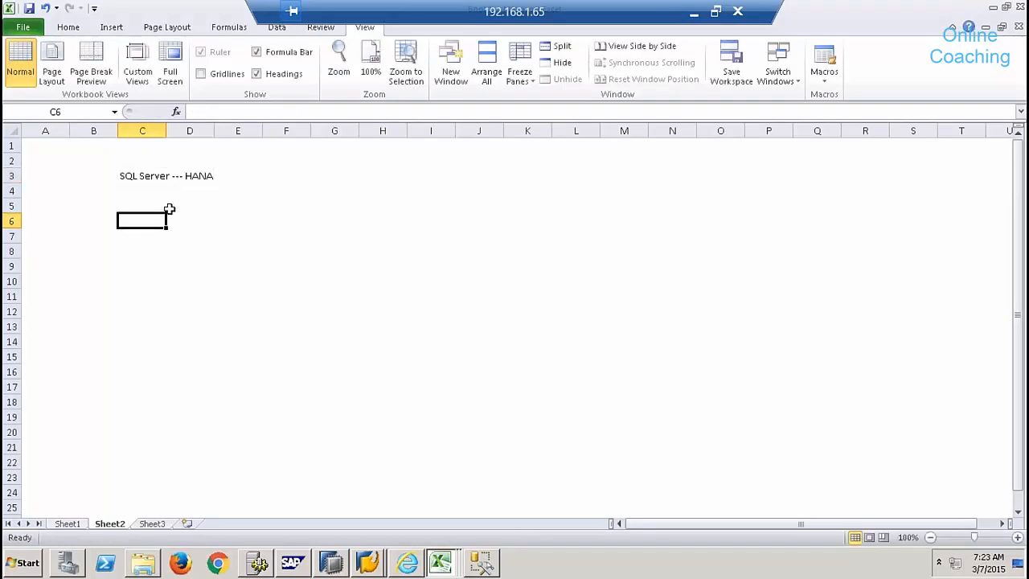
- Enter 'BODS ETL' in D5 and 'SLT' in D6
{"action": "left_click", "coordinate": [199, 207]}
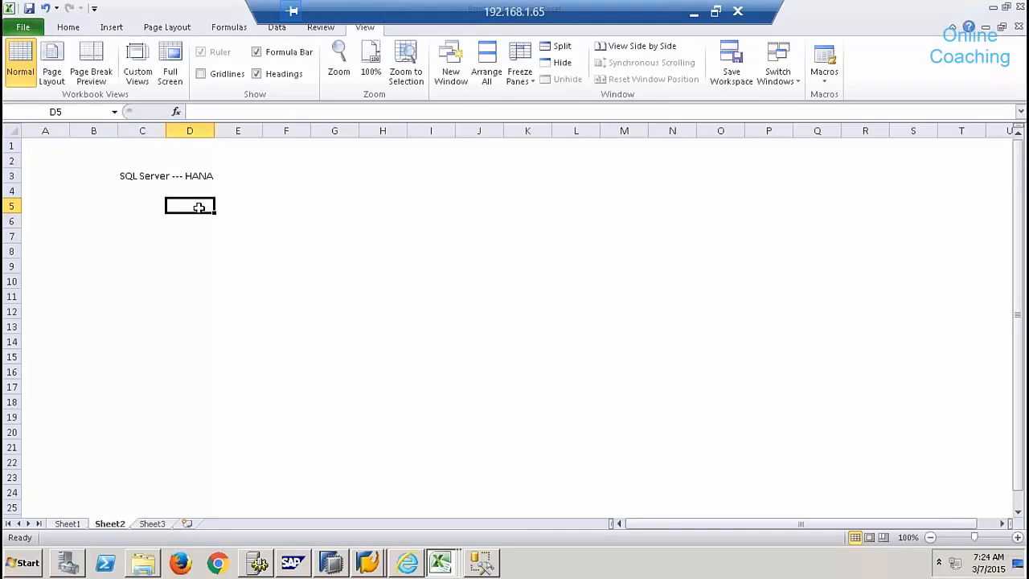
{"action": "type", "text": "BODS ETL"}
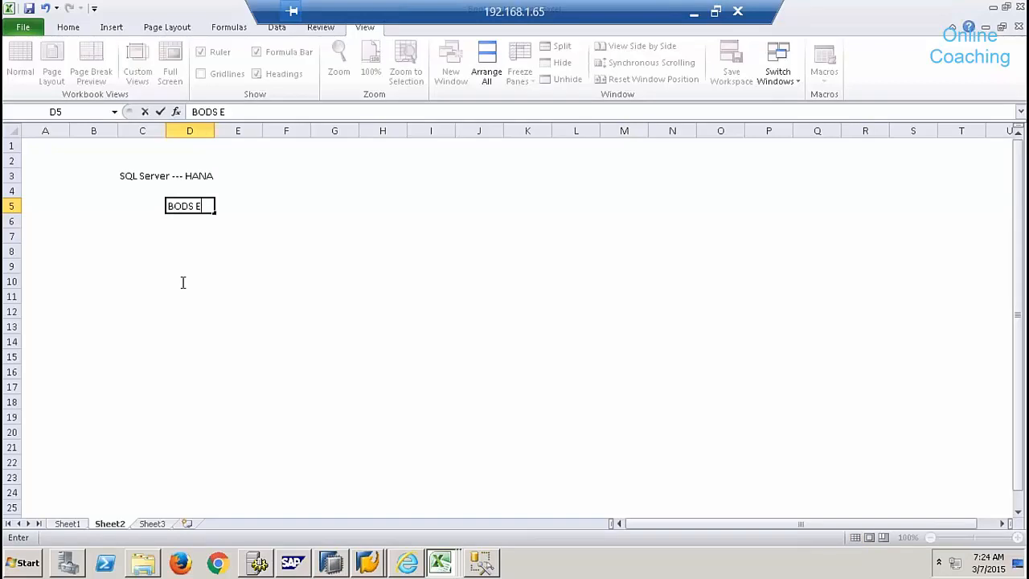
{"action": "left_click", "coordinate": [182, 282]}
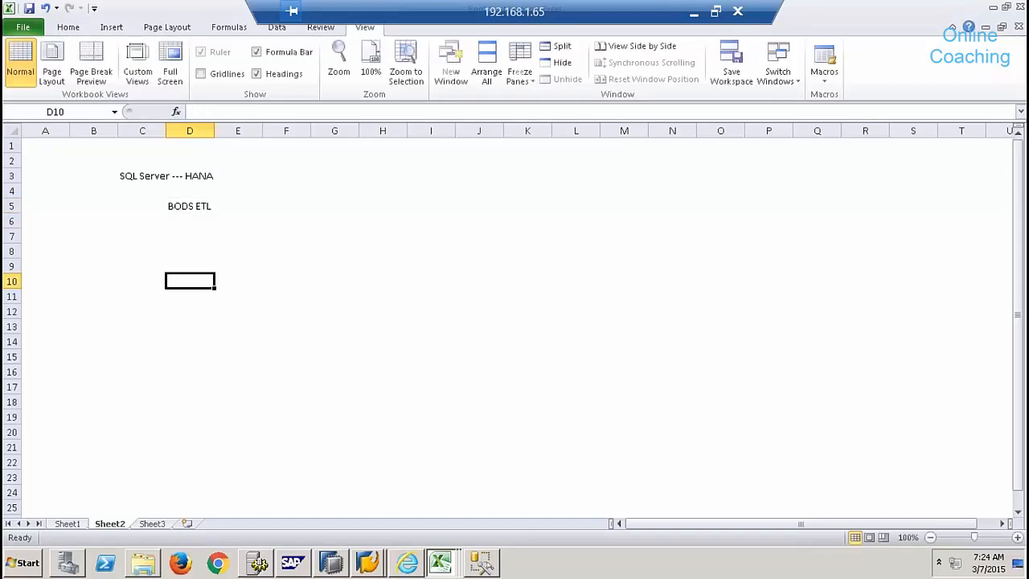
{"action": "left_click", "coordinate": [182, 208]}
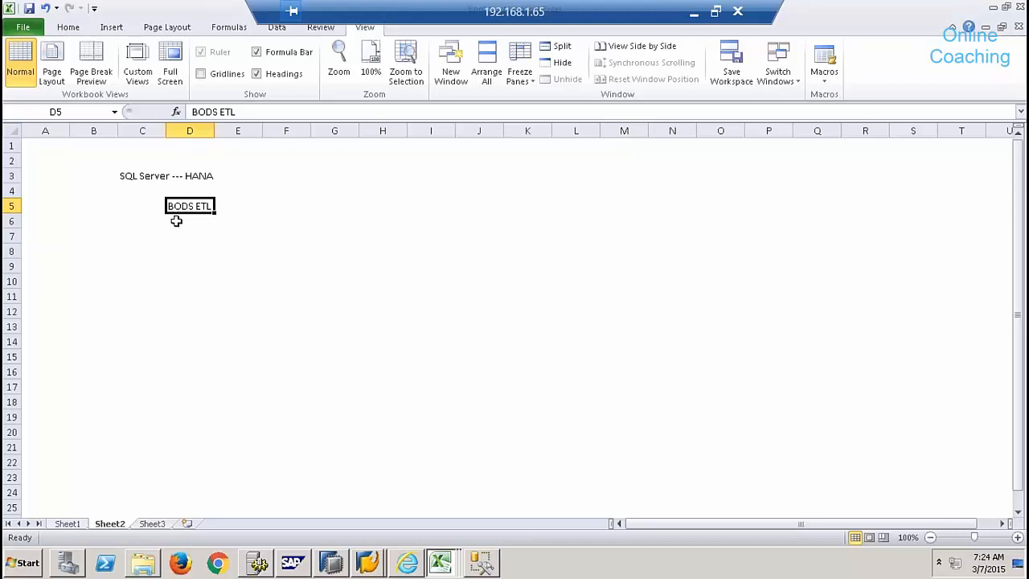
{"action": "left_click", "coordinate": [176, 221]}
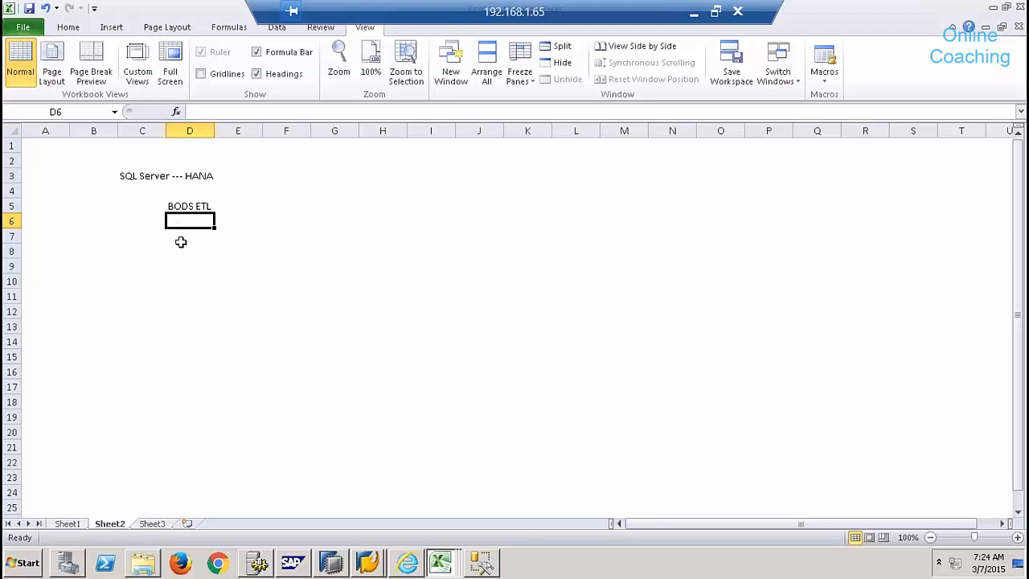
{"action": "type", "text": "SL"}
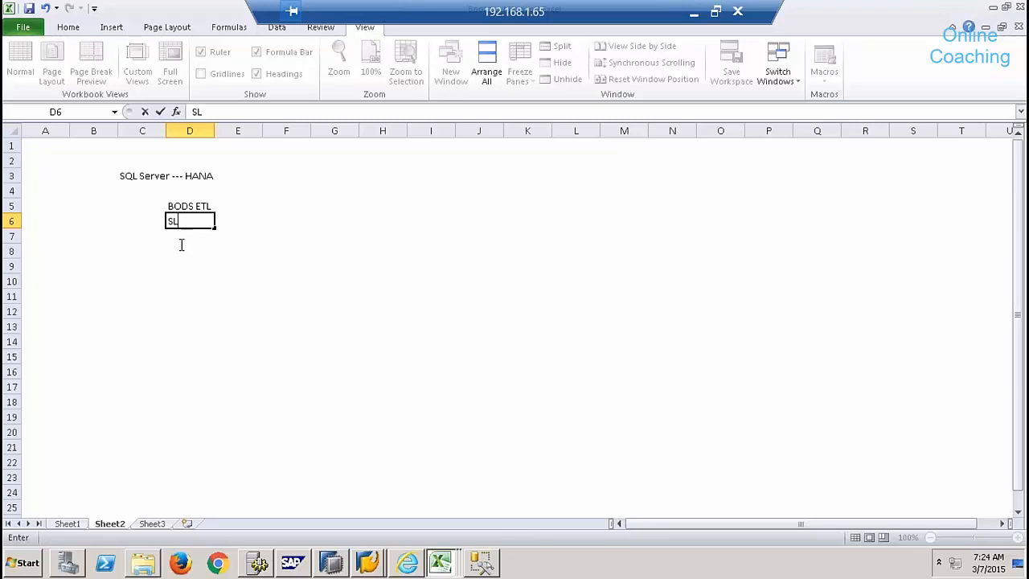
{"action": "type", "text": "T"}
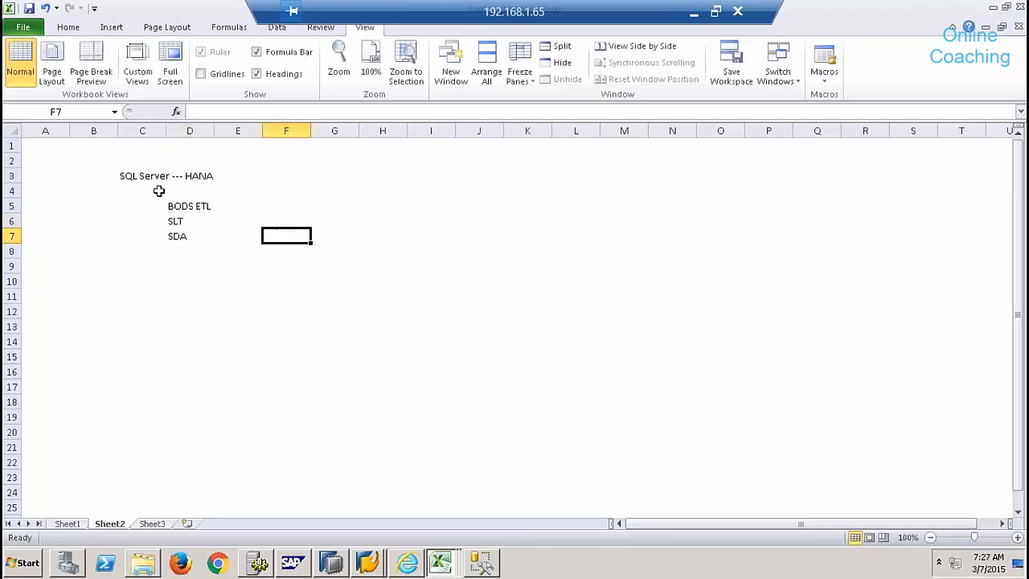
{"action": "left_click", "coordinate": [137, 174]}
- Fill cell D5, the BODS ETL entry, with yellow
{"action": "left_click_drag", "start_coordinate": [138, 175], "coordinate": [213, 178]}
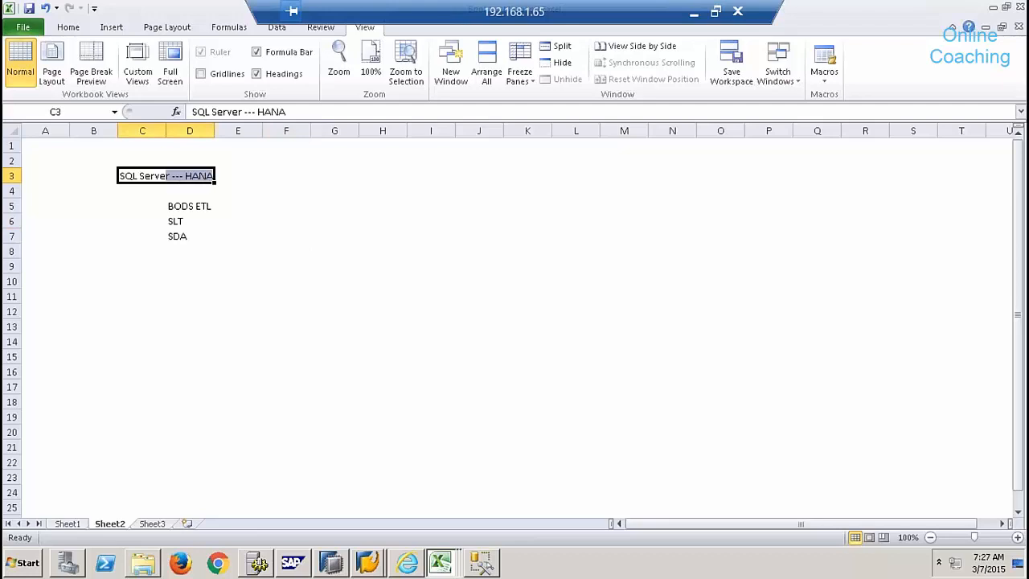
{"action": "left_click", "coordinate": [171, 207]}
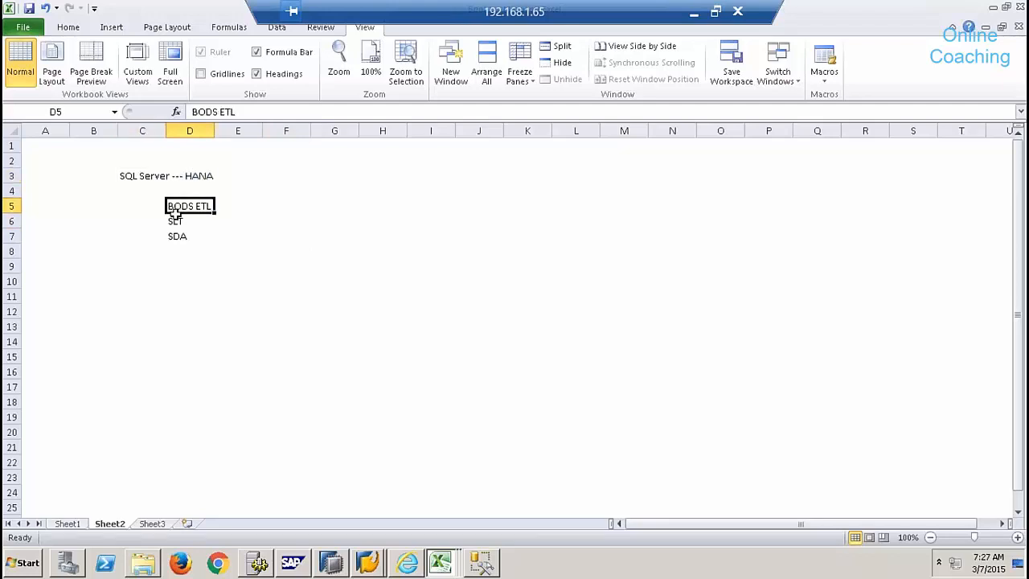
{"action": "left_click", "coordinate": [177, 222]}
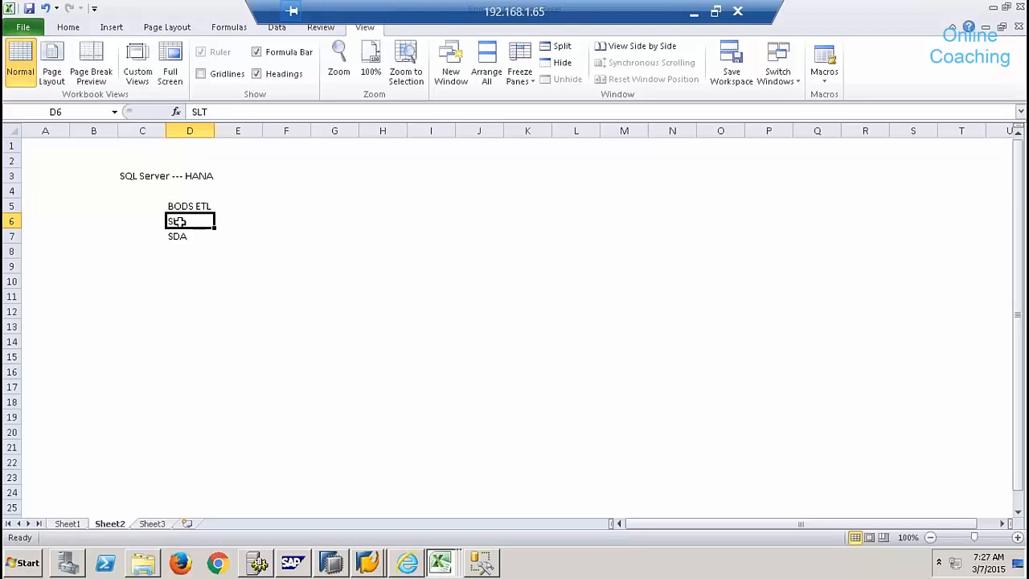
{"action": "left_click", "coordinate": [184, 235]}
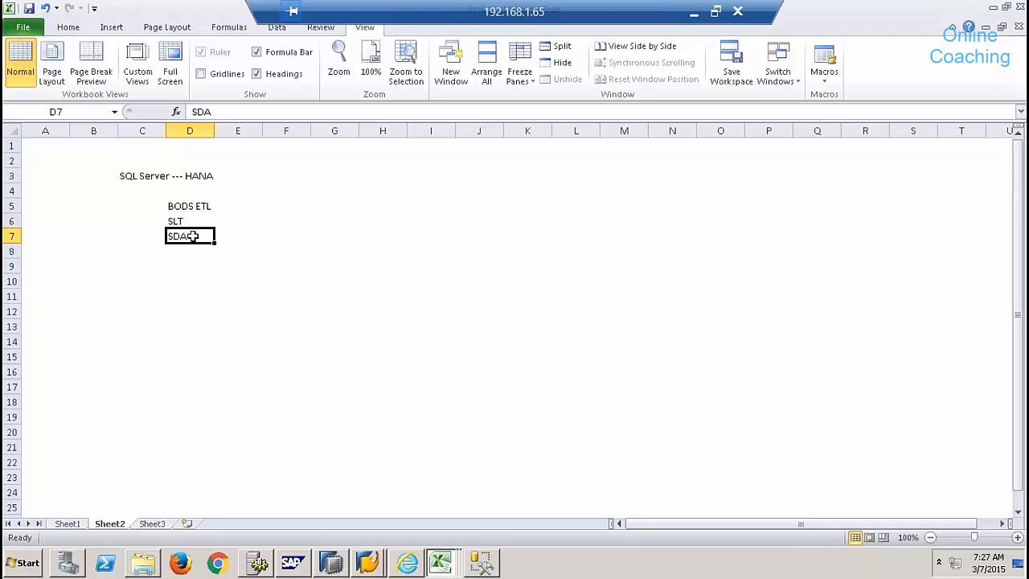
{"action": "left_click", "coordinate": [183, 222]}
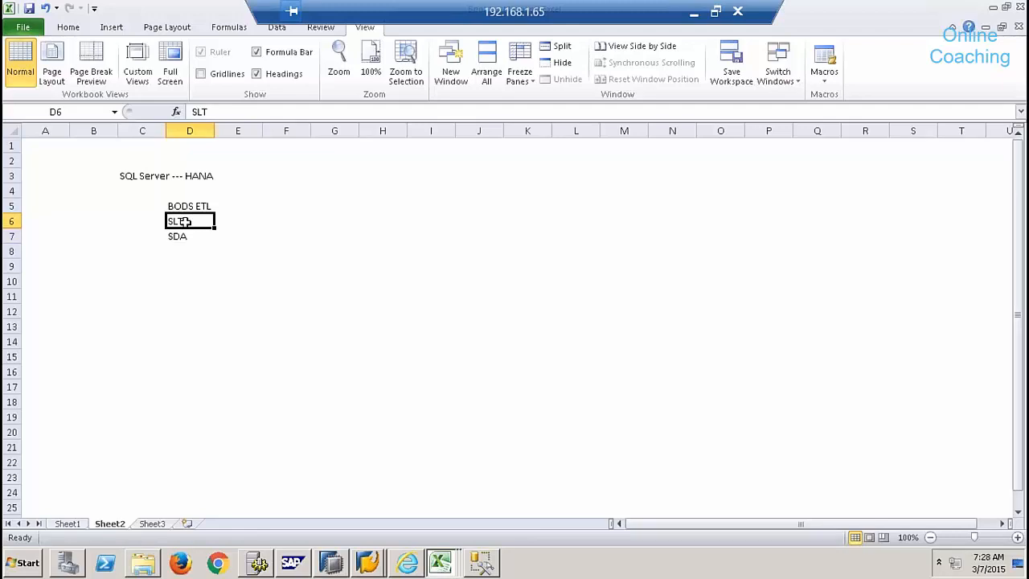
{"action": "left_click", "coordinate": [185, 207]}
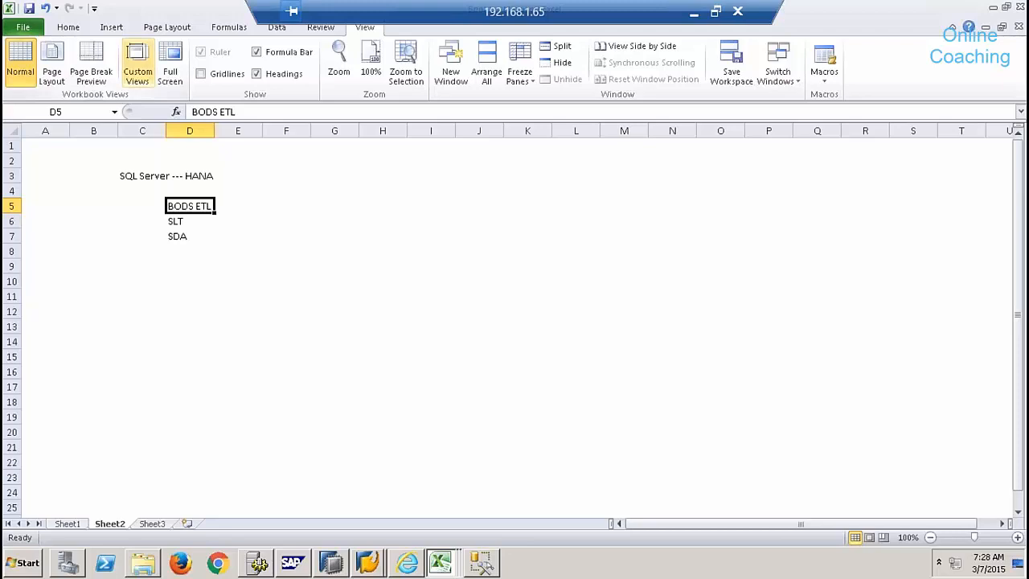
{"action": "left_click", "coordinate": [73, 28]}
{"action": "left_click", "coordinate": [229, 76]}
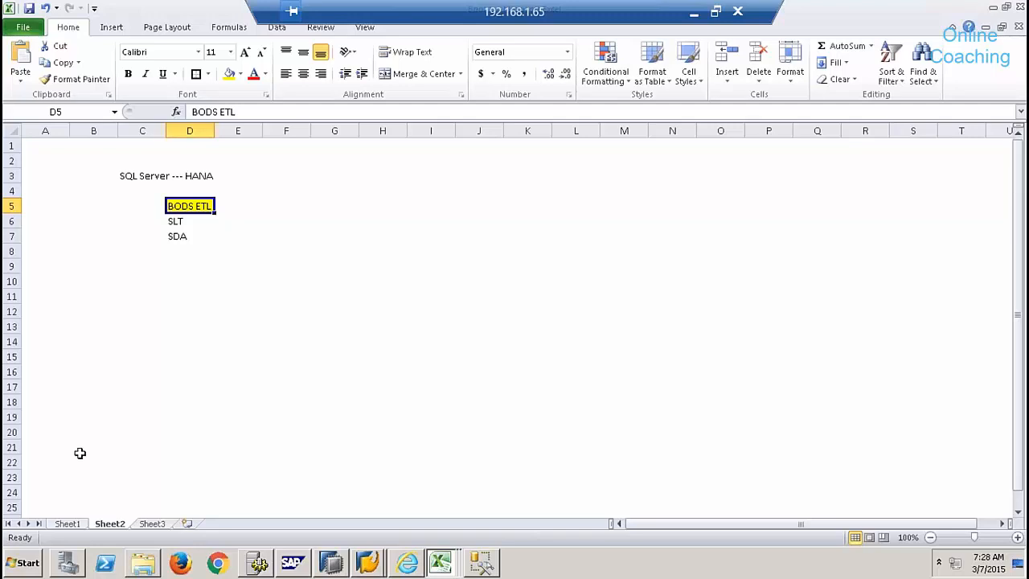
- Launch Data Services Designer from the SAP Data Services 4.2 program group
{"action": "left_click", "coordinate": [24, 570]}
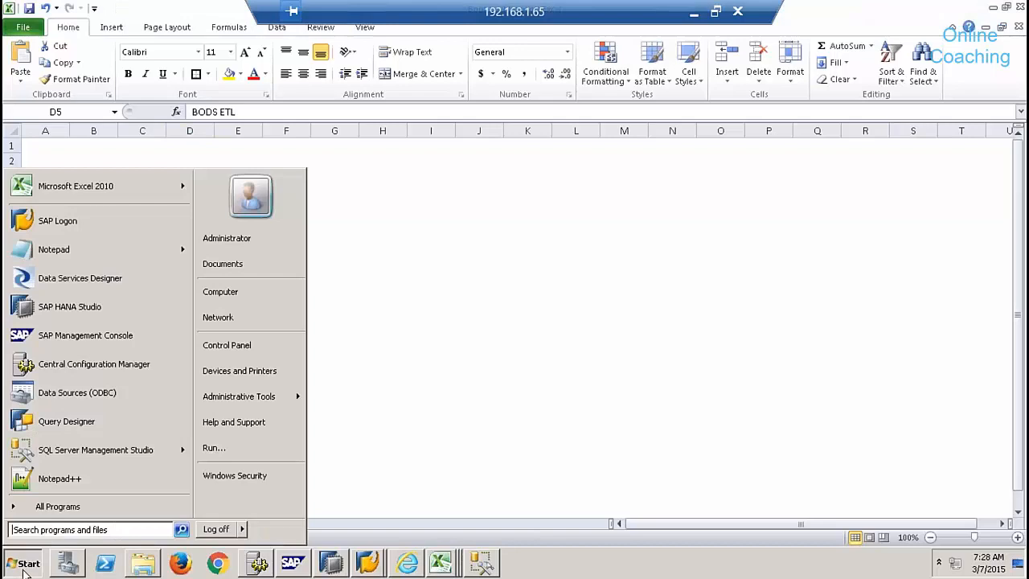
{"action": "left_click", "coordinate": [56, 506]}
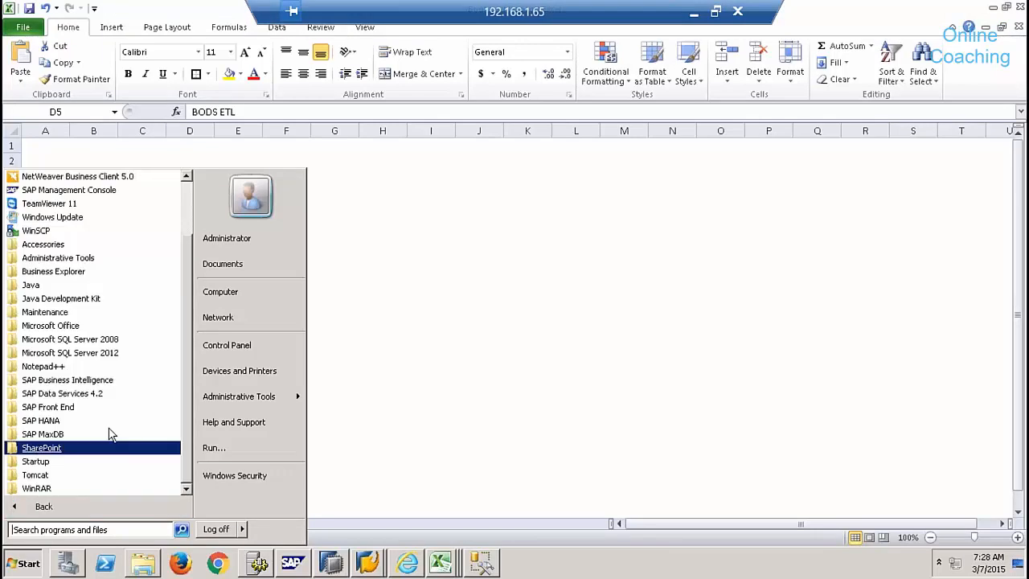
{"action": "left_click", "coordinate": [86, 393]}
{"action": "scroll", "coordinate": [185, 380], "scroll_direction": "down", "scroll_amount": 2}
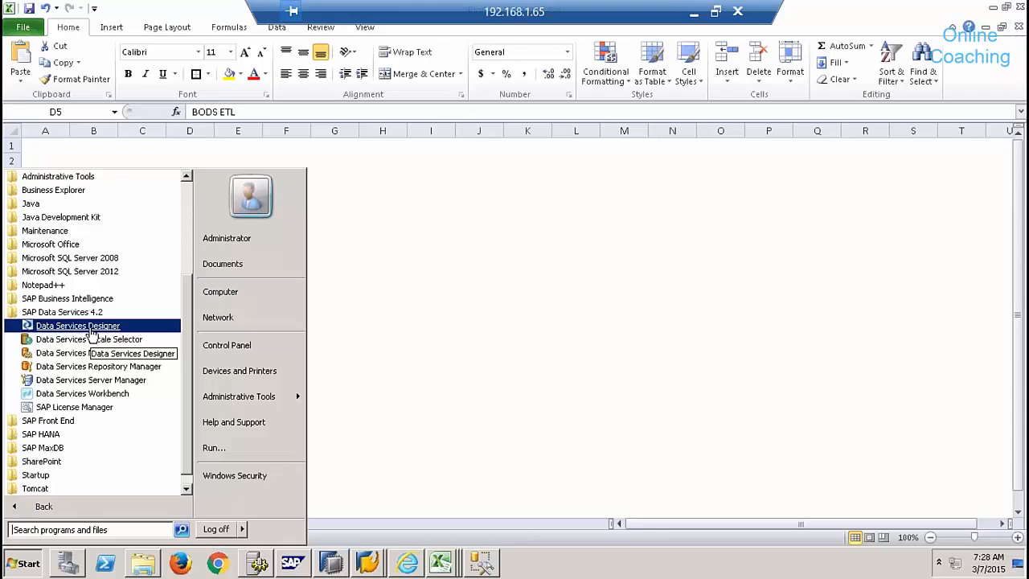
{"action": "left_click", "coordinate": [90, 328]}
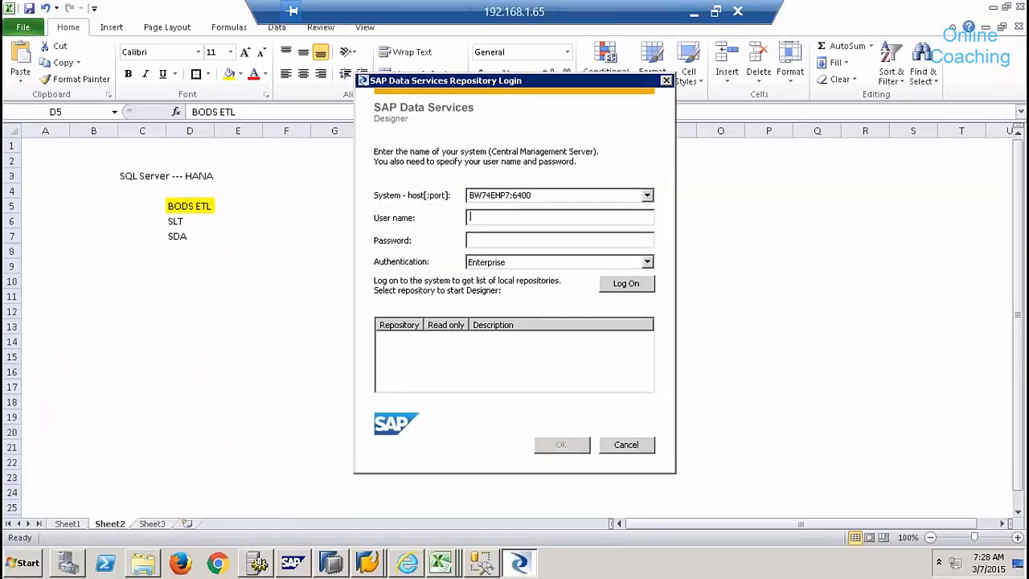
- Log on with the user credentials and open the BODS8 repository with its password
{"action": "type", "text": "hana"}
{"action": "key", "text": "Tab"}
{"action": "type", "text": "********"}
{"action": "key", "text": "Return"}
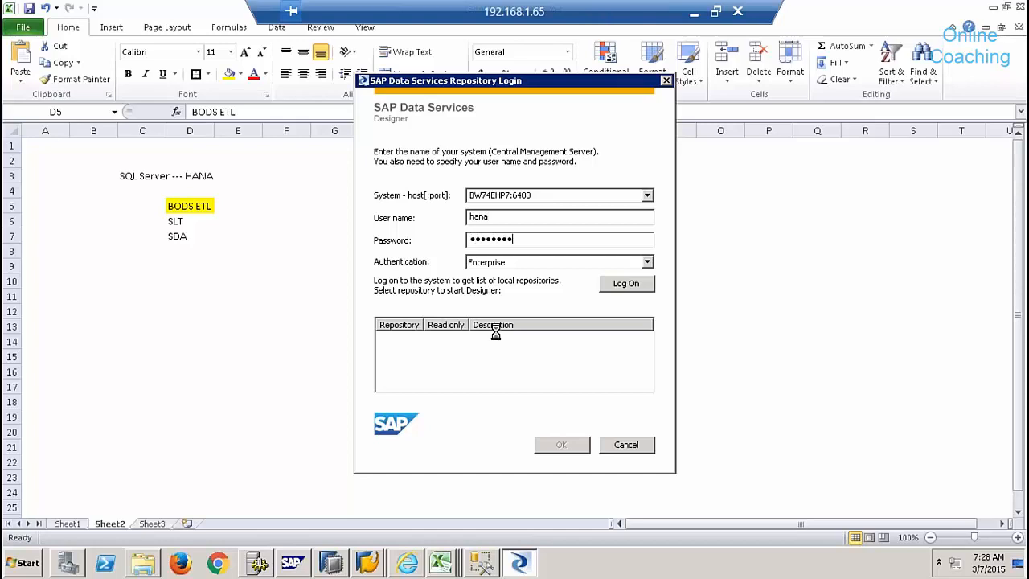
{"action": "left_click", "coordinate": [405, 367]}
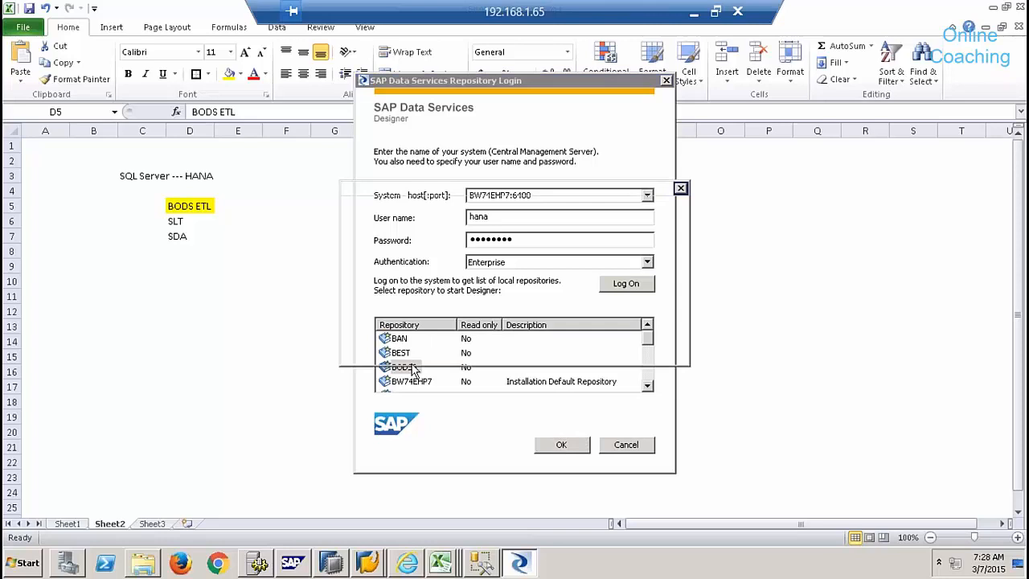
{"action": "type", "text": "********"}
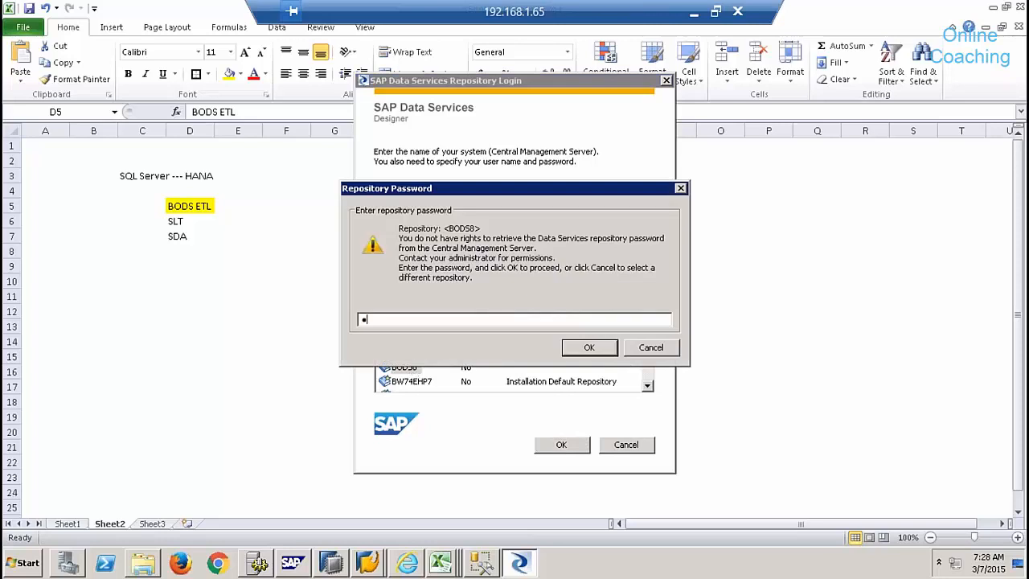
{"action": "type", "text": "***"}
{"action": "key", "text": "Return"}
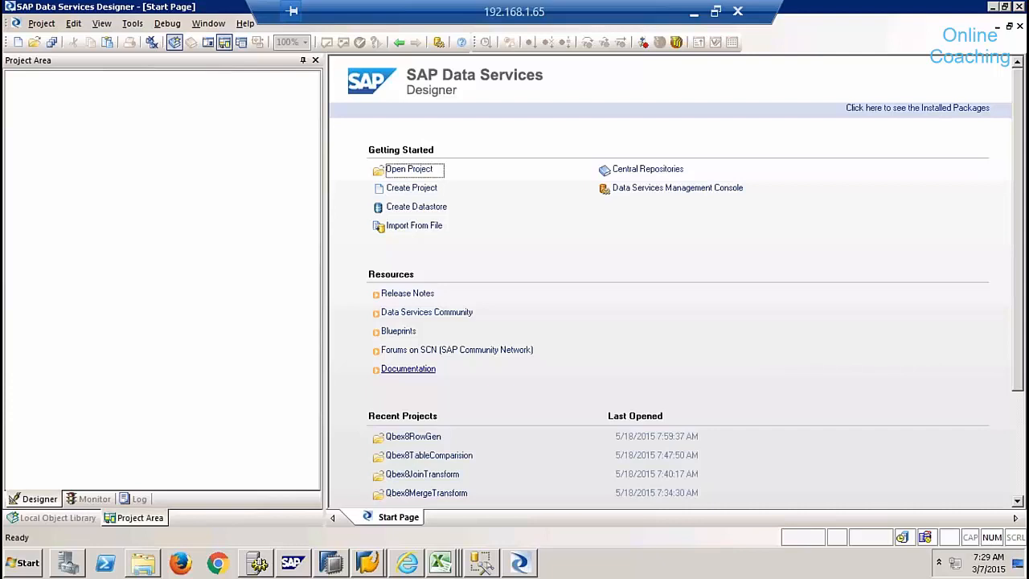
- Create a new project named QbexBatch9
{"action": "left_click", "coordinate": [125, 218]}
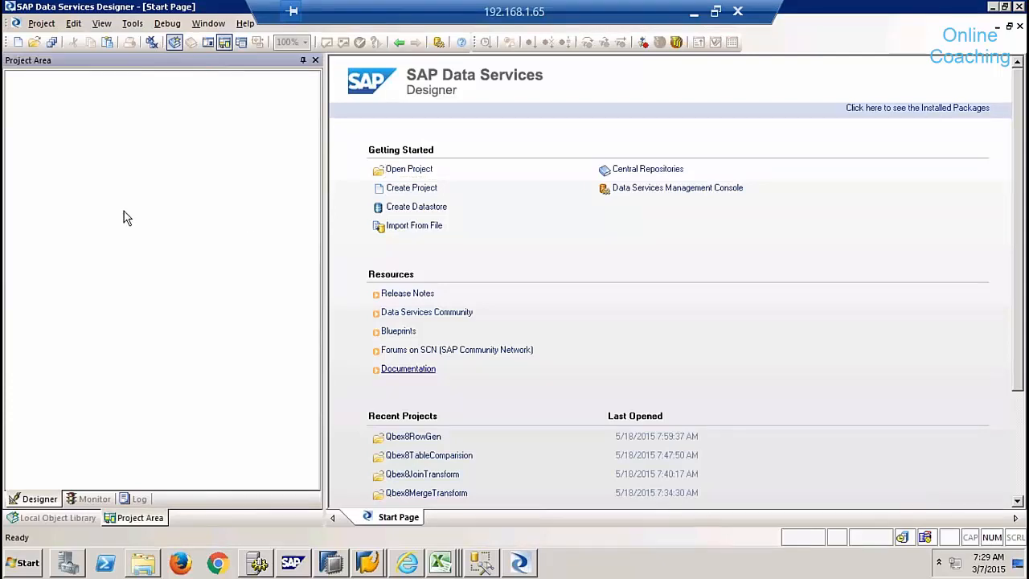
{"action": "left_click", "coordinate": [402, 188]}
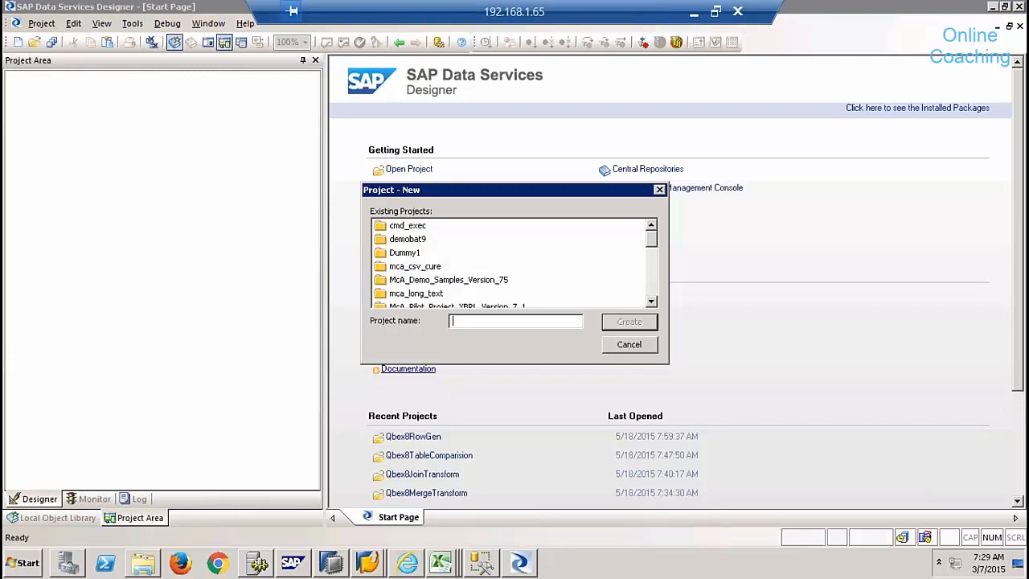
{"action": "type", "text": "Qbex"}
{"action": "key", "text": "BackSpace"}
{"action": "key", "text": "BackSpace"}
{"action": "key", "text": "BackSpace"}
{"action": "key", "text": "BackSpace"}
{"action": "type", "text": "QbexBatcjh"}
{"action": "key", "text": "BackSpace"}
{"action": "key", "text": "BackSpace"}
{"action": "type", "text": "h9"}
{"action": "left_click", "coordinate": [627, 328]}
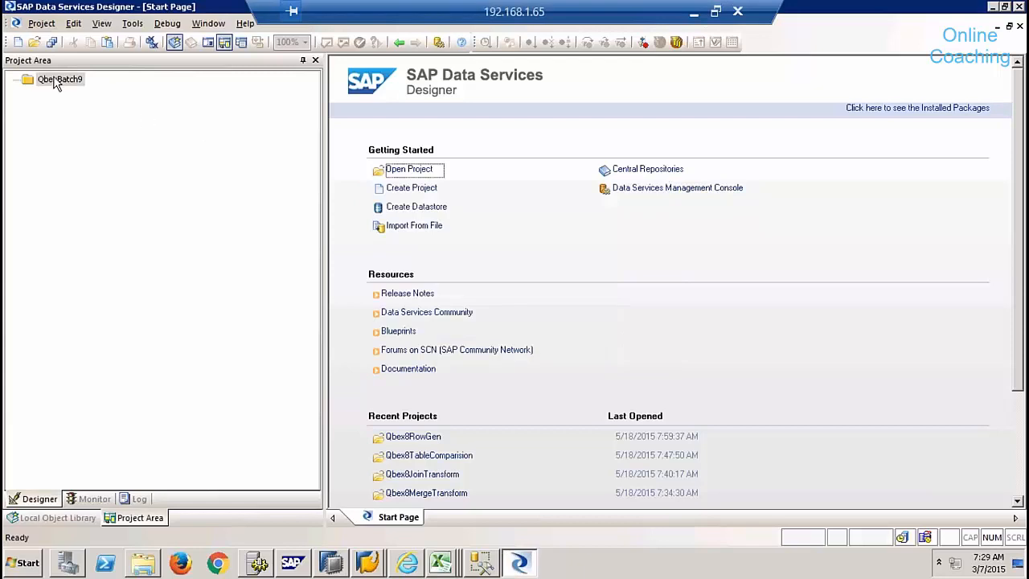
- Add a batch job named Job_productMD to the QbexBatch9 project
{"action": "left_click", "coordinate": [58, 83]}
{"action": "right_click", "coordinate": [60, 85]}
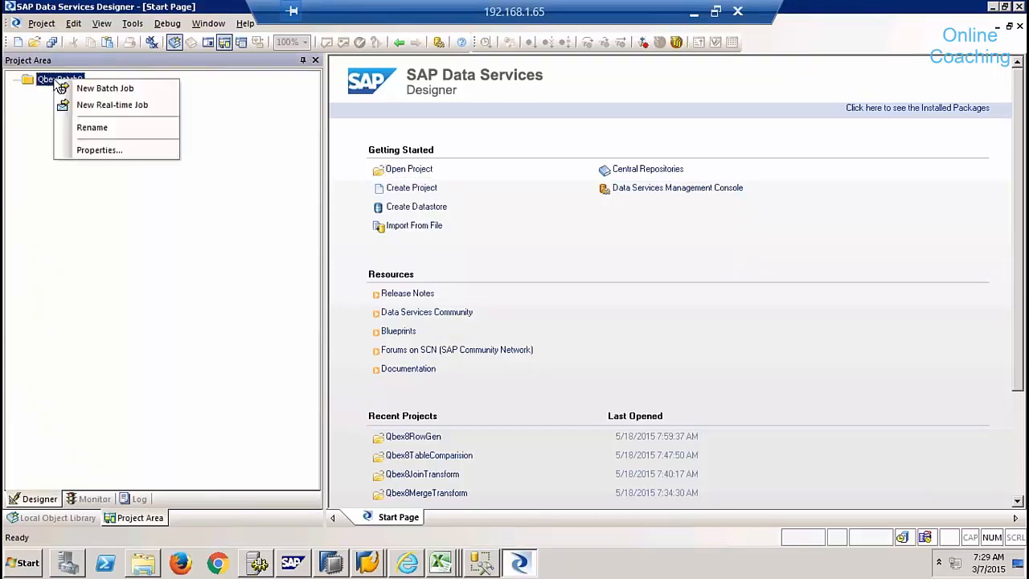
{"action": "left_click", "coordinate": [103, 88]}
{"action": "type", "text": "Jo"}
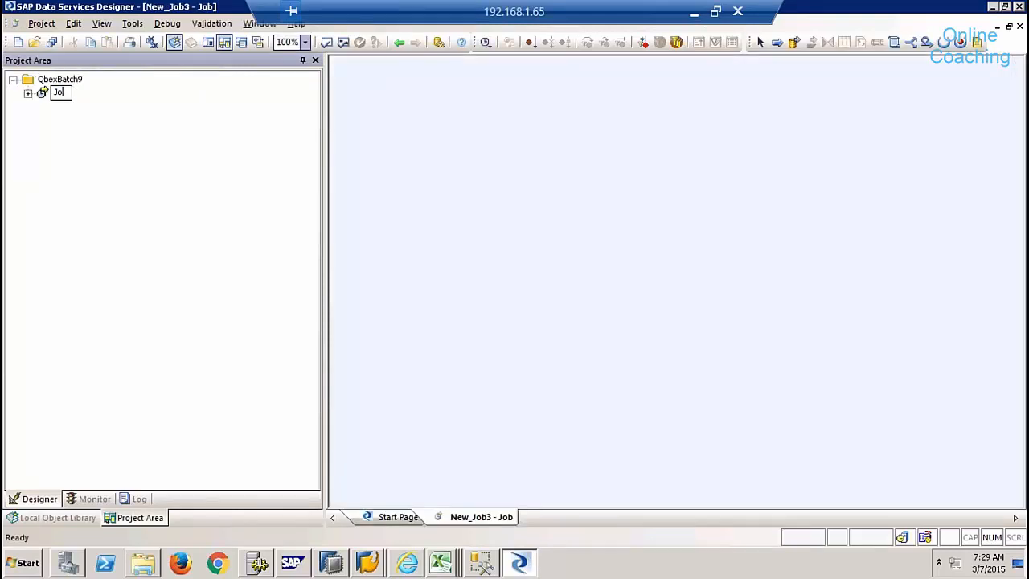
{"action": "type", "text": "b_productMD"}
{"action": "left_click", "coordinate": [105, 117]}
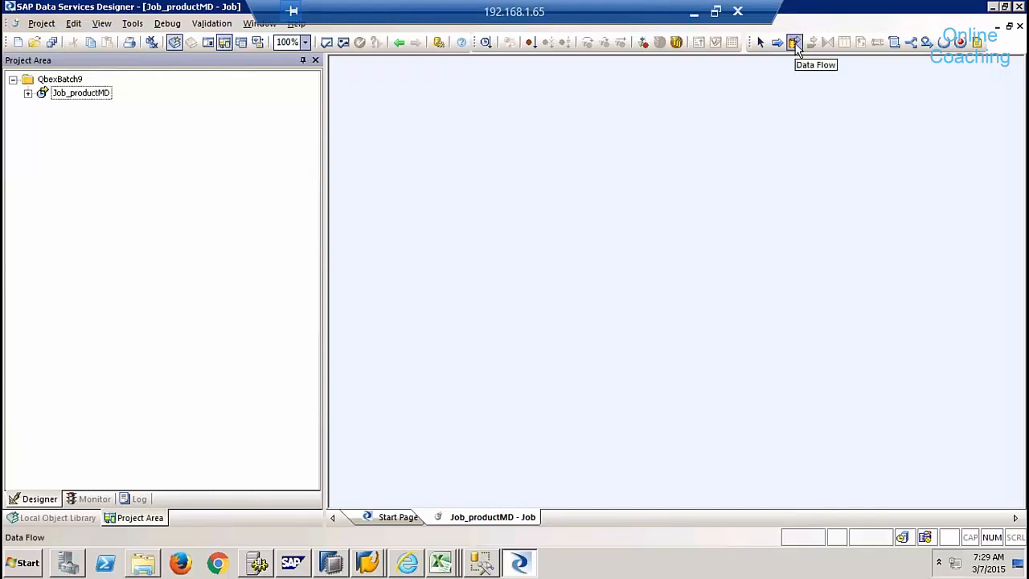
- Place a data flow named DF_ProductMD in the job and open it
{"action": "left_click", "coordinate": [794, 43]}
{"action": "left_click", "coordinate": [654, 172]}
{"action": "type", "text": "D"}
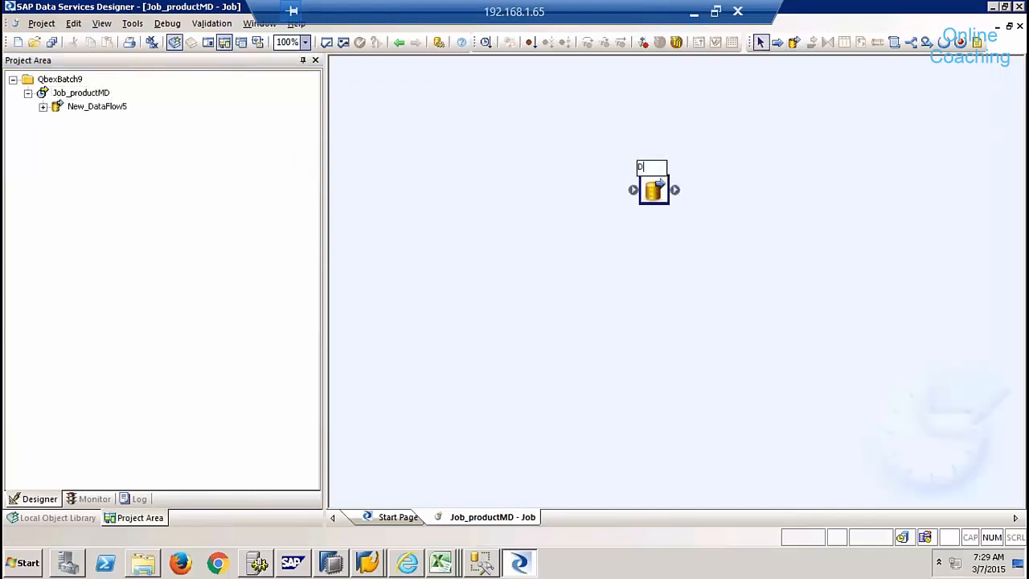
{"action": "type", "text": "F_ProductMD"}
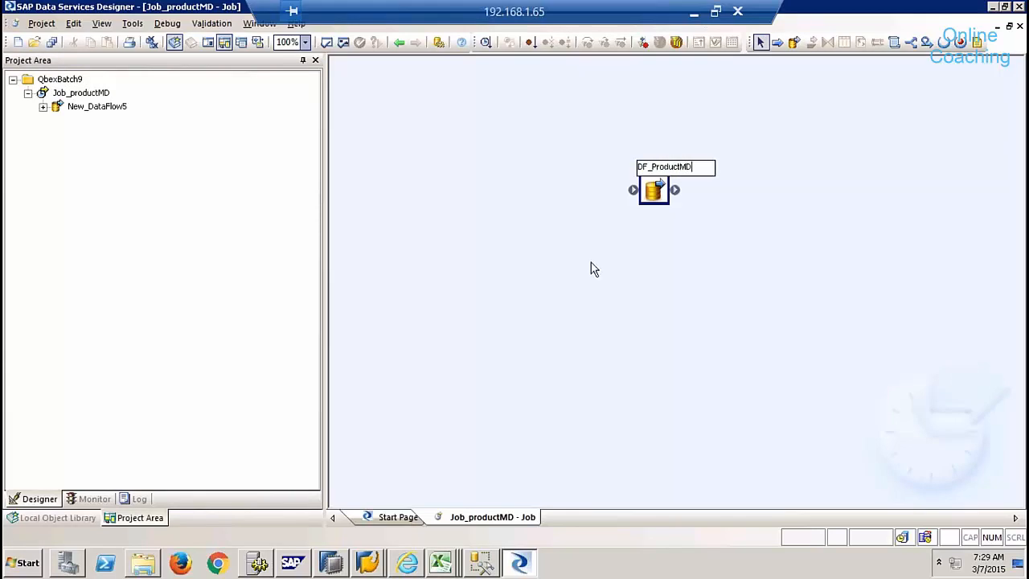
{"action": "double_click", "coordinate": [656, 193]}
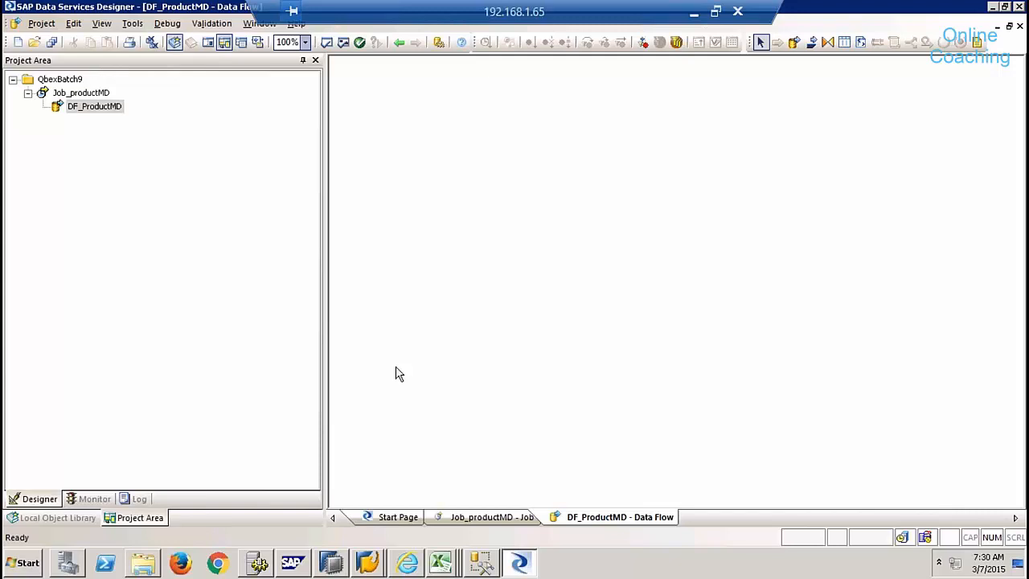
- Show the Local Object Library's Datastores list with DS_ECCSRV, DS_HANASRV and DS_SQL
{"action": "left_click", "coordinate": [60, 518]}
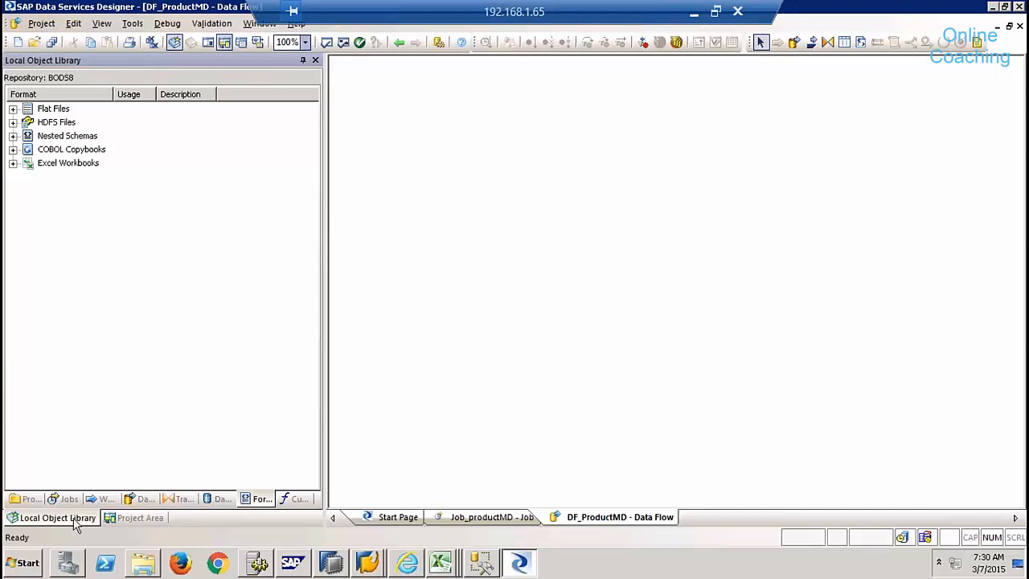
{"action": "left_click", "coordinate": [215, 500]}
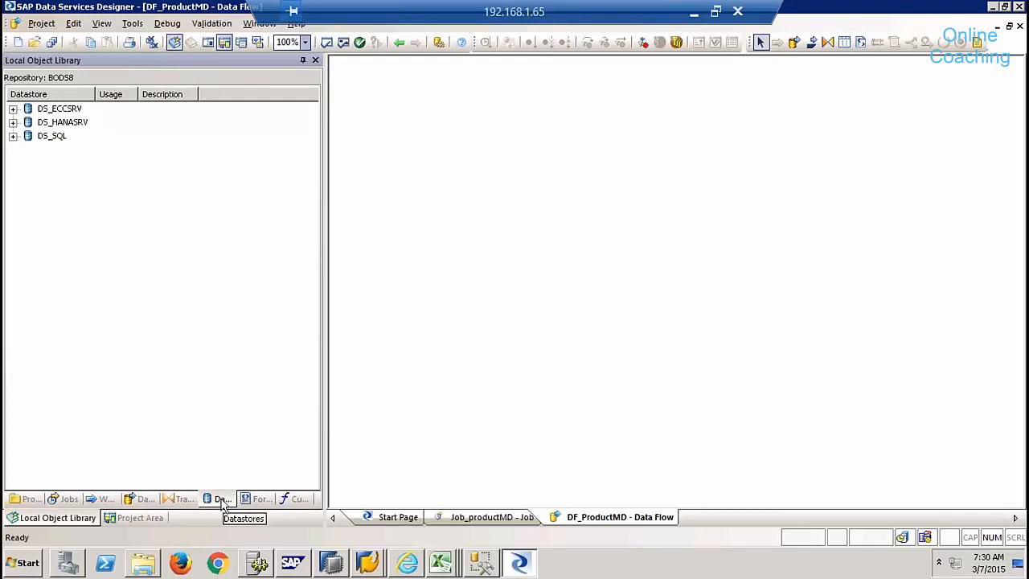
{"action": "left_click", "coordinate": [171, 250]}
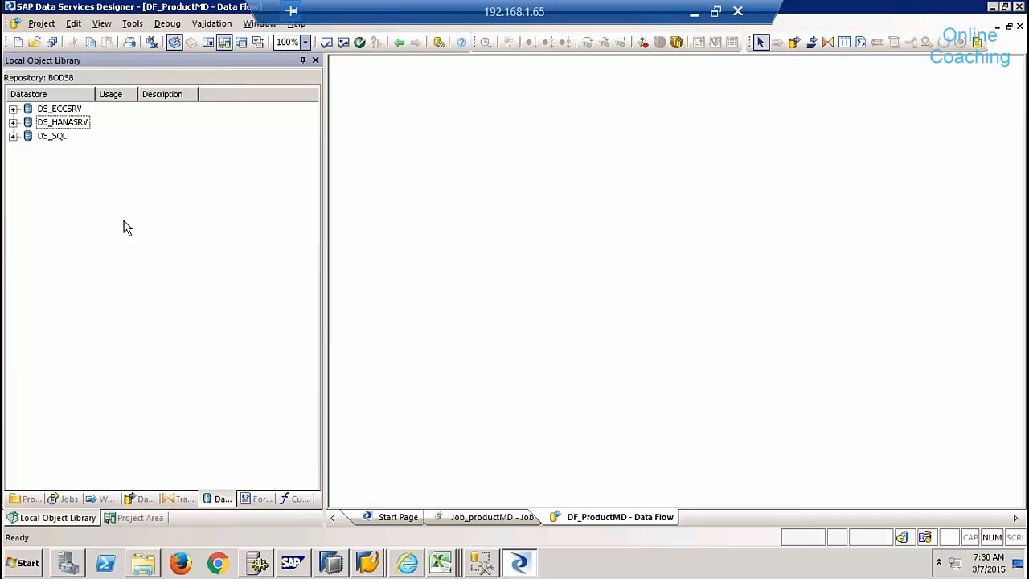
{"action": "right_click", "coordinate": [111, 186]}
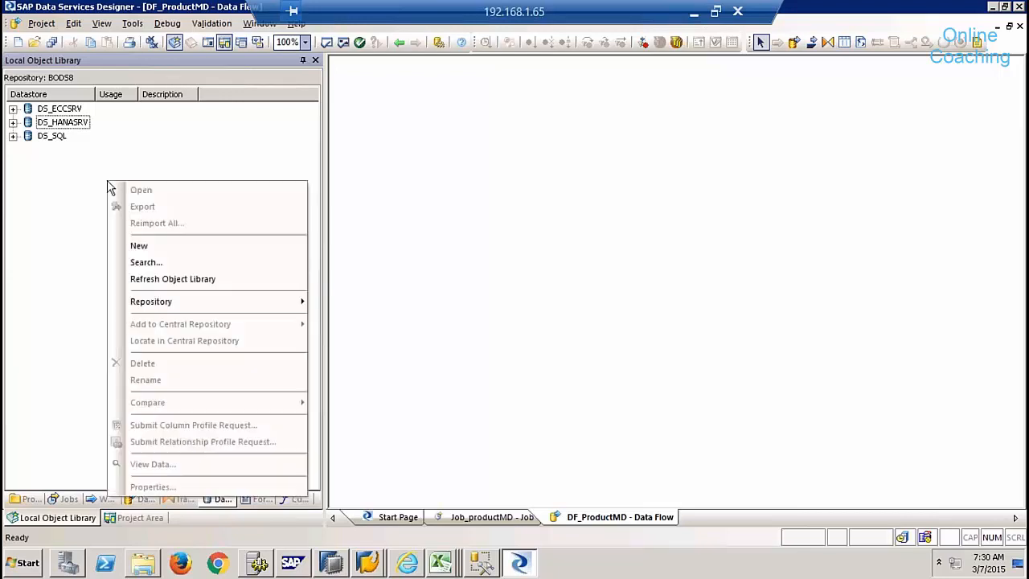
- Start a new Database datastore NDS_MSSQL of type Microsoft SQL Server, version 2012
{"action": "left_click", "coordinate": [172, 247]}
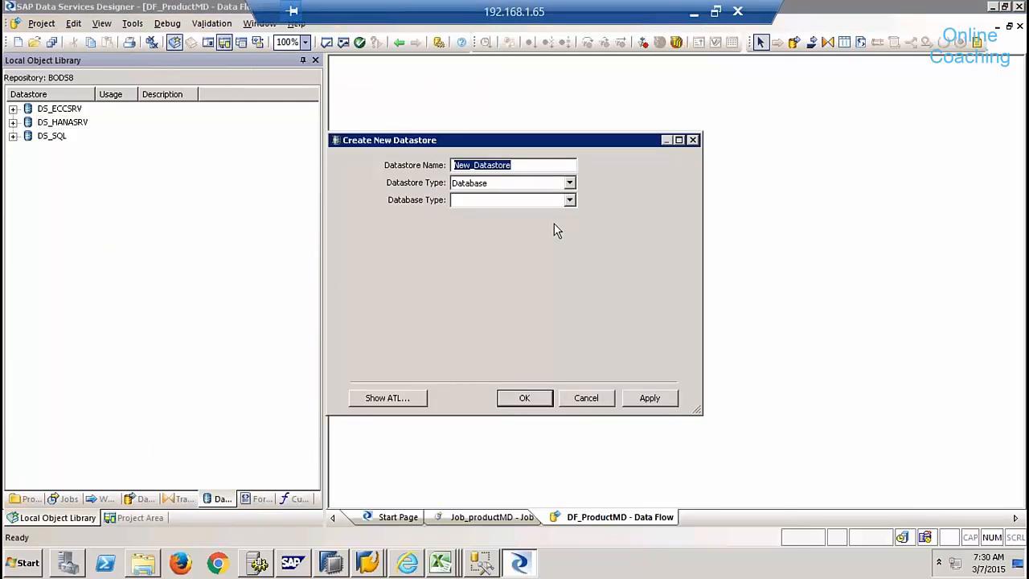
{"action": "type", "text": "NDS"}
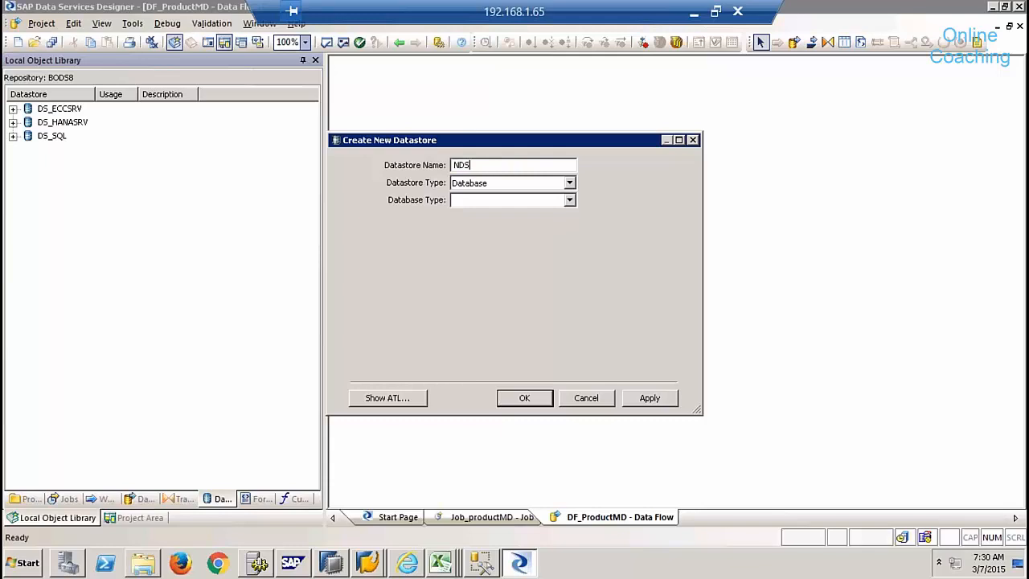
{"action": "type", "text": "_MSSQL"}
{"action": "key", "text": "Tab"}
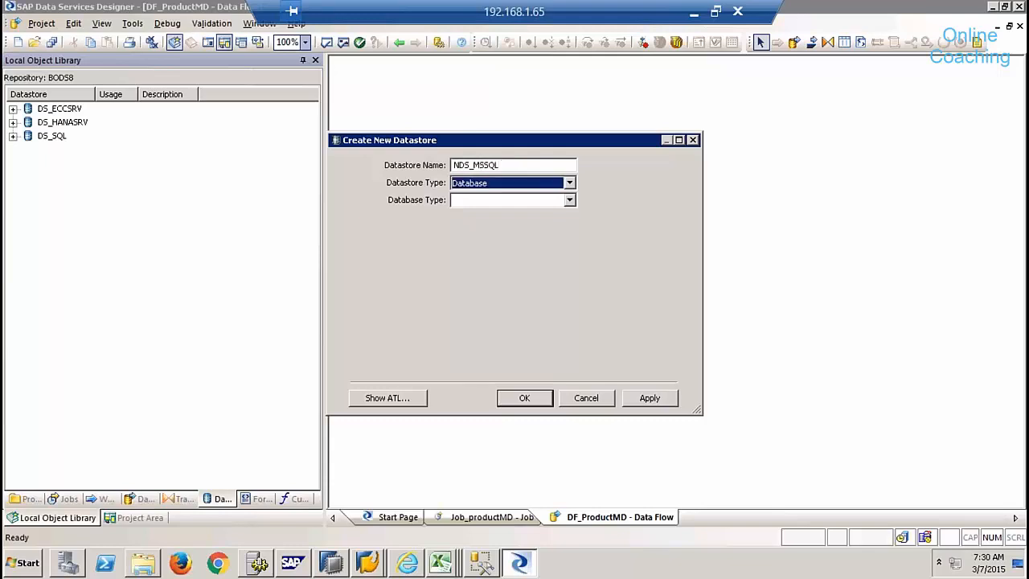
{"action": "left_click", "coordinate": [569, 183]}
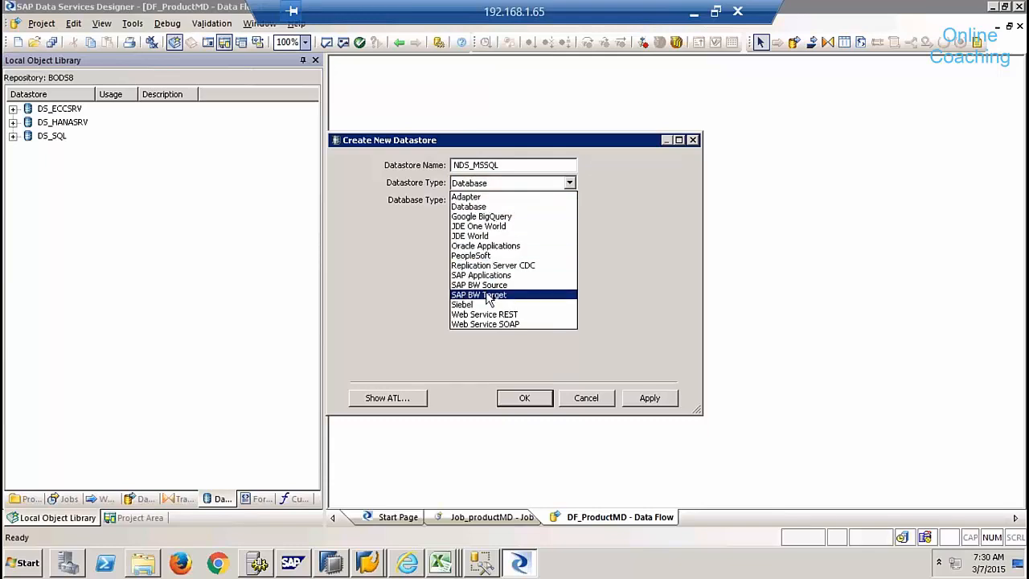
{"action": "left_click", "coordinate": [476, 207]}
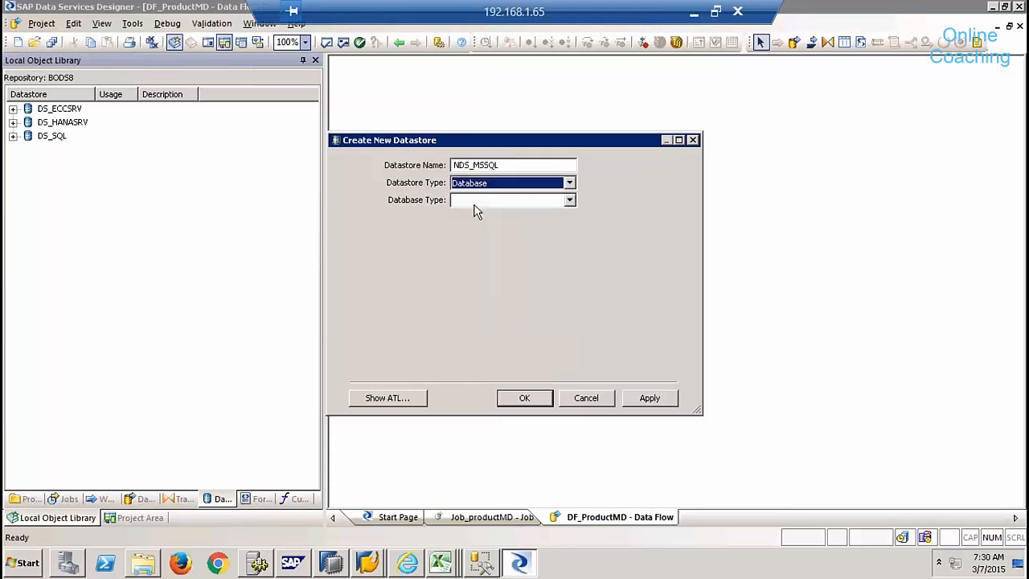
{"action": "left_click", "coordinate": [570, 200]}
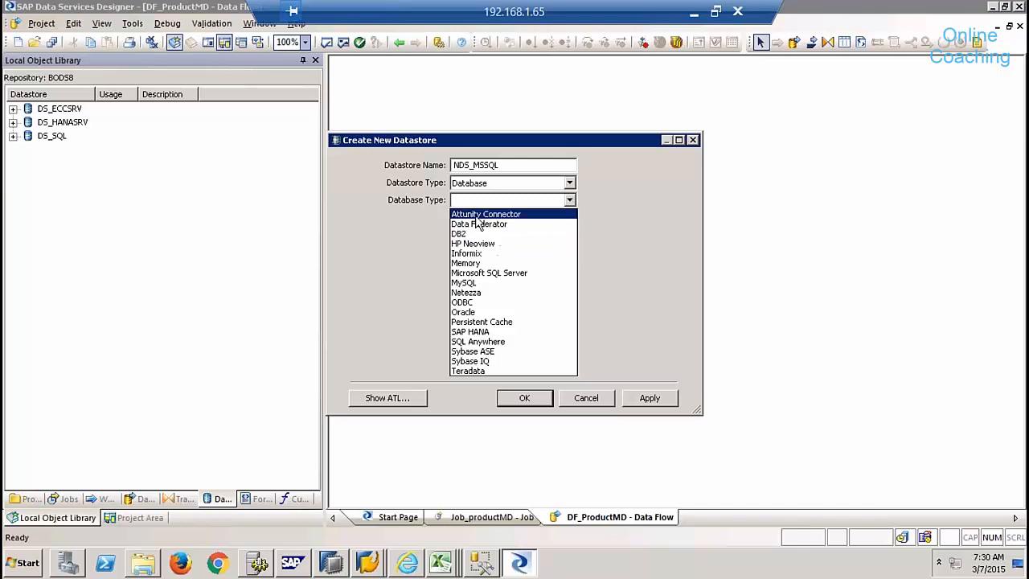
{"action": "left_click", "coordinate": [500, 273]}
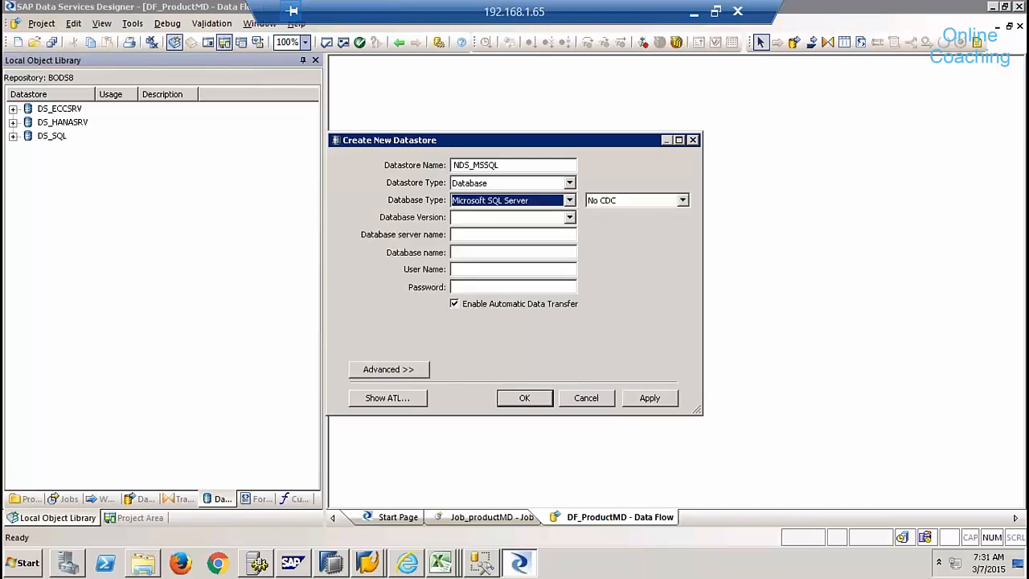
{"action": "left_click", "coordinate": [570, 218]}
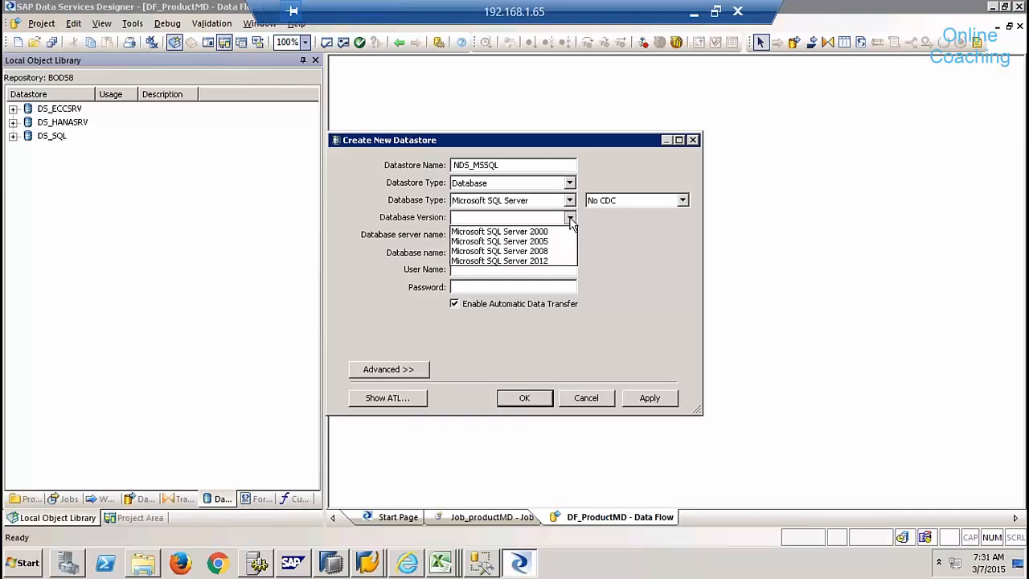
{"action": "left_click", "coordinate": [546, 262]}
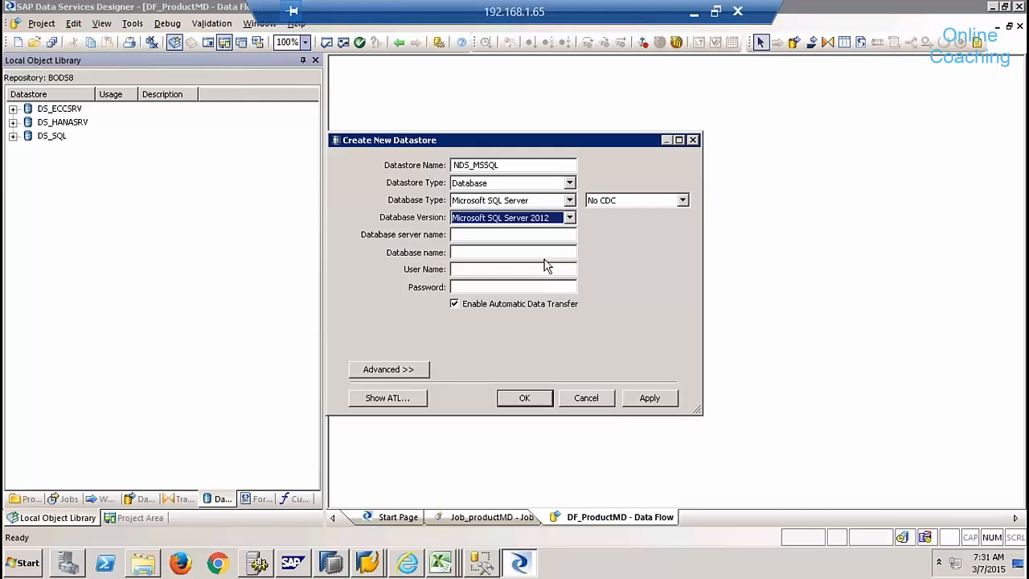
- Enter server BW74EHP7, database EHP, the user name and password, then apply and confirm
{"action": "left_click", "coordinate": [508, 234]}
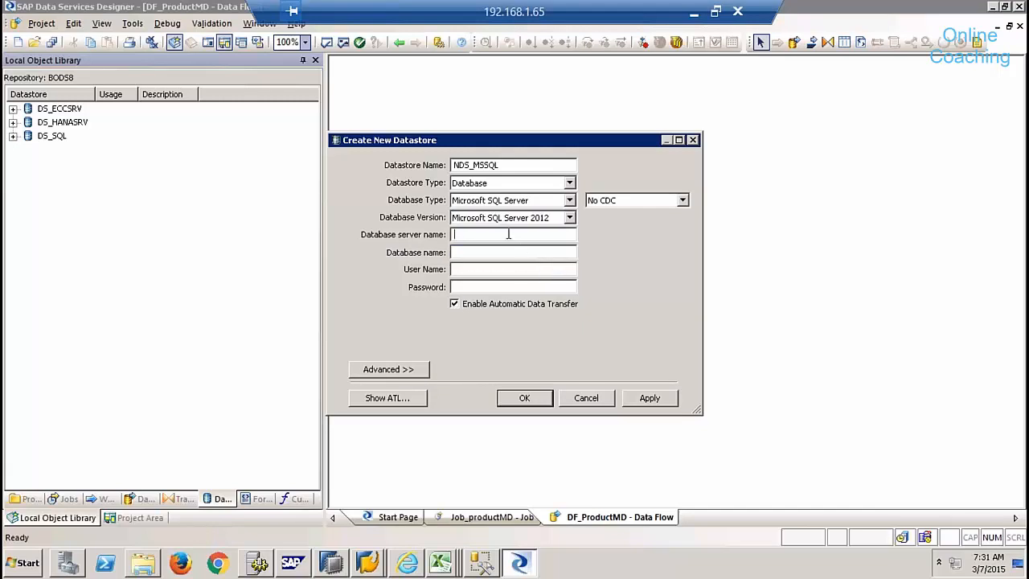
{"action": "type", "text": "BW74EHP7"}
{"action": "left_click", "coordinate": [522, 253]}
{"action": "type", "text": "EHP"}
{"action": "type", "text": "ehp"}
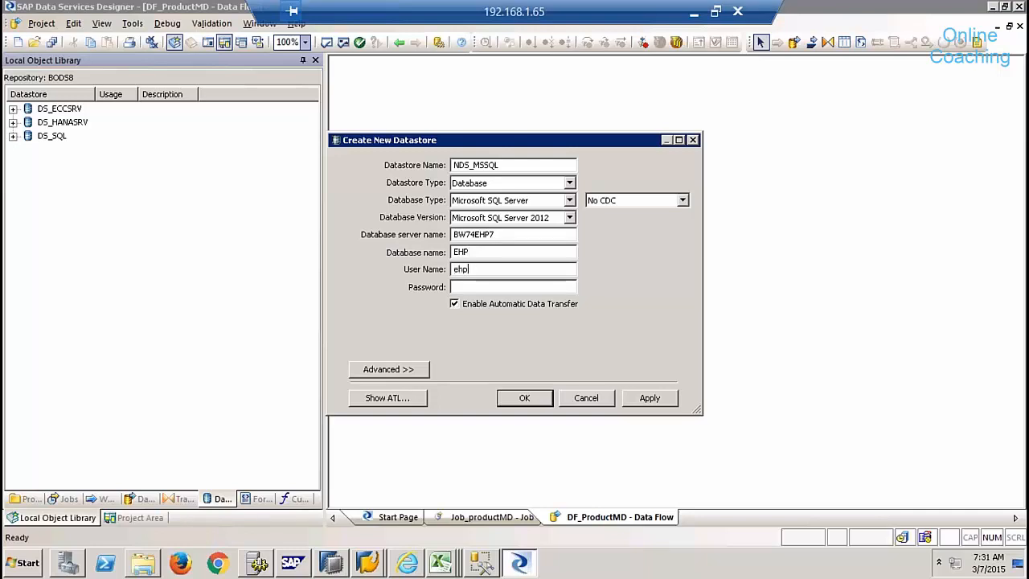
{"action": "key", "text": "Tab"}
{"action": "type", "text": "●●●●●●●●●●●"}
{"action": "left_click", "coordinate": [648, 399]}
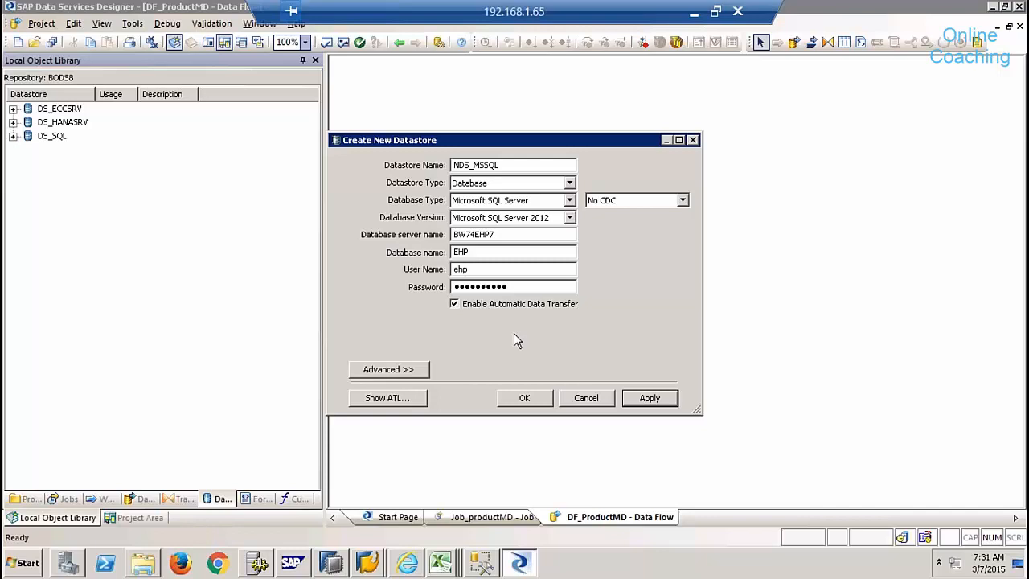
{"action": "left_click", "coordinate": [524, 398]}
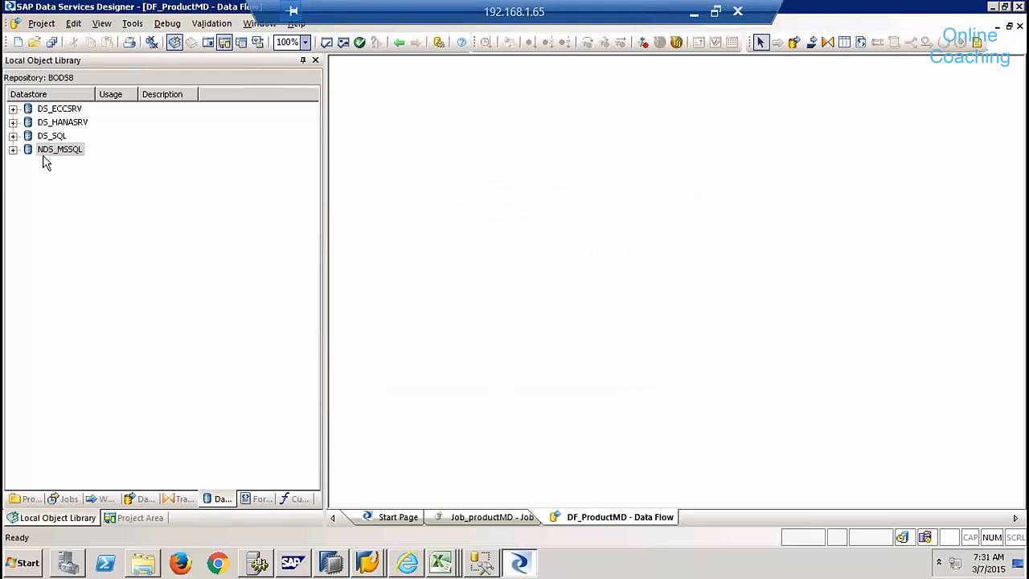
{"action": "left_click", "coordinate": [68, 170]}
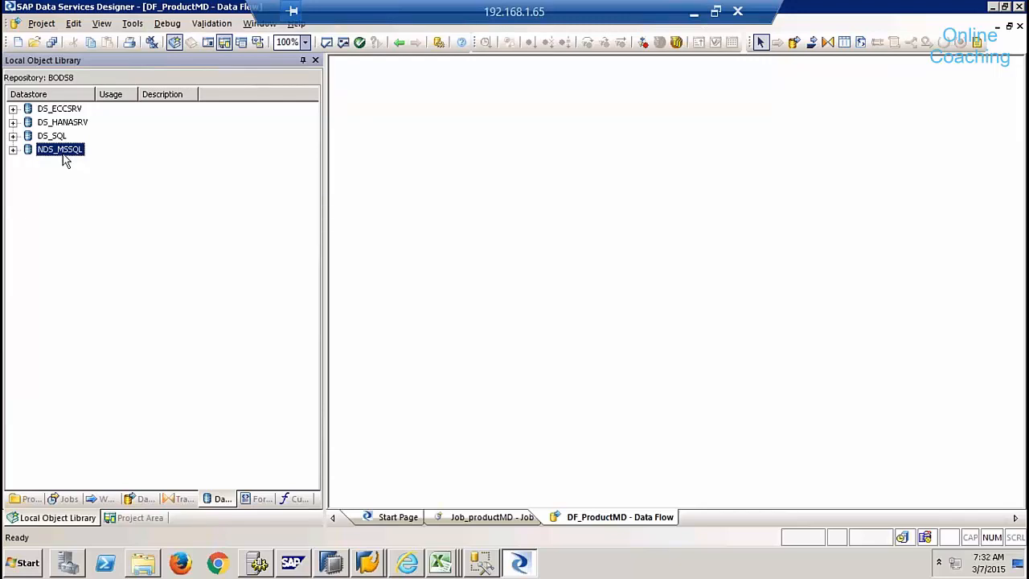
- Bring up the datastore list's context menu from an empty area below NDS_MSSQL
{"action": "left_click", "coordinate": [75, 202]}
{"action": "right_click", "coordinate": [76, 202]}
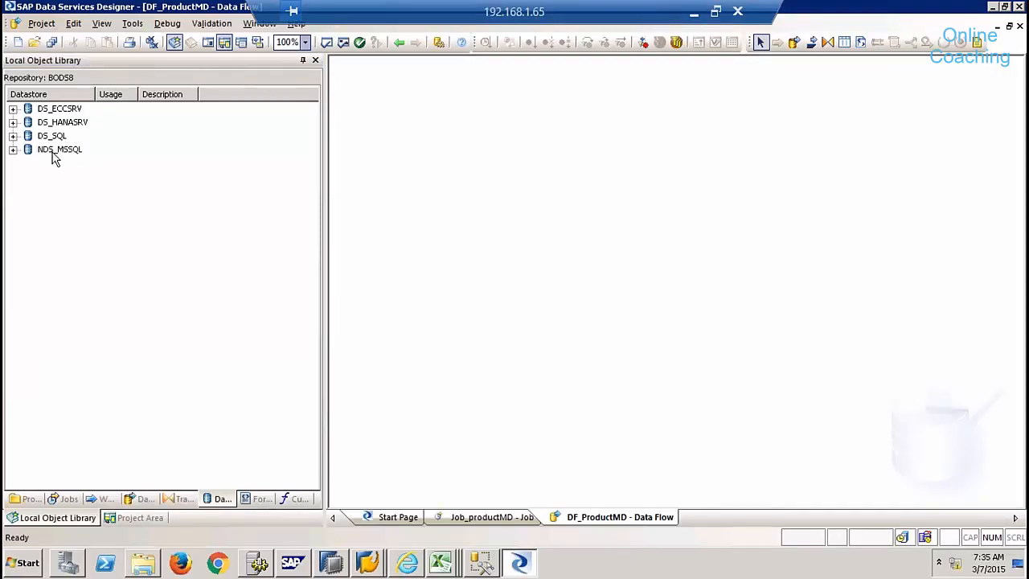
{"action": "left_click", "coordinate": [55, 154]}
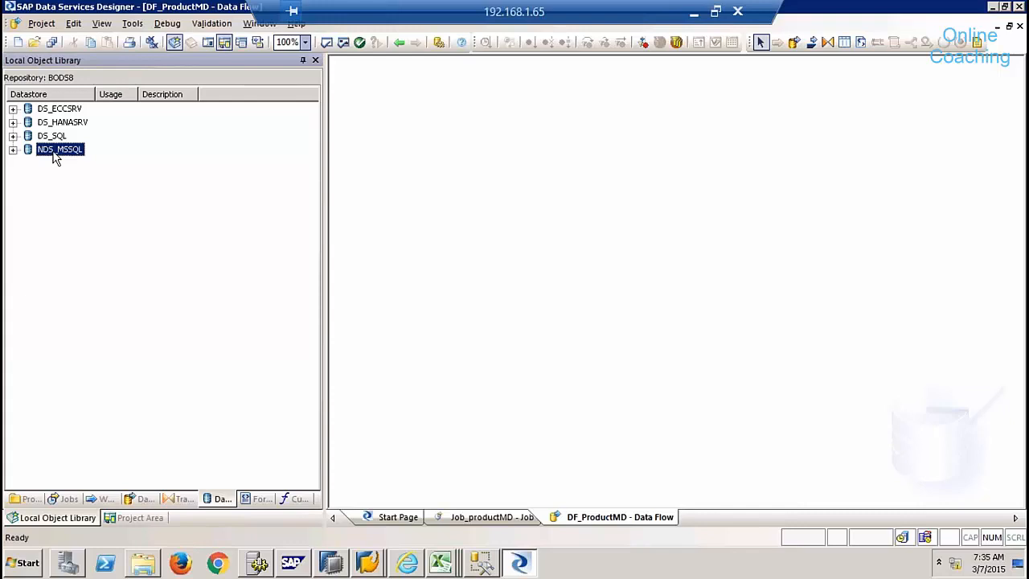
{"action": "left_click", "coordinate": [102, 181]}
{"action": "right_click", "coordinate": [103, 180]}
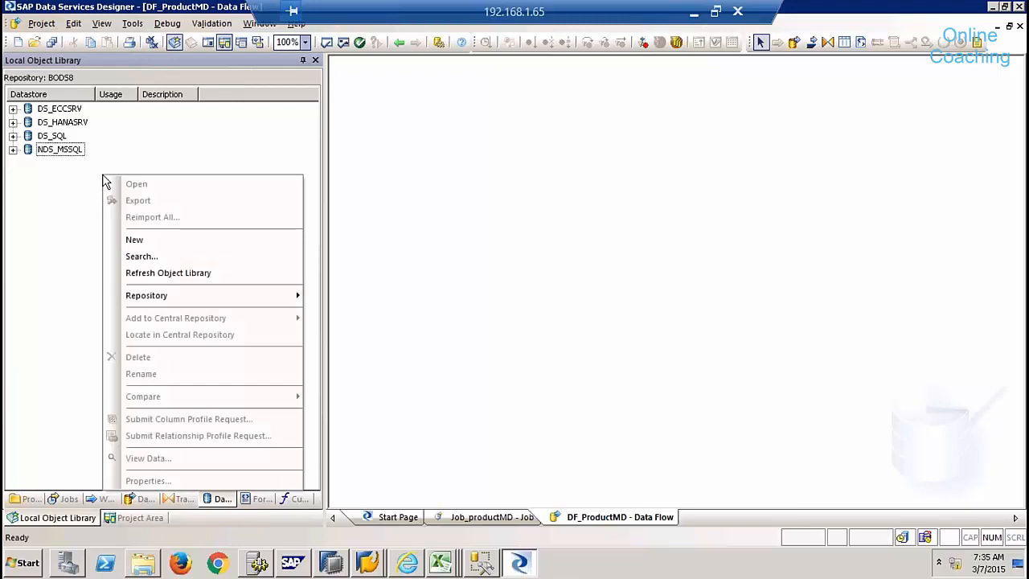
- Start a new Database datastore NDS_HANA of type SAP HANA, version HANA 1.x
{"action": "left_click", "coordinate": [153, 238]}
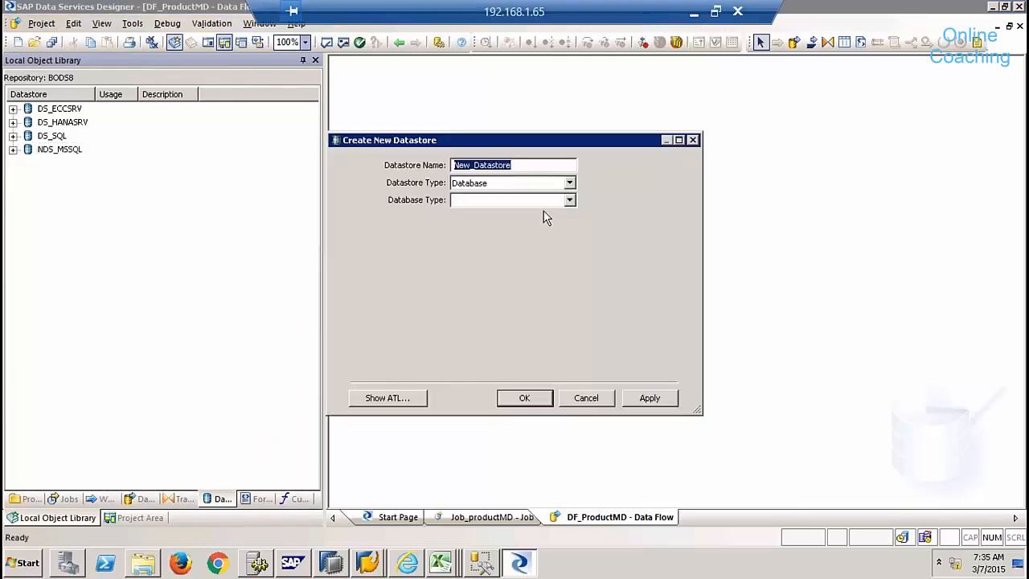
{"action": "type", "text": "NDS_HANA"}
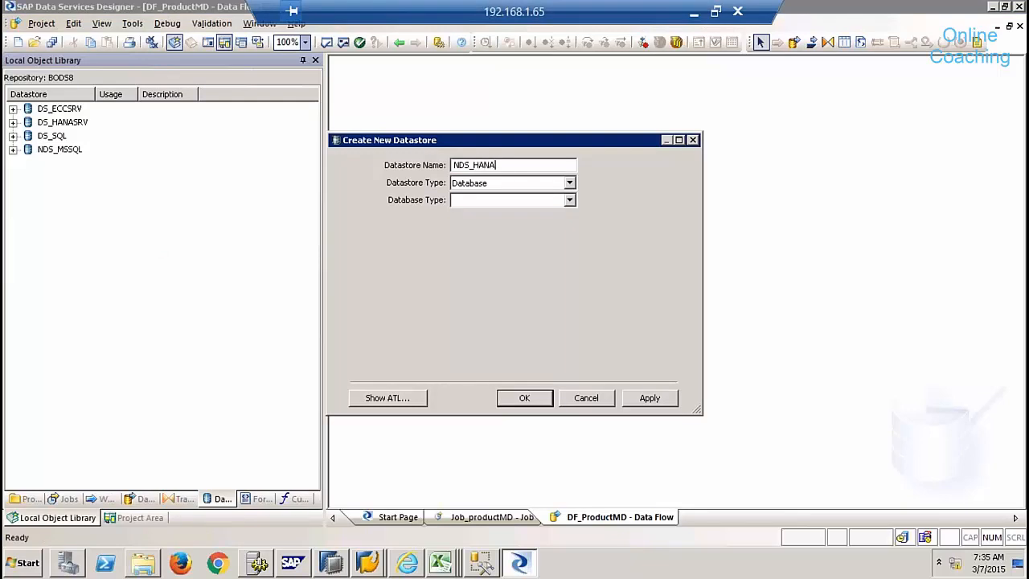
{"action": "key", "text": "Tab"}
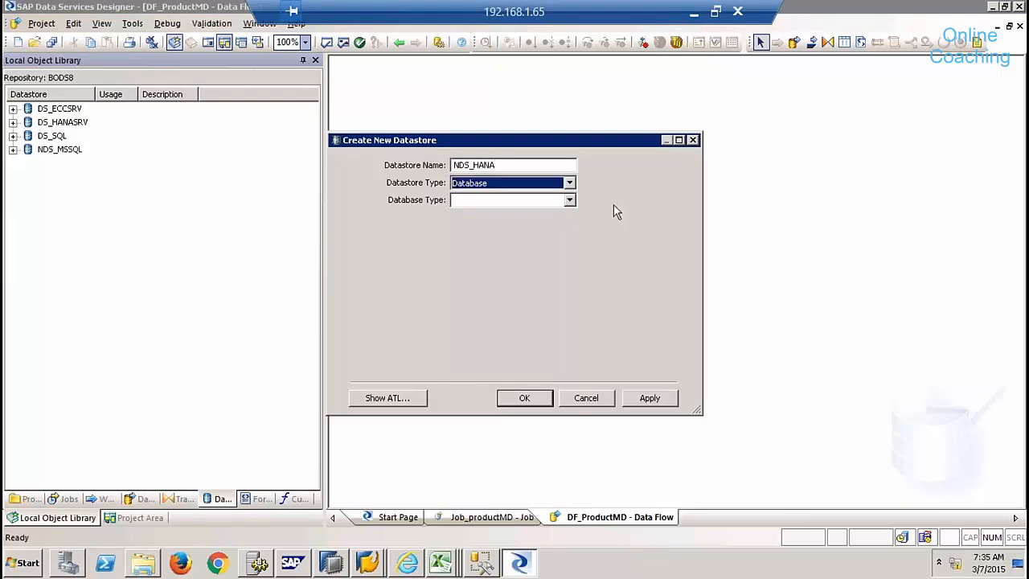
{"action": "left_click", "coordinate": [569, 183]}
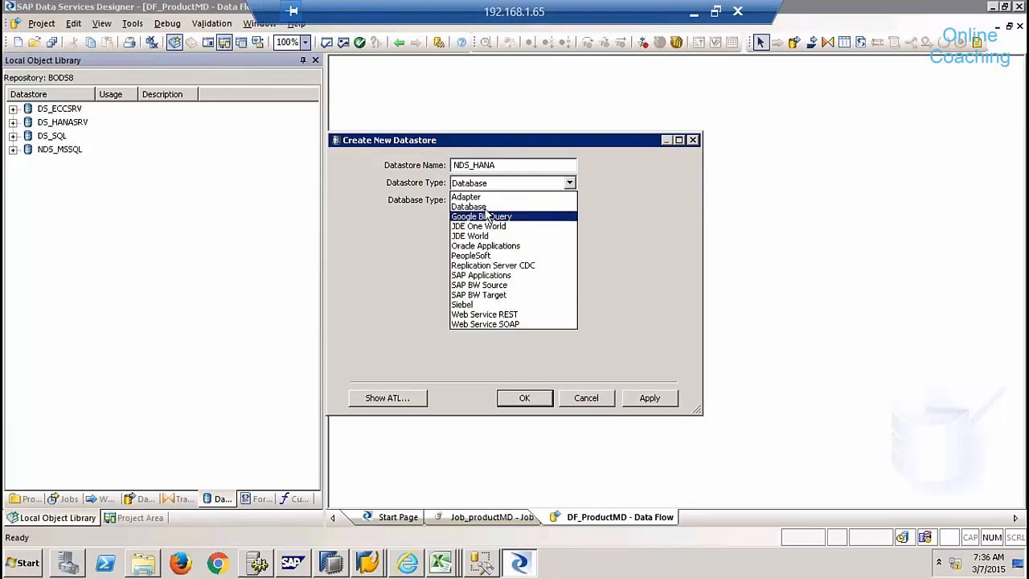
{"action": "left_click", "coordinate": [485, 208]}
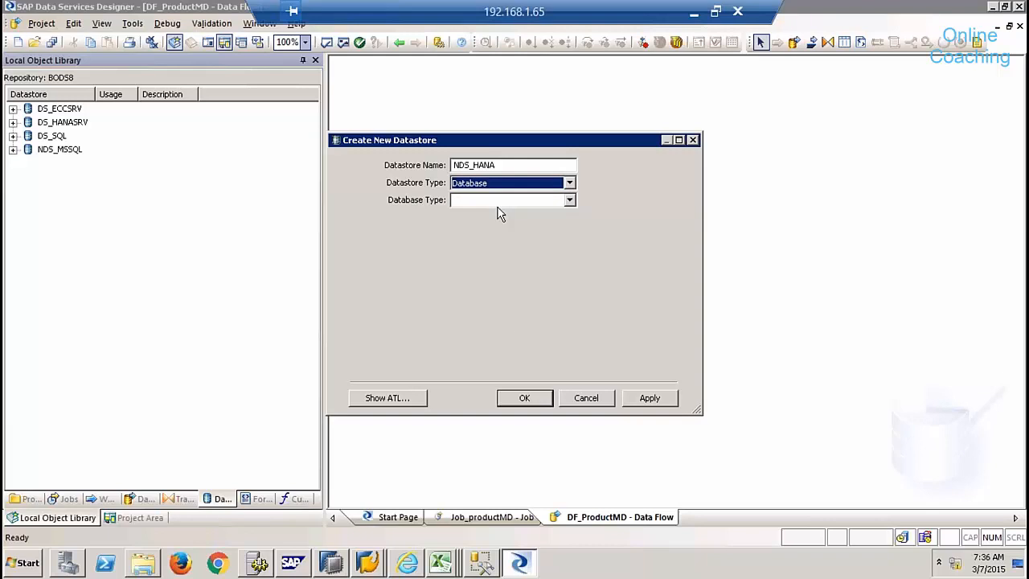
{"action": "left_click", "coordinate": [569, 201]}
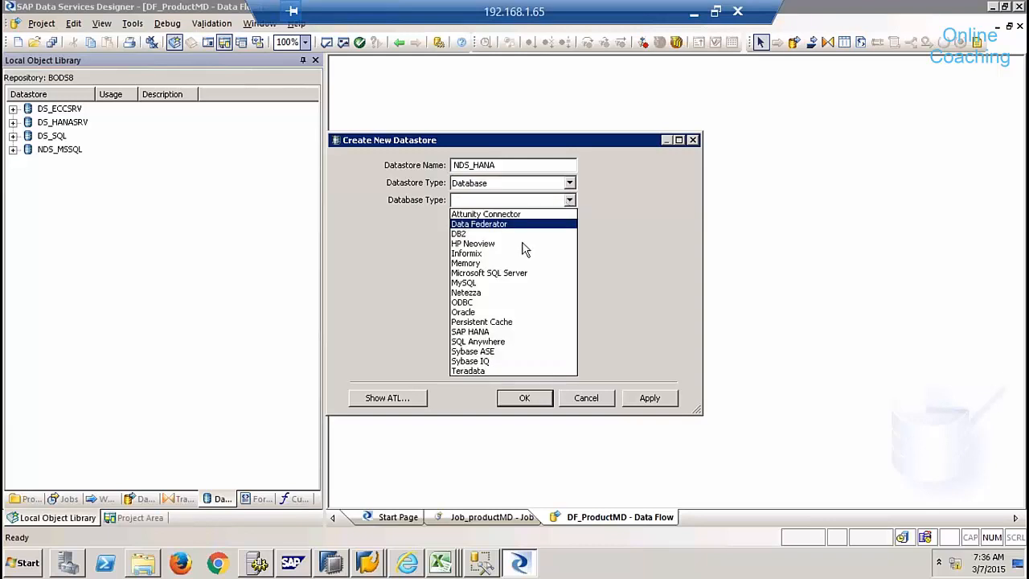
{"action": "left_click", "coordinate": [487, 332]}
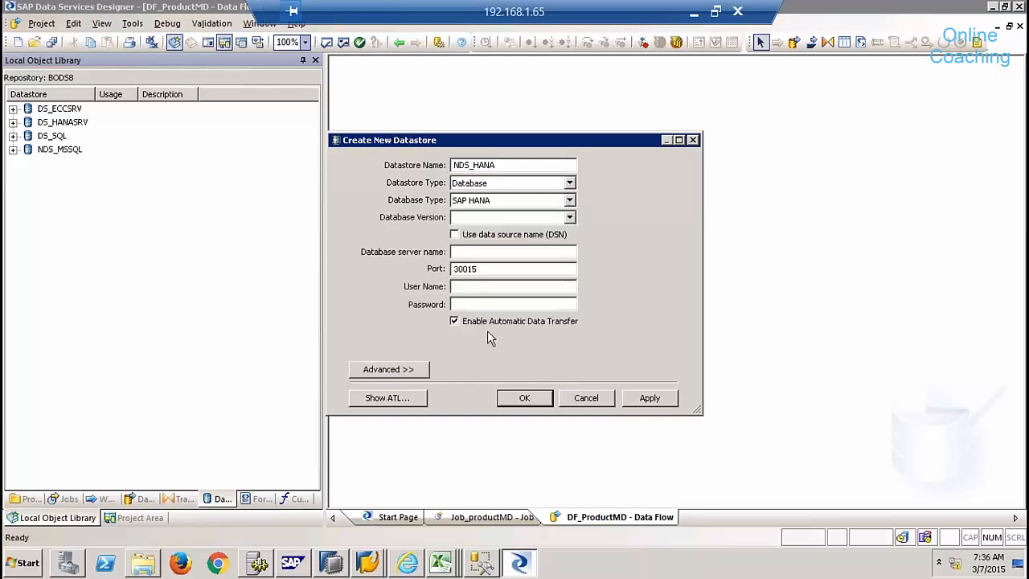
{"action": "left_click", "coordinate": [506, 219]}
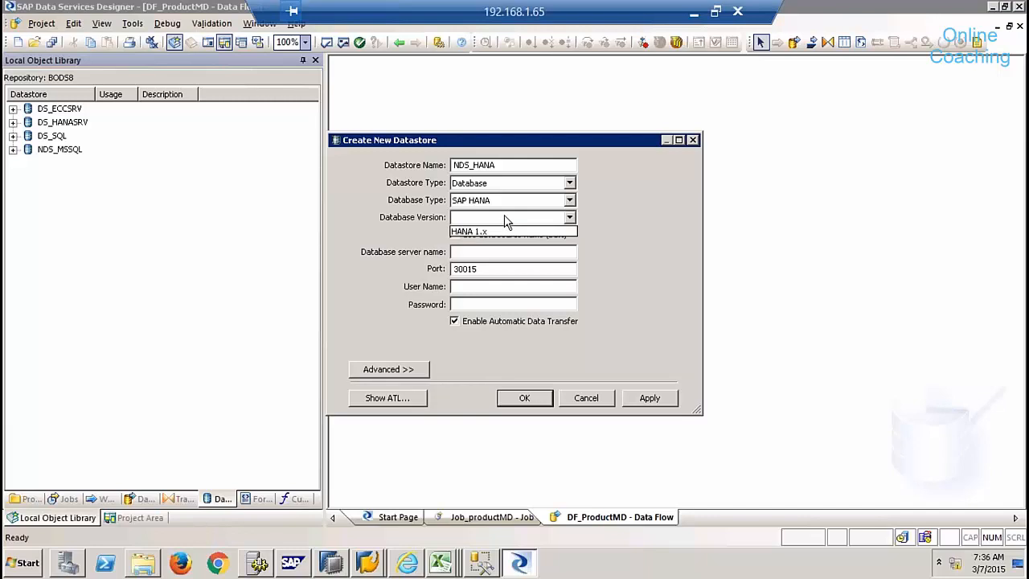
{"action": "left_click", "coordinate": [494, 233]}
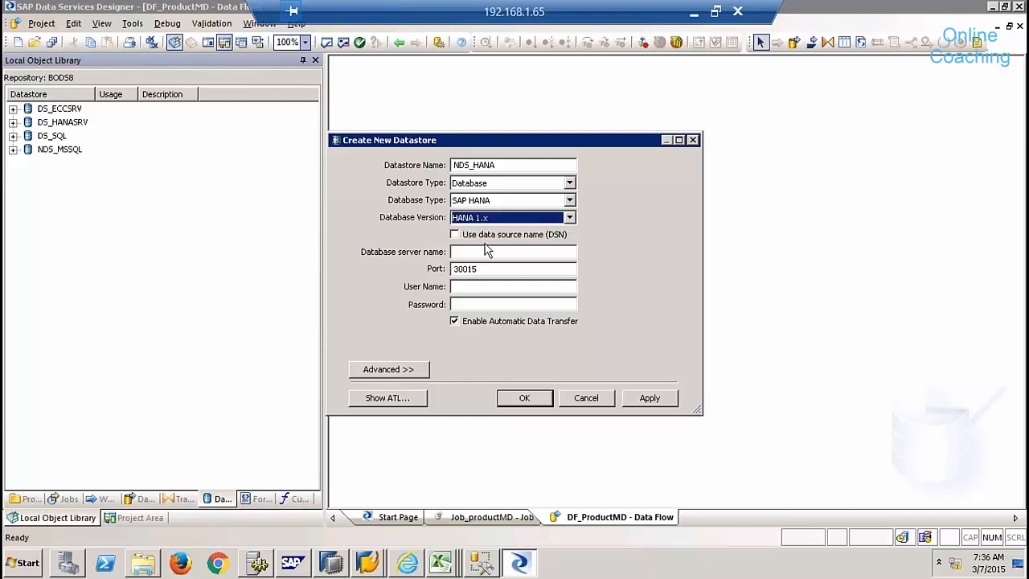
- Enter server sapqbex, port 30115 and the login credentials, then create the datastore
{"action": "left_click", "coordinate": [470, 252]}
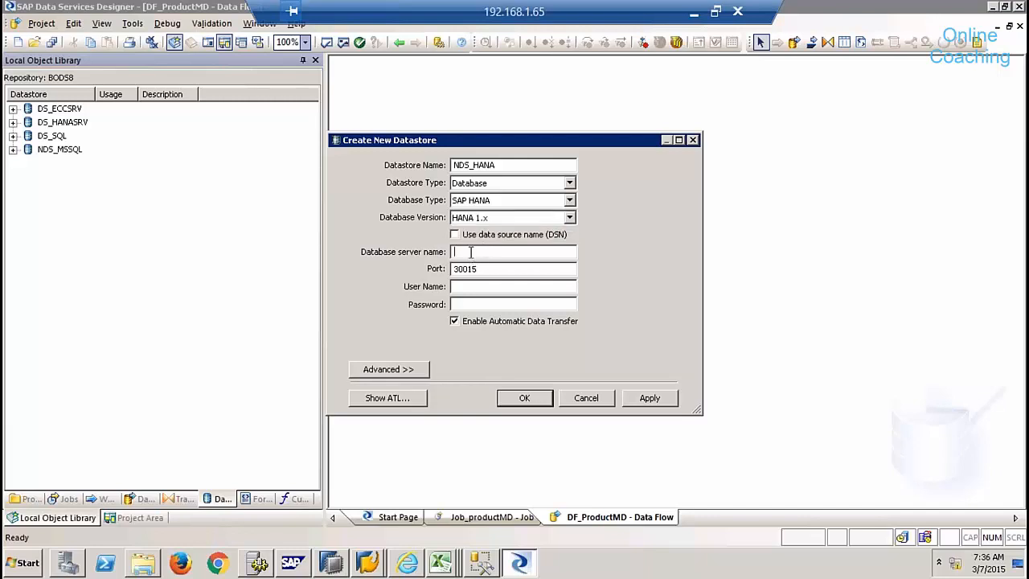
{"action": "left_click", "coordinate": [342, 564]}
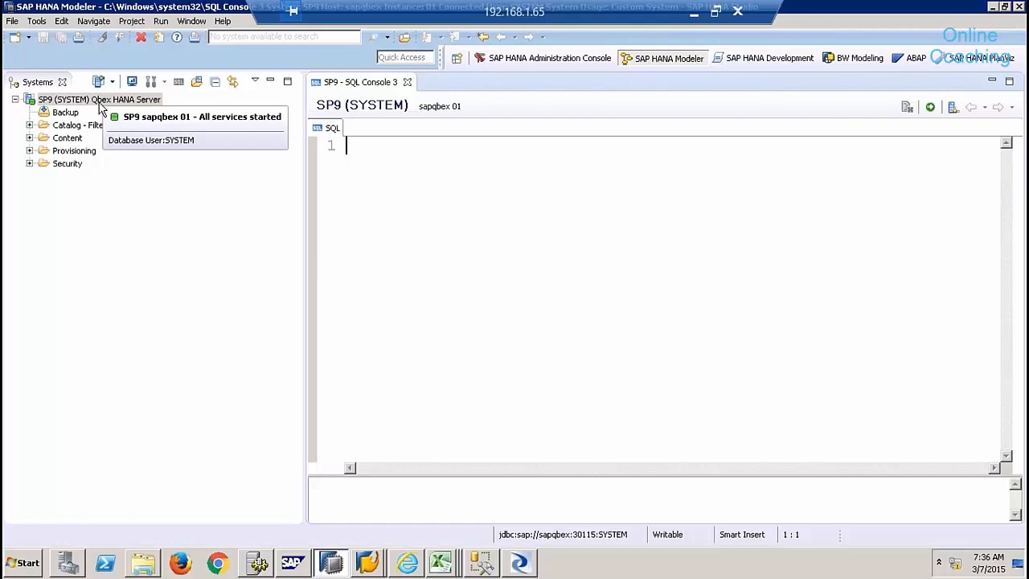
{"action": "left_click", "coordinate": [520, 565]}
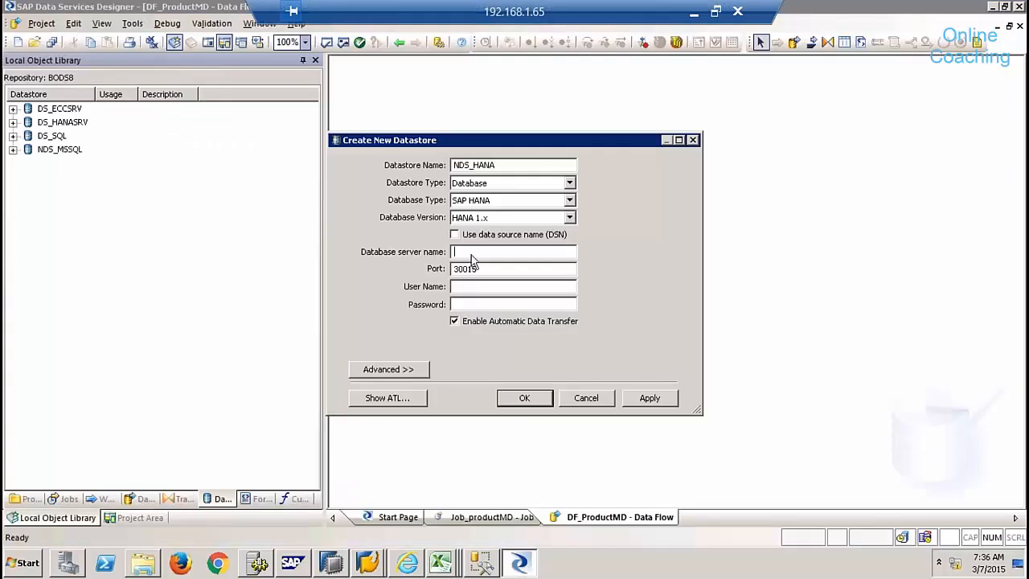
{"action": "type", "text": "sapqbex"}
{"action": "key", "text": "Tab"}
{"action": "left_click", "coordinate": [470, 270]}
{"action": "key", "text": "BackSpace"}
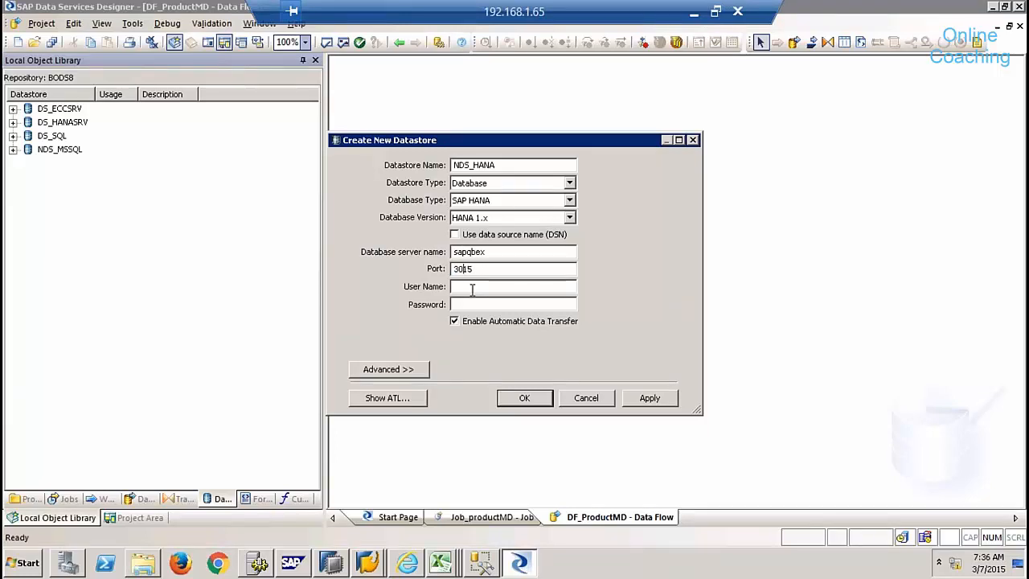
{"action": "type", "text": "1"}
{"action": "left_click", "coordinate": [475, 288]}
{"action": "key", "text": "Tab"}
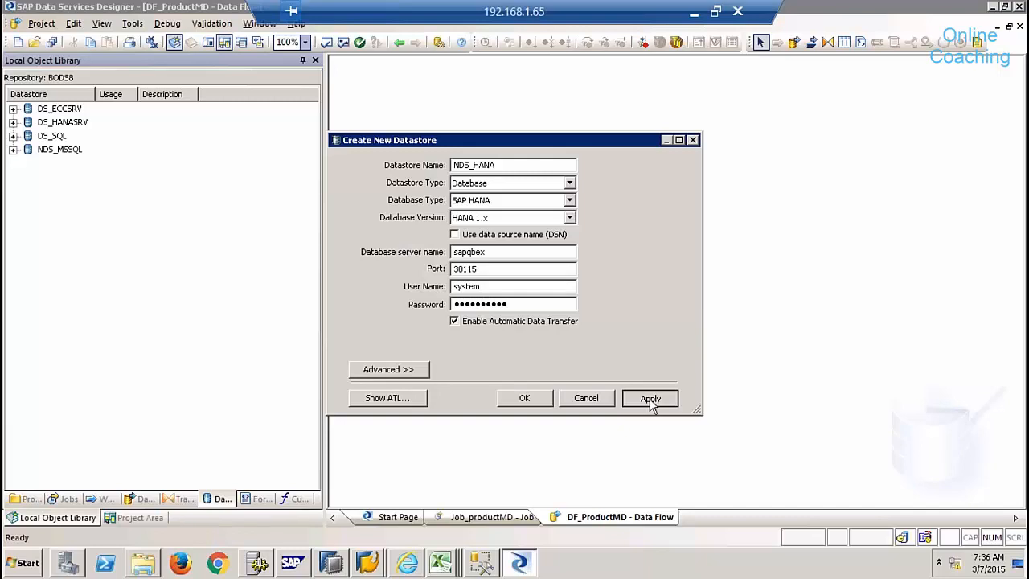
{"action": "left_click", "coordinate": [547, 399]}
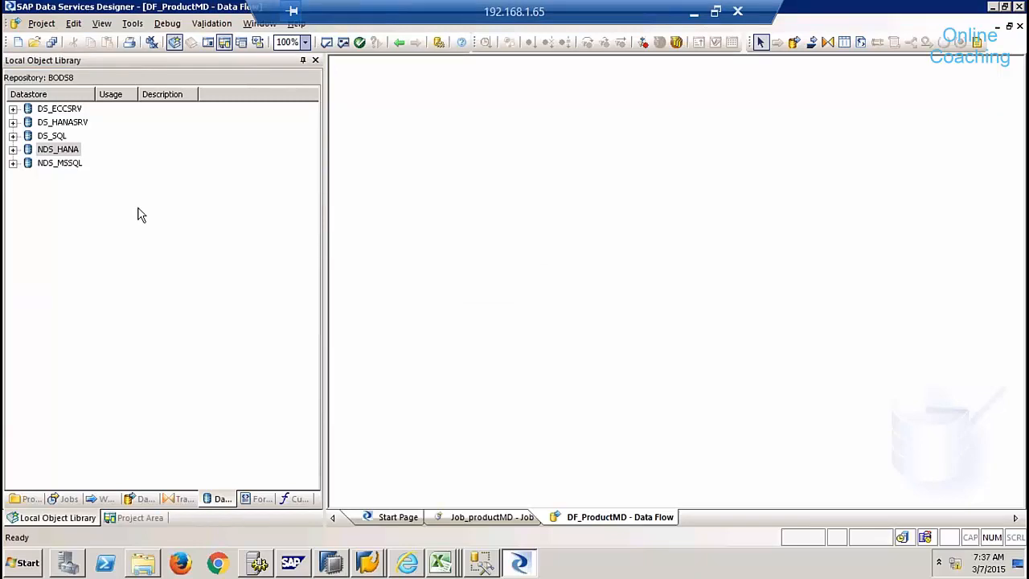
- Close the DF_ProductMD, Job_productMD and Start Page tabs, then reopen DF_ProductMD alone
{"action": "left_click", "coordinate": [64, 149]}
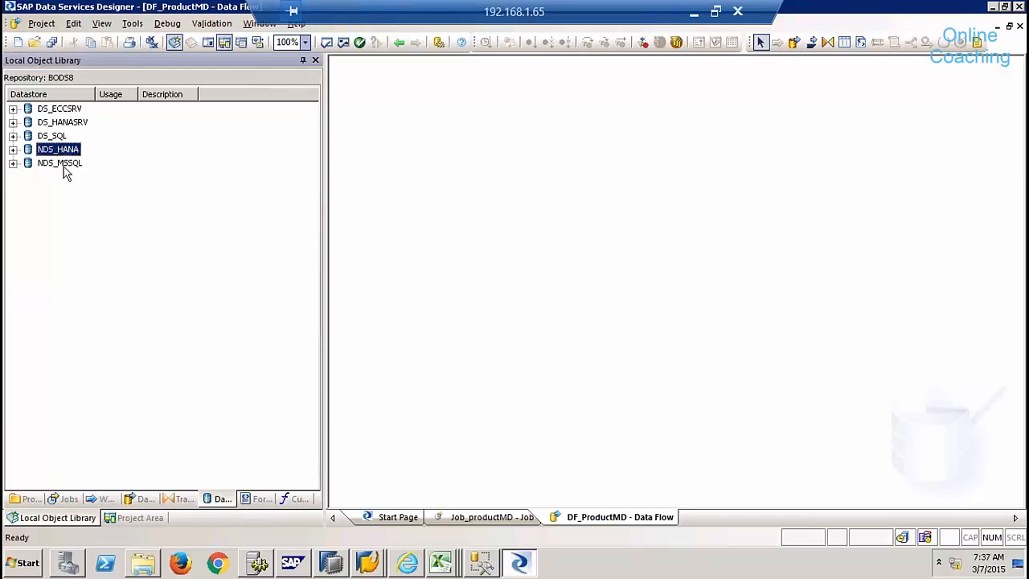
{"action": "left_click", "coordinate": [64, 165]}
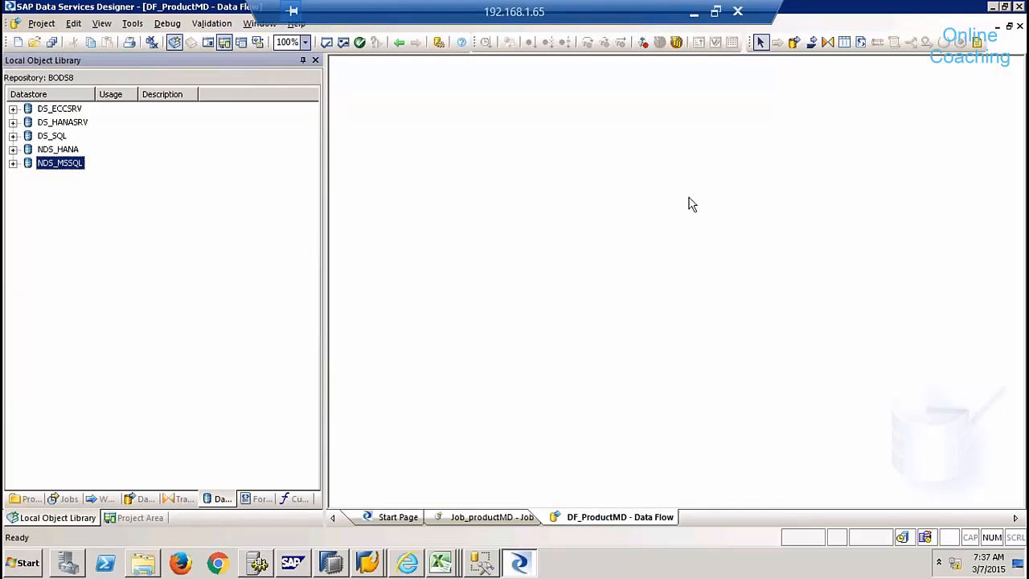
{"action": "left_click", "coordinate": [135, 517]}
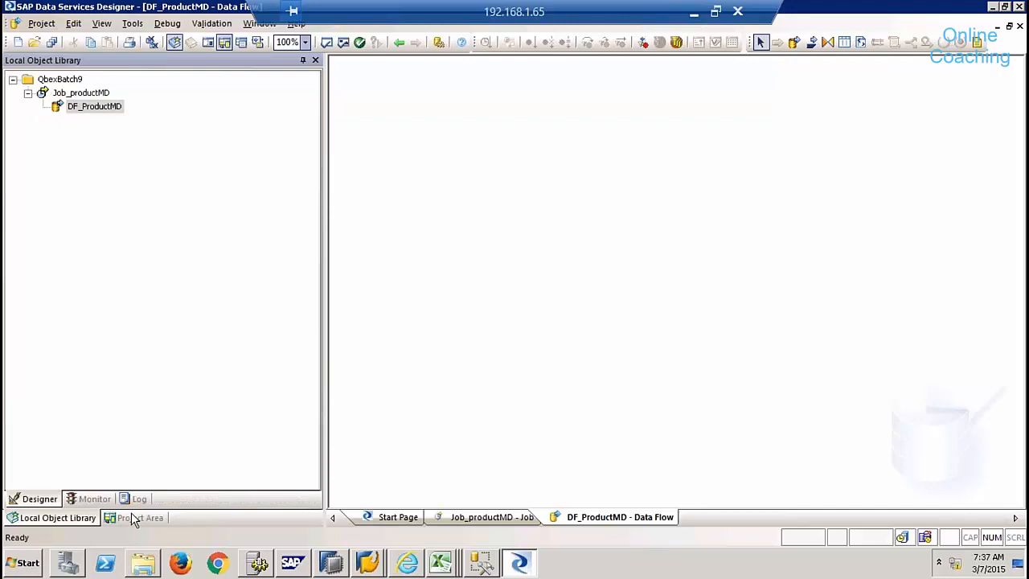
{"action": "left_click", "coordinate": [1019, 27]}
{"action": "left_click", "coordinate": [1019, 26]}
{"action": "left_click", "coordinate": [1019, 29]}
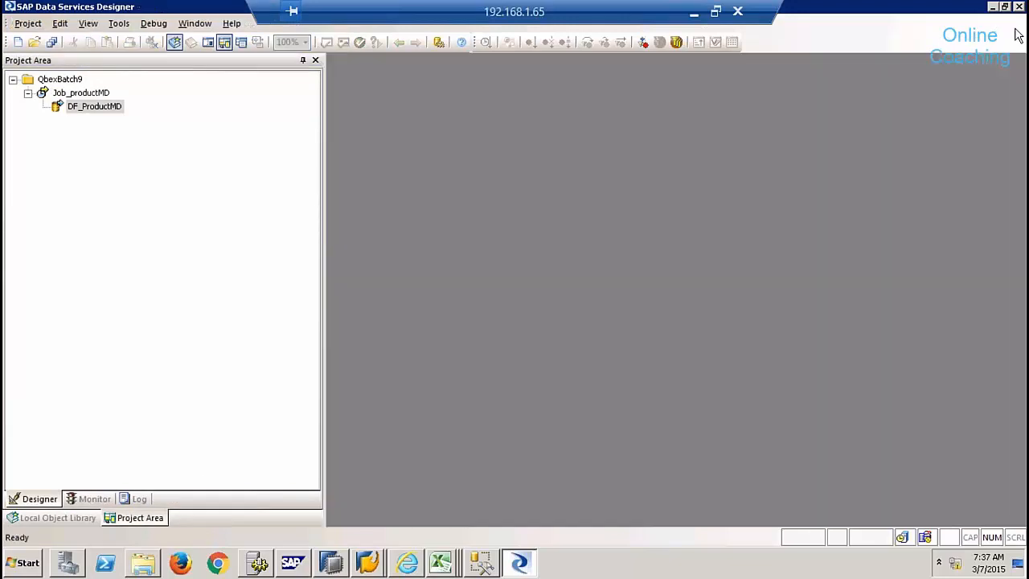
{"action": "double_click", "coordinate": [90, 108]}
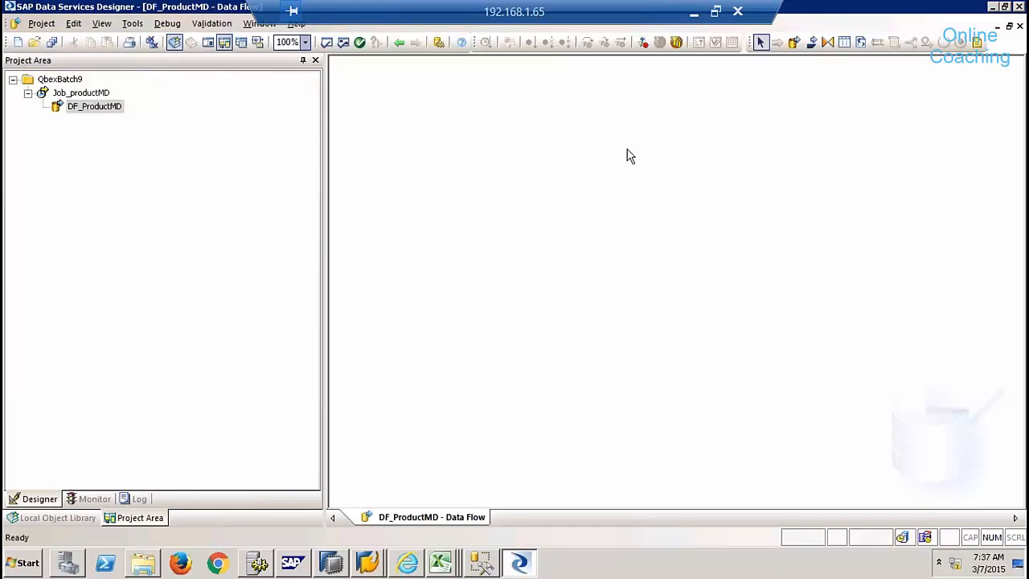
{"action": "left_click", "coordinate": [78, 518]}
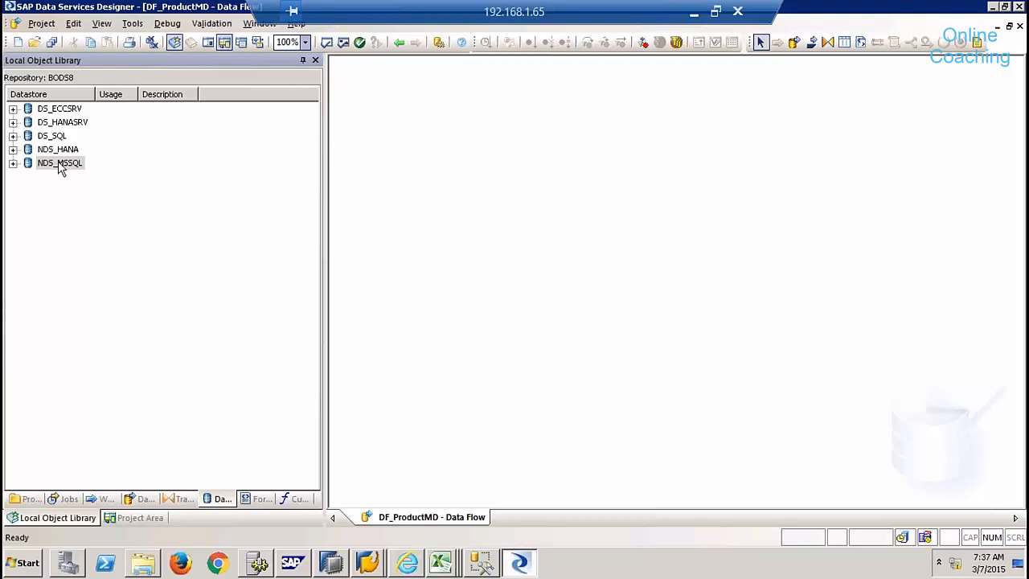
- Try importing table PRODUCTMD by name into NDS_MSSQL with owner EHP
{"action": "left_click", "coordinate": [12, 163]}
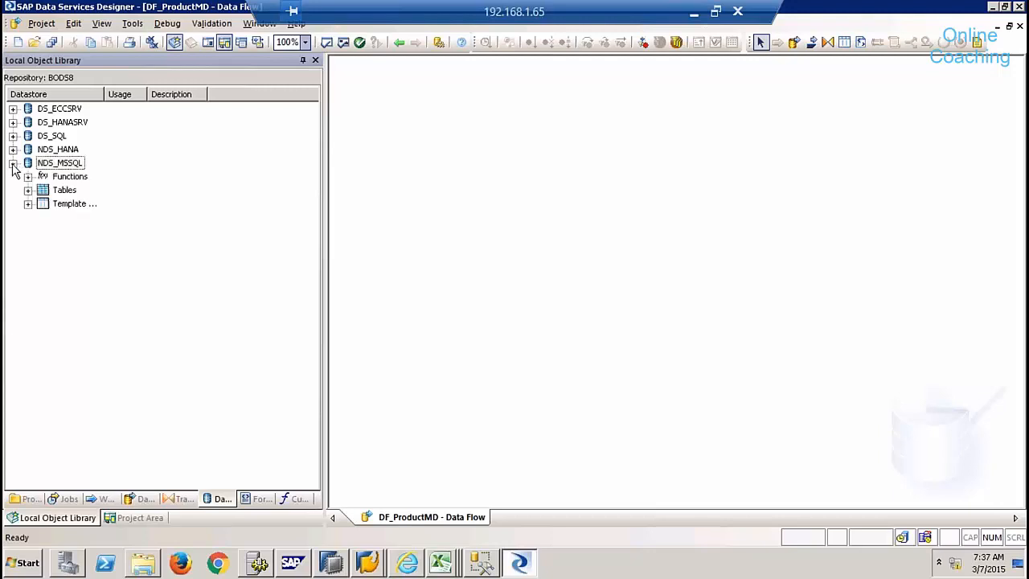
{"action": "left_click", "coordinate": [69, 193]}
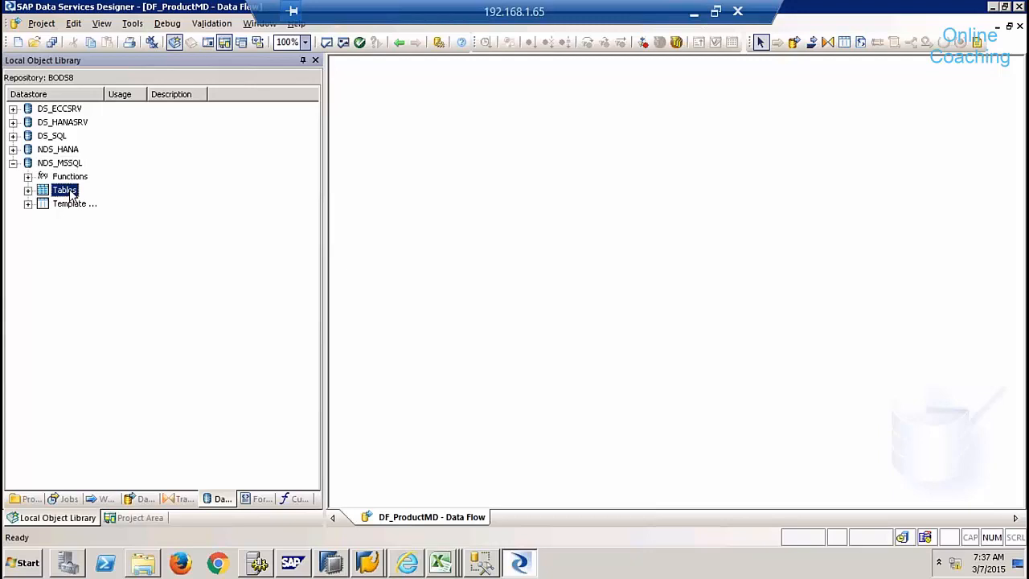
{"action": "right_click", "coordinate": [71, 198]}
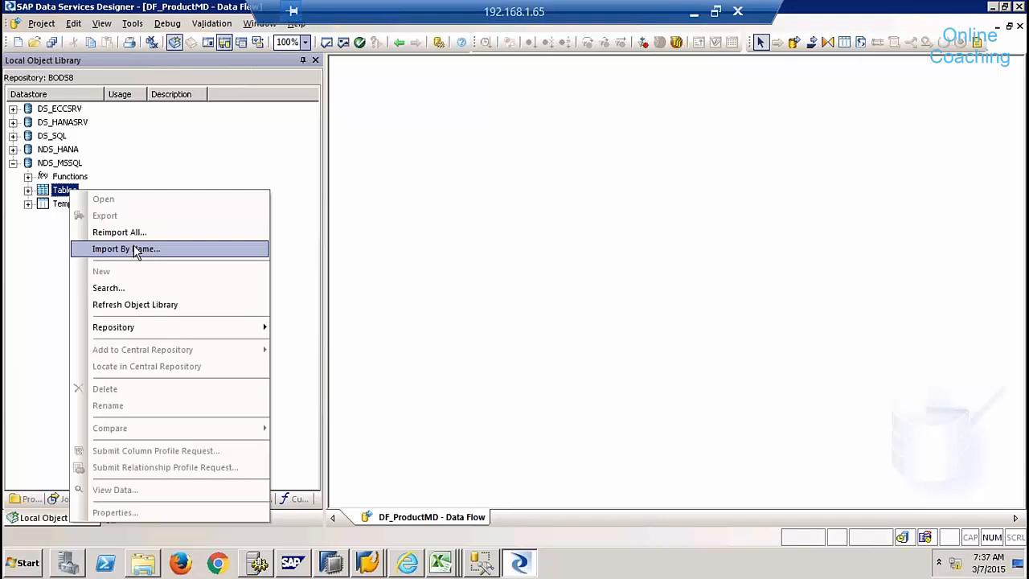
{"action": "left_click", "coordinate": [135, 249]}
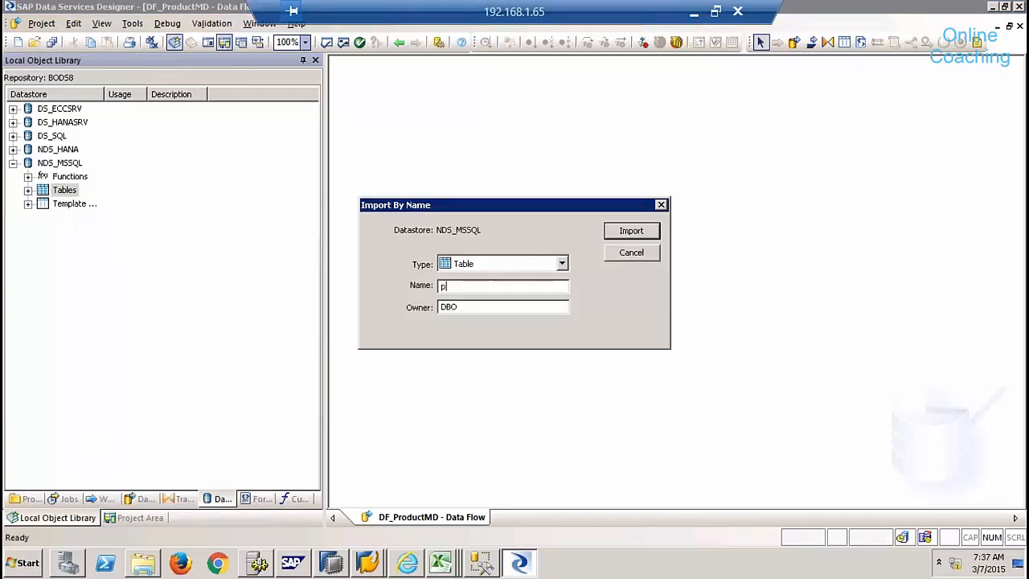
{"action": "type", "text": "PRODUCTMD"}
{"action": "key", "text": "Tab"}
{"action": "type", "text": "EHP"}
{"action": "left_click", "coordinate": [643, 233]}
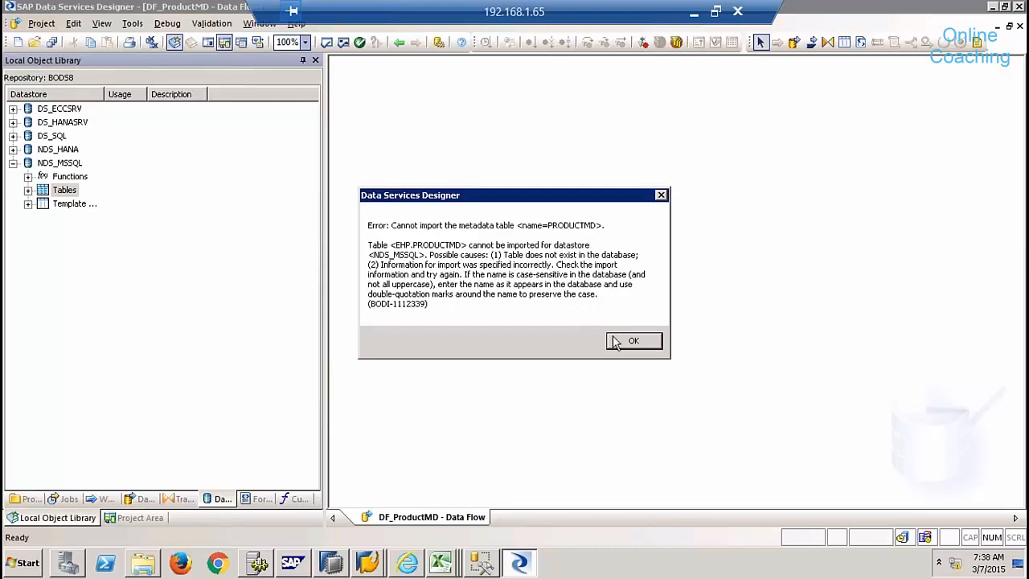
- After the table-not-found error, change the owner to lowercase ehp and import again
{"action": "left_click", "coordinate": [617, 341]}
{"action": "left_click_drag", "start_coordinate": [490, 306], "coordinate": [393, 302]}
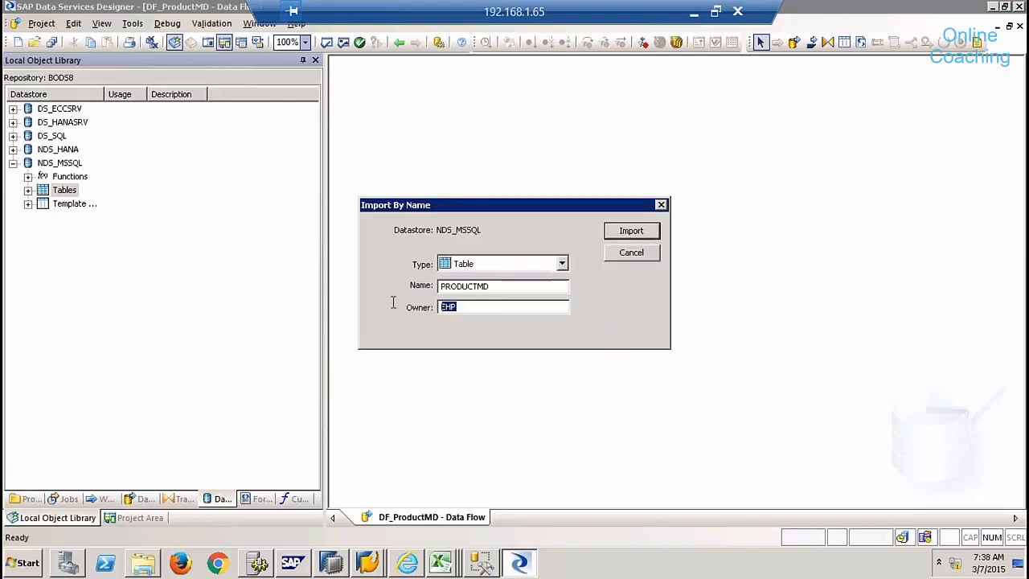
{"action": "type", "text": "ehp"}
{"action": "left_click", "coordinate": [632, 230]}
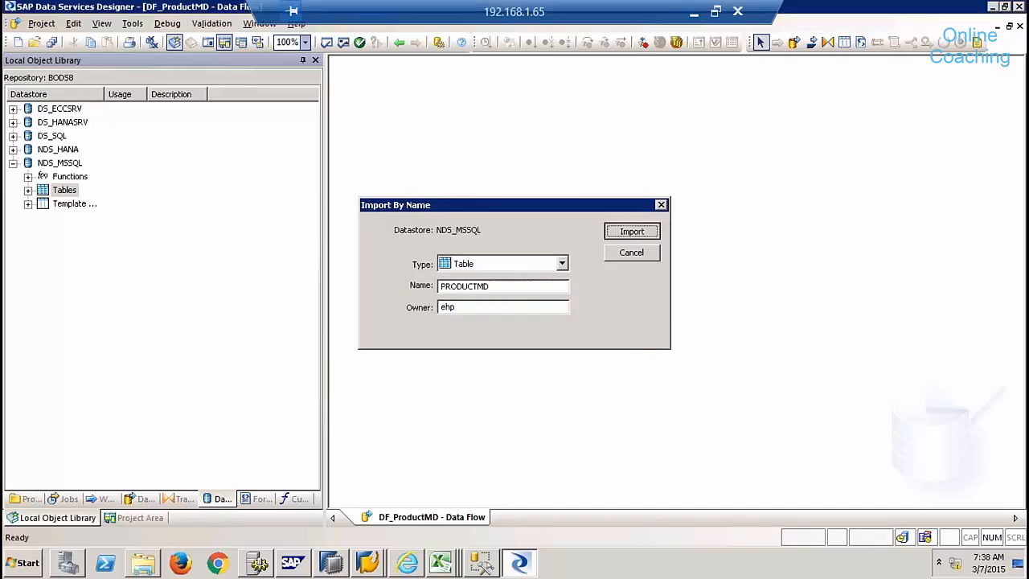
- Drop PRODUCTMD into DF_ProductMD as a source table and preview its three rows
{"action": "left_click", "coordinate": [480, 563]}
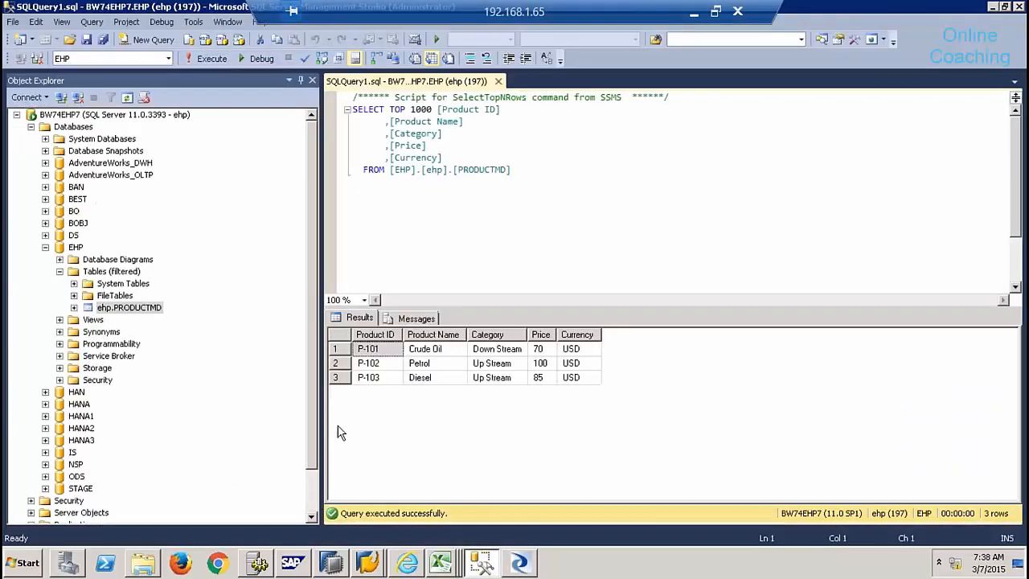
{"action": "key", "text": "alt+Tab"}
{"action": "key", "text": "alt+Tab"}
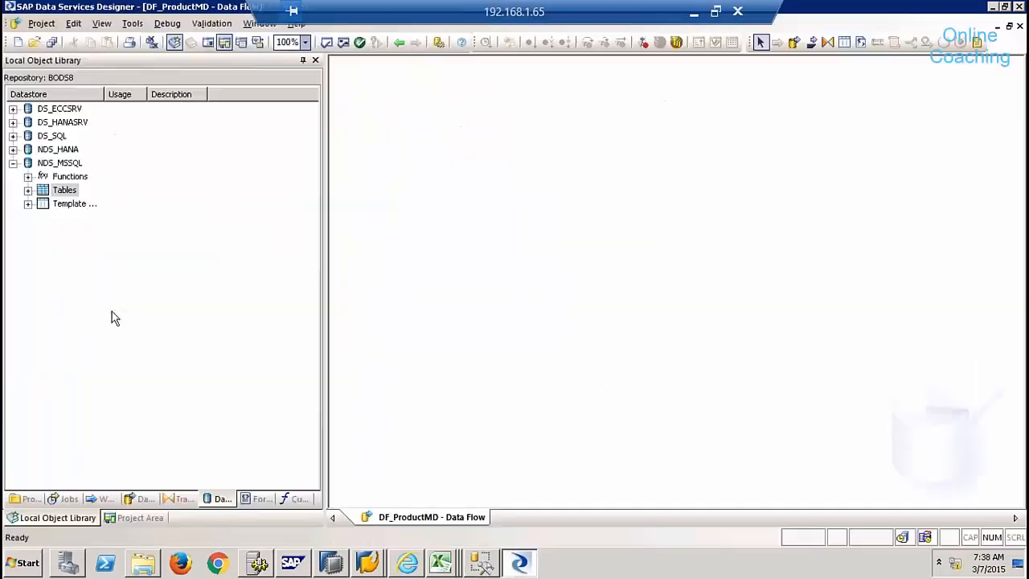
{"action": "left_click", "coordinate": [27, 191]}
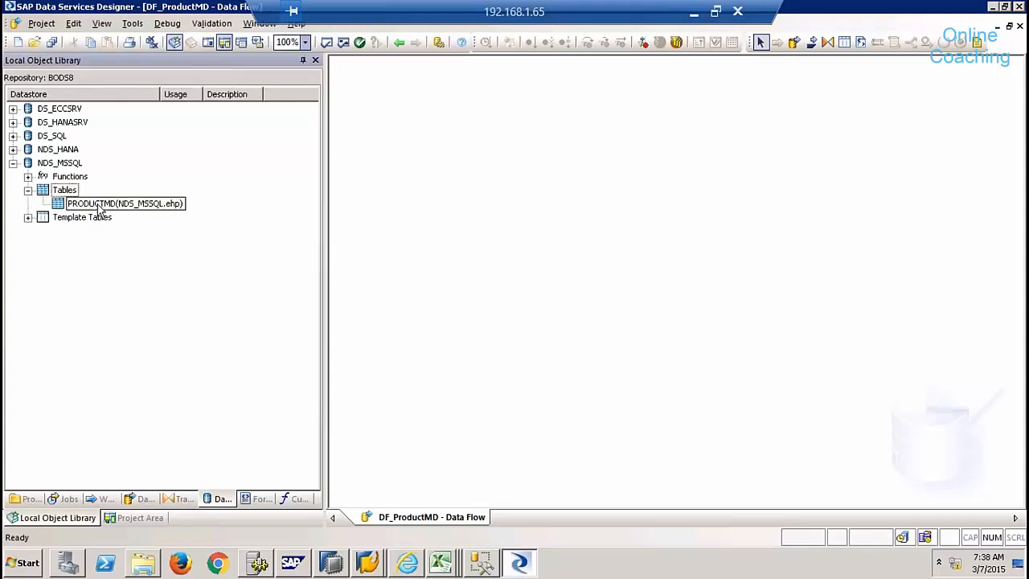
{"action": "left_click_drag", "start_coordinate": [98, 206], "coordinate": [414, 145]}
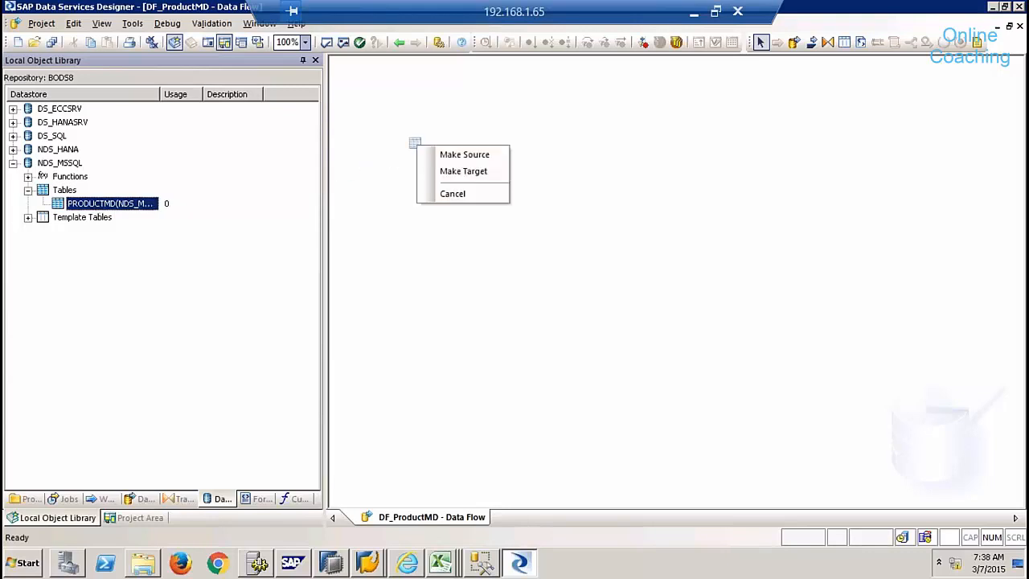
{"action": "left_click", "coordinate": [459, 156]}
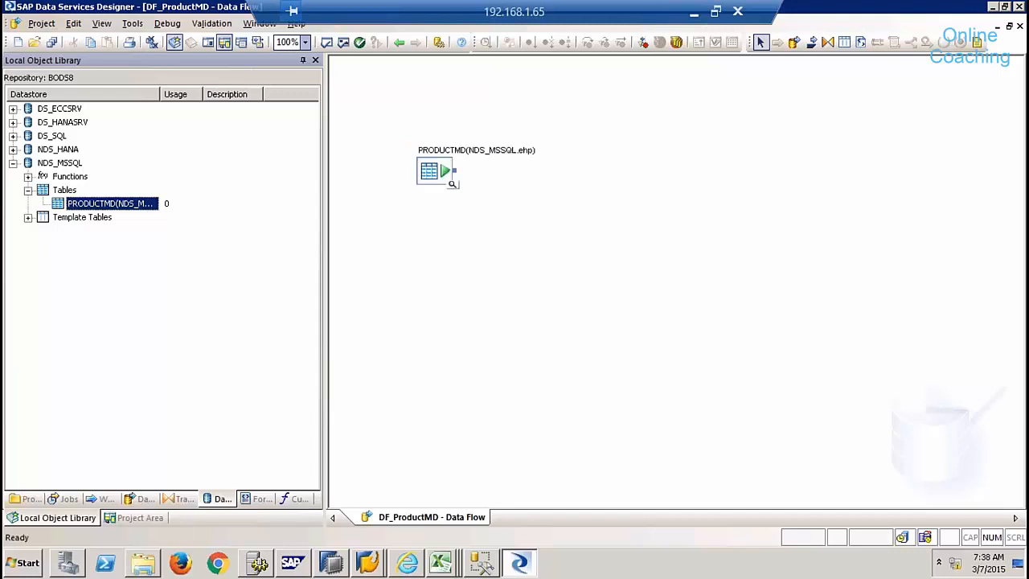
{"action": "left_click", "coordinate": [452, 186]}
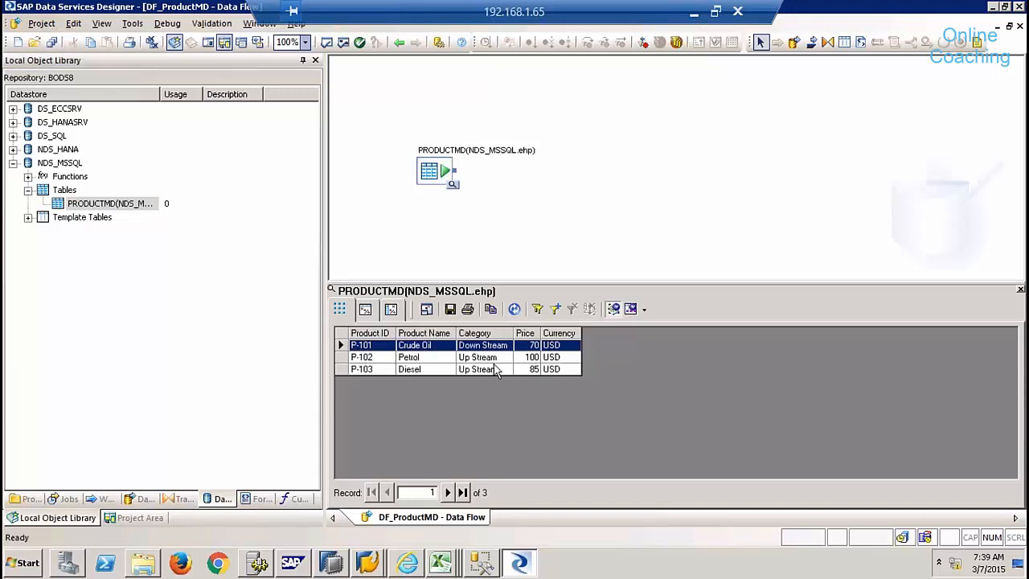
{"action": "left_click", "coordinate": [1020, 291]}
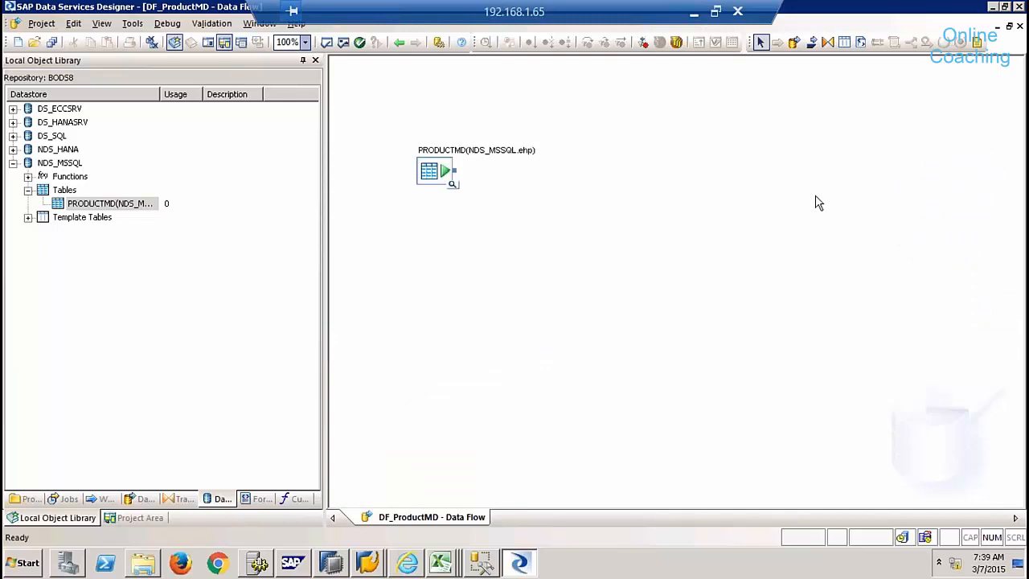
- Add a Query transform right of PRODUCTMD and connect the source to it
{"action": "left_click", "coordinate": [828, 42]}
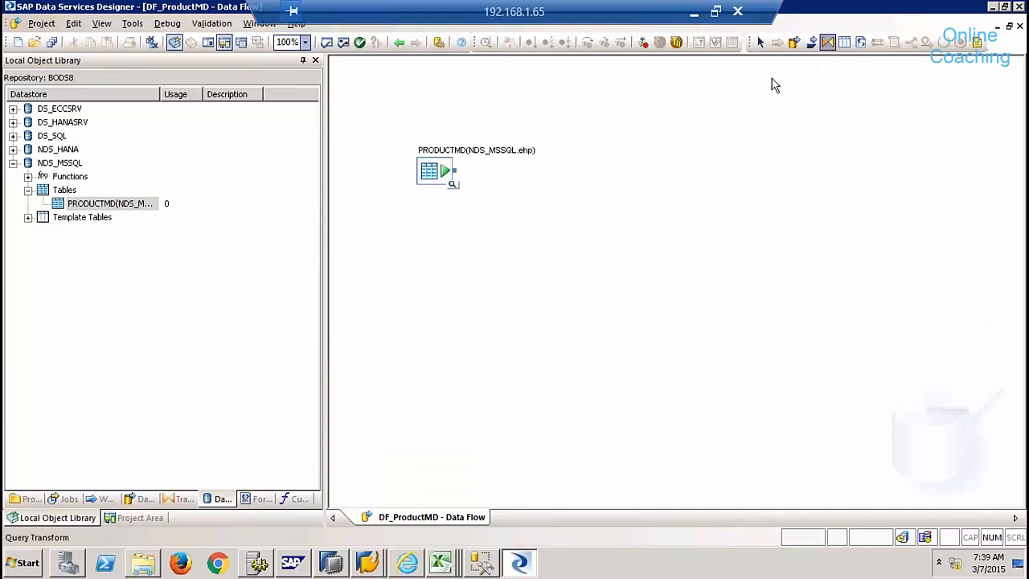
{"action": "left_click", "coordinate": [615, 182]}
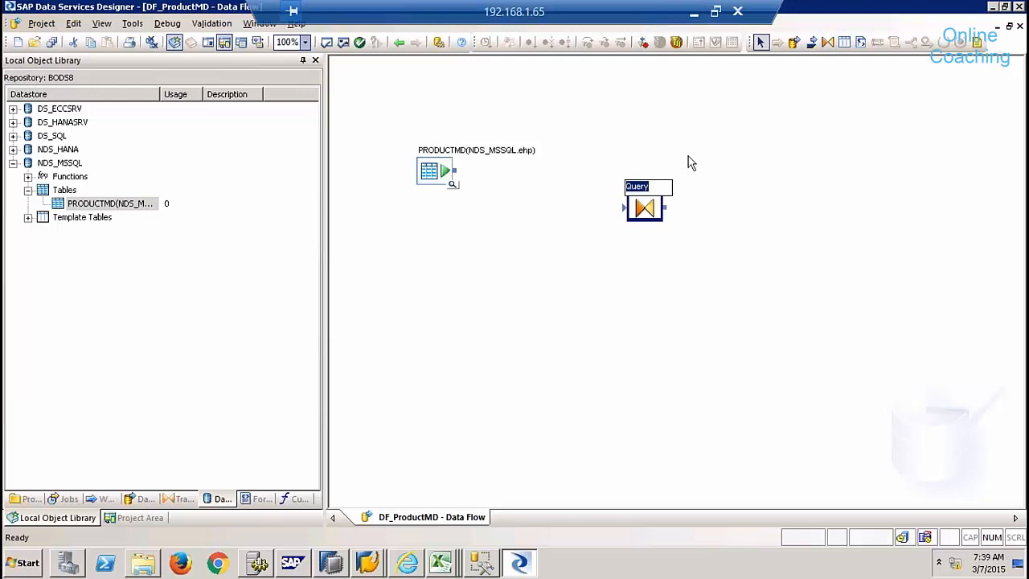
{"action": "left_click_drag", "start_coordinate": [455, 172], "coordinate": [625, 211]}
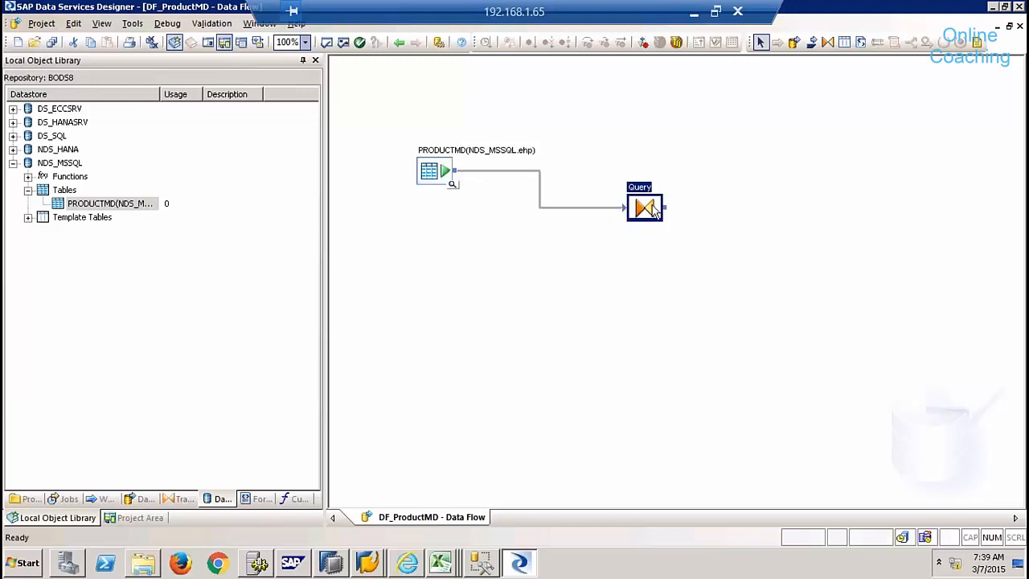
- In the Query editor, select all five input columns from Product ID through Currency
{"action": "double_click", "coordinate": [645, 208]}
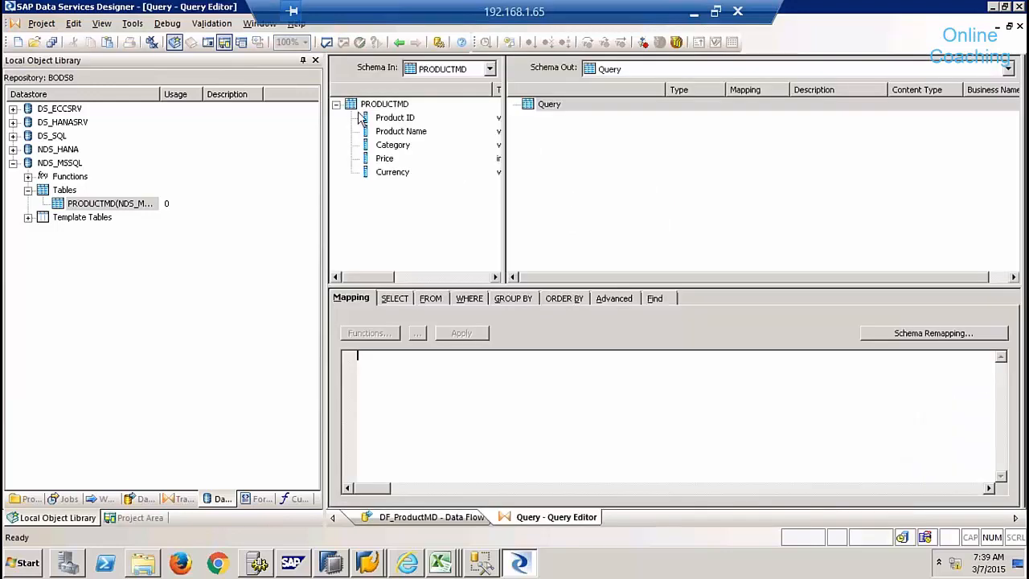
{"action": "left_click", "coordinate": [390, 121]}
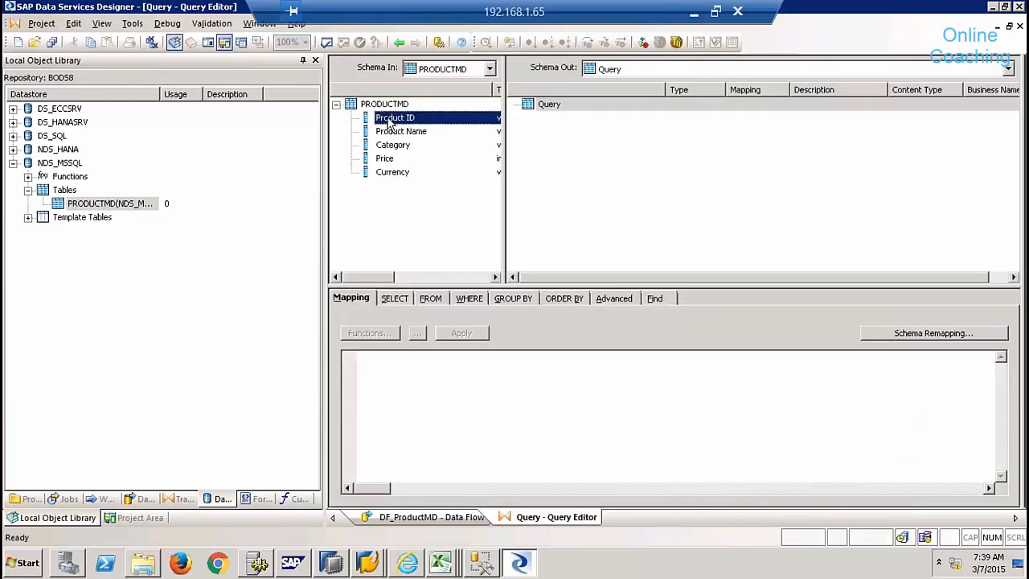
{"action": "left_click", "coordinate": [394, 173], "text": "shift"}
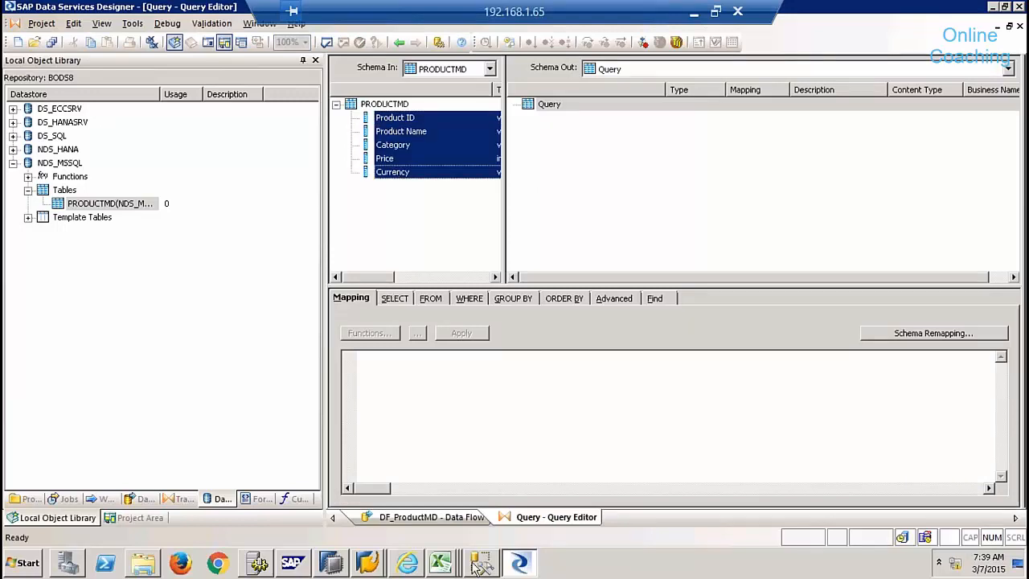
{"action": "left_click", "coordinate": [480, 564]}
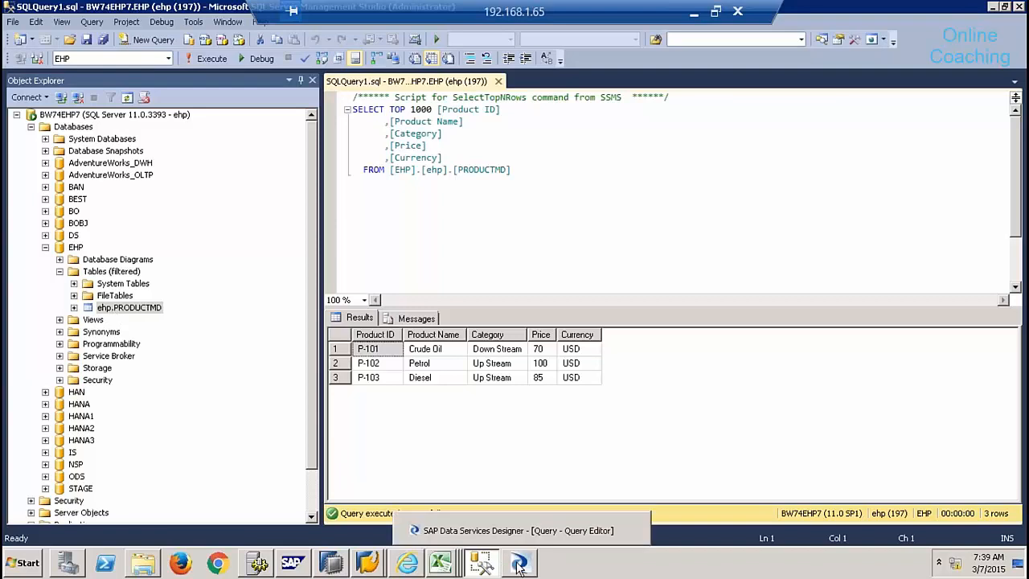
- Check the EHP database in SSMS Object Explorer, then return to the Query Editor
{"action": "mouse_move", "coordinate": [366, 561]}
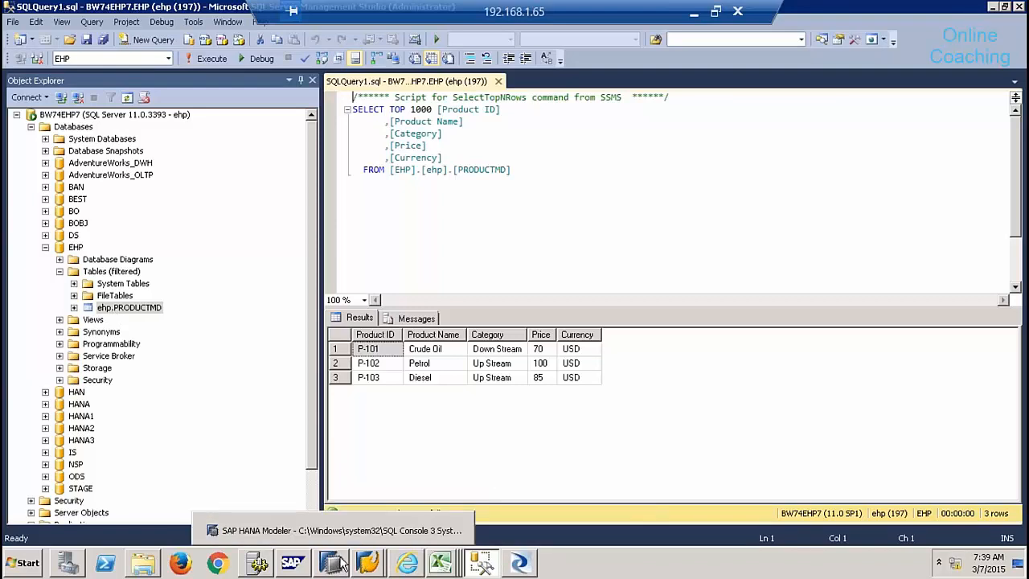
{"action": "left_click", "coordinate": [78, 250]}
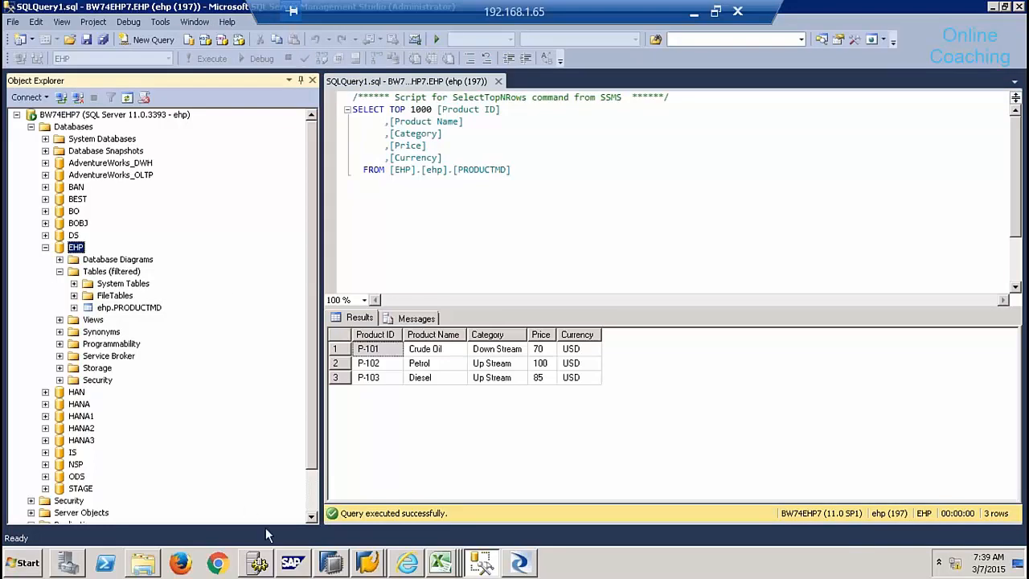
{"action": "left_click", "coordinate": [518, 563]}
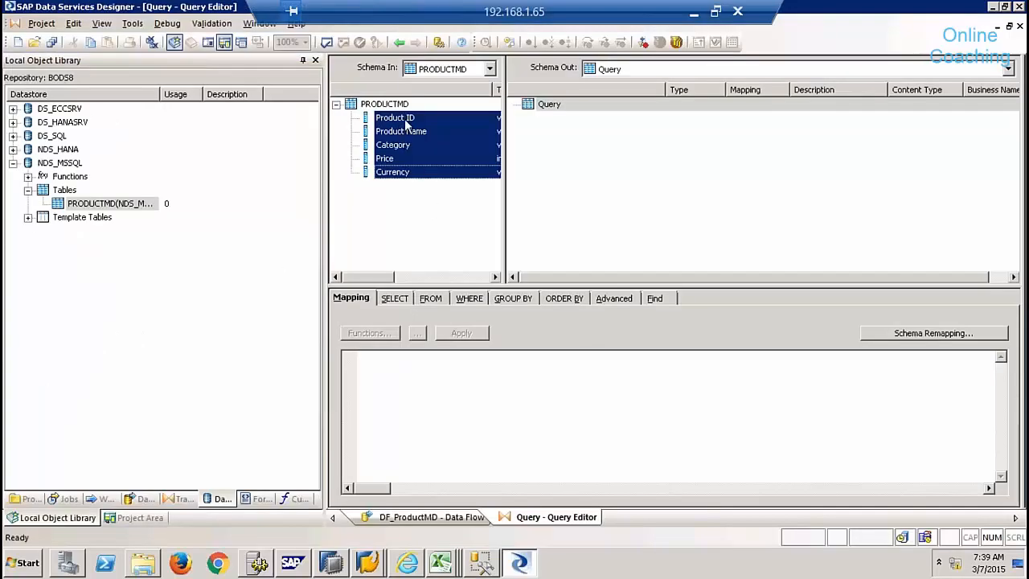
- Map the five PRODUCTMD columns to the Query output, set Product ID as primary key
{"action": "left_click_drag", "start_coordinate": [407, 122], "coordinate": [551, 120]}
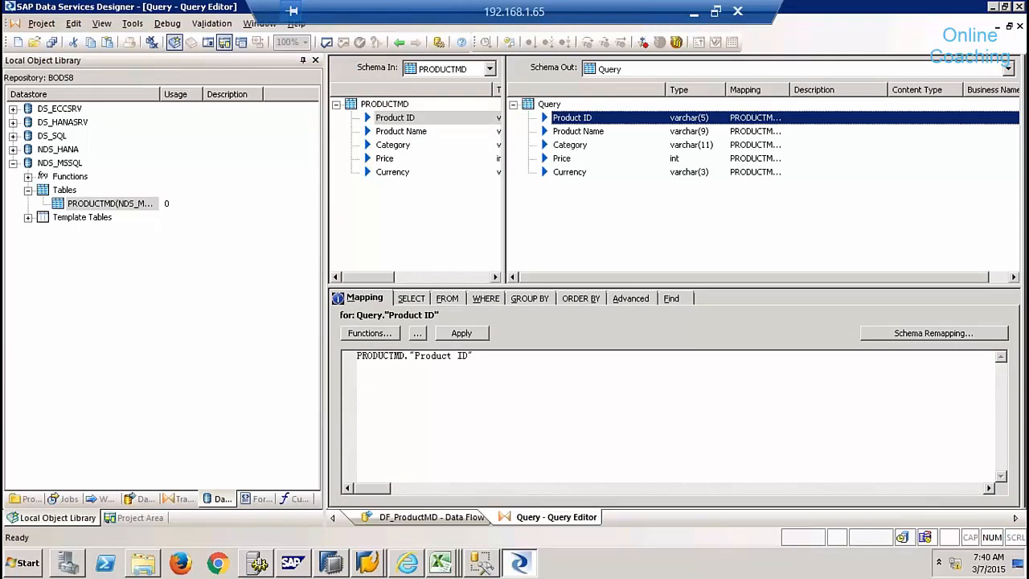
{"action": "right_click", "coordinate": [573, 122]}
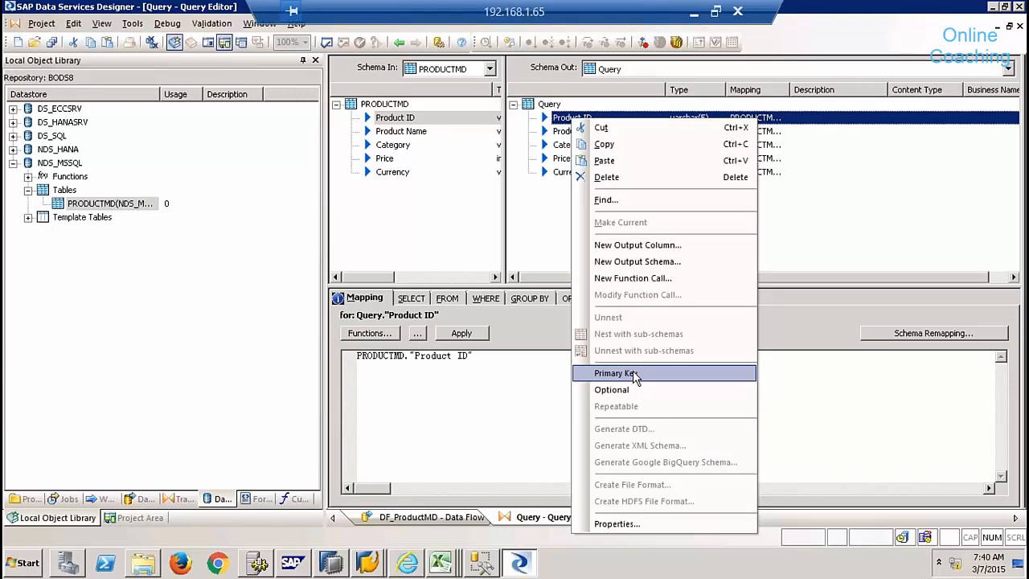
{"action": "left_click", "coordinate": [616, 372]}
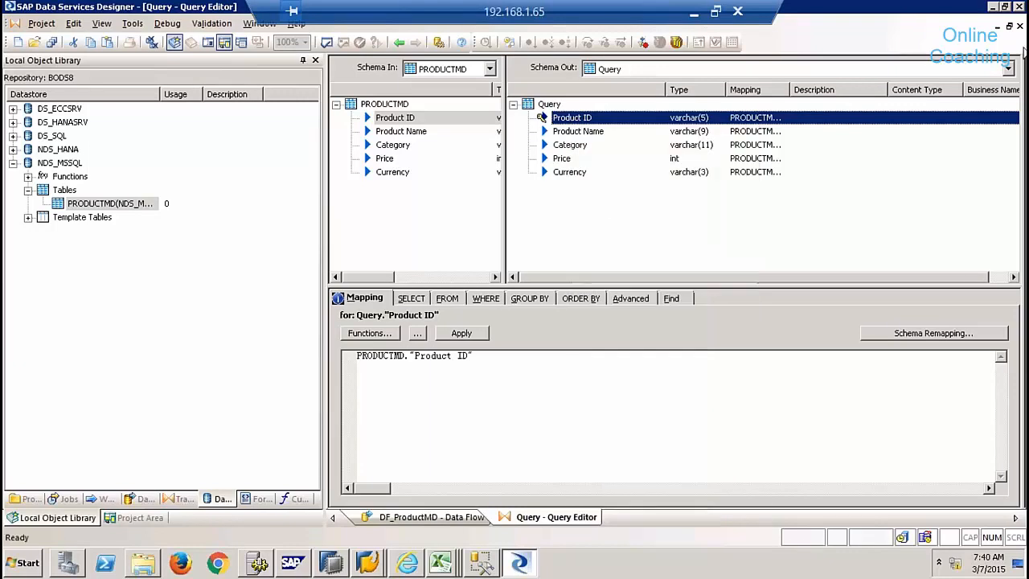
{"action": "left_click", "coordinate": [1019, 26]}
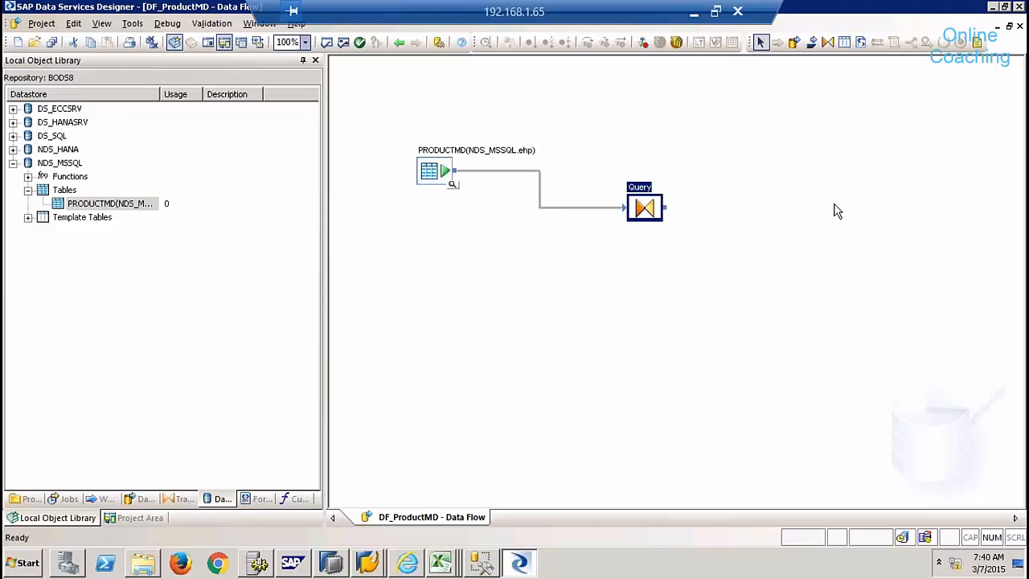
- Place a PRODUCTMD template table in datastore NDS_HANA, changing owner SYSTEM to 9QBEX
{"action": "left_click", "coordinate": [846, 47]}
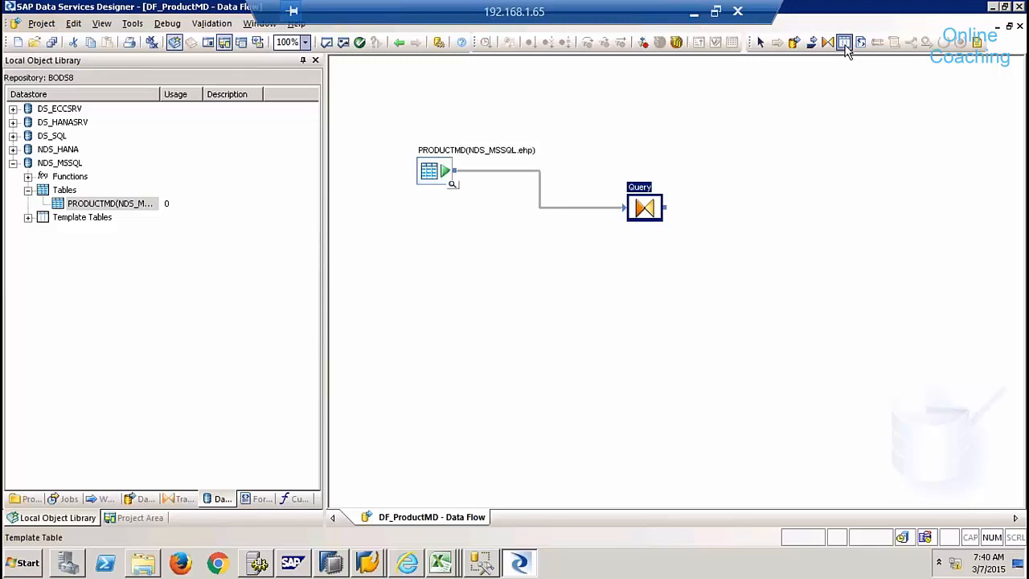
{"action": "left_click", "coordinate": [808, 193]}
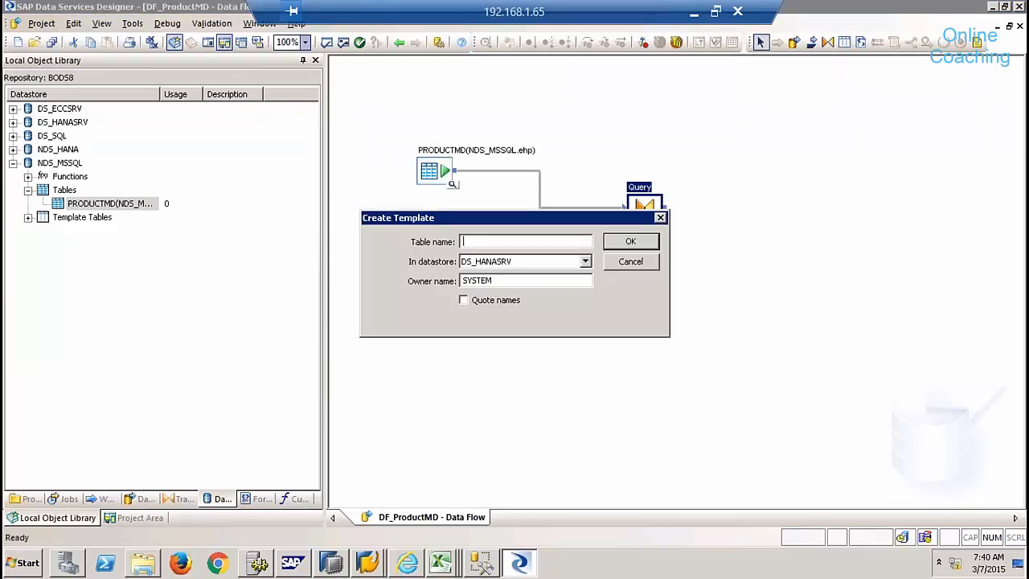
{"action": "type", "text": "PRODUCTMD"}
{"action": "key", "text": "Tab"}
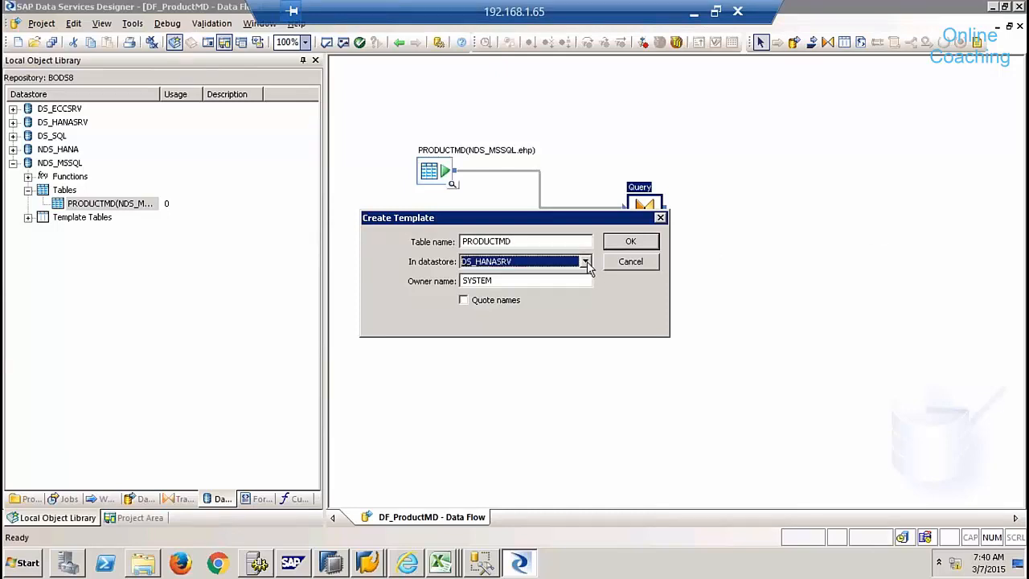
{"action": "left_click", "coordinate": [586, 261]}
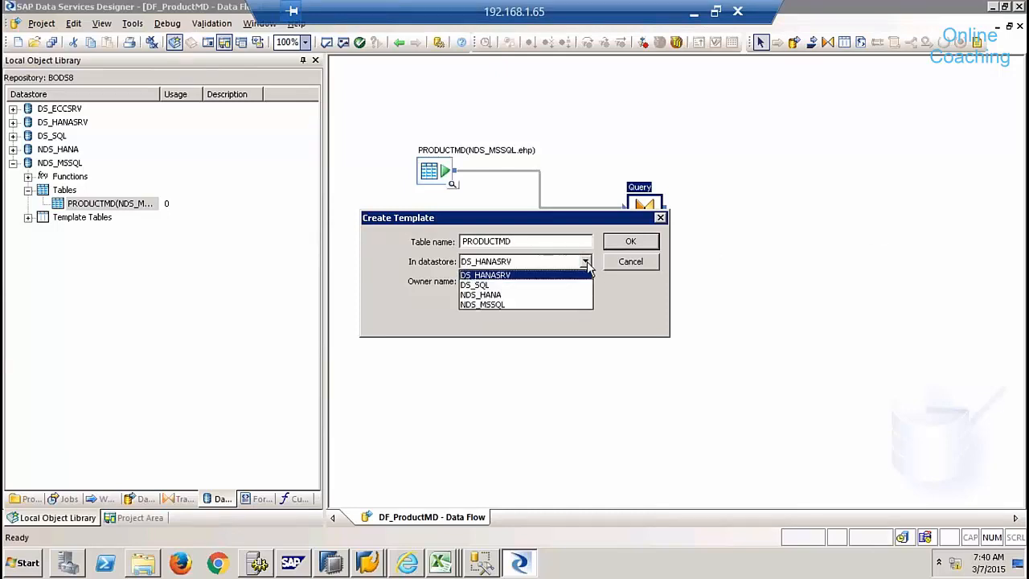
{"action": "left_click", "coordinate": [503, 296]}
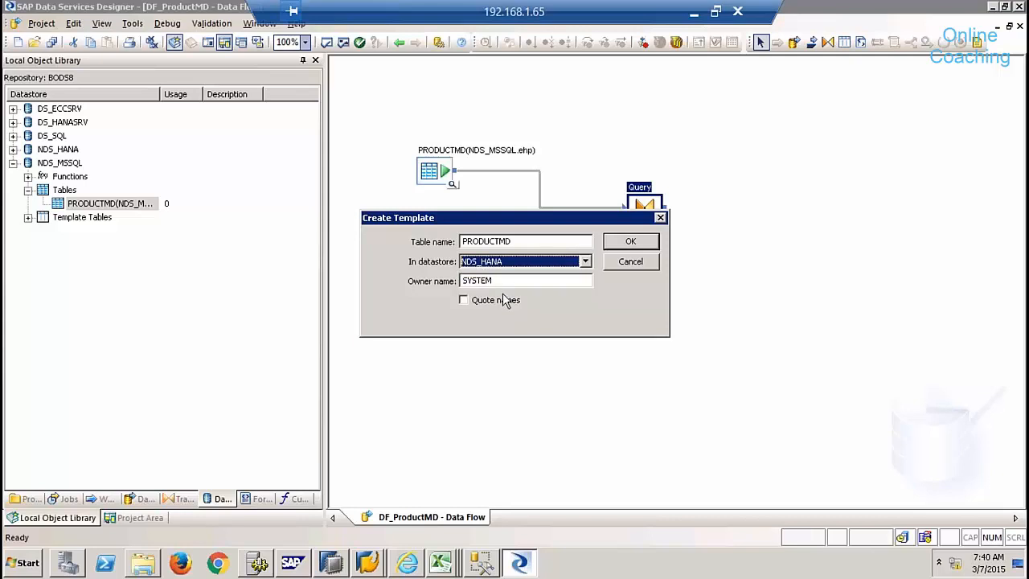
{"action": "left_click_drag", "start_coordinate": [497, 280], "coordinate": [455, 277]}
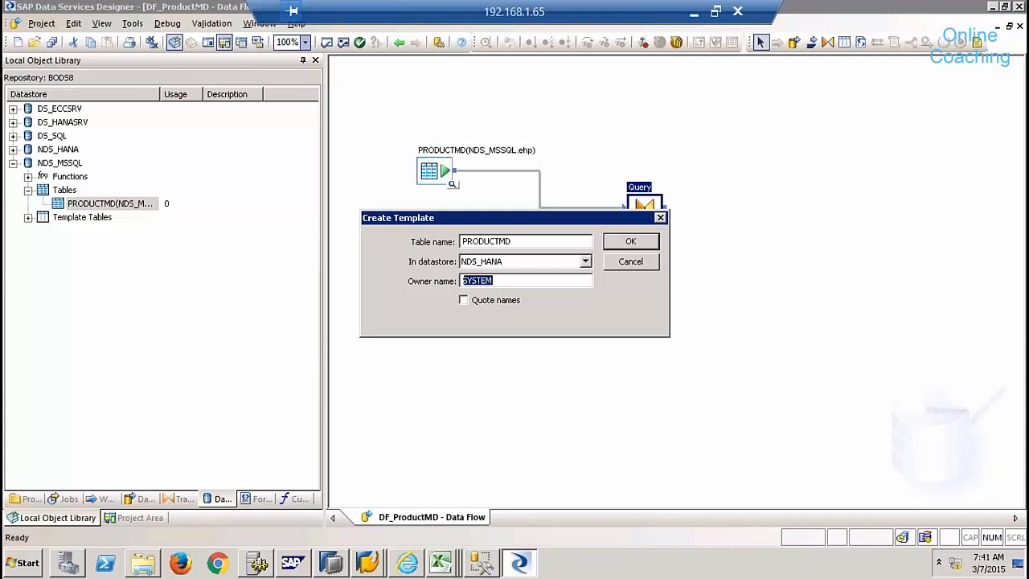
{"action": "type", "text": "9QBEX"}
- Confirm the PRODUCTMD template table, link the Query output to it, and rearrange the three objects
{"action": "left_click", "coordinate": [631, 241]}
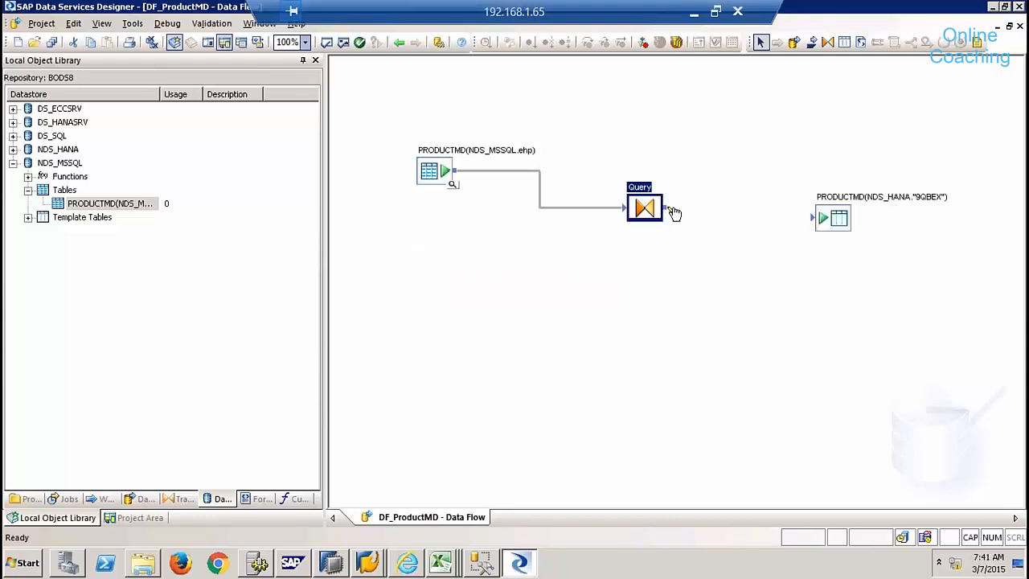
{"action": "left_click_drag", "start_coordinate": [671, 212], "coordinate": [817, 223]}
{"action": "left_click_drag", "start_coordinate": [436, 175], "coordinate": [404, 137]}
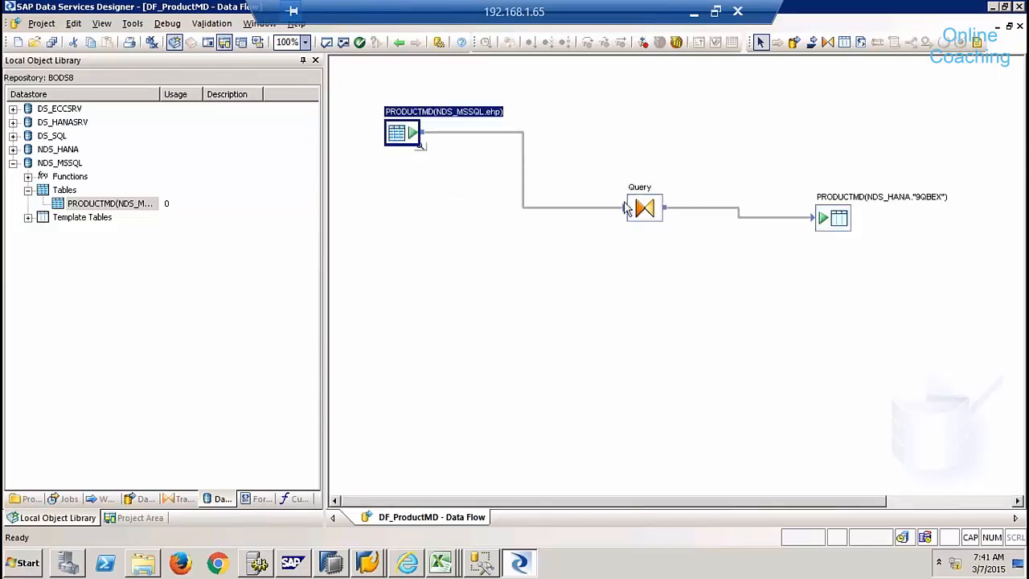
{"action": "left_click_drag", "start_coordinate": [632, 211], "coordinate": [530, 198]}
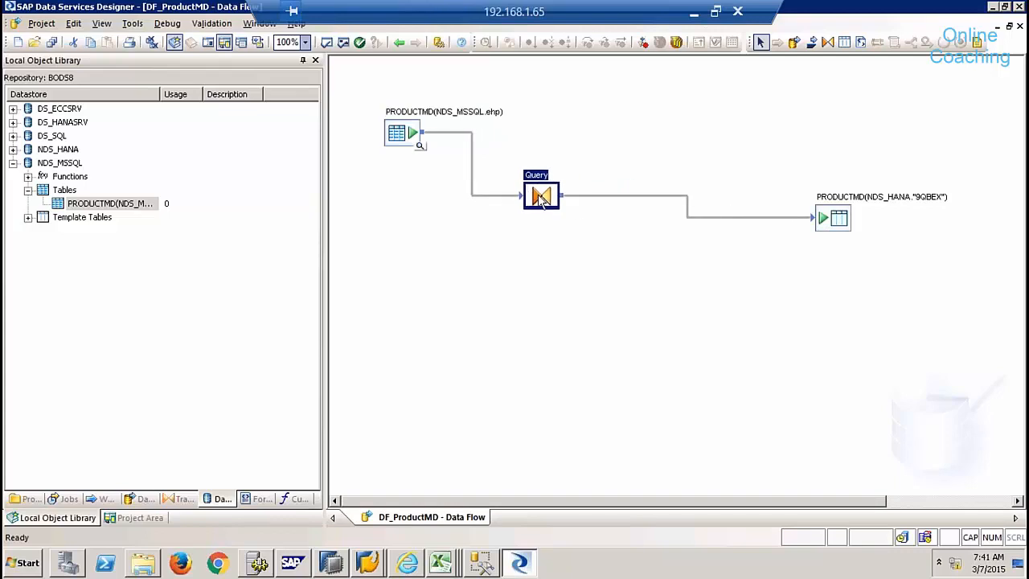
{"action": "left_click_drag", "start_coordinate": [818, 229], "coordinate": [692, 254]}
{"action": "left_click", "coordinate": [742, 319]}
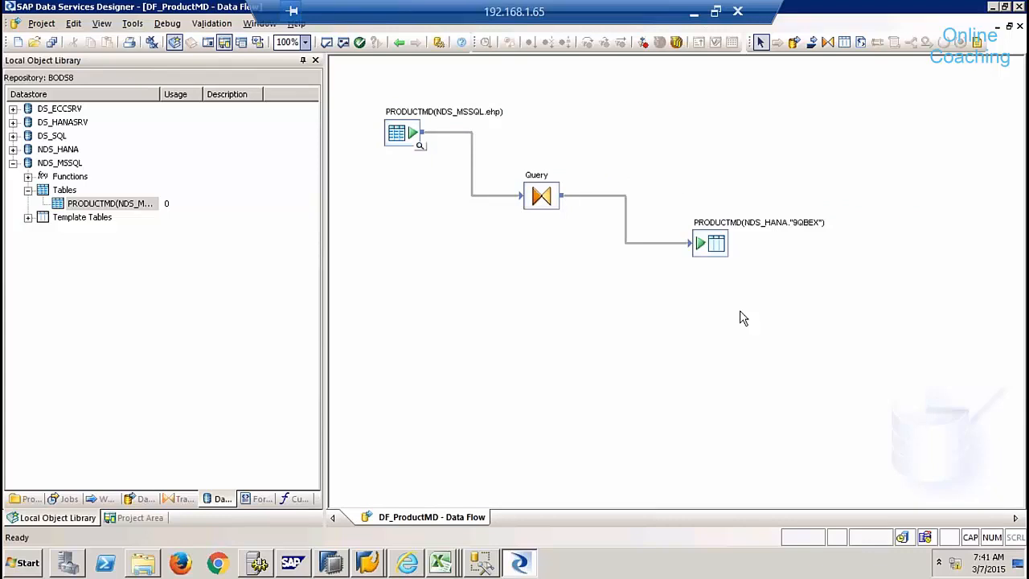
- Execute Job_productMD from the Project Area, saving all changes and accepting the execution properties
{"action": "left_click", "coordinate": [121, 518]}
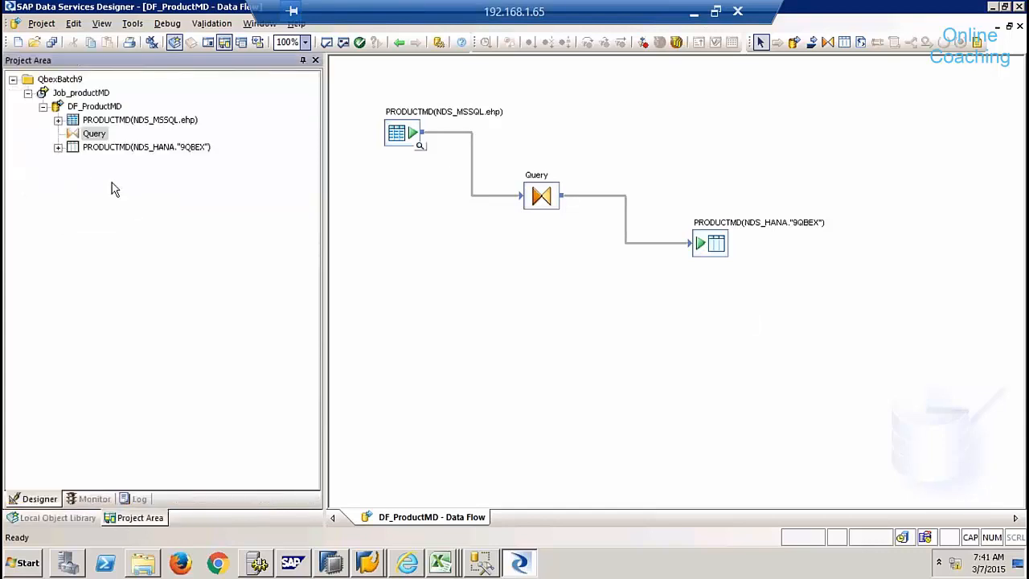
{"action": "left_click", "coordinate": [84, 96]}
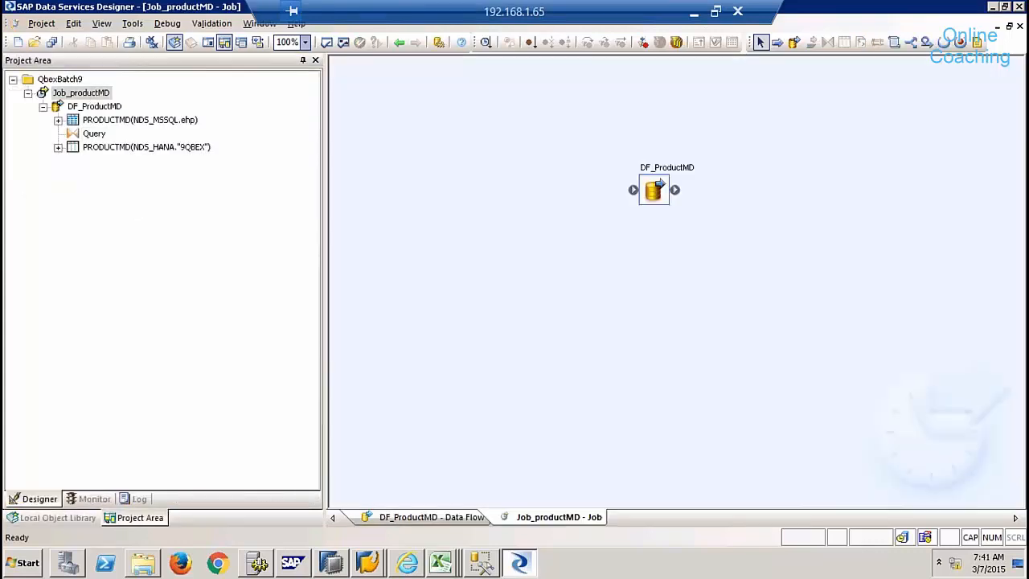
{"action": "right_click", "coordinate": [84, 94]}
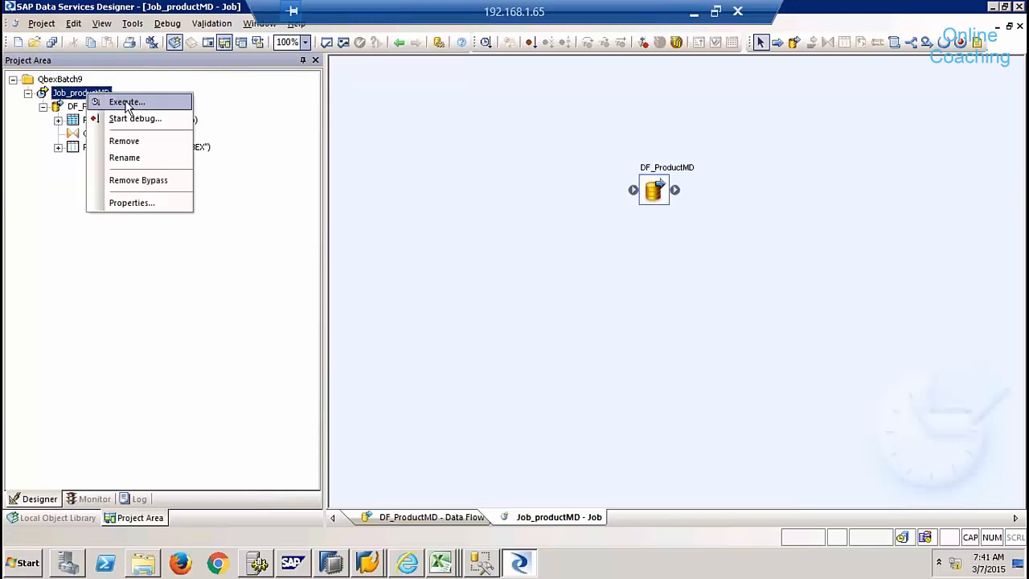
{"action": "left_click", "coordinate": [127, 102]}
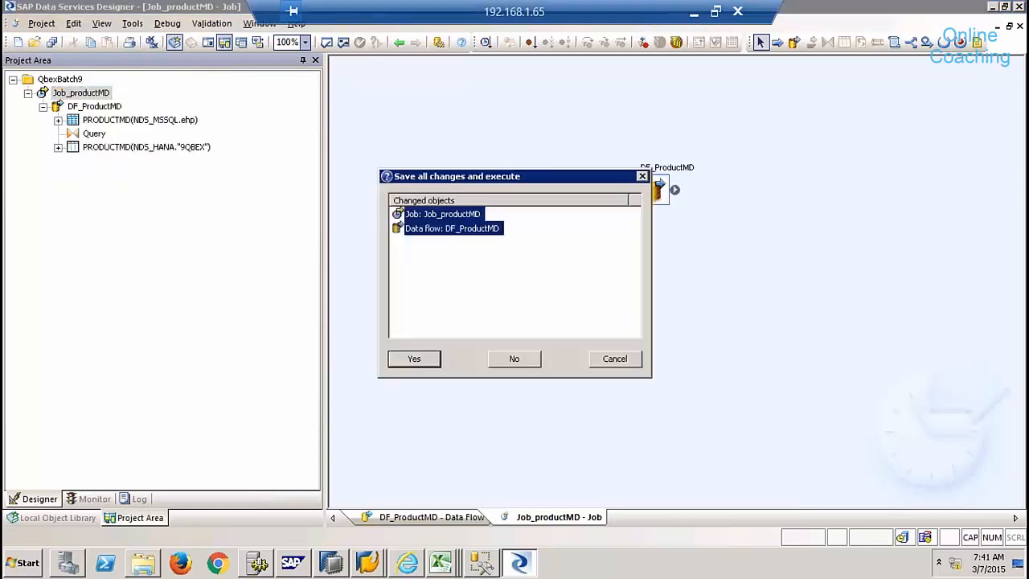
{"action": "left_click", "coordinate": [89, 115]}
{"action": "left_click", "coordinate": [413, 358]}
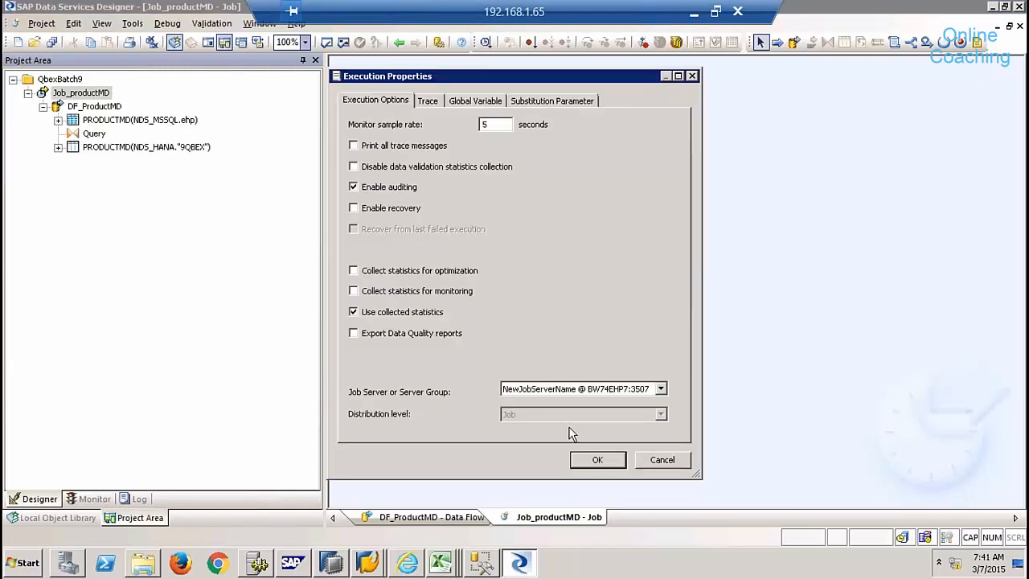
{"action": "left_click", "coordinate": [597, 460]}
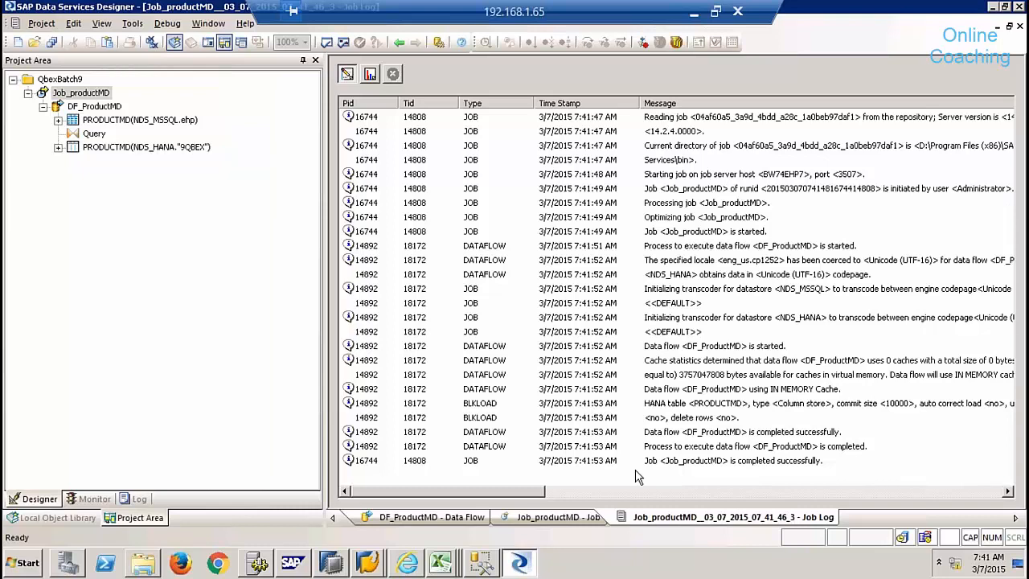
- Preview the data of 9QBEX.PRODUCTMD in HANA Studio, showing rows P-101 to P-103
{"action": "left_click", "coordinate": [338, 561]}
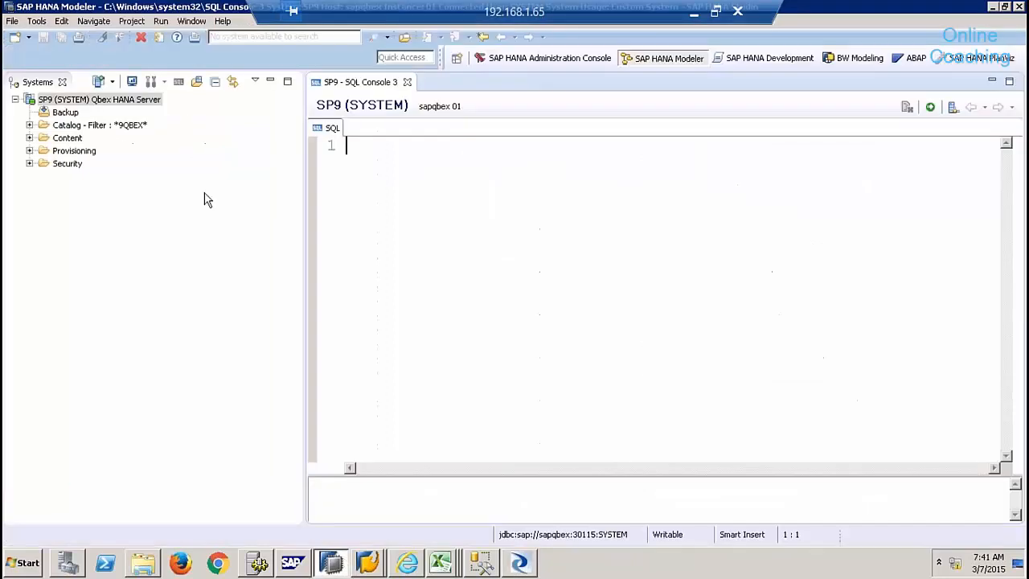
{"action": "left_click", "coordinate": [30, 126]}
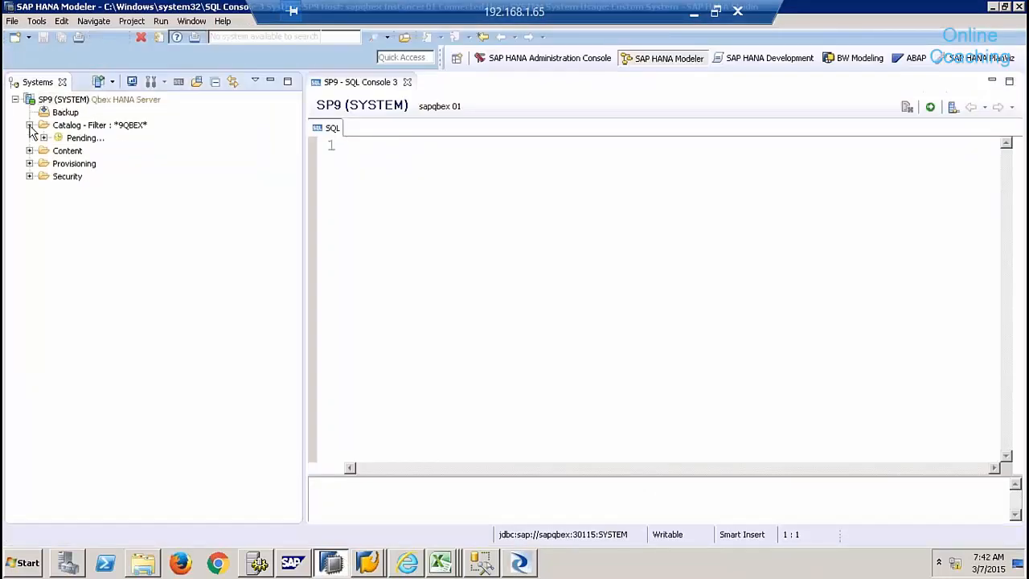
{"action": "left_click", "coordinate": [80, 151]}
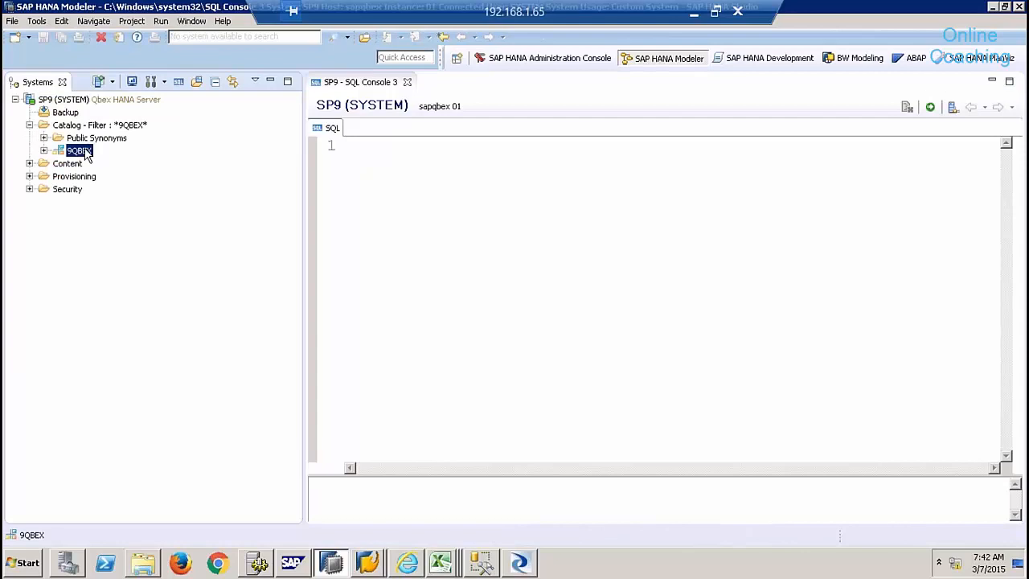
{"action": "left_click", "coordinate": [45, 152]}
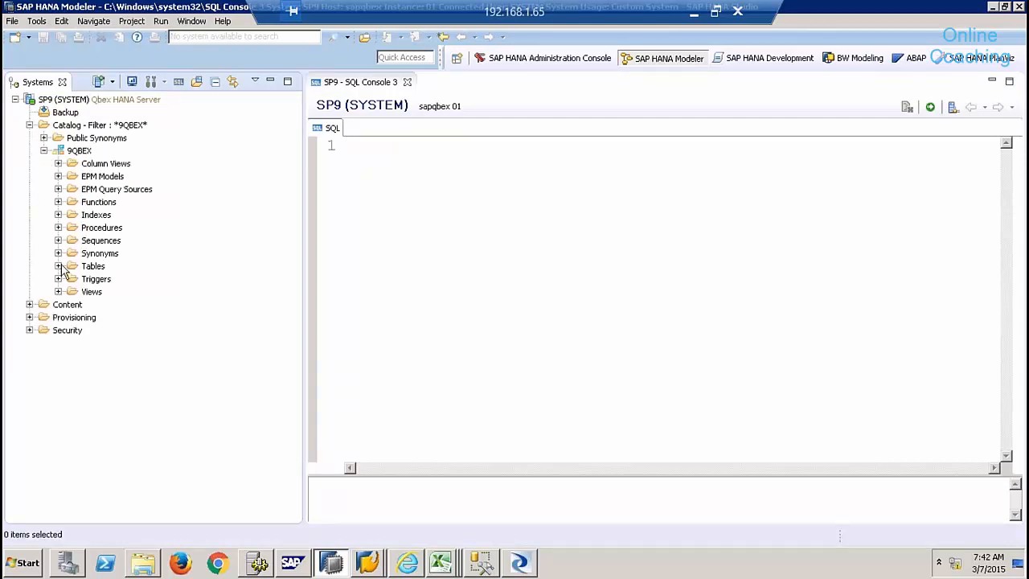
{"action": "left_click", "coordinate": [59, 266]}
{"action": "left_click", "coordinate": [133, 281]}
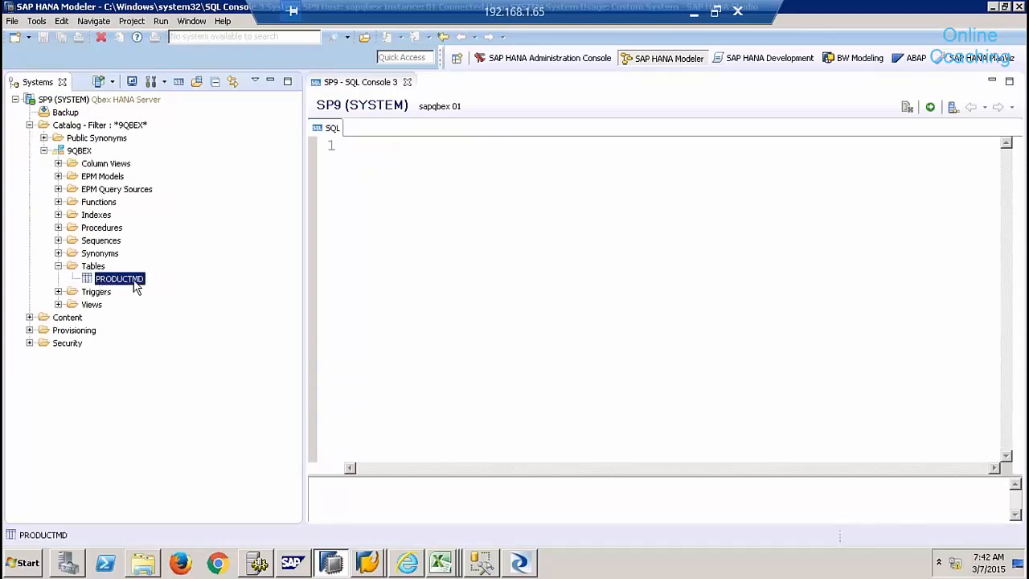
{"action": "right_click", "coordinate": [135, 285]}
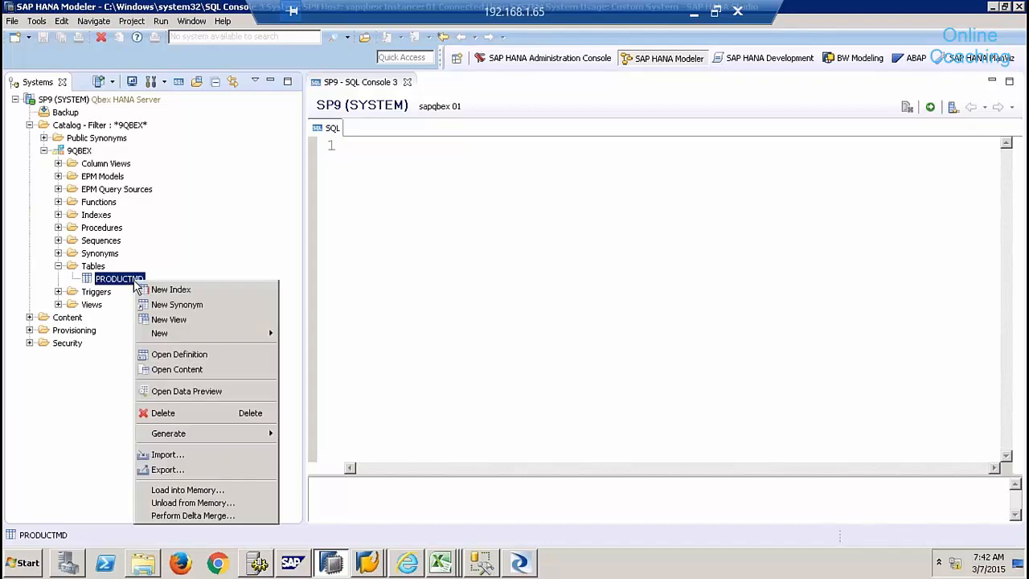
{"action": "left_click", "coordinate": [218, 391]}
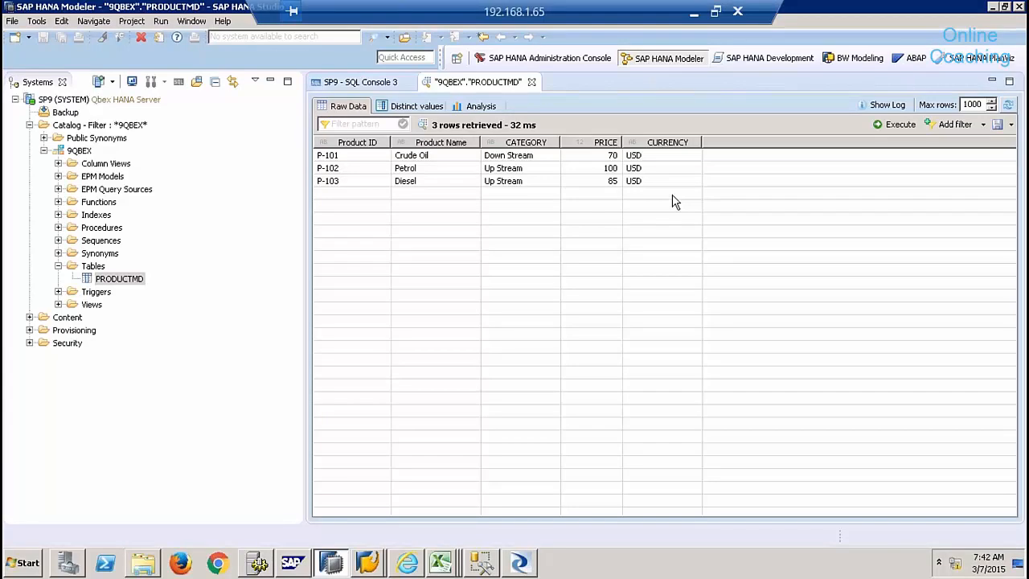
{"action": "left_click", "coordinate": [519, 562]}
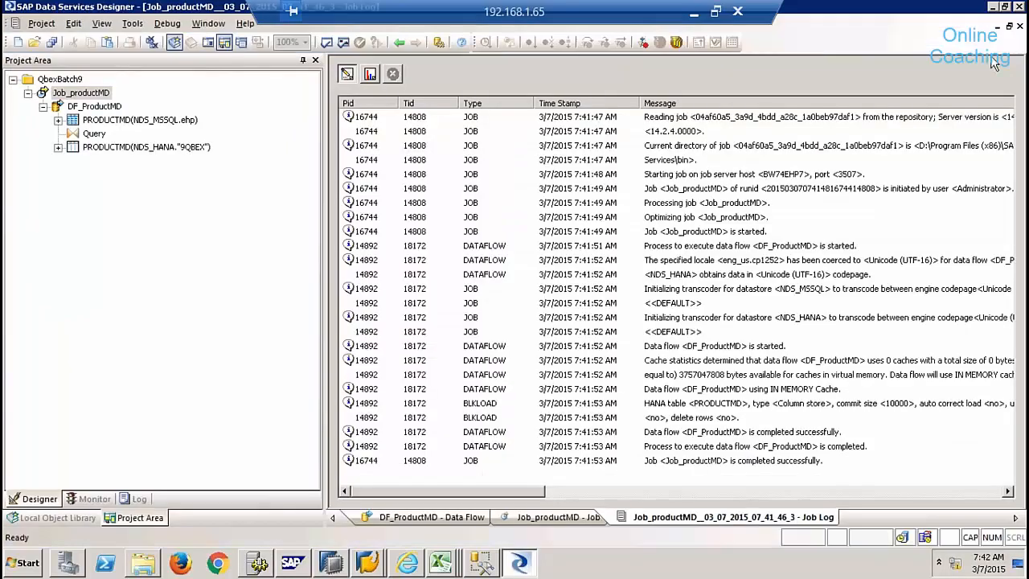
- Close the job log, reopen DF_ProductMD and select its PRODUCTMD target, then return to HANA Studio
{"action": "left_click", "coordinate": [1019, 29]}
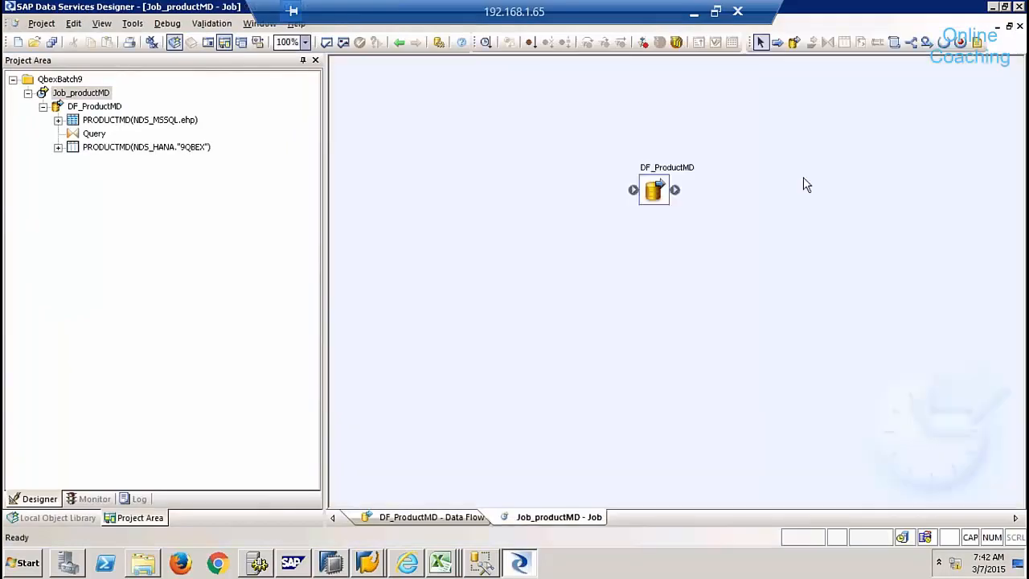
{"action": "double_click", "coordinate": [676, 203]}
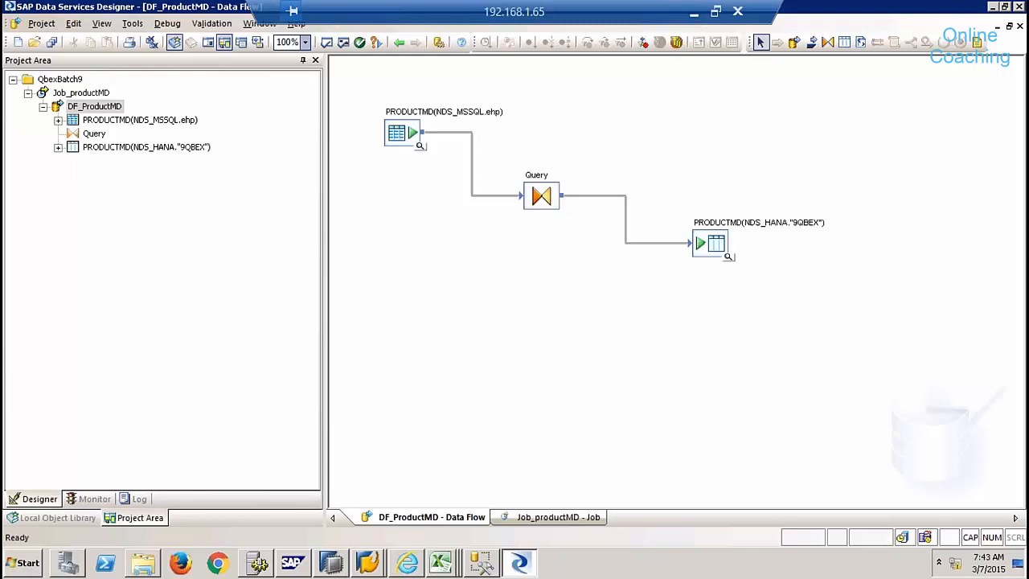
{"action": "left_click", "coordinate": [713, 250]}
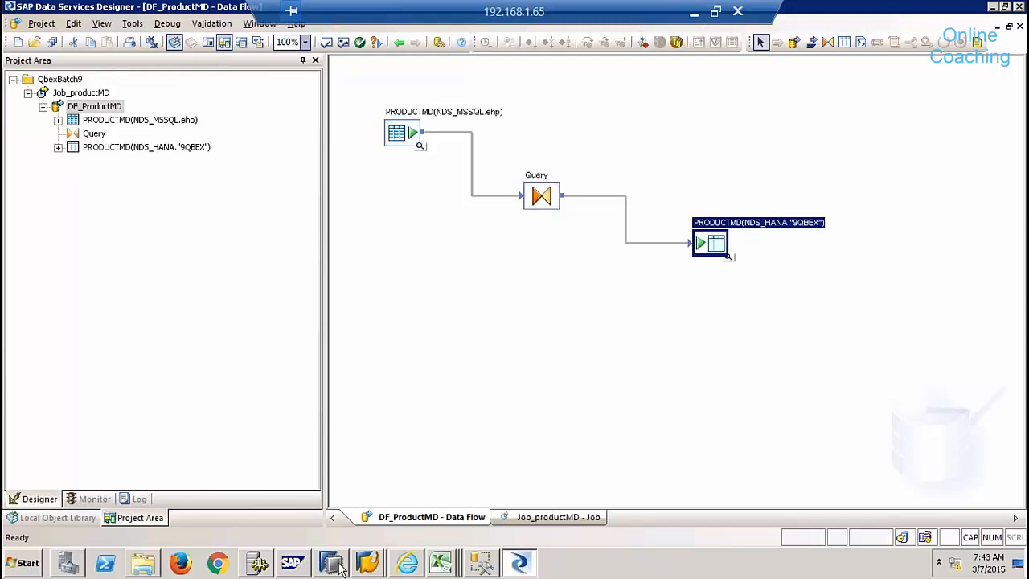
{"action": "mouse_move", "coordinate": [339, 565]}
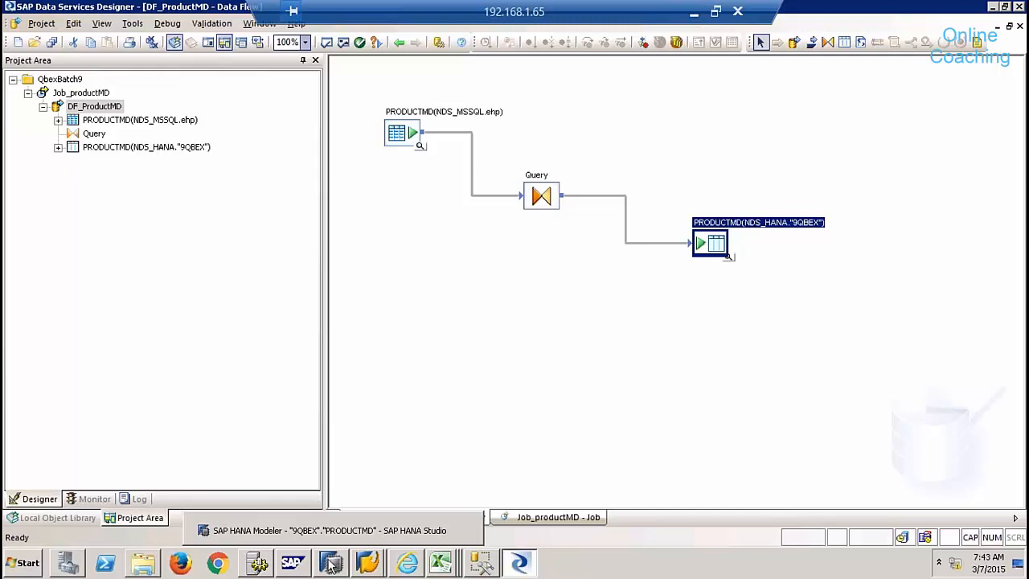
{"action": "left_click", "coordinate": [331, 565]}
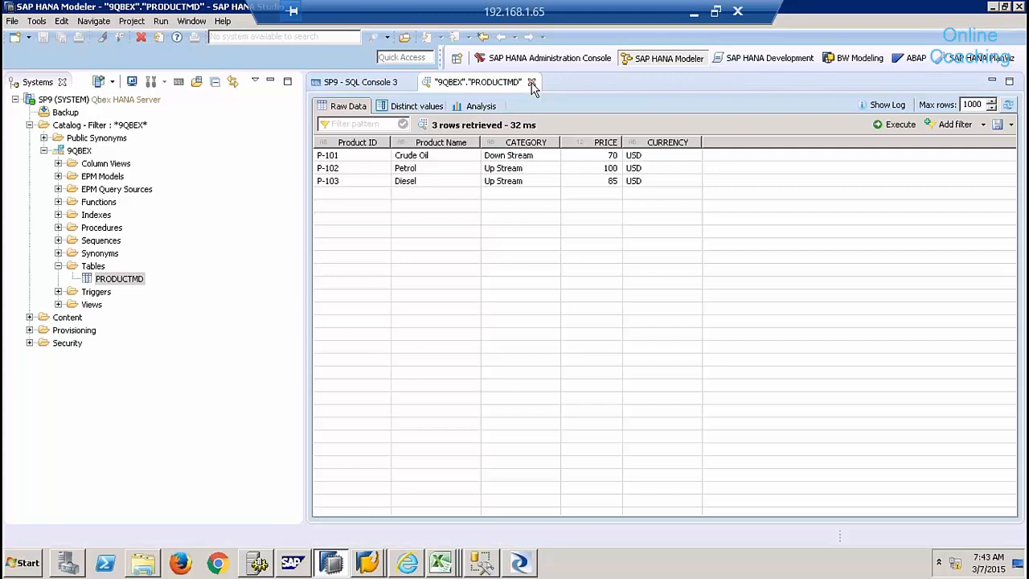
- Close the PRODUCTMD data preview and the empty SQL console, then return to Data Services Designer
{"action": "left_click", "coordinate": [531, 82]}
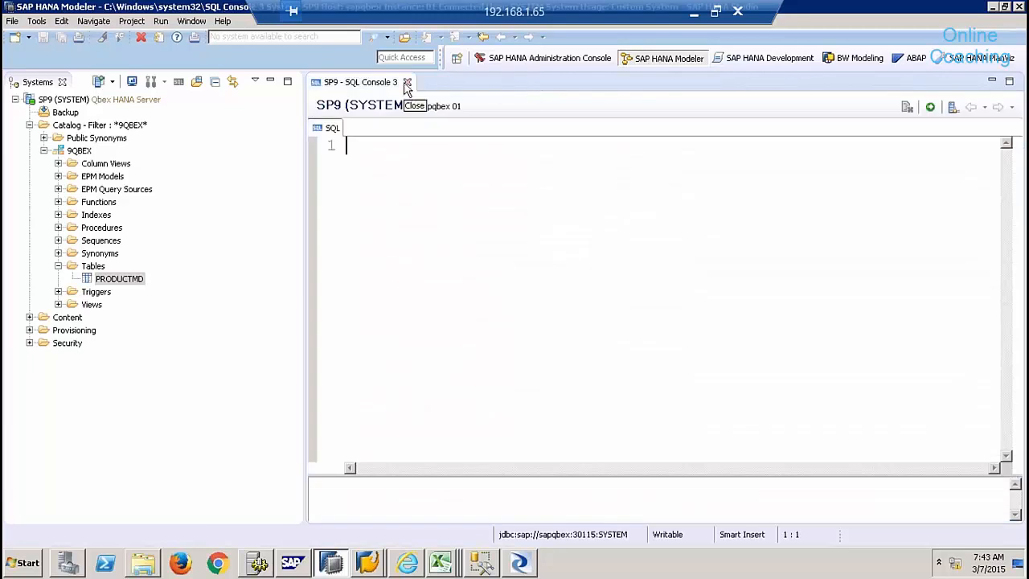
{"action": "left_click", "coordinate": [406, 84]}
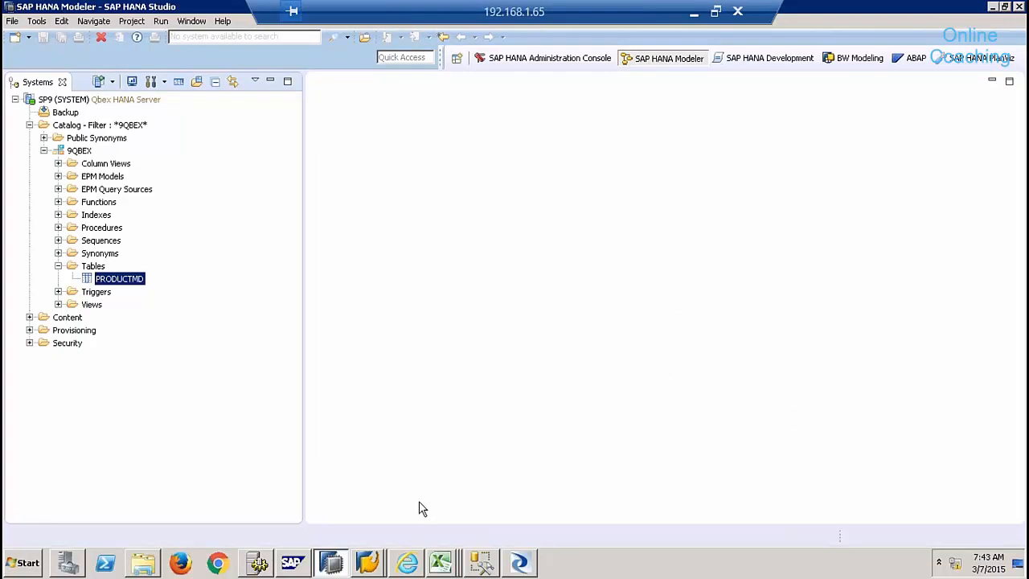
{"action": "left_click", "coordinate": [440, 561]}
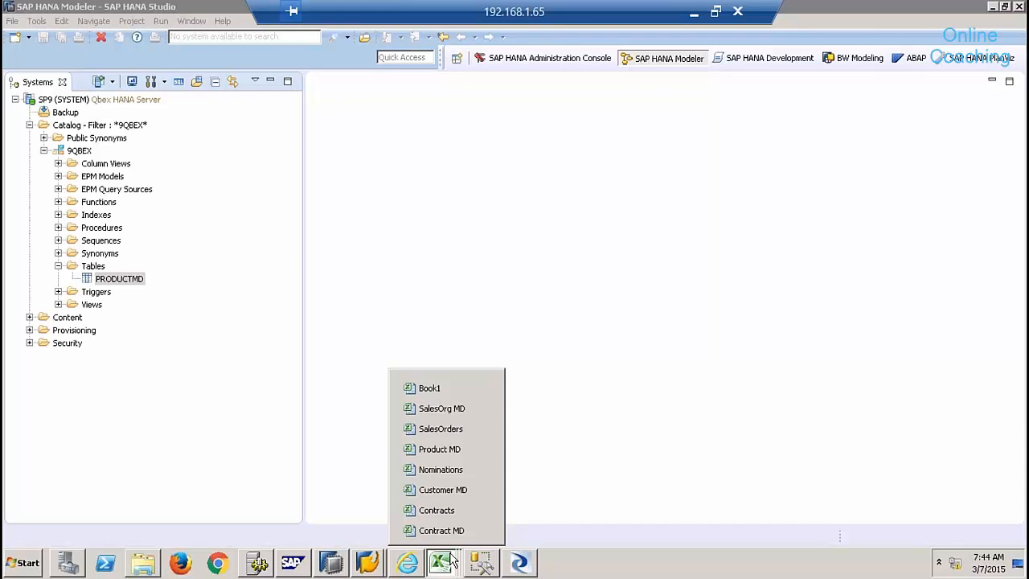
{"action": "left_click", "coordinate": [521, 562]}
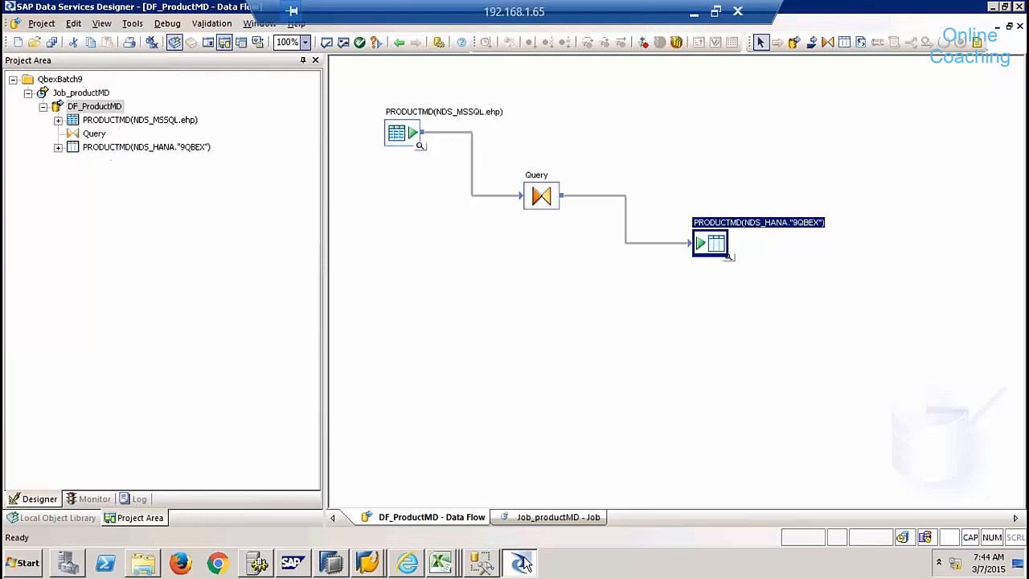
{"action": "double_click", "coordinate": [540, 195]}
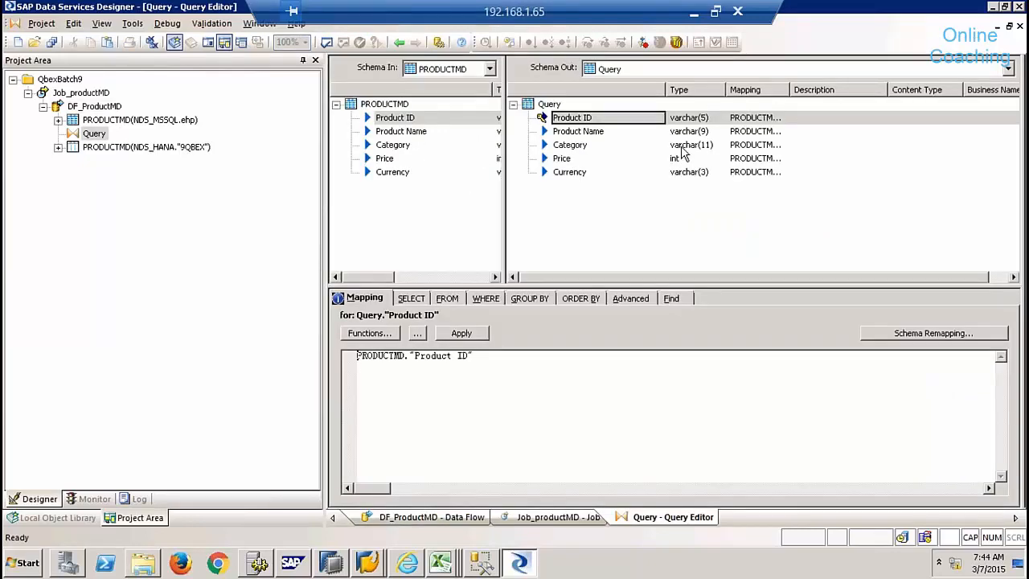
{"action": "left_click", "coordinate": [563, 149]}
{"action": "right_click", "coordinate": [563, 149]}
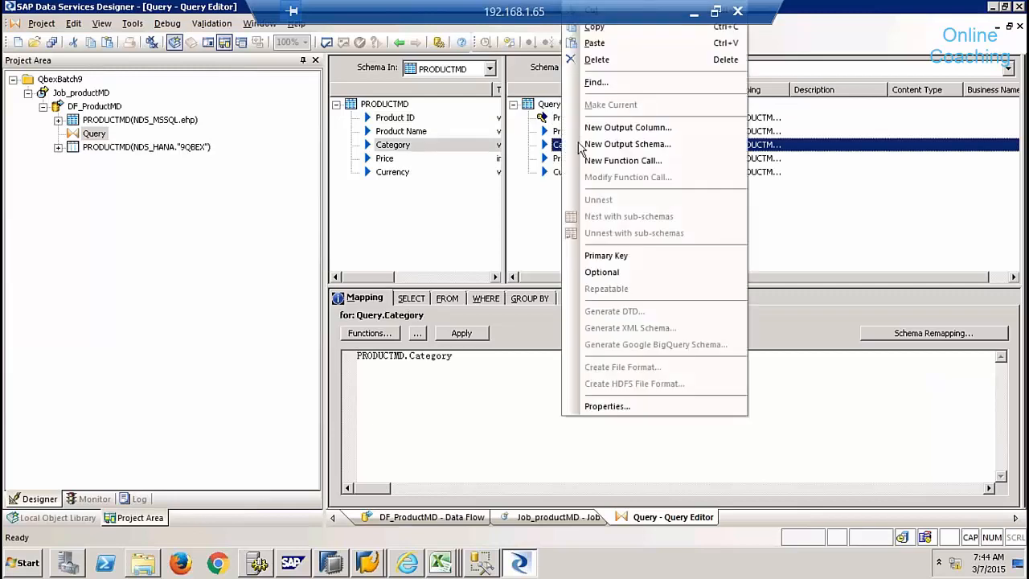
{"action": "left_click", "coordinate": [614, 405]}
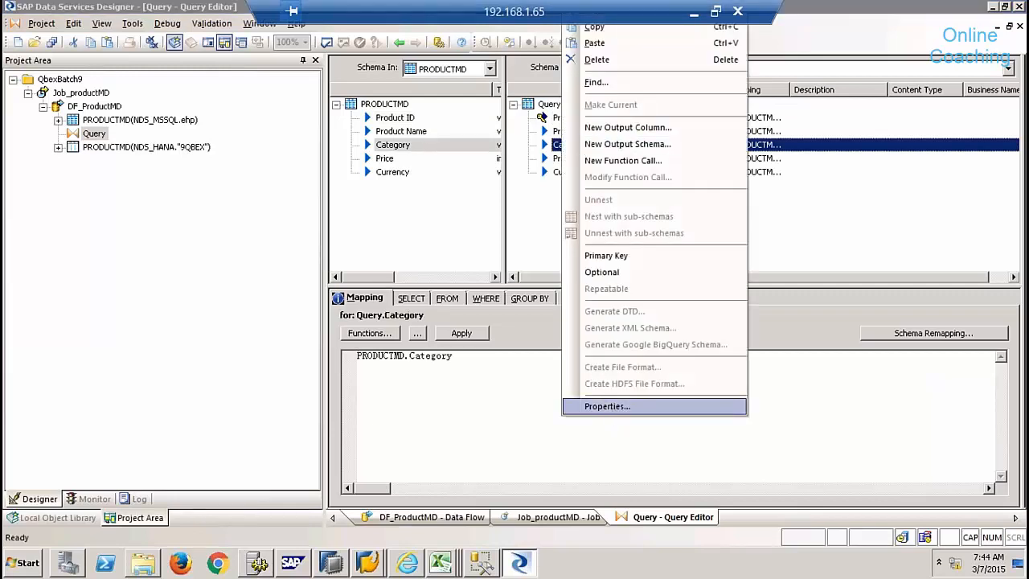
{"action": "left_click", "coordinate": [489, 185]}
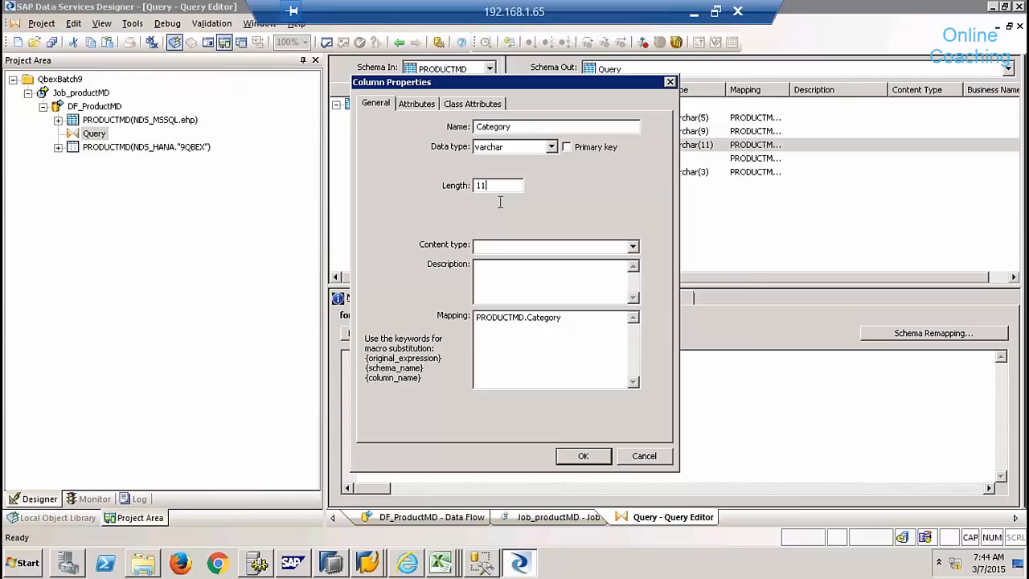
{"action": "left_click", "coordinate": [641, 460]}
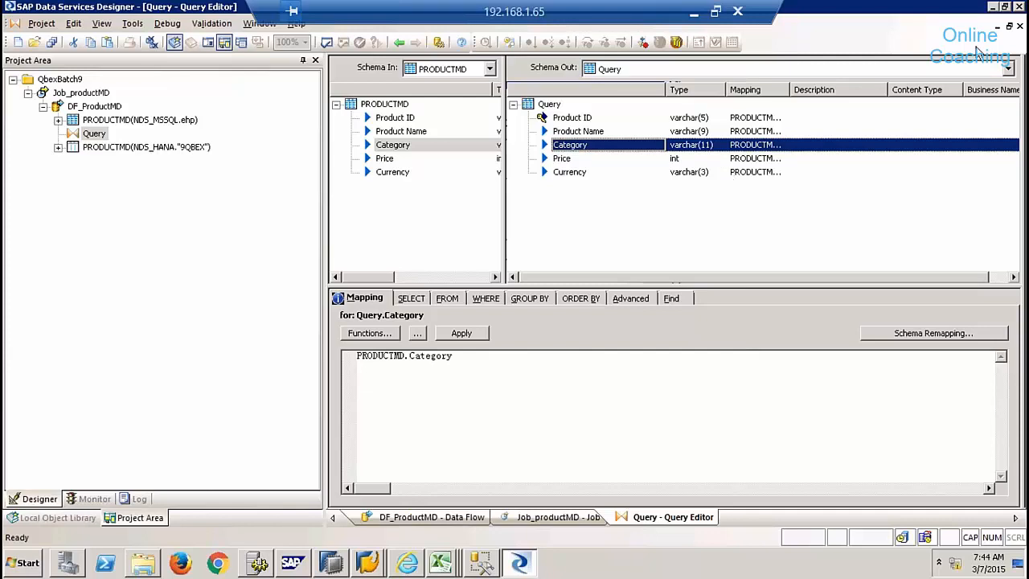
{"action": "left_click", "coordinate": [1019, 27]}
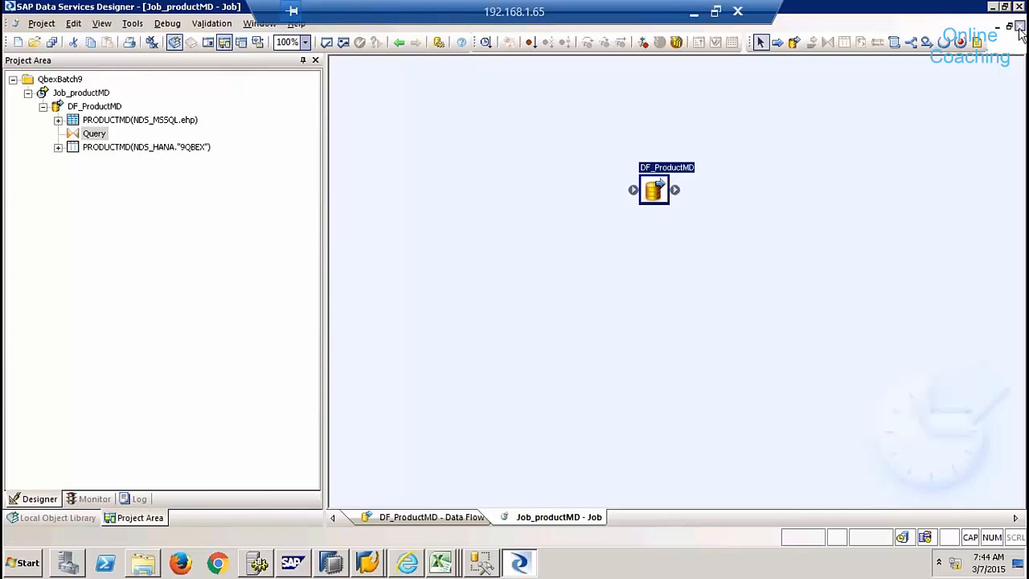
{"action": "double_click", "coordinate": [658, 191]}
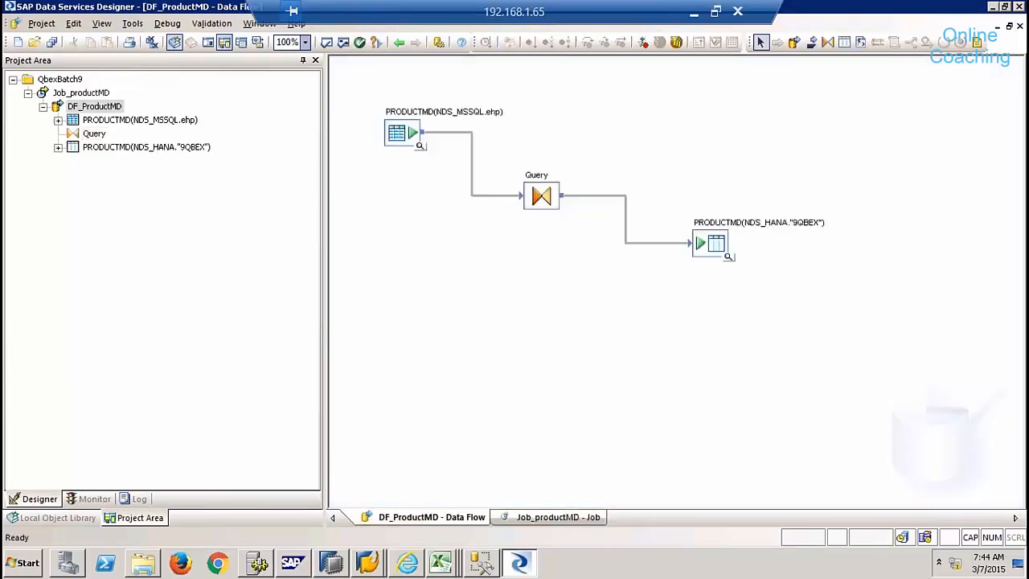
{"action": "left_click", "coordinate": [332, 567]}
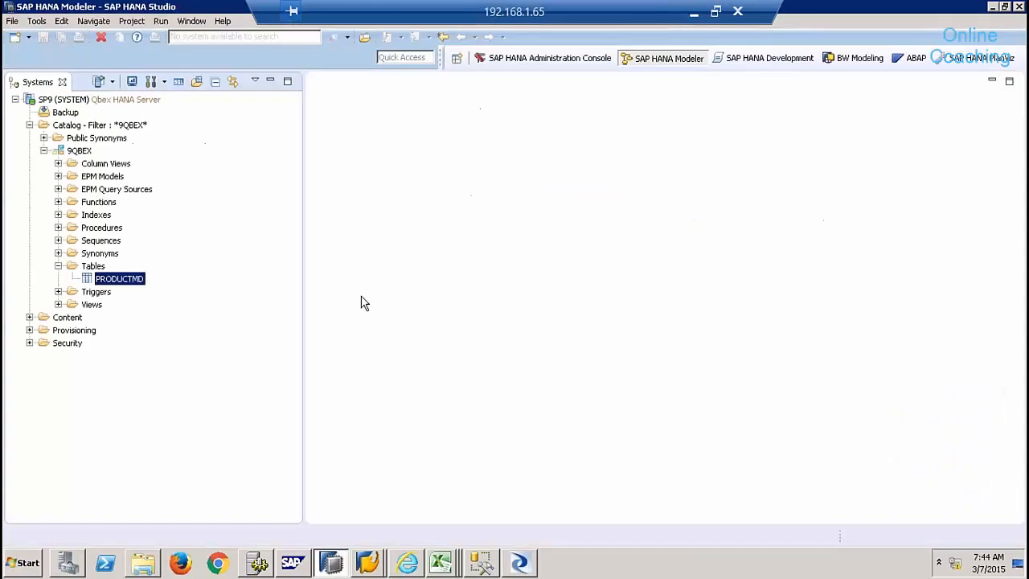
- Open the PRODUCTMD table definition and check that CATEGORY is VARCHAR of length 11
{"action": "right_click", "coordinate": [126, 286]}
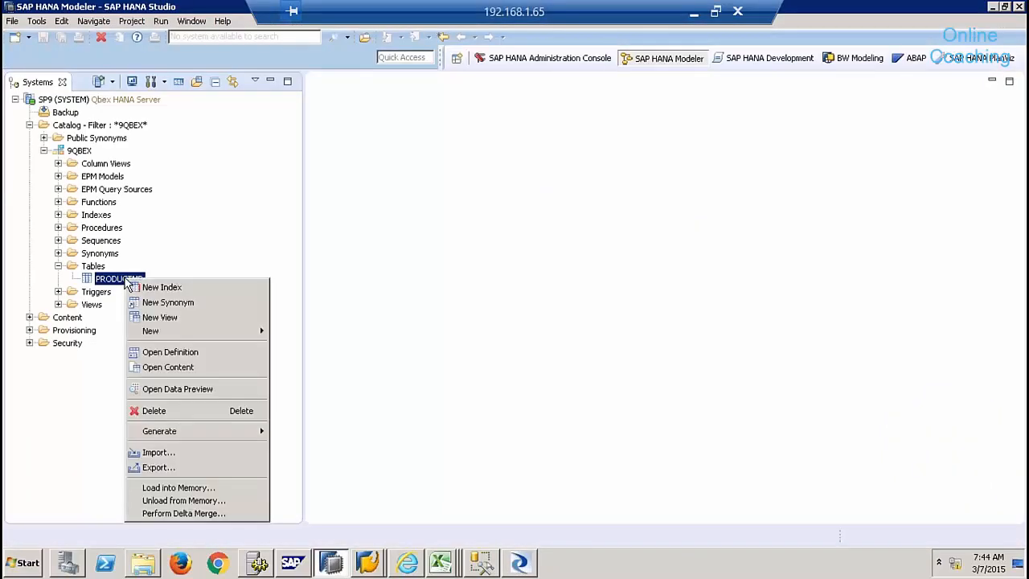
{"action": "left_click", "coordinate": [197, 351]}
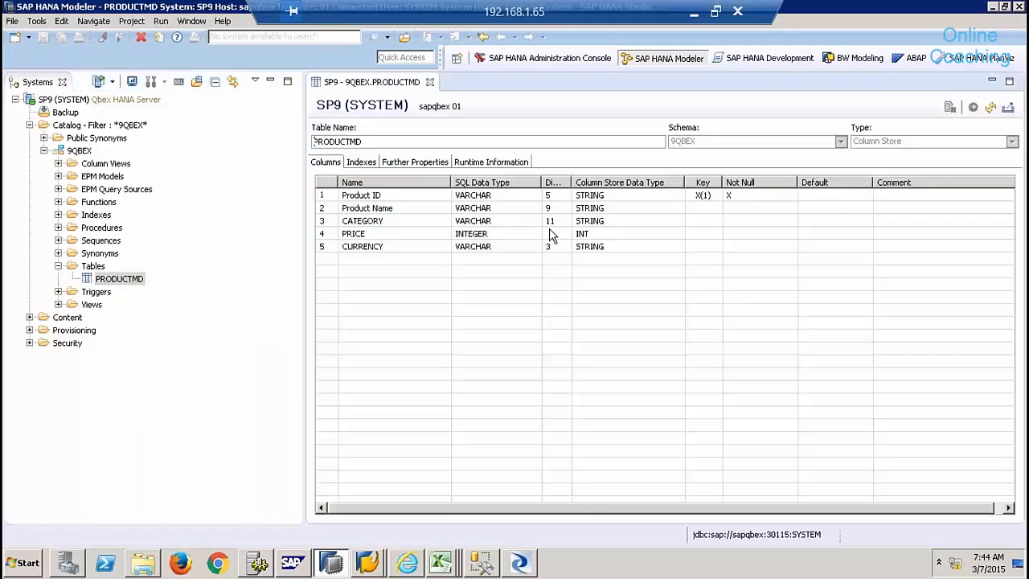
{"action": "left_click", "coordinate": [554, 221]}
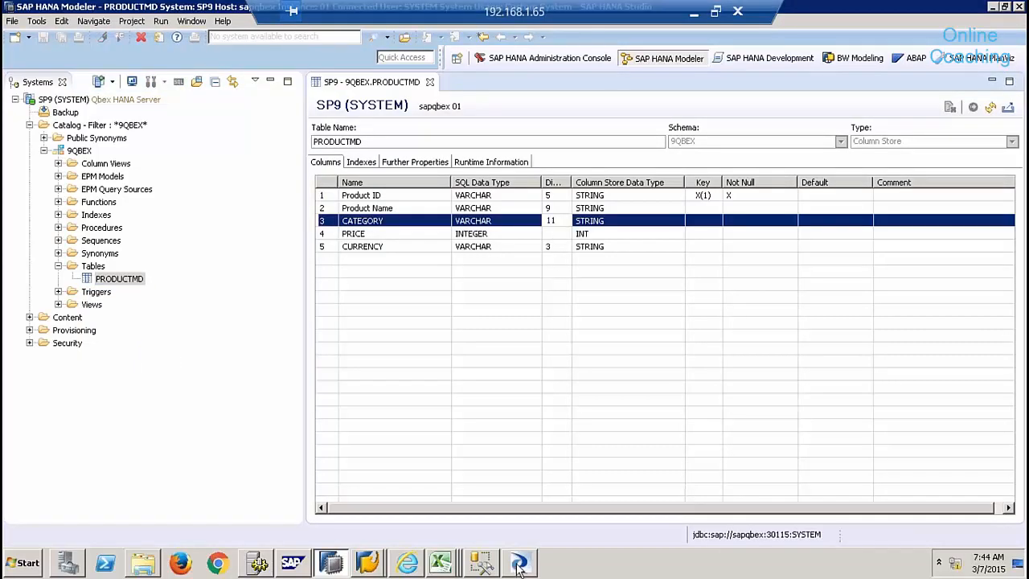
{"action": "left_click", "coordinate": [518, 565]}
- Change the Query's Category output column length from 11 to 15
{"action": "double_click", "coordinate": [540, 196]}
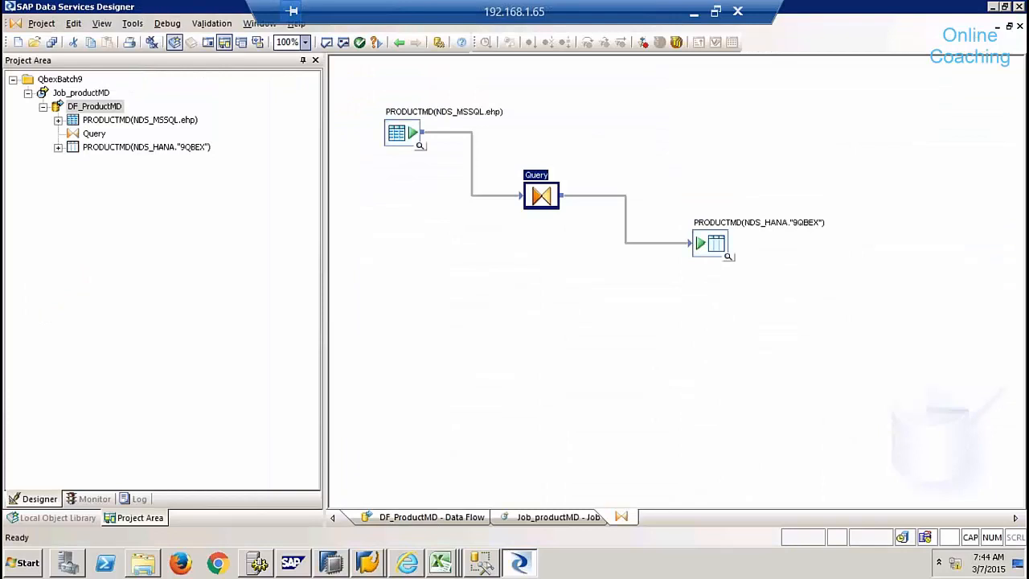
{"action": "left_click", "coordinate": [568, 144]}
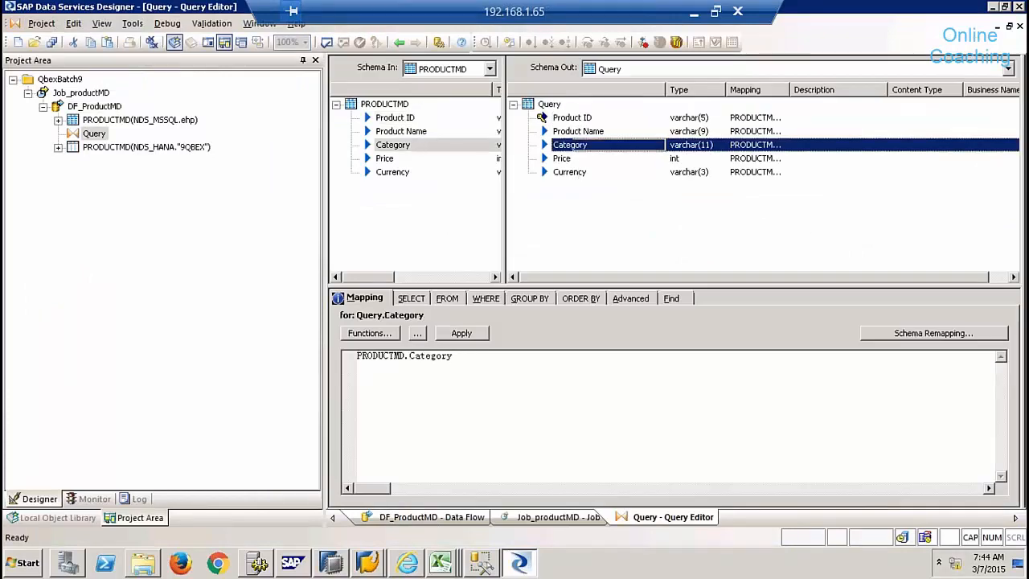
{"action": "right_click", "coordinate": [573, 145]}
{"action": "left_click", "coordinate": [618, 408]}
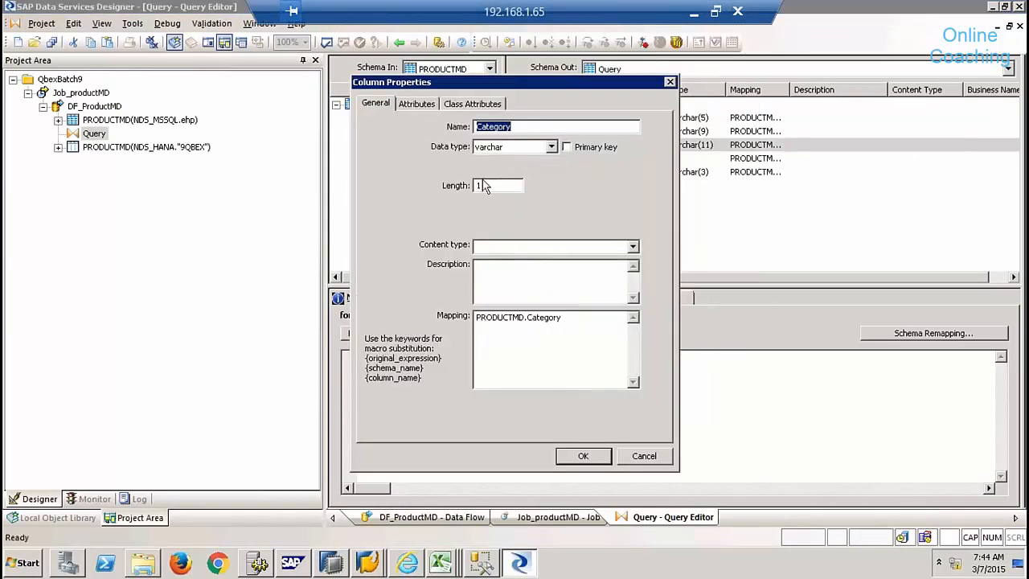
{"action": "left_click", "coordinate": [488, 185]}
{"action": "key", "text": "BackSpace"}
{"action": "type", "text": "5"}
{"action": "left_click", "coordinate": [583, 456]}
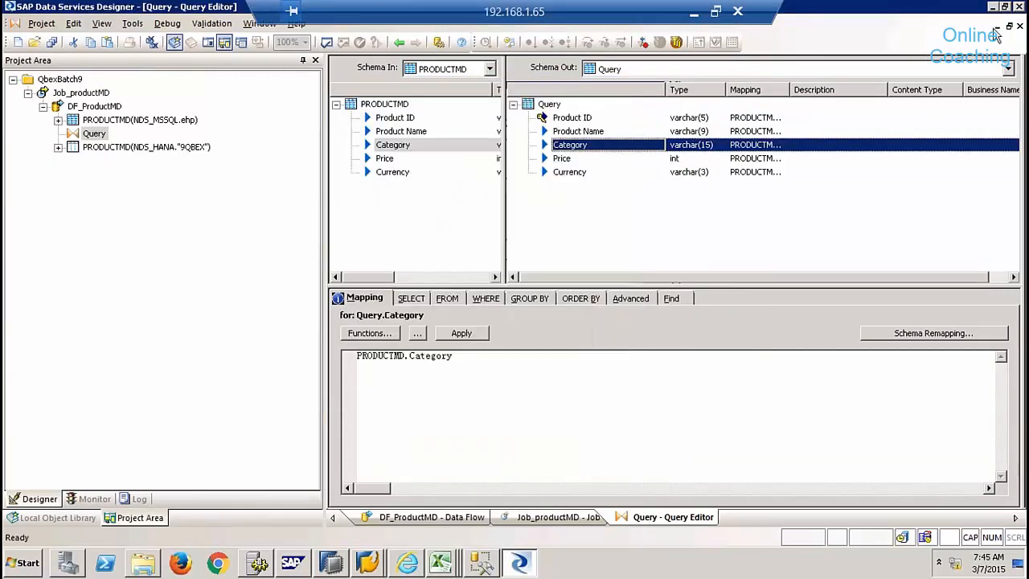
- Save all changes and execute Job_productMD again
{"action": "left_click", "coordinate": [1018, 26]}
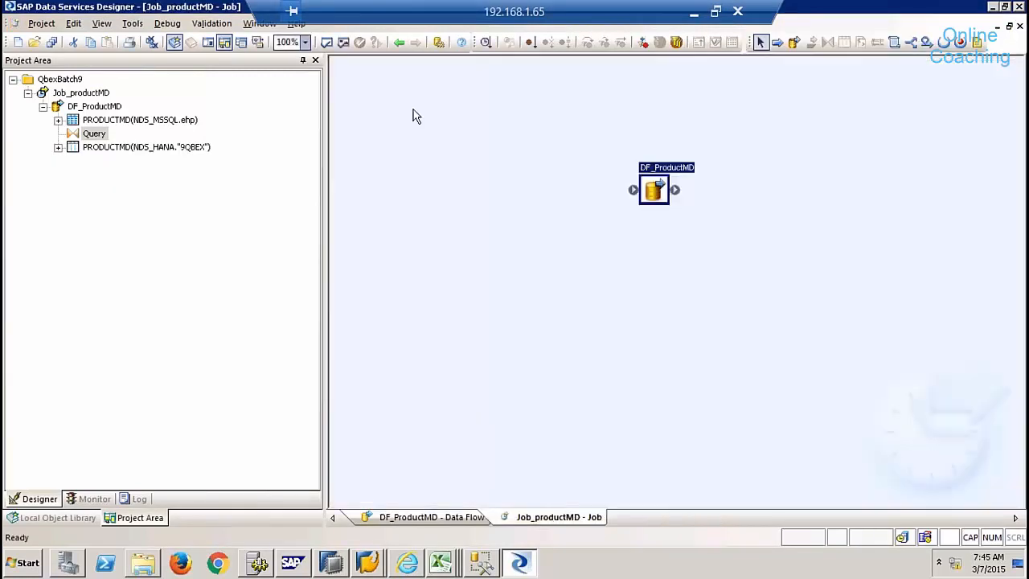
{"action": "right_click", "coordinate": [104, 93]}
{"action": "left_click", "coordinate": [144, 102]}
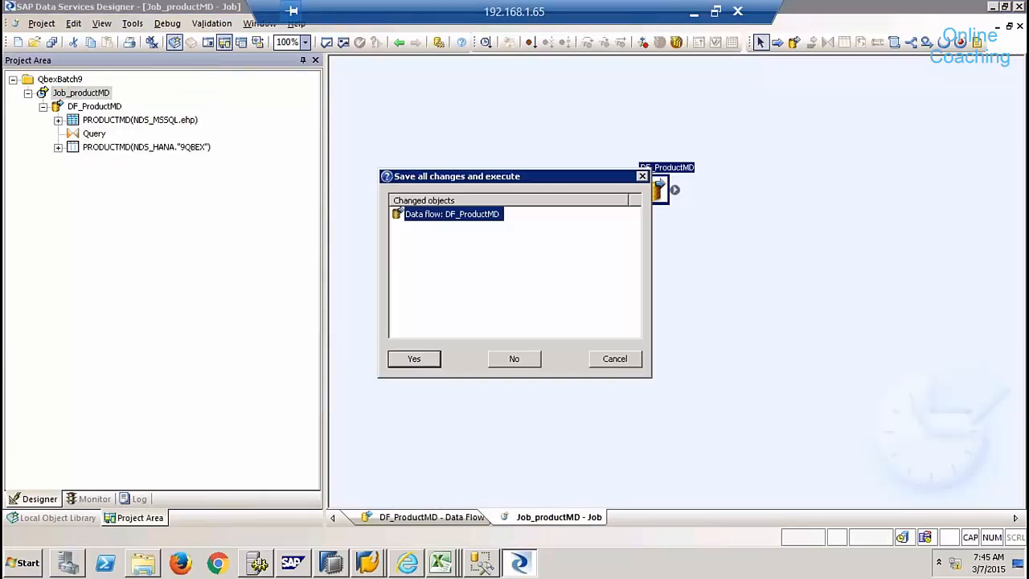
{"action": "left_click", "coordinate": [415, 363]}
{"action": "left_click", "coordinate": [597, 460]}
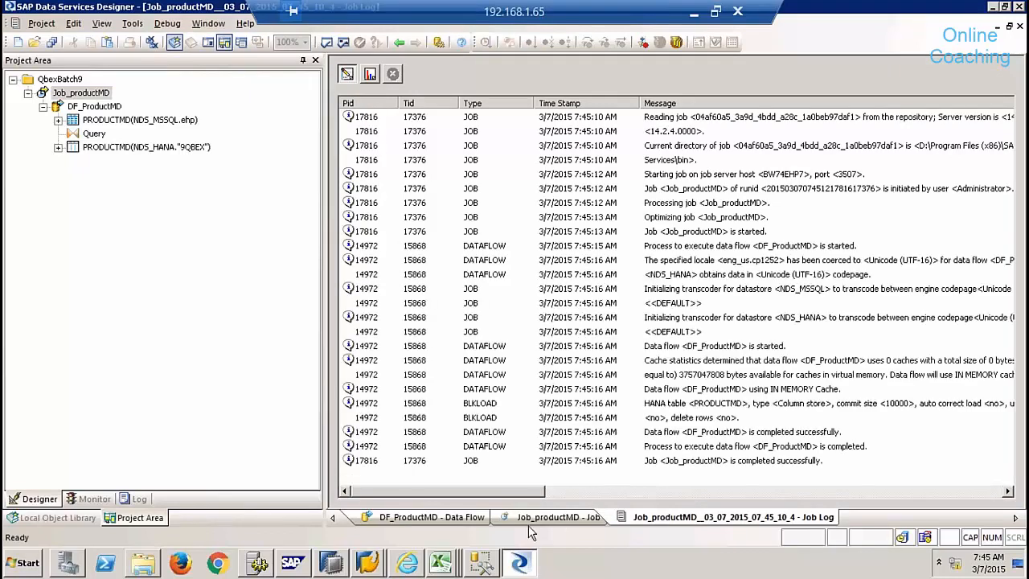
- Refresh the PRODUCTMD definition, confirm CATEGORY now has length 15, and close the definition
{"action": "left_click", "coordinate": [332, 563]}
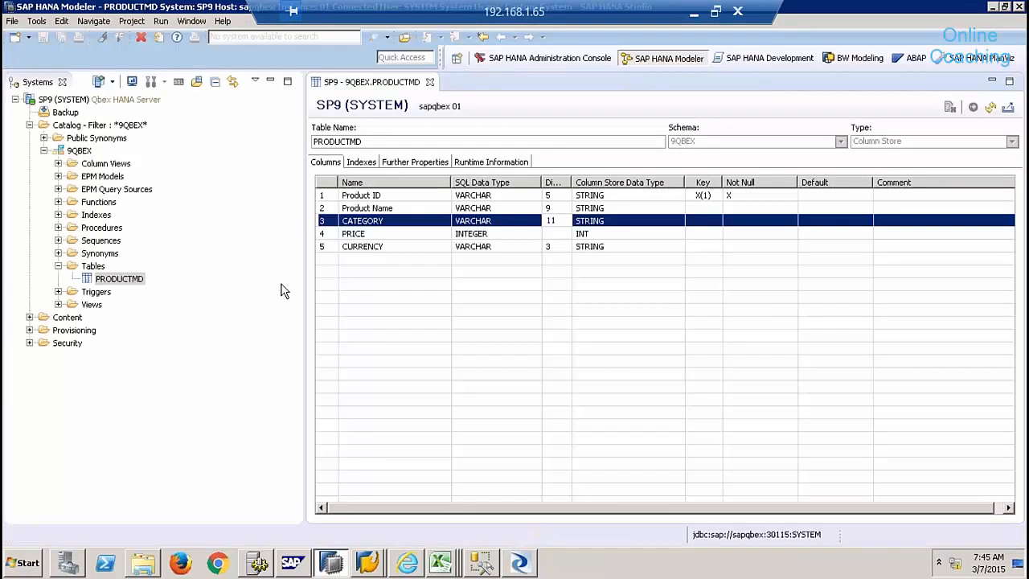
{"action": "left_click", "coordinate": [990, 107]}
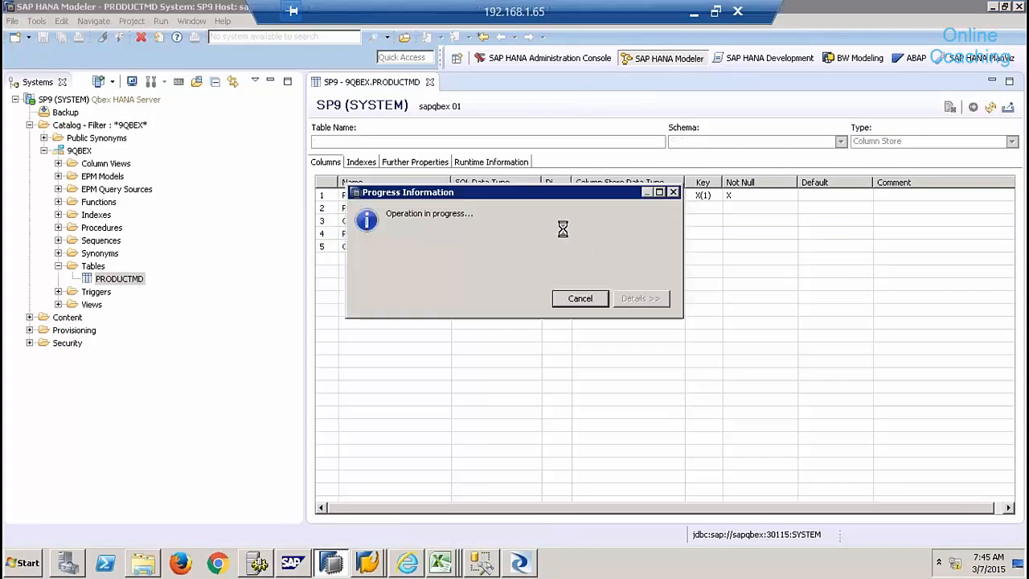
{"action": "left_click", "coordinate": [553, 222]}
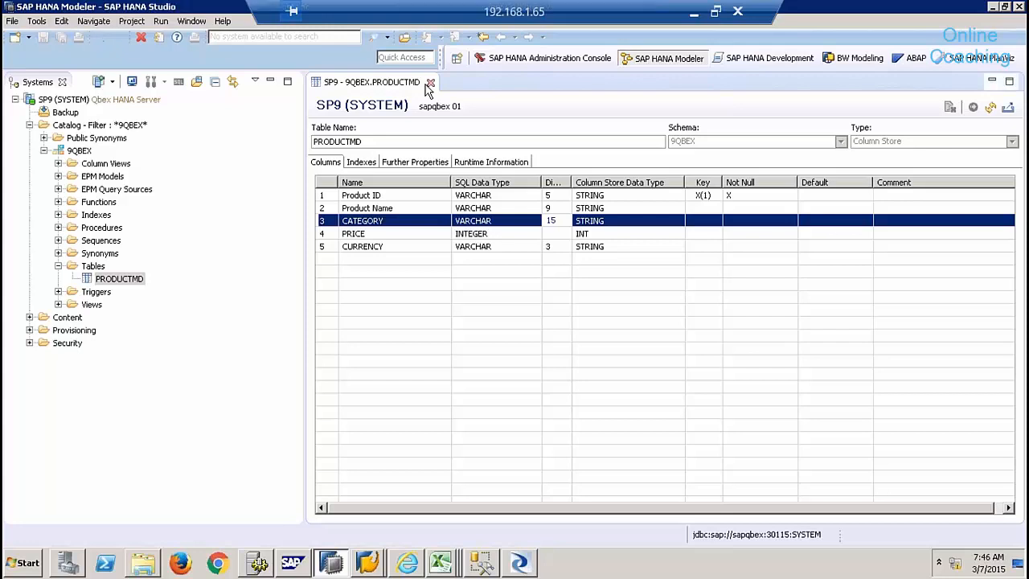
{"action": "left_click", "coordinate": [429, 83]}
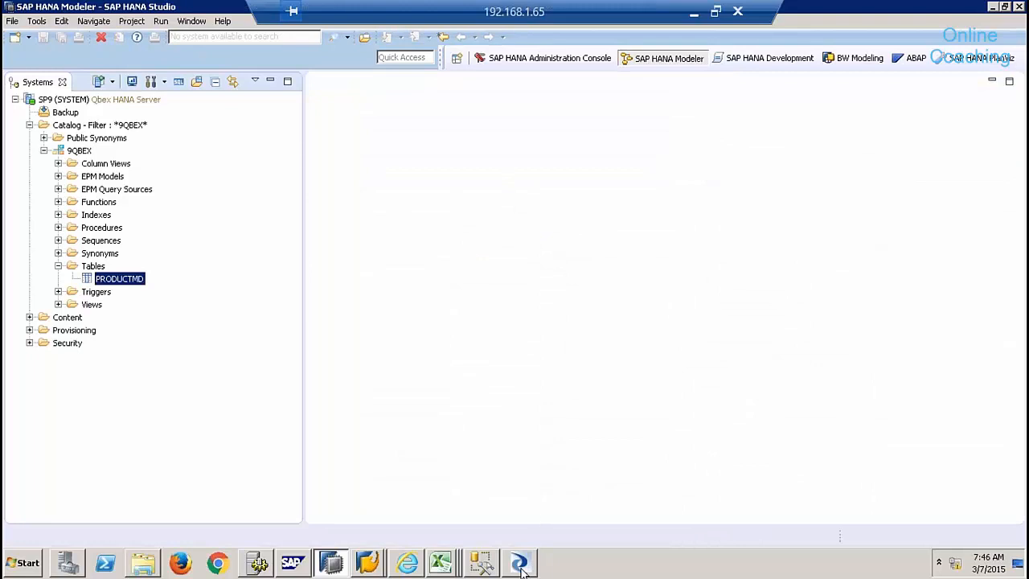
- Close the job log and open the Query editor in DF_ProductMD
{"action": "left_click", "coordinate": [520, 563]}
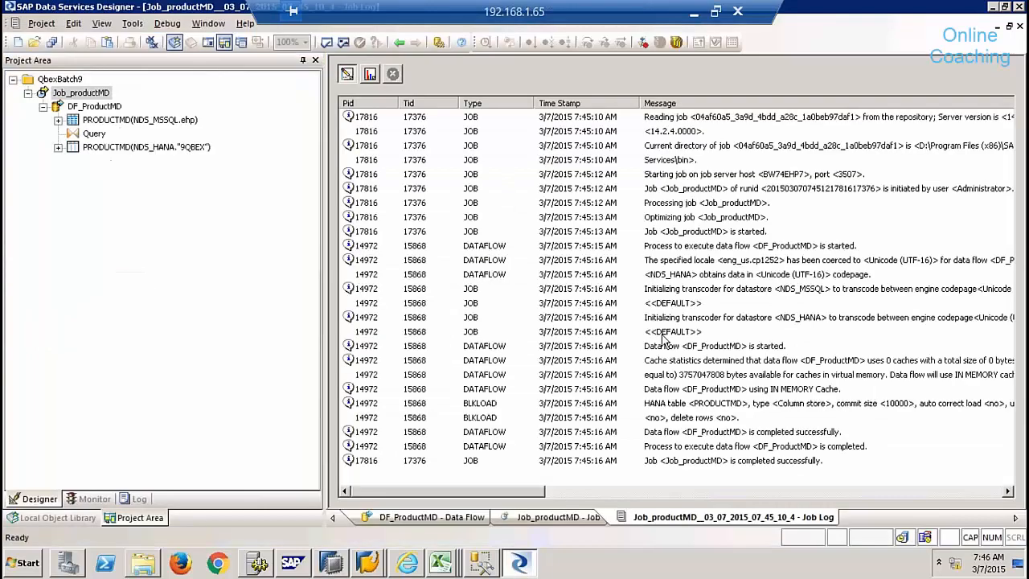
{"action": "left_click", "coordinate": [1019, 26]}
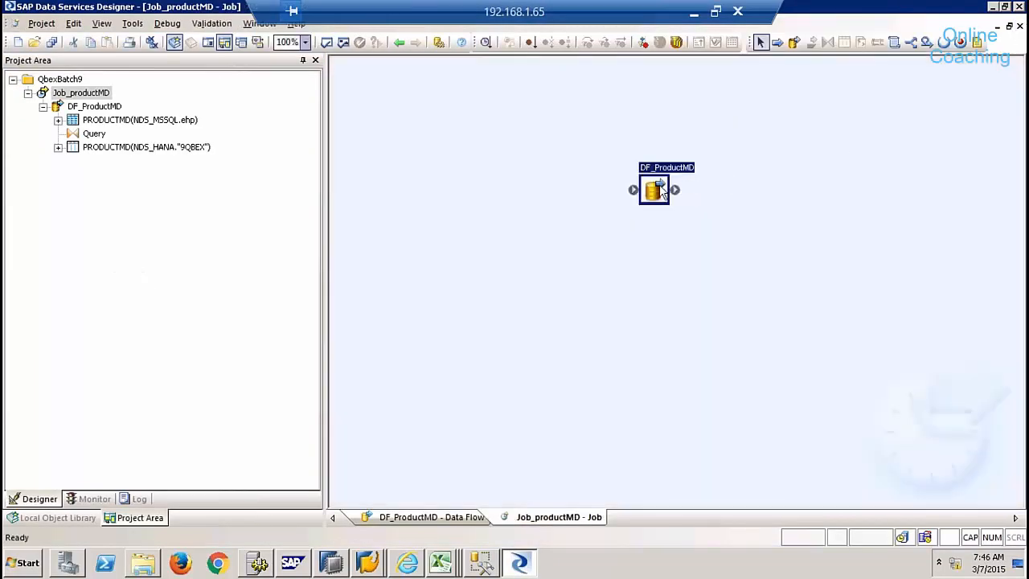
{"action": "double_click", "coordinate": [655, 192]}
{"action": "double_click", "coordinate": [537, 195]}
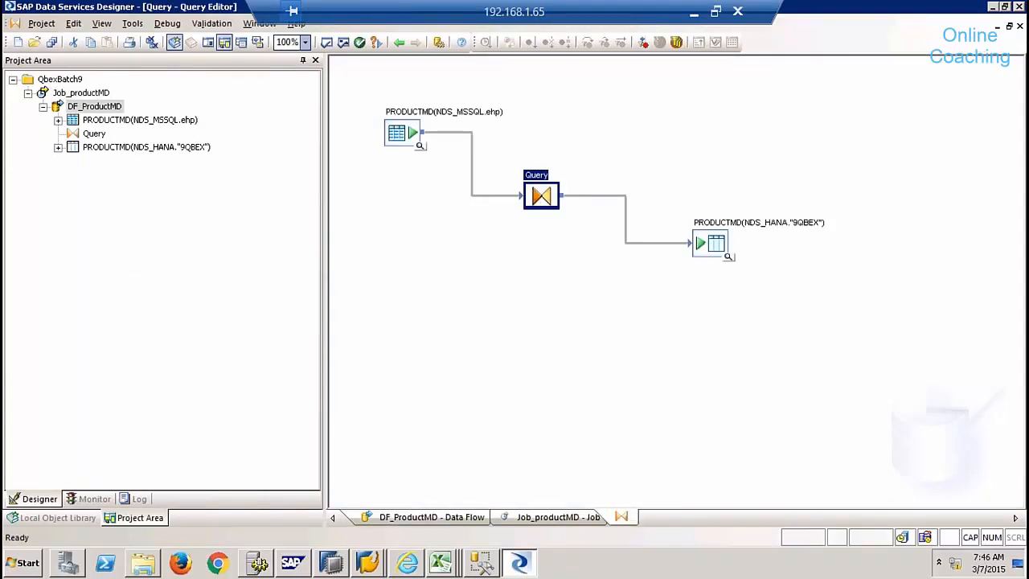
- Add a new Query output column INDICATOR with data type varchar(4)
{"action": "left_click", "coordinate": [547, 105]}
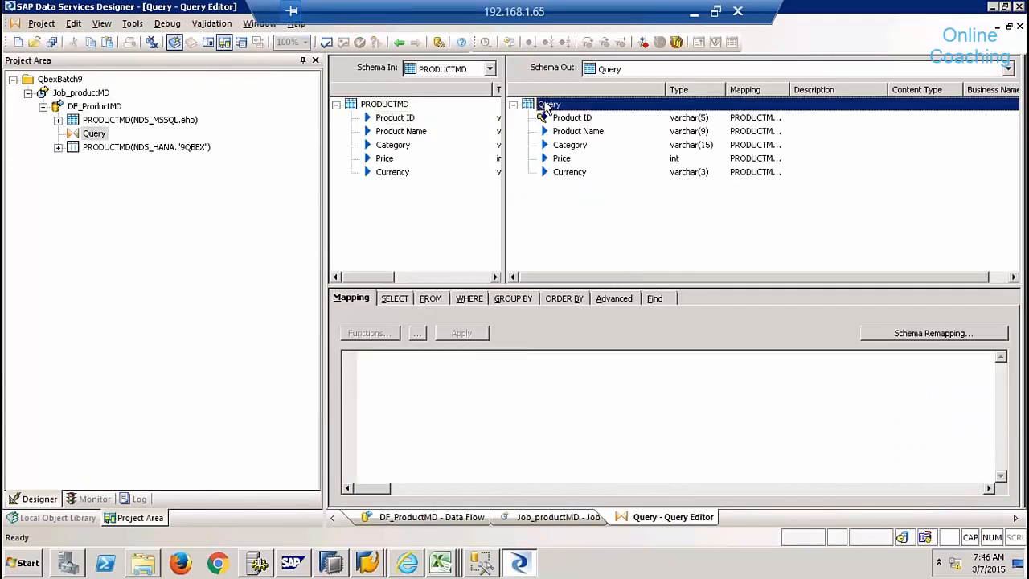
{"action": "right_click", "coordinate": [545, 105]}
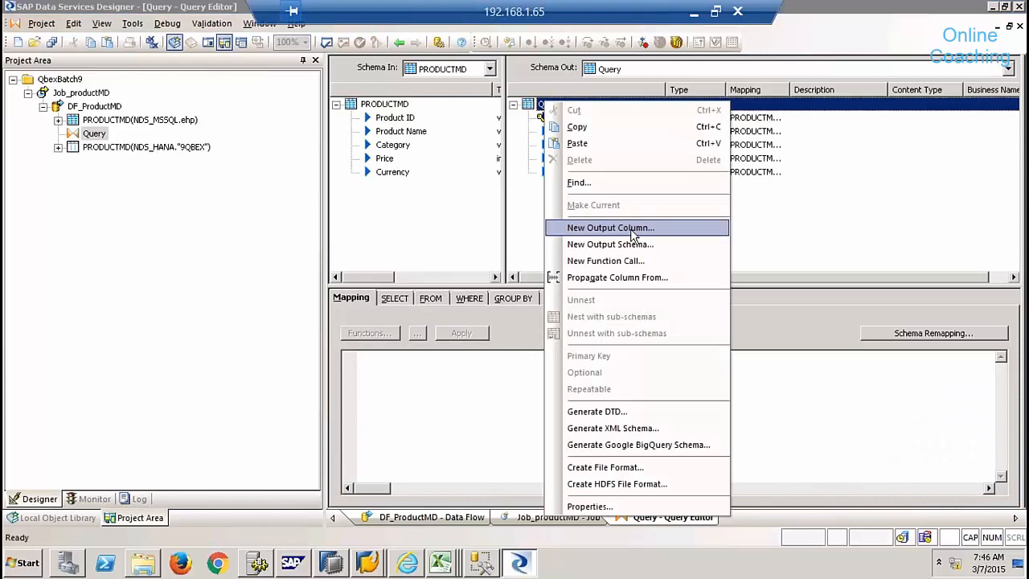
{"action": "left_click", "coordinate": [611, 227]}
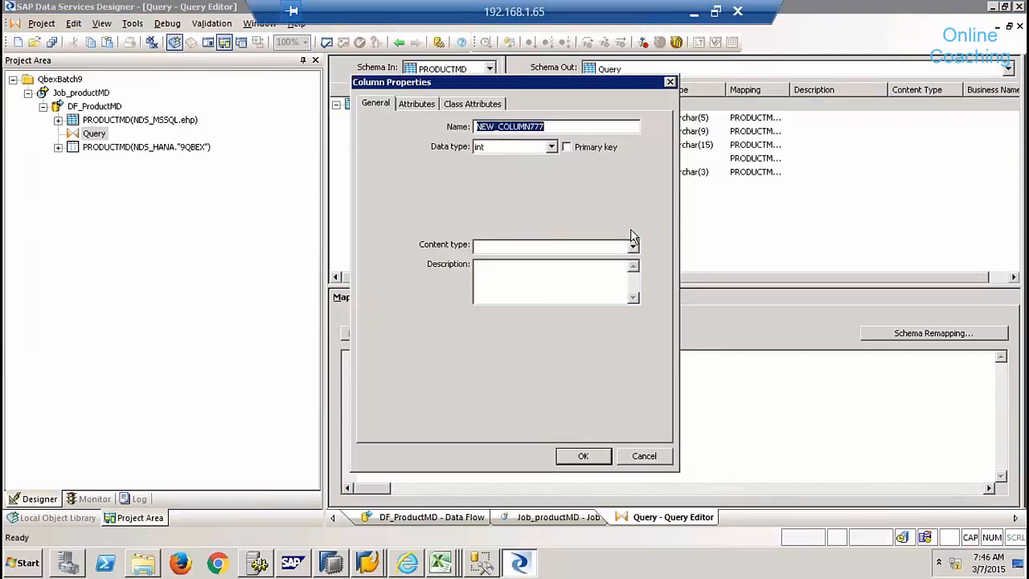
{"action": "type", "text": "INDICATO"}
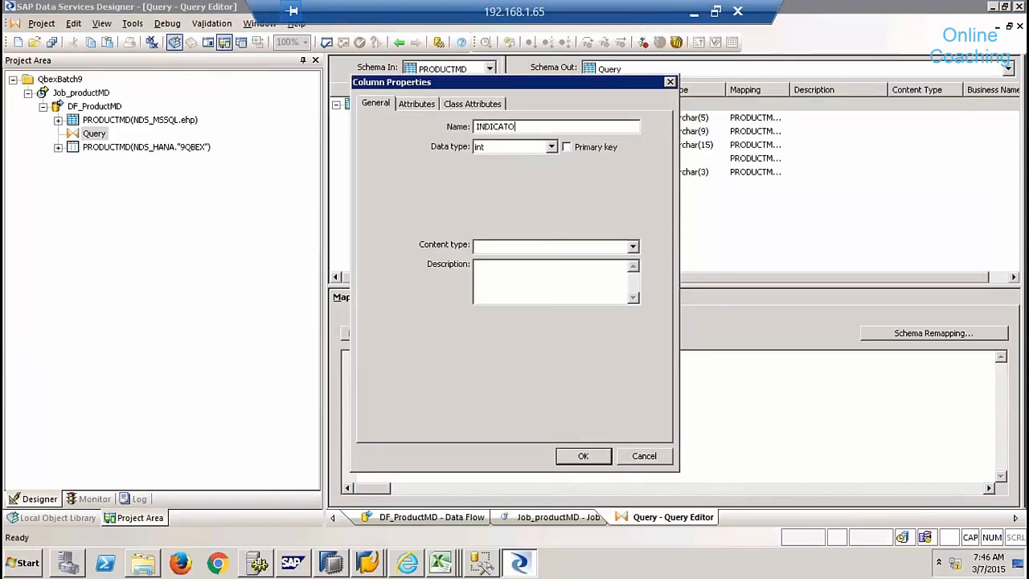
{"action": "type", "text": "R"}
{"action": "key", "text": "Tab"}
{"action": "key", "text": "v"}
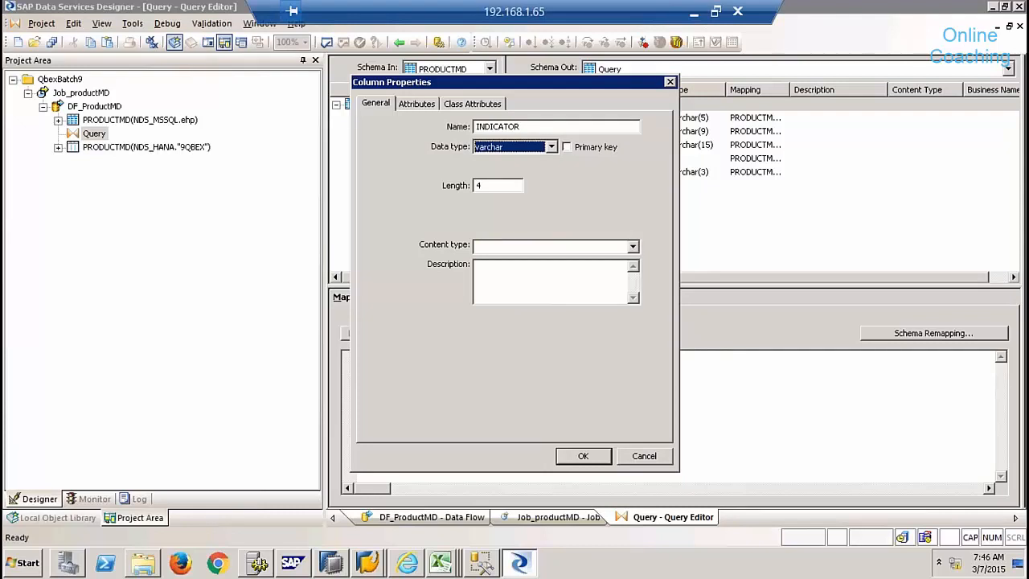
{"action": "key", "text": "Tab"}
{"action": "key", "text": "Tab"}
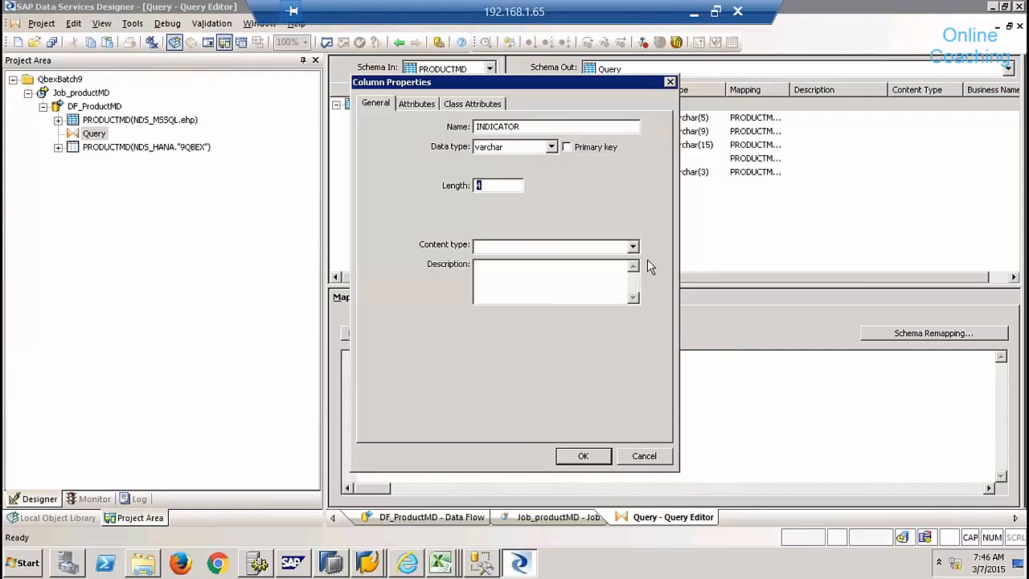
{"action": "left_click", "coordinate": [585, 456]}
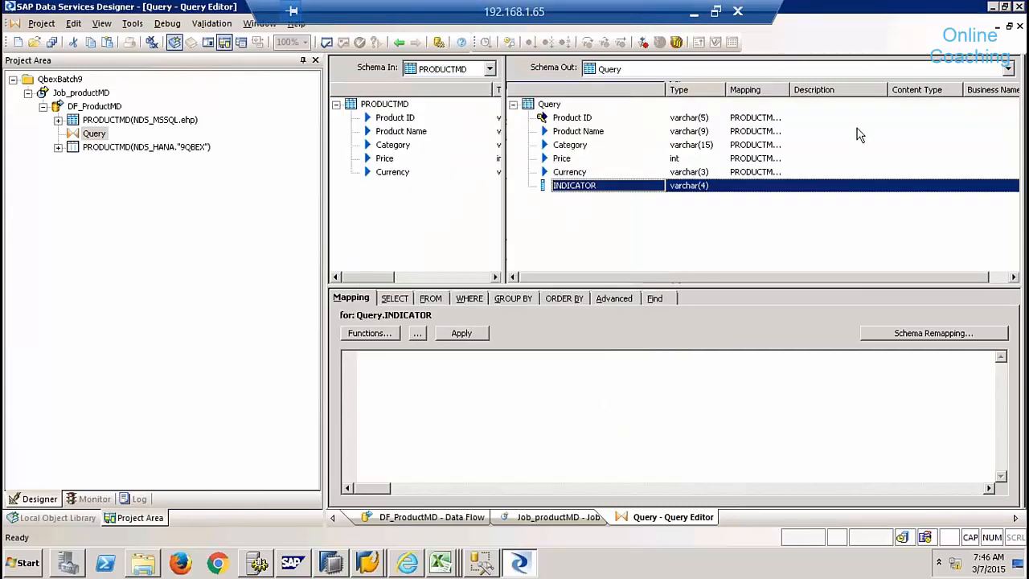
- Map INDICATOR to the constant 'Yes' and apply the mapping
{"action": "left_click", "coordinate": [592, 184]}
{"action": "left_click", "coordinate": [405, 377]}
{"action": "type", "text": "'"}
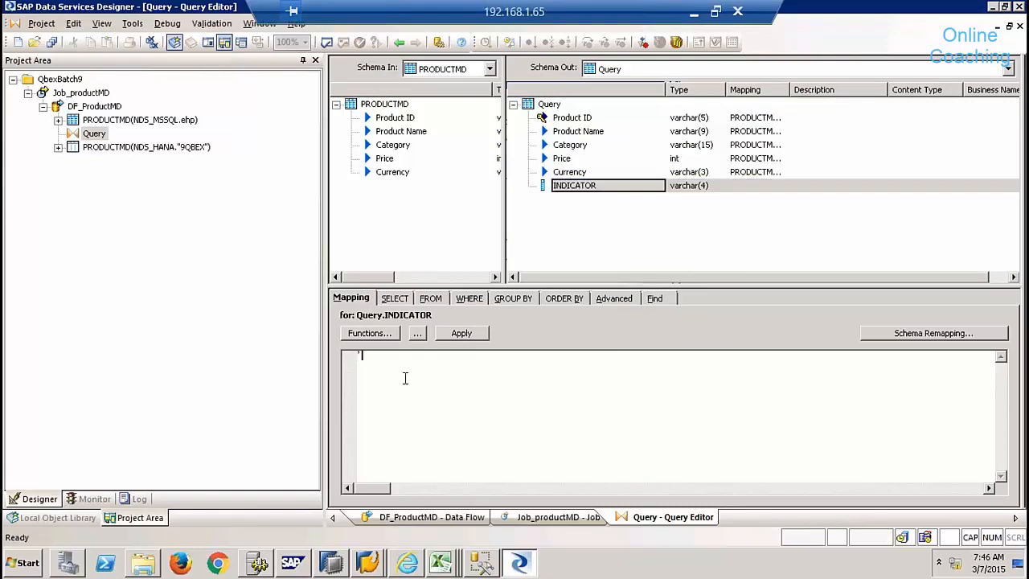
{"action": "type", "text": "Yes'"}
{"action": "left_click", "coordinate": [1018, 28]}
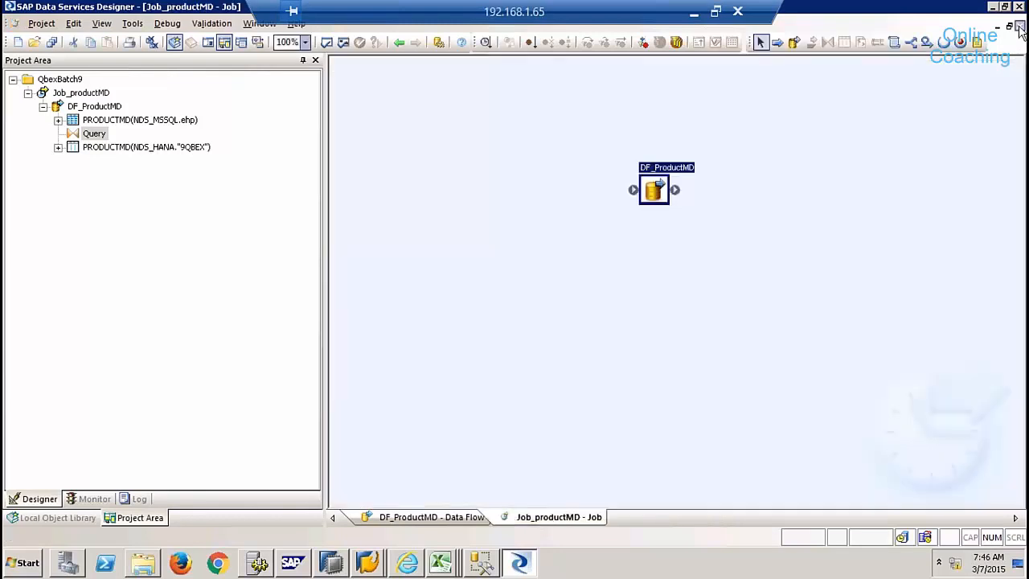
{"action": "left_click", "coordinate": [657, 188]}
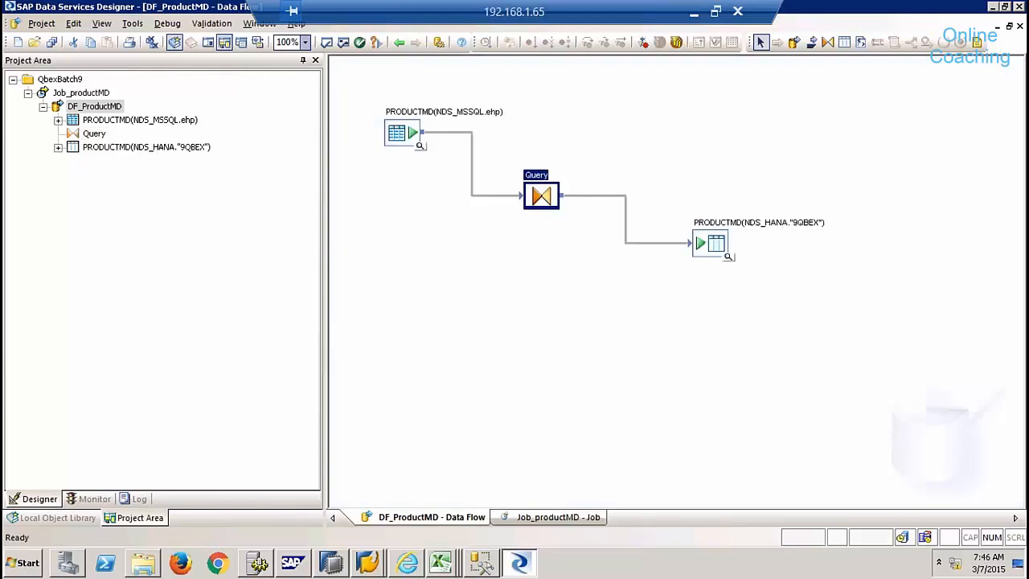
{"action": "double_click", "coordinate": [537, 199]}
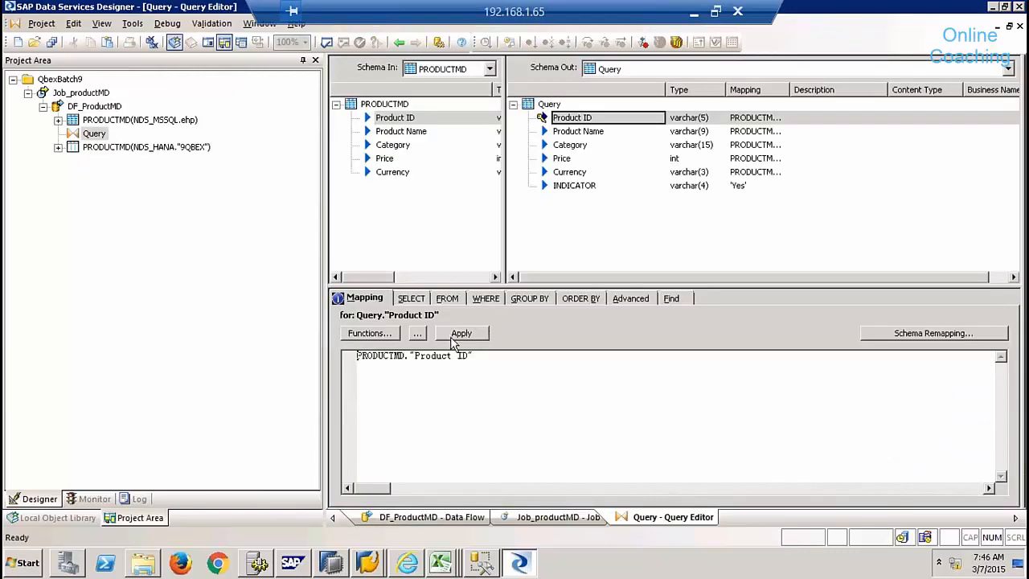
{"action": "left_click", "coordinate": [572, 186]}
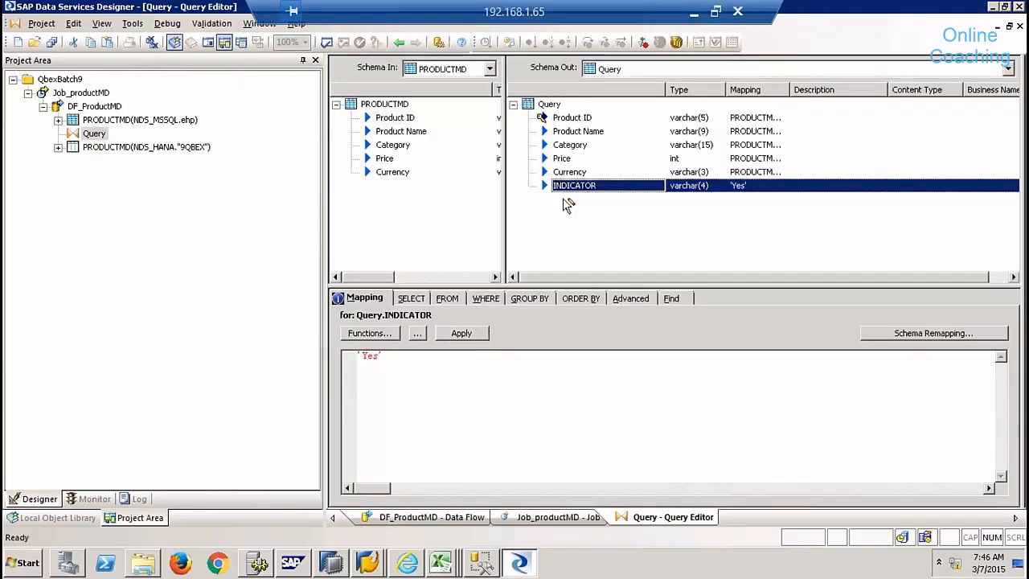
{"action": "left_click", "coordinate": [472, 332]}
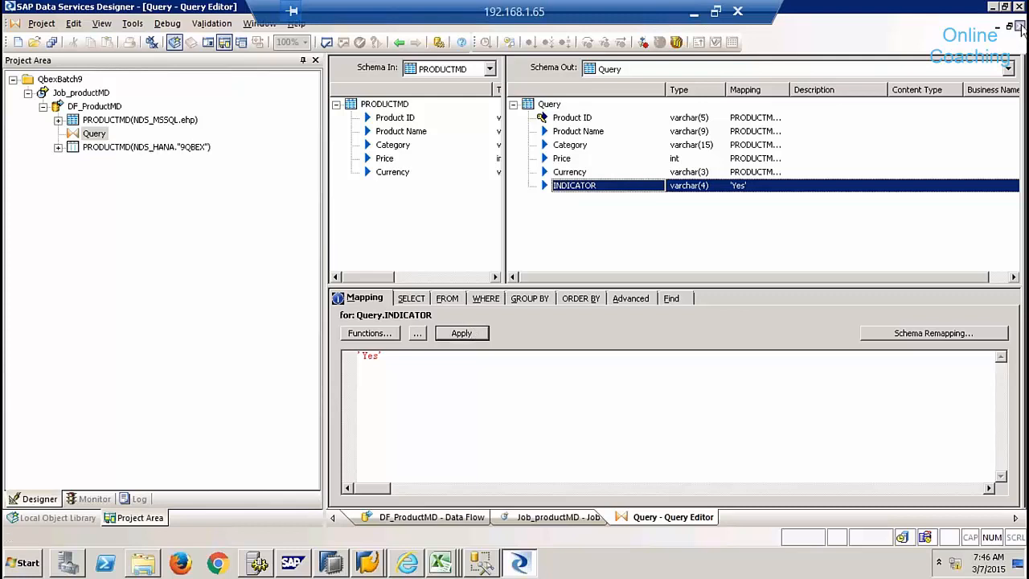
{"action": "left_click", "coordinate": [1019, 26]}
- Save all changes and execute Job_productMD with the default execution properties
{"action": "right_click", "coordinate": [89, 107]}
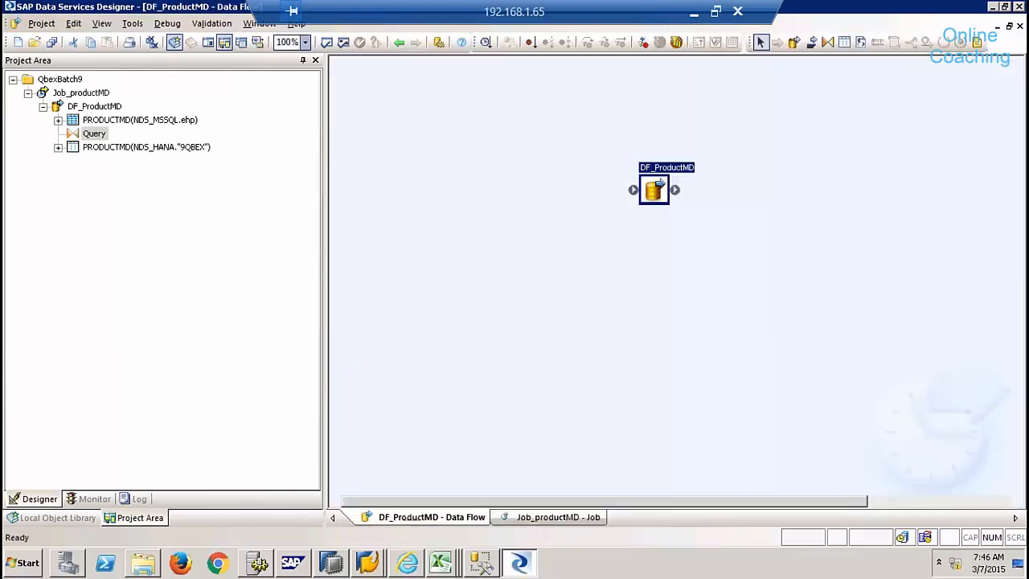
{"action": "right_click", "coordinate": [77, 93]}
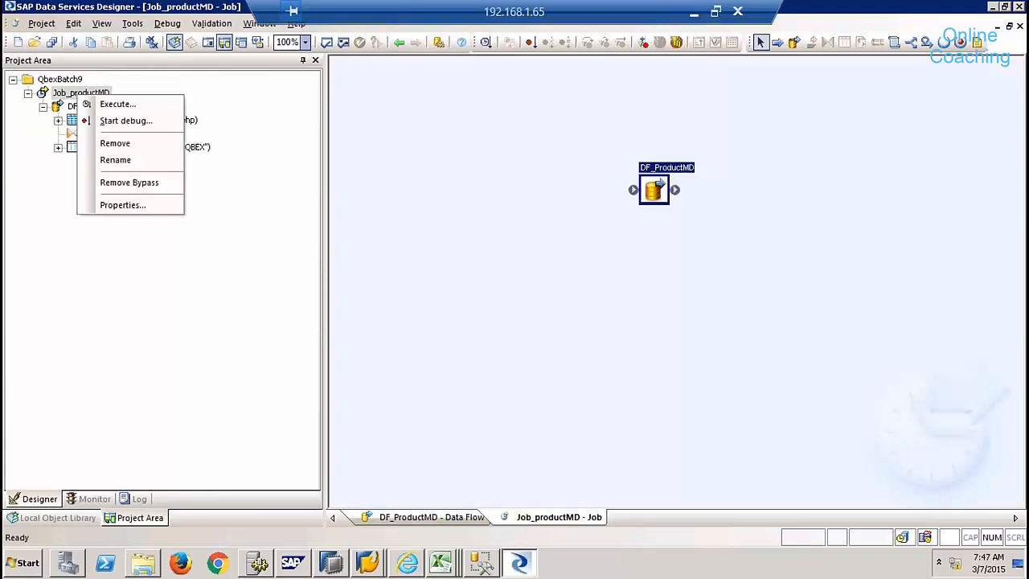
{"action": "left_click", "coordinate": [112, 104]}
{"action": "left_click", "coordinate": [414, 360]}
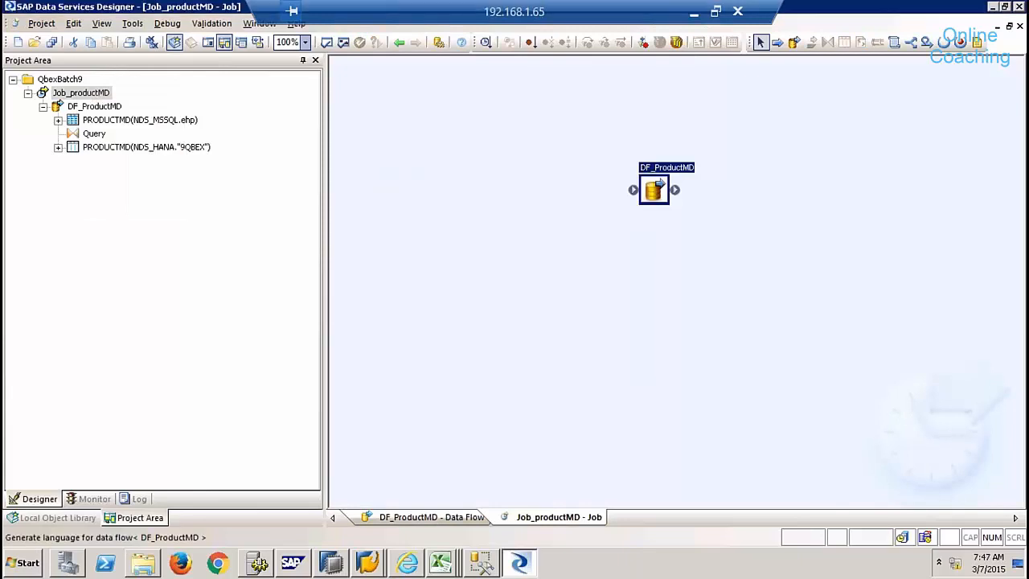
{"action": "left_click", "coordinate": [597, 458]}
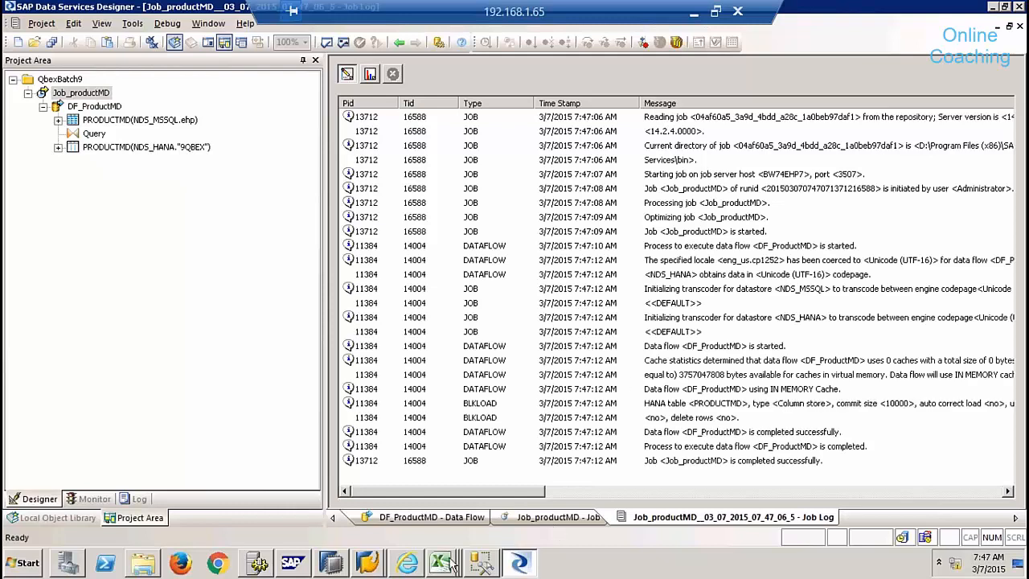
{"action": "left_click", "coordinate": [331, 563]}
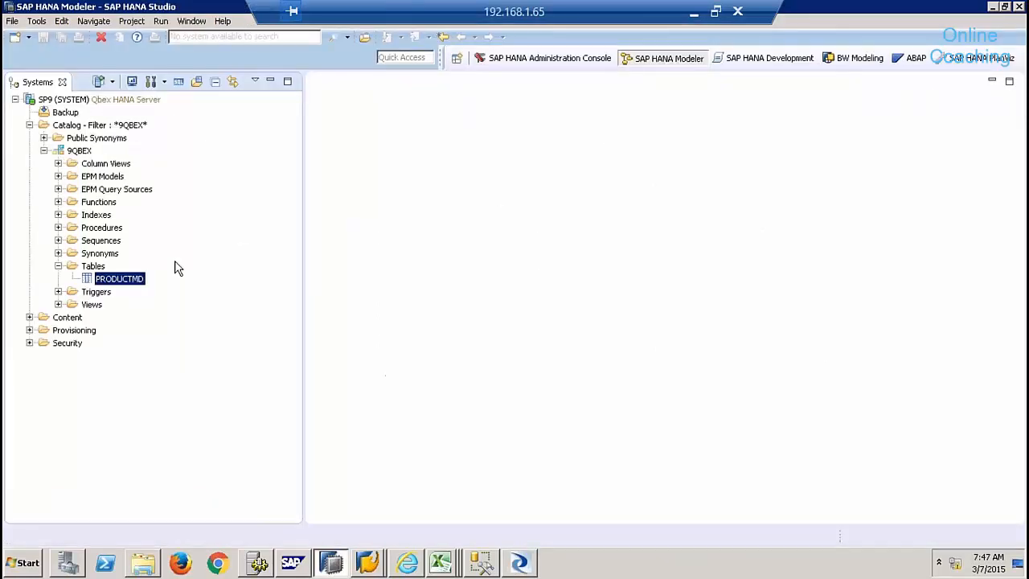
{"action": "left_click", "coordinate": [93, 268]}
{"action": "right_click", "coordinate": [94, 269]}
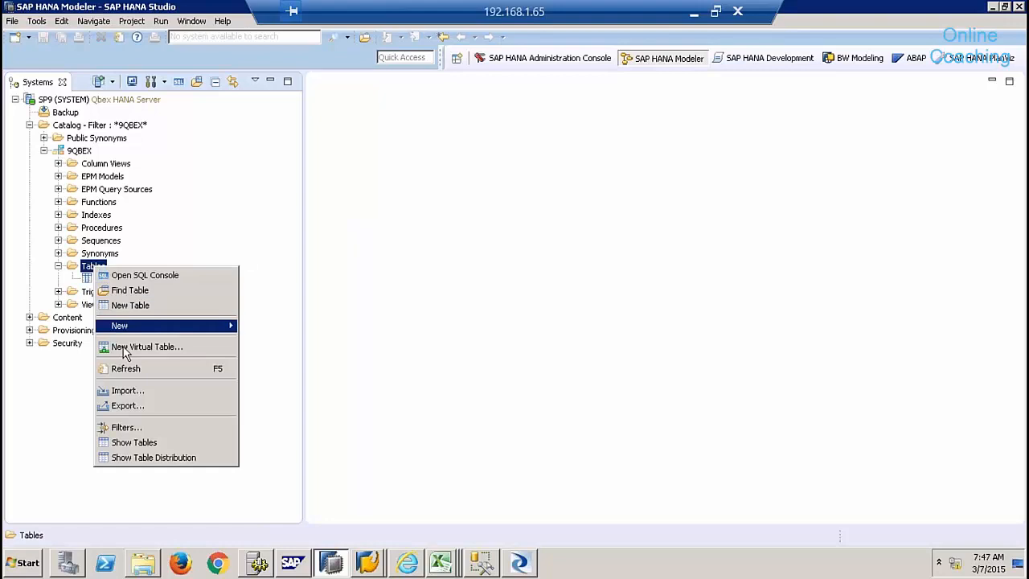
{"action": "left_click", "coordinate": [119, 368]}
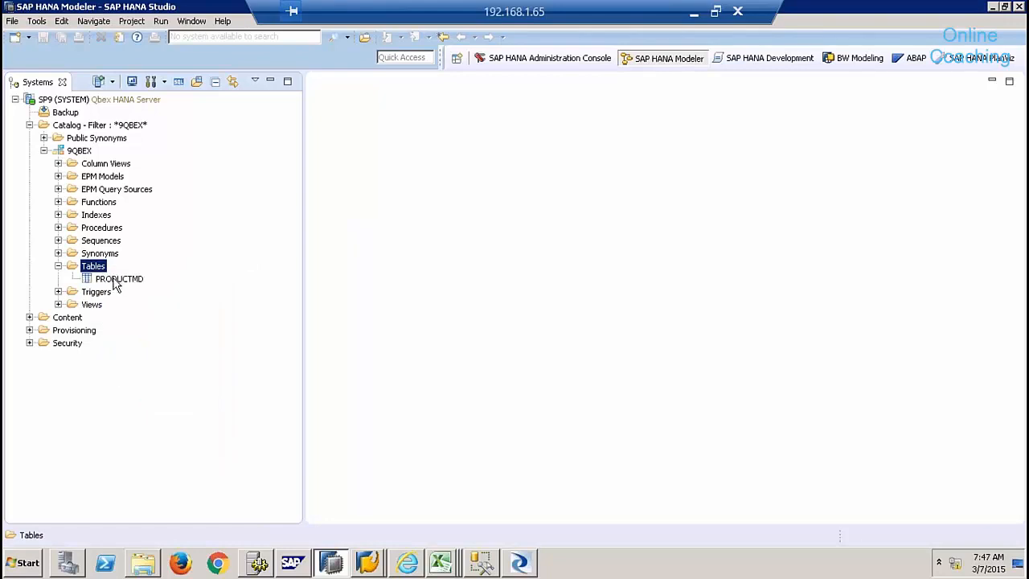
{"action": "left_click", "coordinate": [115, 279]}
{"action": "right_click", "coordinate": [115, 280]}
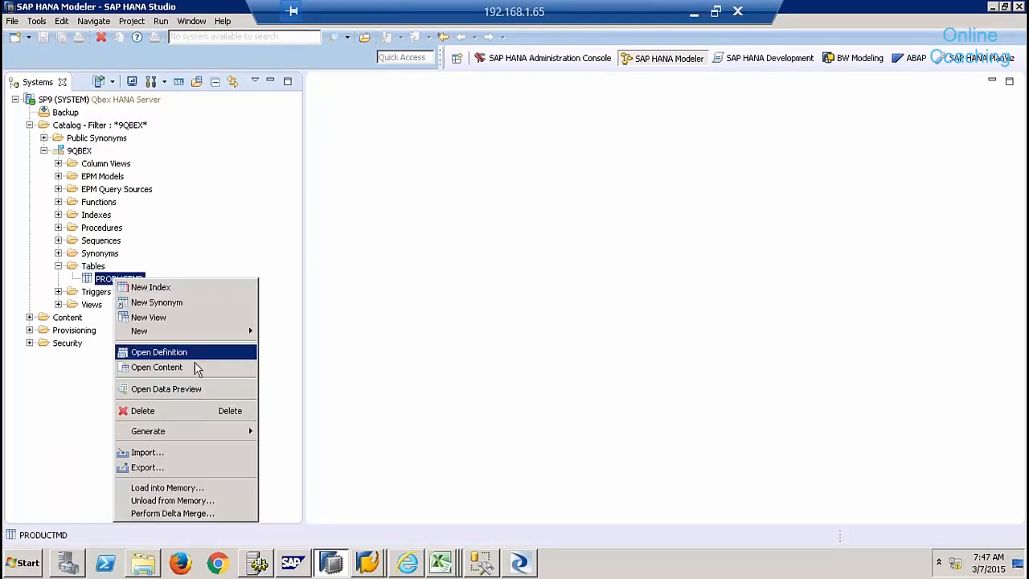
{"action": "left_click", "coordinate": [181, 392]}
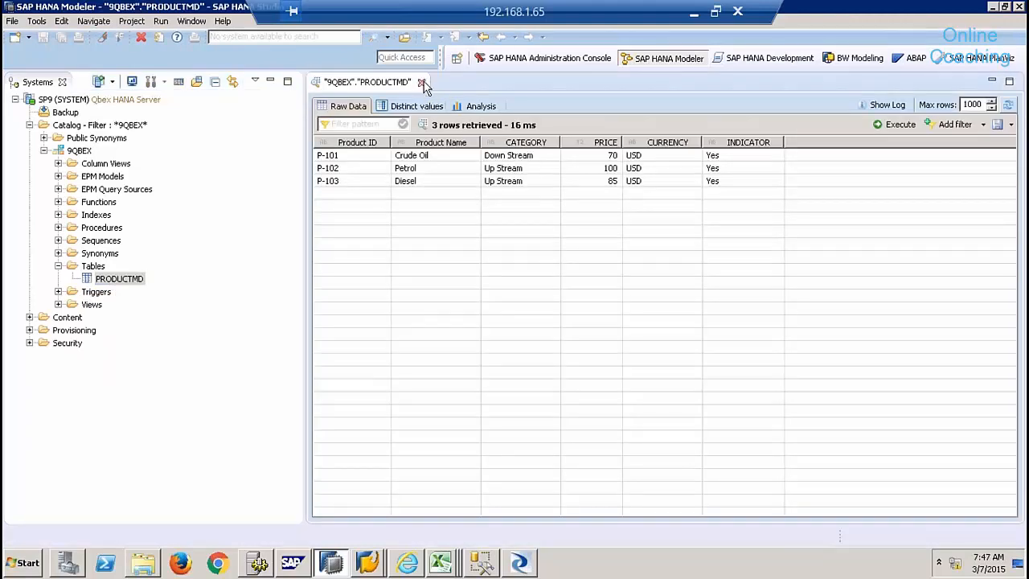
{"action": "left_click", "coordinate": [420, 82]}
{"action": "right_click", "coordinate": [126, 287]}
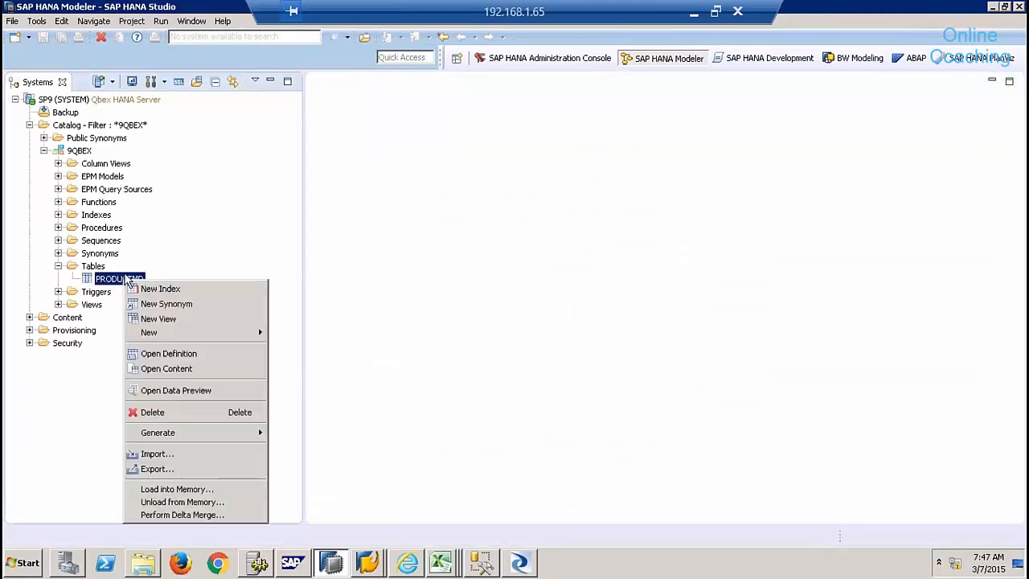
{"action": "left_click", "coordinate": [177, 353]}
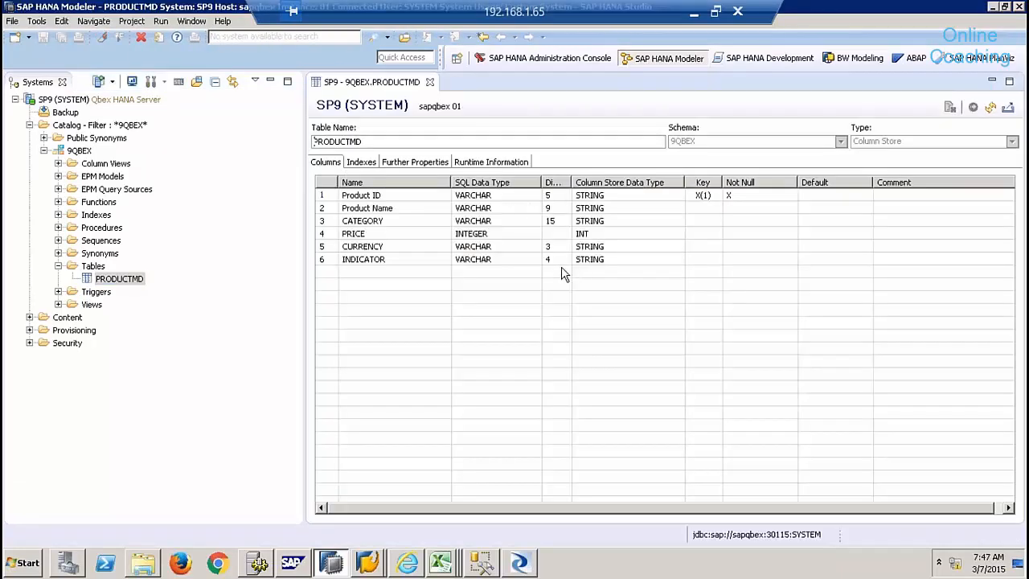
{"action": "left_click", "coordinate": [552, 259]}
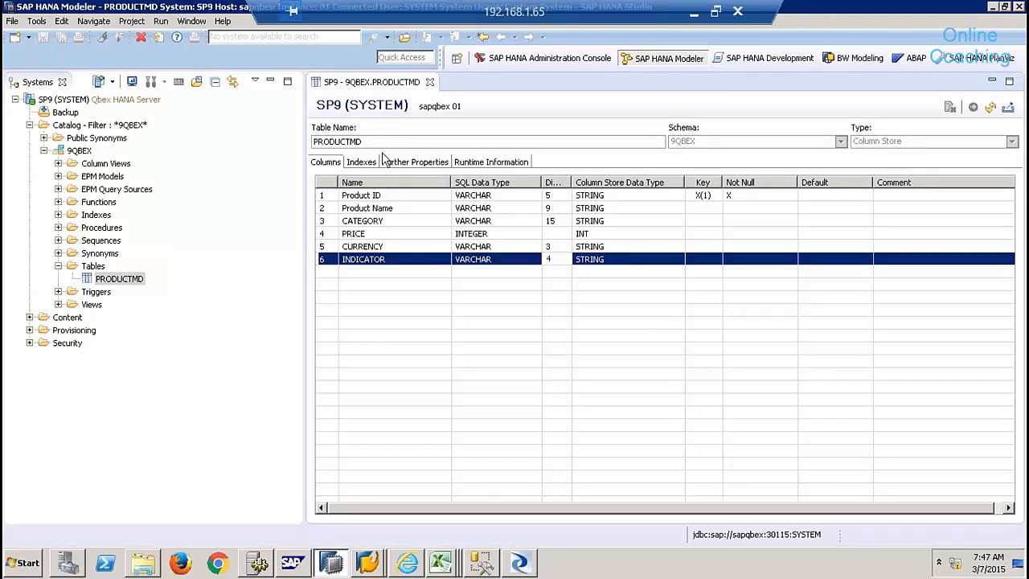
{"action": "left_click", "coordinate": [430, 82]}
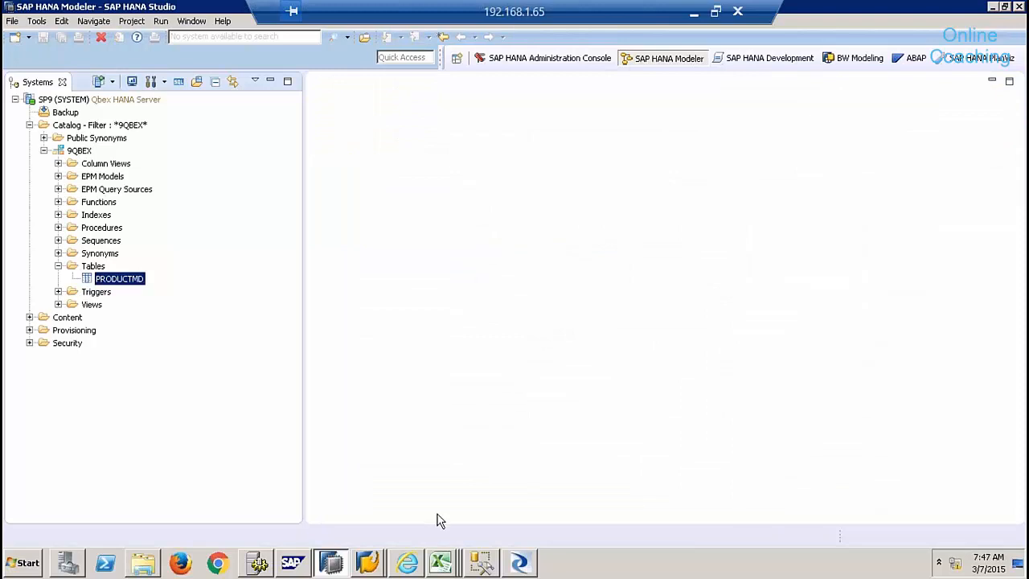
- Review the Customer MD workbook's five customer records across columns A1:N6 in Excel
{"action": "left_click", "coordinate": [439, 562]}
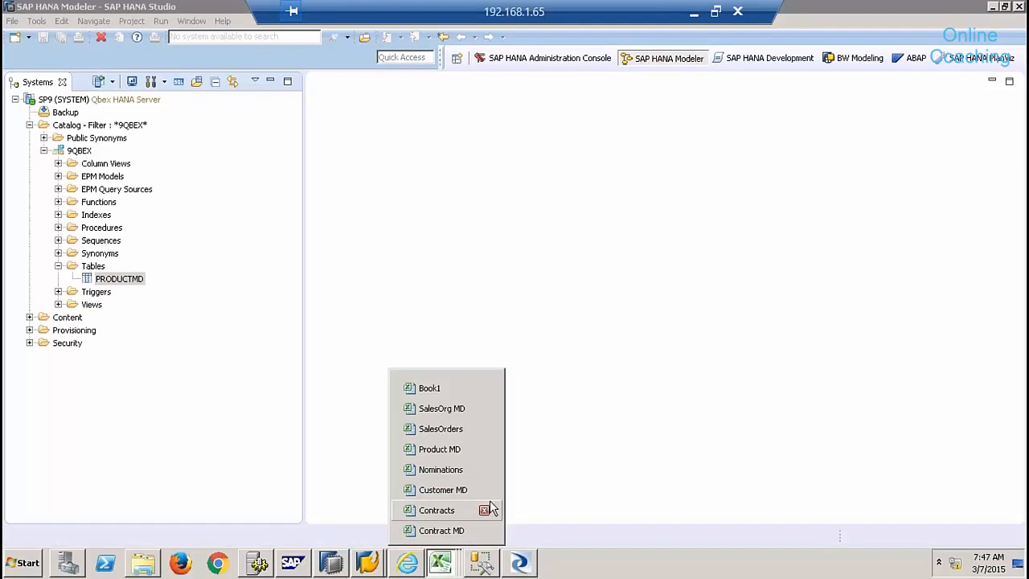
{"action": "left_click", "coordinate": [452, 490]}
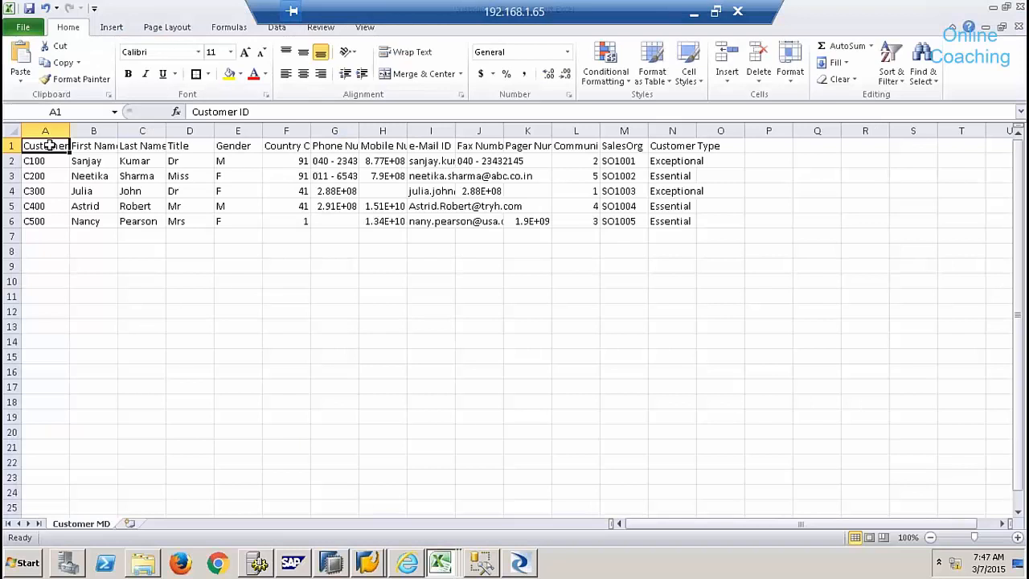
{"action": "left_click_drag", "start_coordinate": [49, 146], "coordinate": [667, 215]}
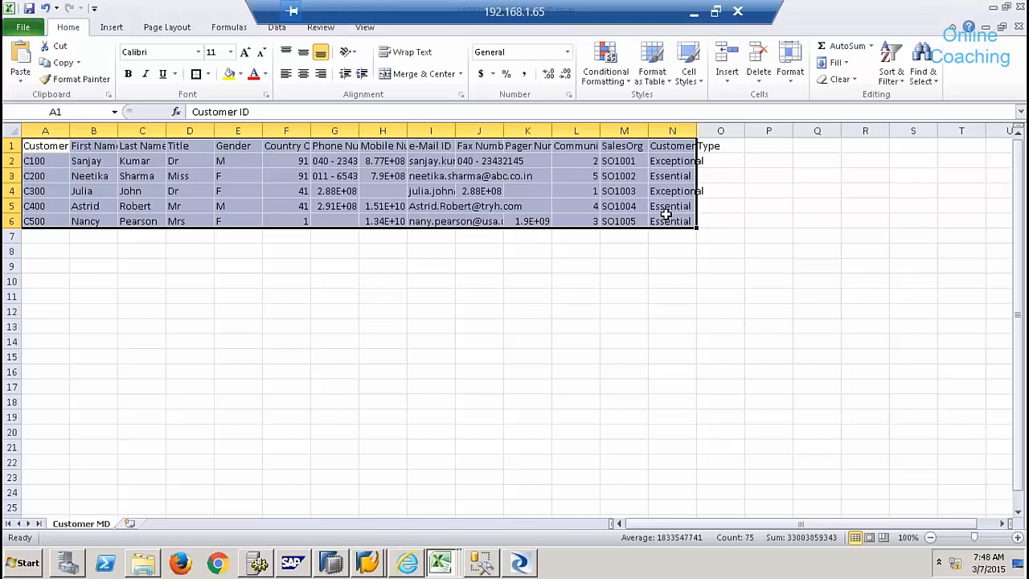
{"action": "left_click", "coordinate": [518, 563]}
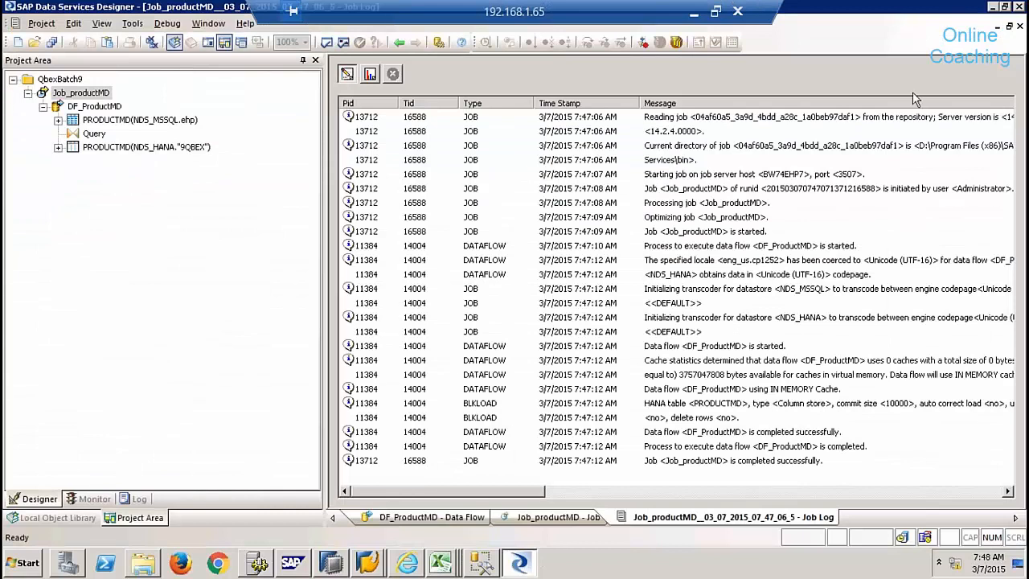
- Close the job log and look up the Customer MD flat file in its folder
{"action": "left_click", "coordinate": [1019, 26]}
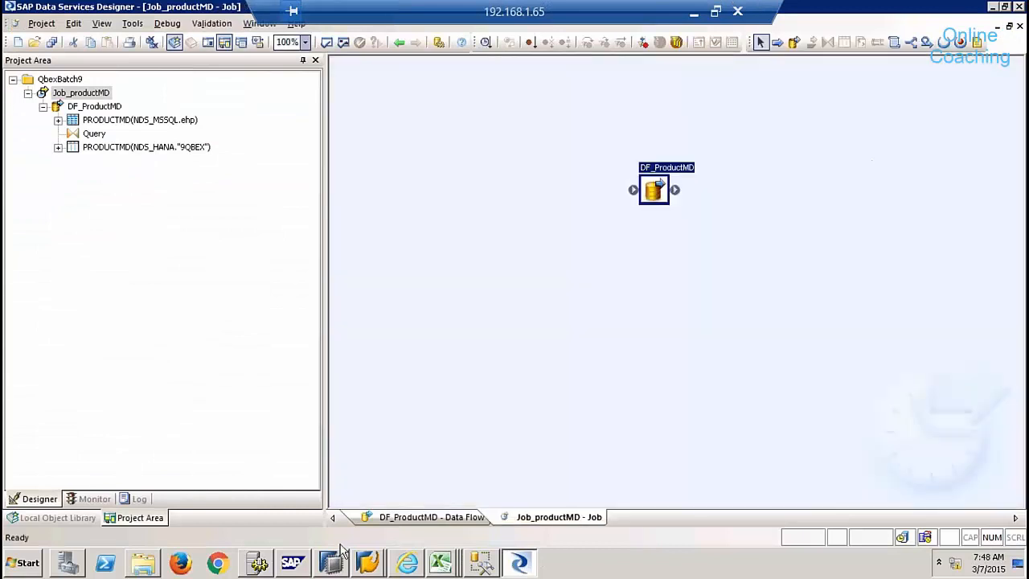
{"action": "left_click", "coordinate": [143, 563]}
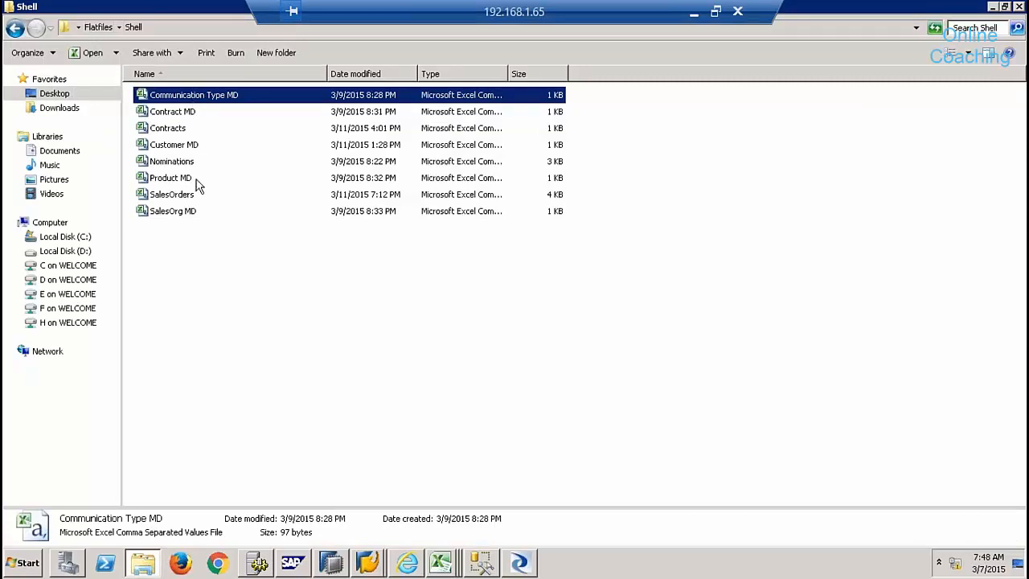
{"action": "left_click", "coordinate": [178, 150]}
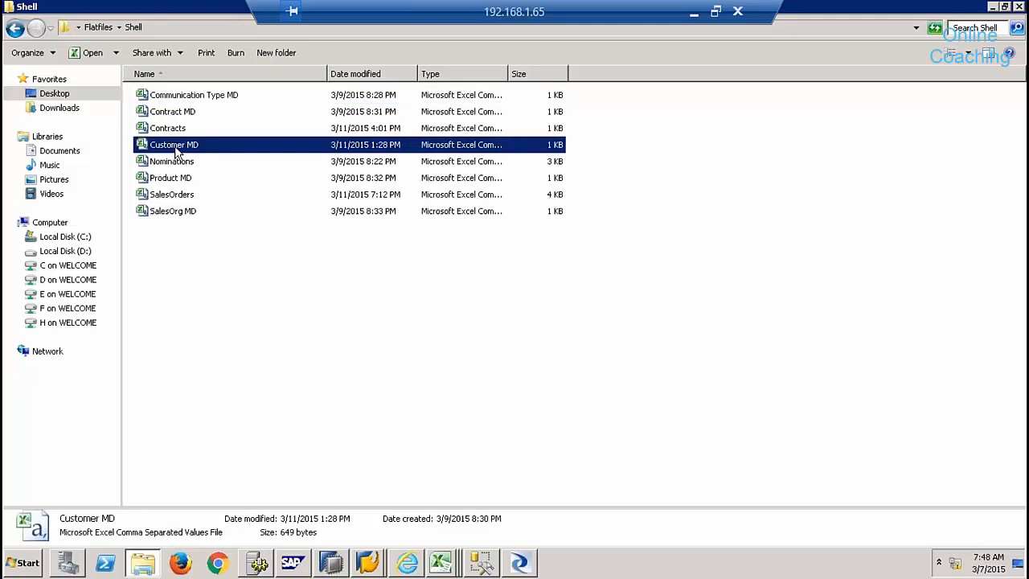
{"action": "left_click", "coordinate": [520, 563]}
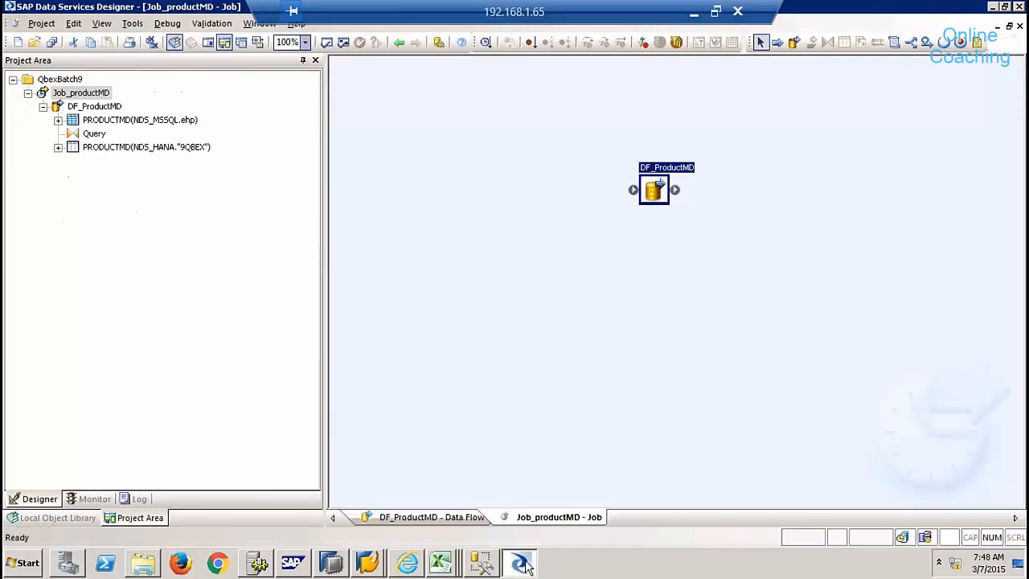
{"action": "left_click", "coordinate": [43, 107]}
- Create a new batch job named Job_customerMD in the QbexBatch9 project
{"action": "right_click", "coordinate": [62, 80]}
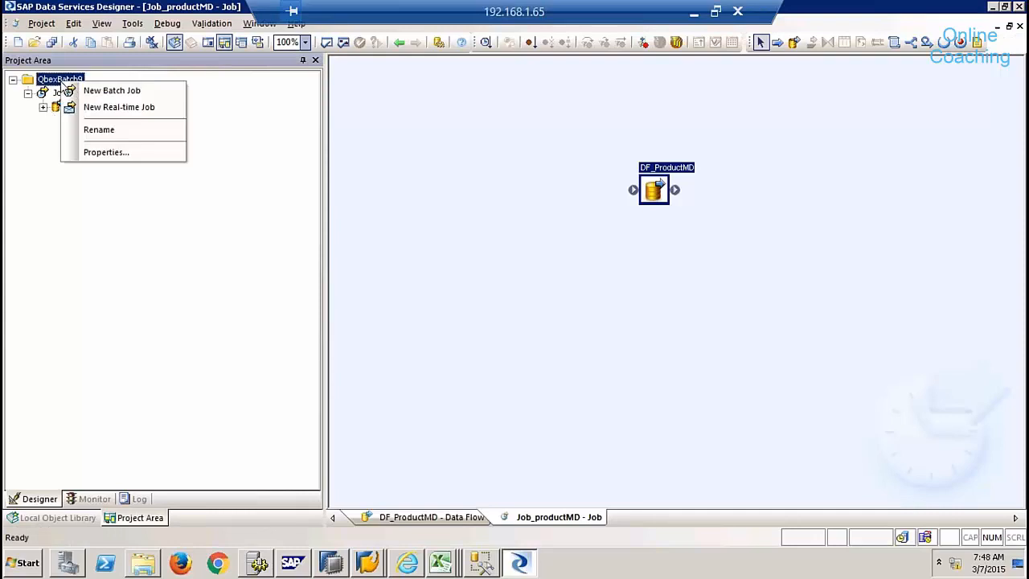
{"action": "left_click", "coordinate": [109, 90]}
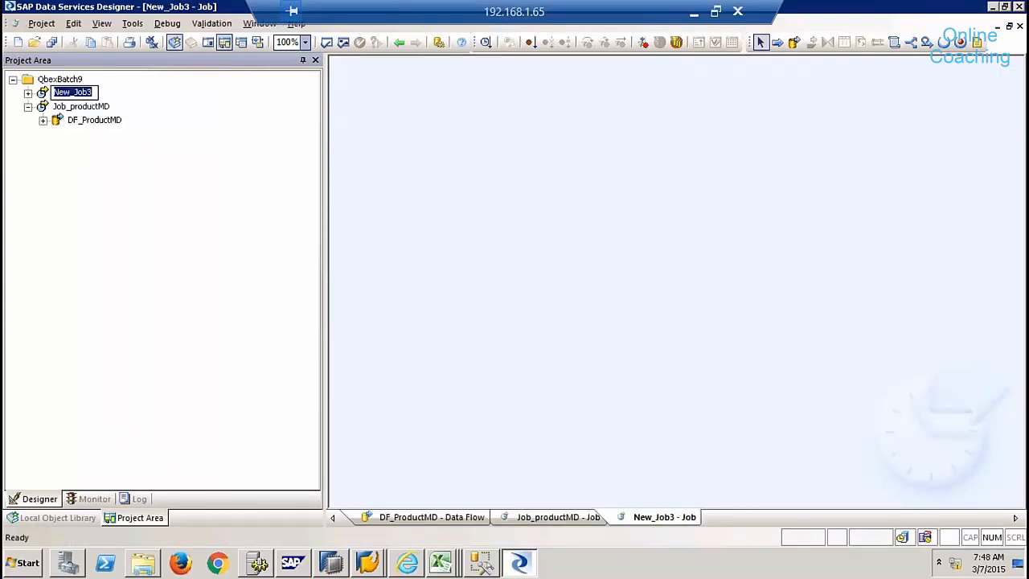
{"action": "type", "text": "Job_customerMD"}
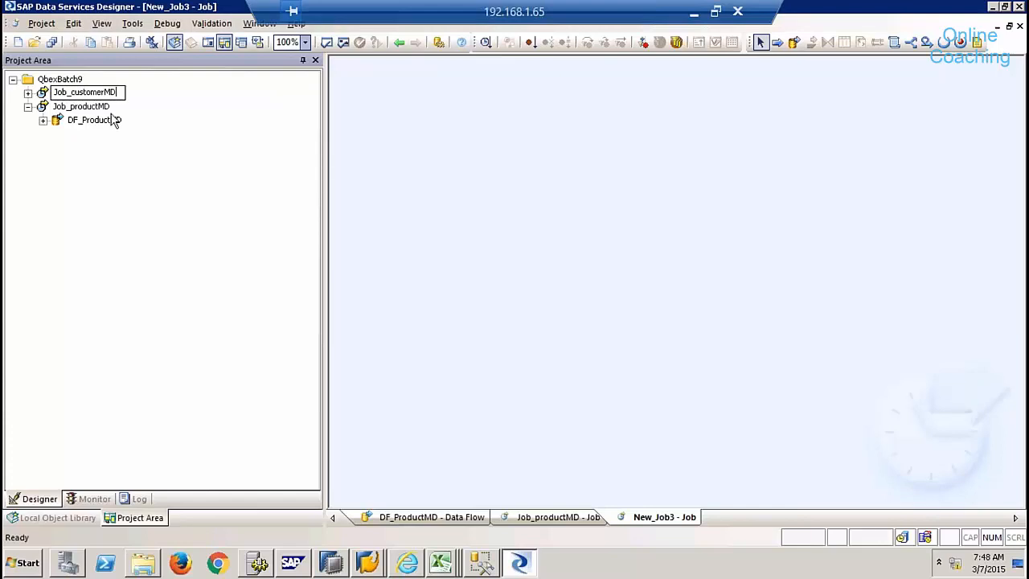
{"action": "key", "text": "Return"}
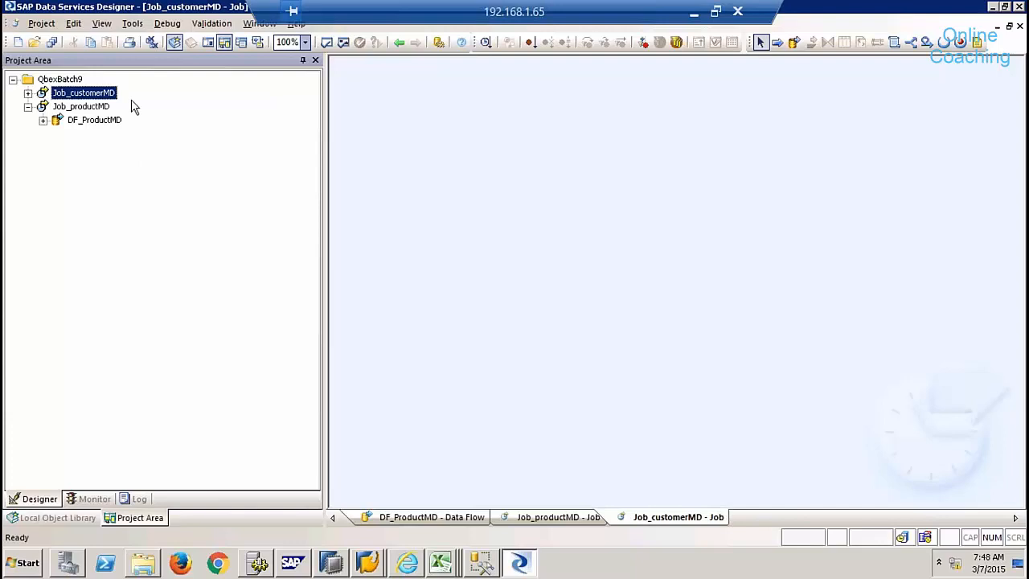
- Add a data flow named DF_CustomerMD to the job and open its canvas
{"action": "left_click", "coordinate": [797, 42]}
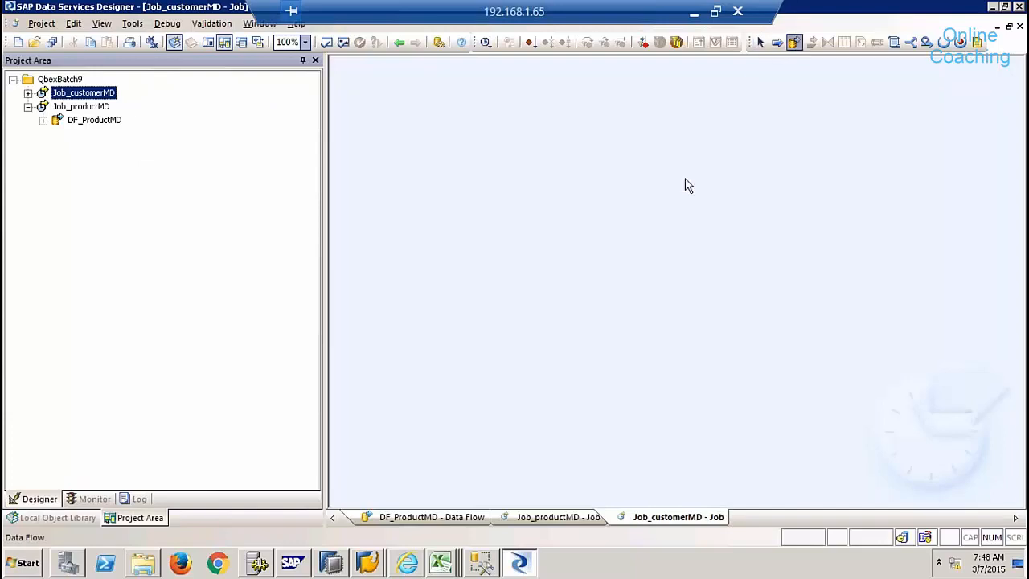
{"action": "left_click", "coordinate": [684, 184]}
{"action": "type", "text": "DF_"}
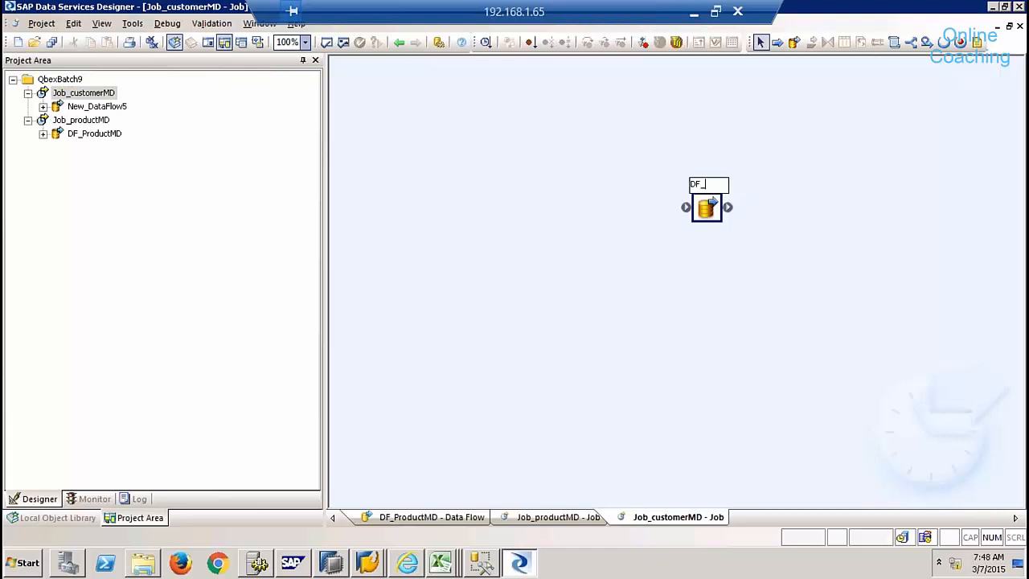
{"action": "type", "text": "CustomerM"}
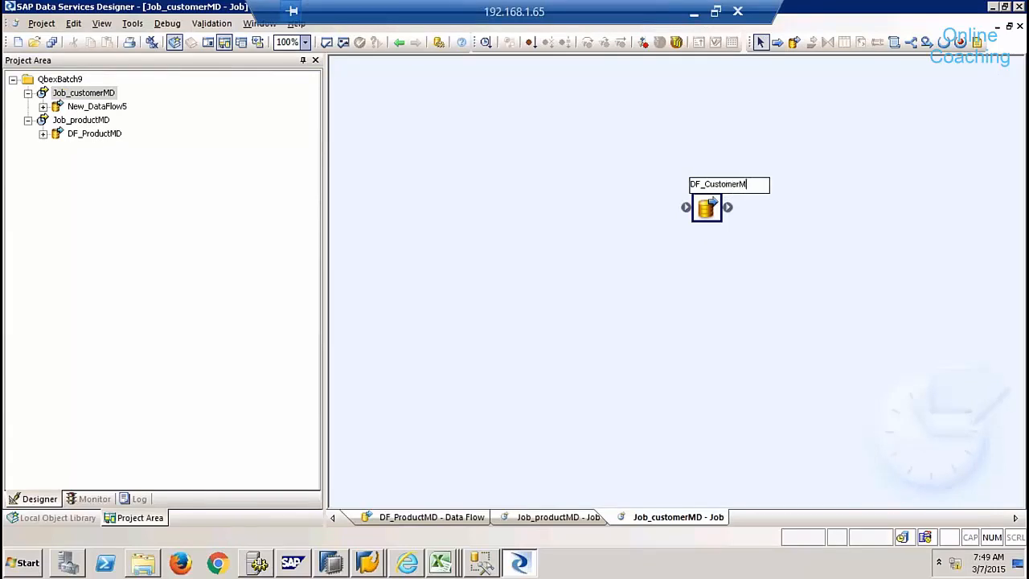
{"action": "type", "text": "D"}
{"action": "left_click", "coordinate": [715, 214]}
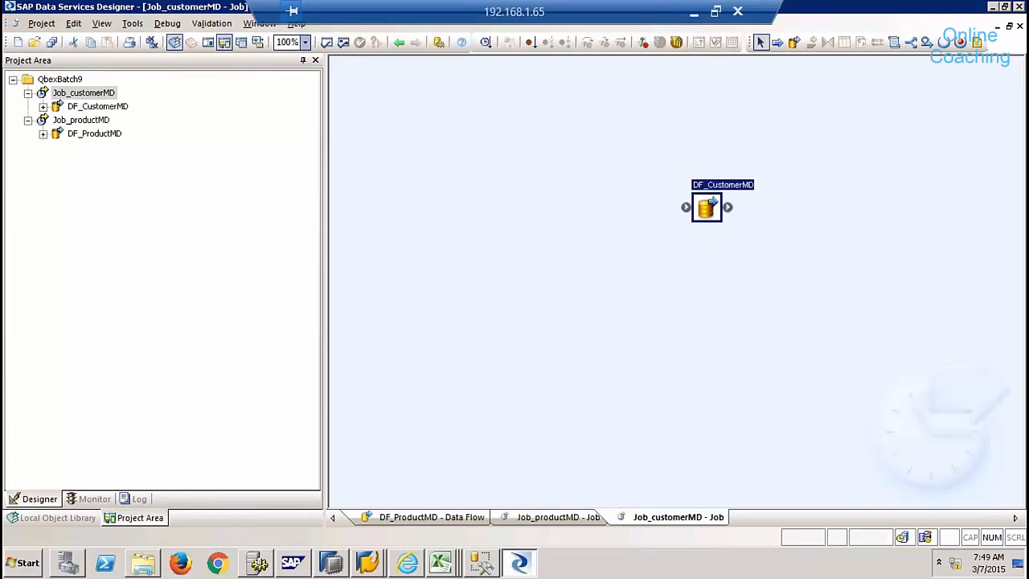
{"action": "left_click", "coordinate": [706, 208]}
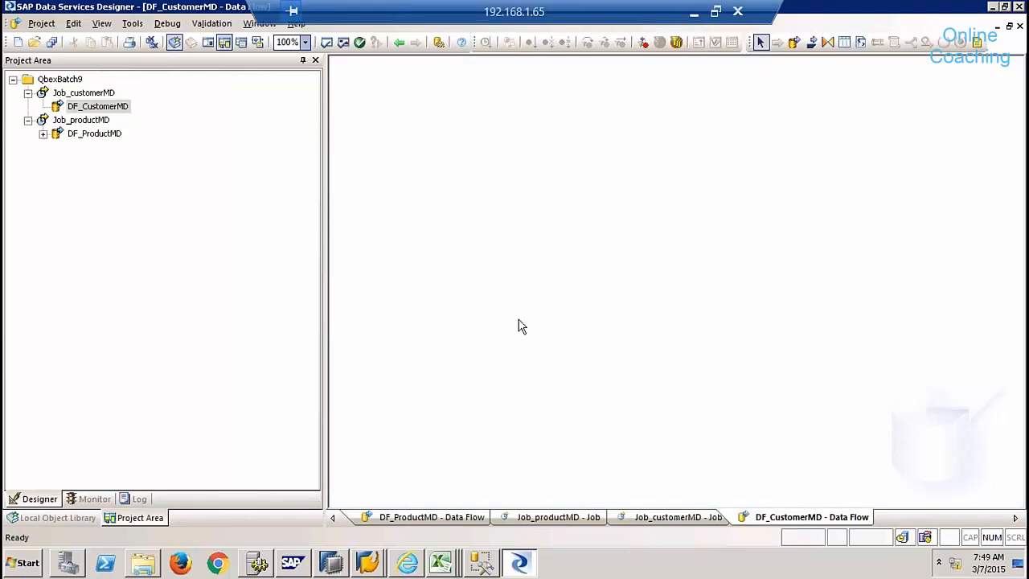
- Create a new flat file format named CustomerMDNew from the Local Object Library's Formats
{"action": "left_click", "coordinate": [72, 517]}
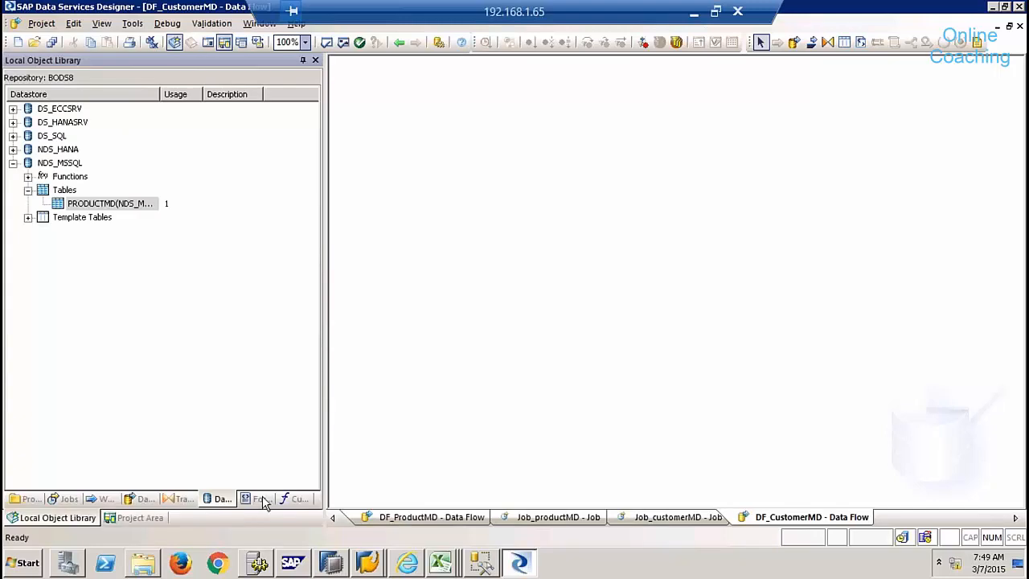
{"action": "left_click", "coordinate": [262, 498]}
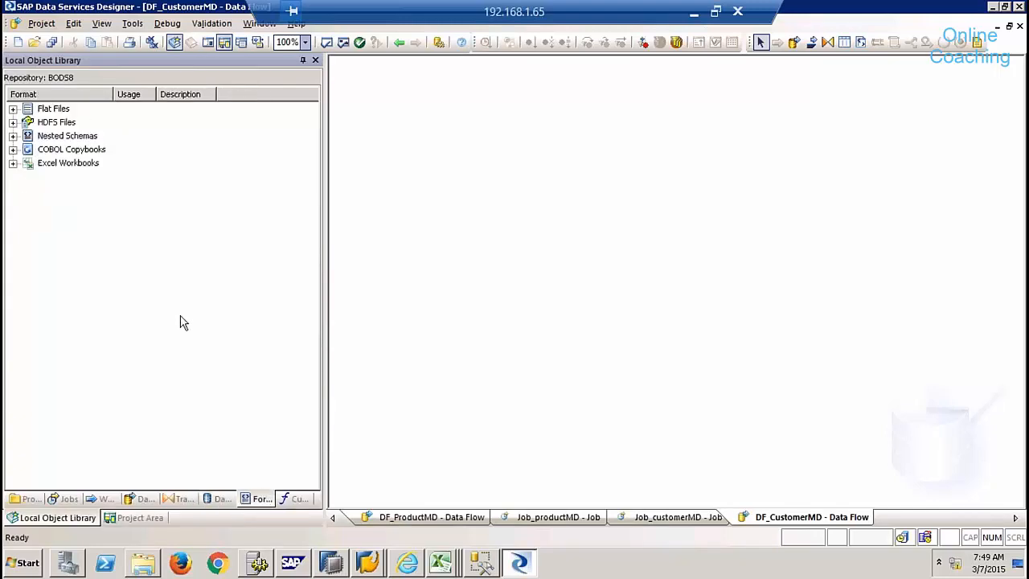
{"action": "left_click", "coordinate": [51, 109]}
{"action": "right_click", "coordinate": [48, 108]}
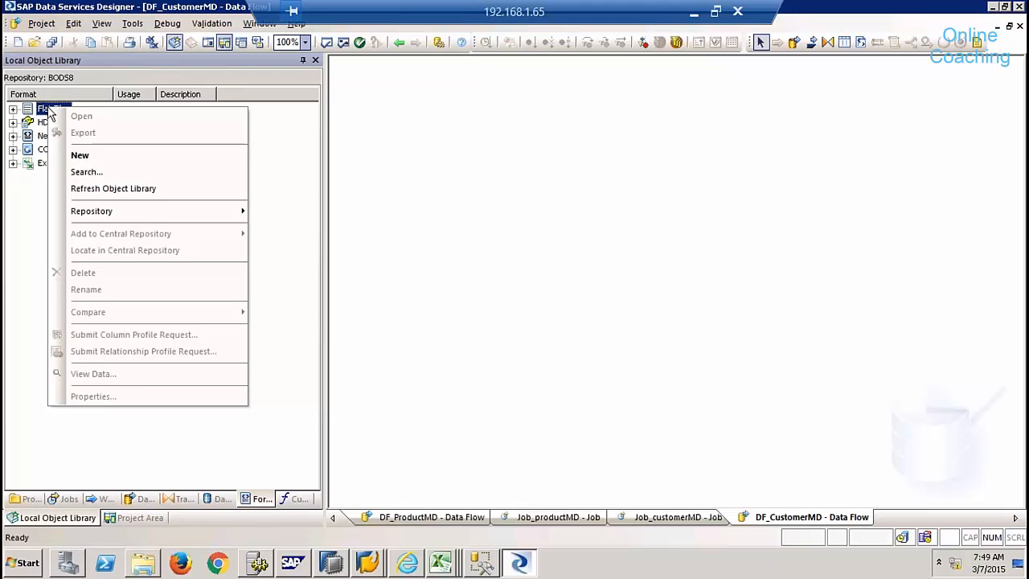
{"action": "left_click", "coordinate": [101, 154]}
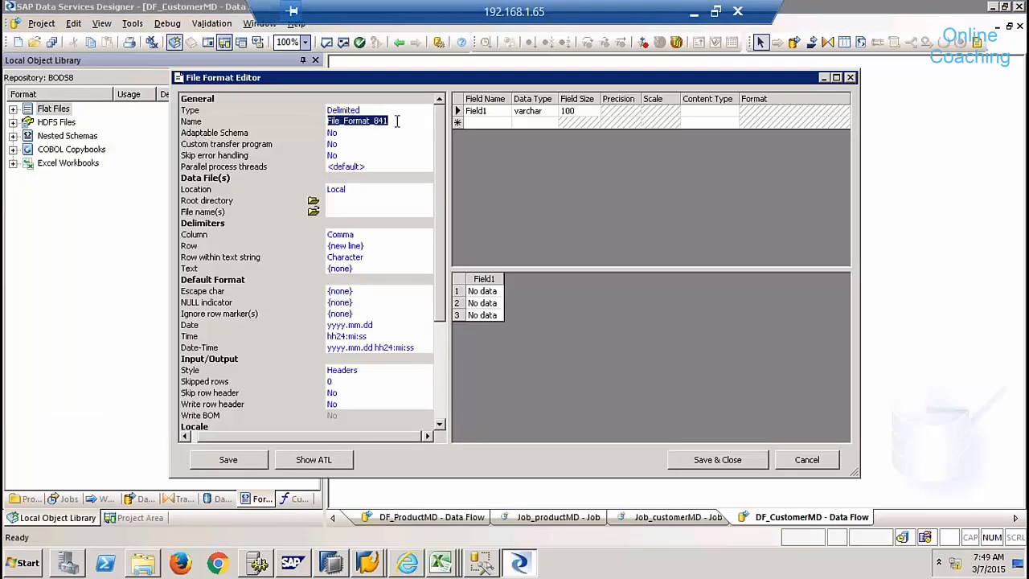
{"action": "left_click_drag", "start_coordinate": [397, 121], "coordinate": [275, 125]}
{"action": "type", "text": "CustomerMDNew"}
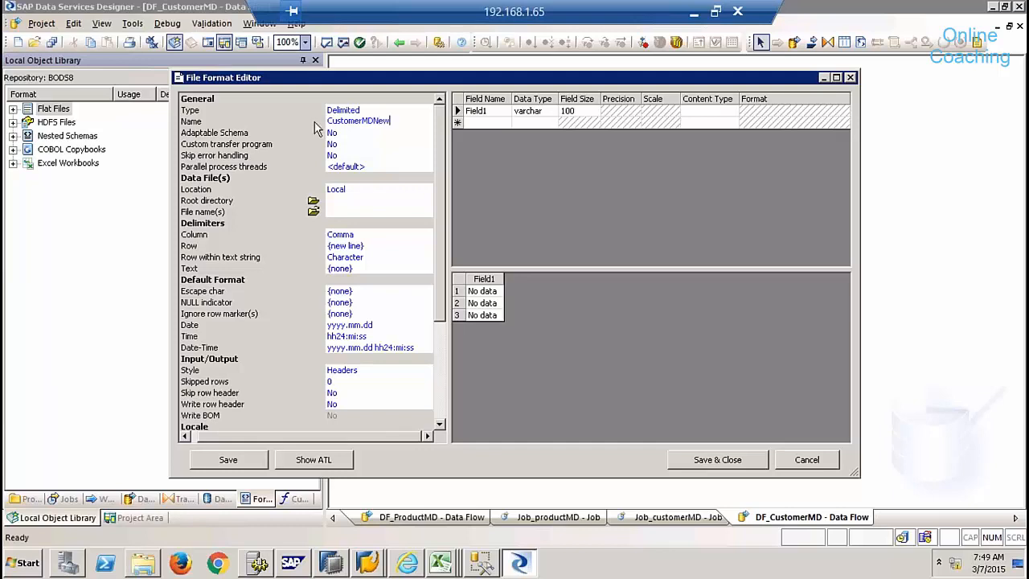
- Choose the Customer MD file as the format's source data file, listing all file types
{"action": "left_click", "coordinate": [312, 212]}
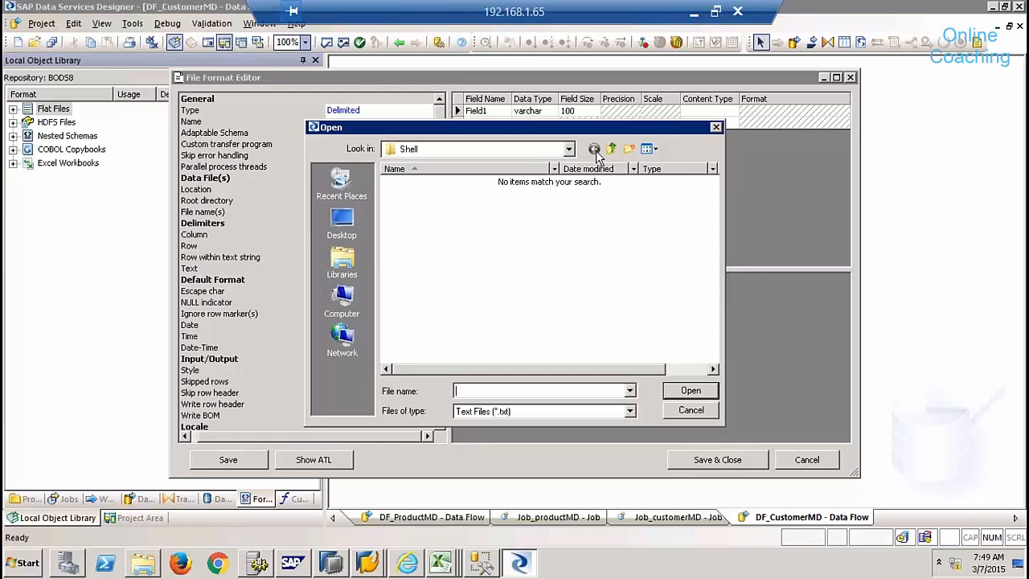
{"action": "left_click", "coordinate": [531, 412]}
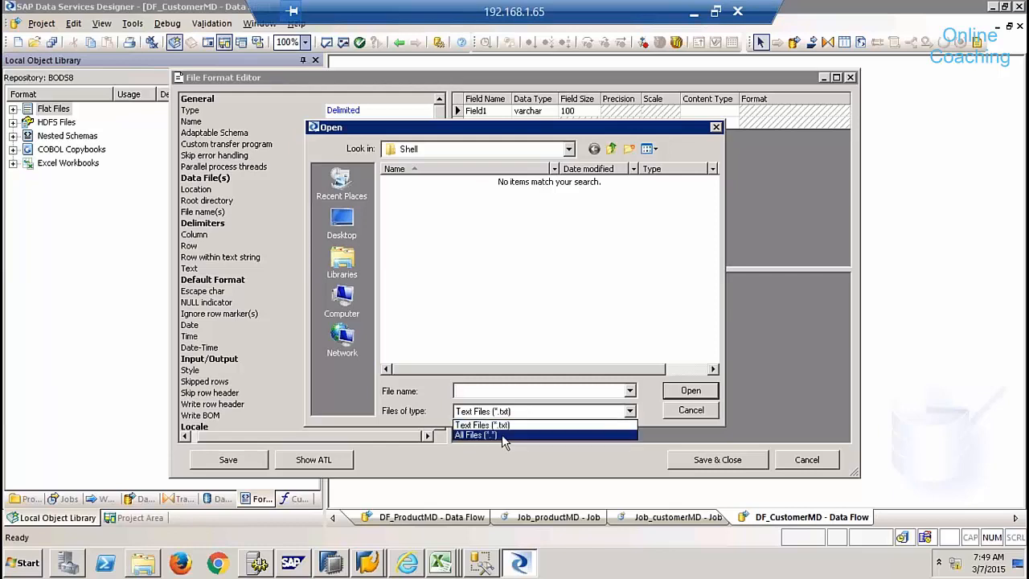
{"action": "left_click", "coordinate": [502, 434]}
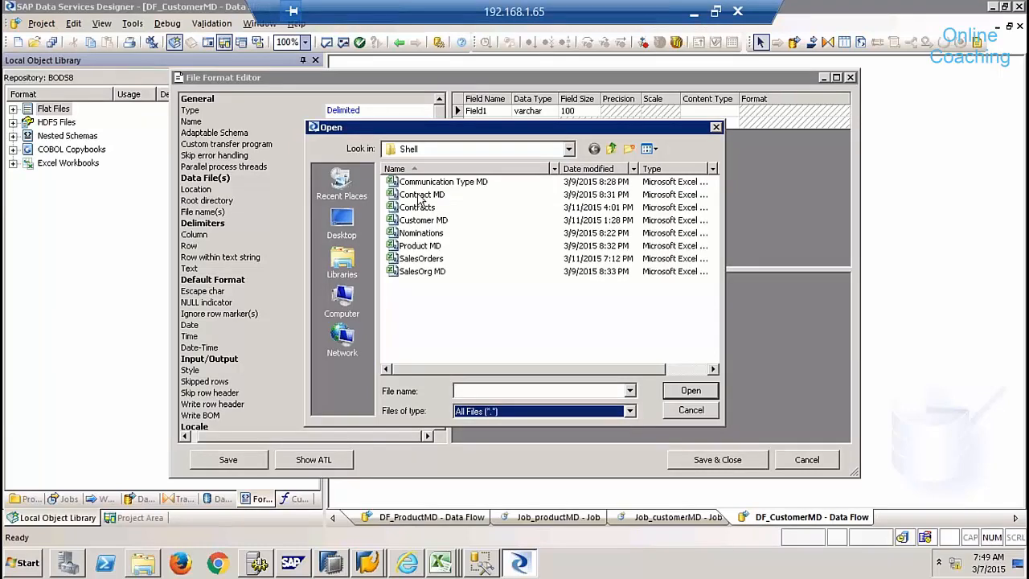
{"action": "double_click", "coordinate": [421, 219]}
{"action": "left_click", "coordinate": [314, 213]}
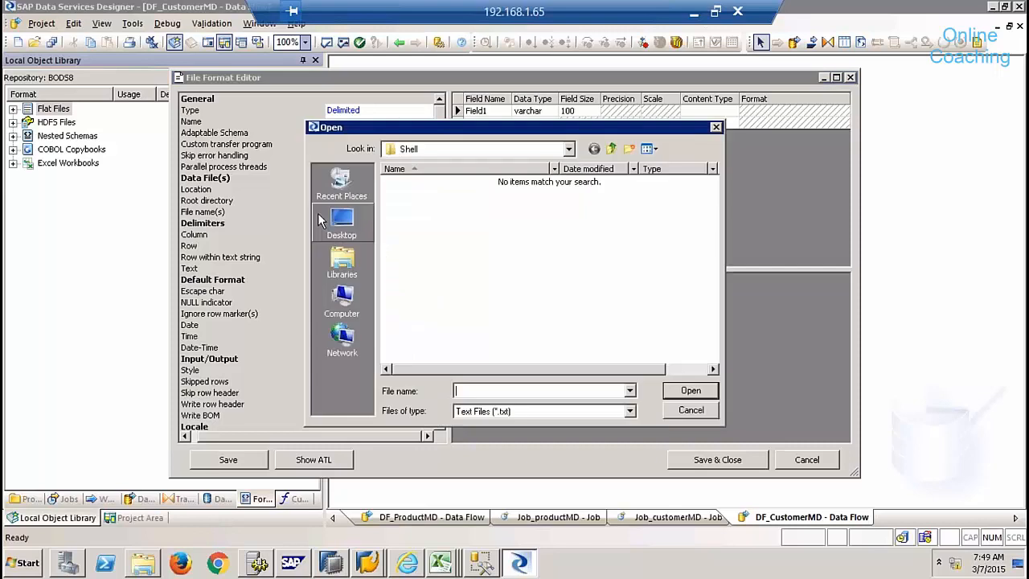
{"action": "left_click", "coordinate": [536, 412]}
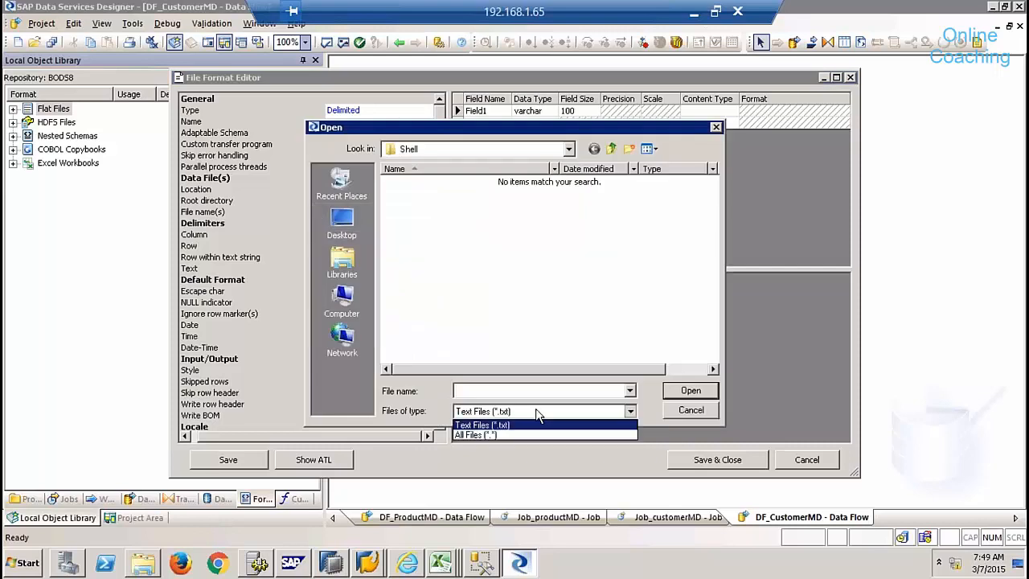
{"action": "left_click", "coordinate": [501, 434]}
{"action": "left_click", "coordinate": [422, 221]}
{"action": "double_click", "coordinate": [423, 221]}
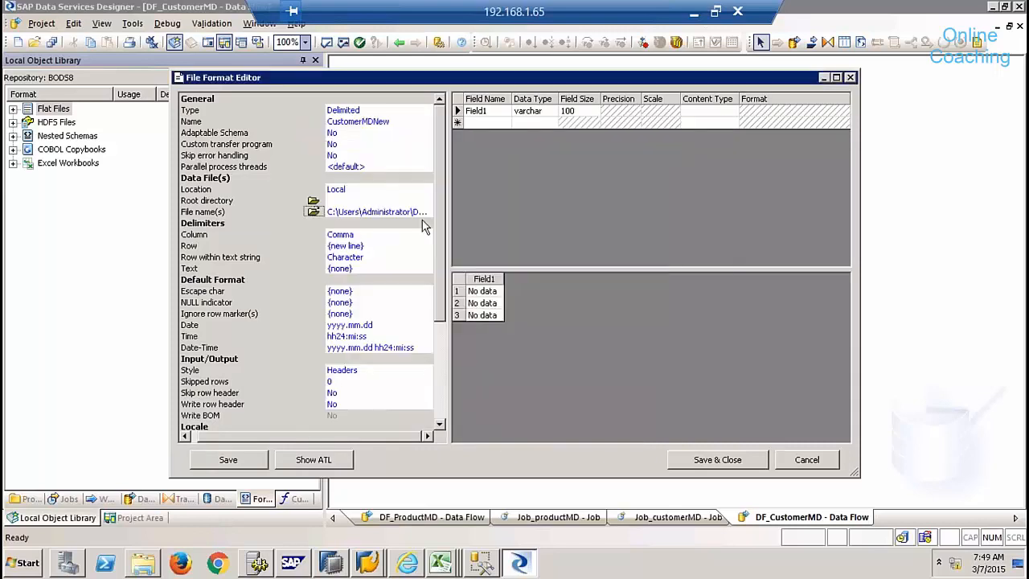
- Set Skip row header to Yes with 1 skipped row and save the CustomerMDNew format
{"action": "left_click", "coordinate": [368, 395]}
{"action": "left_click", "coordinate": [425, 393]}
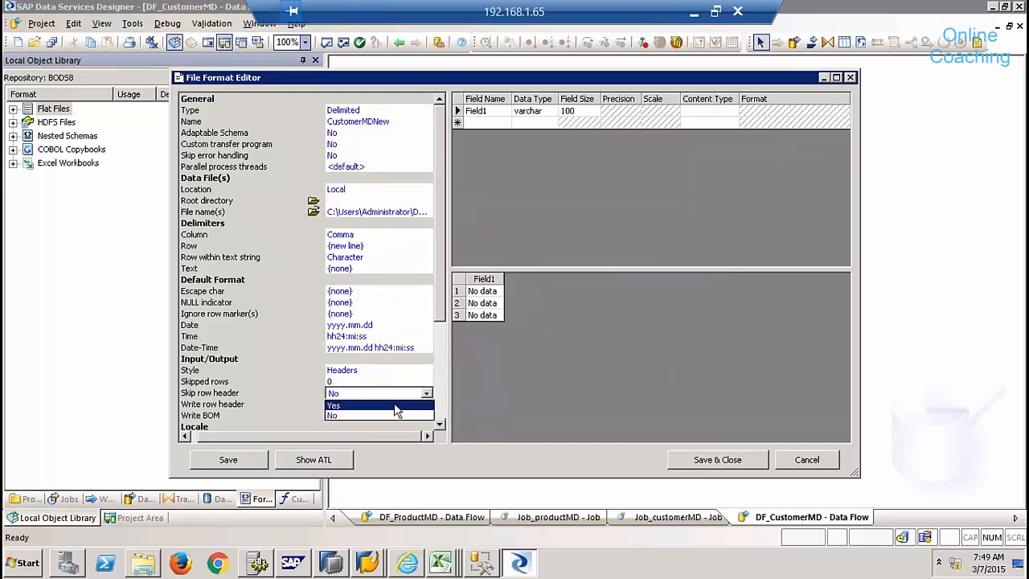
{"action": "left_click", "coordinate": [394, 404]}
{"action": "left_click", "coordinate": [358, 381]}
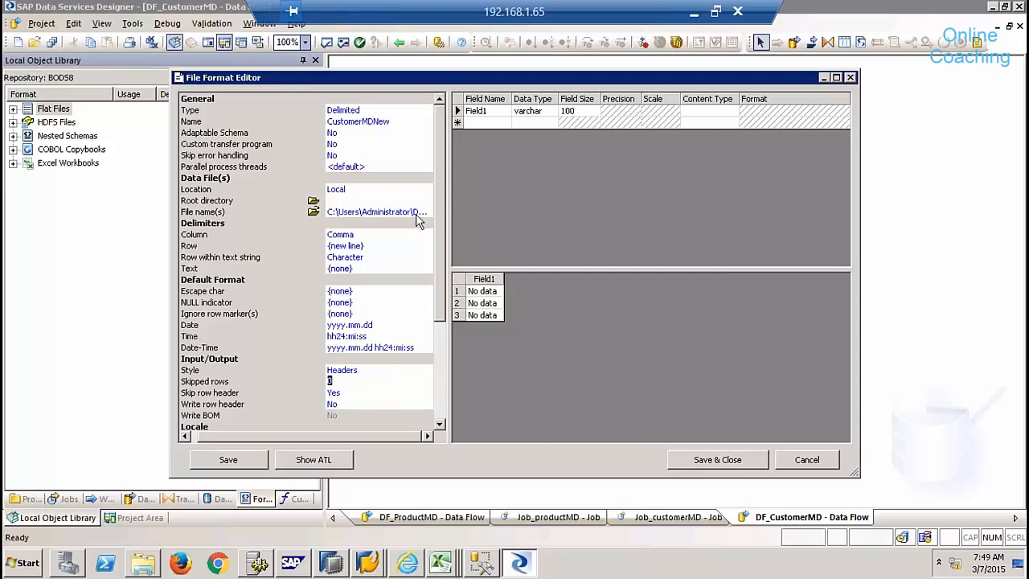
{"action": "left_click", "coordinate": [338, 133]}
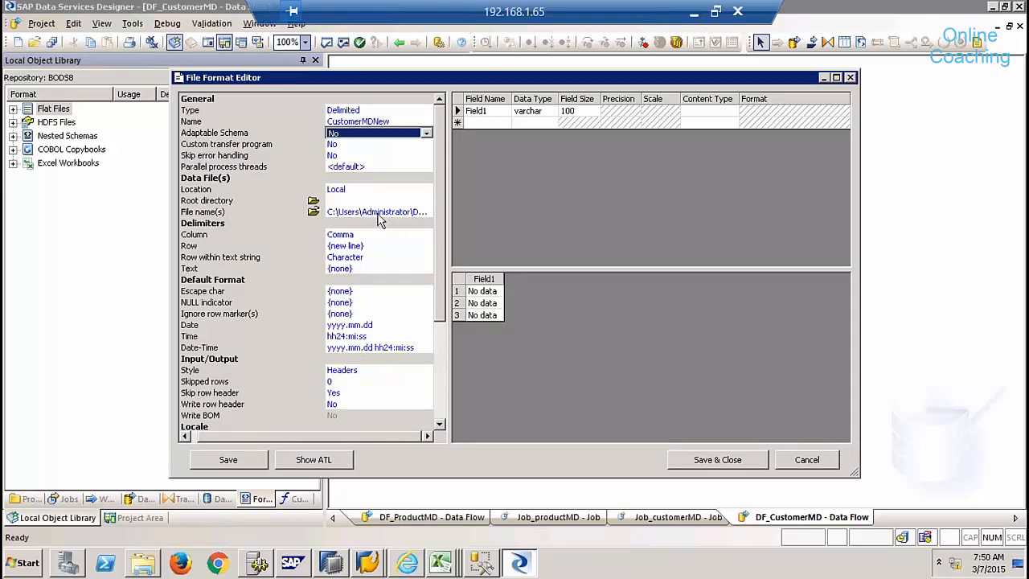
{"action": "left_click", "coordinate": [345, 245]}
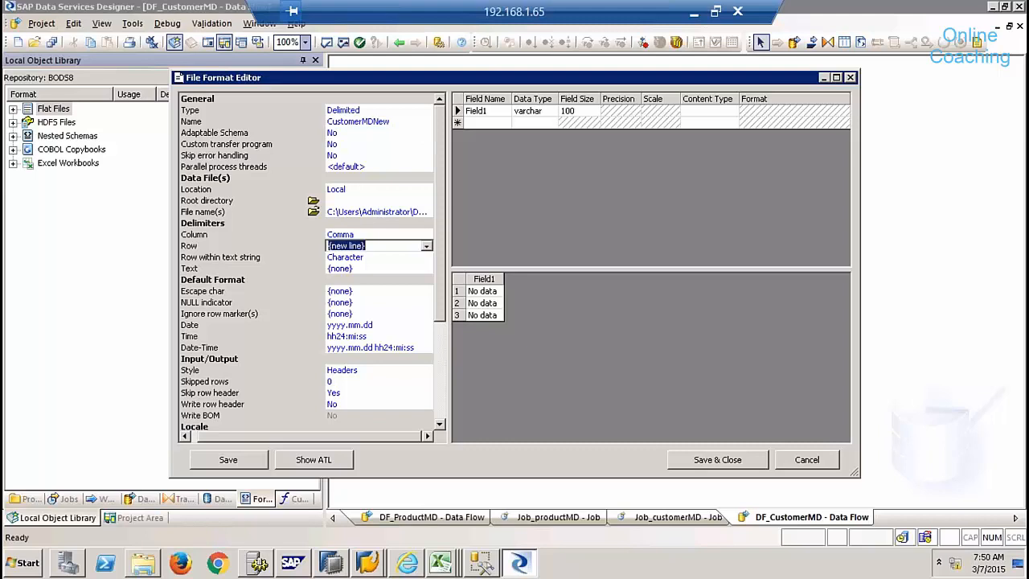
{"action": "left_click", "coordinate": [341, 381]}
{"action": "key", "text": "Return"}
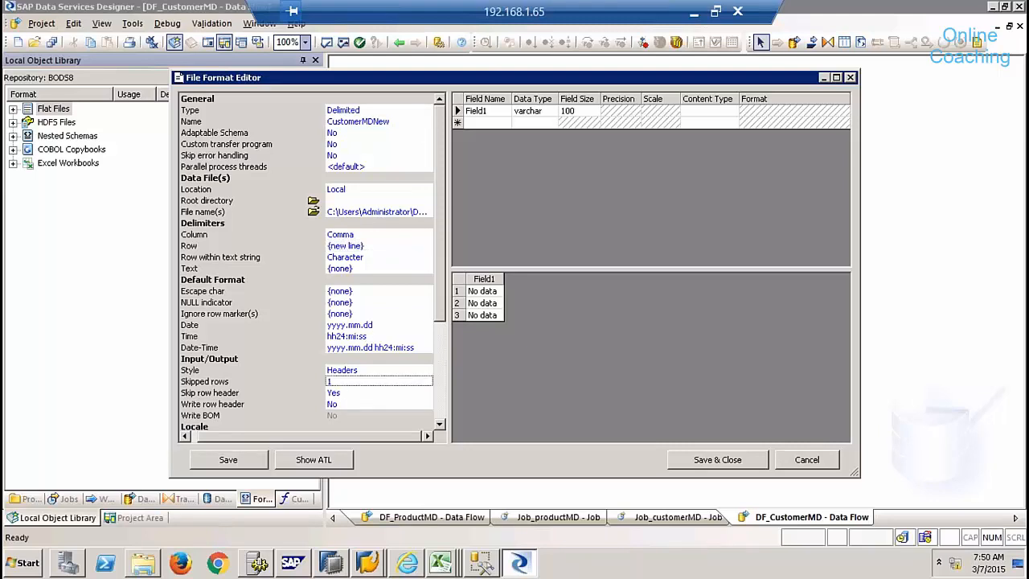
{"action": "right_click", "coordinate": [385, 341]}
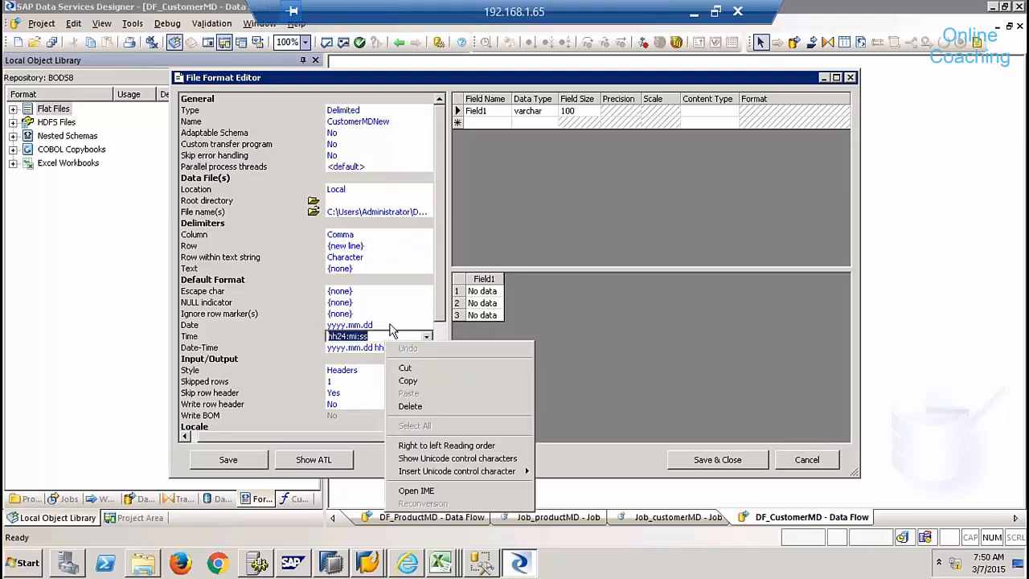
{"action": "left_click", "coordinate": [390, 323]}
{"action": "left_click", "coordinate": [717, 459]}
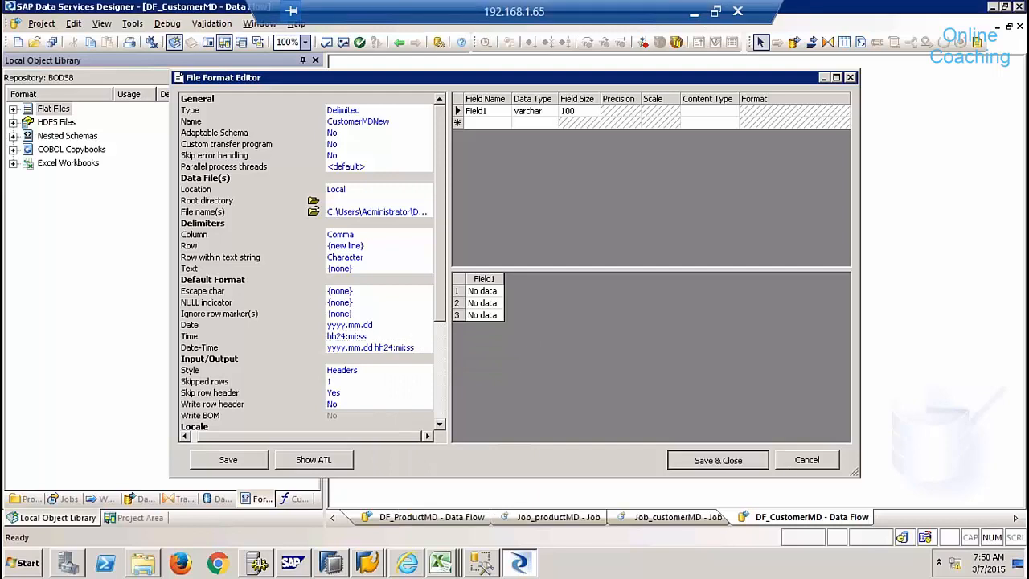
- Reopen CustomerMDNew to check its source file path, then bring up the Shell folder
{"action": "right_click", "coordinate": [79, 245]}
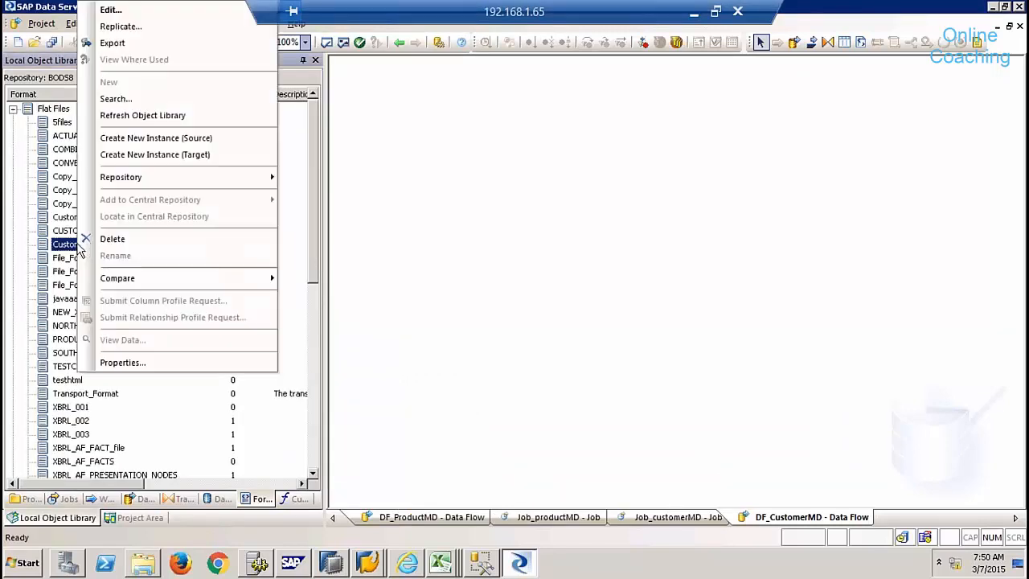
{"action": "left_click", "coordinate": [111, 9]}
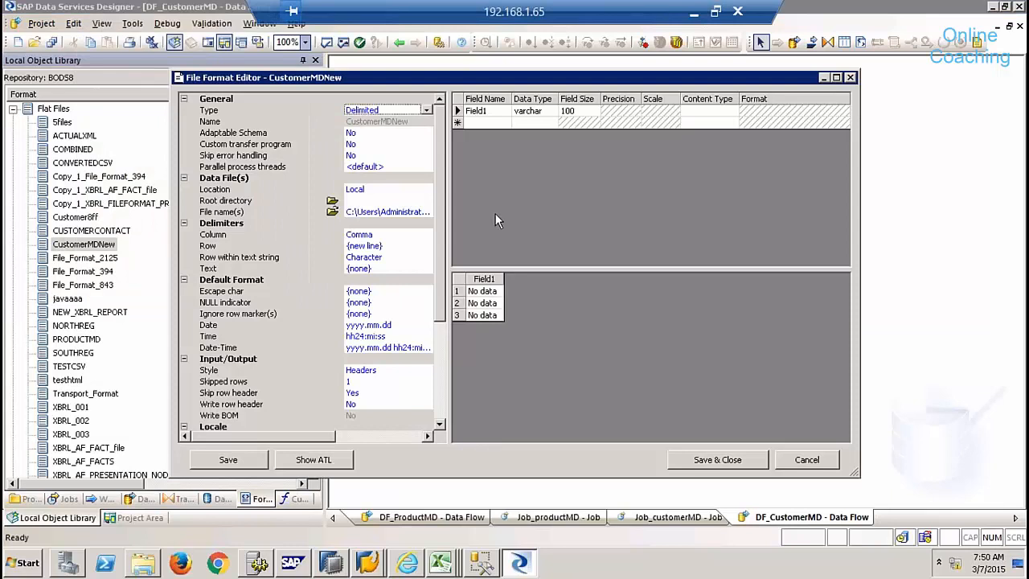
{"action": "left_click", "coordinate": [366, 189]}
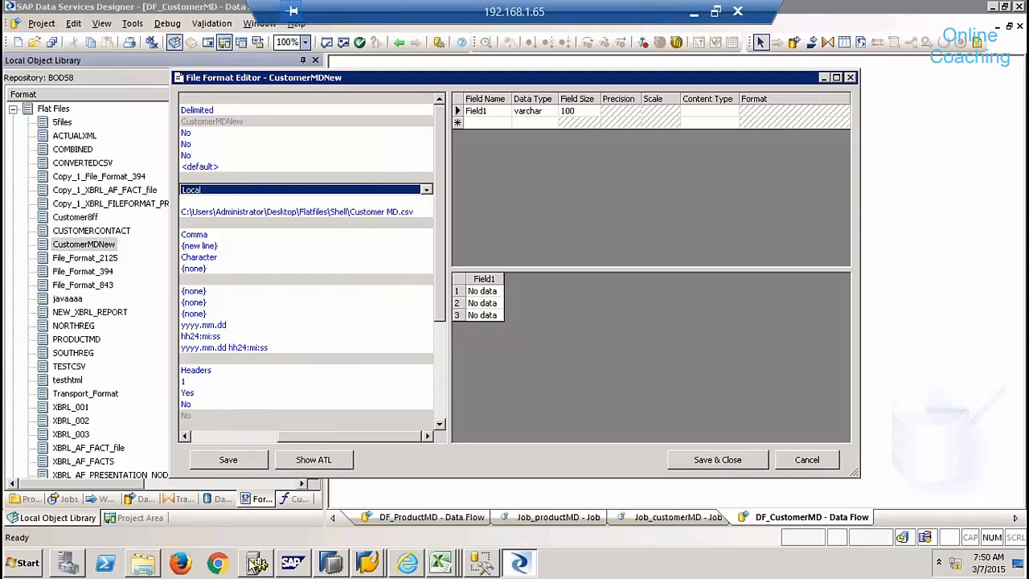
{"action": "left_click", "coordinate": [153, 567]}
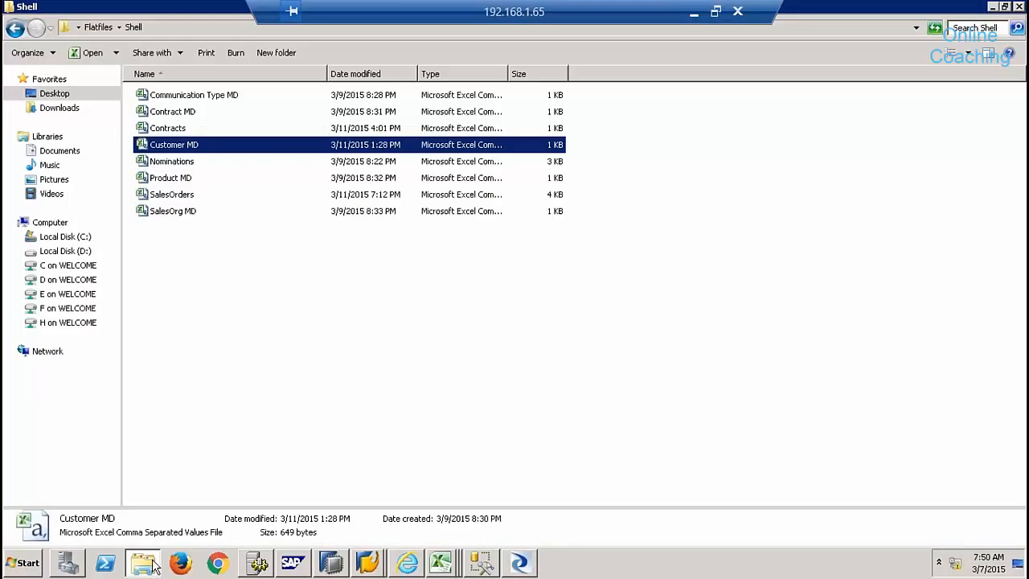
- Attempt to rename the Customer MD file, which is blocked because it is in use
{"action": "right_click", "coordinate": [180, 150]}
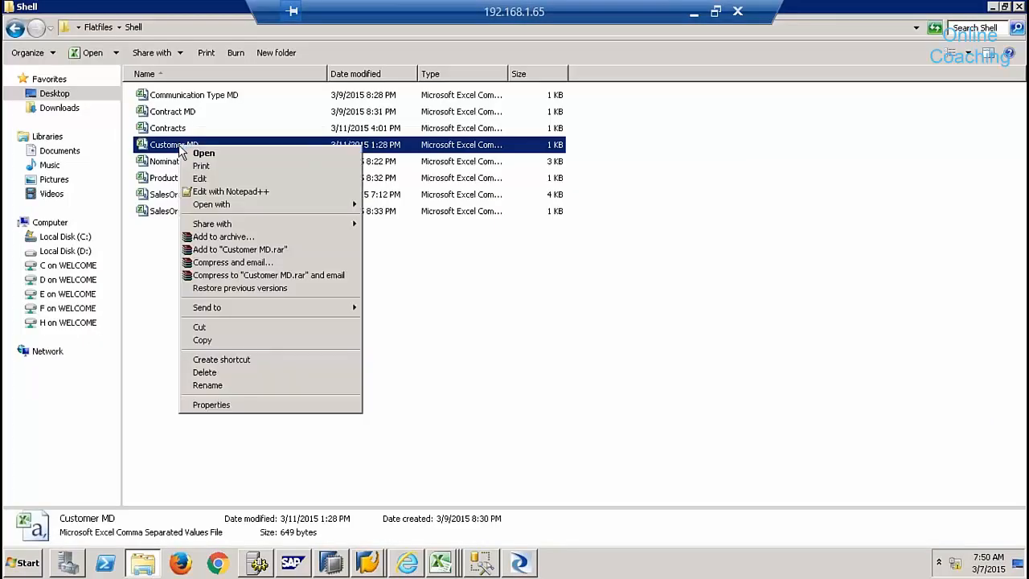
{"action": "left_click", "coordinate": [207, 386]}
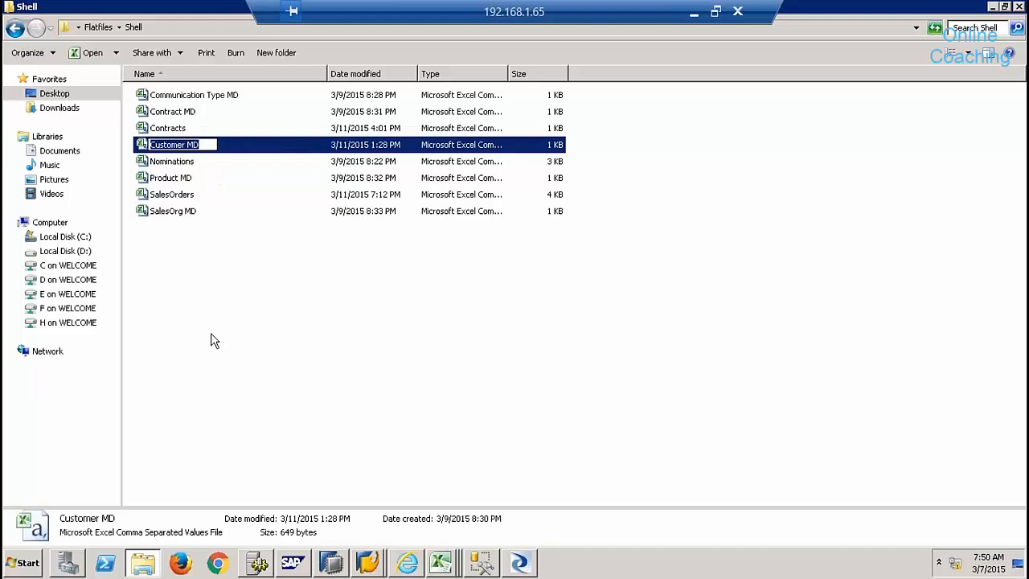
{"action": "left_click", "coordinate": [187, 144]}
{"action": "key", "text": "BackSpace"}
{"action": "key", "text": "BackSpace"}
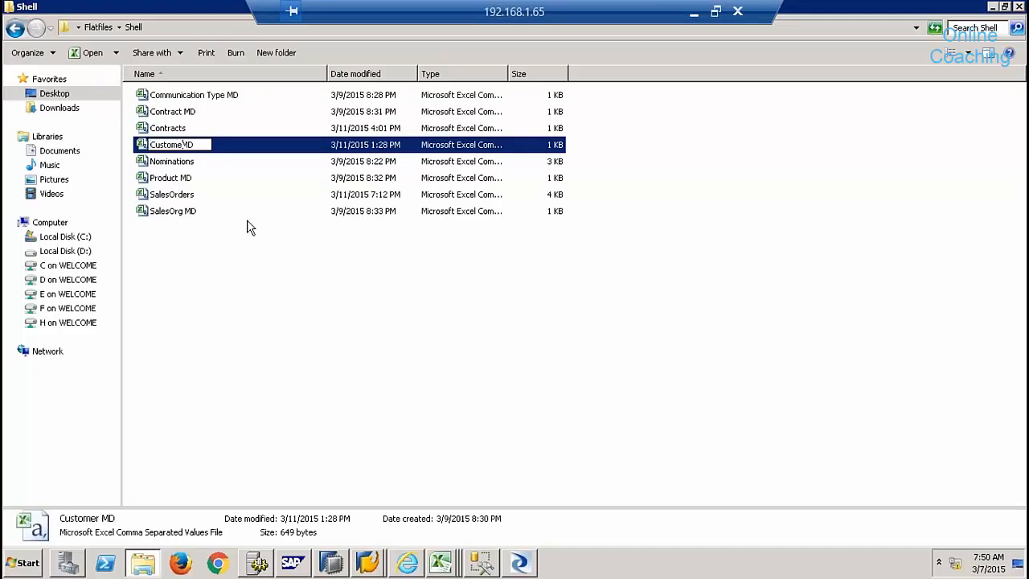
{"action": "key", "text": "Return"}
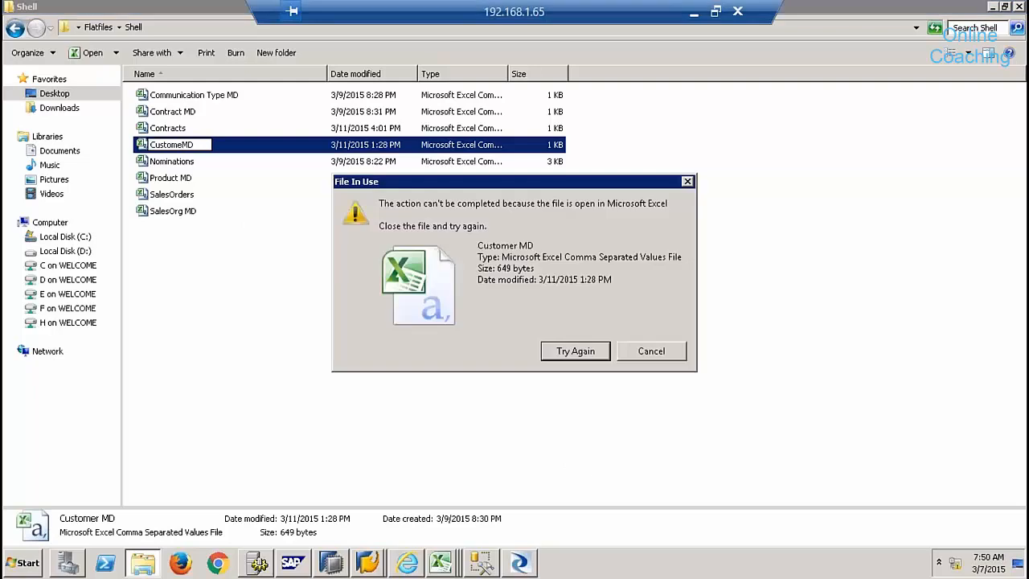
{"action": "left_click", "coordinate": [630, 352]}
- Close the Customer MD workbook in Excel and return to the Shell folder
{"action": "left_click", "coordinate": [631, 358]}
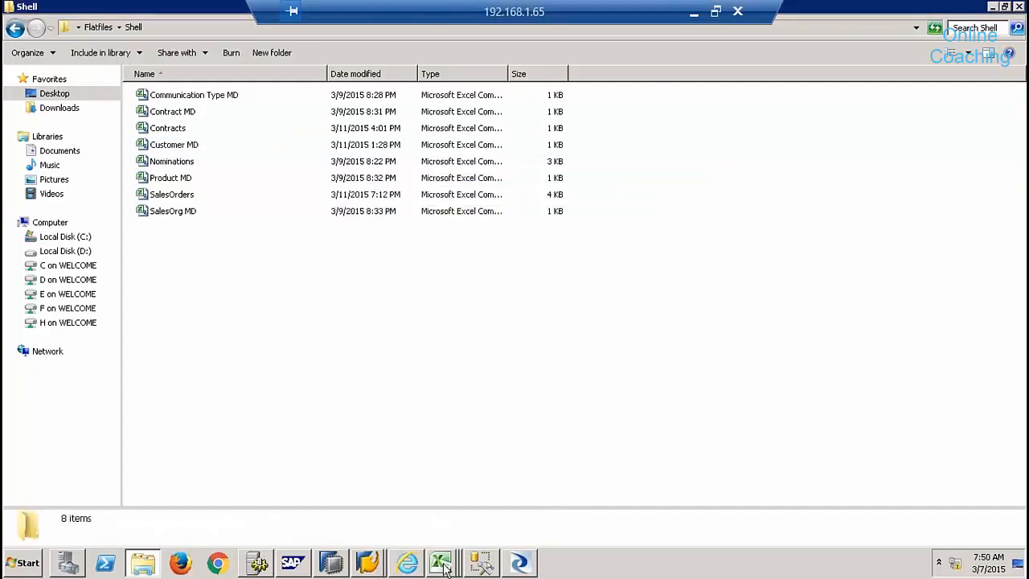
{"action": "left_click", "coordinate": [445, 563]}
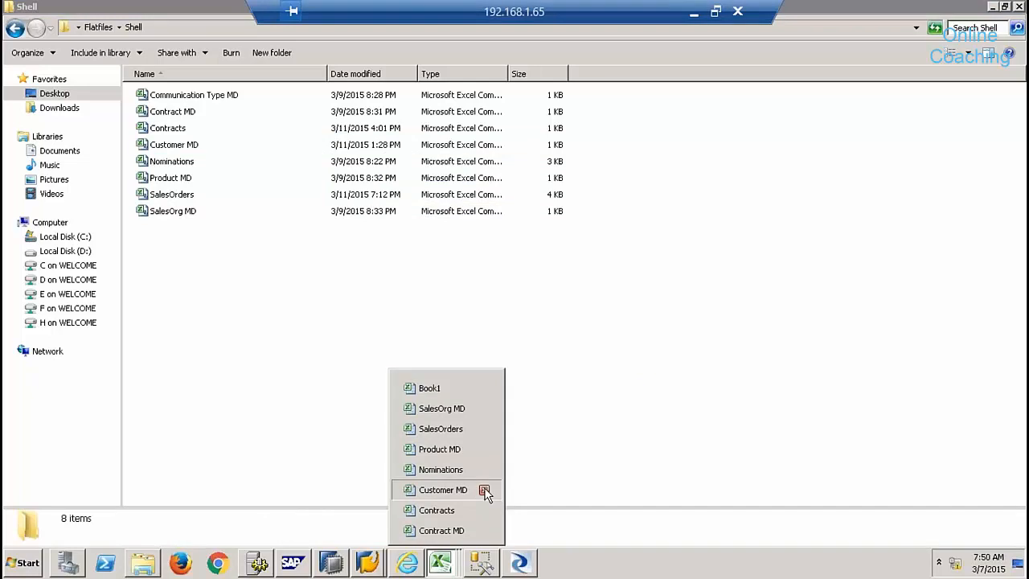
{"action": "left_click", "coordinate": [476, 489]}
{"action": "left_click", "coordinate": [413, 417]}
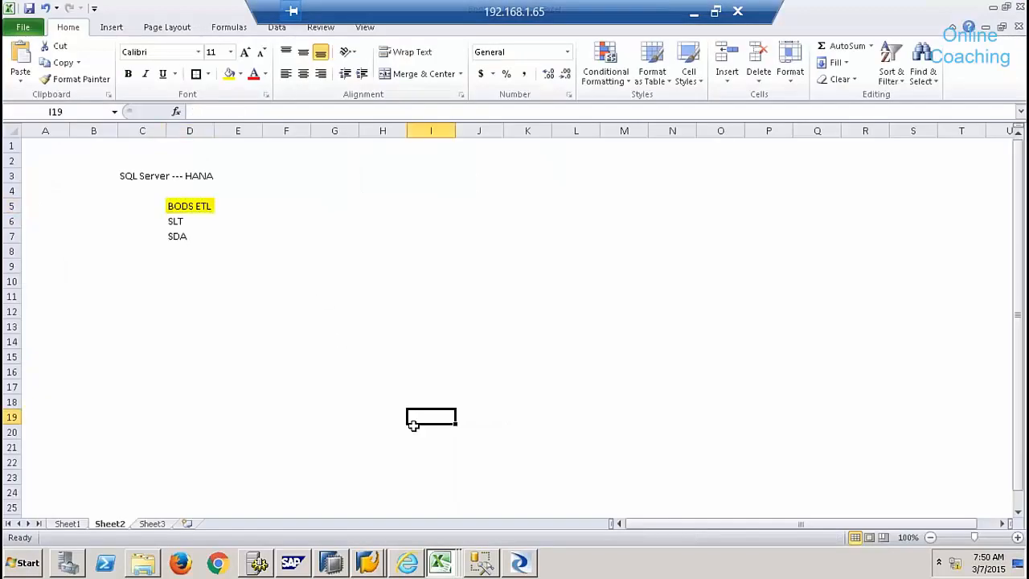
{"action": "left_click", "coordinate": [440, 564]}
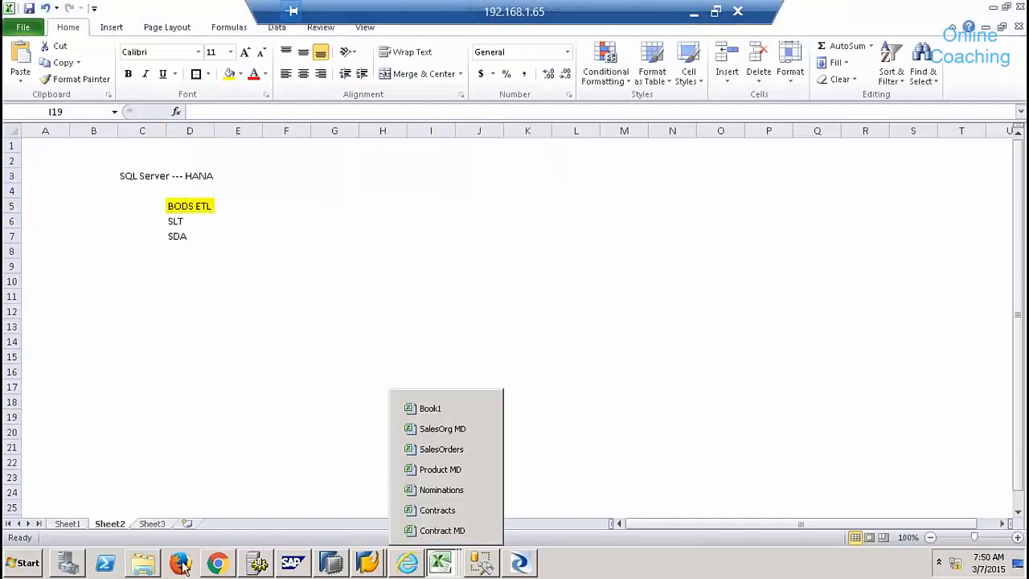
{"action": "left_click", "coordinate": [143, 564]}
- Rename the Customer MD file to CustomeMD
{"action": "right_click", "coordinate": [191, 145]}
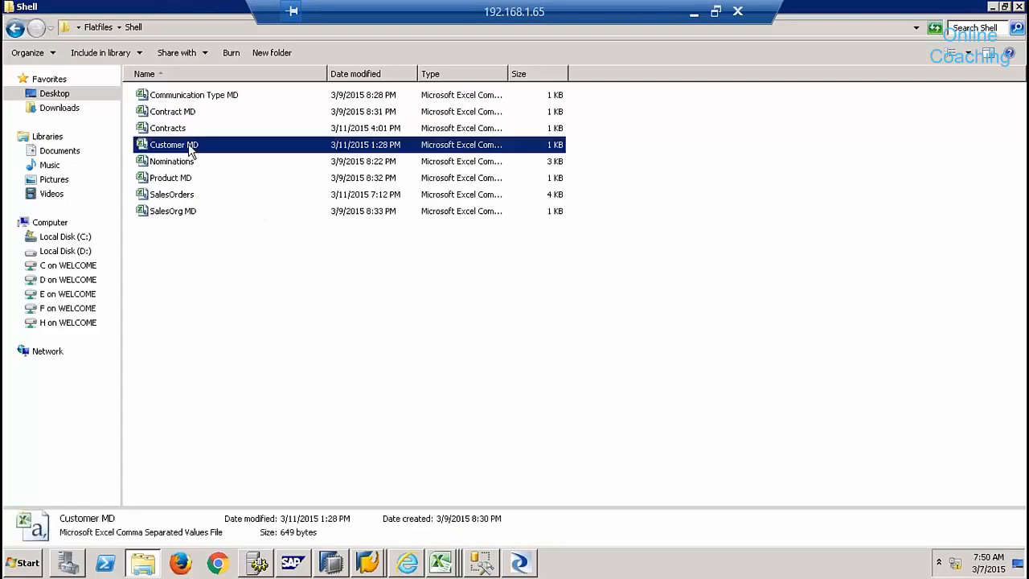
{"action": "left_click", "coordinate": [233, 385]}
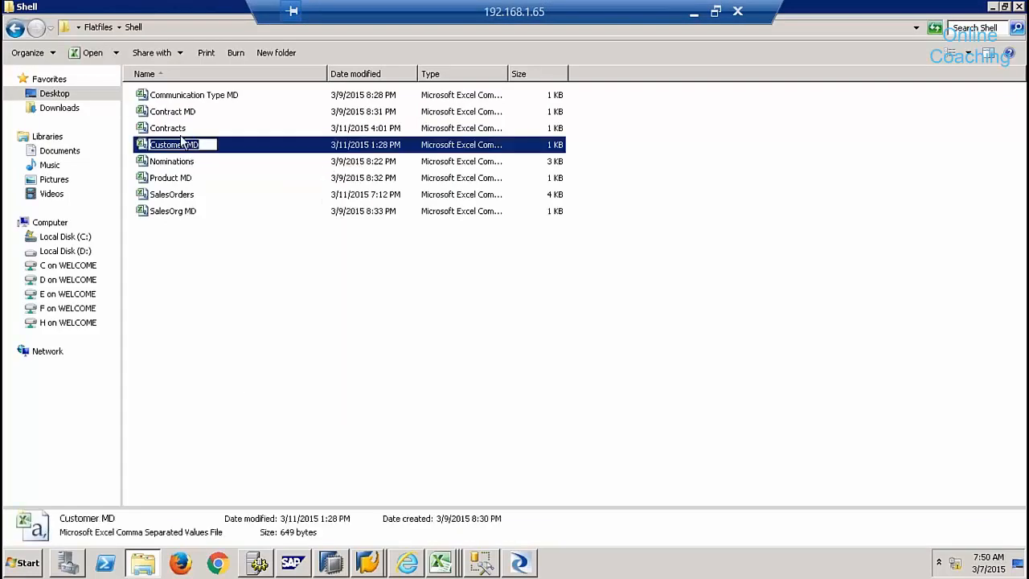
{"action": "key", "text": "End"}
{"action": "key", "text": "Left"}
{"action": "key", "text": "Left"}
{"action": "key", "text": "Left"}
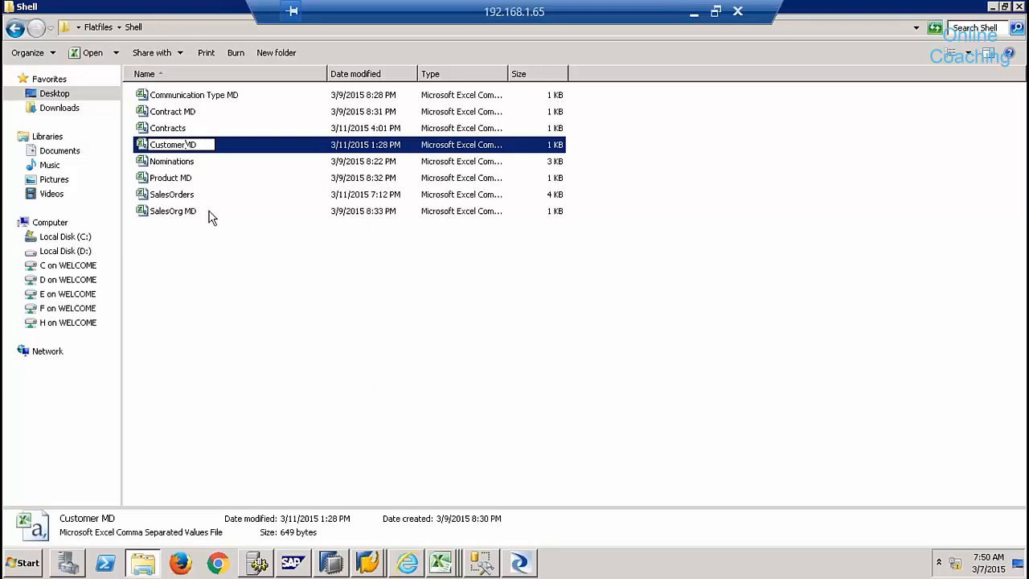
{"action": "key", "text": "BackSpace"}
{"action": "key", "text": "Delete"}
{"action": "left_click", "coordinate": [281, 278]}
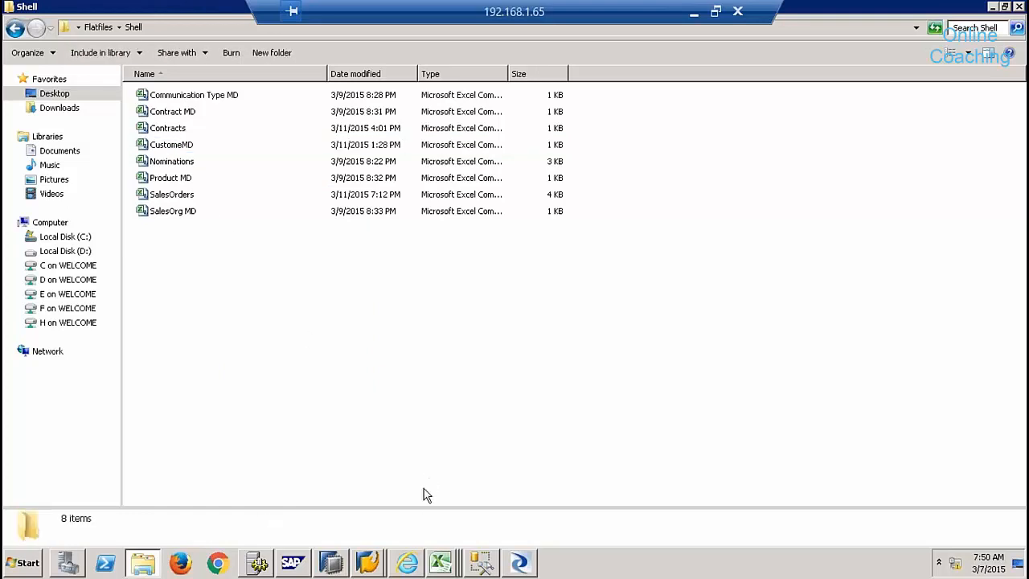
{"action": "left_click", "coordinate": [513, 558]}
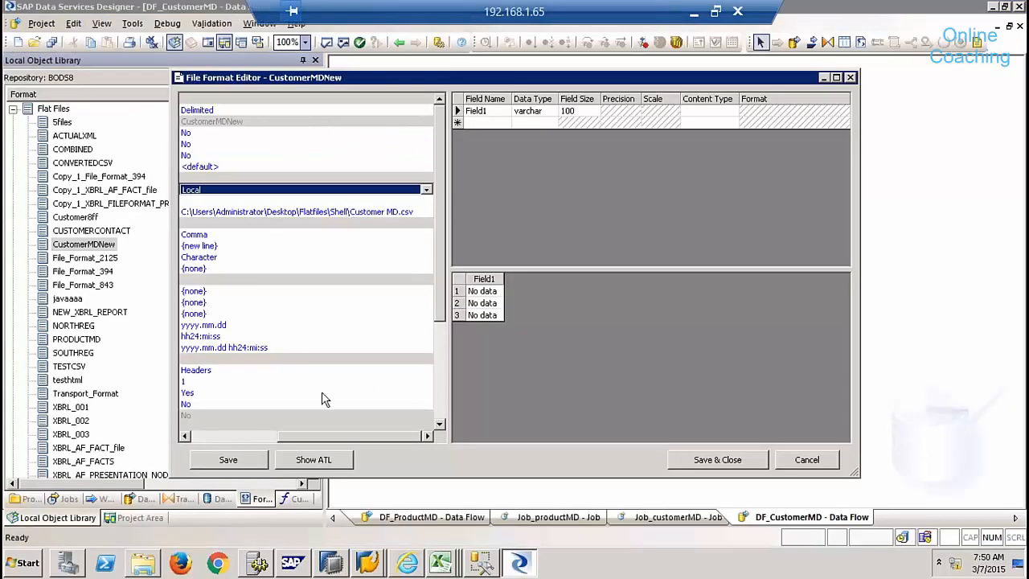
- Set CustomerMDNew's File name(s) to CustomeMD.csv so the preview shows C200 to C500
{"action": "left_click_drag", "start_coordinate": [254, 434], "coordinate": [241, 435]}
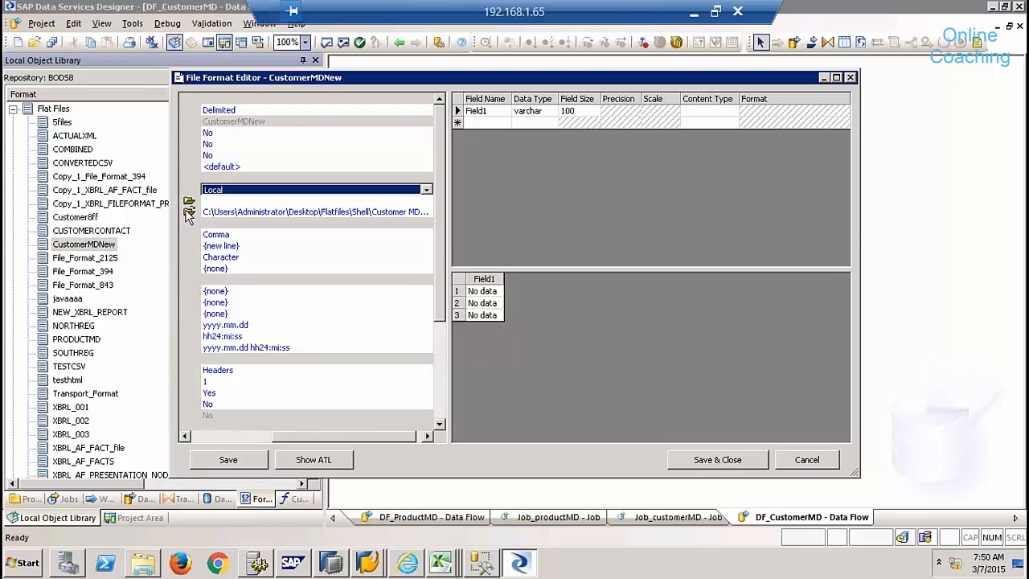
{"action": "left_click", "coordinate": [189, 210]}
{"action": "left_click", "coordinate": [473, 411]}
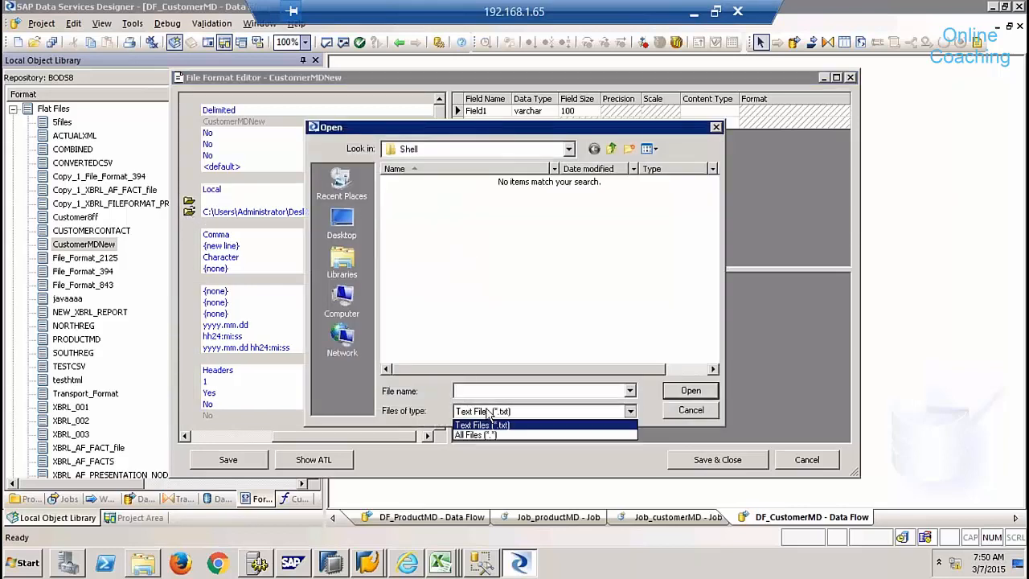
{"action": "left_click", "coordinate": [479, 435]}
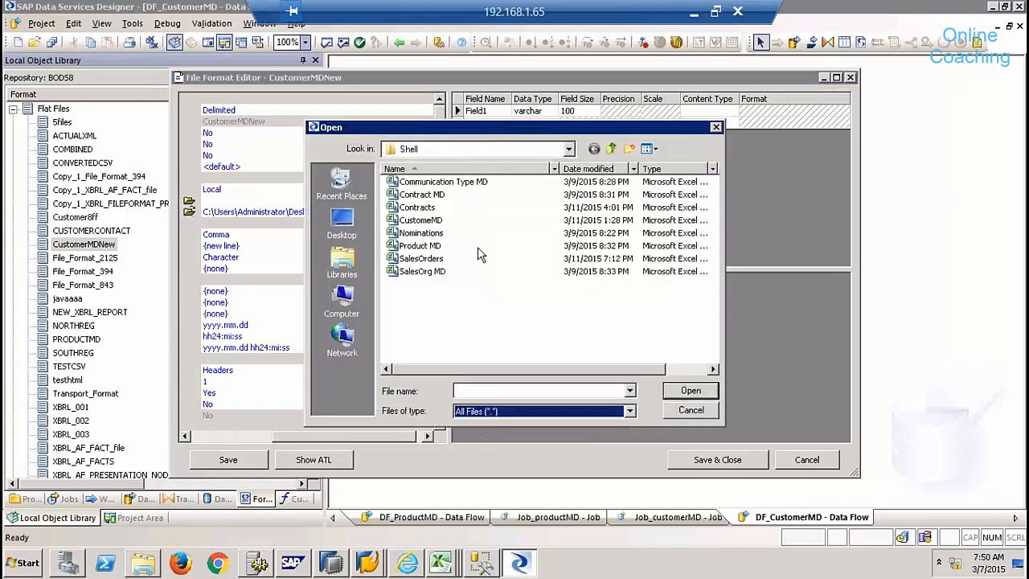
{"action": "left_click", "coordinate": [421, 224]}
{"action": "double_click", "coordinate": [422, 224]}
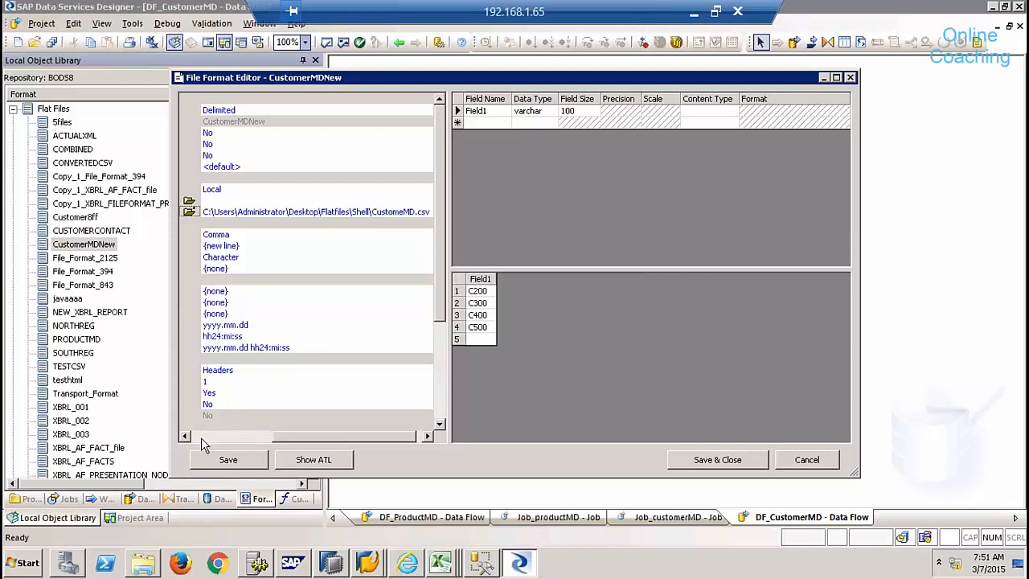
{"action": "left_click", "coordinate": [143, 563]}
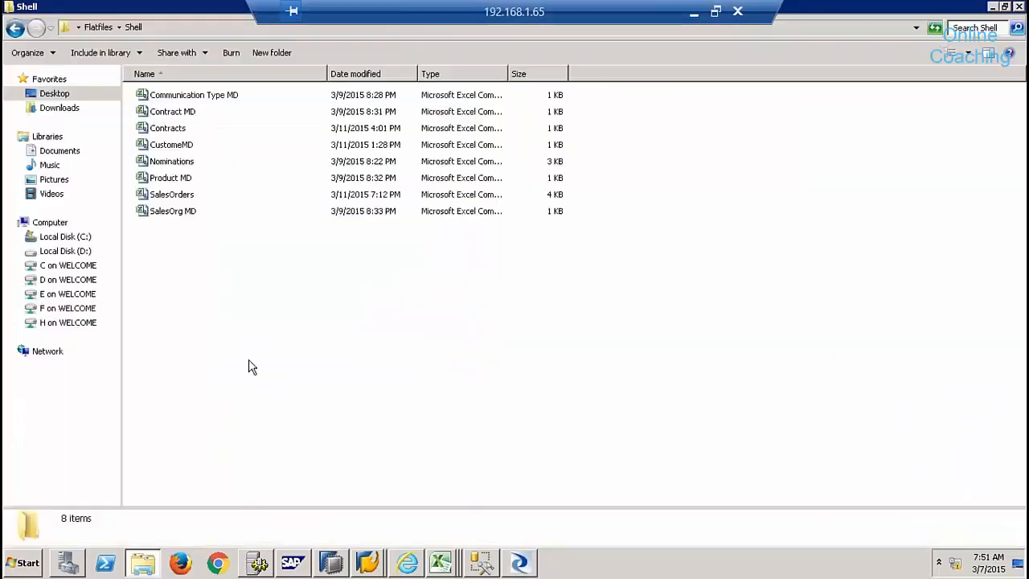
- Open CustomeMD.csv in Notepad++ to check its header and C100–C500 rows
{"action": "right_click", "coordinate": [185, 146]}
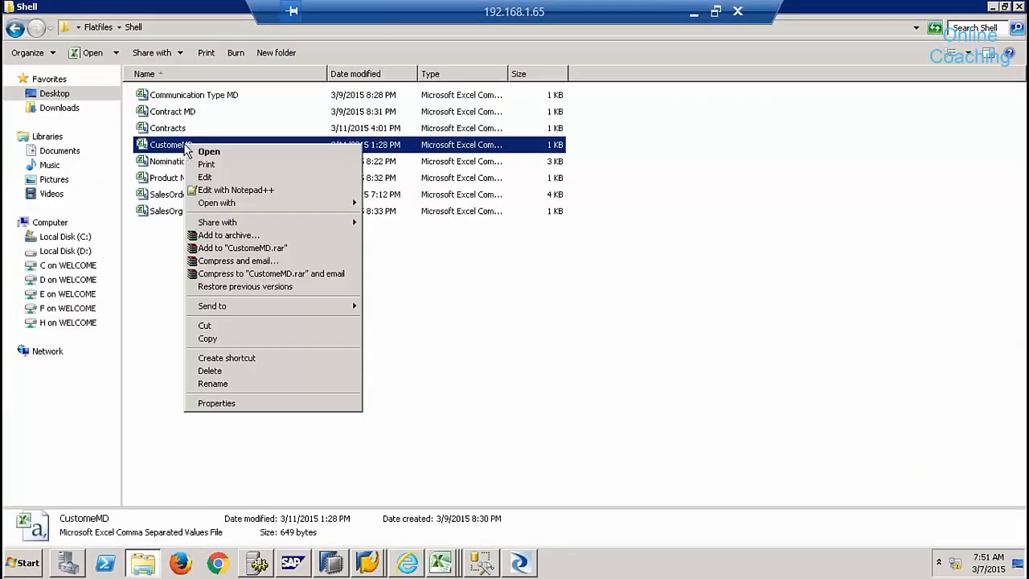
{"action": "left_click", "coordinate": [257, 191]}
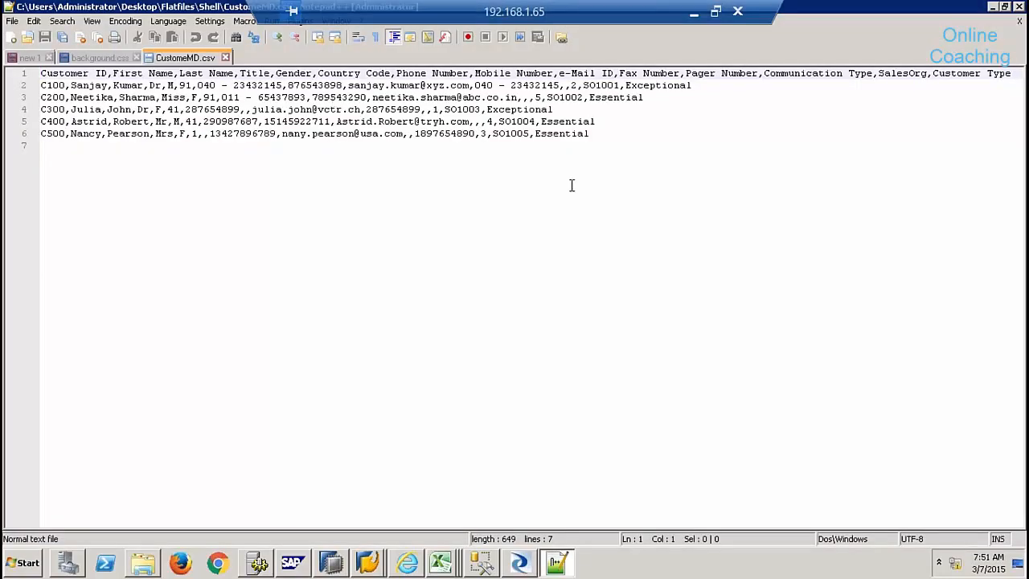
{"action": "mouse_move", "coordinate": [519, 563]}
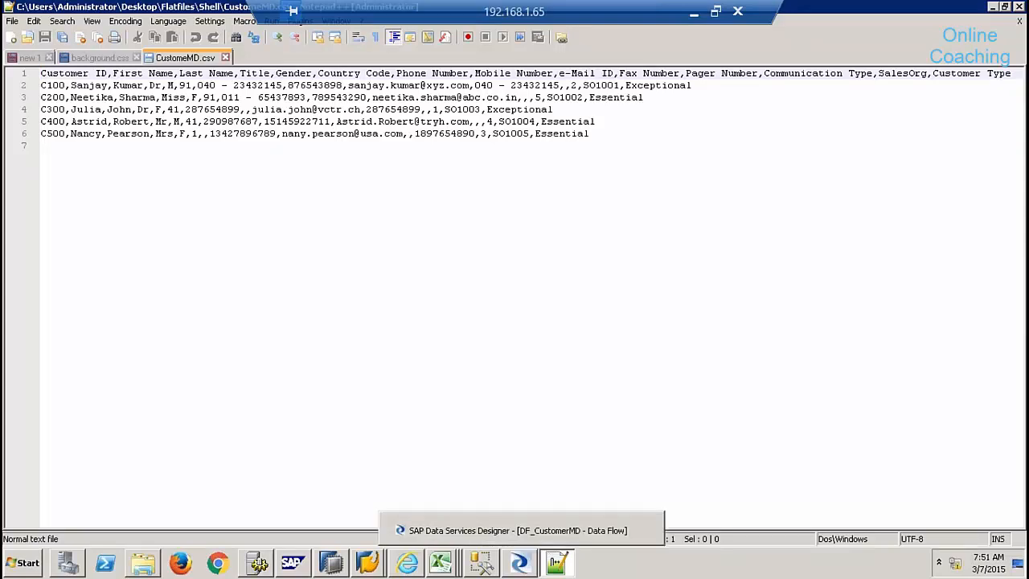
{"action": "left_click", "coordinate": [520, 563]}
{"action": "left_click", "coordinate": [214, 437]}
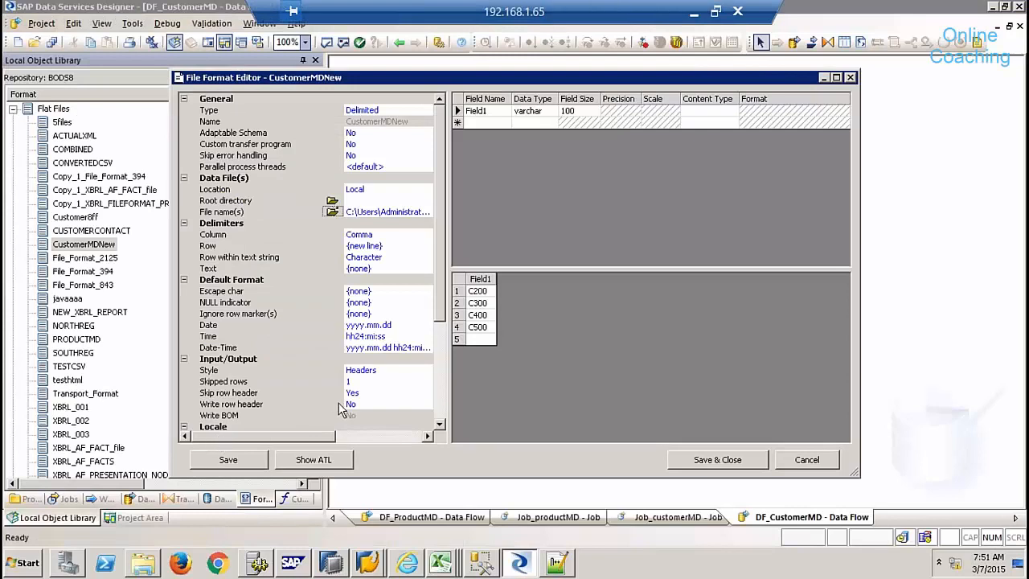
- Change Skipped rows from 1 to 0 so the preview includes C100 through C500
{"action": "left_click", "coordinate": [366, 382]}
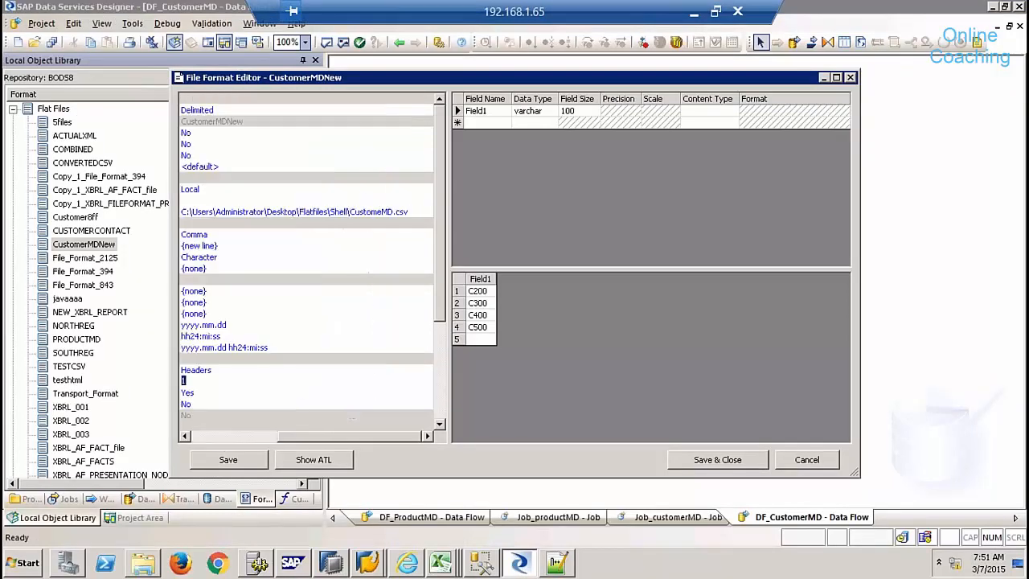
{"action": "key", "text": "Return"}
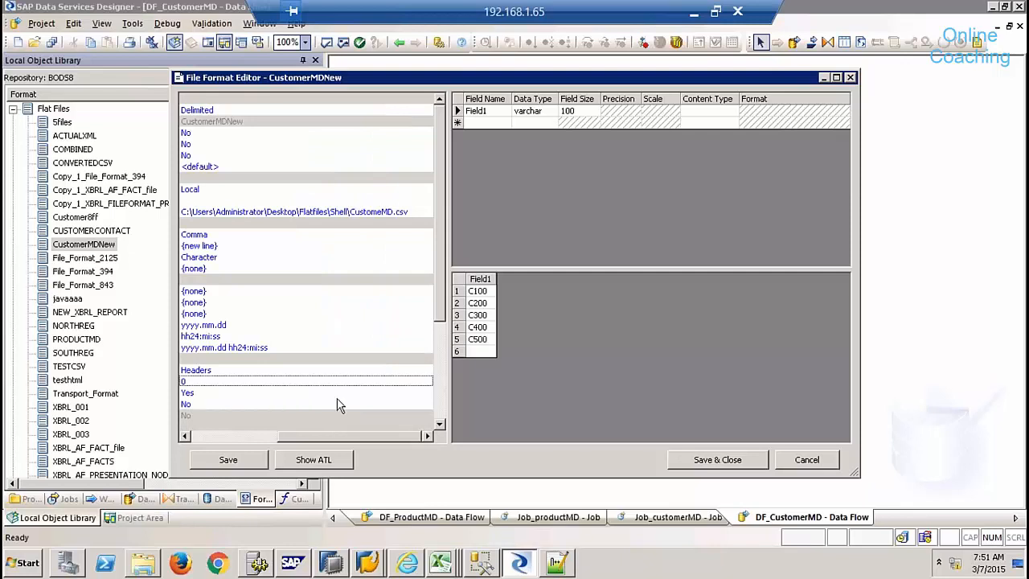
{"action": "left_click", "coordinate": [237, 437]}
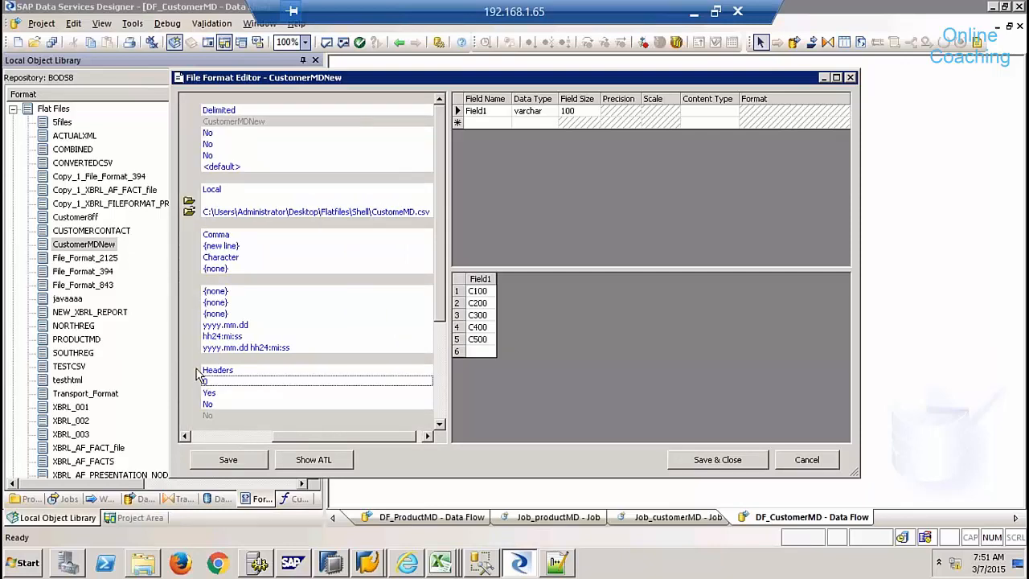
{"action": "left_click", "coordinate": [229, 236]}
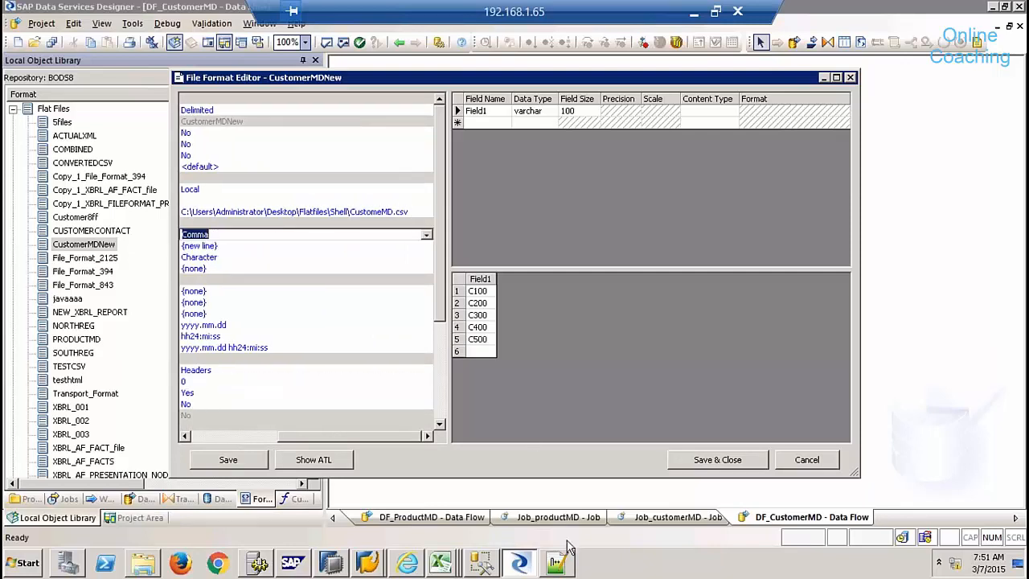
{"action": "left_click", "coordinate": [559, 561]}
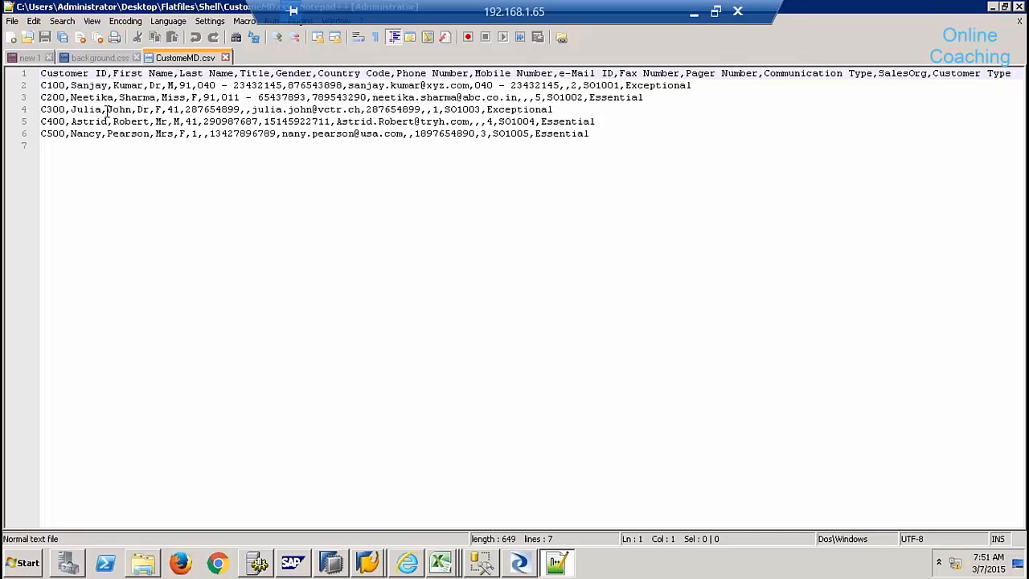
- Try quoting the customer names on lines 2 and 3, removing the first/last-name commas
{"action": "left_click", "coordinate": [111, 85]}
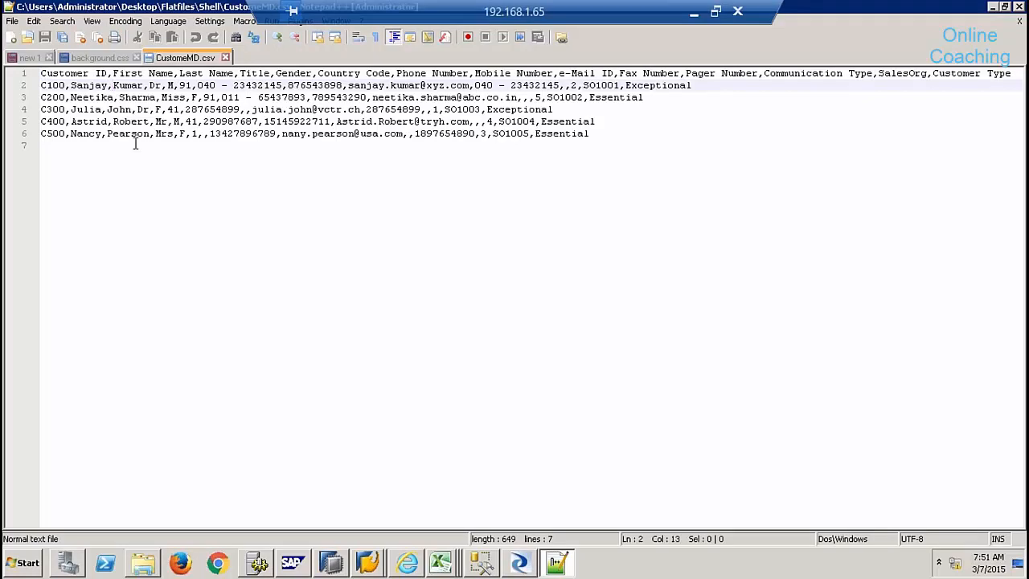
{"action": "key", "text": "BackSpace"}
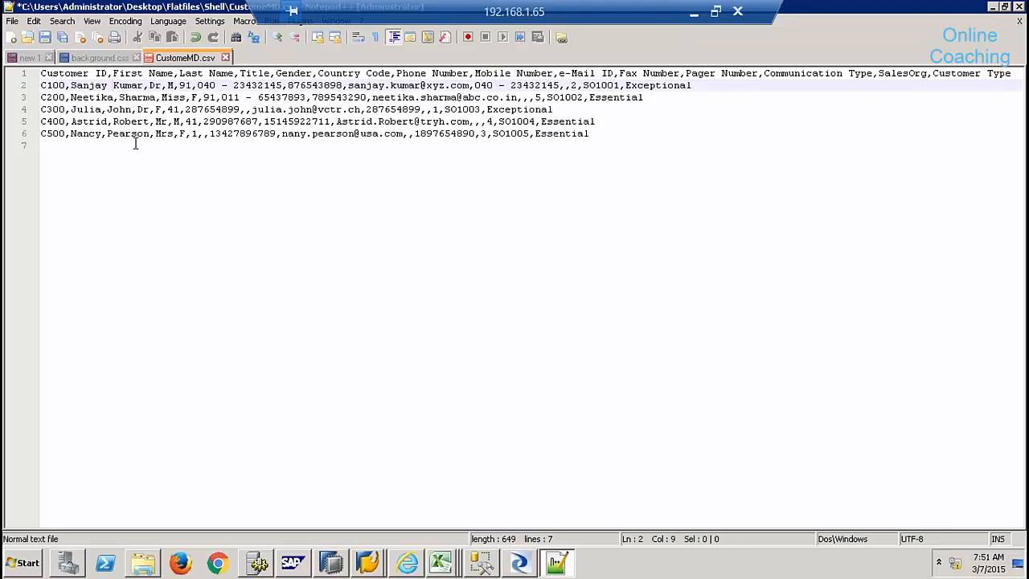
{"action": "type", "text": "\""}
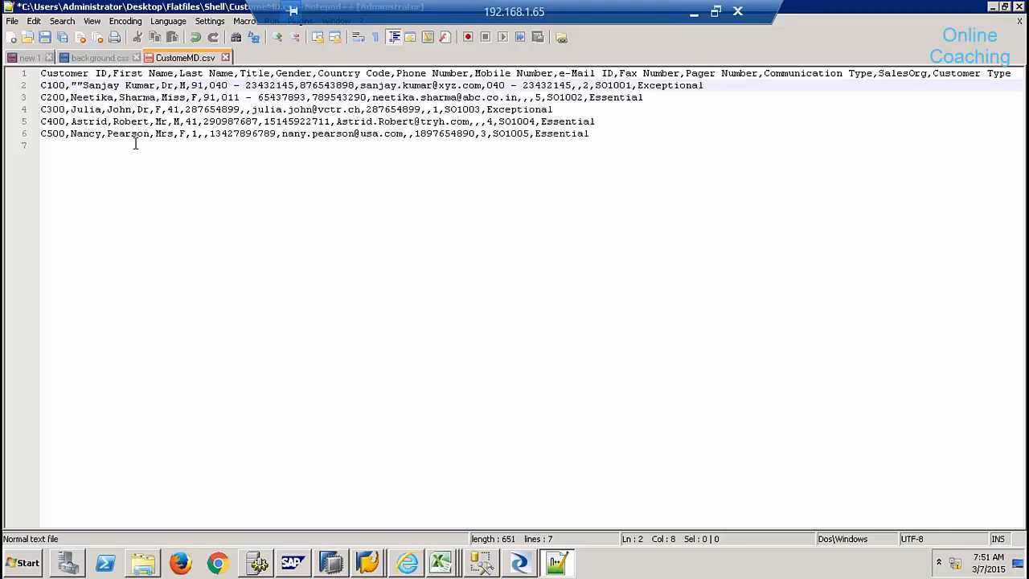
{"action": "key", "text": "BackSpace"}
{"action": "key", "text": "Right"}
{"action": "key", "text": "Right"}
{"action": "key", "text": "Right"}
{"action": "key", "text": "Right"}
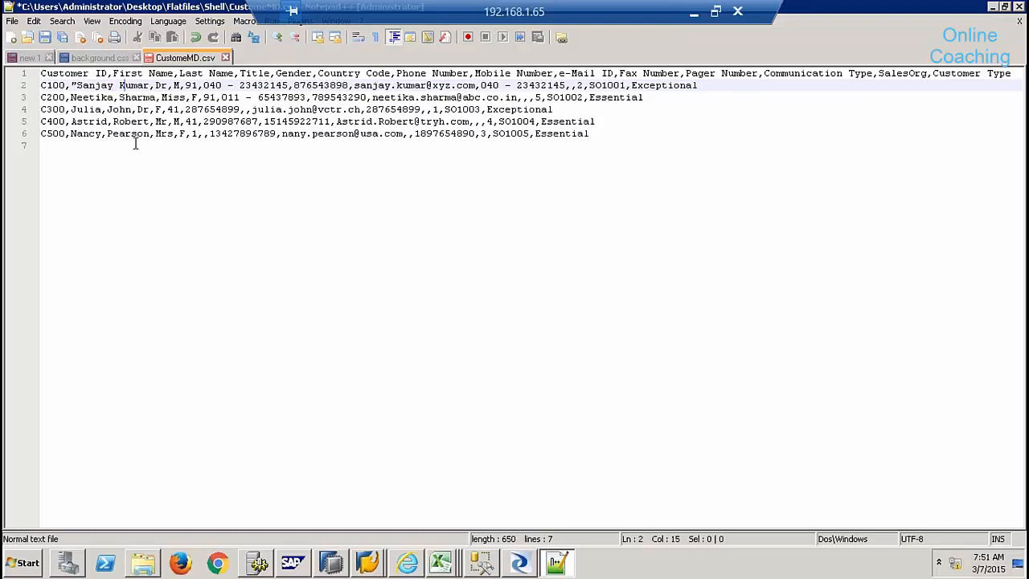
{"action": "type", "text": "\""}
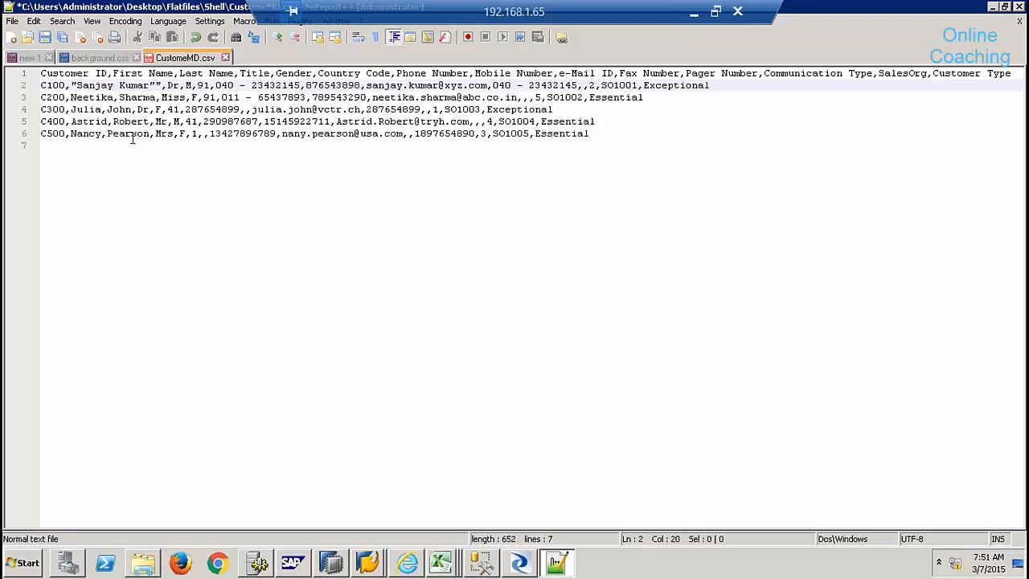
{"action": "left_click", "coordinate": [72, 98]}
{"action": "type", "text": "\""}
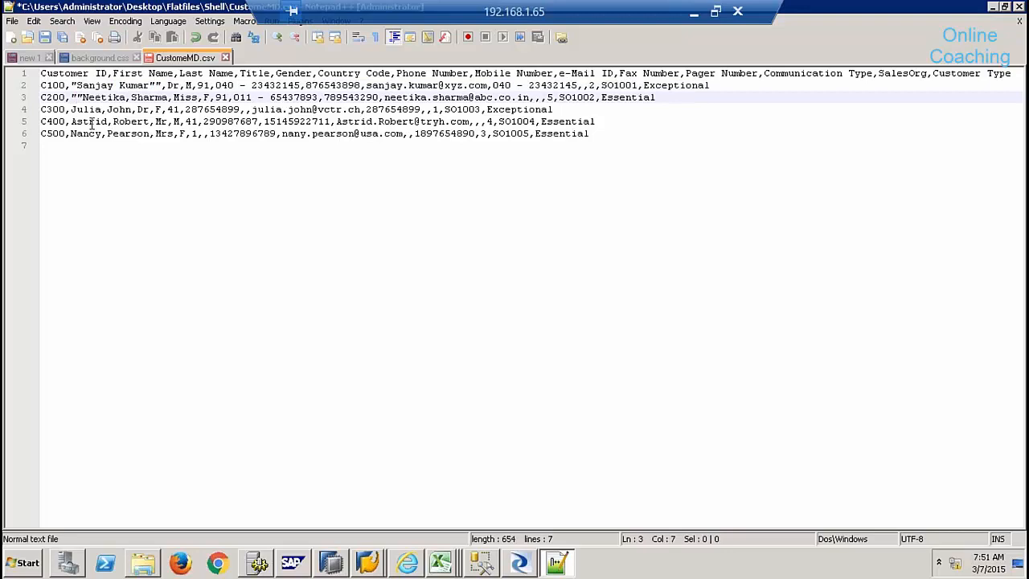
{"action": "key", "text": "BackSpace"}
{"action": "key", "text": "Right"}
{"action": "key", "text": "Right"}
{"action": "key", "text": "Right"}
{"action": "key", "text": "Right"}
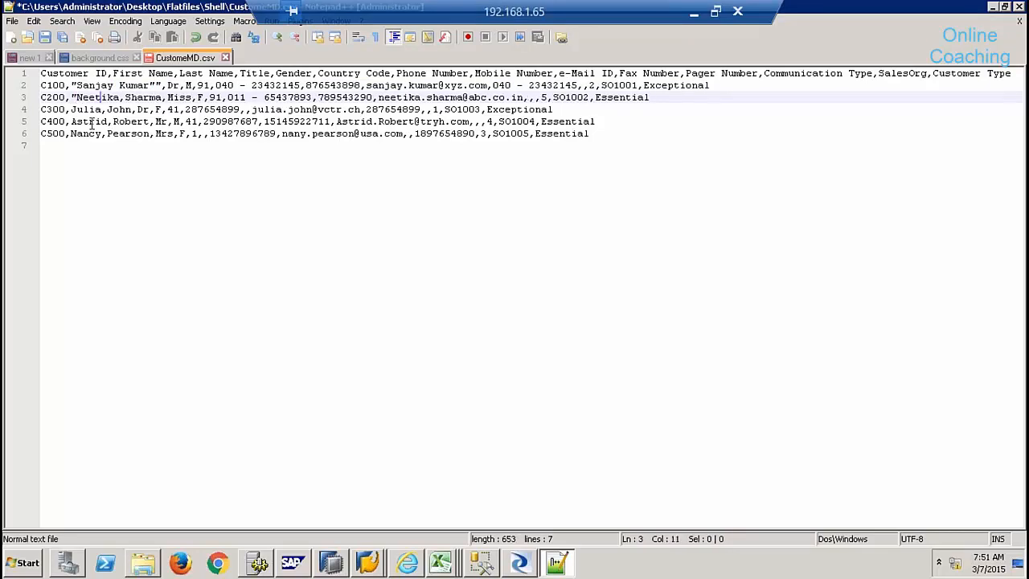
{"action": "key", "text": "BackSpace"}
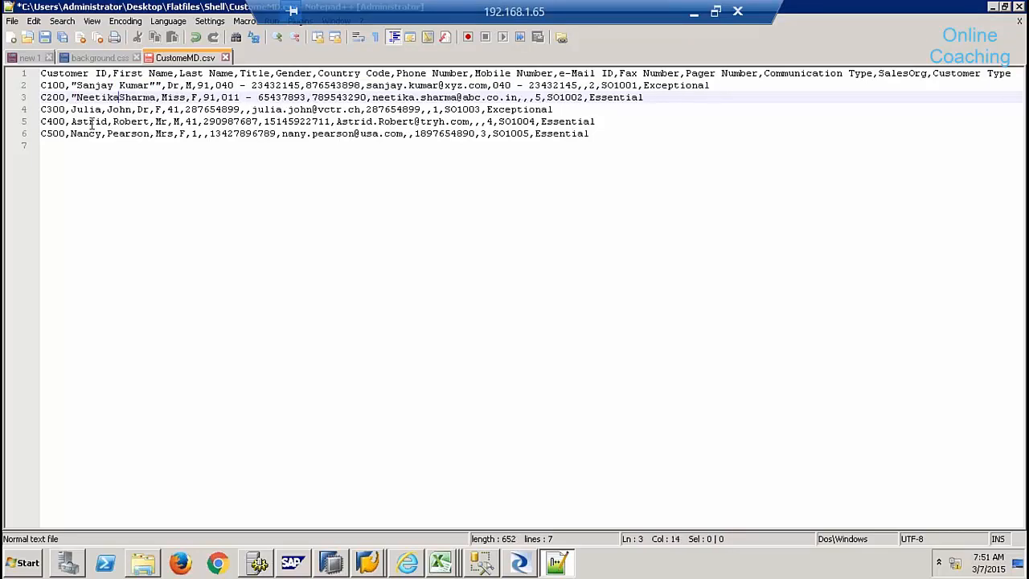
{"action": "key", "text": "Right"}
{"action": "key", "text": "Right"}
{"action": "key", "text": "Right"}
{"action": "key", "text": "Right"}
{"action": "key", "text": "Right"}
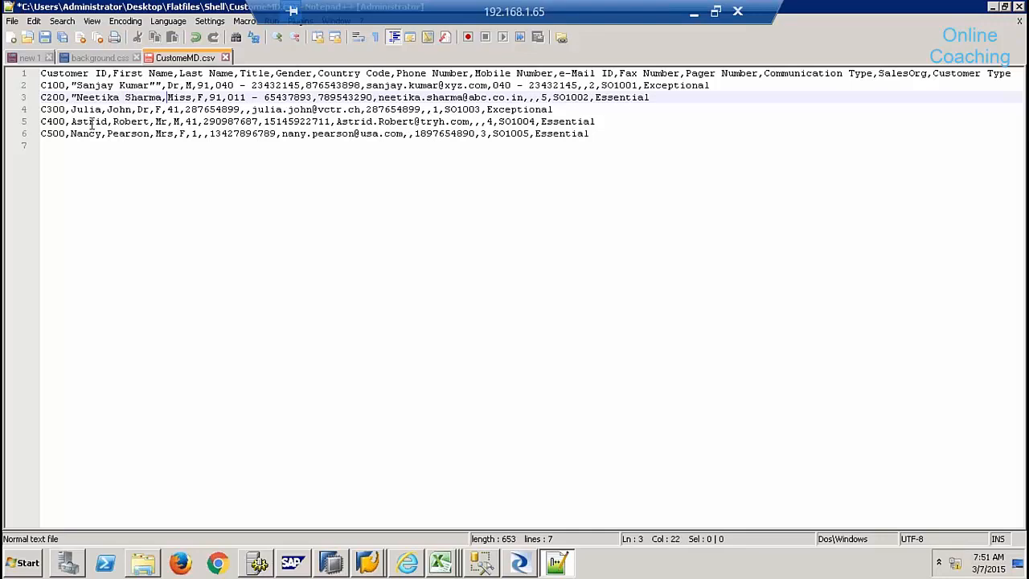
{"action": "type", "text": "\""}
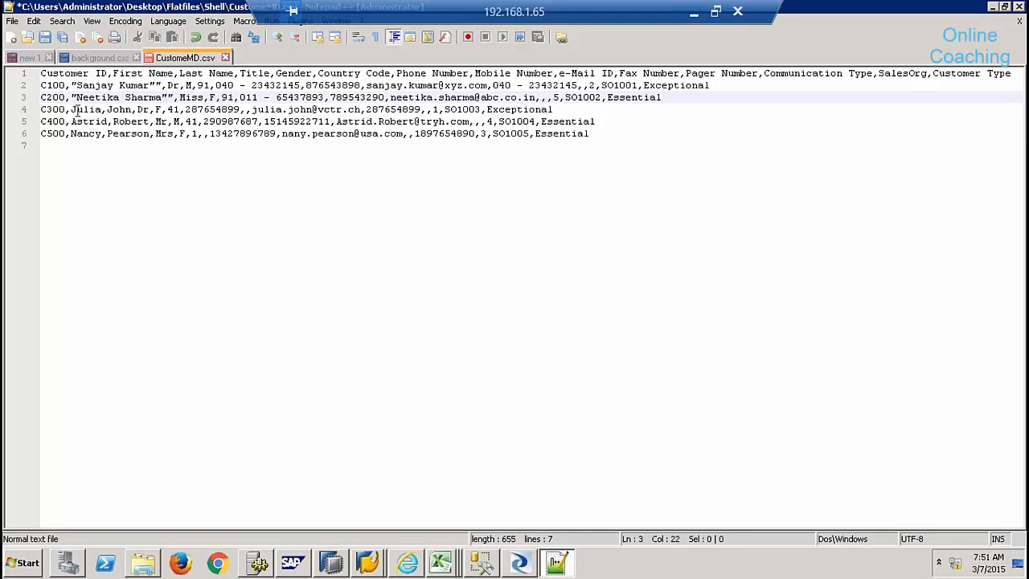
- Undo the quoting edits back to the saved file, then delete the space in 'Customer ID'
{"action": "left_click", "coordinate": [163, 84]}
{"action": "key", "text": "BackSpace"}
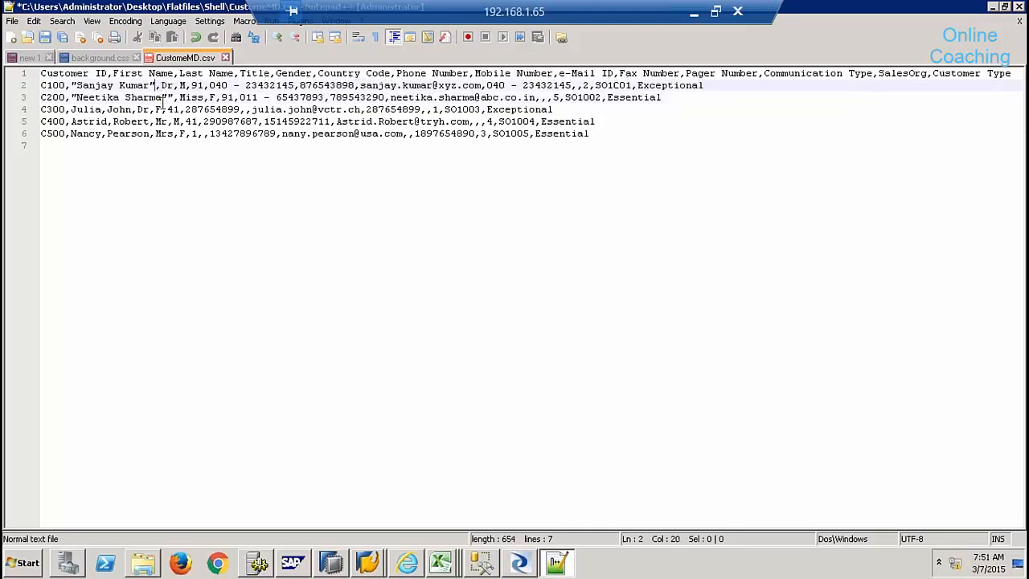
{"action": "left_click", "coordinate": [175, 97]}
{"action": "key", "text": "BackSpace"}
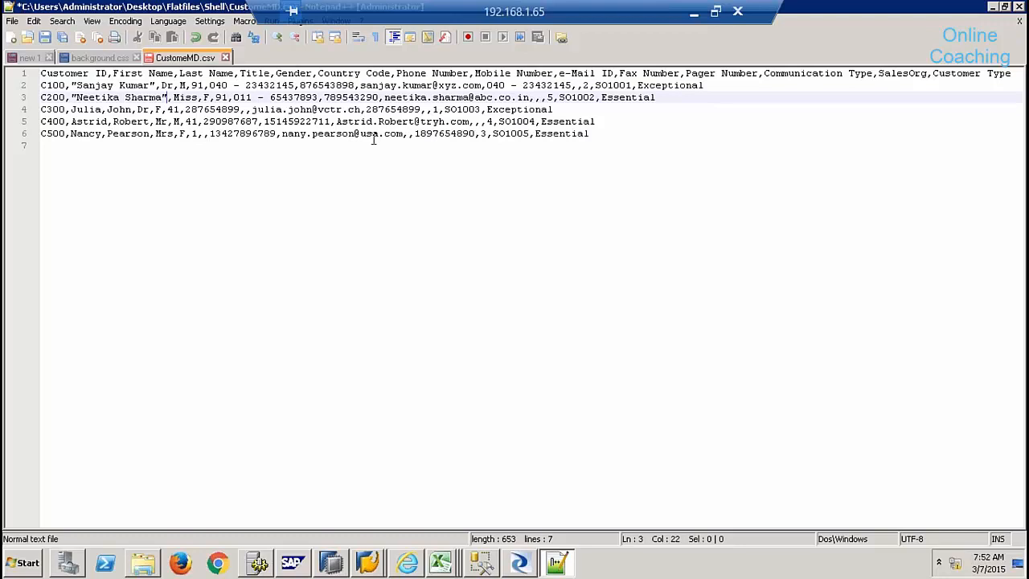
{"action": "left_click", "coordinate": [109, 110]}
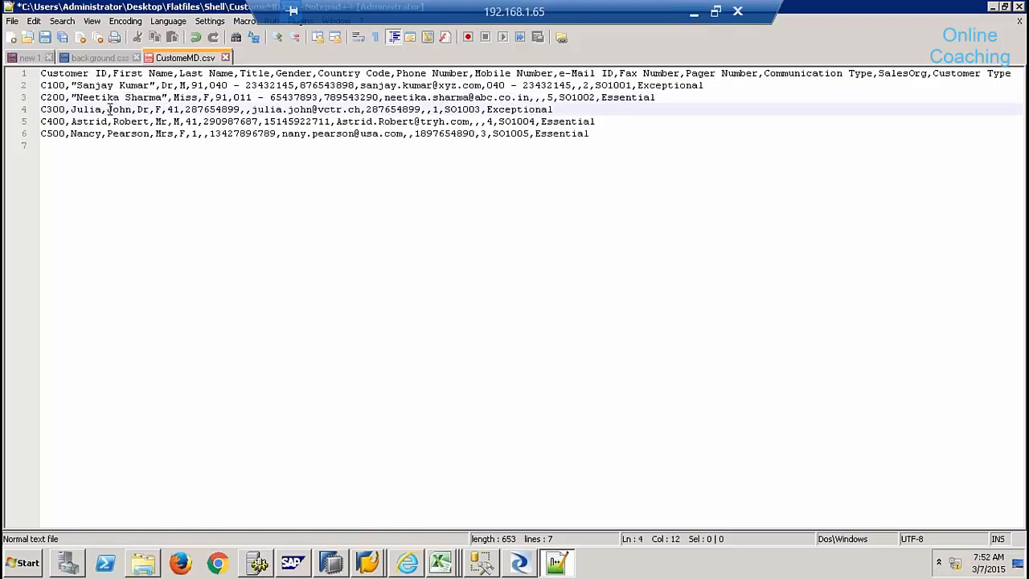
{"action": "key", "text": "BackSpace"}
{"action": "key", "text": "ctrl+z"}
{"action": "key", "text": "ctrl+z"}
{"action": "key", "text": "ctrl+z"}
{"action": "key", "text": "ctrl+z"}
{"action": "key", "text": "ctrl+z"}
{"action": "key", "text": "ctrl+z"}
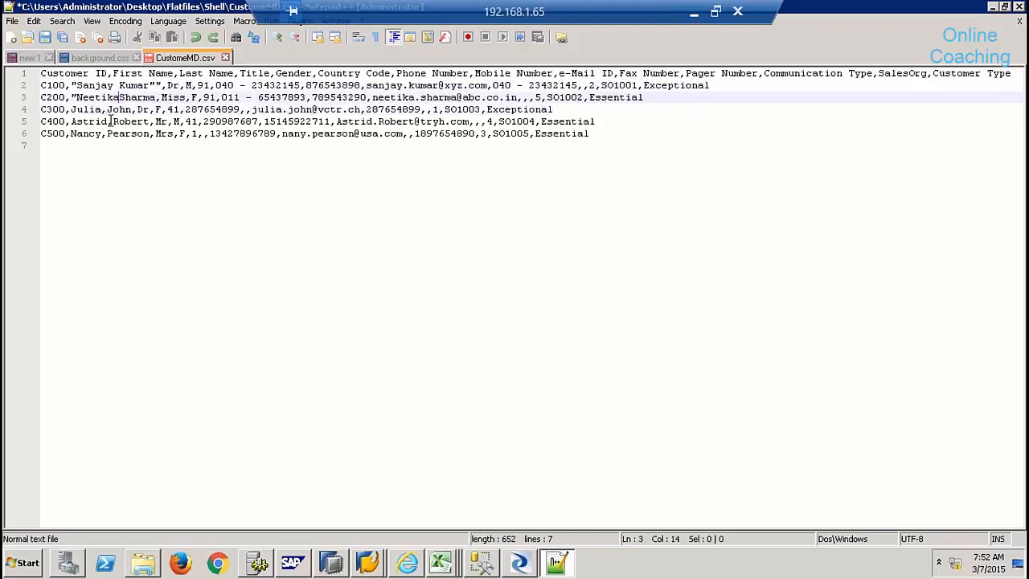
{"action": "key", "text": "ctrl+z"}
{"action": "key", "text": "ctrl+z"}
{"action": "key", "text": "ctrl+z"}
{"action": "key", "text": "ctrl+z"}
{"action": "key", "text": "ctrl+z"}
{"action": "key", "text": "ctrl+z"}
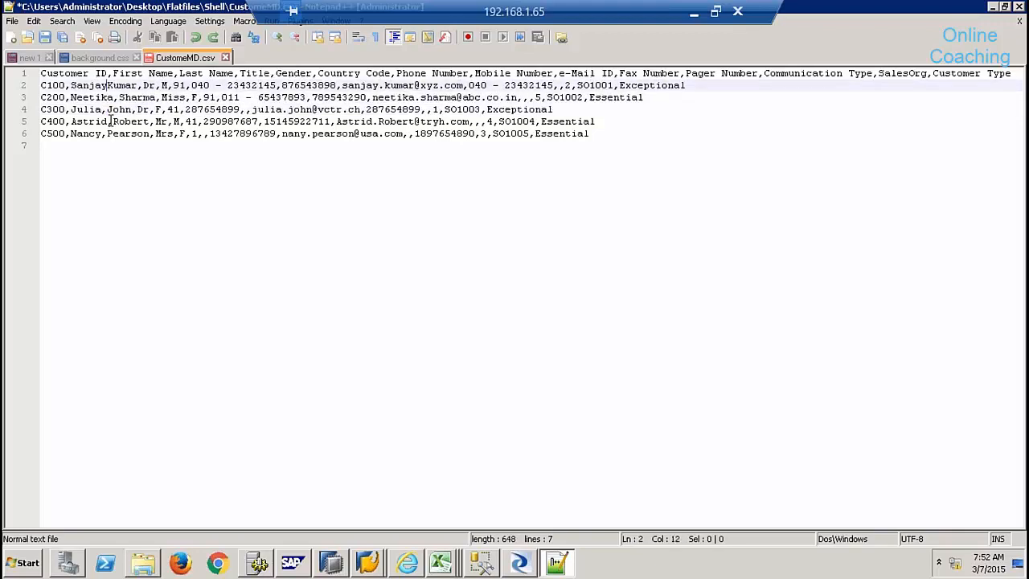
{"action": "key", "text": "ctrl+y"}
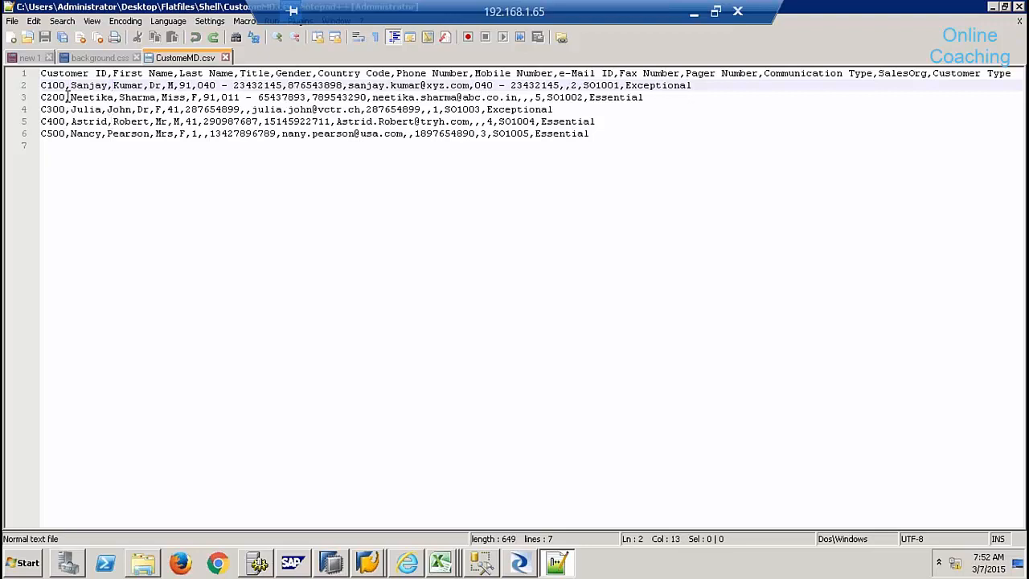
{"action": "left_click", "coordinate": [96, 73]}
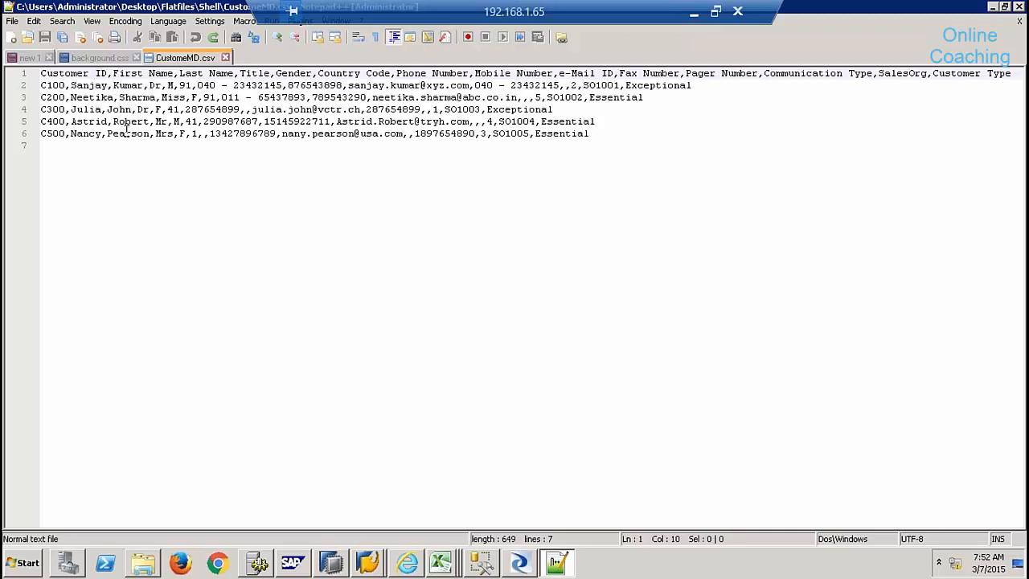
{"action": "key", "text": "BackSpace"}
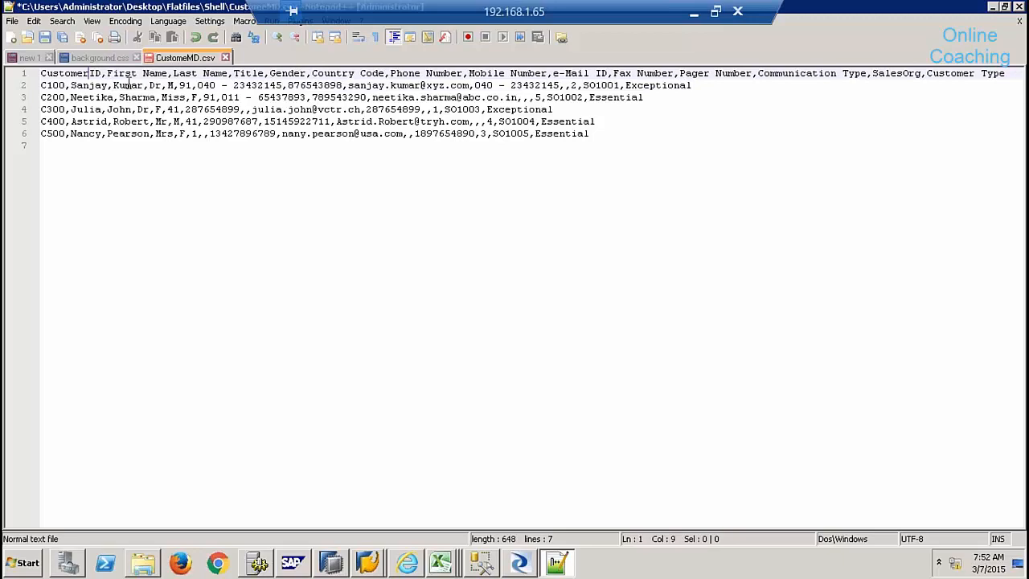
- Remove the spaces from the First Name, Last Name, Country Code, Phone Number and Mobile Number headers
{"action": "left_click", "coordinate": [143, 73]}
{"action": "key", "text": "BackSpace"}
{"action": "double_click", "coordinate": [194, 73]}
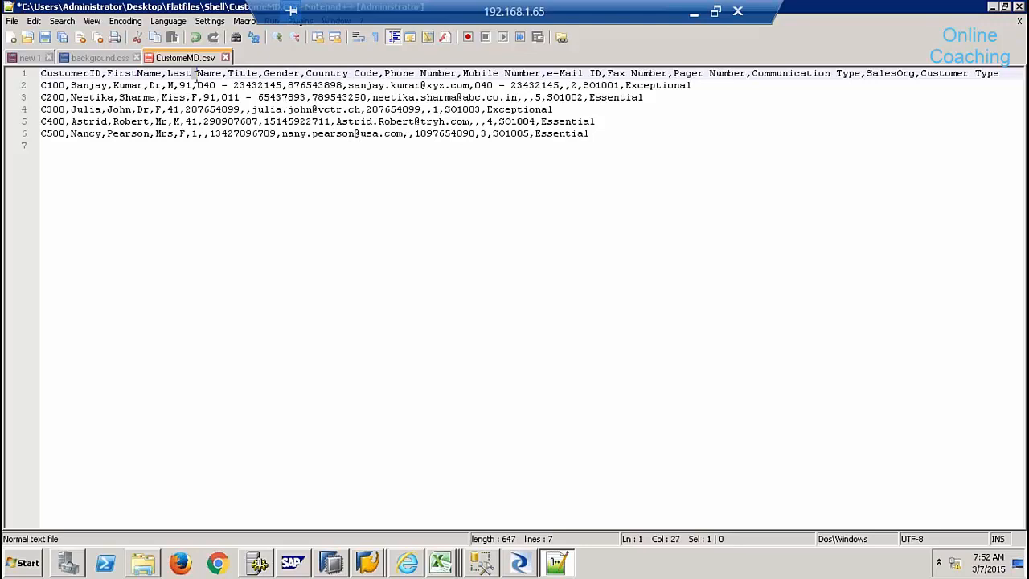
{"action": "key", "text": "BackSpace"}
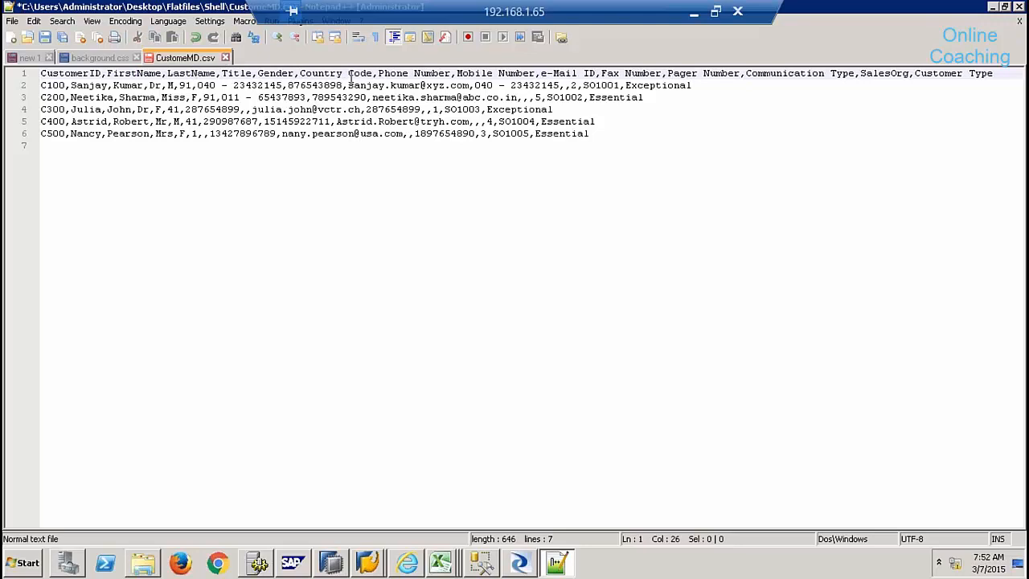
{"action": "key", "text": "BackSpace"}
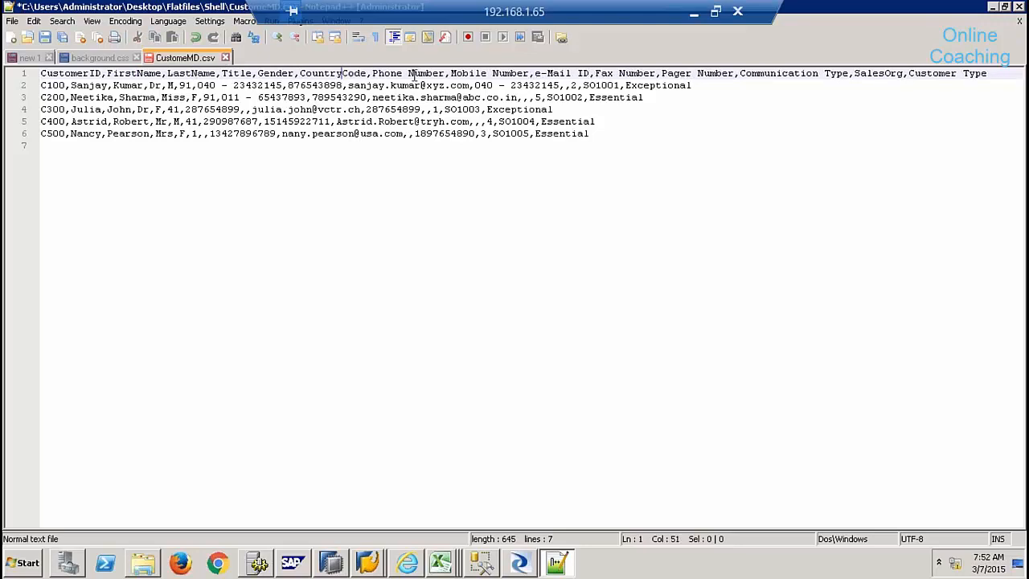
{"action": "left_click", "coordinate": [408, 73]}
{"action": "key", "text": "BackSpace"}
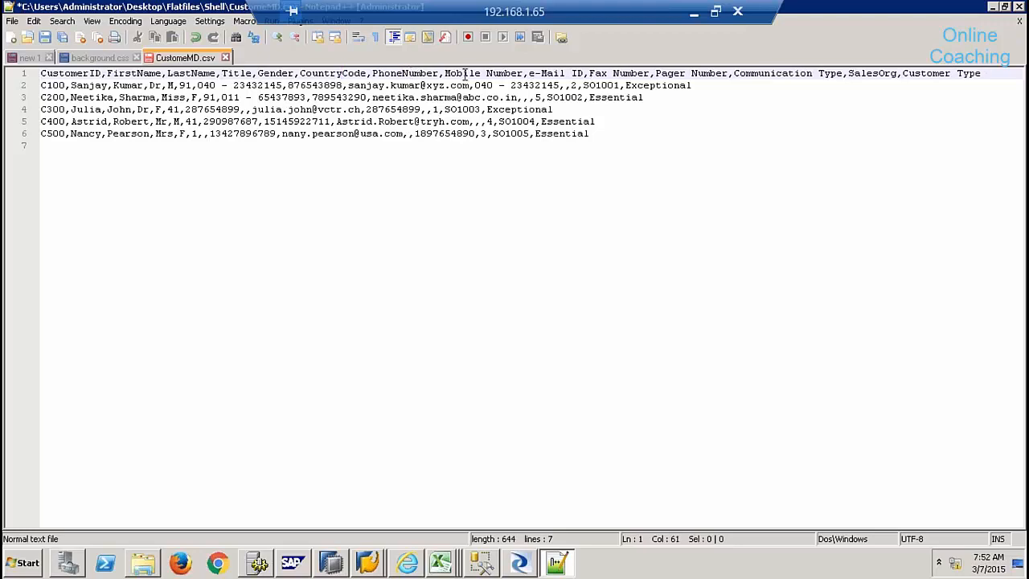
{"action": "key", "text": "BackSpace"}
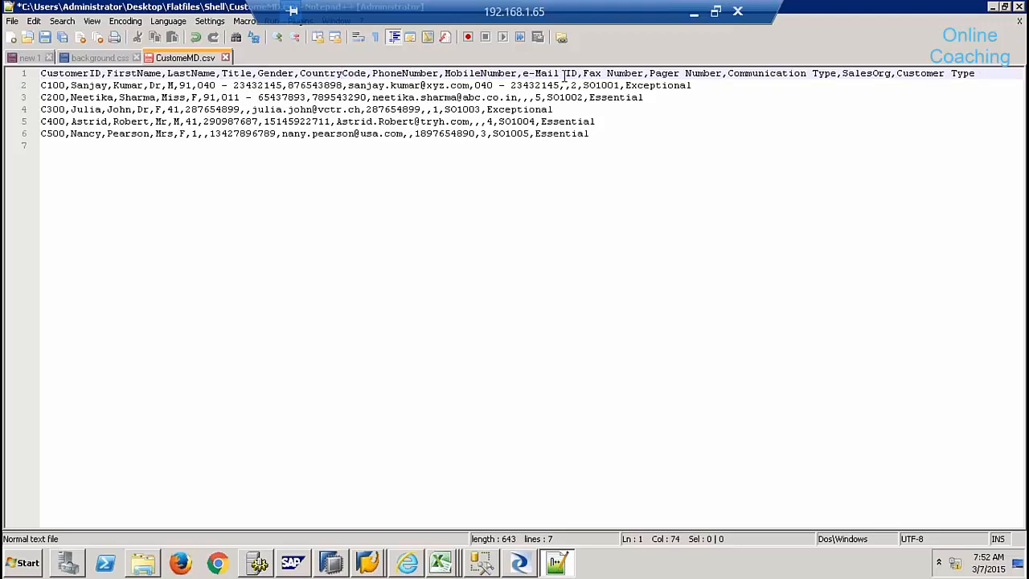
- Remove spaces from e-Mail ID, Fax Number, Pager Number, Communication Type and Customer Type, then save and close
{"action": "left_click", "coordinate": [565, 73]}
{"action": "key", "text": "BackSpace"}
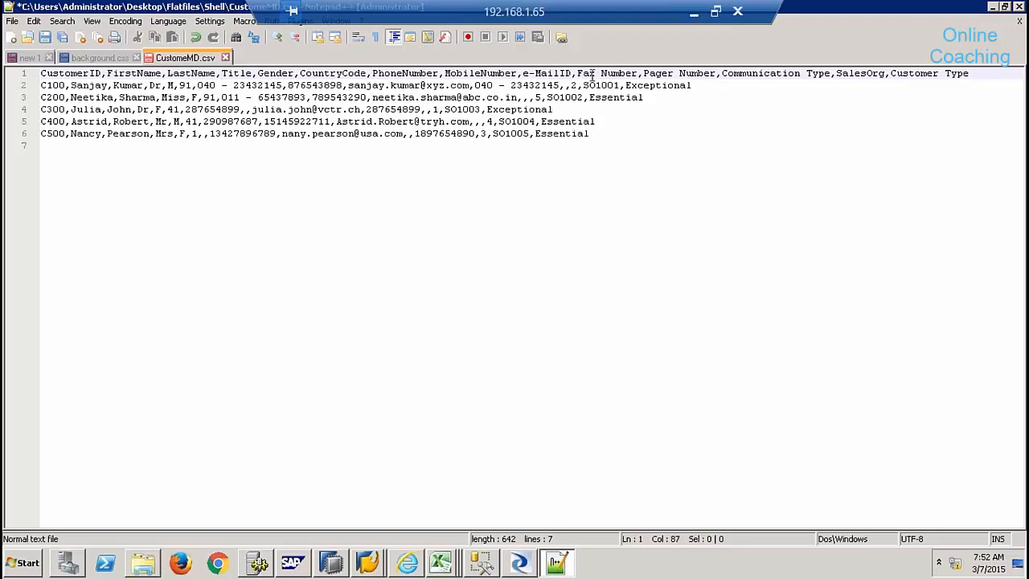
{"action": "key", "text": "BackSpace"}
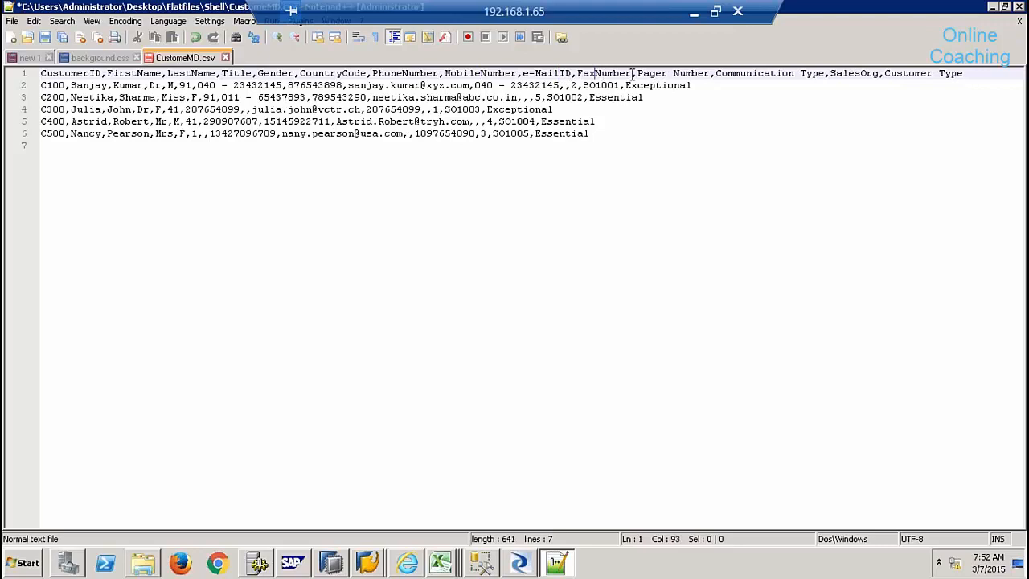
{"action": "left_click", "coordinate": [672, 73]}
{"action": "key", "text": "BackSpace"}
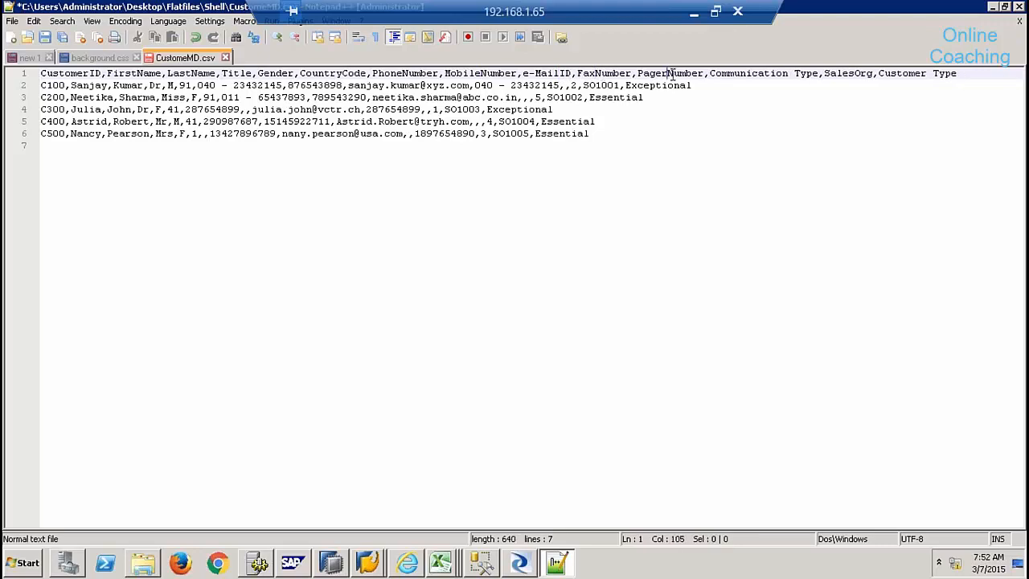
{"action": "left_click", "coordinate": [798, 74]}
{"action": "key", "text": "BackSpace"}
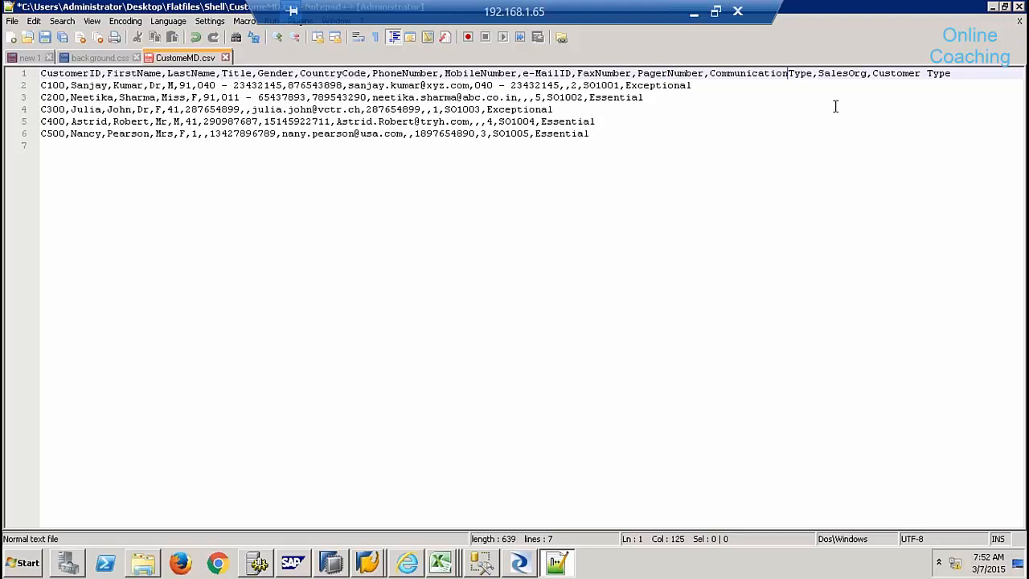
{"action": "left_click", "coordinate": [928, 73]}
{"action": "key", "text": "BackSpace"}
{"action": "left_click", "coordinate": [45, 37]}
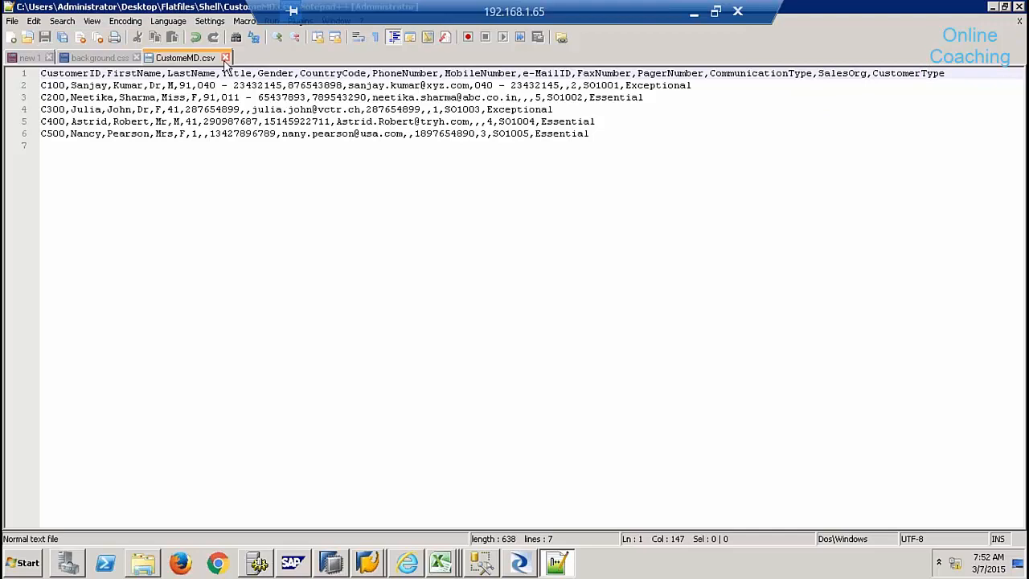
{"action": "left_click", "coordinate": [225, 58]}
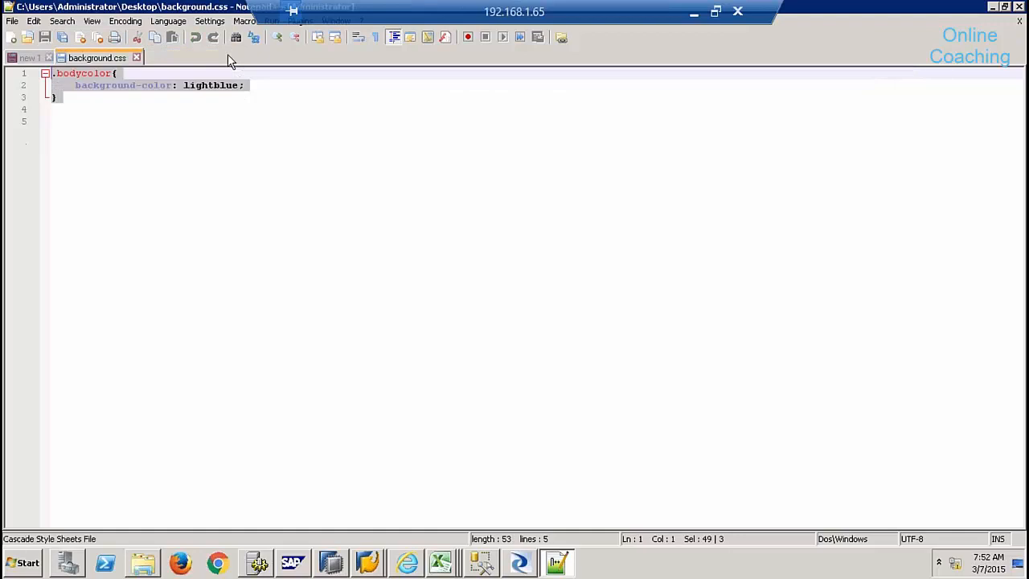
- Reload CustomeMD.csv (All Files) as CustomerMDNew's data file, then cancel the editor unsaved
{"action": "key", "text": "alt+Tab"}
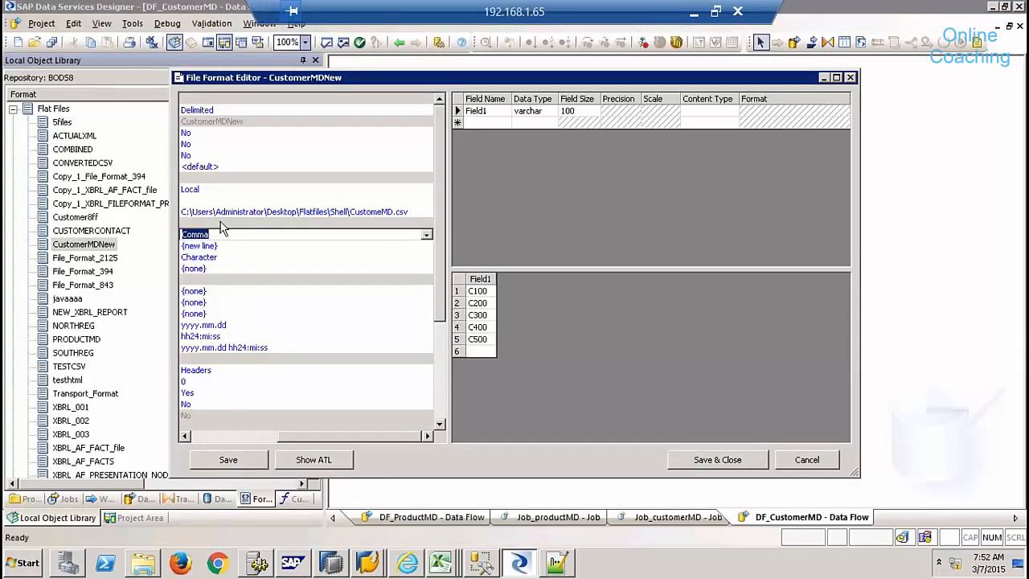
{"action": "left_click", "coordinate": [212, 435]}
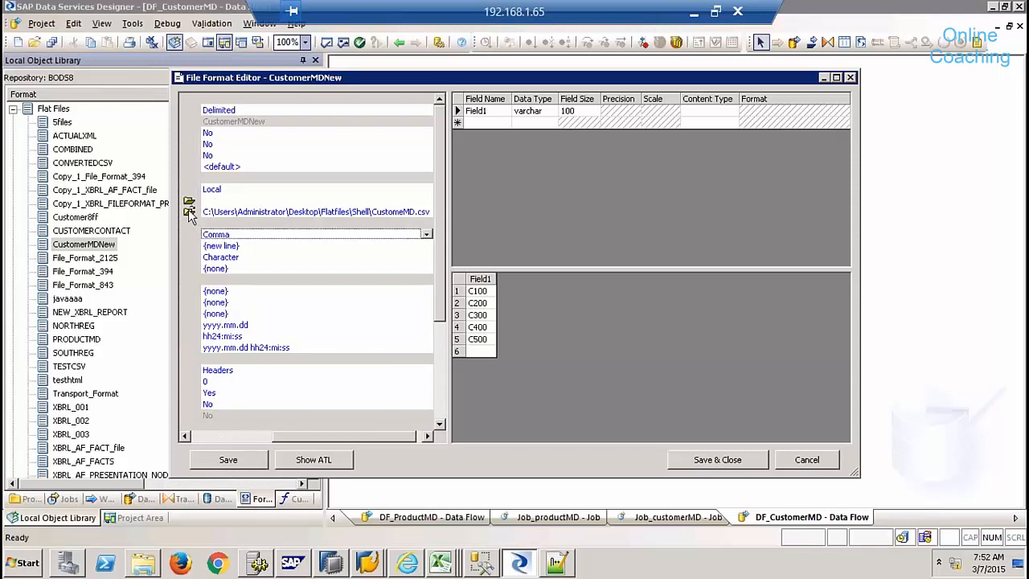
{"action": "left_click", "coordinate": [329, 246]}
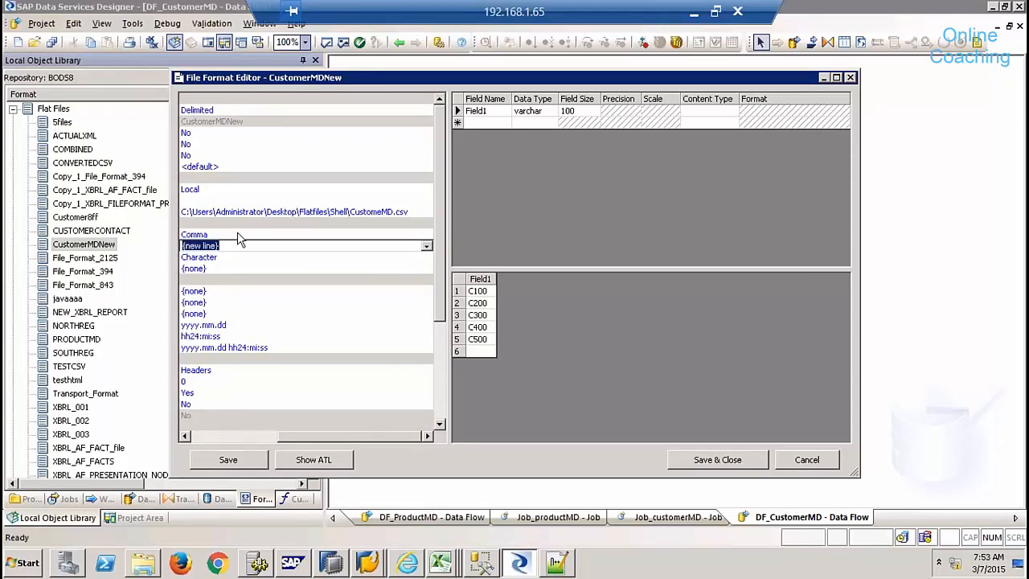
{"action": "left_click", "coordinate": [214, 436]}
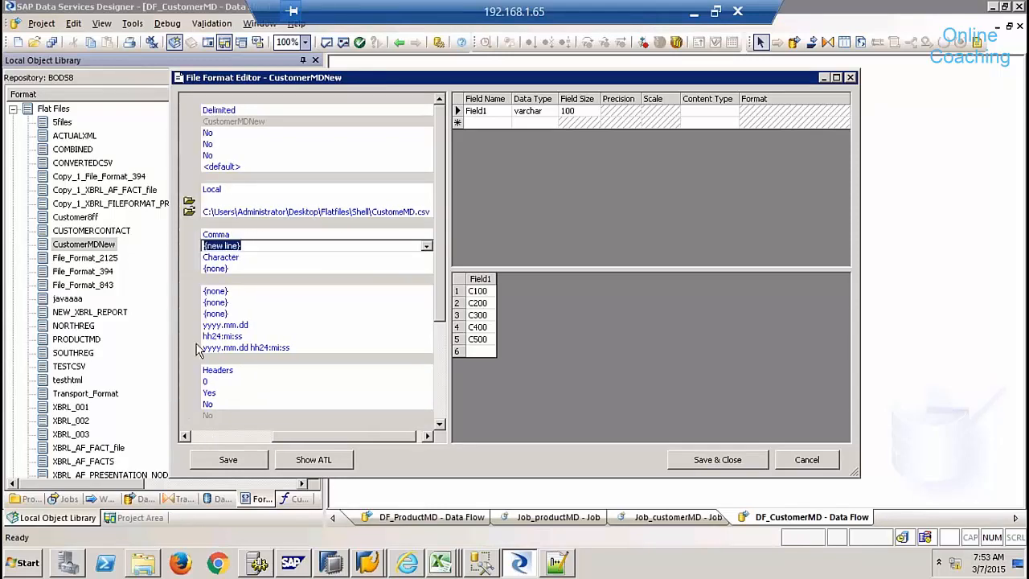
{"action": "left_click", "coordinate": [190, 214]}
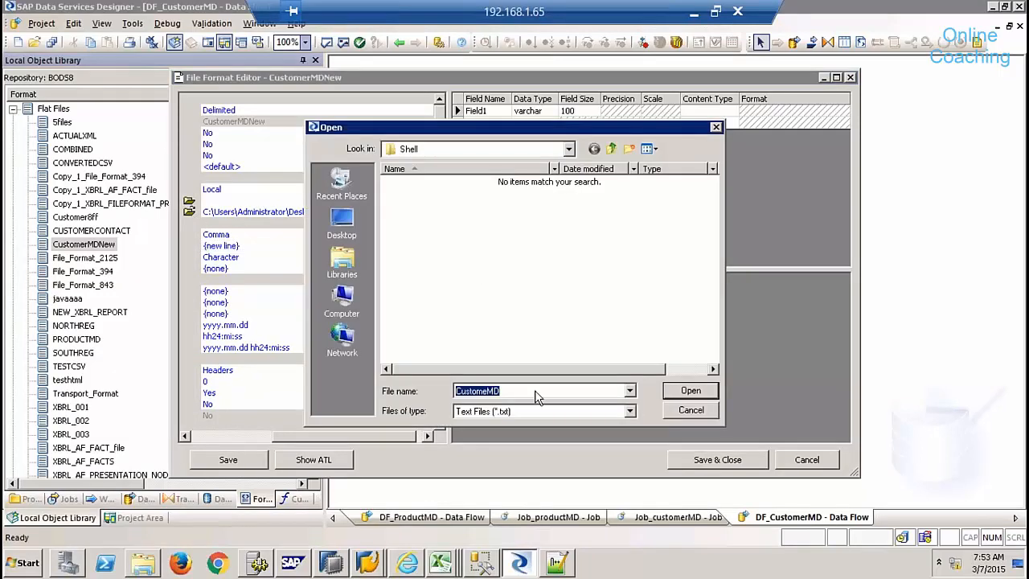
{"action": "left_click", "coordinate": [539, 411]}
{"action": "left_click", "coordinate": [500, 435]}
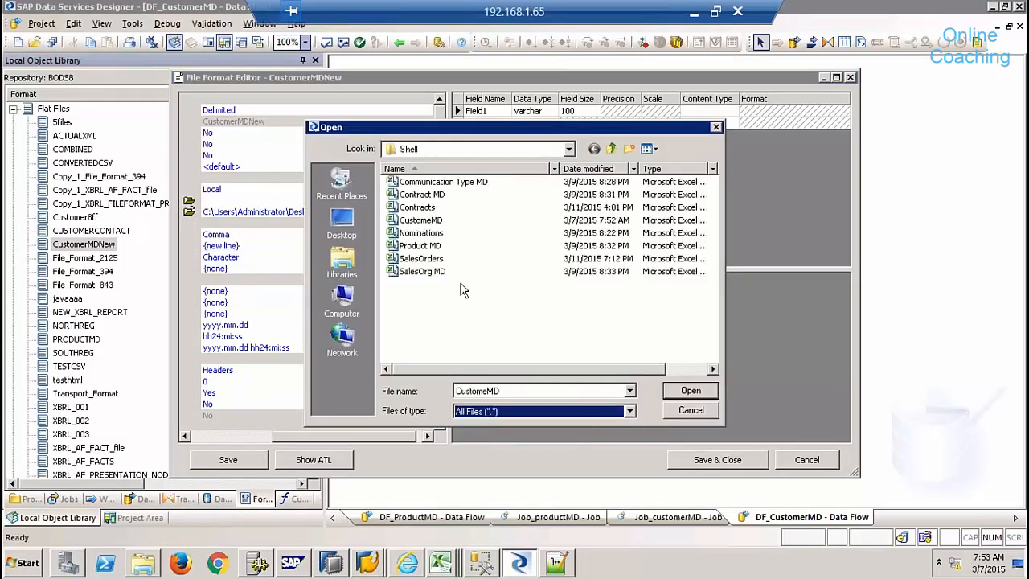
{"action": "double_click", "coordinate": [430, 222]}
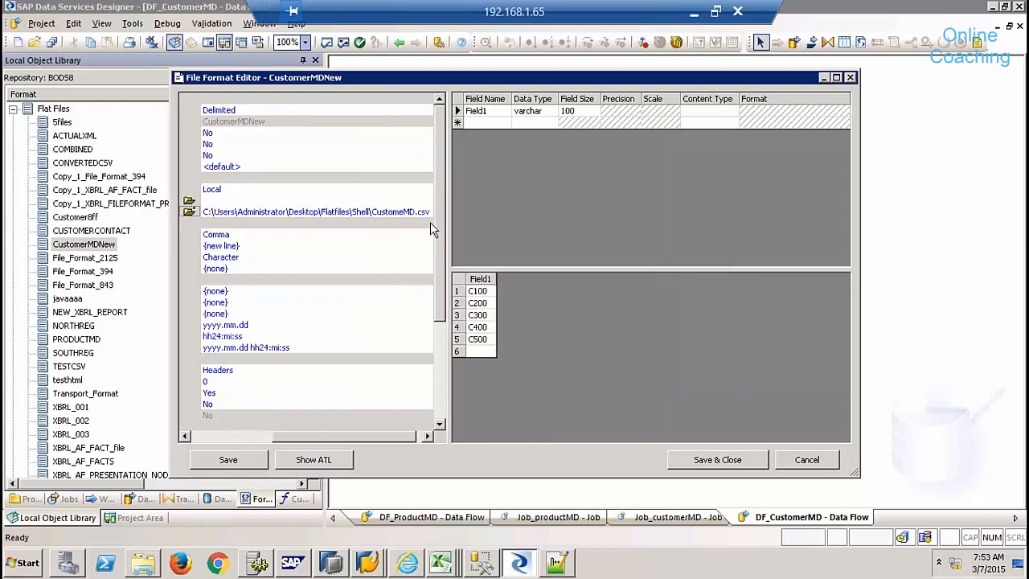
{"action": "left_click", "coordinate": [338, 273]}
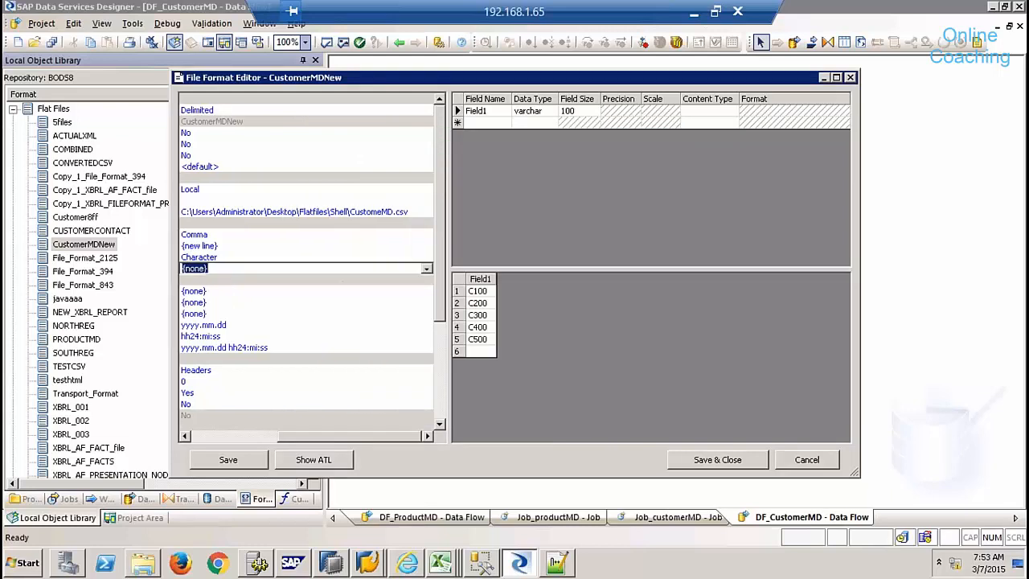
{"action": "left_click", "coordinate": [778, 460]}
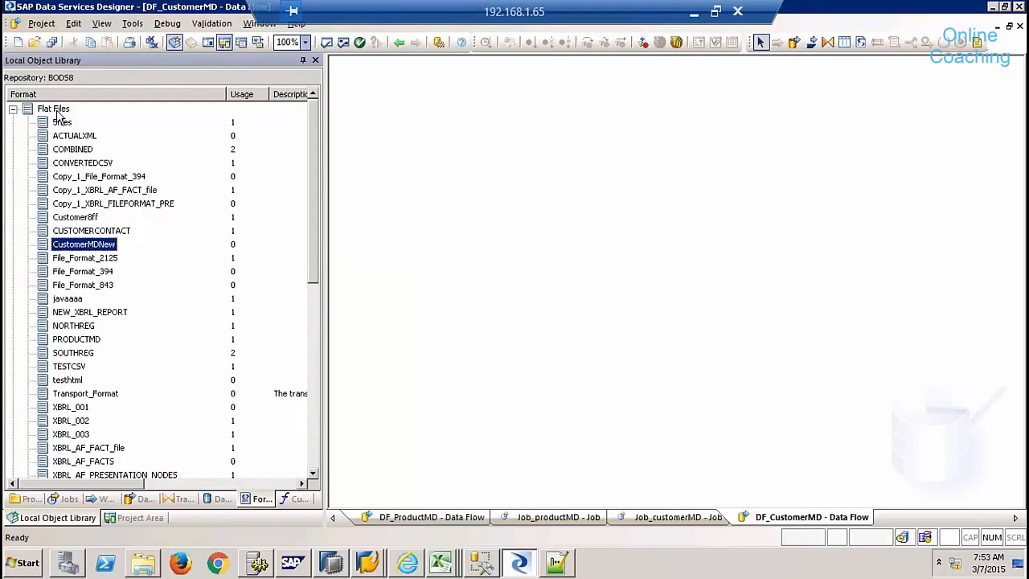
- Create a new flat file format newcustmd from the CustomerMD file, replacing its schema
{"action": "right_click", "coordinate": [58, 112]}
{"action": "left_click", "coordinate": [86, 159]}
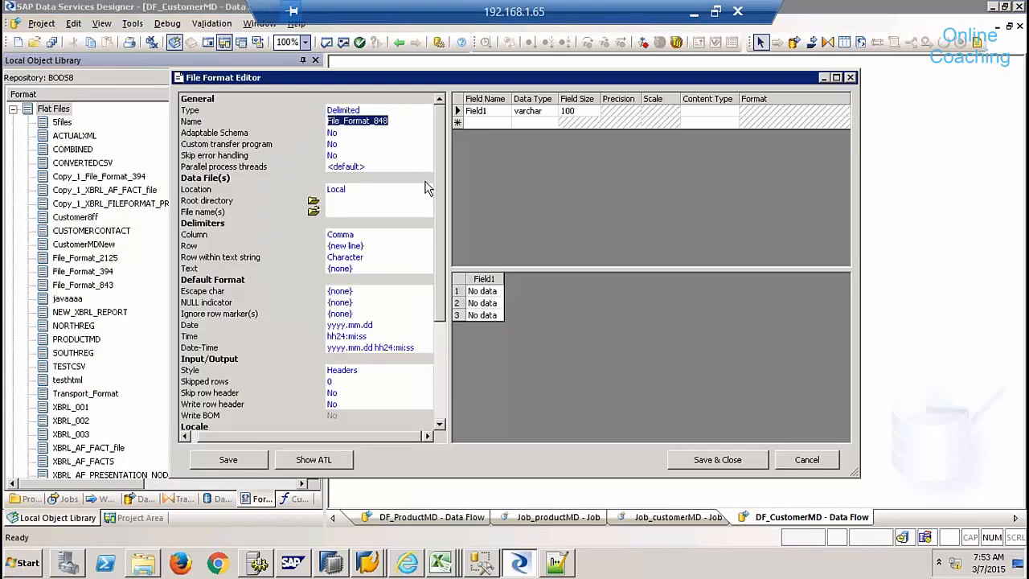
{"action": "type", "text": "newcustmd"}
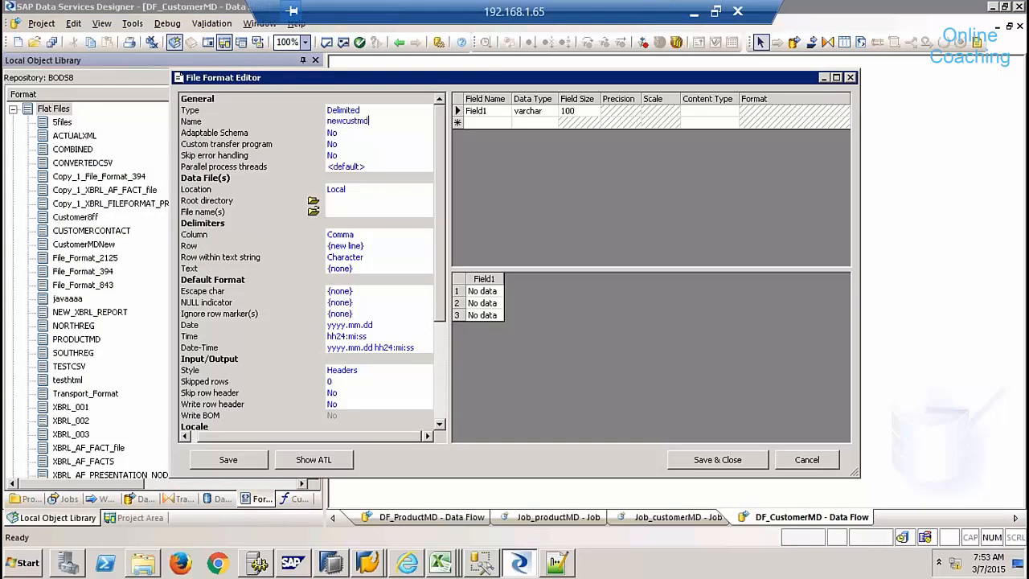
{"action": "left_click", "coordinate": [313, 212]}
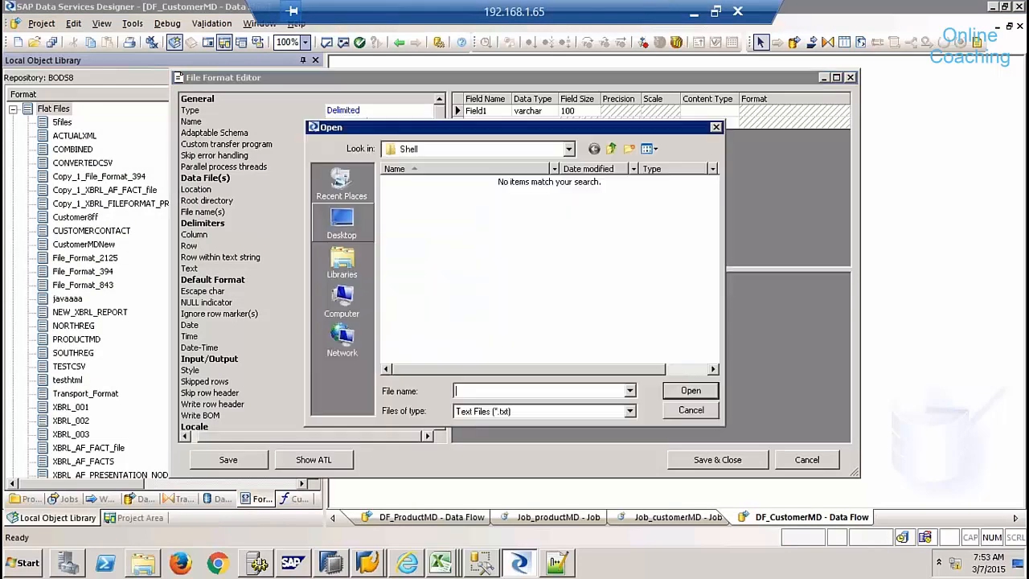
{"action": "left_click", "coordinate": [506, 412]}
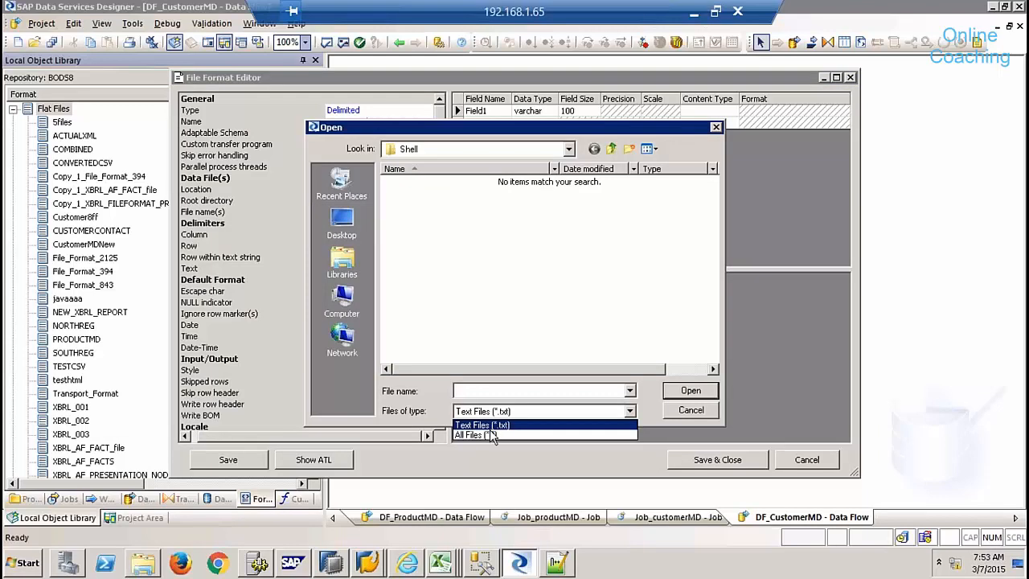
{"action": "left_click", "coordinate": [492, 435]}
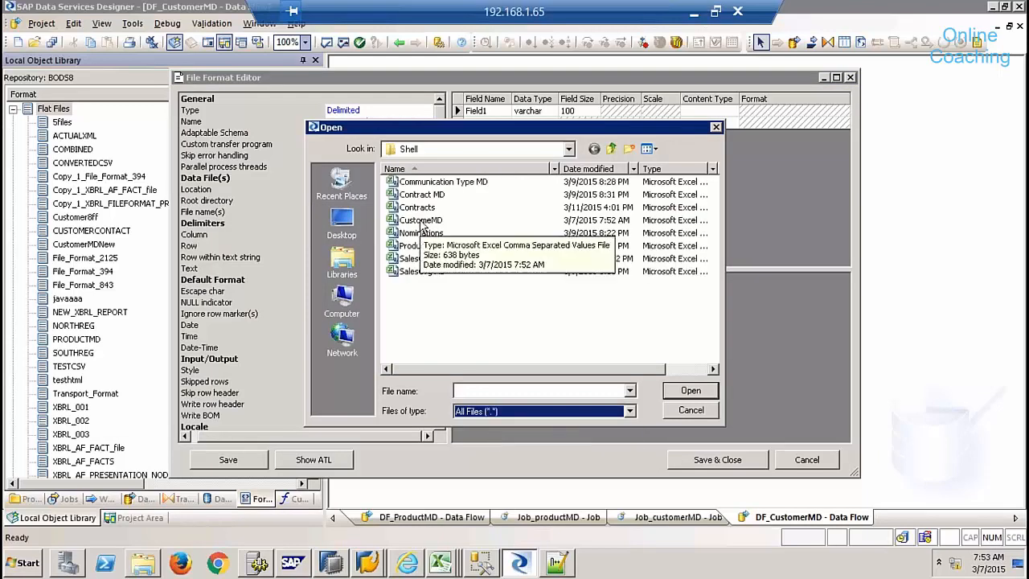
{"action": "double_click", "coordinate": [420, 222]}
{"action": "left_click", "coordinate": [579, 310]}
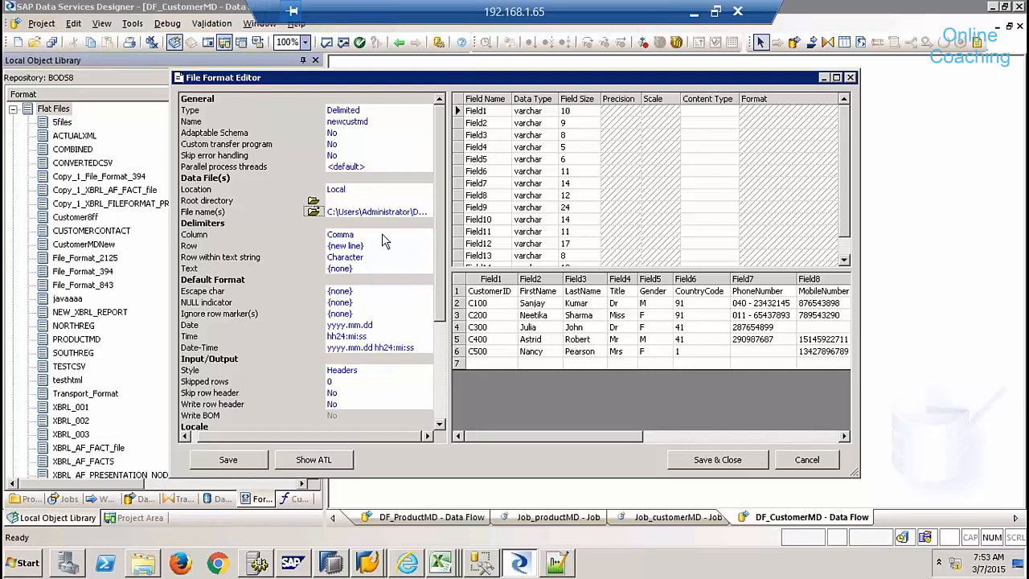
- Set Skip row header to Yes so header names become columns, then save the format
{"action": "left_click", "coordinate": [370, 394]}
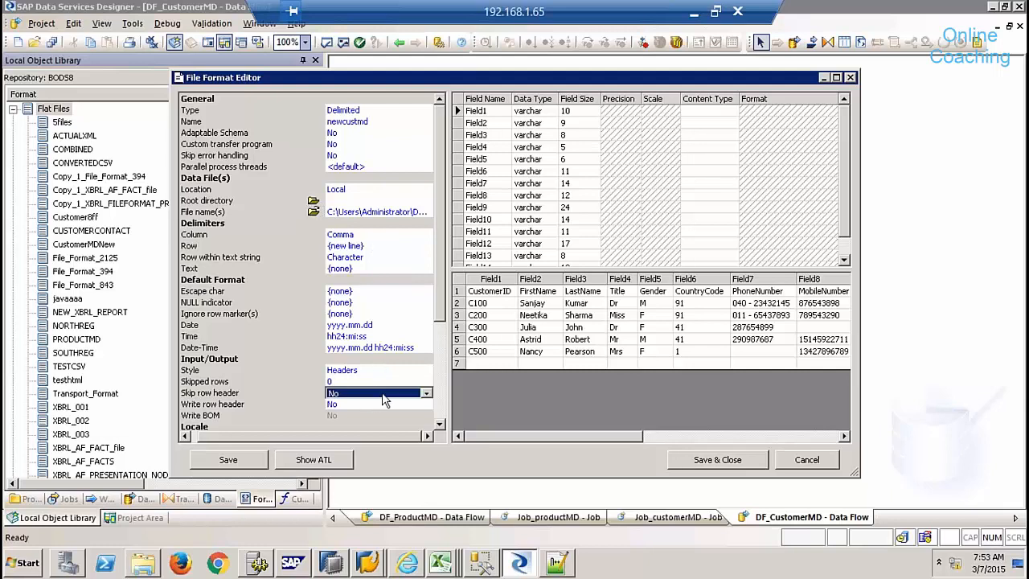
{"action": "left_click", "coordinate": [426, 393]}
{"action": "left_click", "coordinate": [402, 410]}
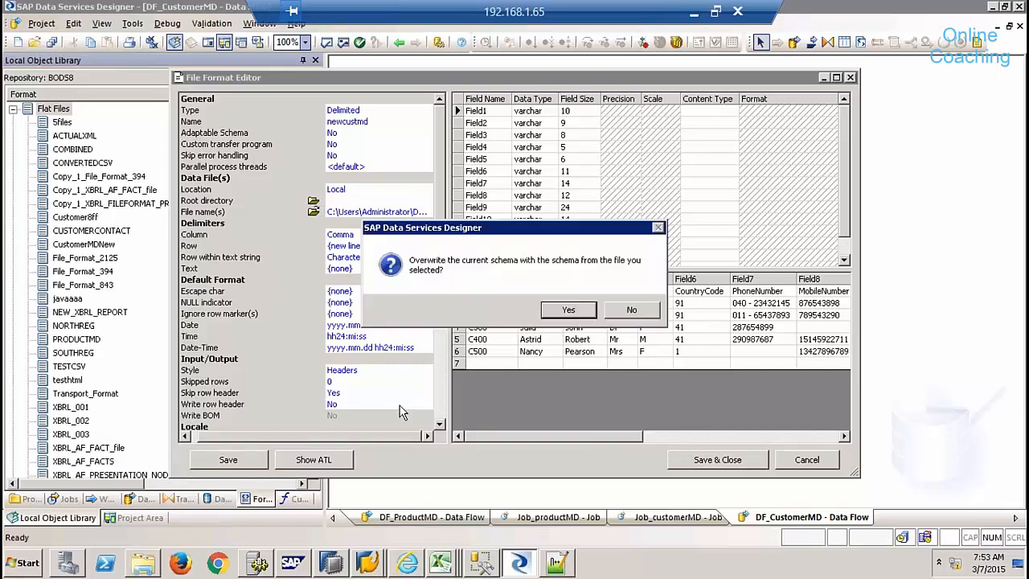
{"action": "key", "text": "Return"}
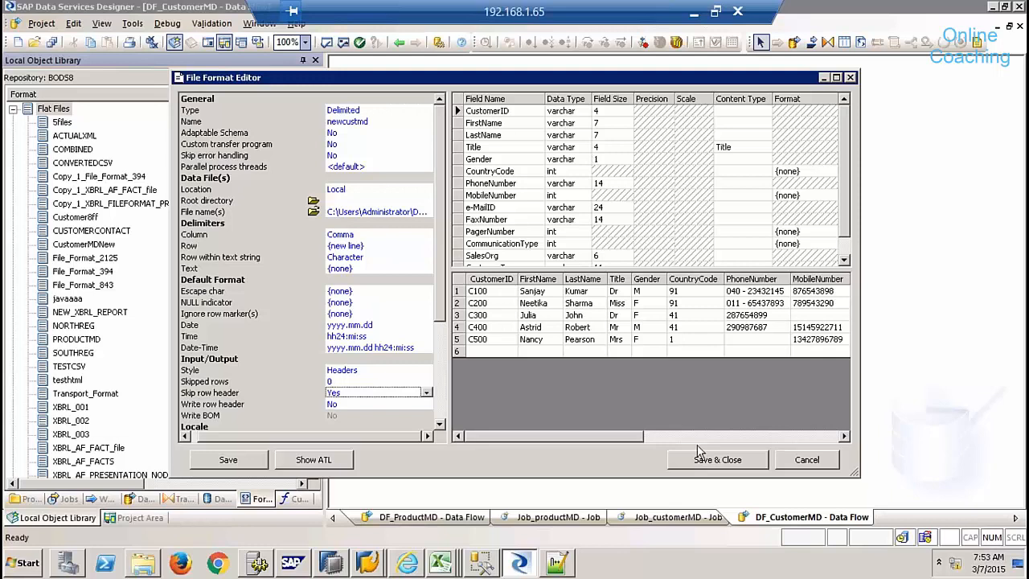
{"action": "left_click", "coordinate": [724, 465]}
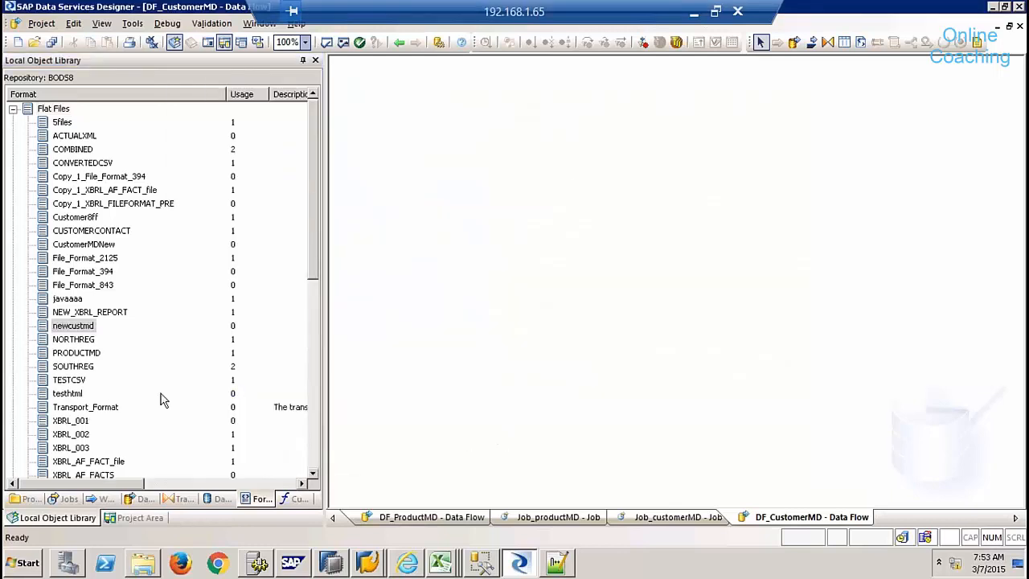
- Add newcustmd as the data flow source and connect it to a new Query transform
{"action": "left_click_drag", "start_coordinate": [72, 326], "coordinate": [412, 167]}
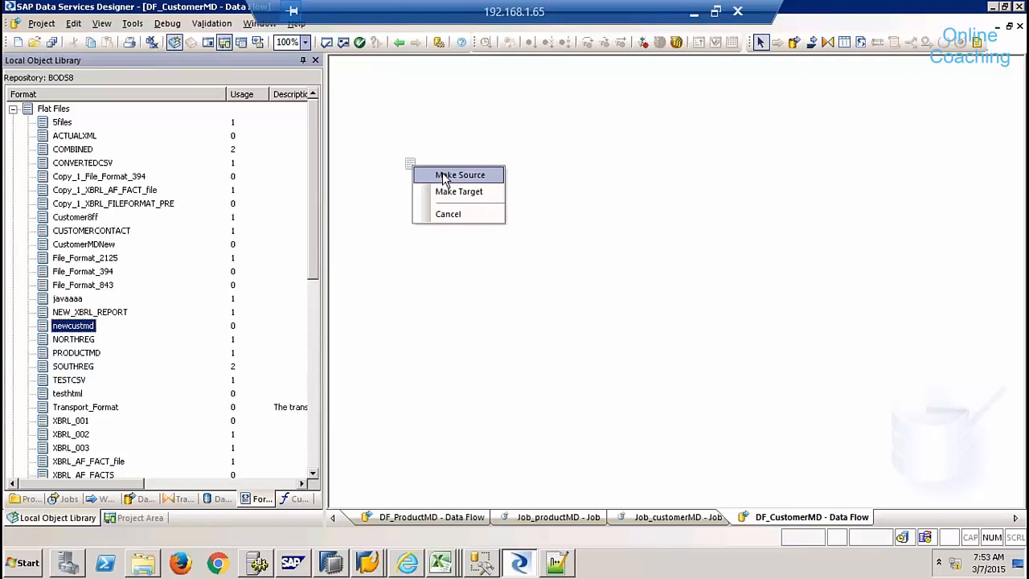
{"action": "left_click", "coordinate": [444, 176]}
{"action": "left_click", "coordinate": [828, 42]}
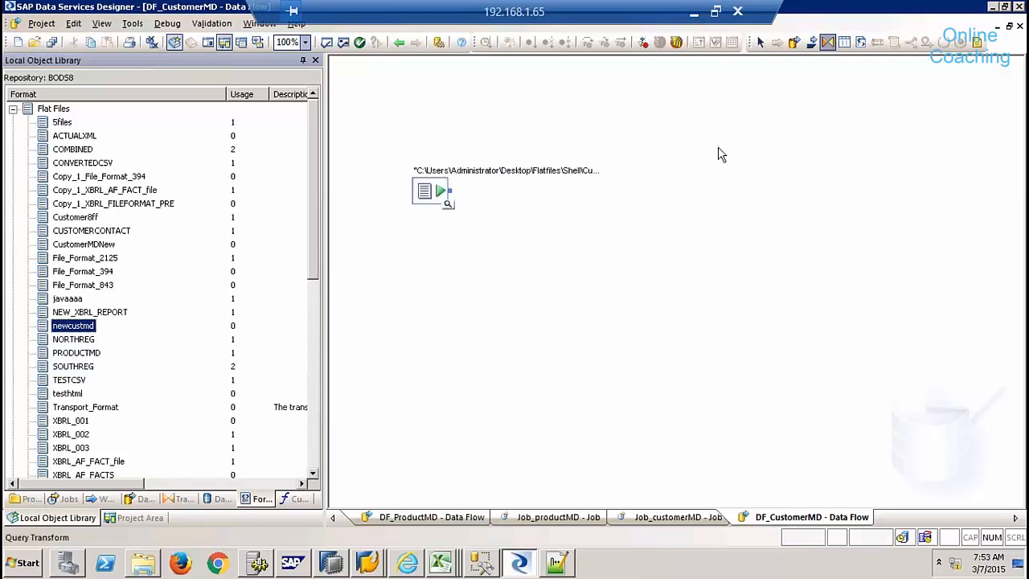
{"action": "left_click", "coordinate": [639, 214]}
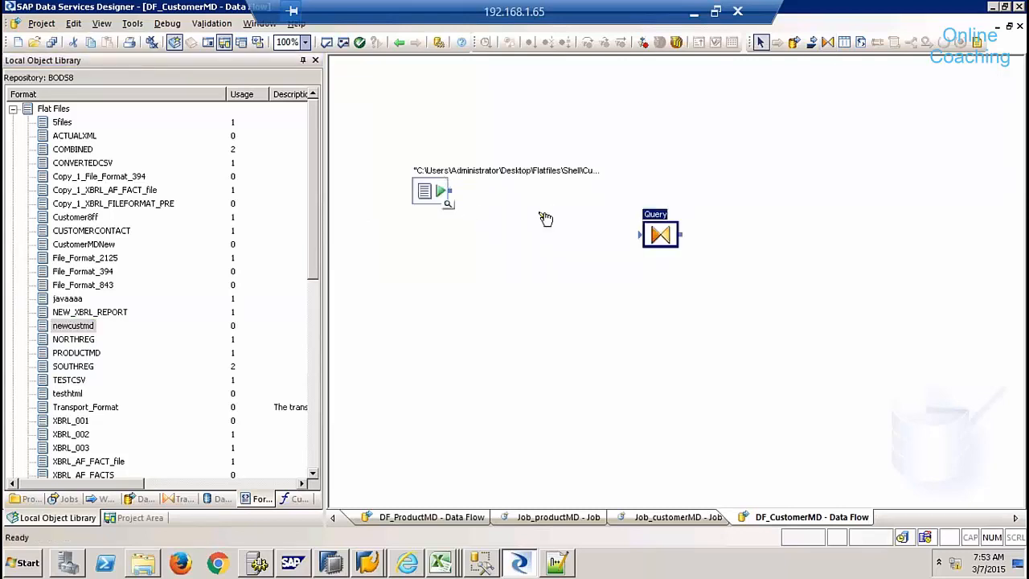
{"action": "left_click_drag", "start_coordinate": [450, 191], "coordinate": [641, 233]}
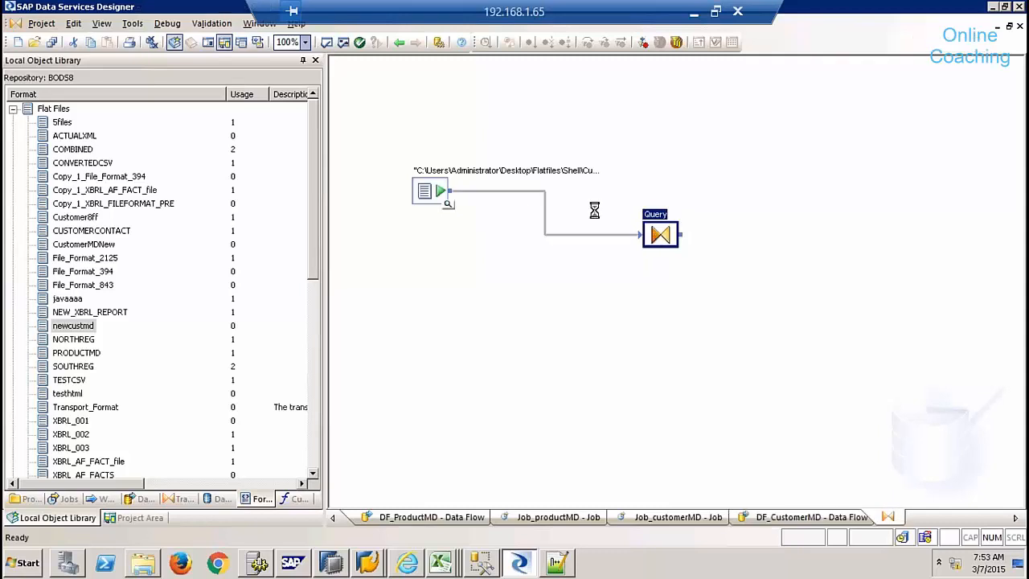
- Map all columns CustomerID through CustomerType into the Query output, with CustomerID as primary key
{"action": "left_click", "coordinate": [411, 119]}
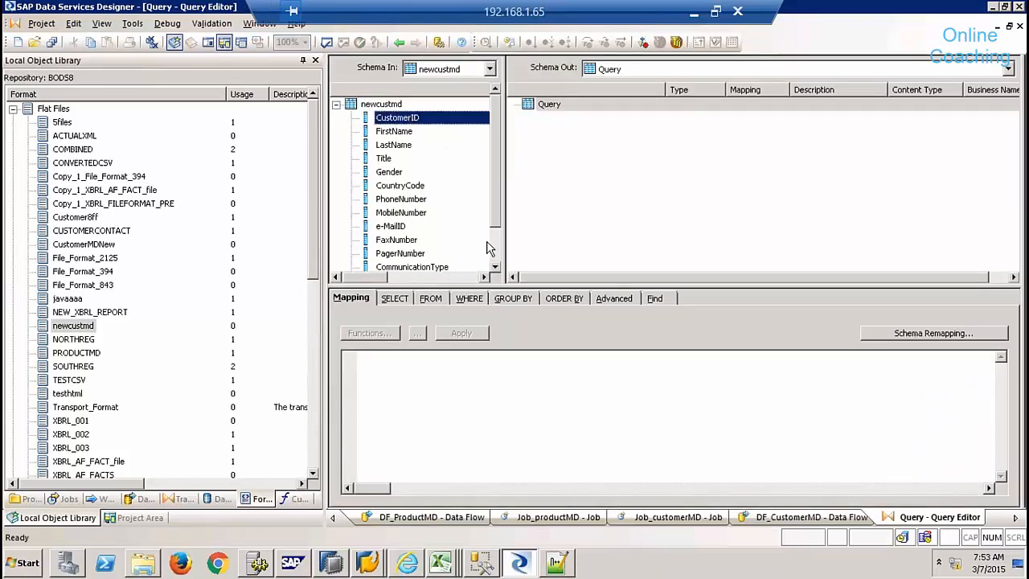
{"action": "scroll", "coordinate": [492, 249], "scroll_direction": "down", "scroll_amount": 1}
{"action": "left_click", "coordinate": [384, 256], "text": "shift"}
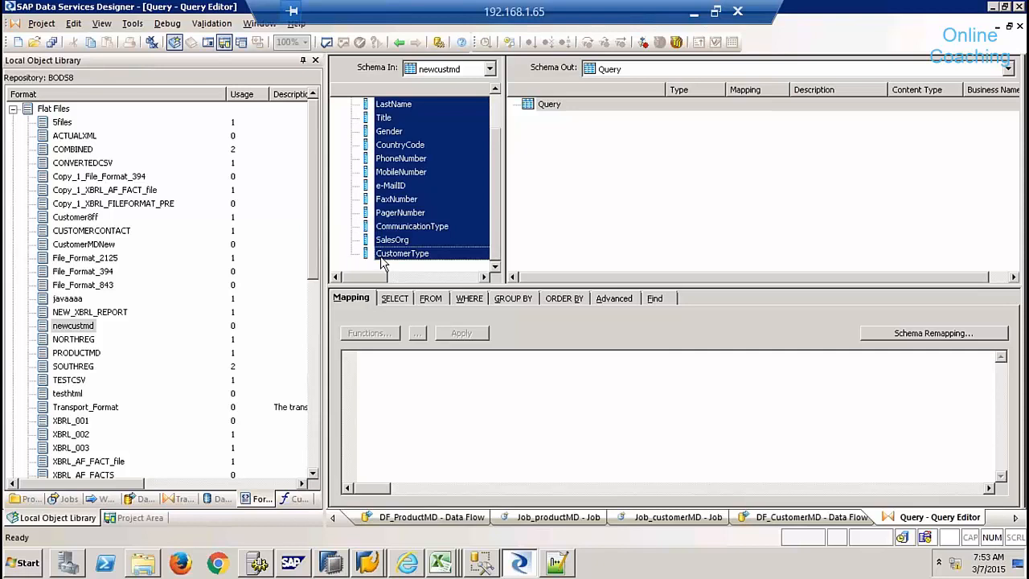
{"action": "left_click_drag", "start_coordinate": [387, 248], "coordinate": [546, 140]}
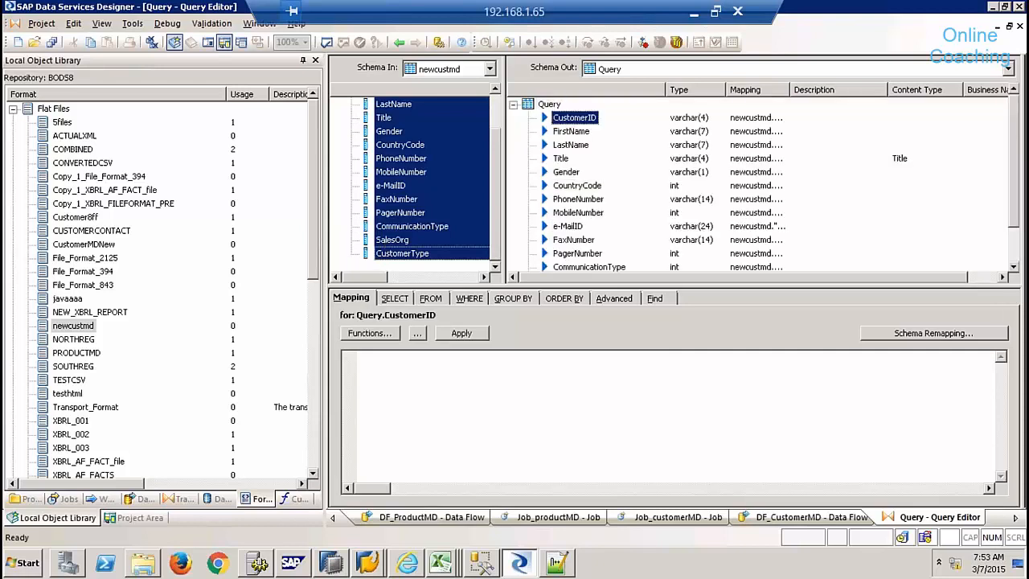
{"action": "right_click", "coordinate": [587, 120]}
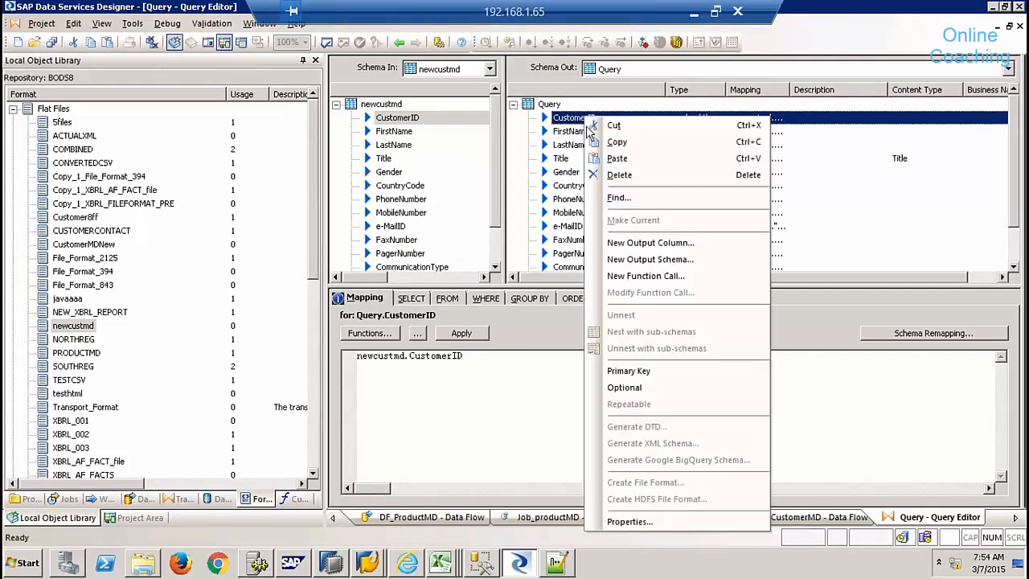
{"action": "left_click", "coordinate": [675, 373]}
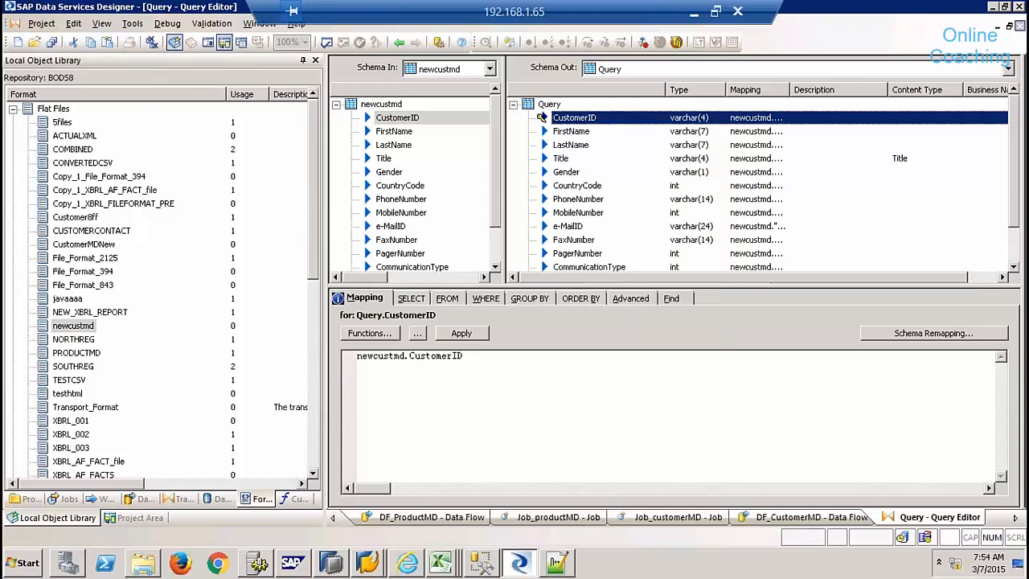
{"action": "left_click", "coordinate": [1020, 26]}
{"action": "left_click", "coordinate": [844, 43]}
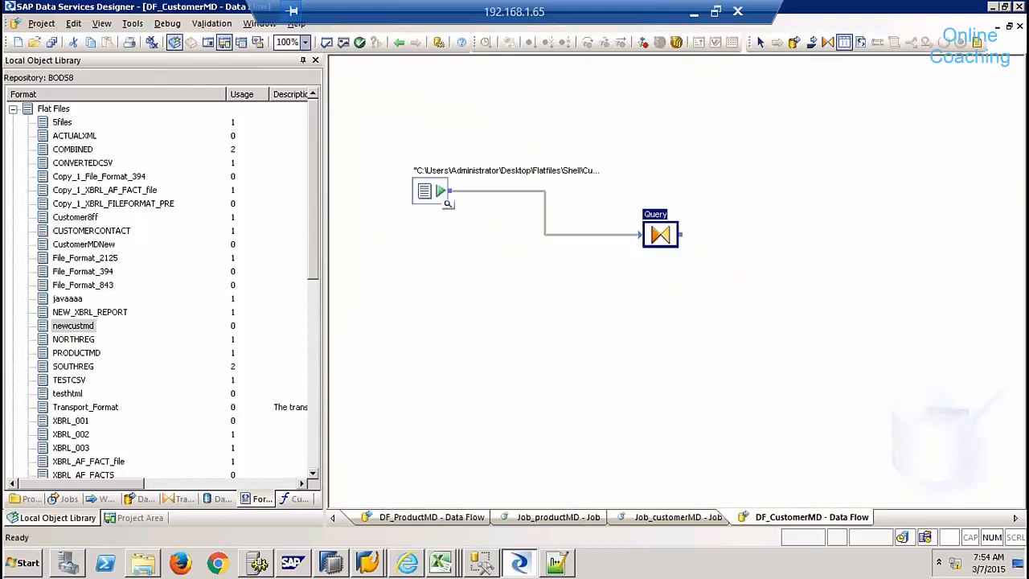
- Create template table CUSTOMERMD in the NDS_HANA datastore with owner 9QBEX
{"action": "left_click", "coordinate": [822, 247]}
{"action": "type", "text": "CUSTOMERMD"}
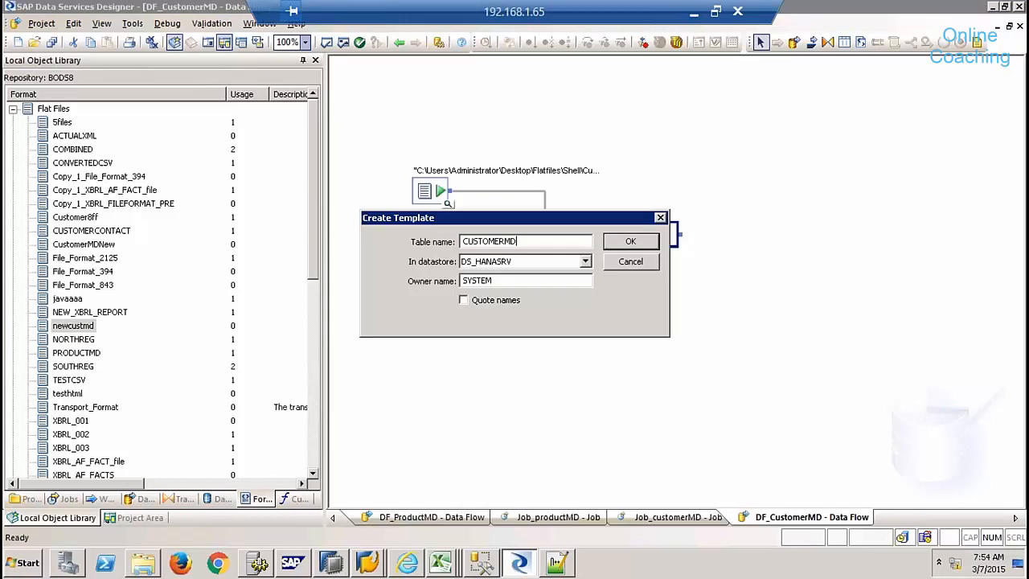
{"action": "left_click", "coordinate": [585, 261]}
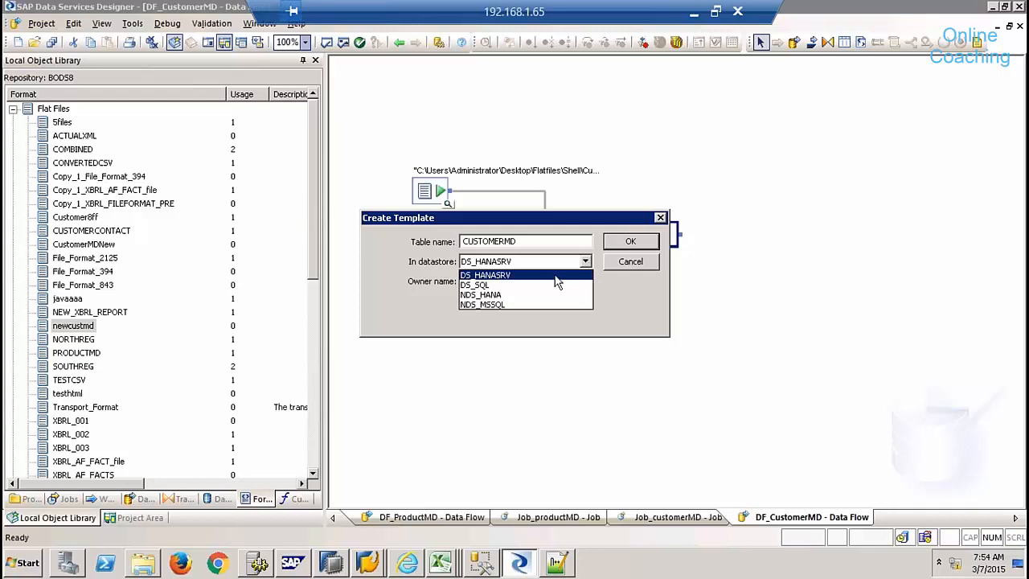
{"action": "left_click", "coordinate": [501, 294]}
{"action": "left_click", "coordinate": [502, 280]}
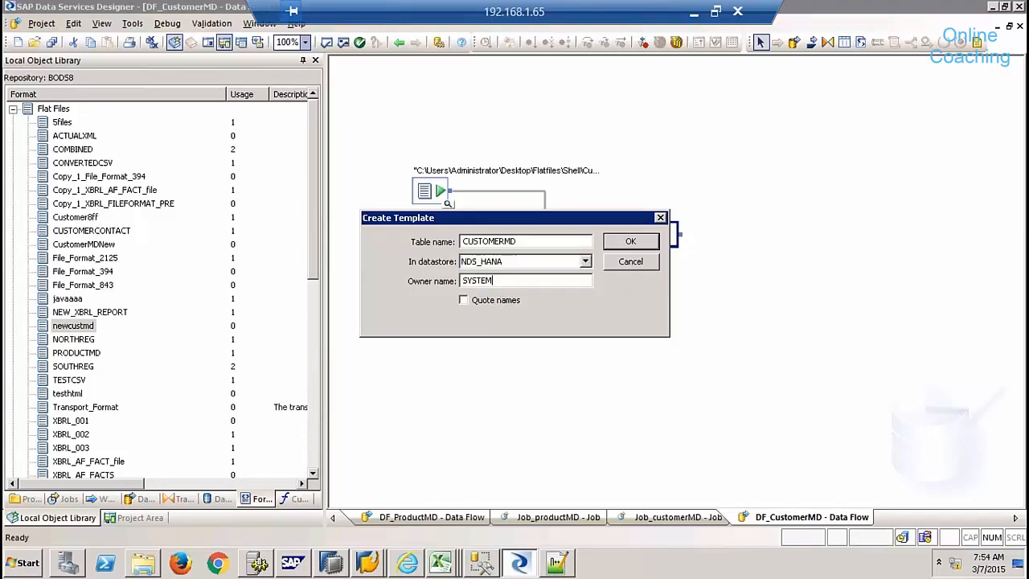
{"action": "left_click_drag", "start_coordinate": [493, 281], "coordinate": [413, 293]}
{"action": "key", "text": "BackSpace"}
{"action": "type", "text": "9QBEX"}
{"action": "left_click", "coordinate": [631, 242]}
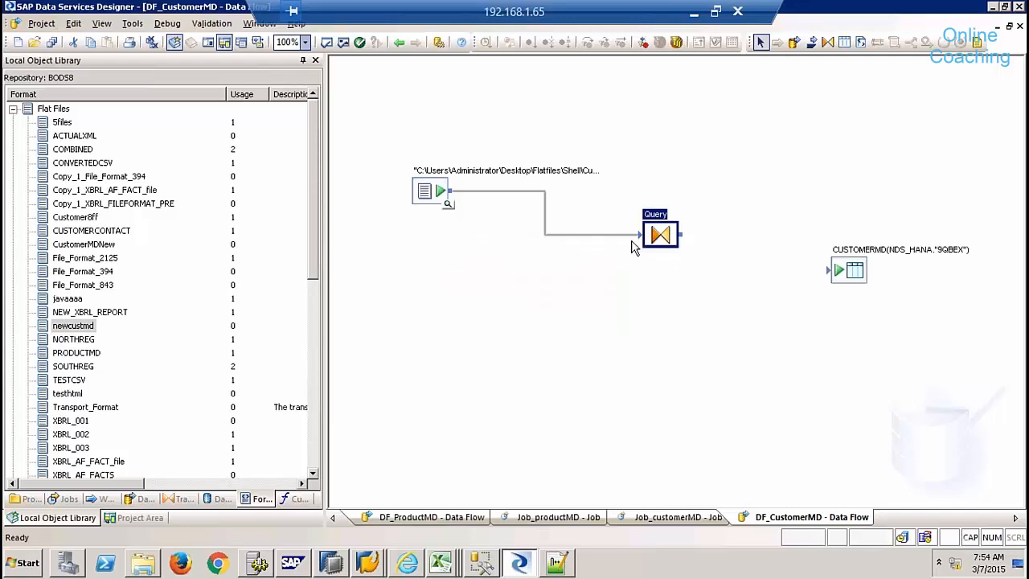
- Connect the Query output to CUSTOMERMD and open Job_customerMD from the project area
{"action": "left_click_drag", "start_coordinate": [687, 239], "coordinate": [834, 271]}
{"action": "left_click", "coordinate": [140, 518]}
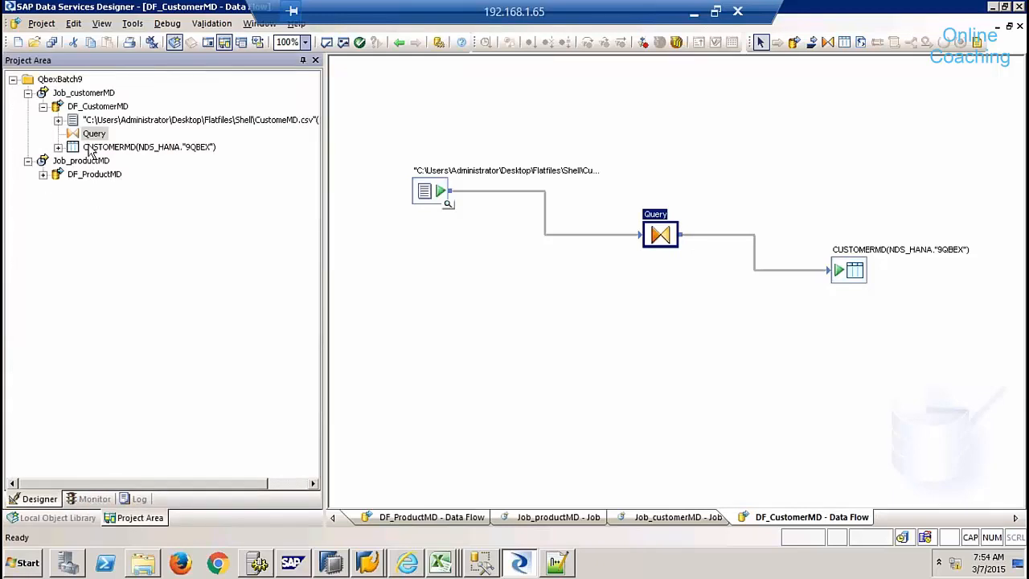
{"action": "left_click", "coordinate": [81, 93]}
- Execute Job_customerMD, saving all changes and keeping the default execution properties
{"action": "right_click", "coordinate": [79, 95]}
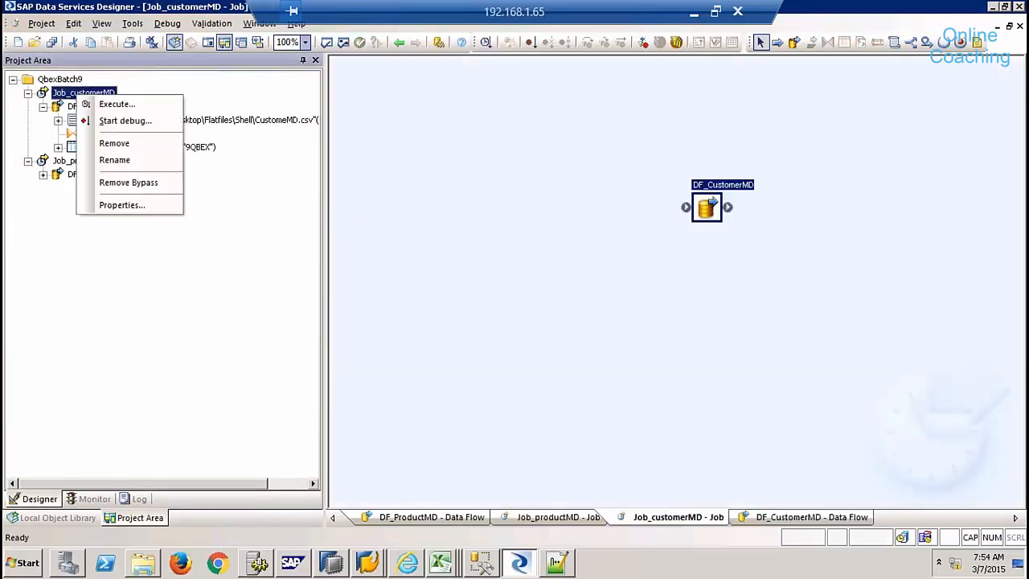
{"action": "left_click", "coordinate": [118, 104]}
{"action": "left_click", "coordinate": [419, 361]}
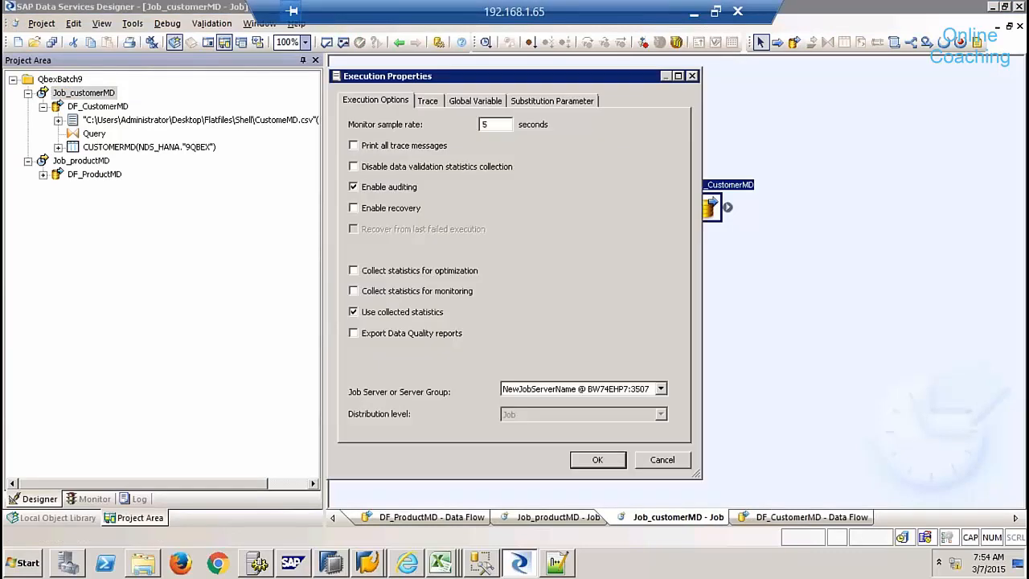
{"action": "left_click", "coordinate": [598, 459]}
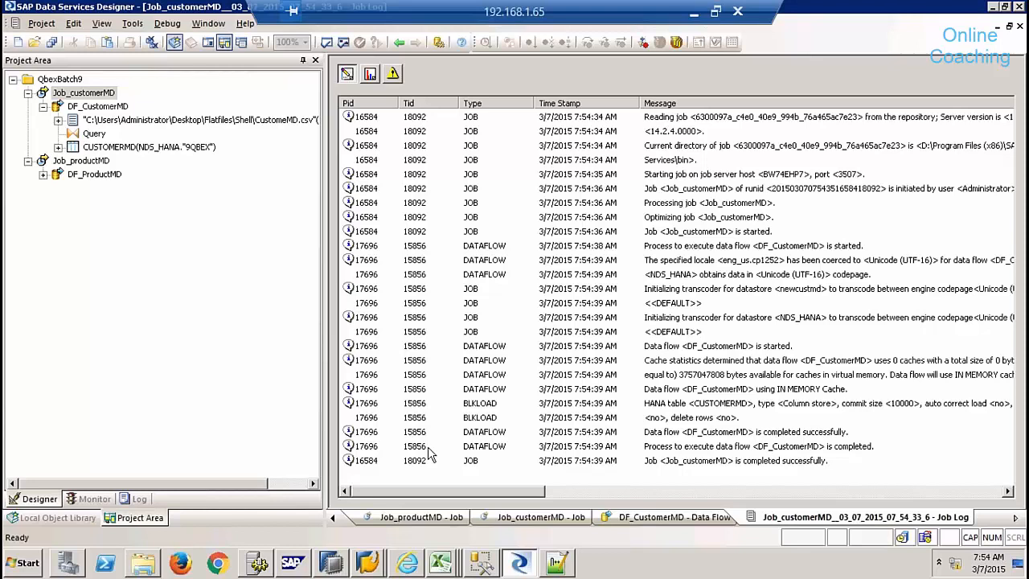
{"action": "left_click", "coordinate": [331, 563]}
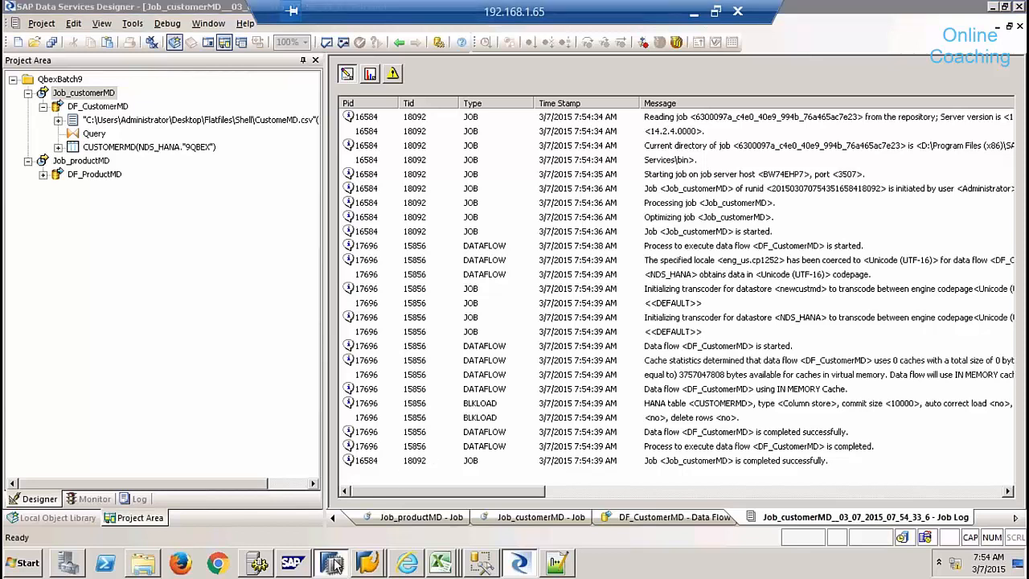
- Browse the SP9 system, Catalog, 9QBEX schema and Tables nodes and their context menus
{"action": "right_click", "coordinate": [93, 266]}
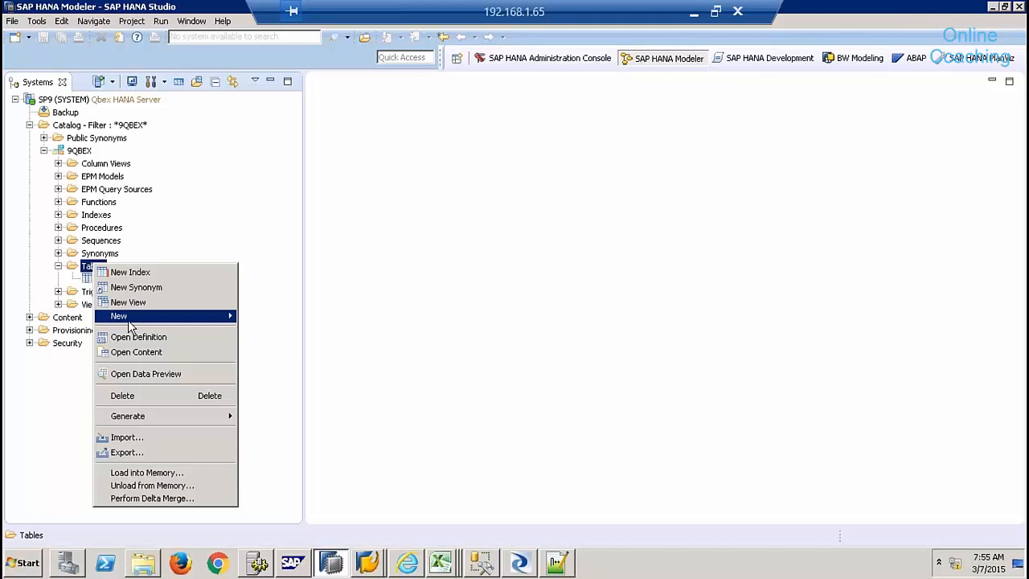
{"action": "left_click", "coordinate": [200, 218]}
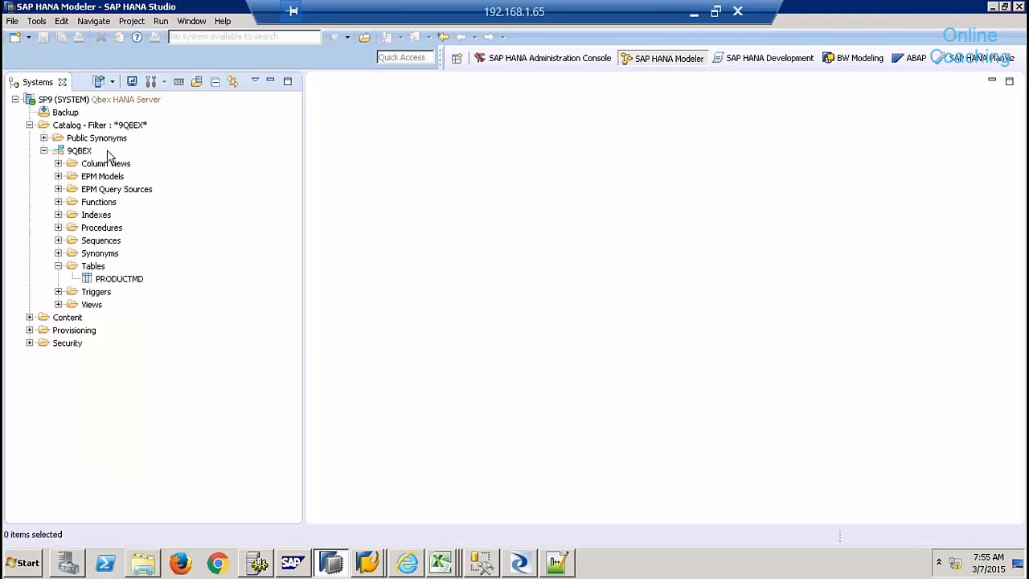
{"action": "right_click", "coordinate": [78, 151]}
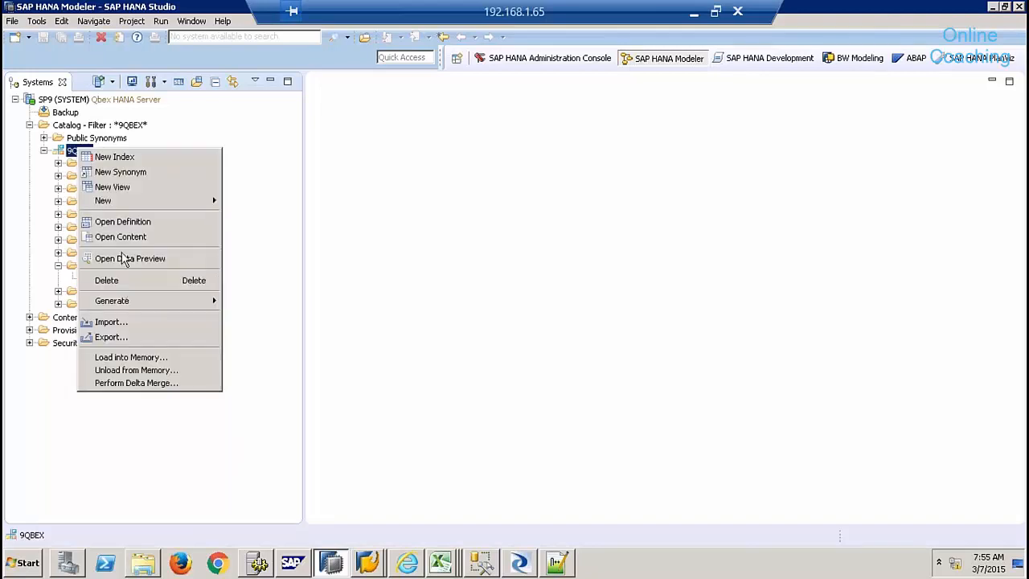
{"action": "right_click", "coordinate": [92, 127]}
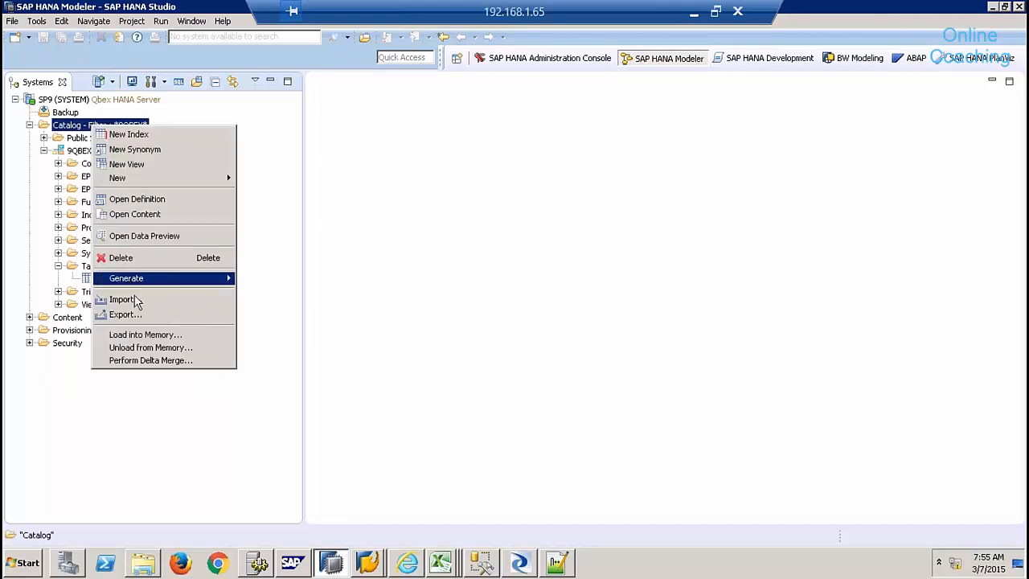
{"action": "left_click", "coordinate": [146, 456]}
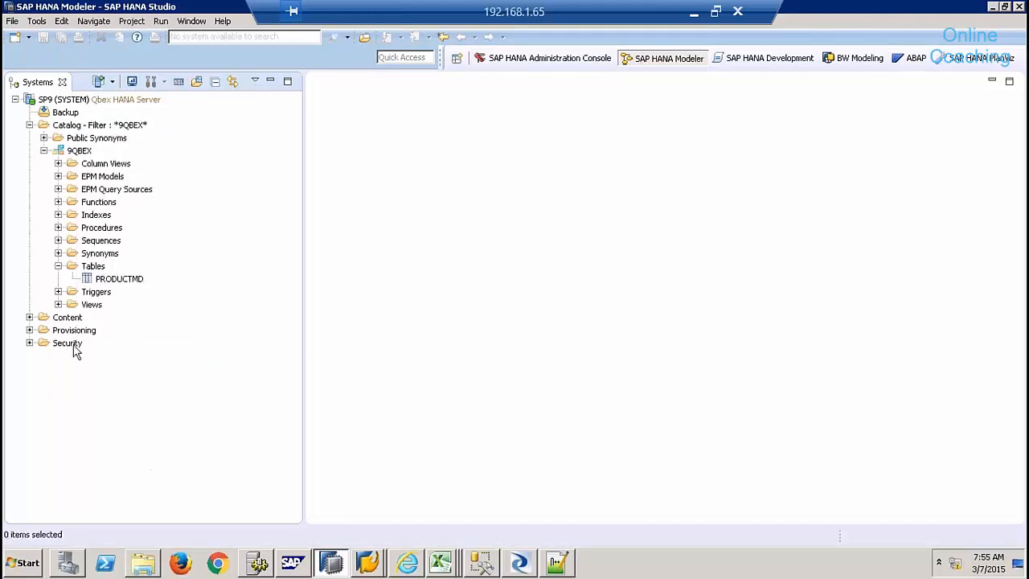
{"action": "left_click", "coordinate": [57, 268]}
{"action": "right_click", "coordinate": [86, 99]}
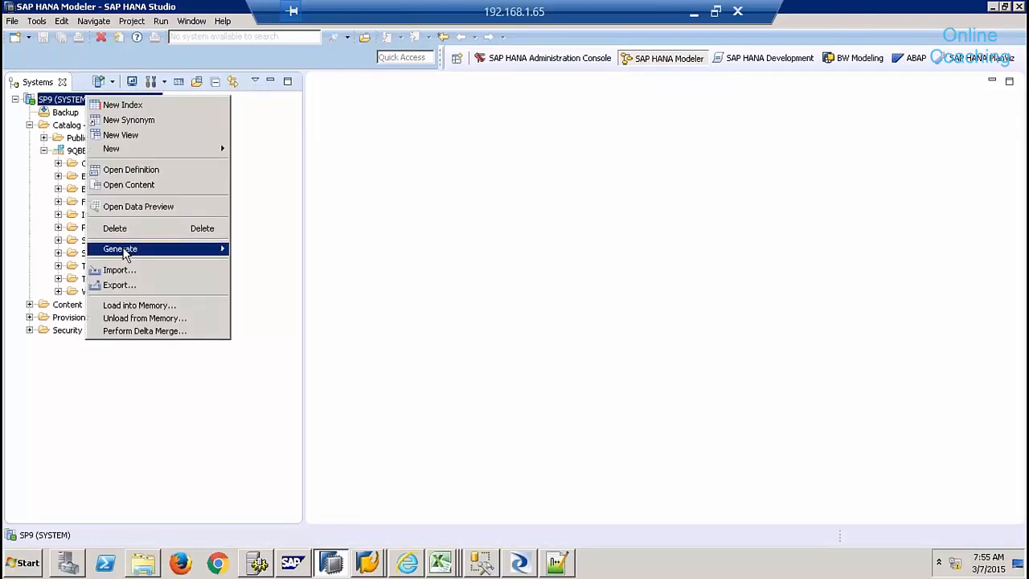
{"action": "left_click", "coordinate": [59, 103]}
{"action": "right_click", "coordinate": [60, 102]}
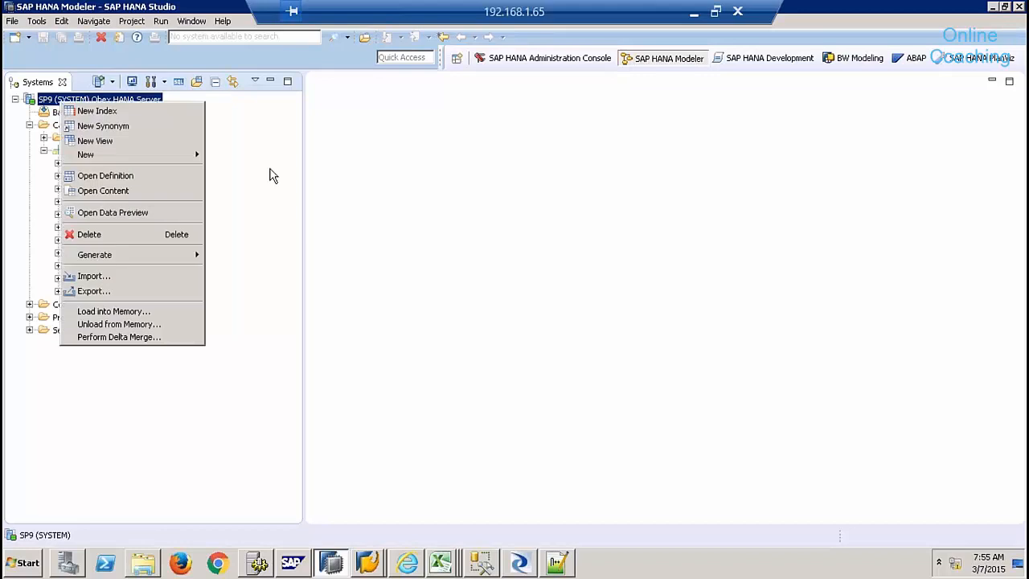
{"action": "left_click", "coordinate": [395, 173]}
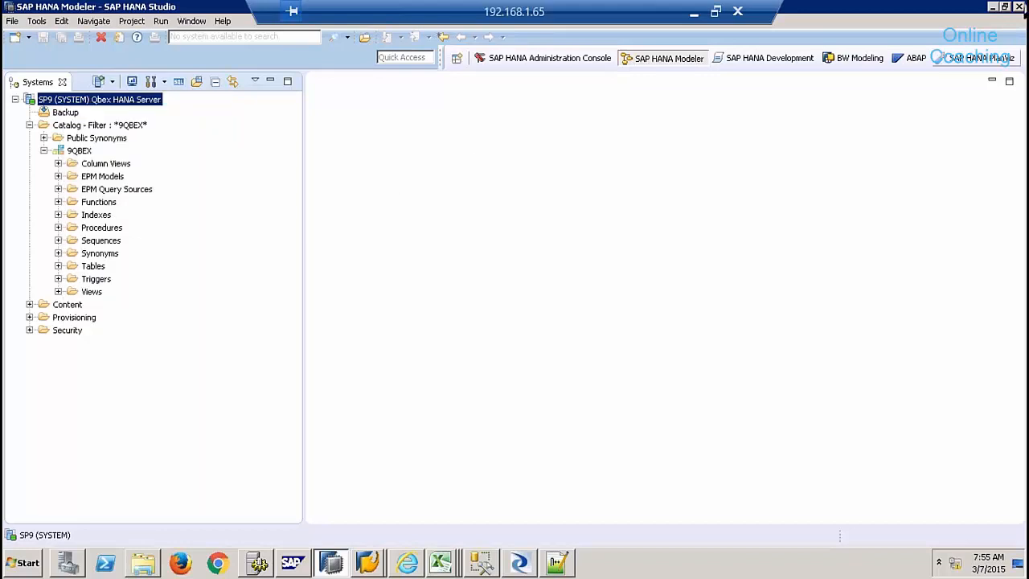
{"action": "left_click", "coordinate": [14, 100]}
{"action": "left_click", "coordinate": [15, 101]}
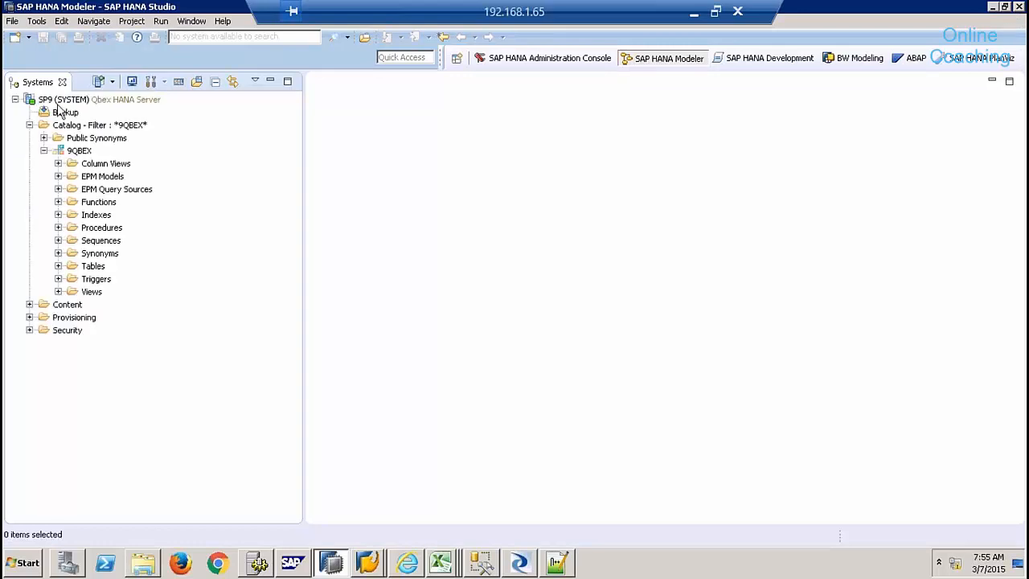
{"action": "right_click", "coordinate": [111, 100]}
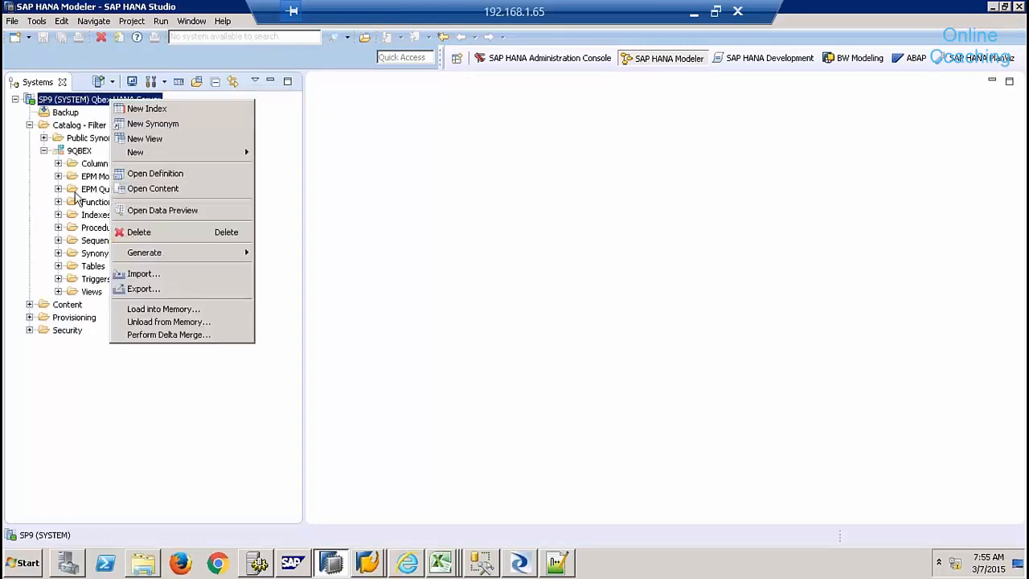
- Expand 9QBEX Tables, showing only PRODUCTMD, then exit SAP HANA Studio and confirm
{"action": "left_click", "coordinate": [58, 266]}
{"action": "right_click", "coordinate": [91, 268]}
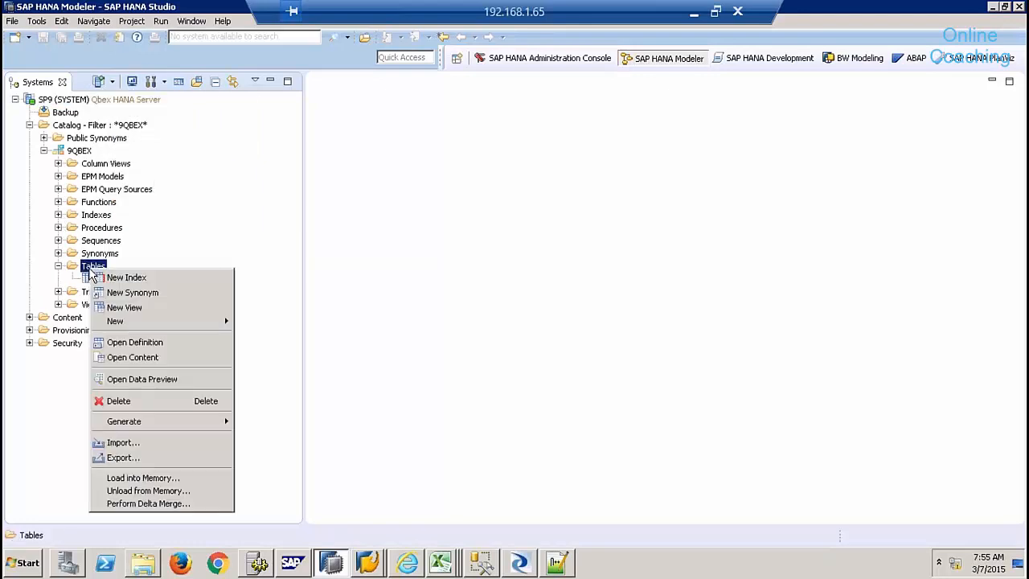
{"action": "left_click", "coordinate": [496, 246]}
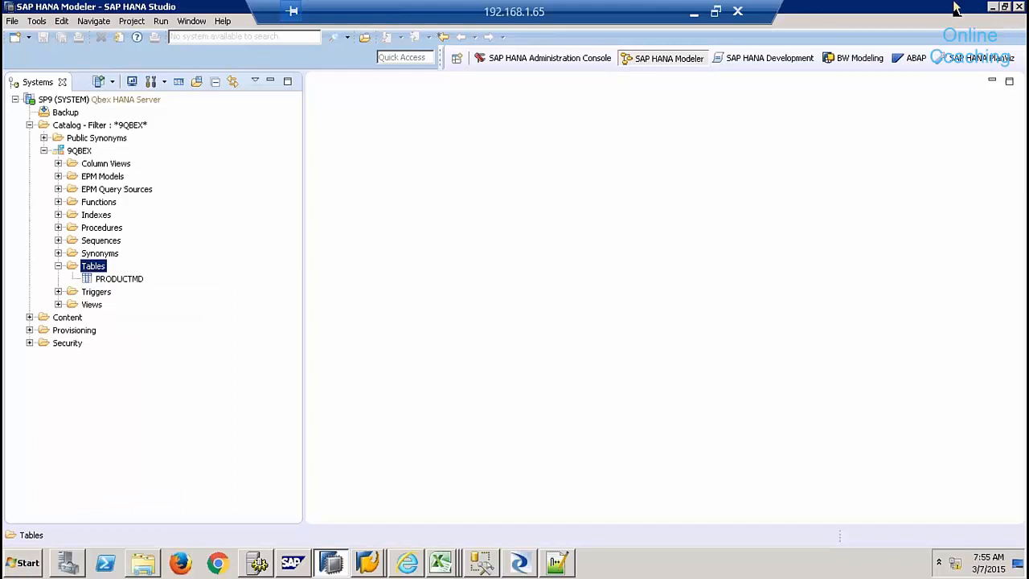
{"action": "left_click", "coordinate": [1019, 8]}
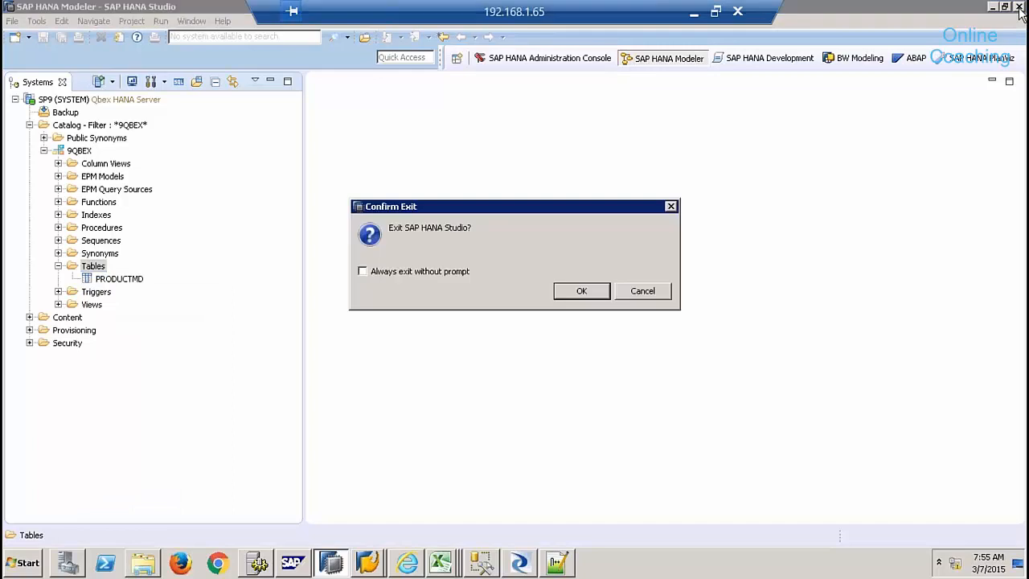
{"action": "left_click", "coordinate": [582, 291]}
{"action": "left_click", "coordinate": [24, 562]}
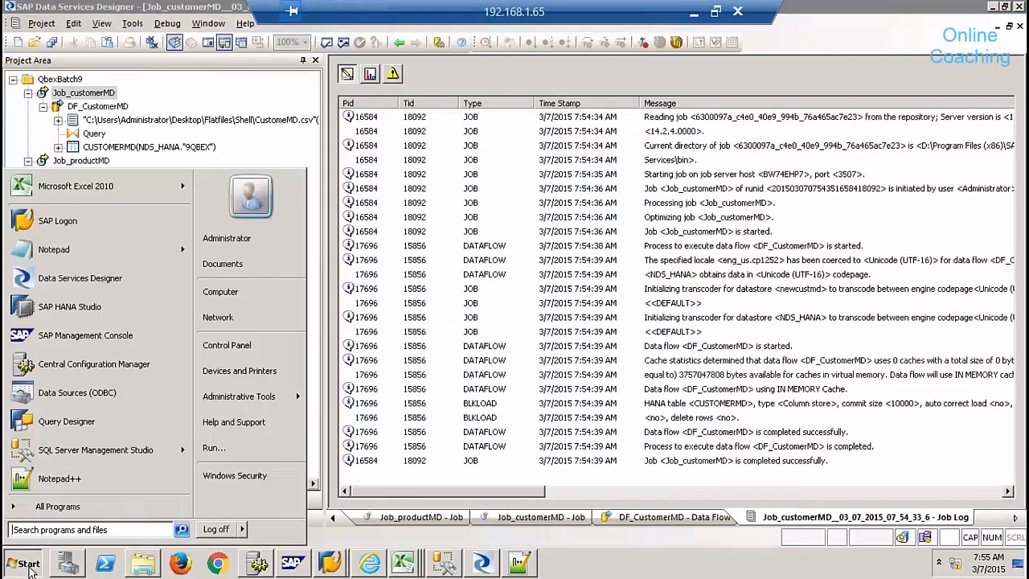
- Relaunch SAP HANA Studio and log on to the SP9 system with the account password
{"action": "left_click", "coordinate": [68, 310]}
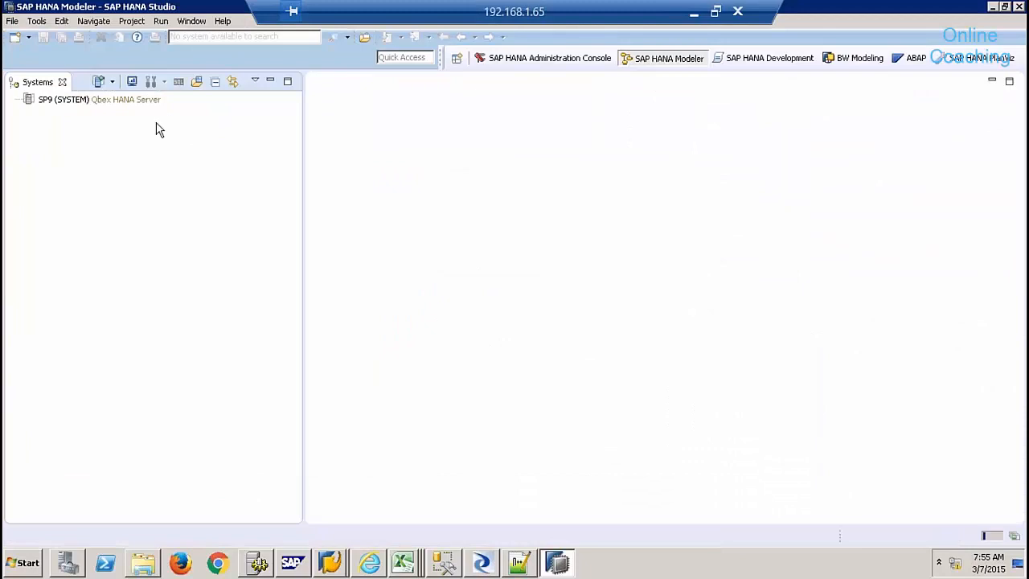
{"action": "left_click", "coordinate": [148, 107]}
{"action": "right_click", "coordinate": [148, 105]}
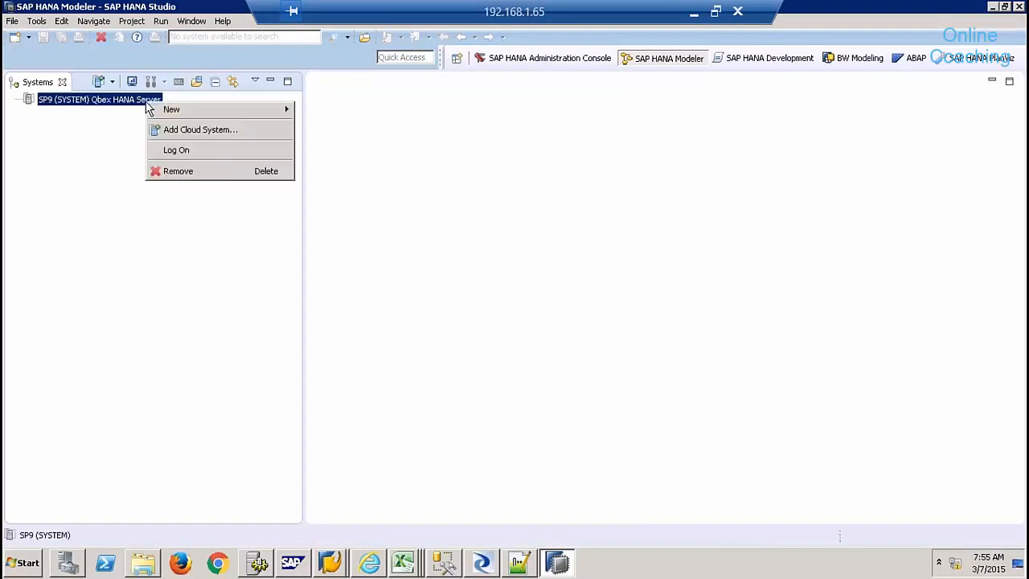
{"action": "left_click", "coordinate": [157, 154]}
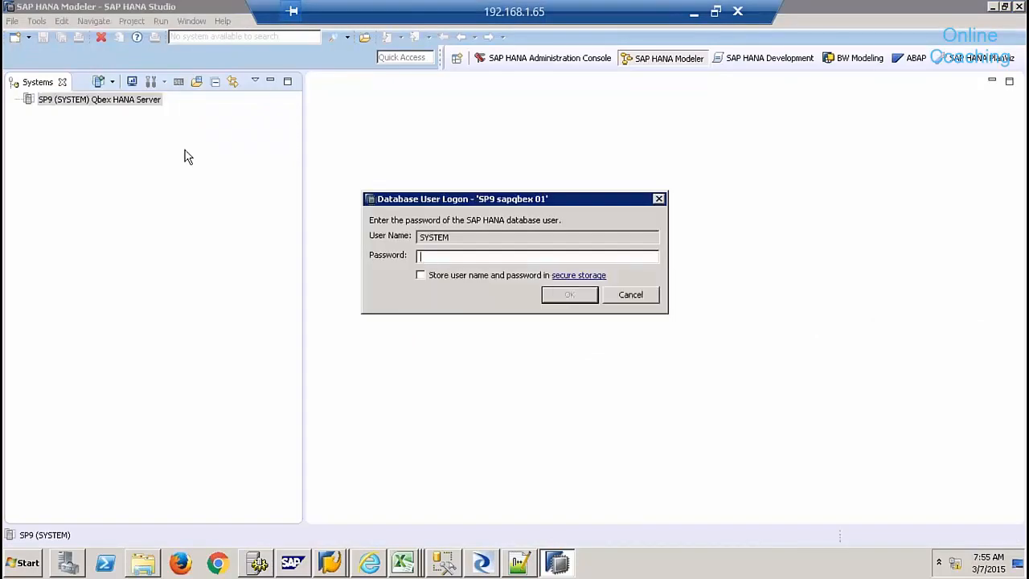
{"action": "key", "text": "Return"}
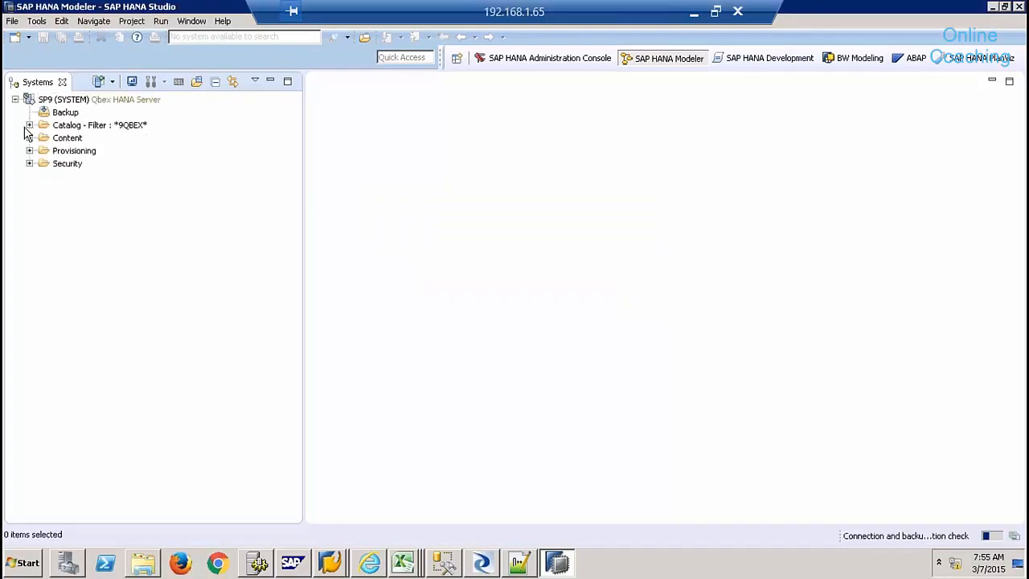
- Expand Catalog > 9QBEX, refresh Tables, and select the newly listed CUSTOMERMD table
{"action": "left_click", "coordinate": [29, 125]}
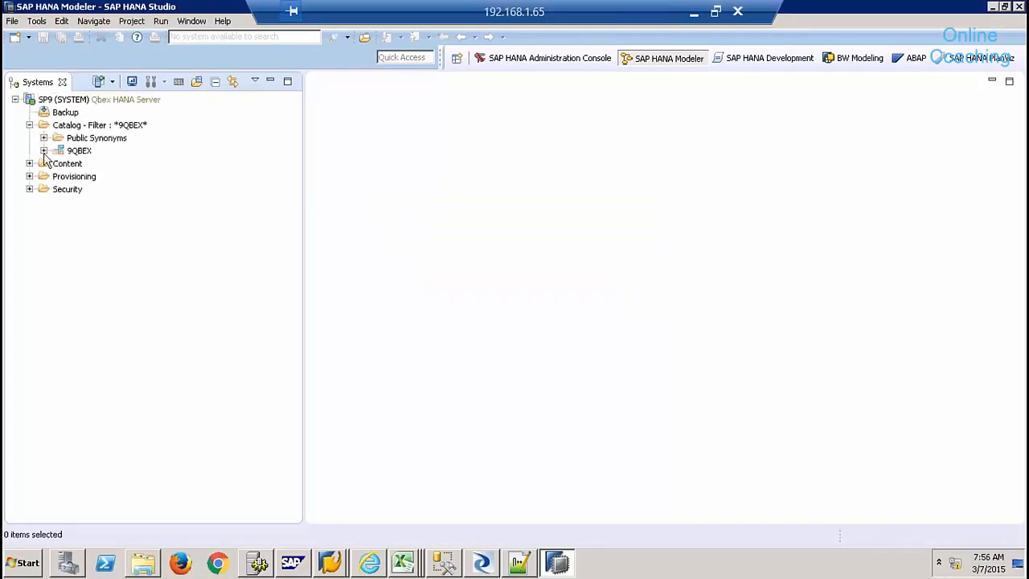
{"action": "left_click", "coordinate": [44, 150]}
{"action": "right_click", "coordinate": [95, 272]}
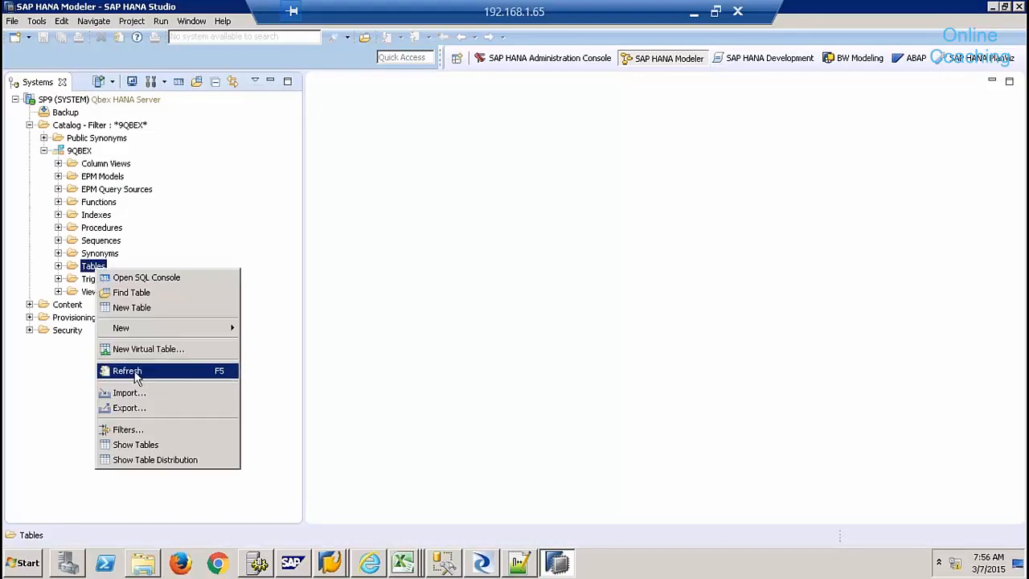
{"action": "left_click", "coordinate": [112, 371]}
{"action": "left_click", "coordinate": [58, 267]}
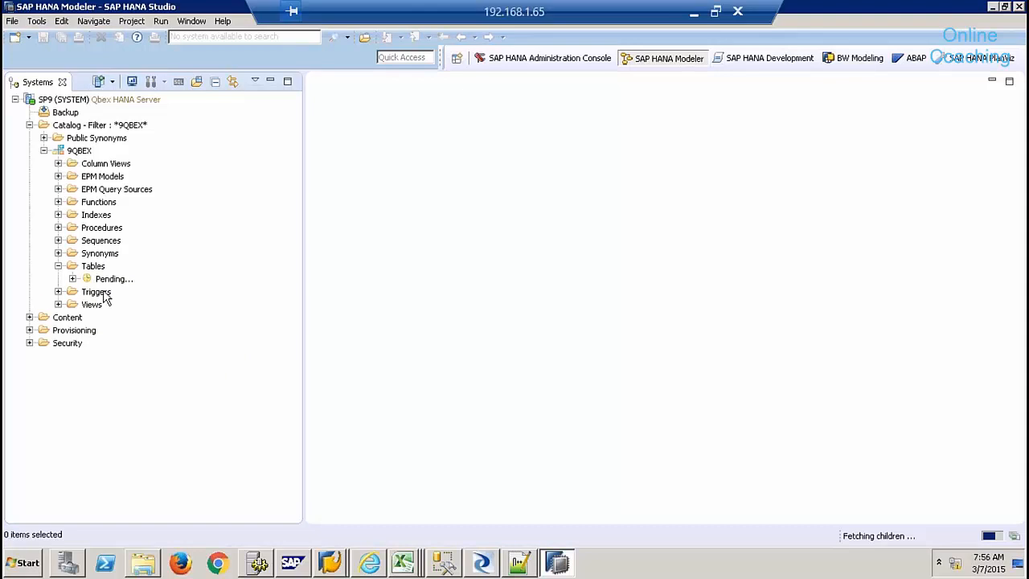
{"action": "left_click", "coordinate": [133, 279]}
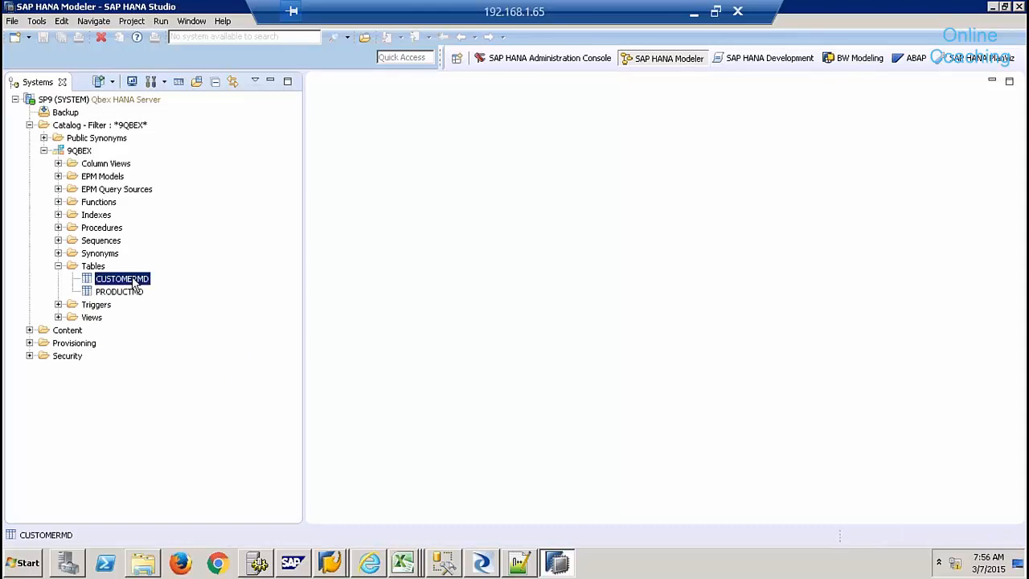
{"action": "right_click", "coordinate": [134, 281]}
{"action": "left_click", "coordinate": [202, 391]}
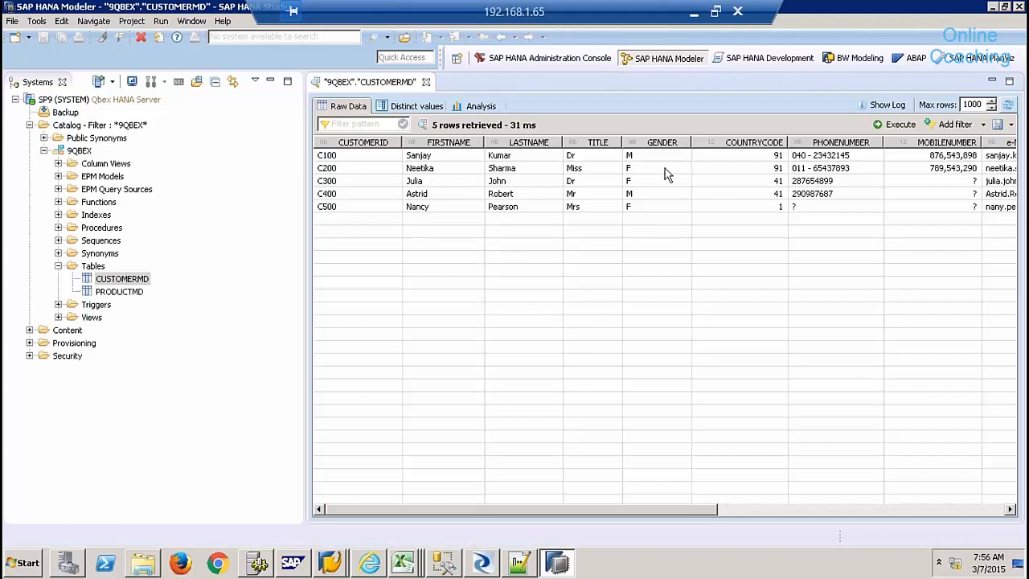
{"action": "left_click", "coordinate": [931, 508]}
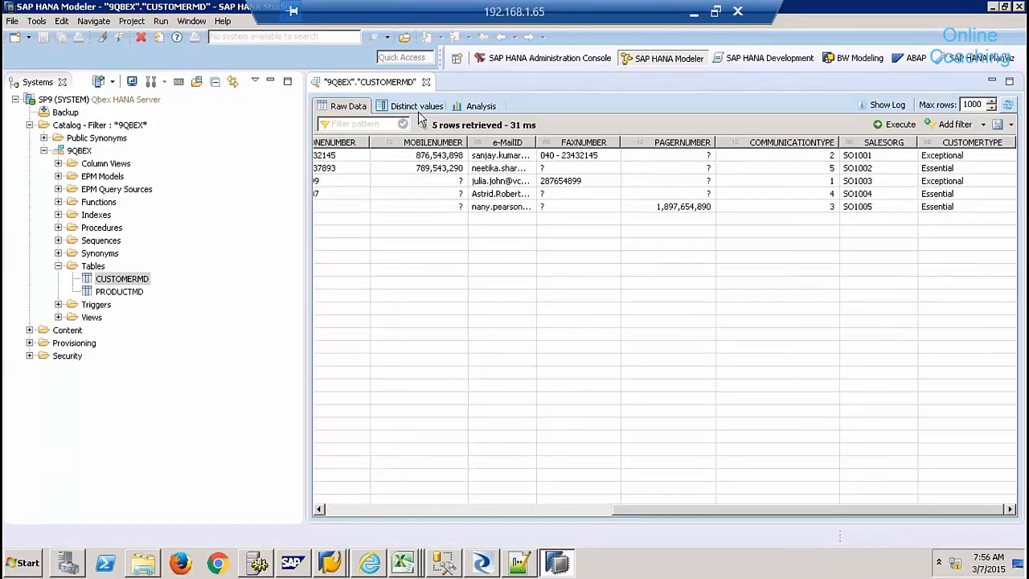
{"action": "left_click", "coordinate": [427, 82]}
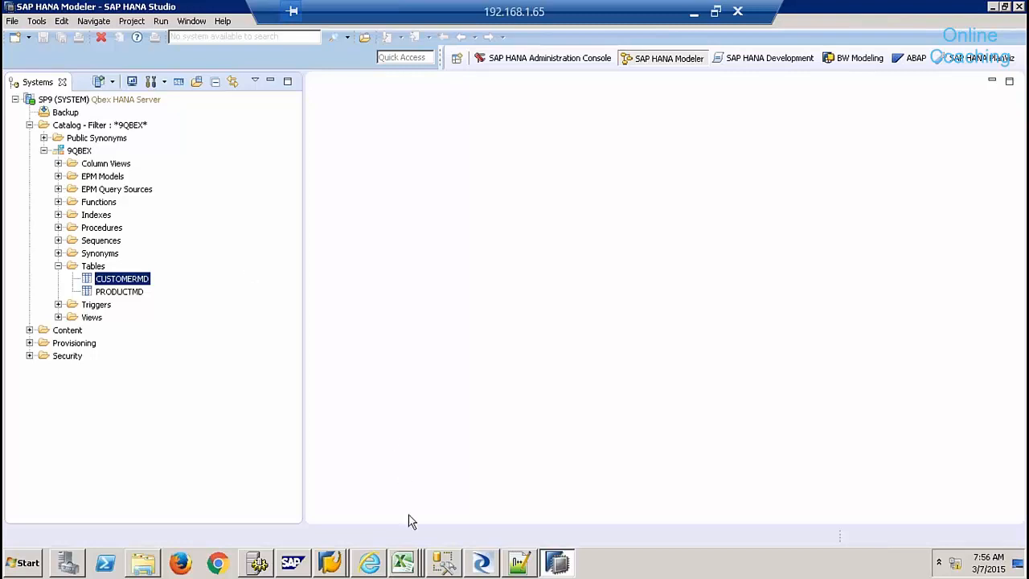
{"action": "left_click", "coordinate": [404, 564]}
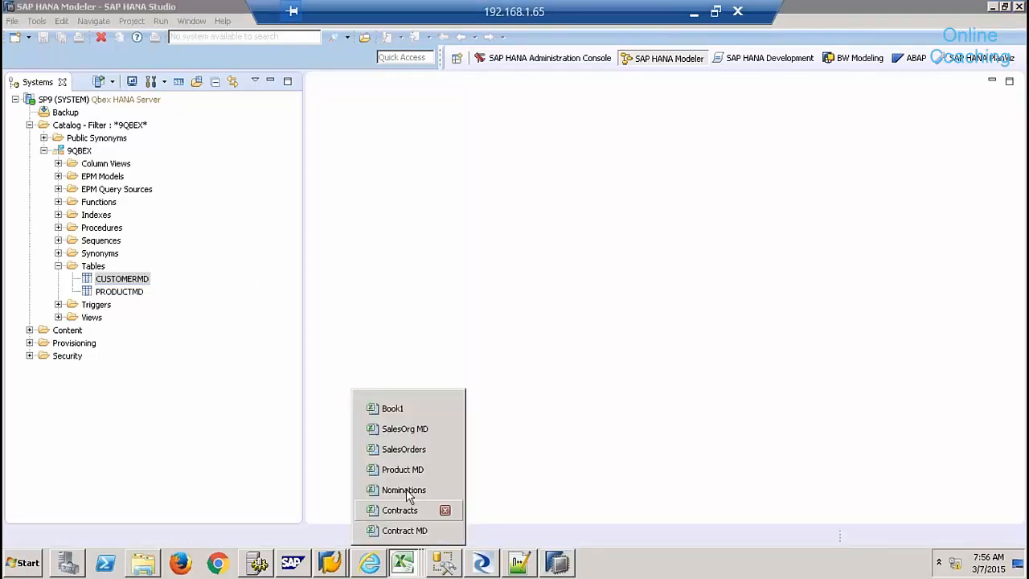
- Switch to the SalesOrders workbook listing customer, product, quantity and delivery-date columns
{"action": "left_click", "coordinate": [404, 449]}
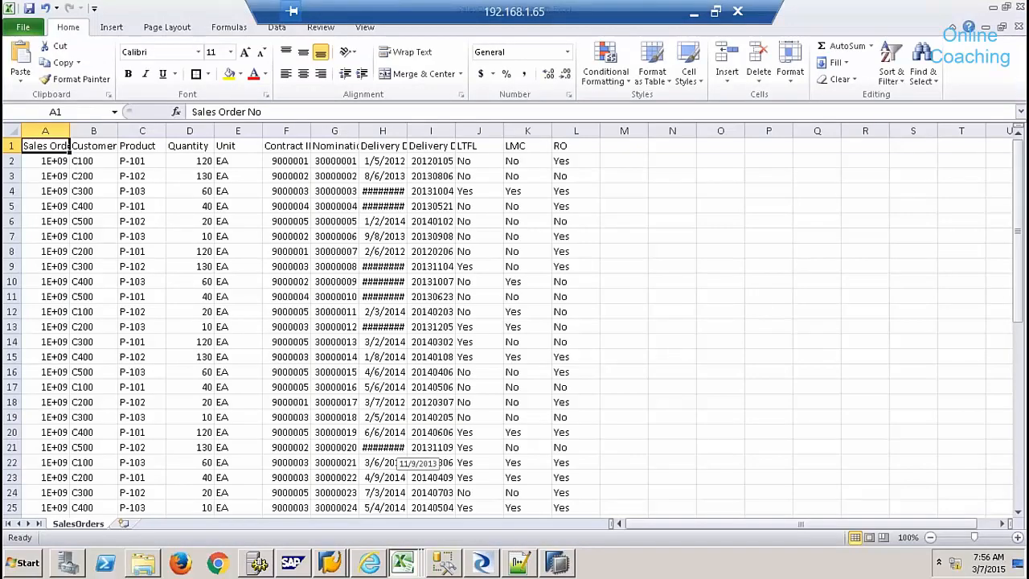
{"action": "left_click", "coordinate": [345, 564]}
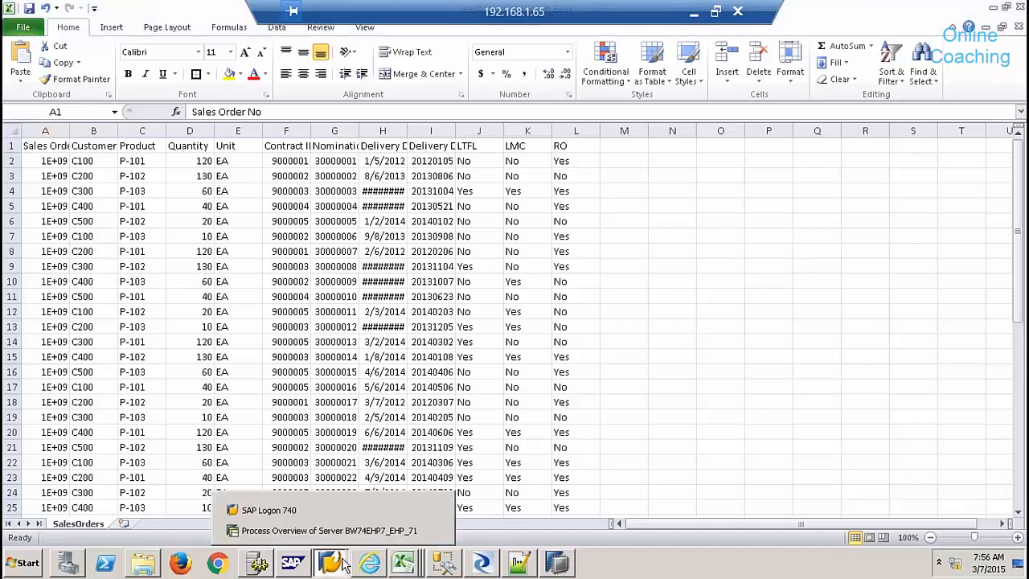
- Open ZSALES_SHELL in SE11 and list its 49 entries in the Data Browser
{"action": "left_click", "coordinate": [351, 531]}
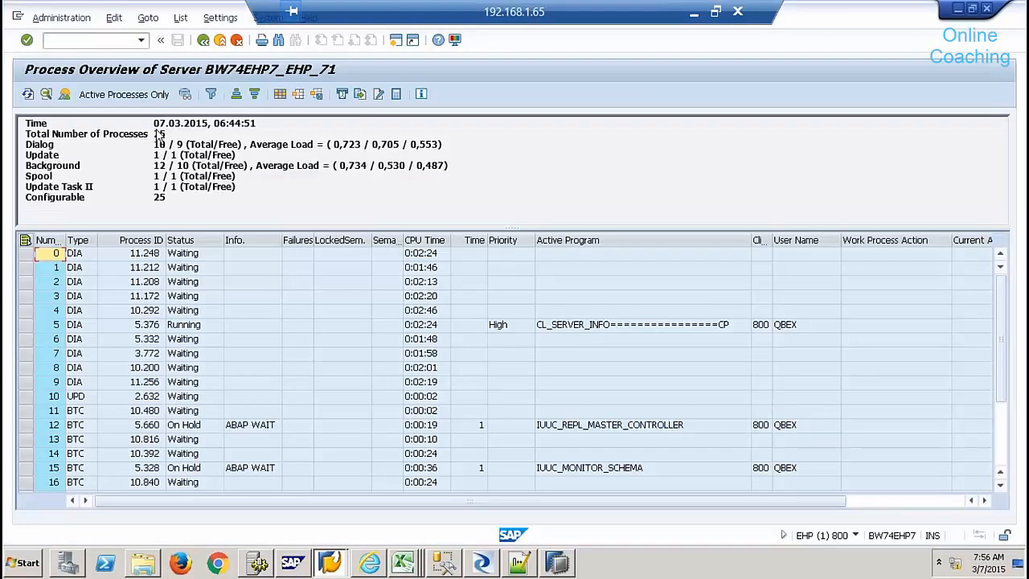
{"action": "left_click", "coordinate": [119, 40]}
{"action": "type", "text": "/nse11"}
{"action": "key", "text": "Return"}
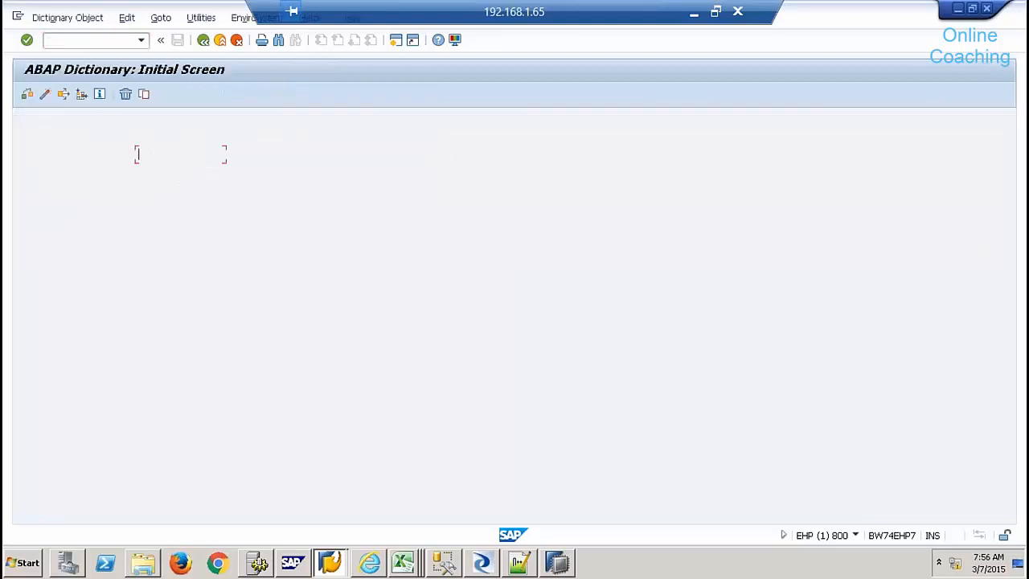
{"action": "type", "text": "zsale"}
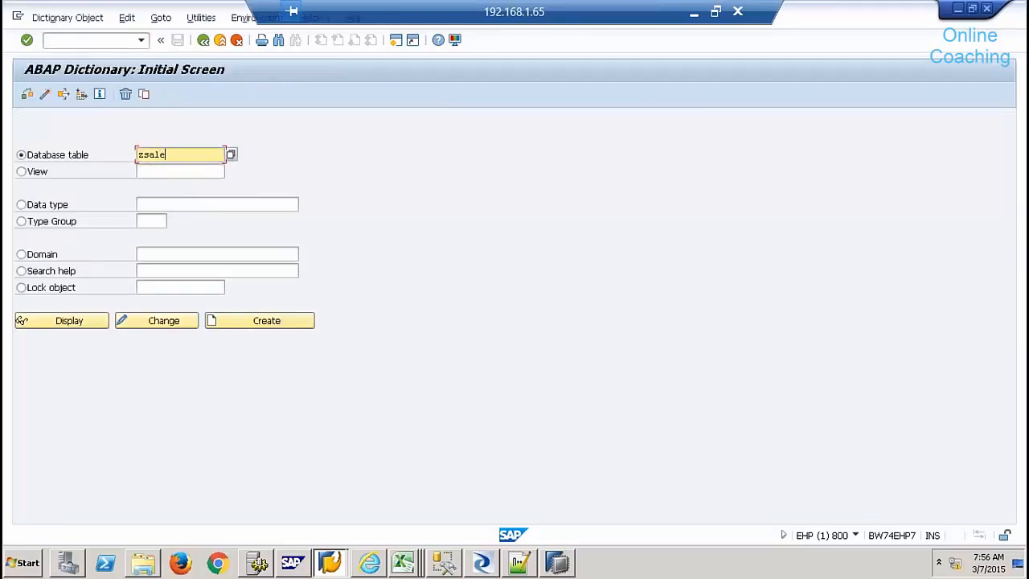
{"action": "type", "text": "s_shell"}
{"action": "left_click", "coordinate": [86, 323]}
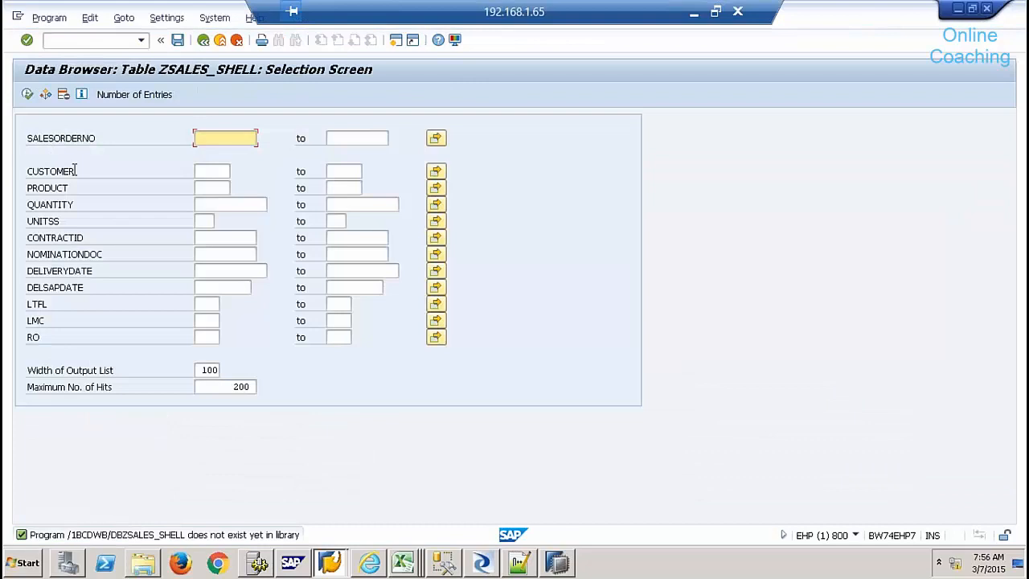
{"action": "left_click", "coordinate": [27, 94]}
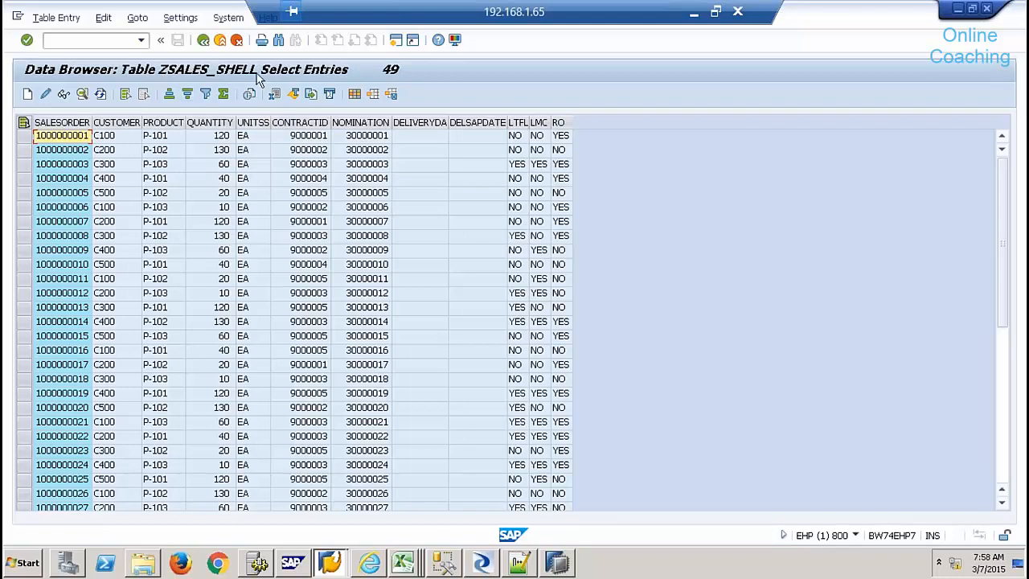
- Switch from the SAP GUI ZSALES_SHELL data browser to SAP HANA Studio
{"action": "left_click", "coordinate": [556, 563]}
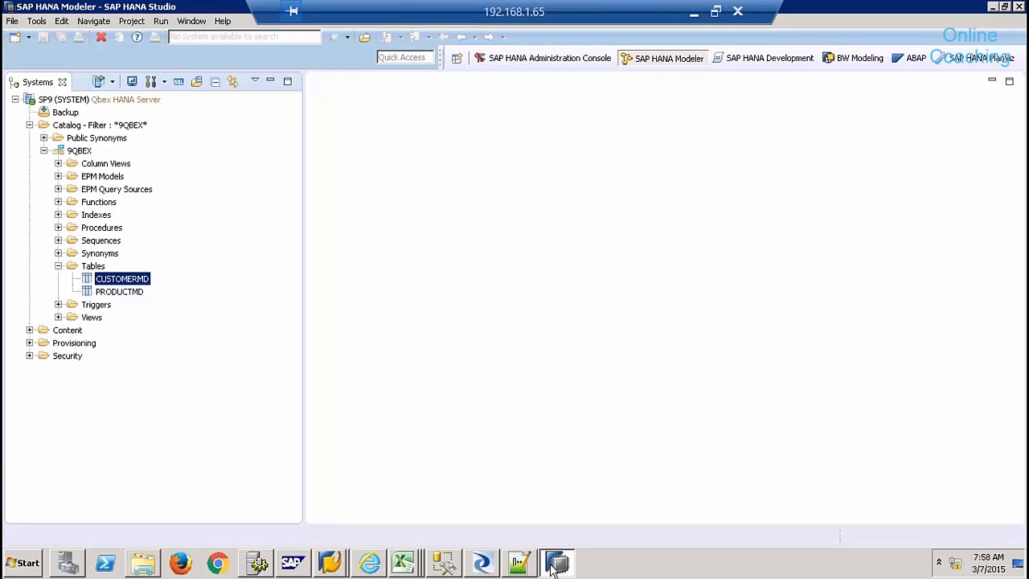
- Open SLT Data Provisioning for system SP9 from Quick View, source EHP and target schema SLTECC9
{"action": "left_click", "coordinate": [224, 23]}
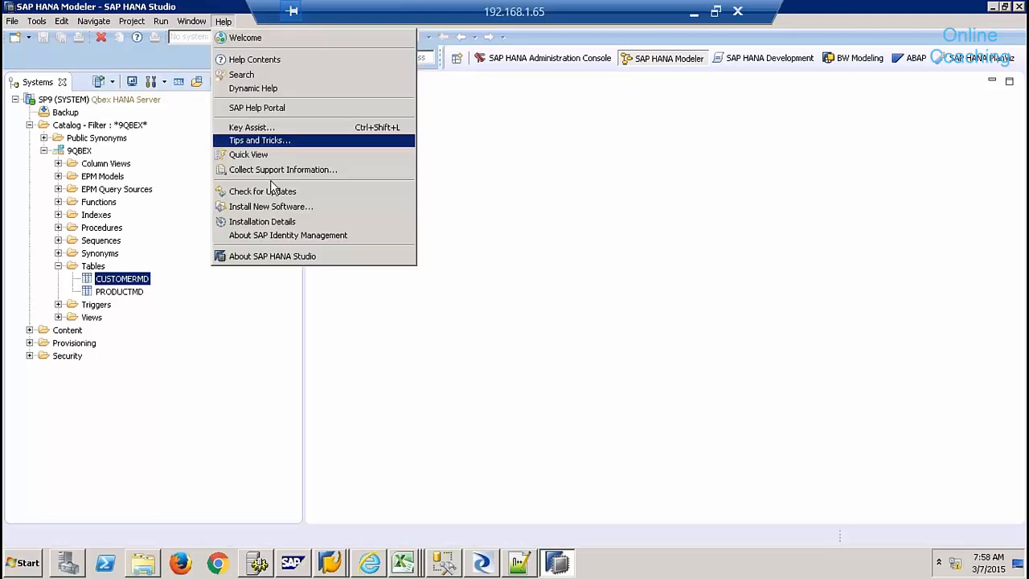
{"action": "left_click", "coordinate": [254, 158]}
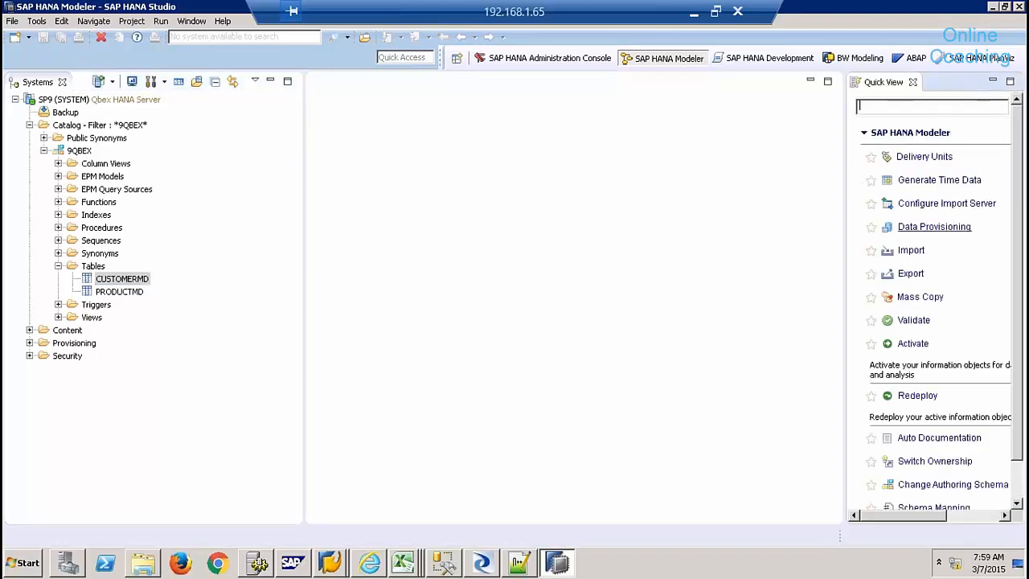
{"action": "left_click", "coordinate": [904, 227]}
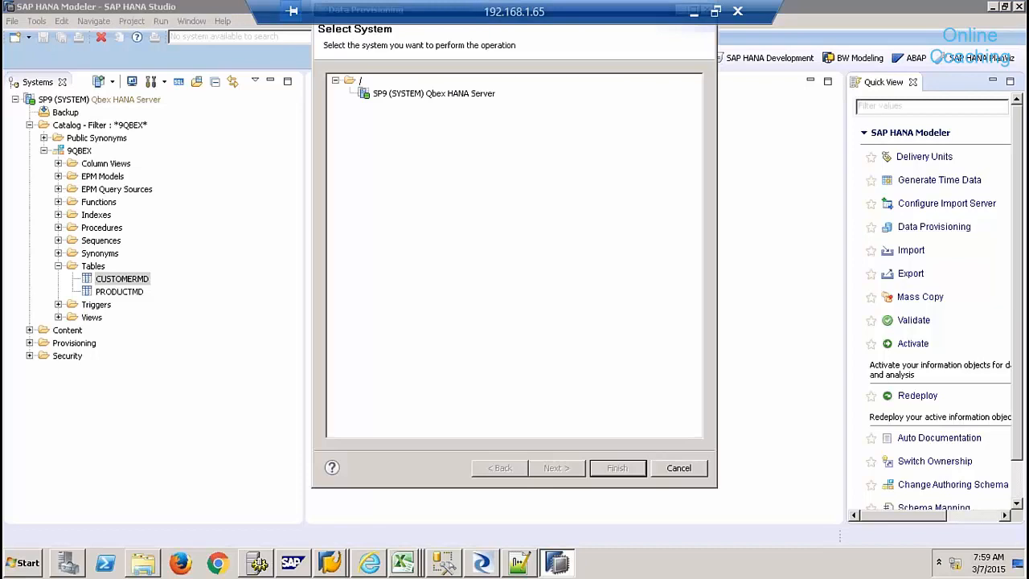
{"action": "left_click", "coordinate": [450, 93]}
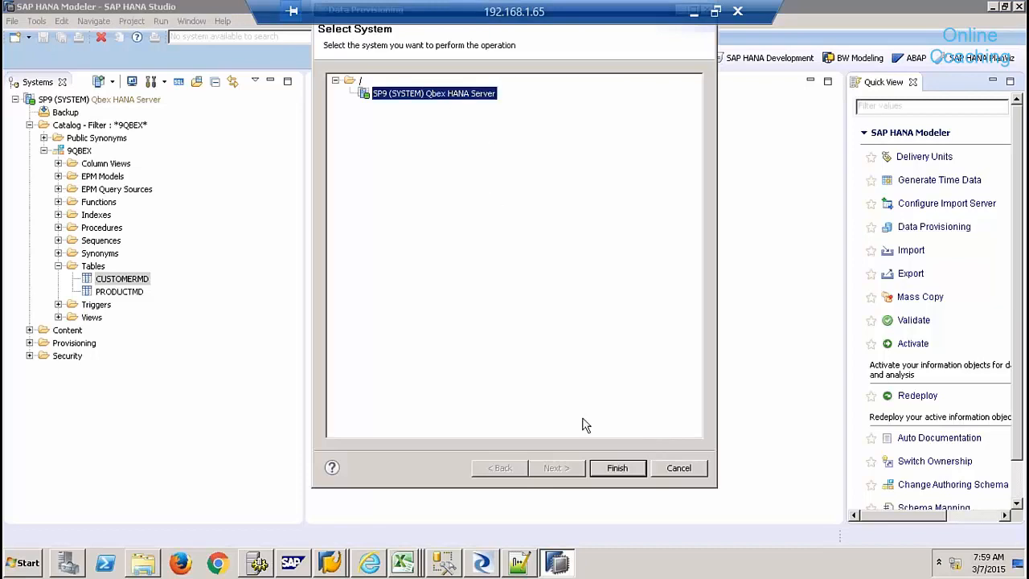
{"action": "left_click", "coordinate": [610, 468]}
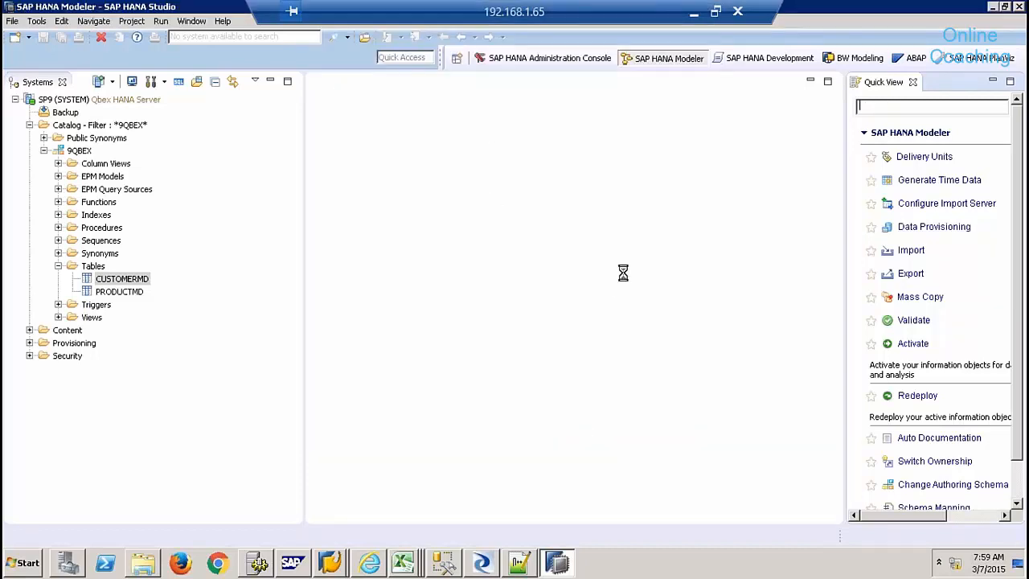
{"action": "left_click", "coordinate": [913, 82]}
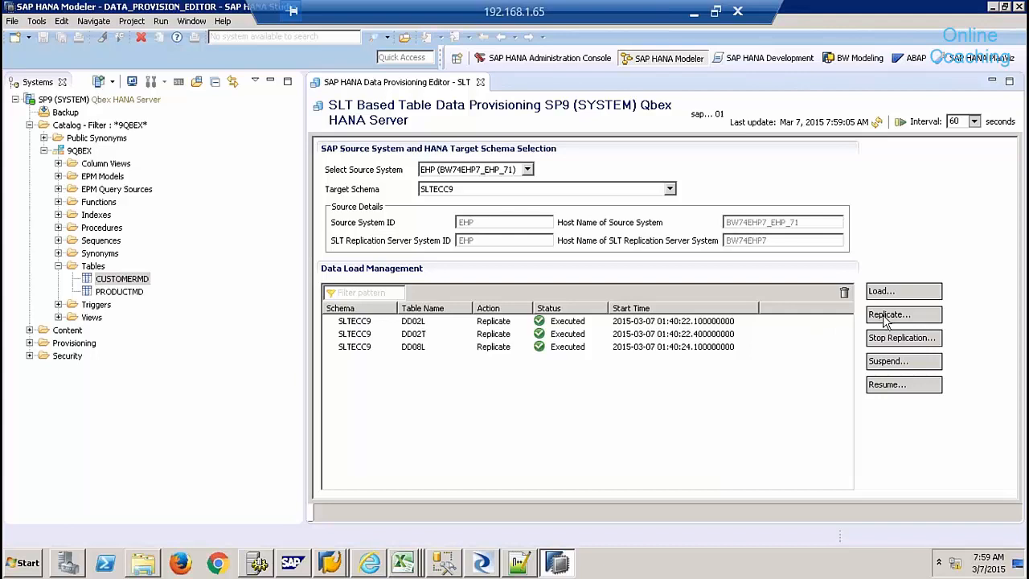
- Search for table ZSALES_SHELL, add it, and submit its replication request
{"action": "left_click", "coordinate": [887, 320]}
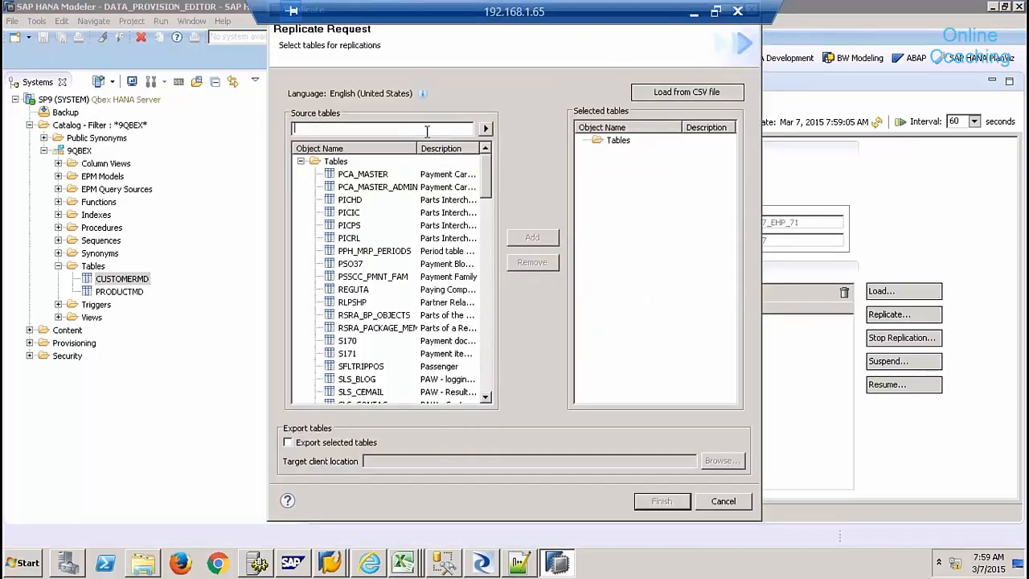
{"action": "type", "text": "ZSALES_SHELL"}
{"action": "left_click", "coordinate": [486, 129]}
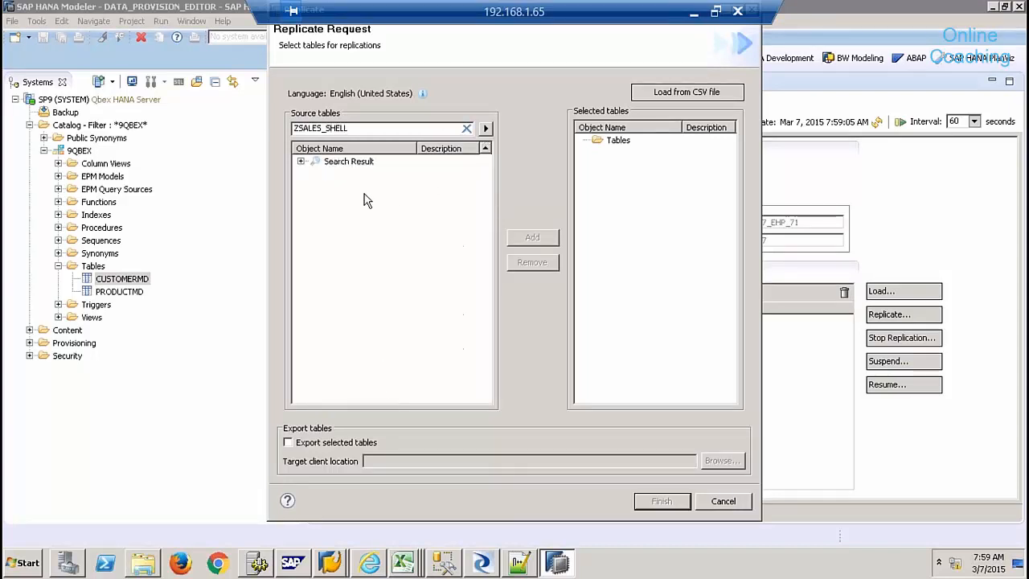
{"action": "left_click", "coordinate": [300, 160]}
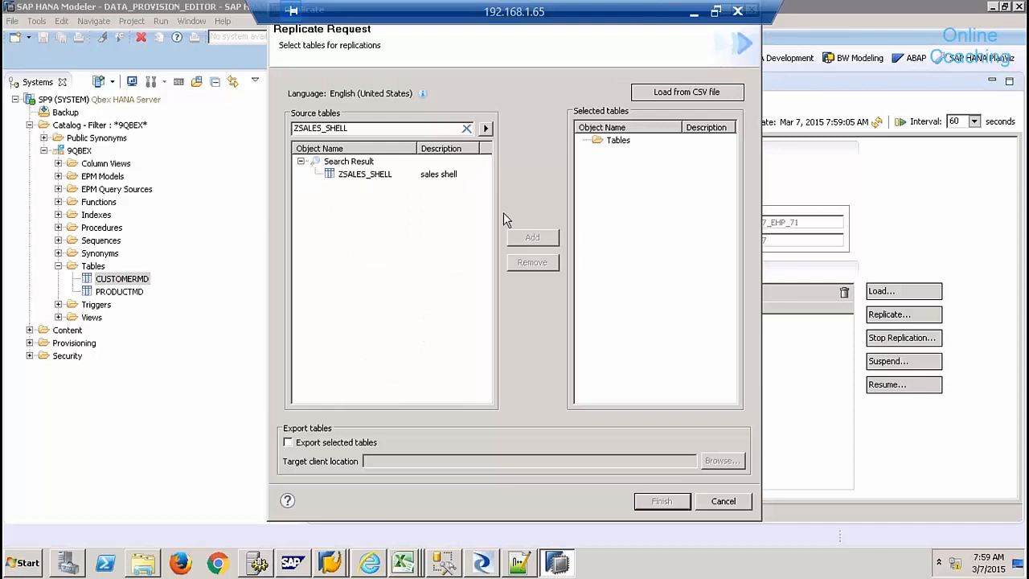
{"action": "left_click", "coordinate": [376, 175]}
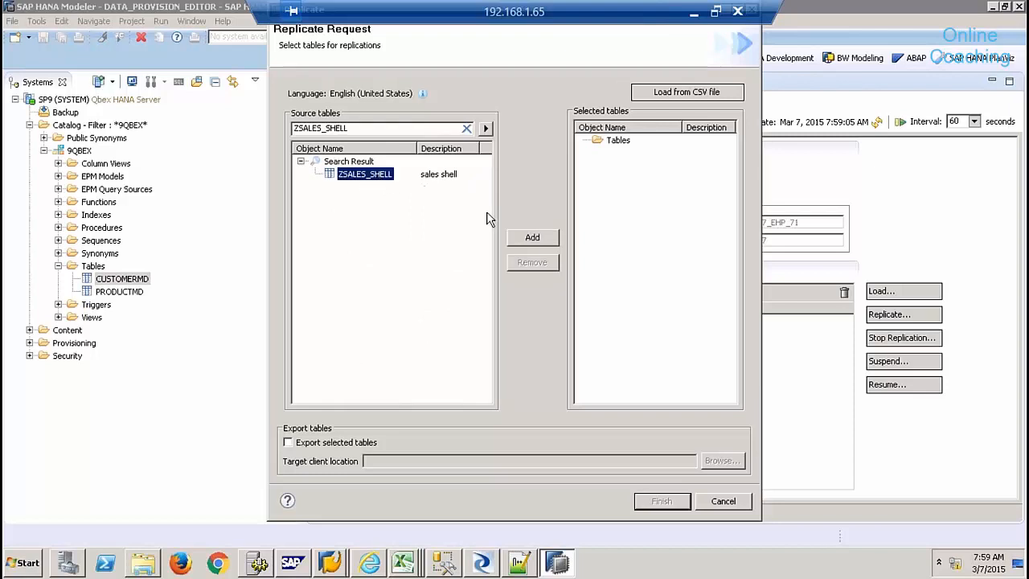
{"action": "left_click", "coordinate": [531, 237]}
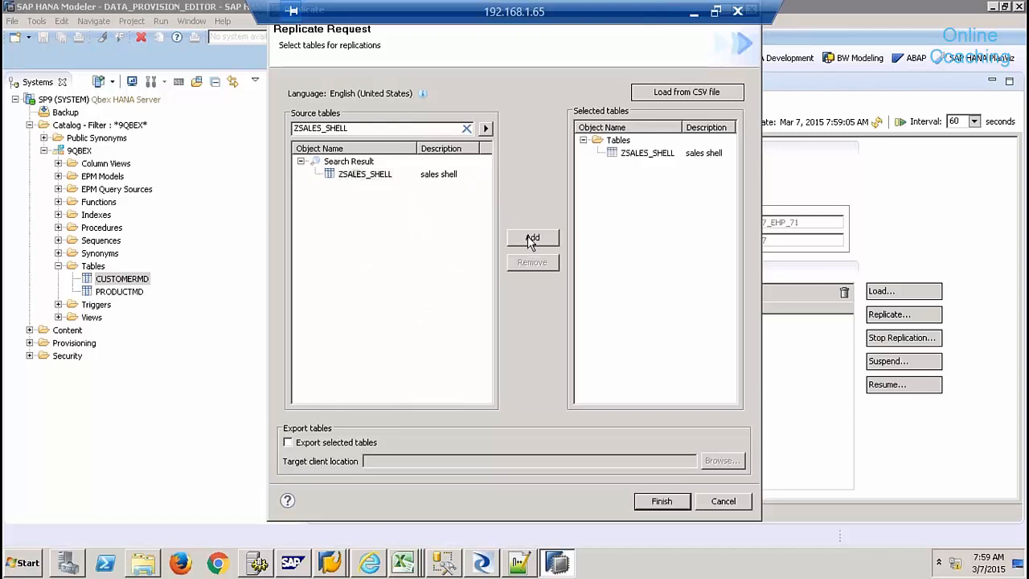
{"action": "left_click", "coordinate": [669, 501]}
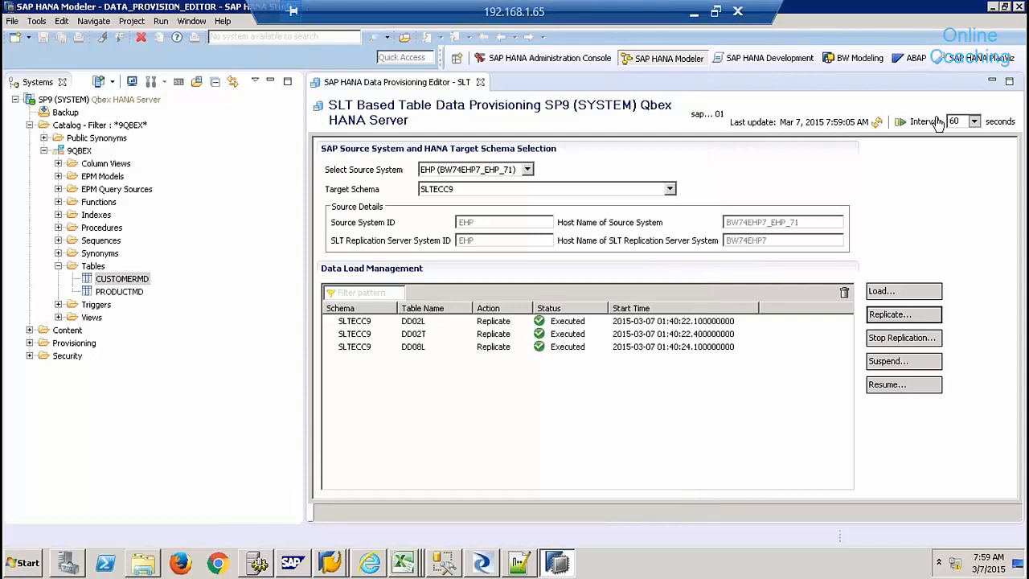
{"action": "left_click", "coordinate": [974, 122]}
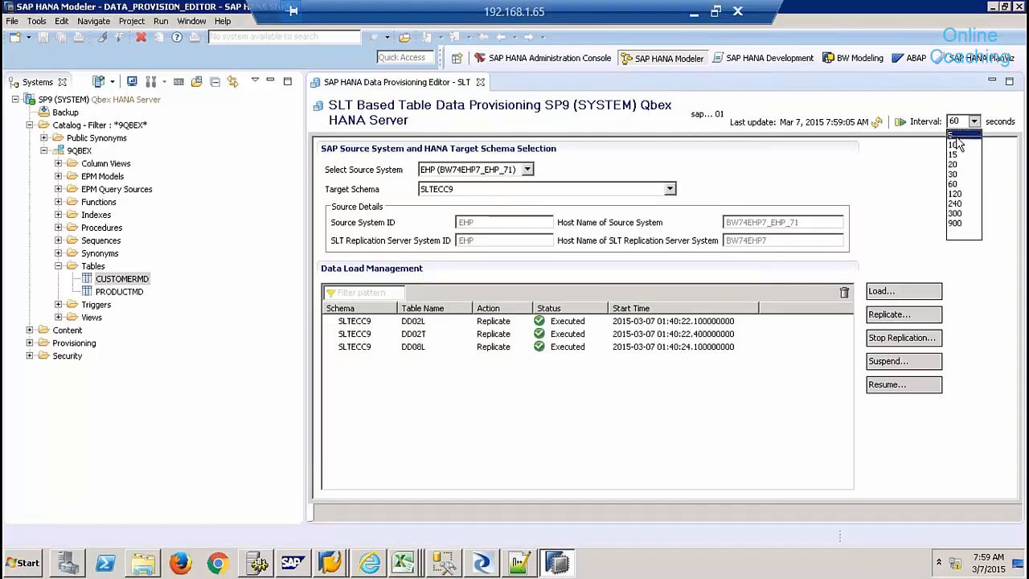
- Set auto-refresh to 5 seconds and refresh until ZSALES_SHELL shows Replicate / In Process
{"action": "left_click", "coordinate": [956, 135]}
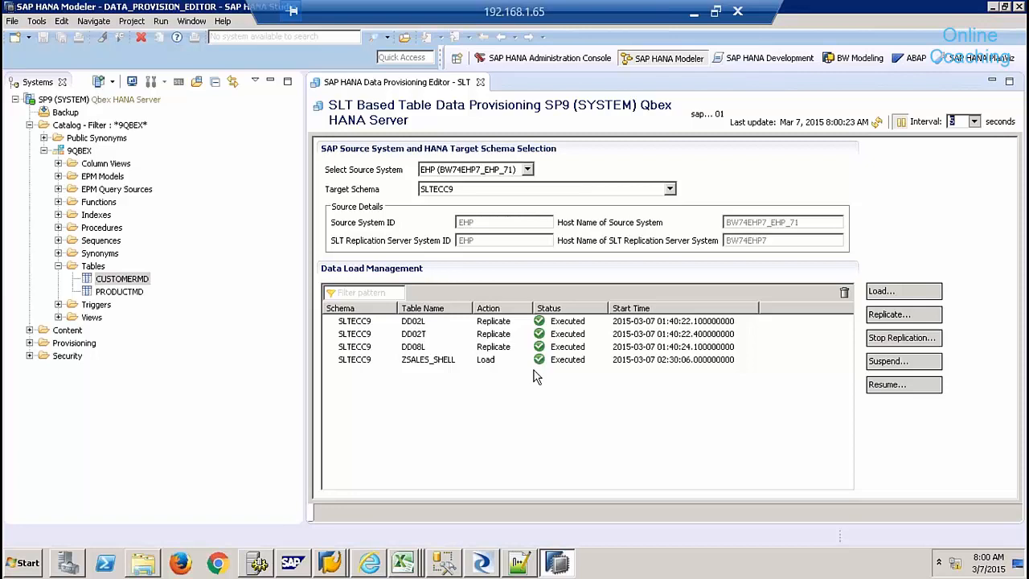
{"action": "left_click", "coordinate": [877, 126]}
{"action": "left_click", "coordinate": [878, 127]}
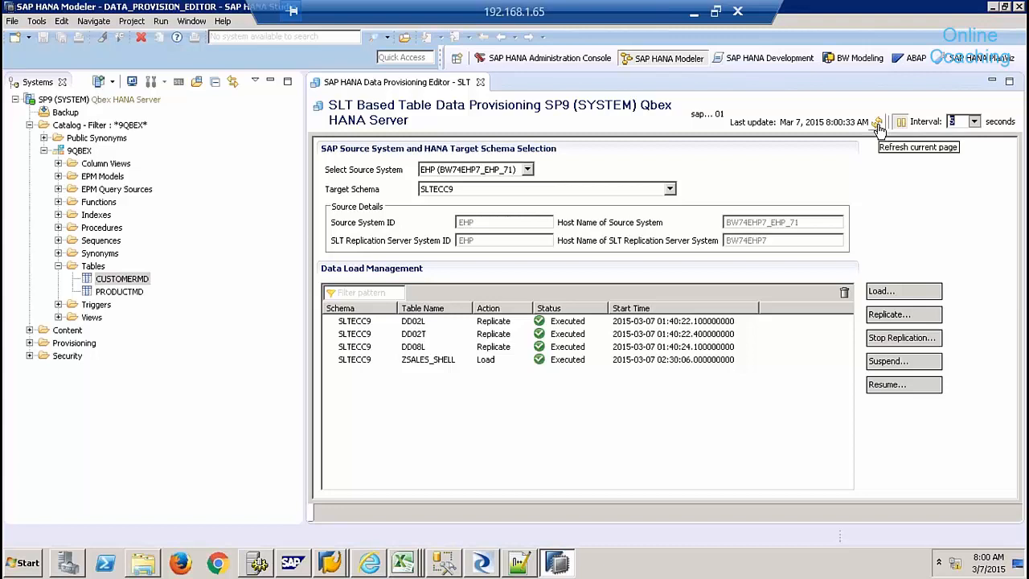
{"action": "left_click", "coordinate": [879, 126]}
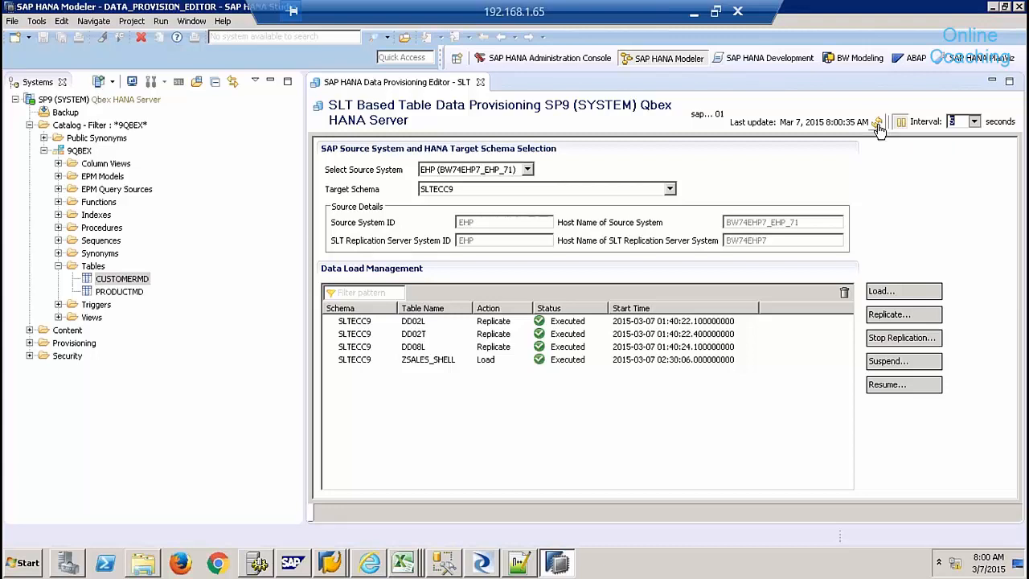
{"action": "left_click", "coordinate": [879, 126]}
{"action": "left_click", "coordinate": [878, 127]}
{"action": "left_click", "coordinate": [878, 126]}
{"action": "left_click", "coordinate": [878, 126]}
{"action": "left_click", "coordinate": [879, 127]}
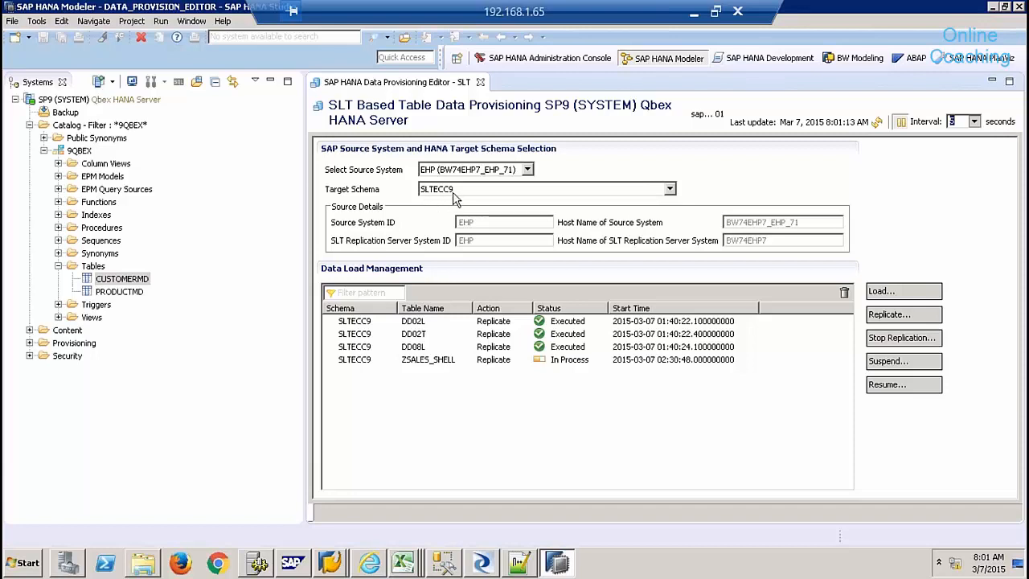
- Filter the Catalog to show only schema SLTECC9
{"action": "left_click", "coordinate": [89, 128]}
{"action": "right_click", "coordinate": [89, 131]}
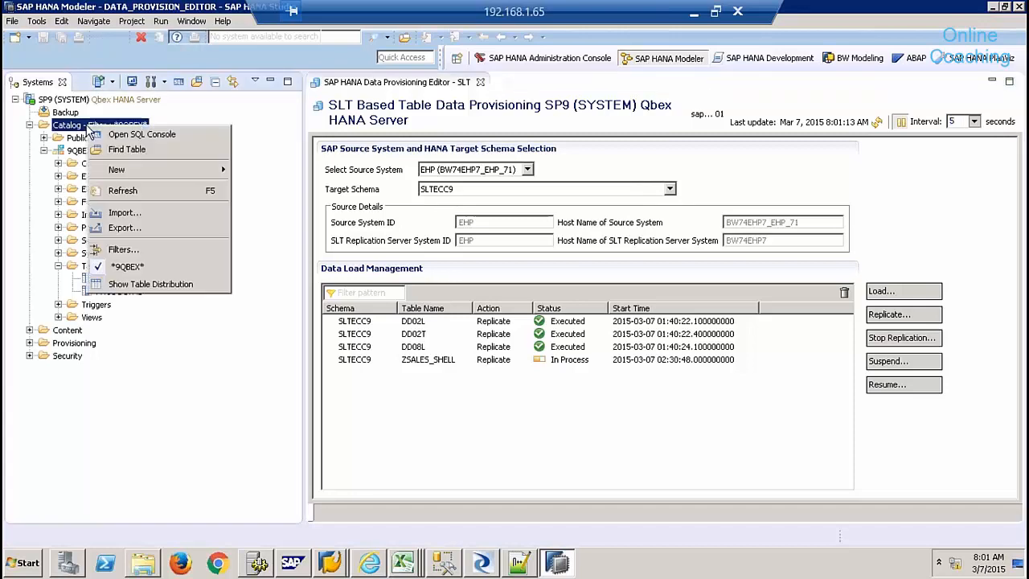
{"action": "left_click", "coordinate": [141, 252]}
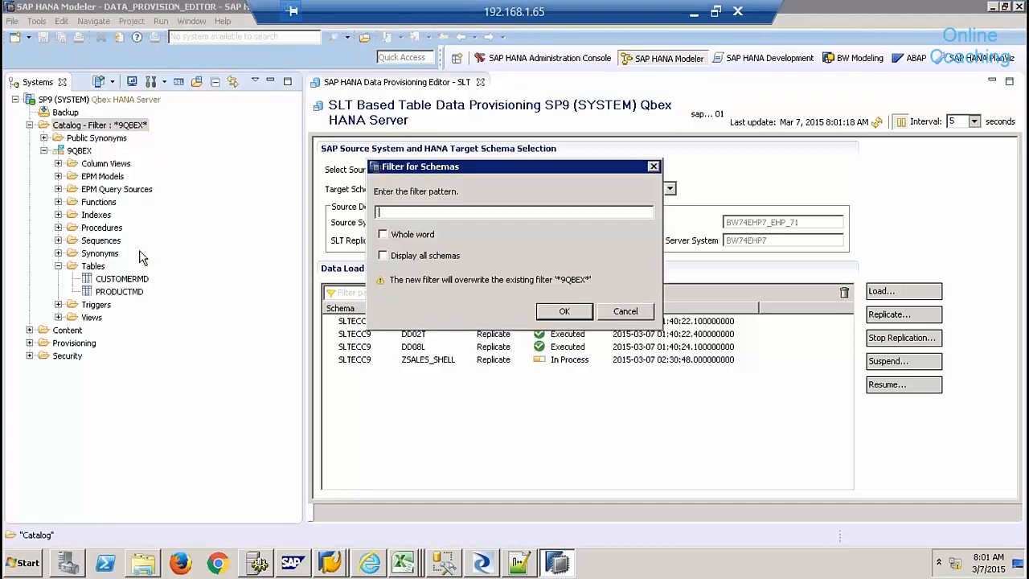
{"action": "type", "text": "SLTECC9"}
{"action": "key", "text": "Return"}
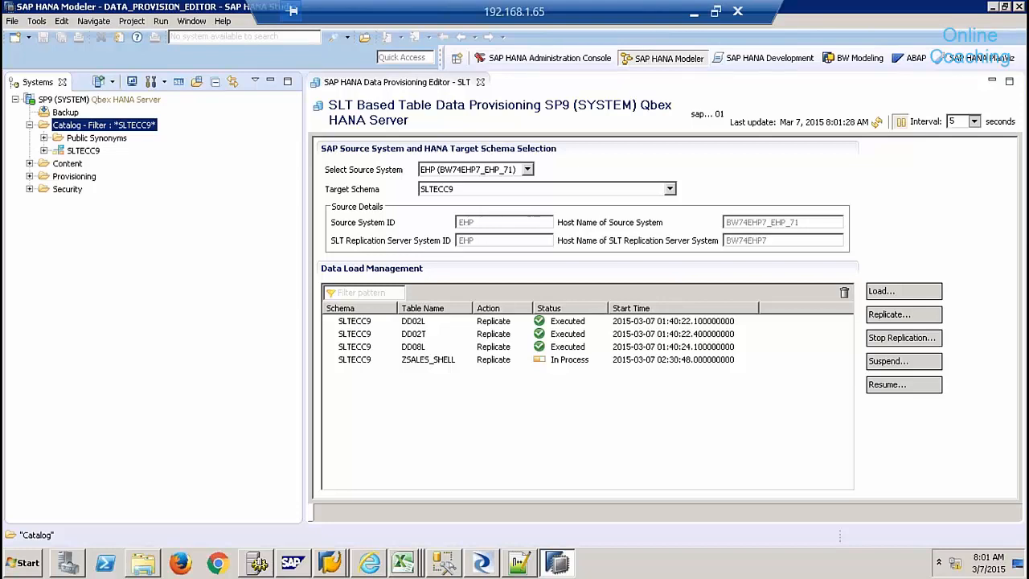
- Open a data preview of SLTECC9.ZSALES_SHELL from its Tables folder
{"action": "left_click", "coordinate": [44, 151]}
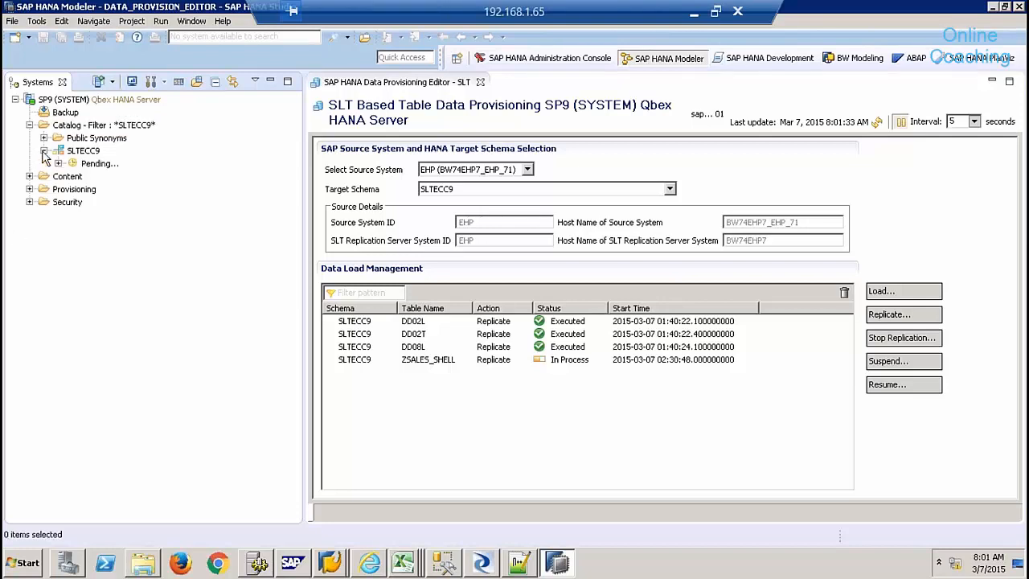
{"action": "left_click", "coordinate": [57, 266]}
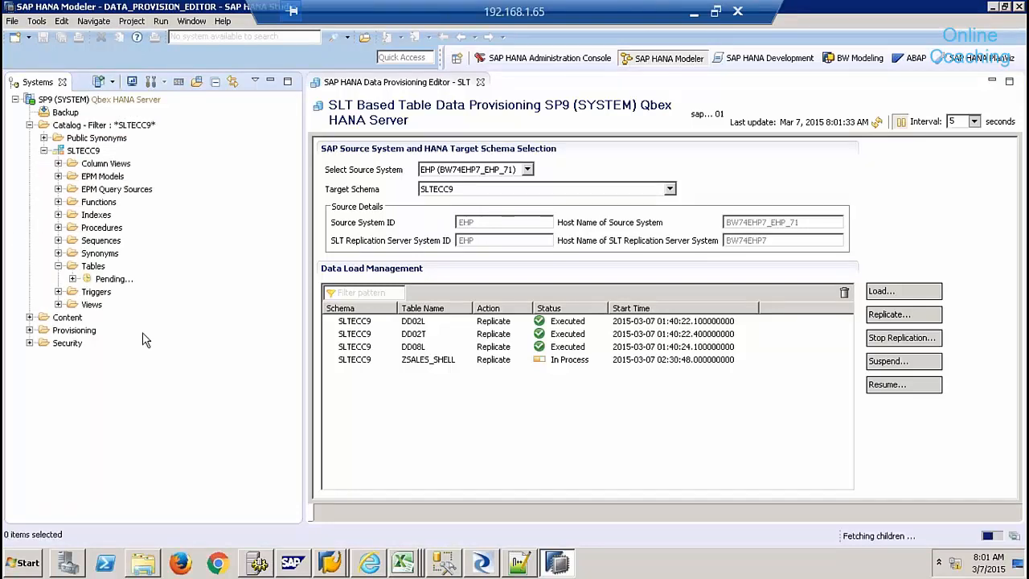
{"action": "left_click", "coordinate": [137, 399]}
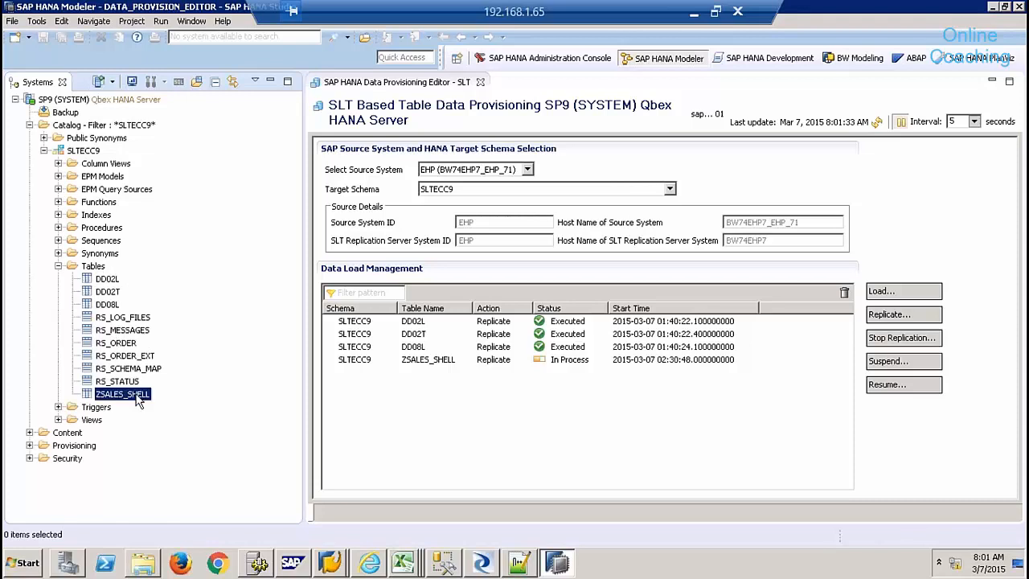
{"action": "right_click", "coordinate": [136, 398]}
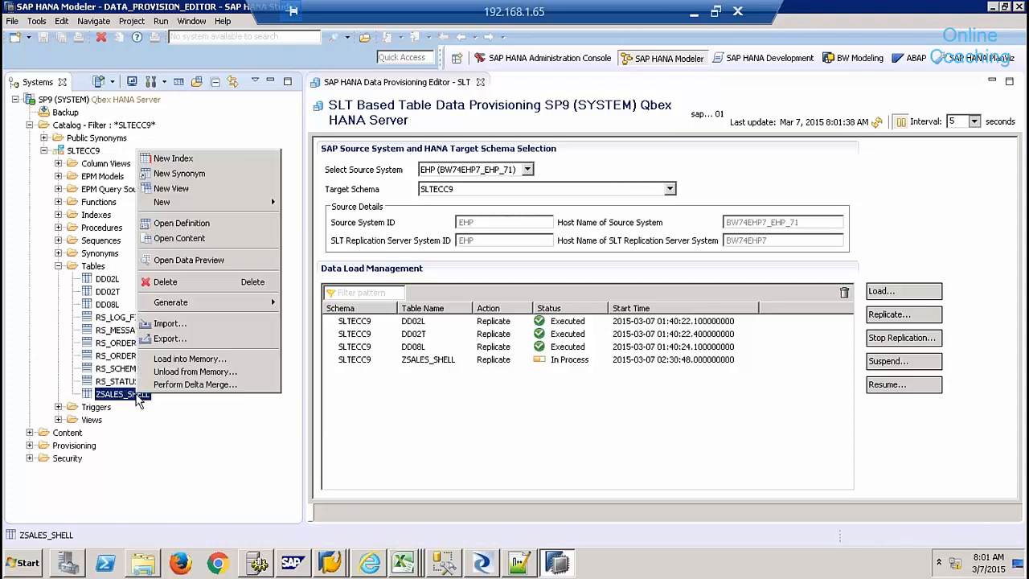
{"action": "left_click", "coordinate": [186, 260]}
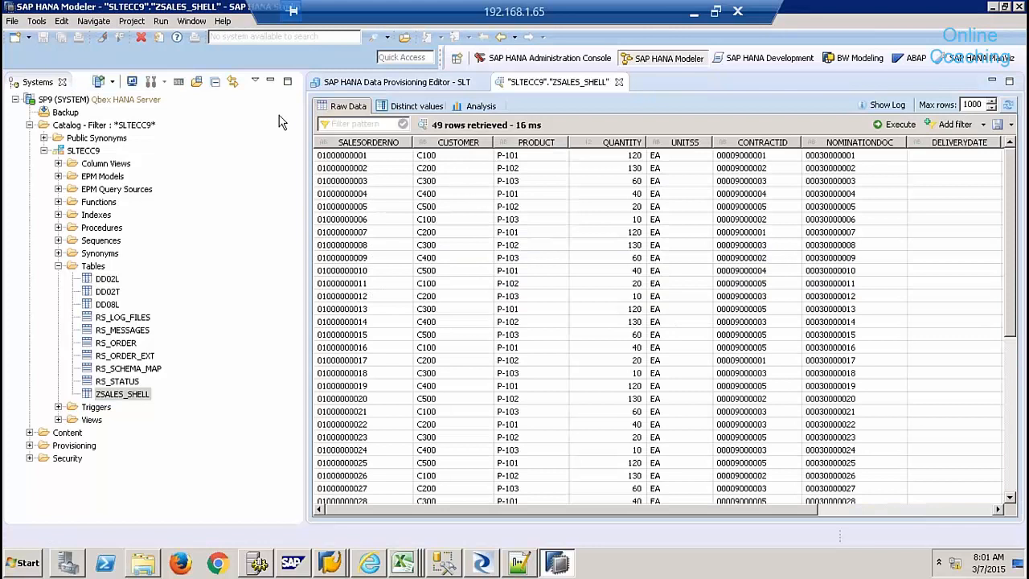
- Review the replicated rows at full width, then return to the SAP GUI ZSALES_SHELL data browser
{"action": "left_click", "coordinate": [271, 81]}
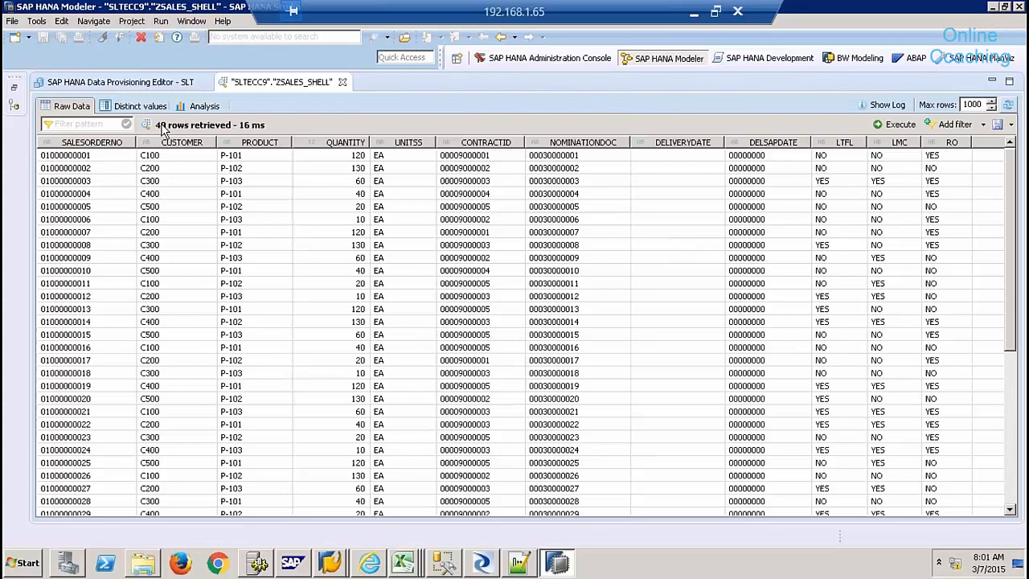
{"action": "left_click", "coordinate": [108, 160]}
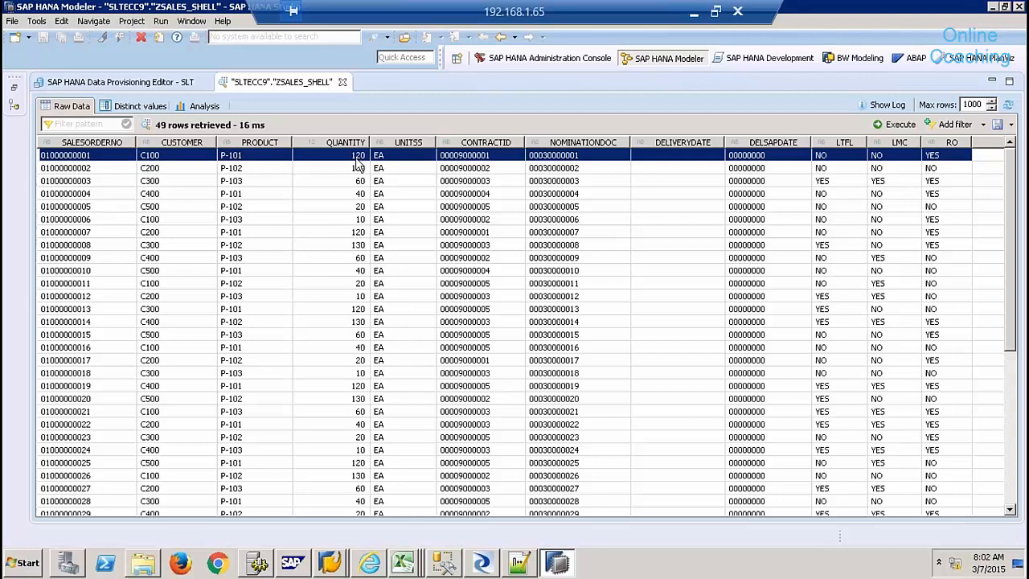
{"action": "left_click", "coordinate": [334, 564]}
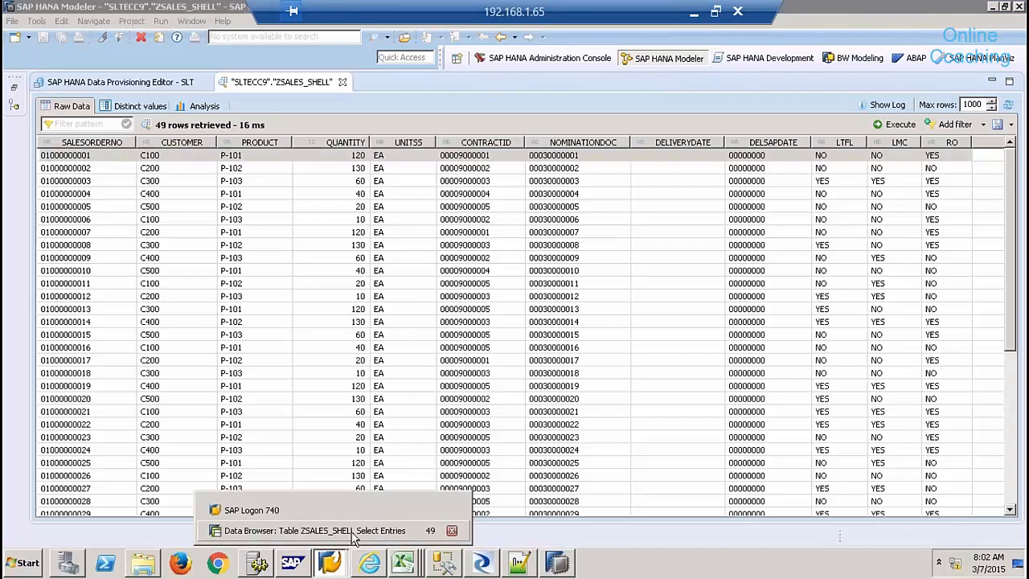
{"action": "left_click", "coordinate": [351, 531]}
{"action": "left_click", "coordinate": [23, 137]}
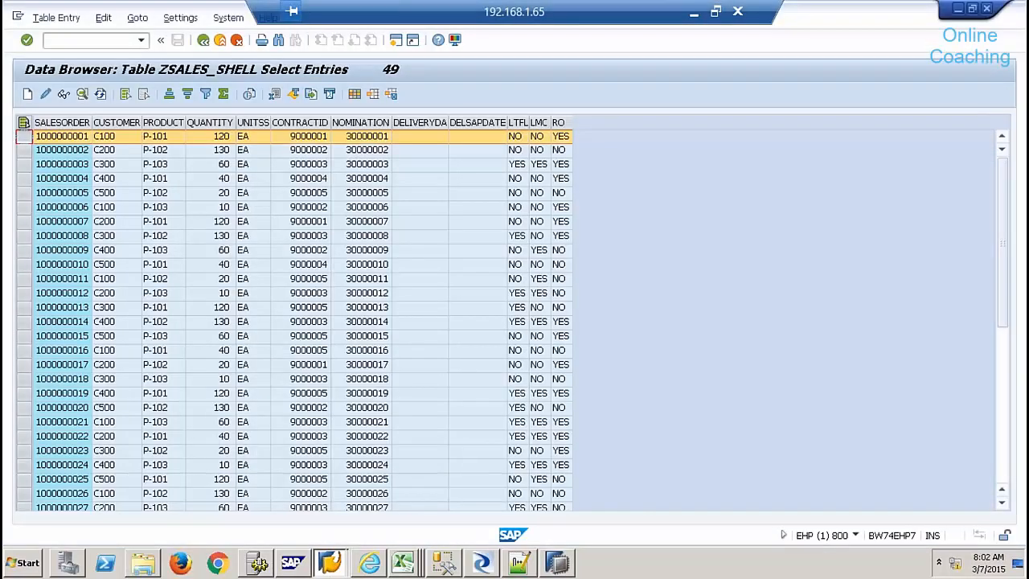
{"action": "left_click", "coordinate": [45, 94]}
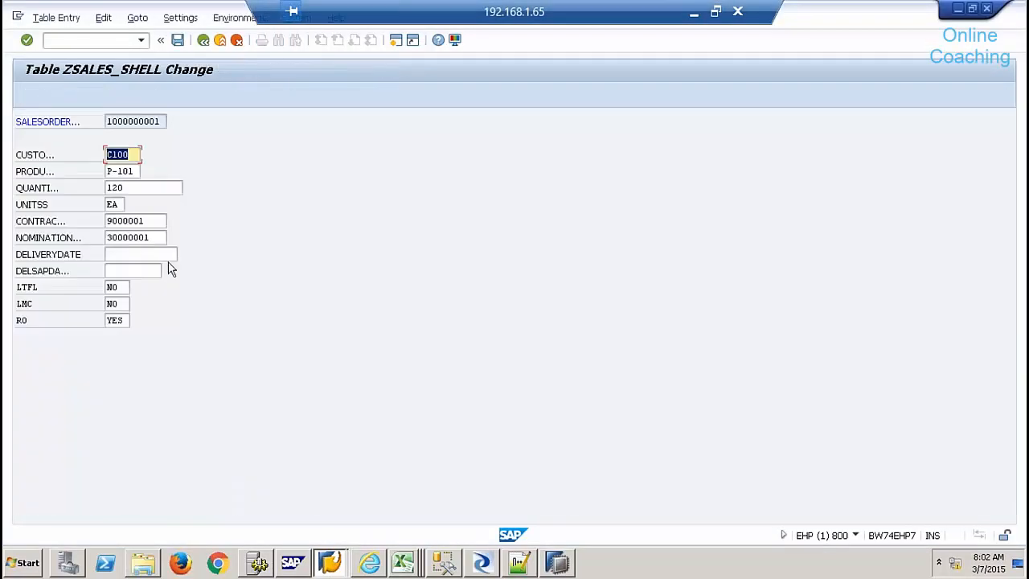
{"action": "left_click", "coordinate": [132, 186]}
{"action": "key", "text": "BackSpace"}
{"action": "key", "text": "BackSpace"}
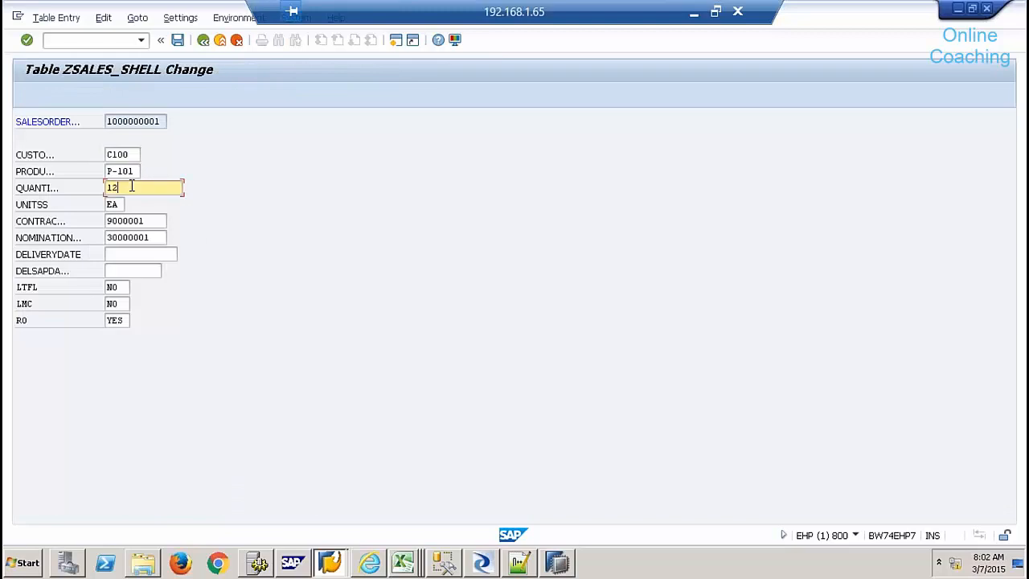
{"action": "type", "text": "50"}
{"action": "left_click", "coordinate": [178, 40]}
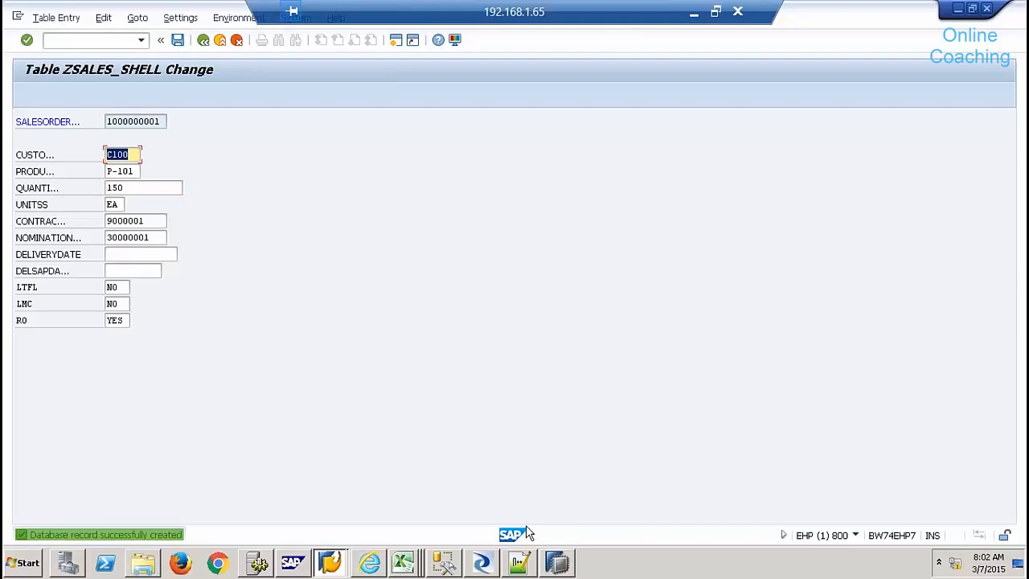
{"action": "left_click", "coordinate": [557, 563]}
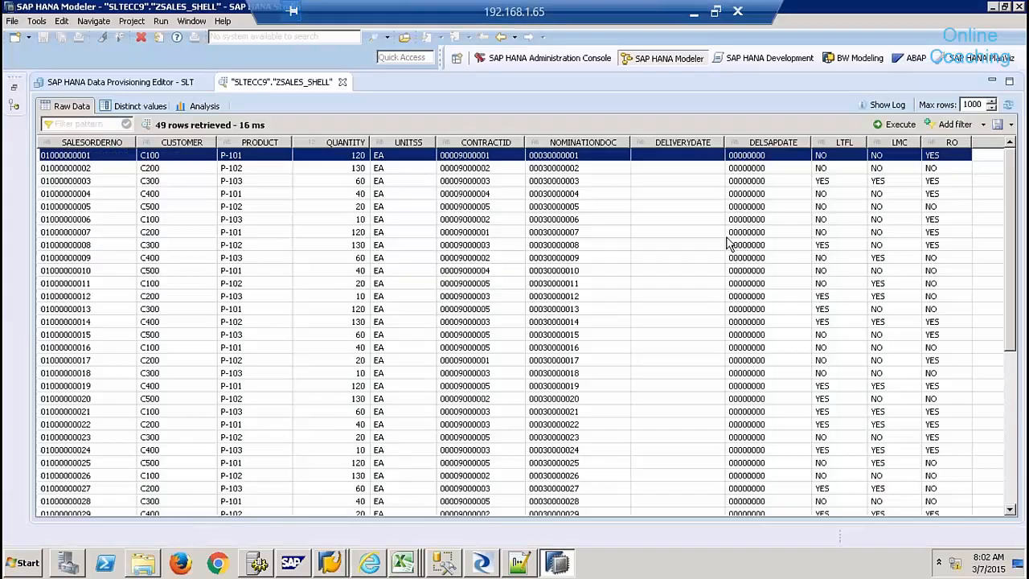
{"action": "left_click", "coordinate": [899, 124]}
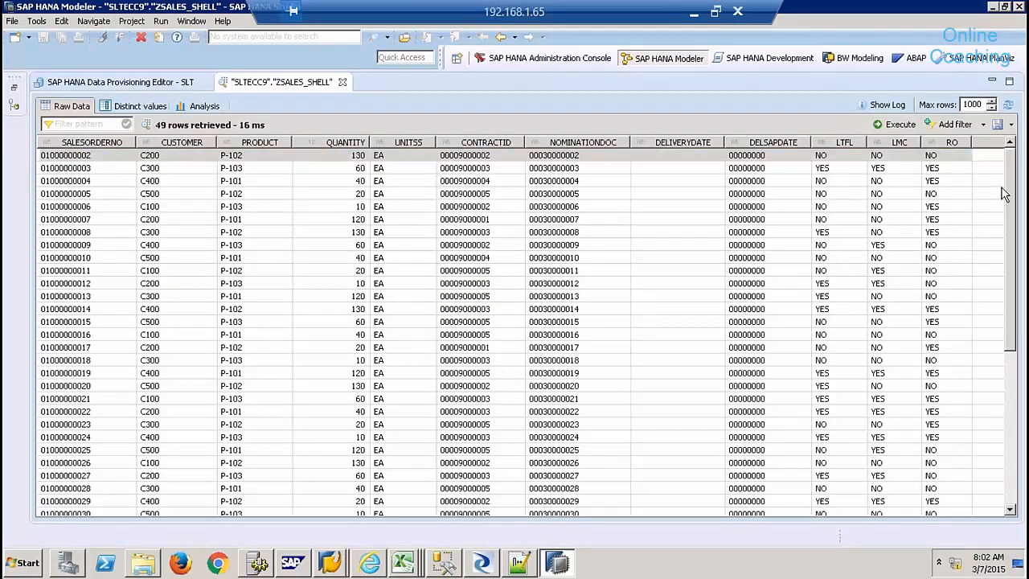
{"action": "left_click_drag", "start_coordinate": [1011, 189], "coordinate": [1005, 430]}
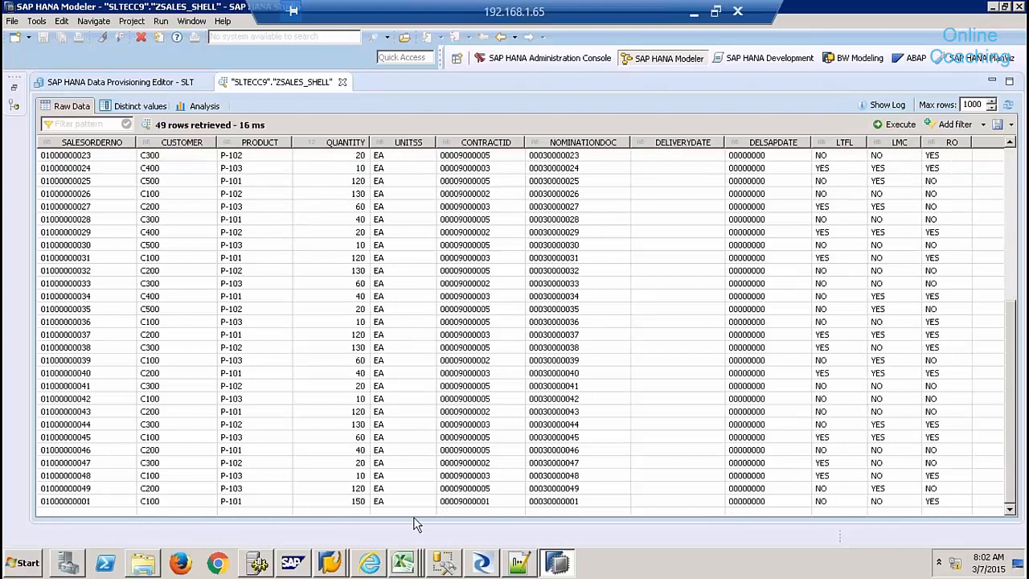
{"action": "left_click", "coordinate": [109, 501]}
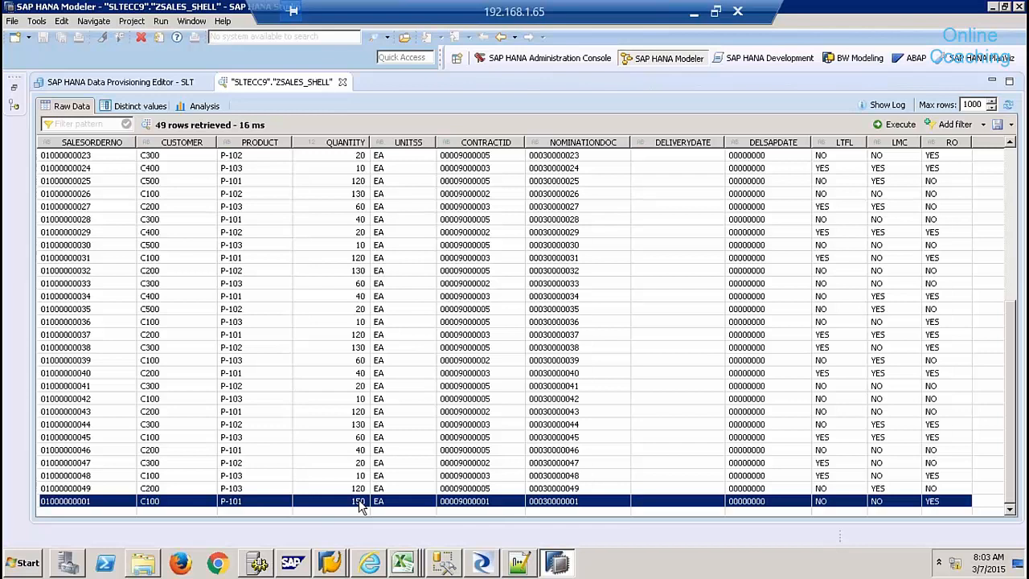
{"action": "mouse_move", "coordinate": [379, 565]}
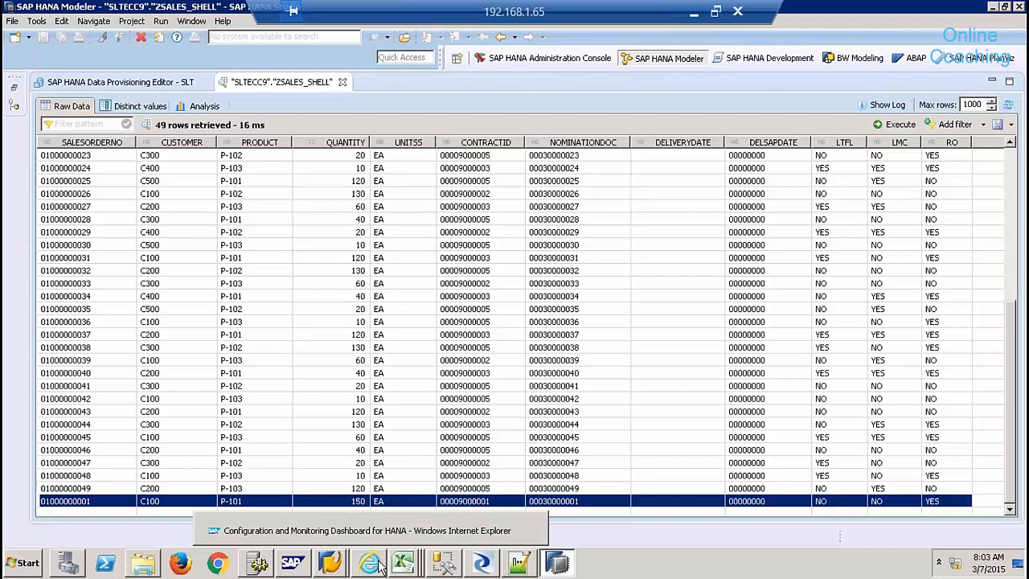
- Close the ZSALES_SHELL preview and confirm the editor keeps target SLTECC9 and source EHP
{"action": "left_click", "coordinate": [344, 83]}
{"action": "left_click", "coordinate": [257, 174]}
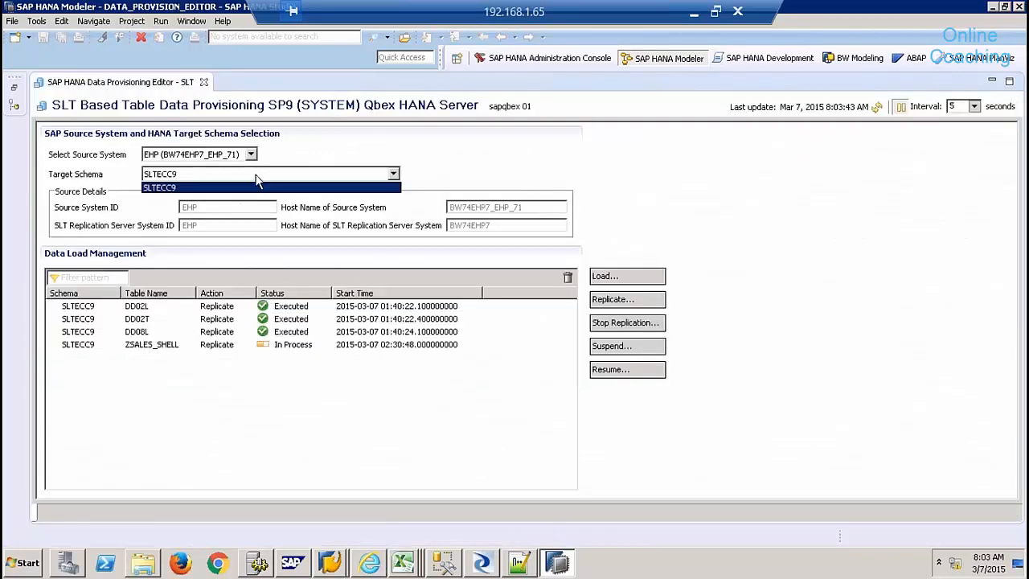
{"action": "left_click", "coordinate": [257, 188]}
{"action": "left_click", "coordinate": [251, 155]}
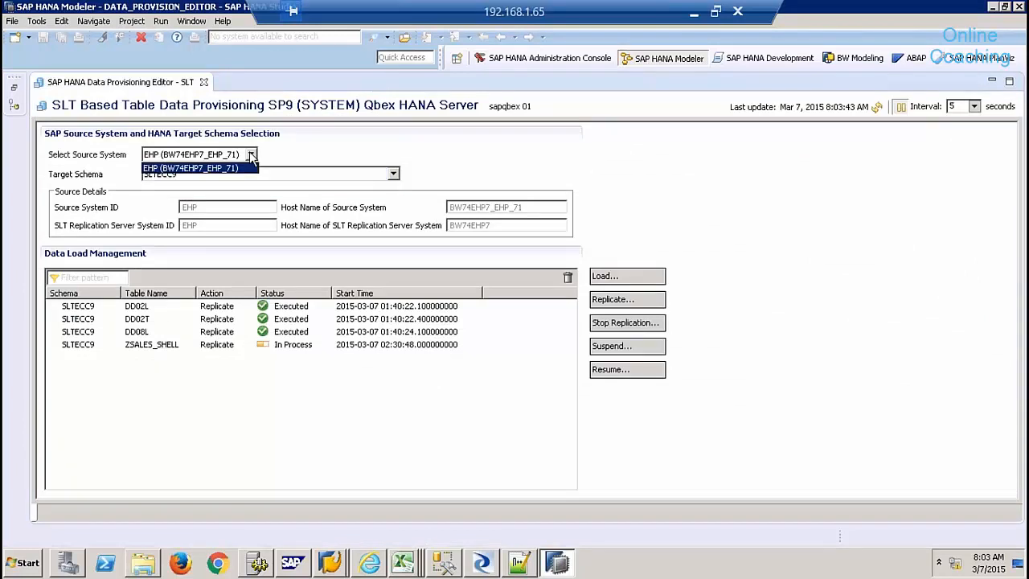
{"action": "left_click", "coordinate": [251, 155]}
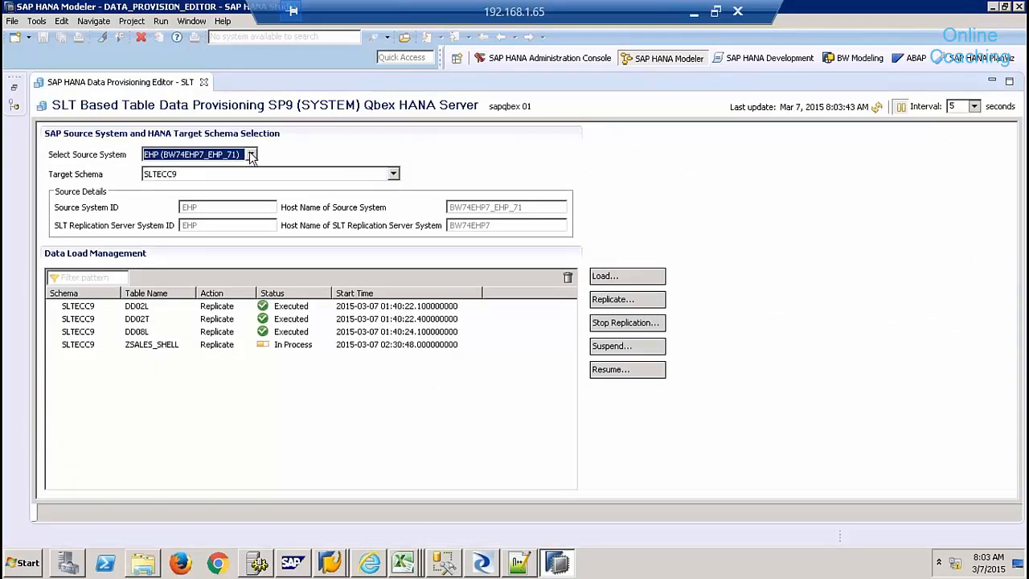
{"action": "left_click", "coordinate": [251, 155]}
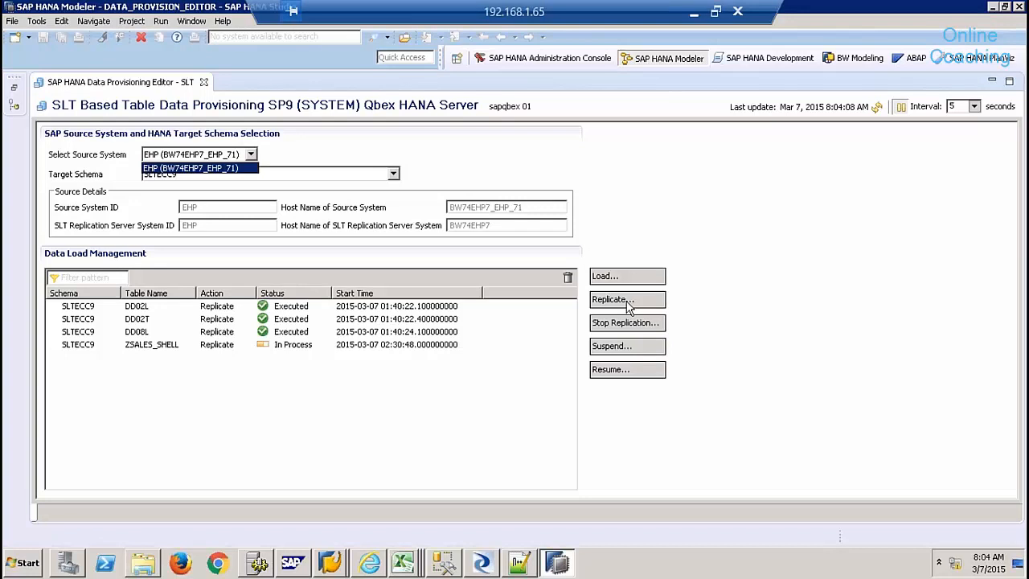
{"action": "left_click", "coordinate": [747, 220]}
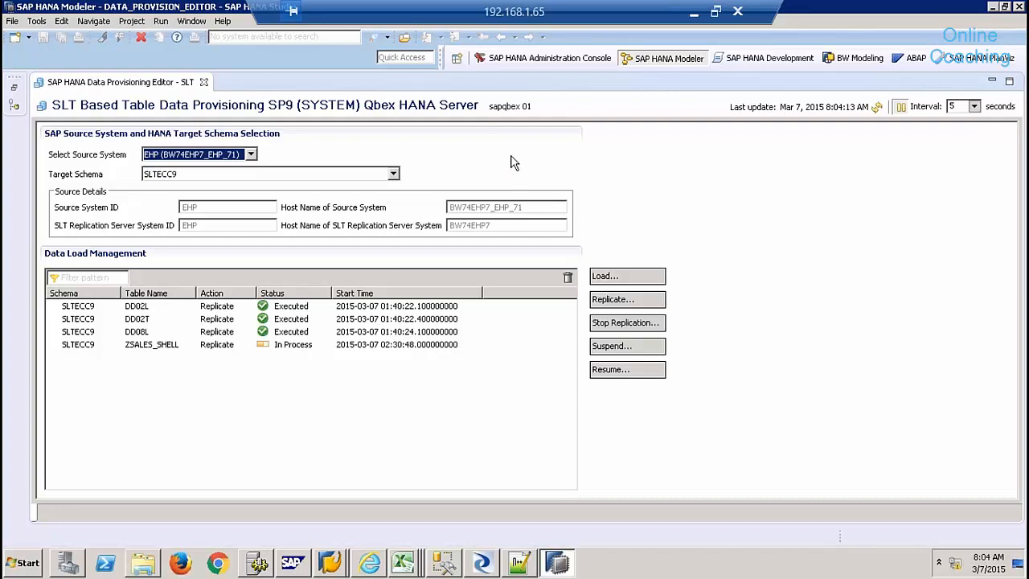
{"action": "left_click", "coordinate": [204, 83]}
- Restore the Systems tree showing the SLTECC9 catalog with ZSALES_SHELL among its tables
{"action": "left_click", "coordinate": [14, 89]}
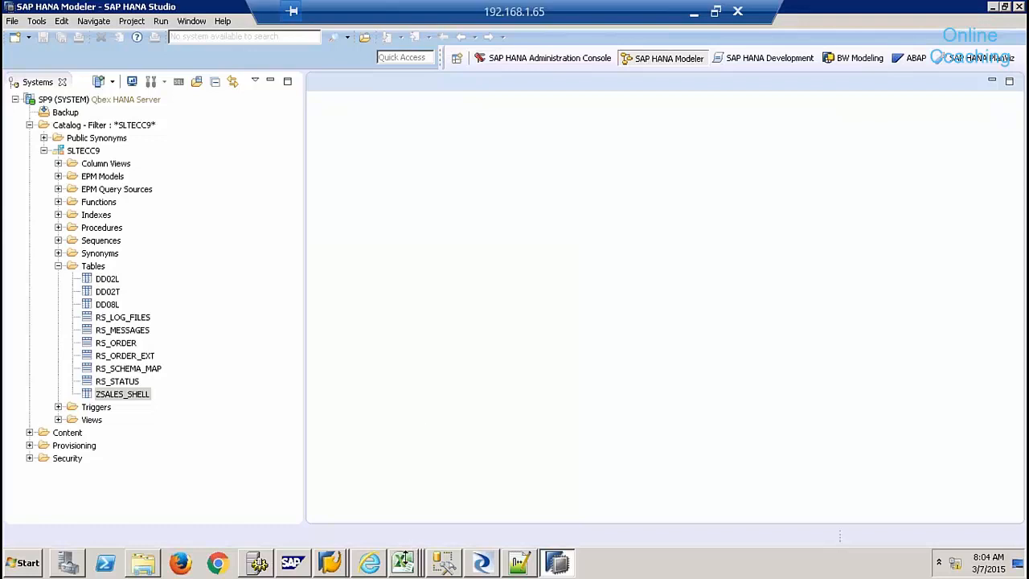
{"action": "left_click", "coordinate": [404, 561]}
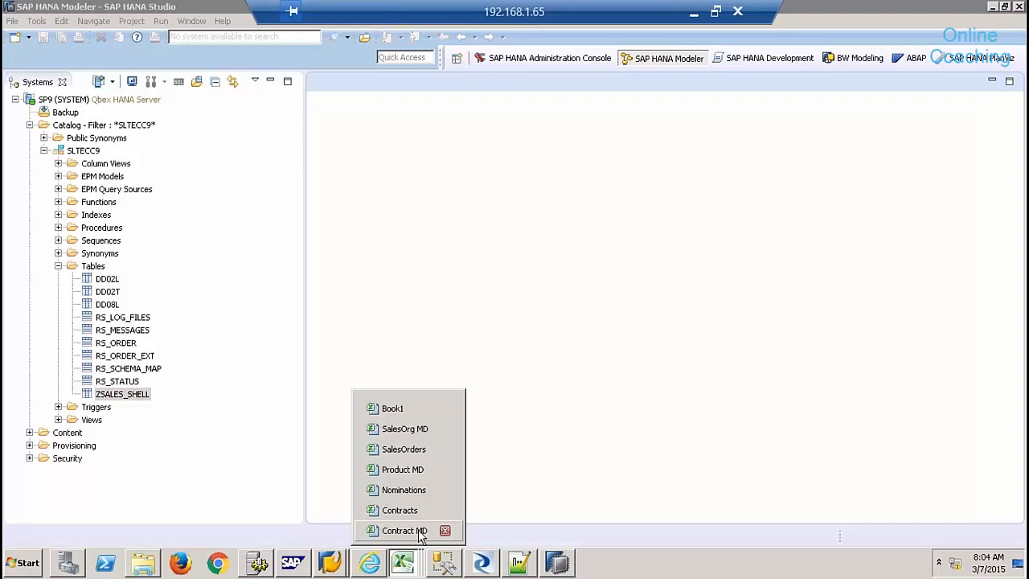
- Review the Contract MD workbook in Excel, then return to the ZSALES_SHELL change screen
{"action": "left_click", "coordinate": [420, 532]}
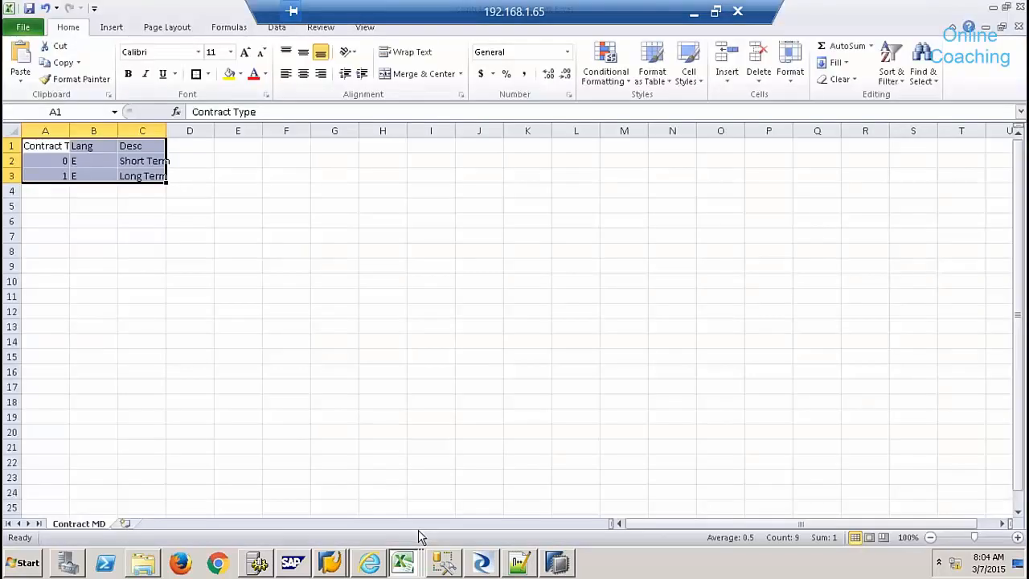
{"action": "left_click", "coordinate": [61, 146]}
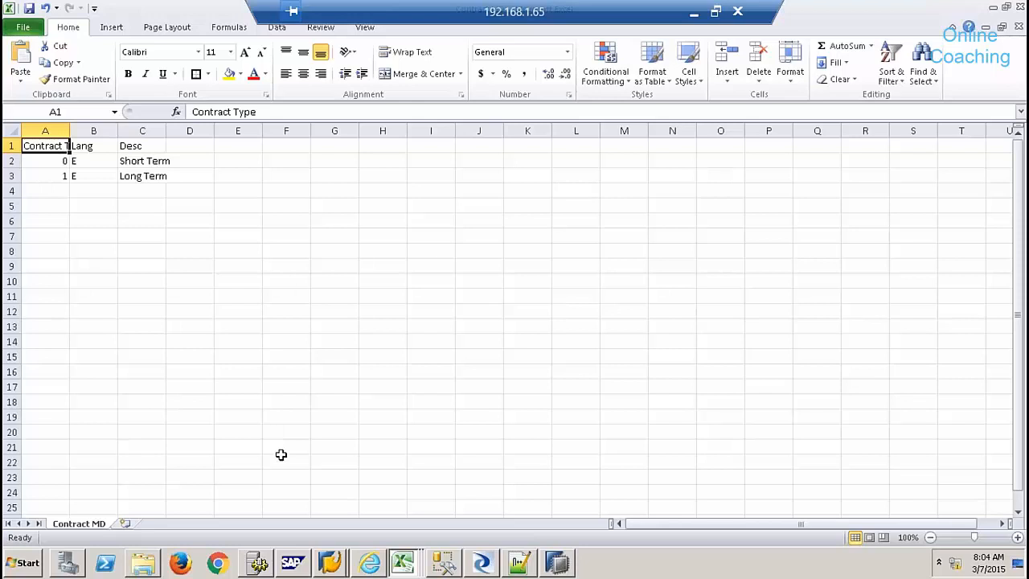
{"action": "left_click", "coordinate": [344, 556]}
{"action": "left_click", "coordinate": [378, 531]}
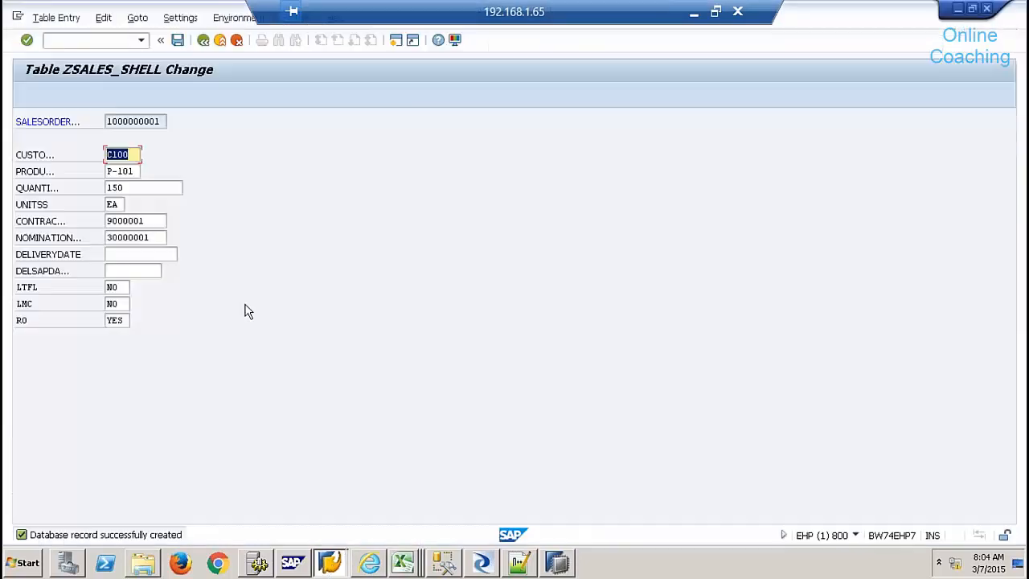
- Back out to the ABAP Dictionary start screen and try a ZCON* table search
{"action": "left_click", "coordinate": [204, 40]}
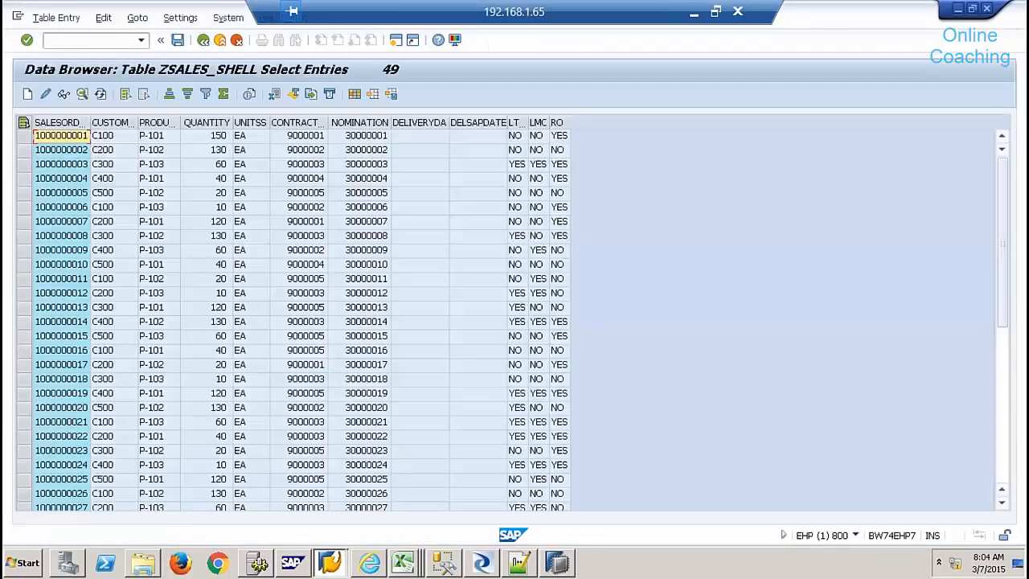
{"action": "left_click", "coordinate": [204, 40]}
{"action": "left_click", "coordinate": [204, 40]}
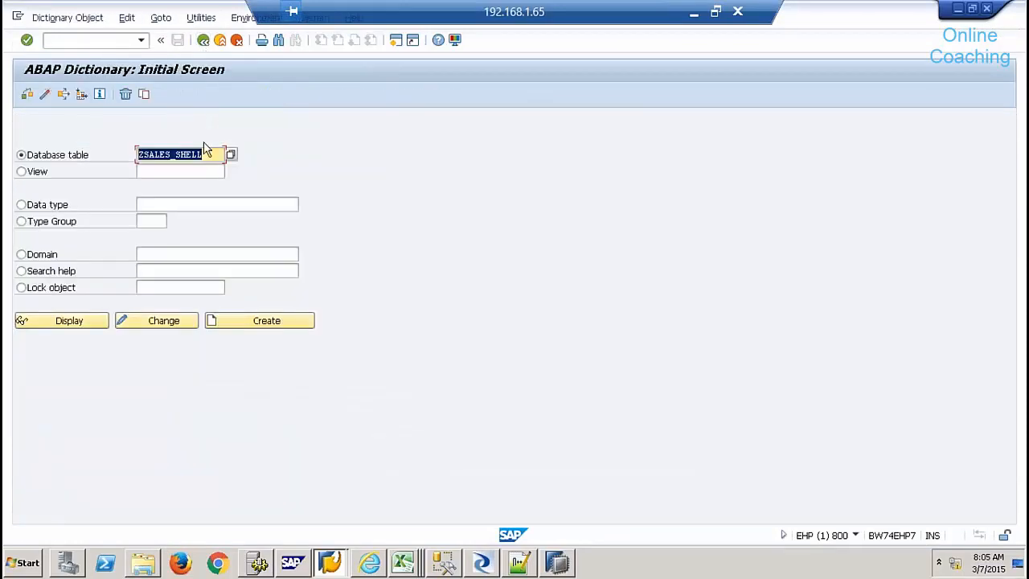
{"action": "type", "text": "z"}
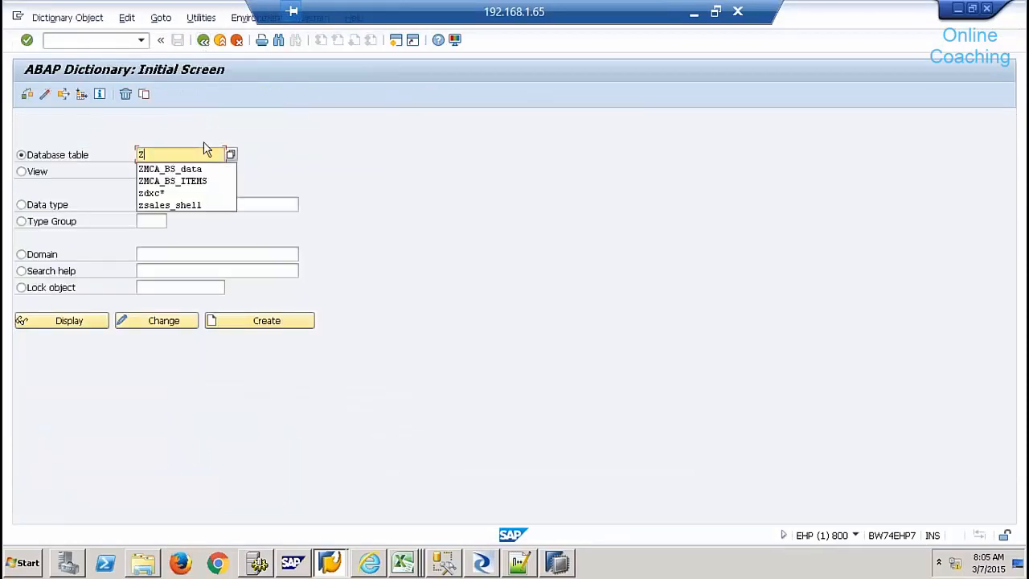
{"action": "type", "text": "con*"}
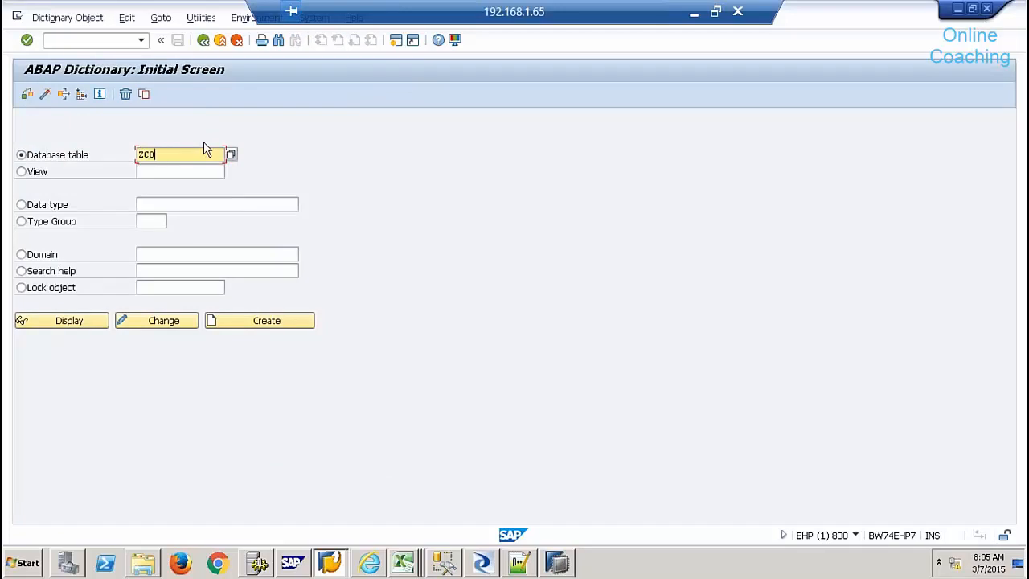
{"action": "key", "text": "Return"}
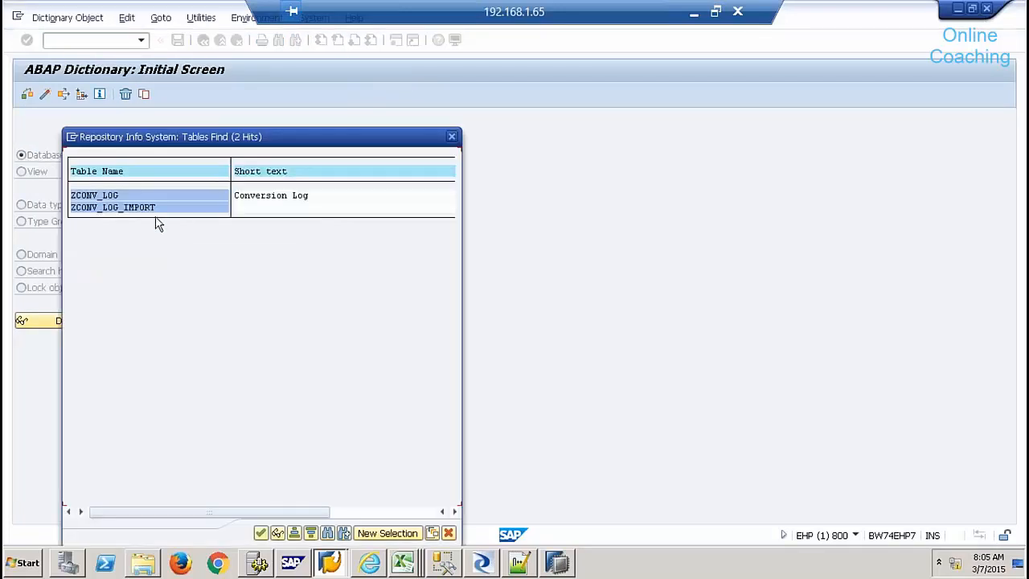
{"action": "left_click", "coordinate": [451, 136]}
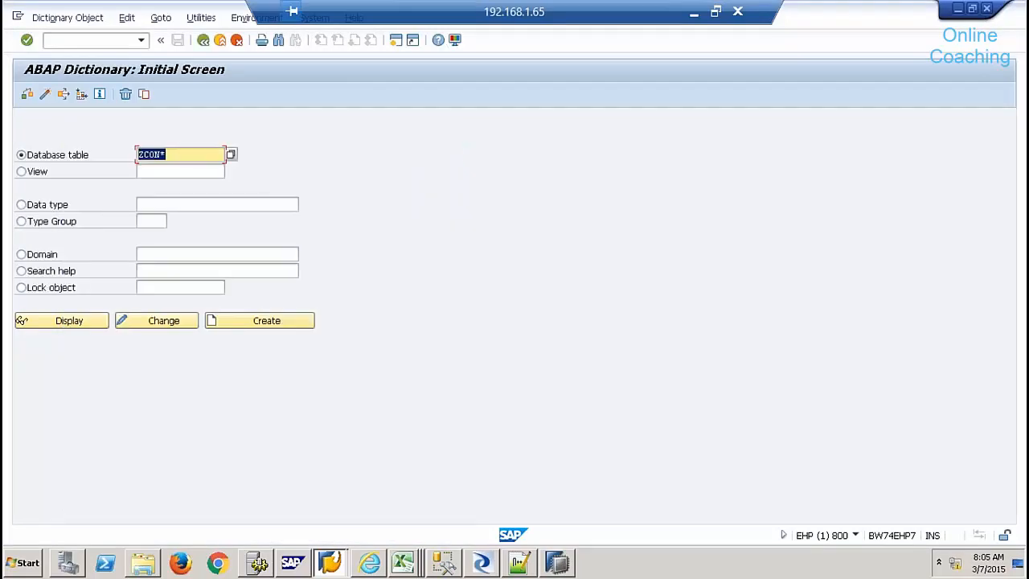
- Search tables matching *SHELL* and display the definition of ZSHELL_CTYPE
{"action": "type", "text": "*SHELL*"}
{"action": "key", "text": "F4"}
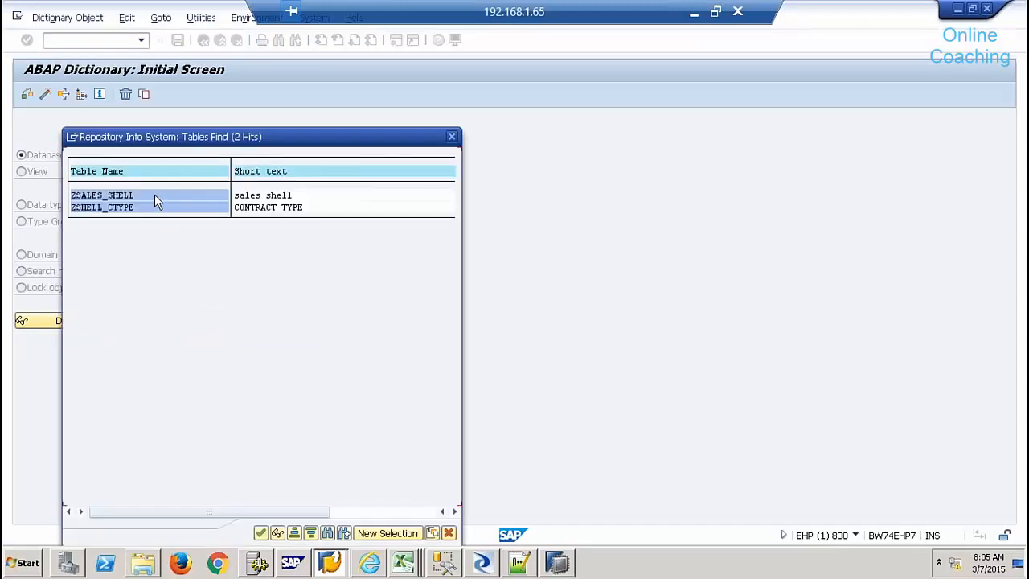
{"action": "double_click", "coordinate": [147, 207]}
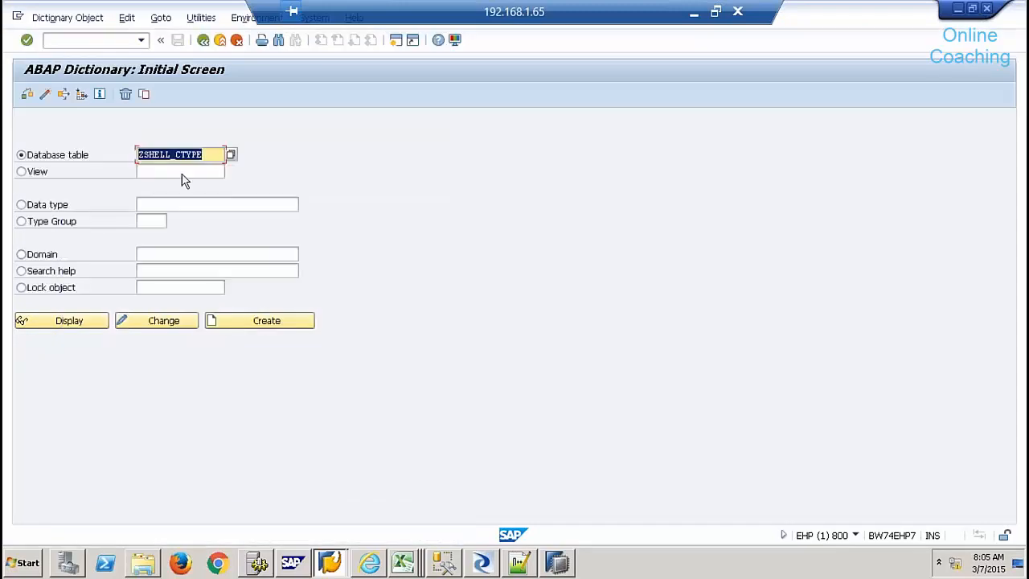
{"action": "left_click", "coordinate": [71, 320]}
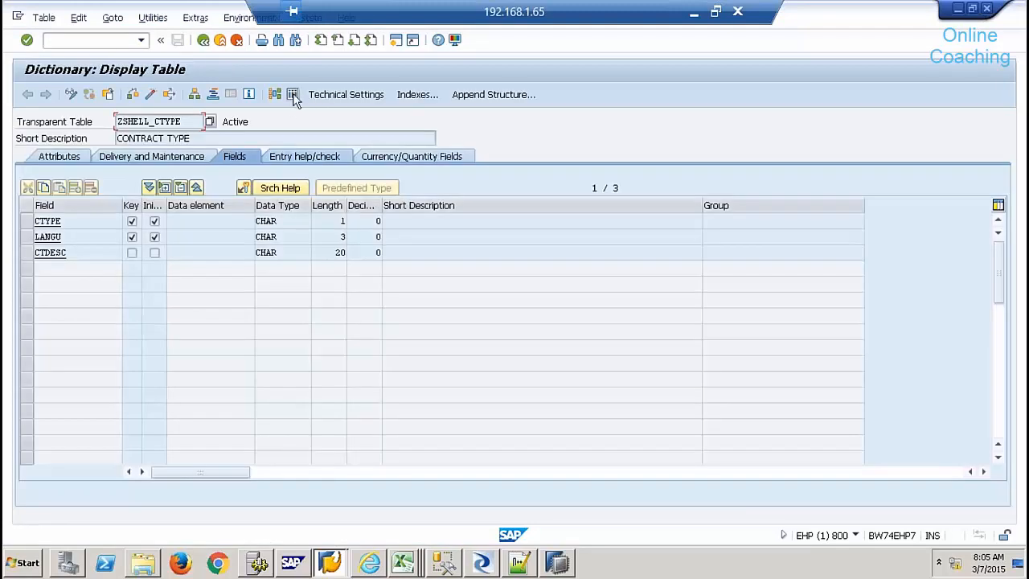
- List ZSHELL_CTYPE's entries, 0 SHORT TERM and 1 LONG TERM, before switching to HANA Studio
{"action": "left_click", "coordinate": [293, 95]}
{"action": "key", "text": "F8"}
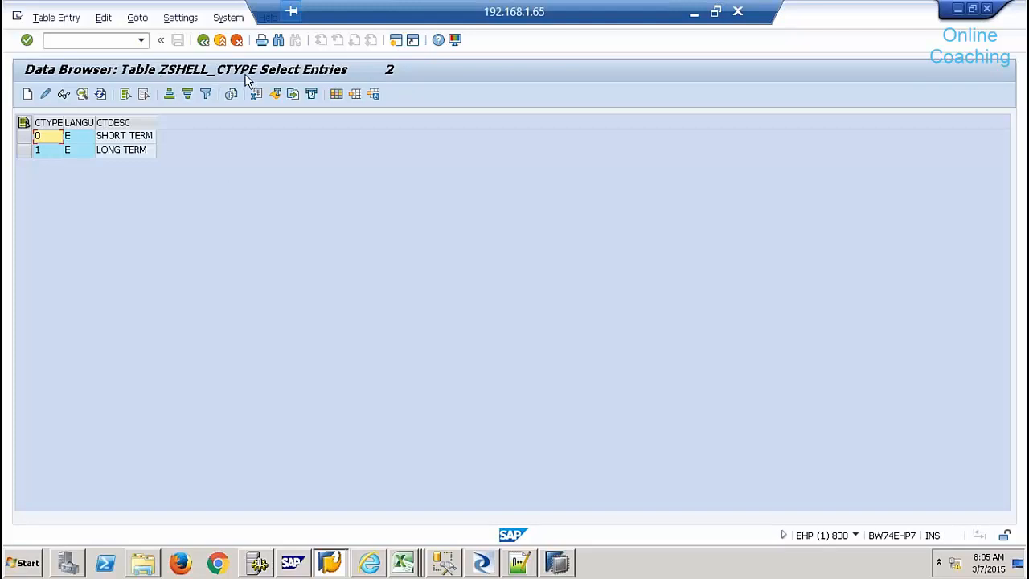
{"action": "left_click", "coordinate": [566, 565]}
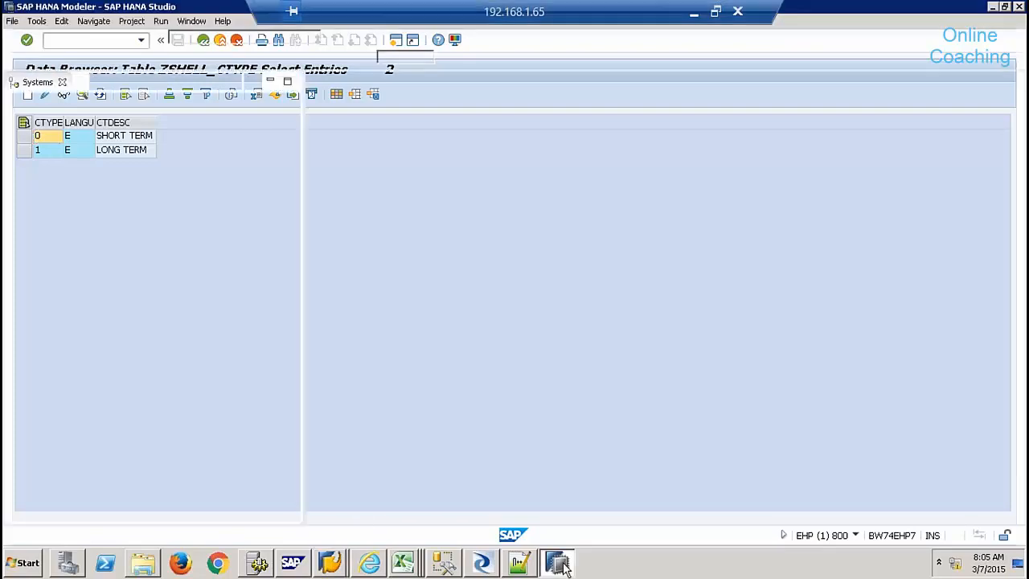
- Check System > Status for system EHP, noting its MSSQL database, then return to HANA Studio
{"action": "left_click", "coordinate": [330, 563]}
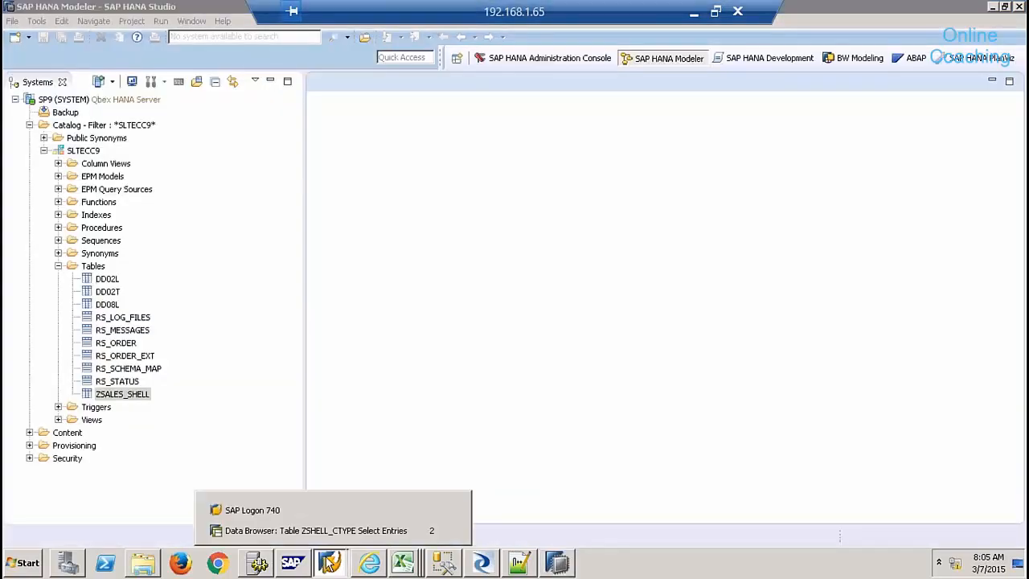
{"action": "left_click", "coordinate": [329, 530]}
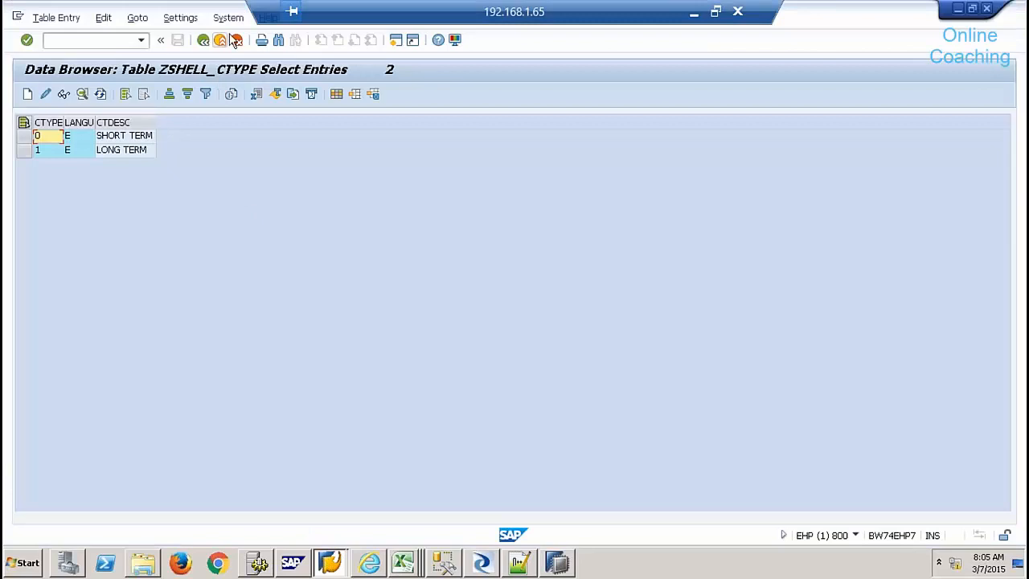
{"action": "left_click", "coordinate": [228, 18]}
{"action": "left_click", "coordinate": [256, 221]}
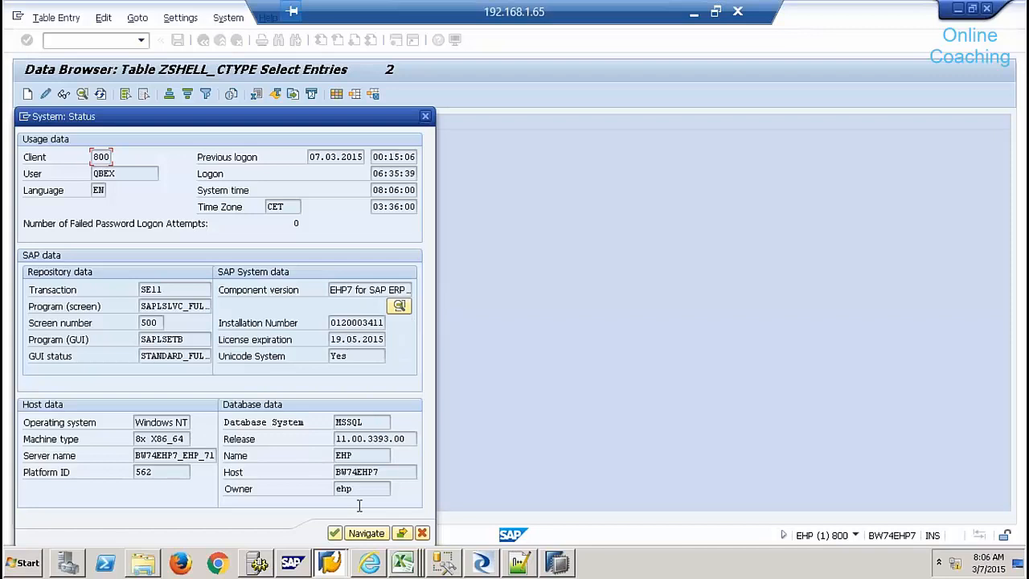
{"action": "left_click_drag", "start_coordinate": [363, 422], "coordinate": [313, 434]}
{"action": "left_click", "coordinate": [421, 532]}
{"action": "left_click", "coordinate": [566, 567]}
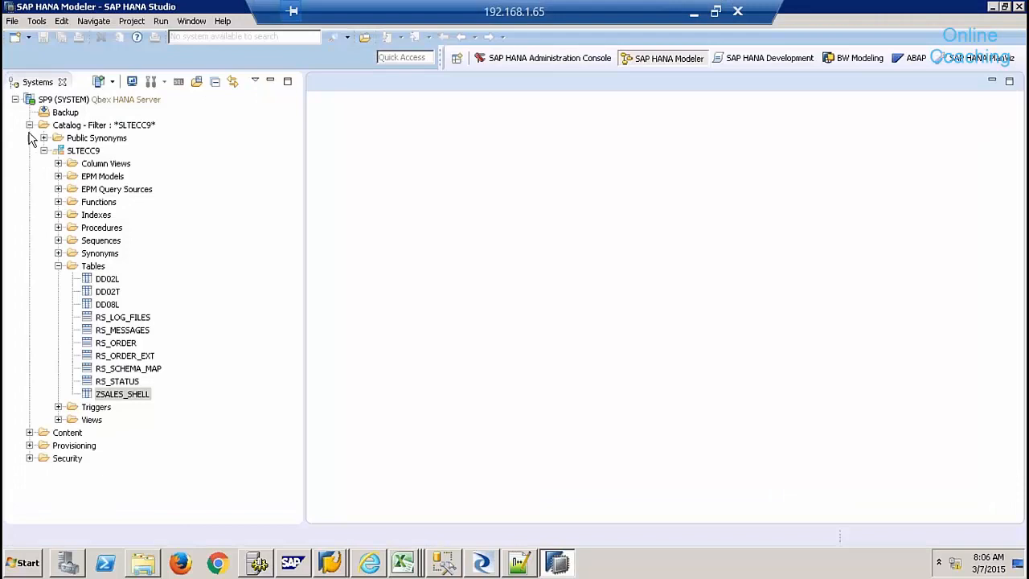
- Inspect the EHP_REMOTE definition (MssqlECCAdapter, port 1433), then expand it to SAP_ANW and Z_Tables
{"action": "left_click", "coordinate": [31, 125]}
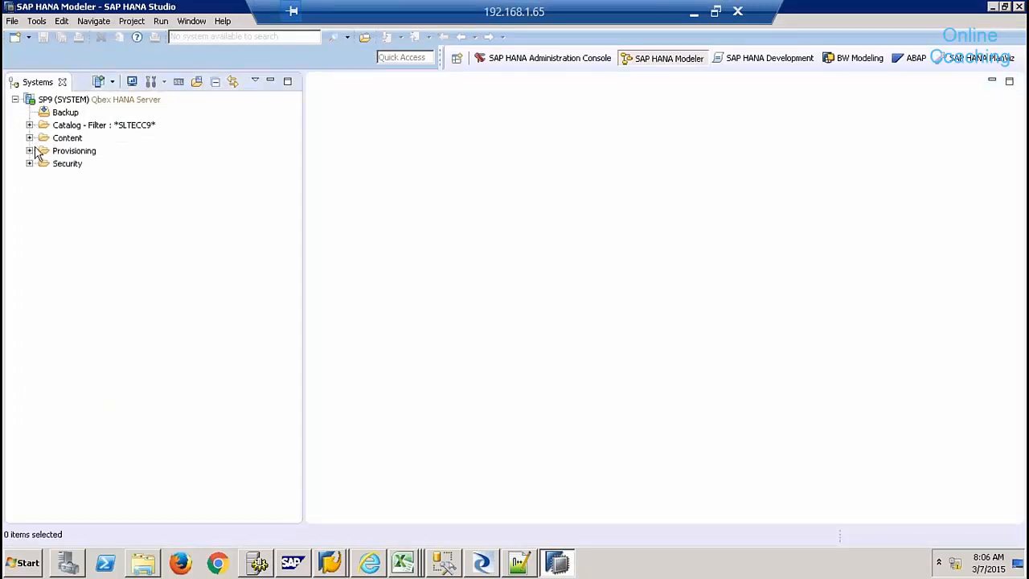
{"action": "left_click", "coordinate": [29, 151]}
{"action": "left_click", "coordinate": [44, 176]}
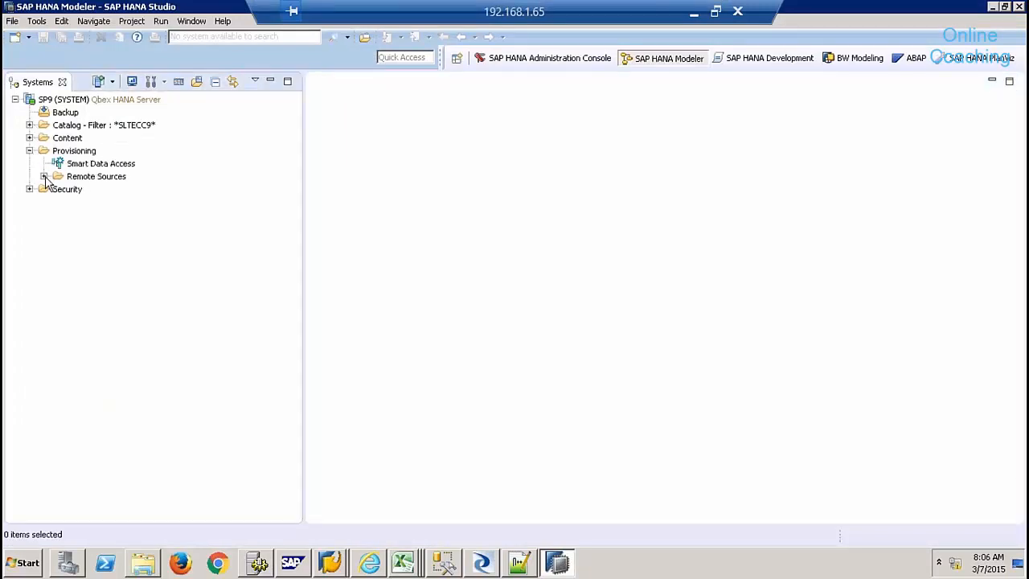
{"action": "left_click", "coordinate": [107, 305]}
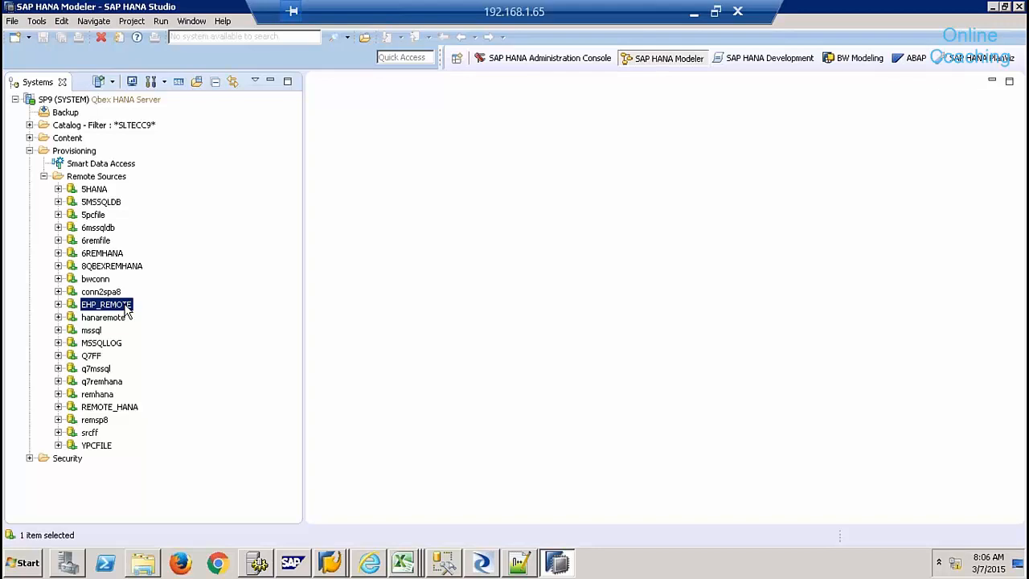
{"action": "right_click", "coordinate": [126, 311]}
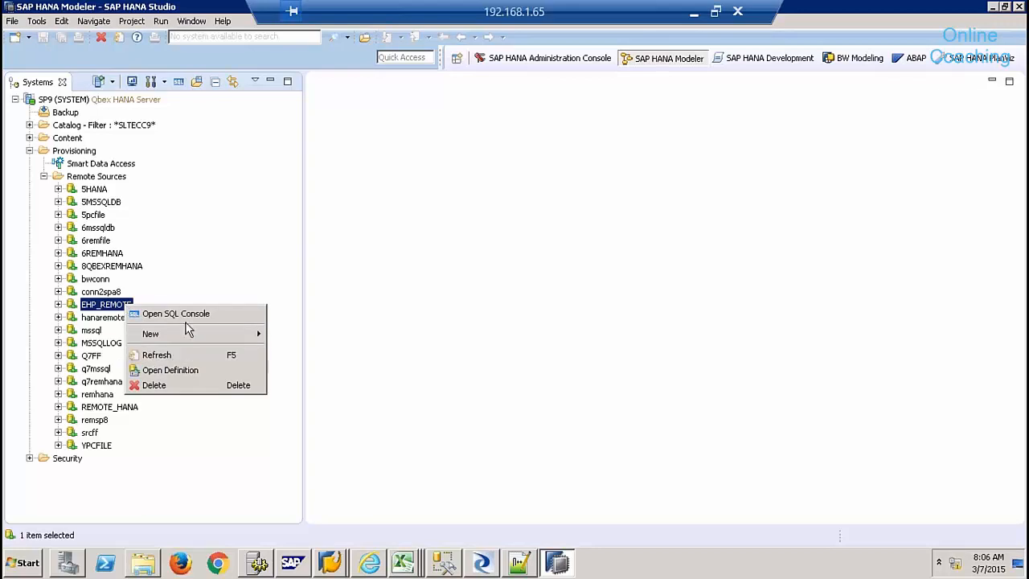
{"action": "left_click", "coordinate": [168, 371]}
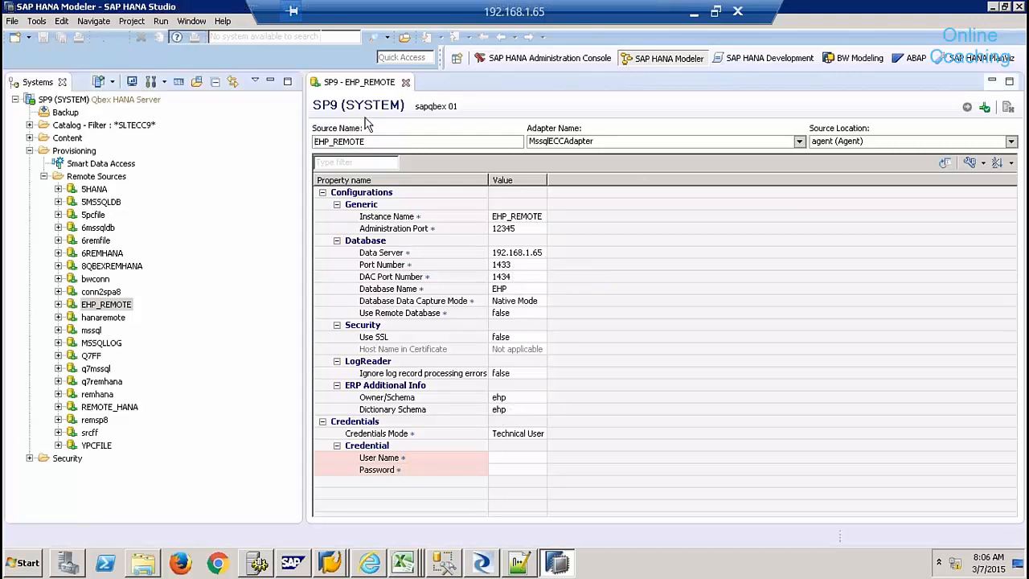
{"action": "left_click", "coordinate": [405, 82]}
{"action": "left_click", "coordinate": [58, 304]}
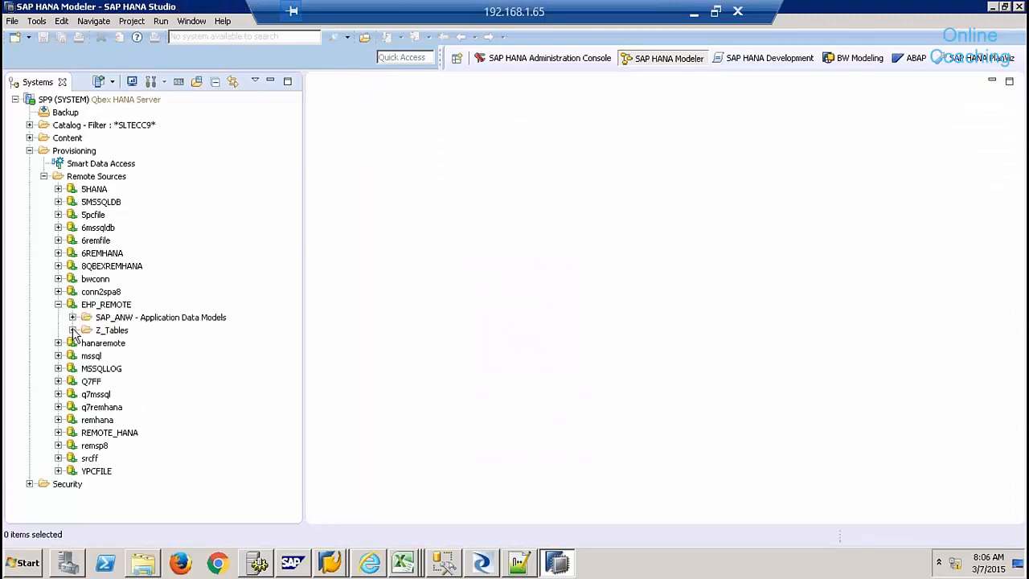
- Expand Z_Tables under EHP_REMOTE and scroll down through its remote tables
{"action": "left_click", "coordinate": [73, 330]}
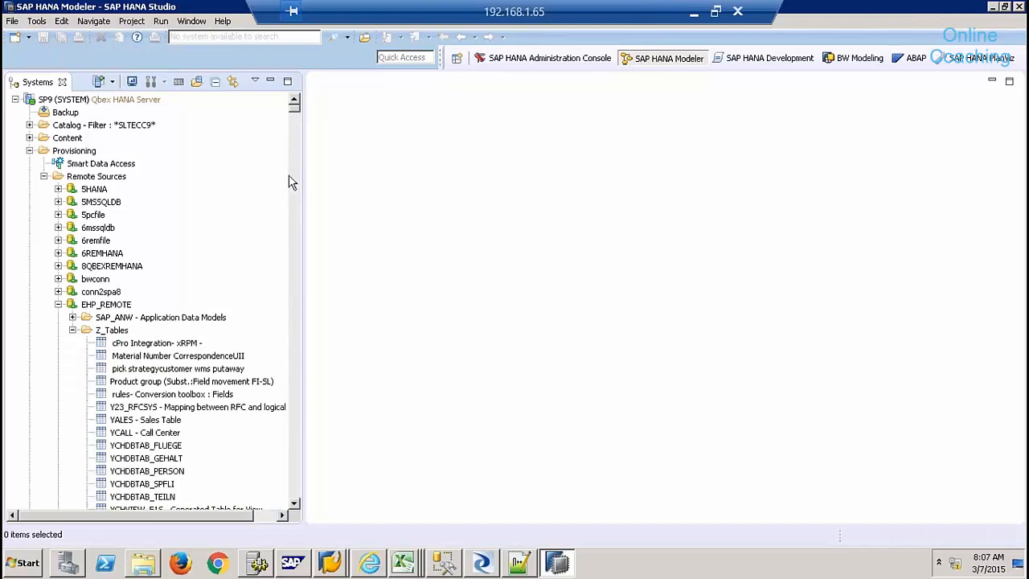
{"action": "left_click", "coordinate": [289, 175]}
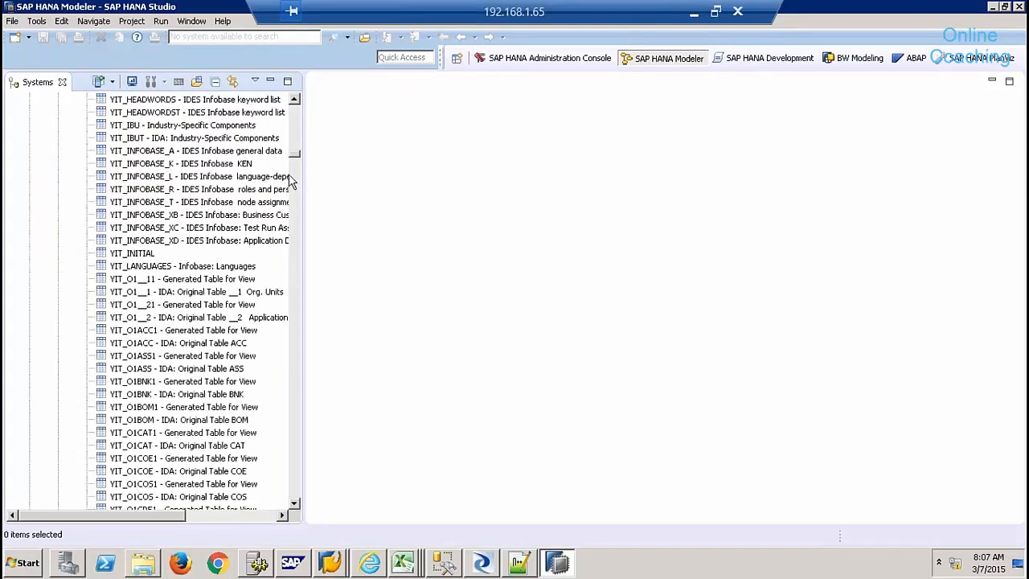
{"action": "left_click", "coordinate": [290, 176]}
{"action": "left_click_drag", "start_coordinate": [295, 167], "coordinate": [295, 269]}
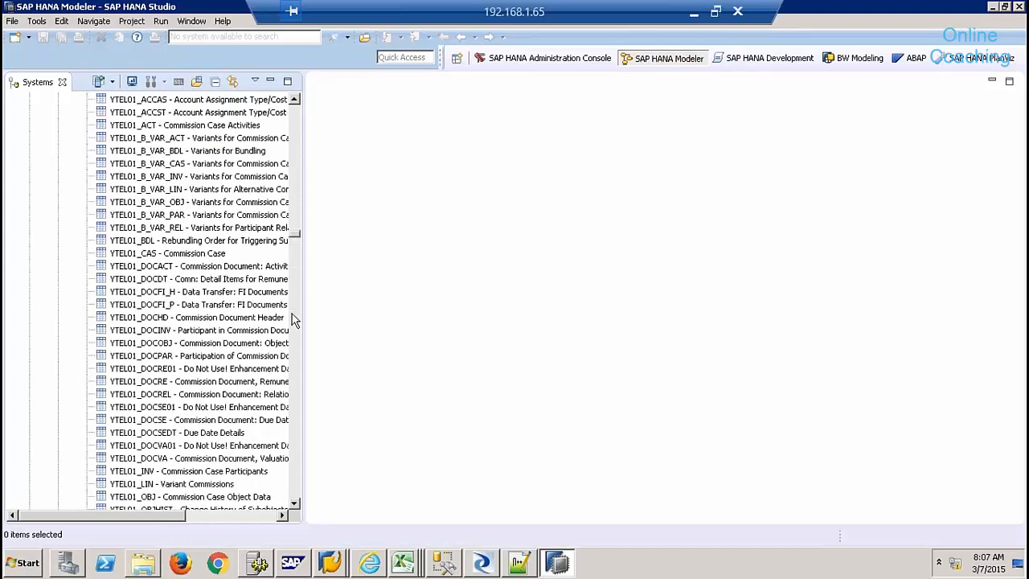
{"action": "left_click", "coordinate": [296, 345]}
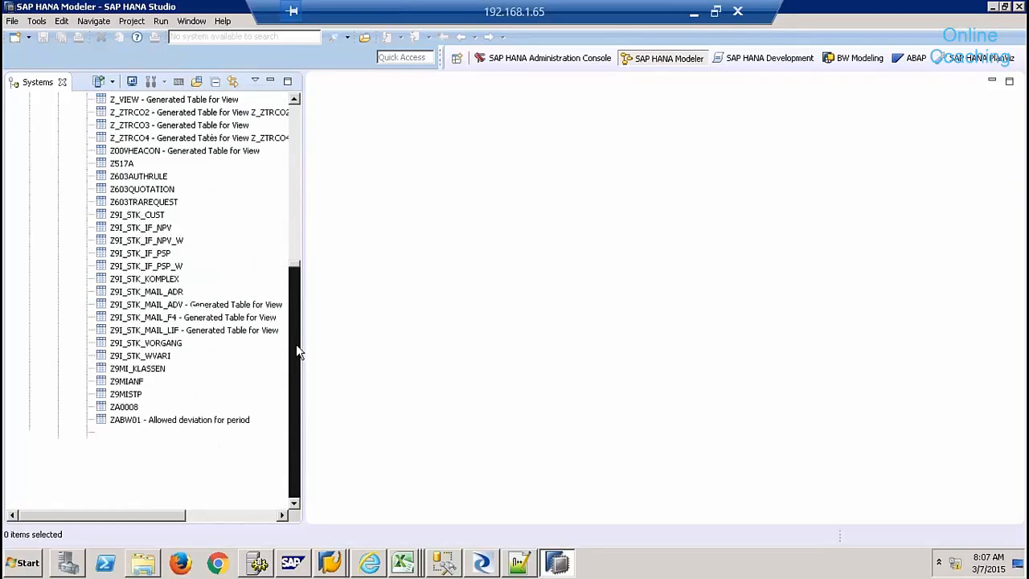
{"action": "left_click", "coordinate": [296, 344]}
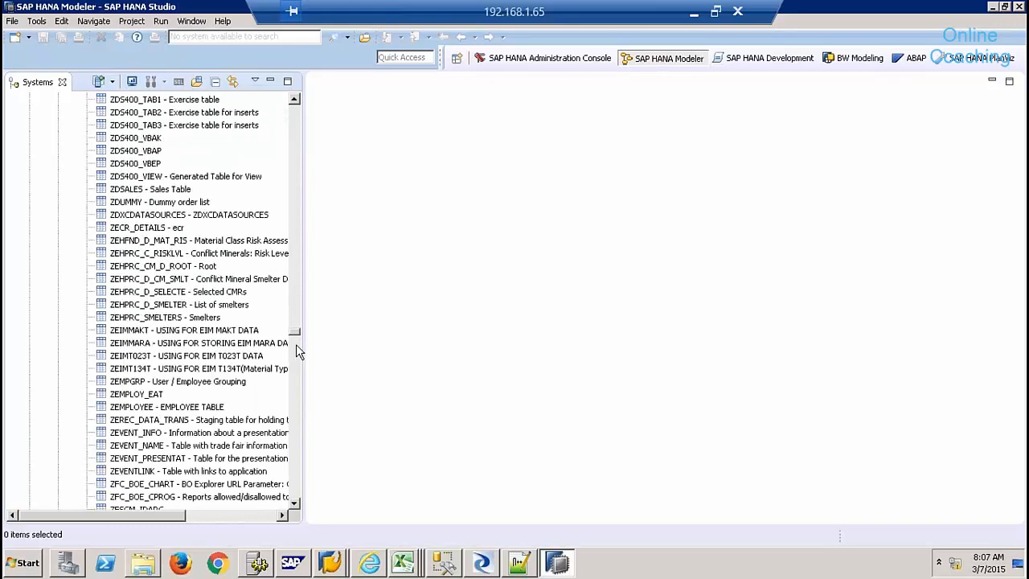
{"action": "left_click", "coordinate": [289, 394]}
{"action": "left_click", "coordinate": [290, 394]}
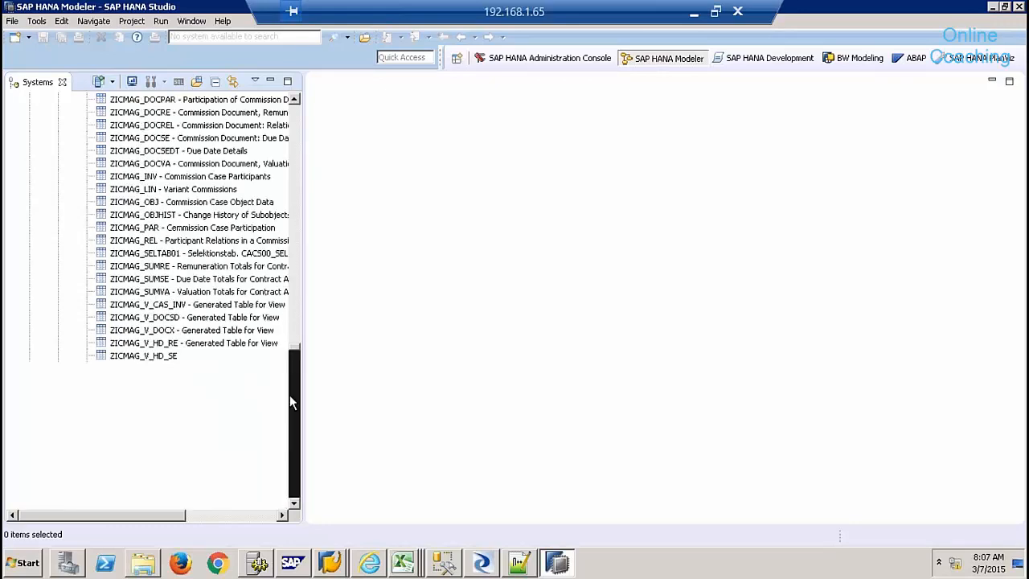
{"action": "left_click", "coordinate": [289, 394]}
{"action": "left_click", "coordinate": [290, 396]}
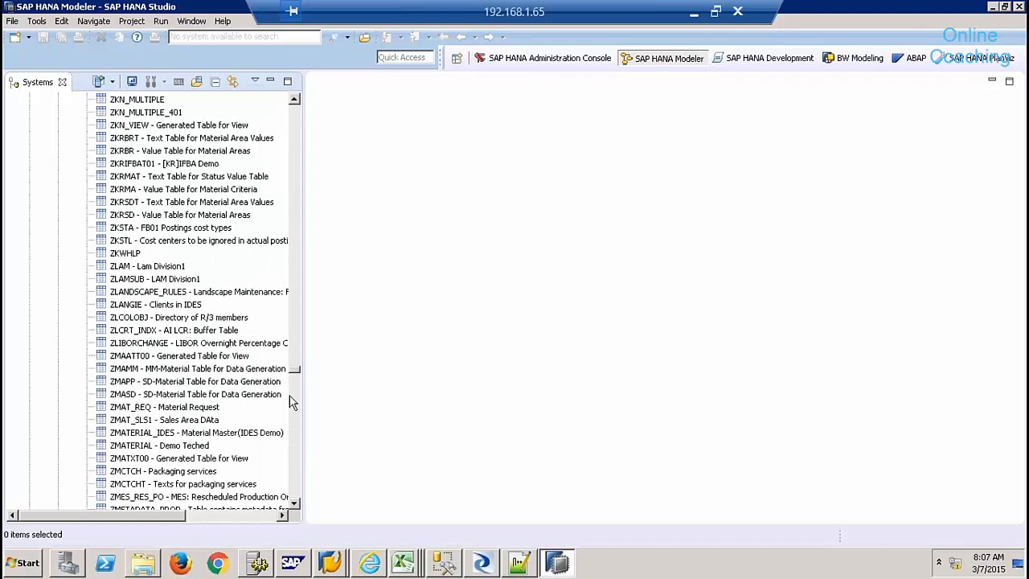
{"action": "left_click", "coordinate": [289, 395]}
{"action": "left_click", "coordinate": [294, 447]}
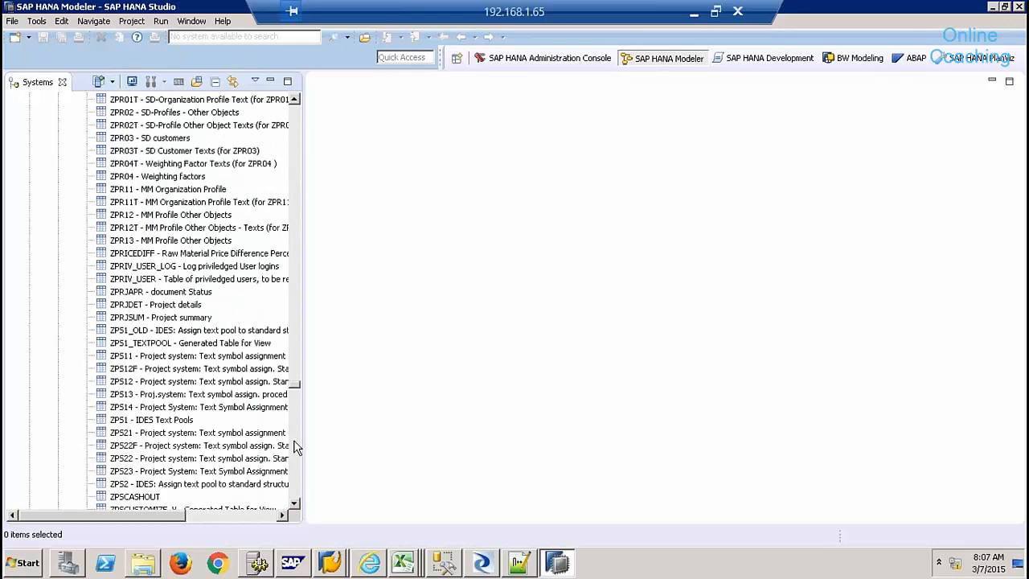
{"action": "left_click", "coordinate": [294, 446]}
{"action": "left_click", "coordinate": [295, 448]}
{"action": "left_click", "coordinate": [295, 447]}
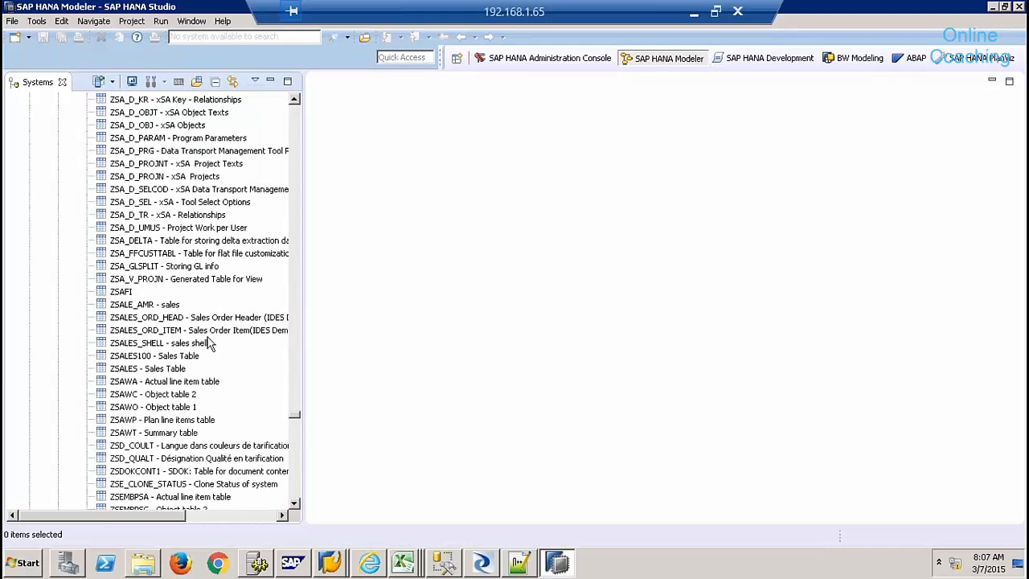
- Select ZSALES_SHELL and scroll further until ZSHELL_CTYPE - CONTRACT TYPE is visible
{"action": "left_click", "coordinate": [170, 344]}
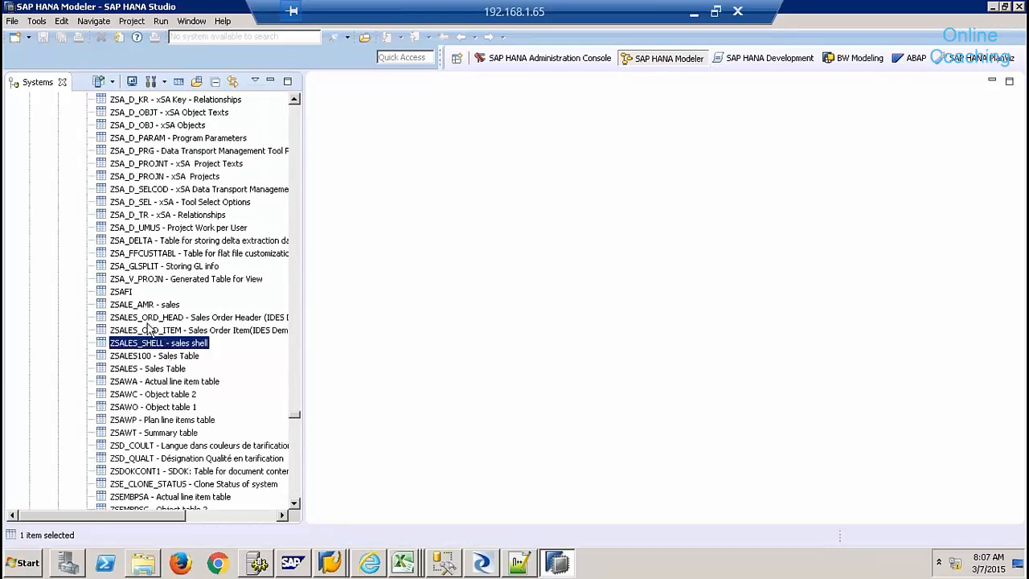
{"action": "left_click", "coordinate": [294, 506]}
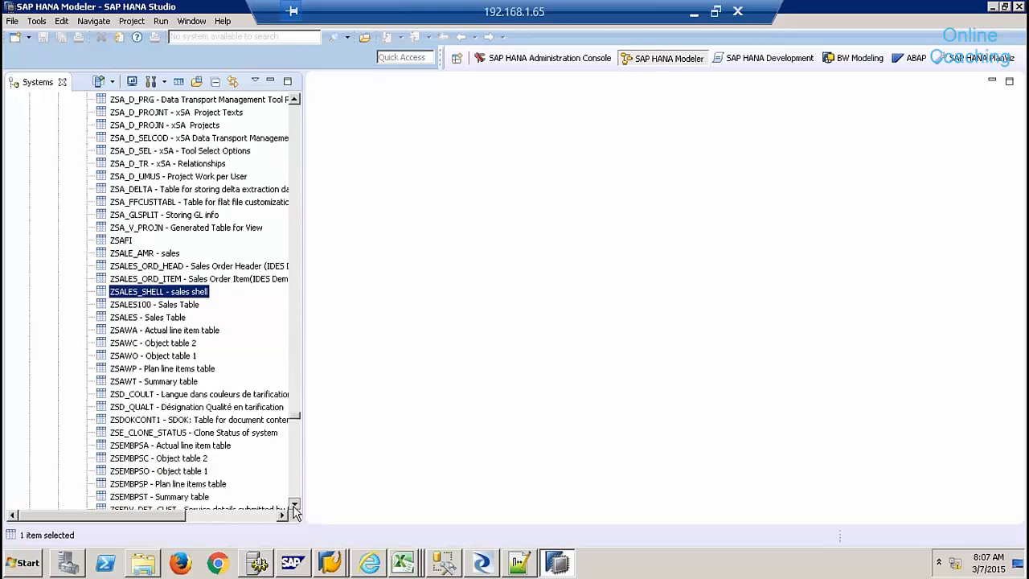
{"action": "left_click", "coordinate": [295, 505]}
{"action": "left_click", "coordinate": [294, 507]}
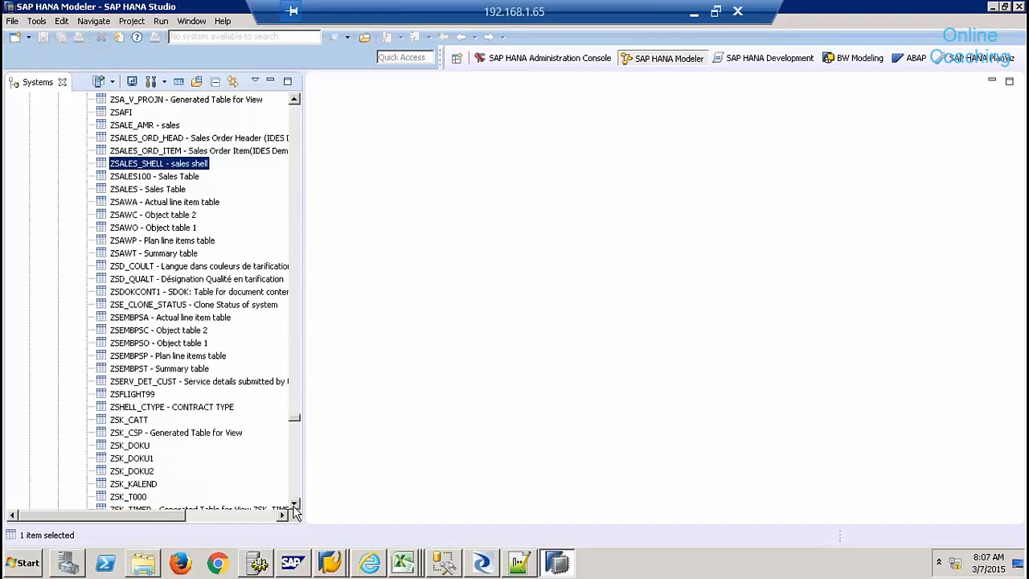
{"action": "left_click", "coordinate": [295, 505]}
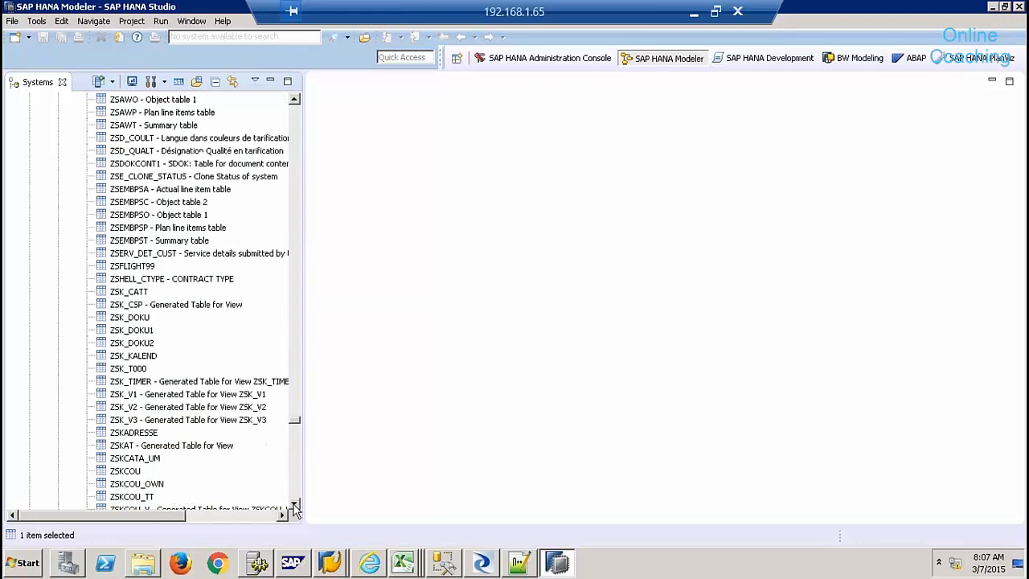
{"action": "left_click", "coordinate": [295, 505]}
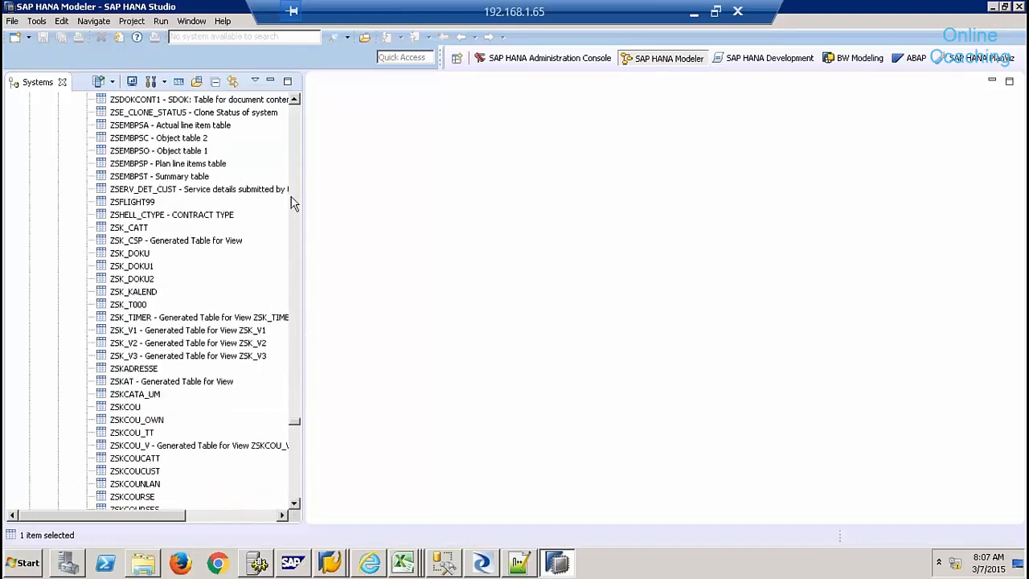
{"action": "left_click", "coordinate": [164, 216]}
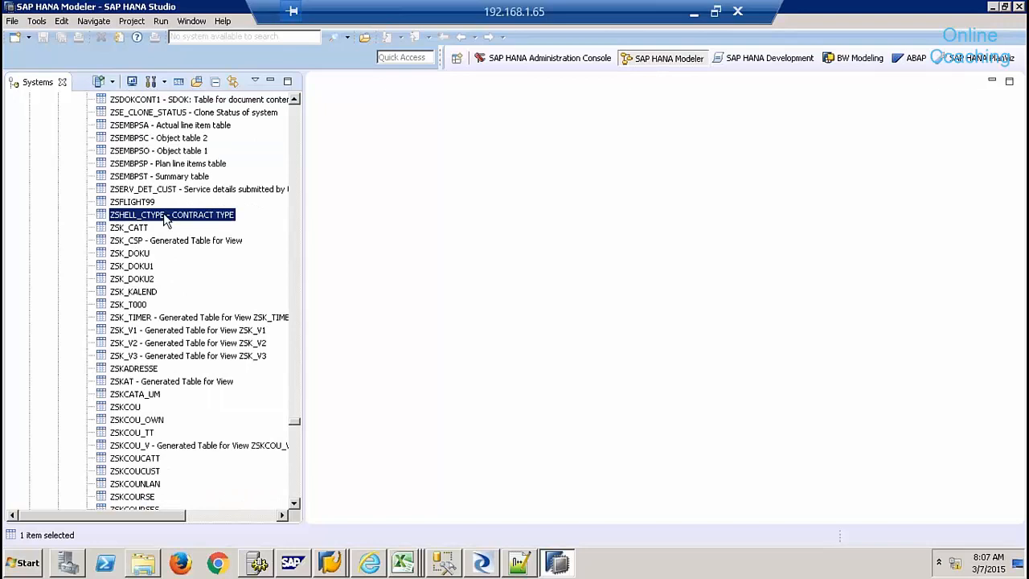
{"action": "right_click", "coordinate": [165, 219]}
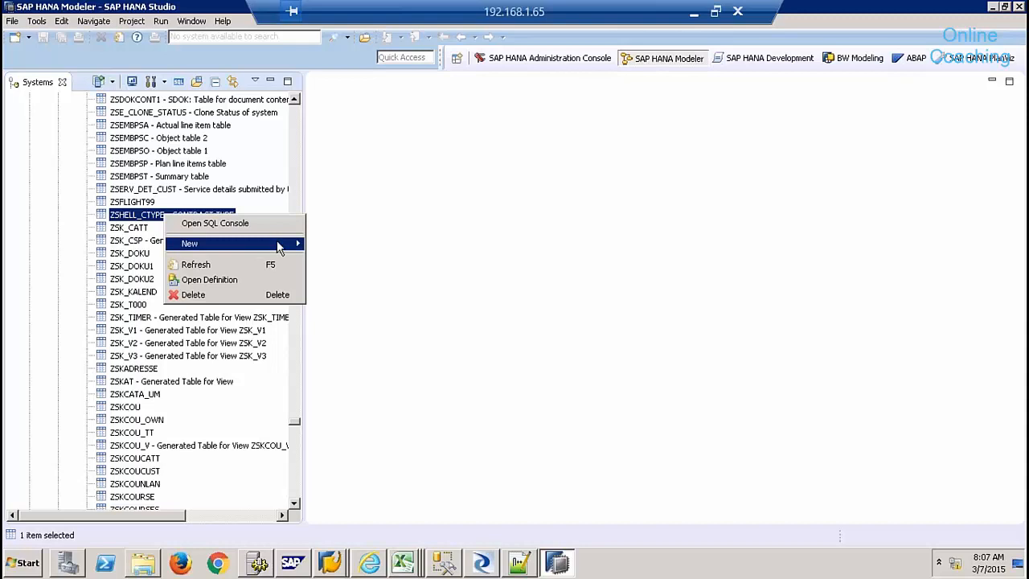
{"action": "right_click", "coordinate": [131, 215]}
{"action": "right_click", "coordinate": [131, 216]}
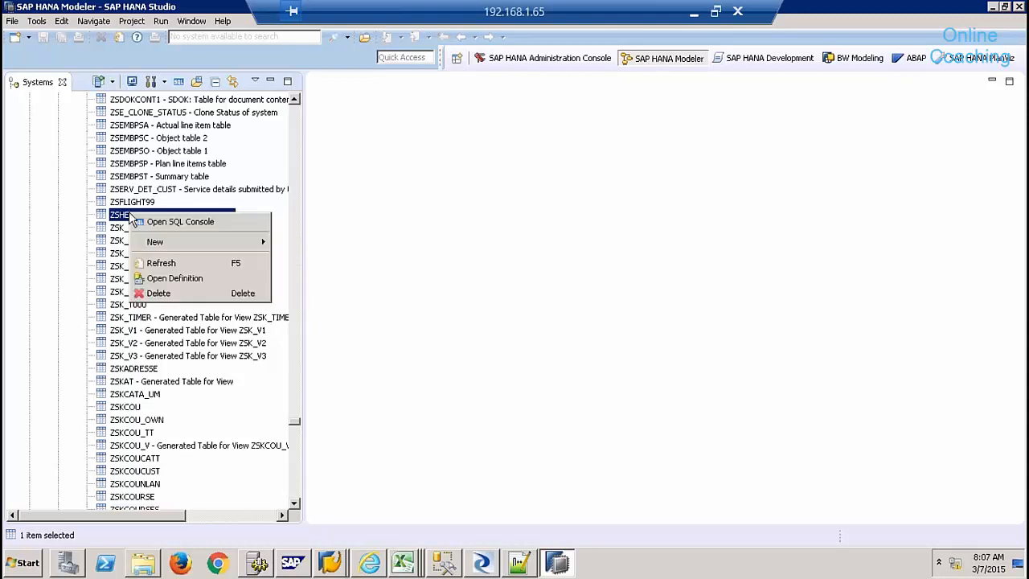
{"action": "left_click", "coordinate": [514, 244]}
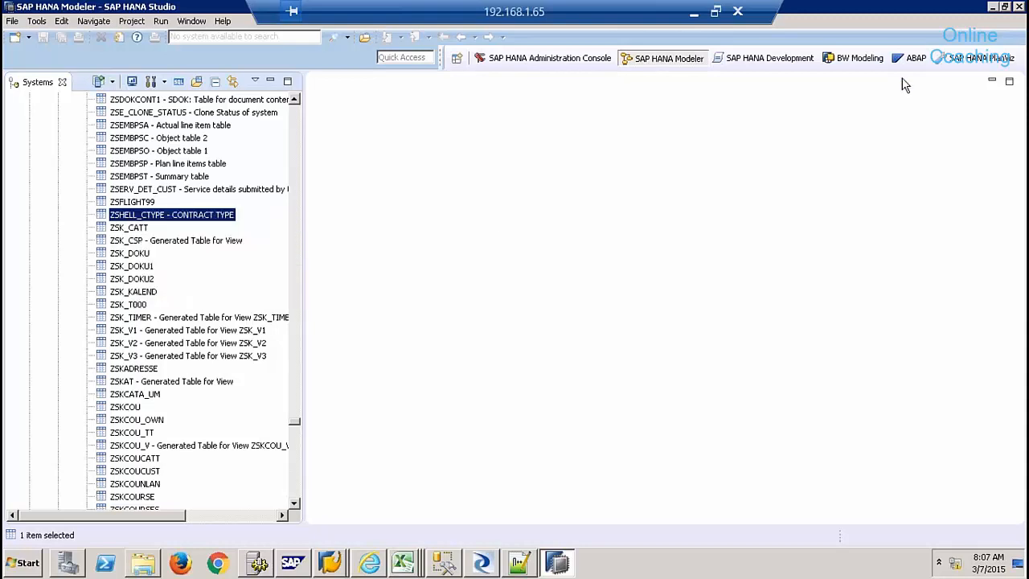
- Exit SAP HANA Studio, confirming the exit, and relaunch it from the Start menu
{"action": "left_click", "coordinate": [1018, 7]}
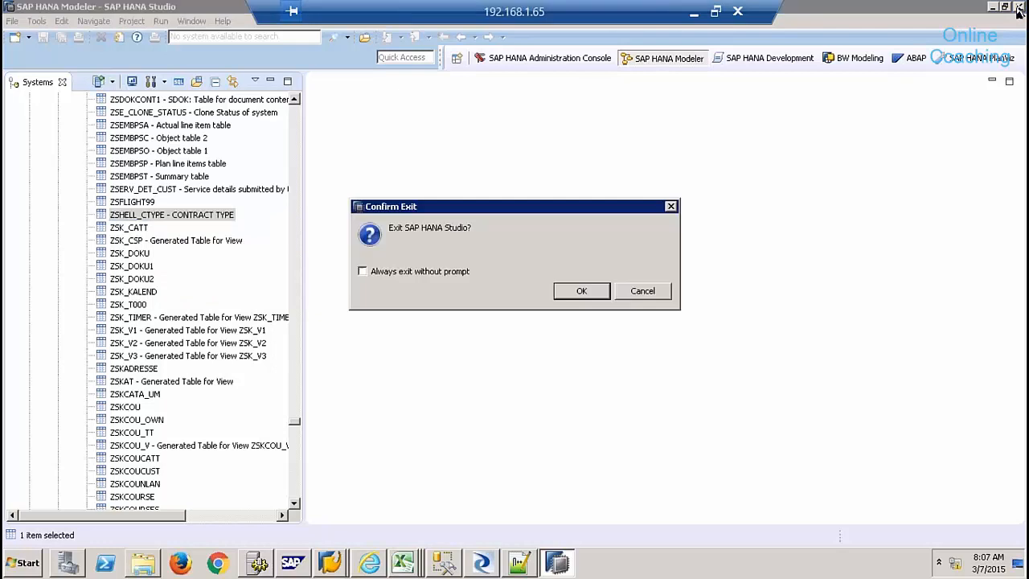
{"action": "left_click", "coordinate": [587, 291]}
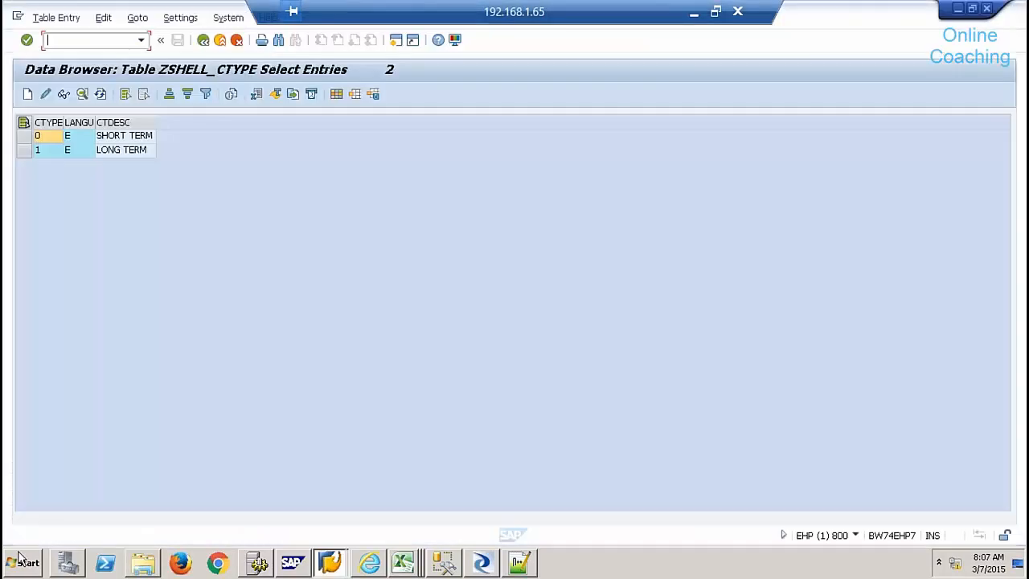
{"action": "left_click", "coordinate": [24, 563]}
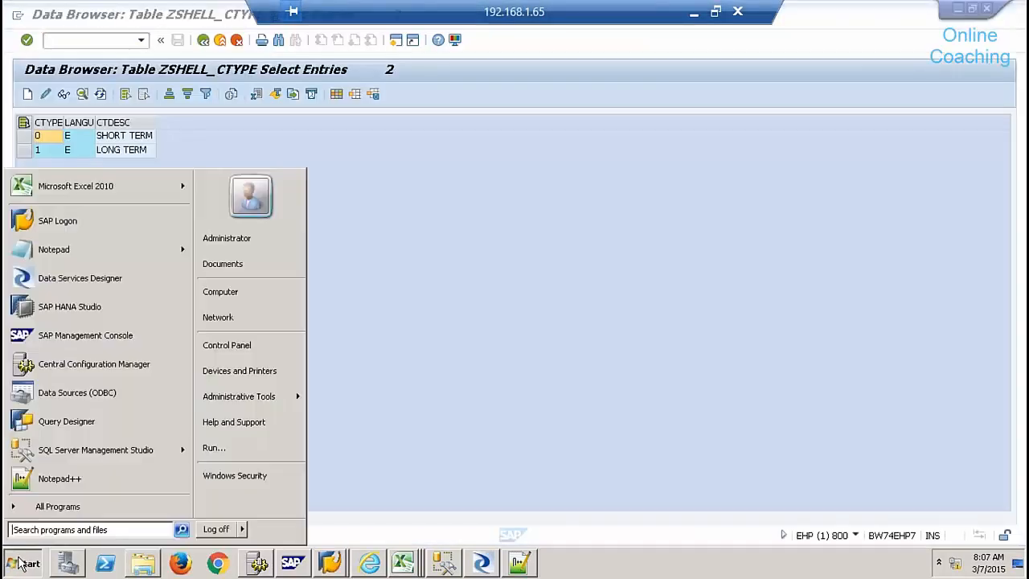
{"action": "left_click", "coordinate": [84, 310]}
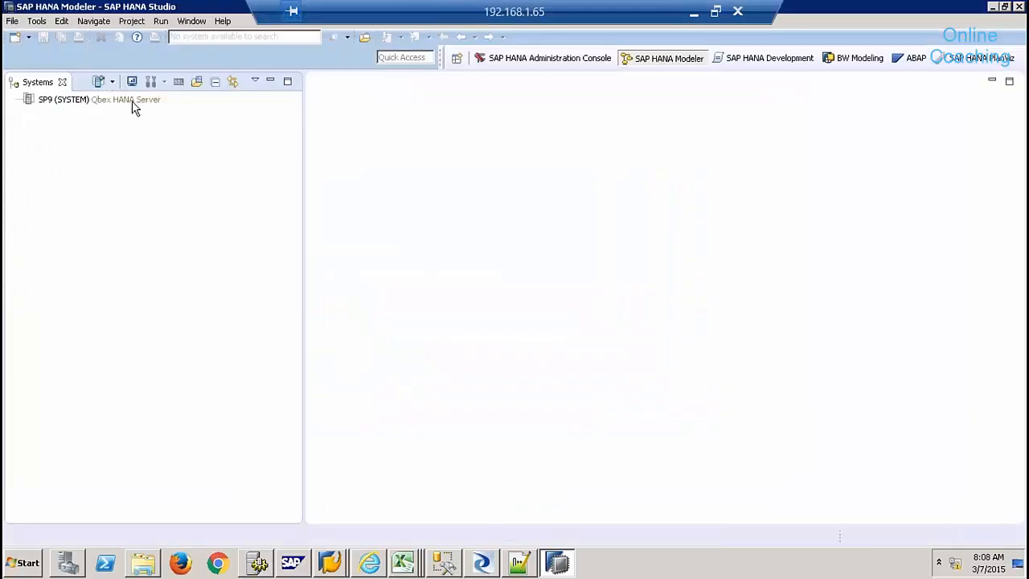
- Log on to the SP9 system with the user's password
{"action": "left_click", "coordinate": [86, 100]}
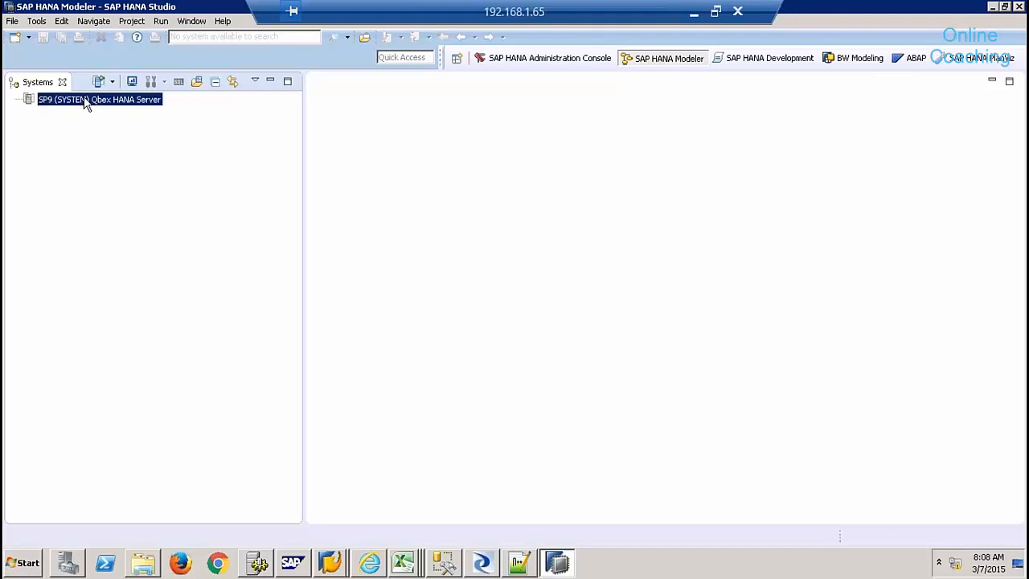
{"action": "right_click", "coordinate": [86, 100]}
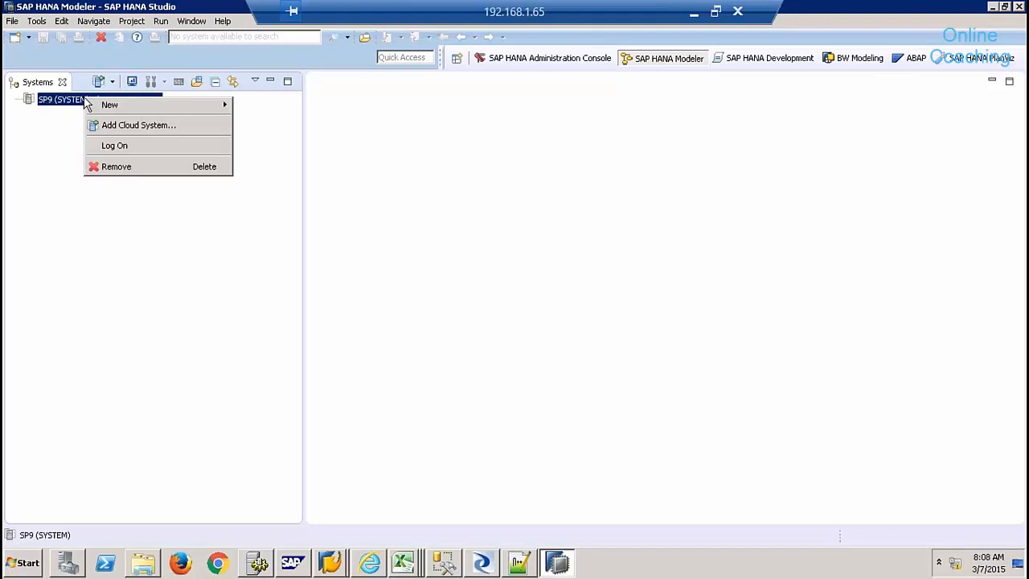
{"action": "left_click", "coordinate": [120, 144]}
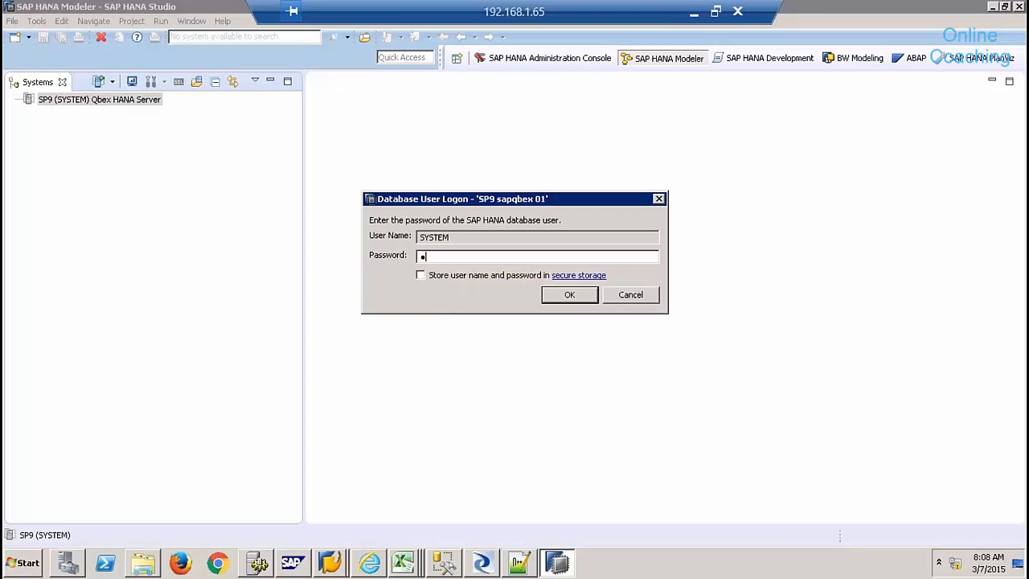
{"action": "key", "text": "Return"}
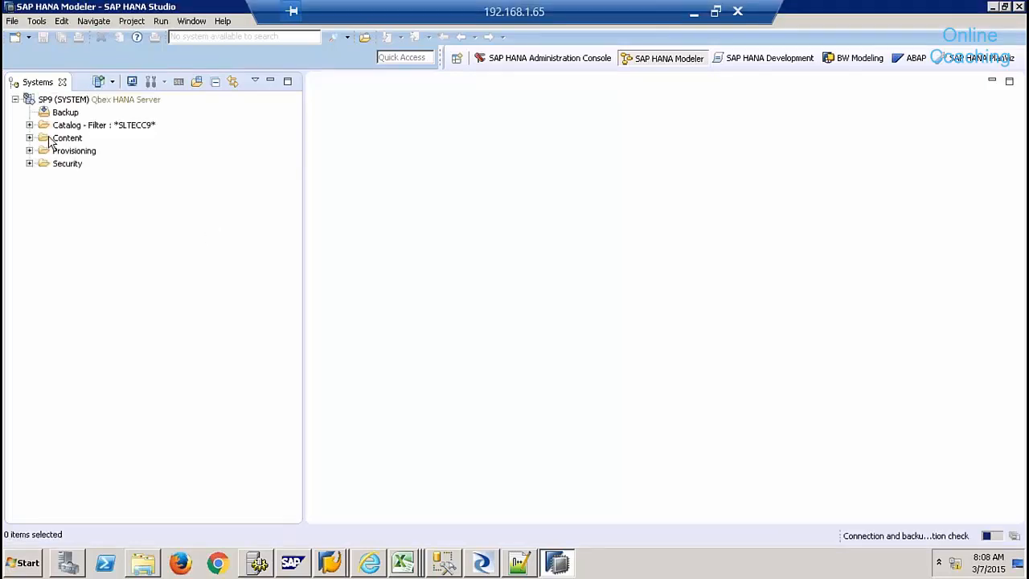
- Expand Provisioning > Remote Sources > EHP_REMOTE > Z_Tables and scroll to ZSHELL_CTYPE
{"action": "left_click", "coordinate": [30, 151]}
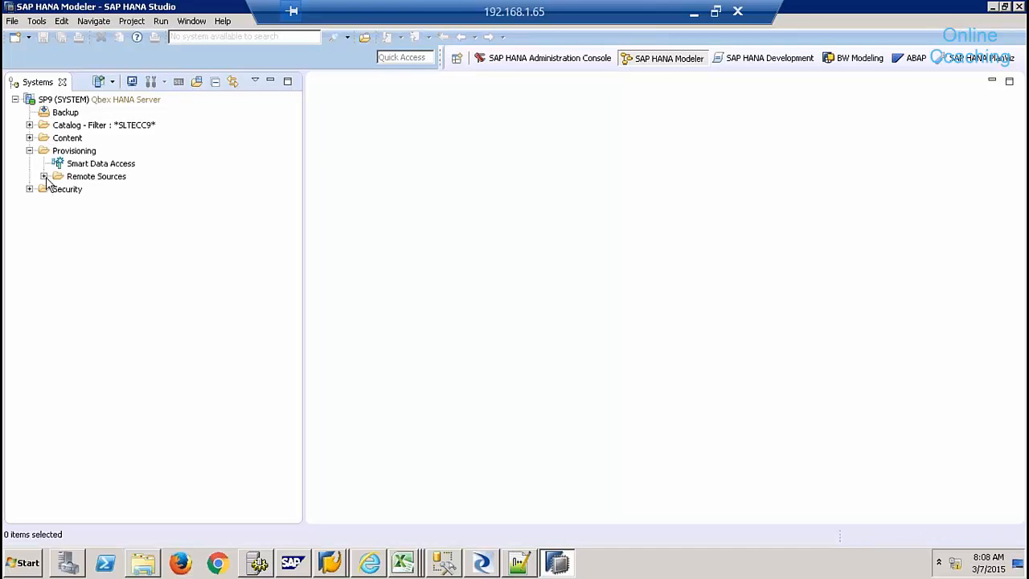
{"action": "left_click", "coordinate": [45, 176]}
{"action": "left_click", "coordinate": [59, 304]}
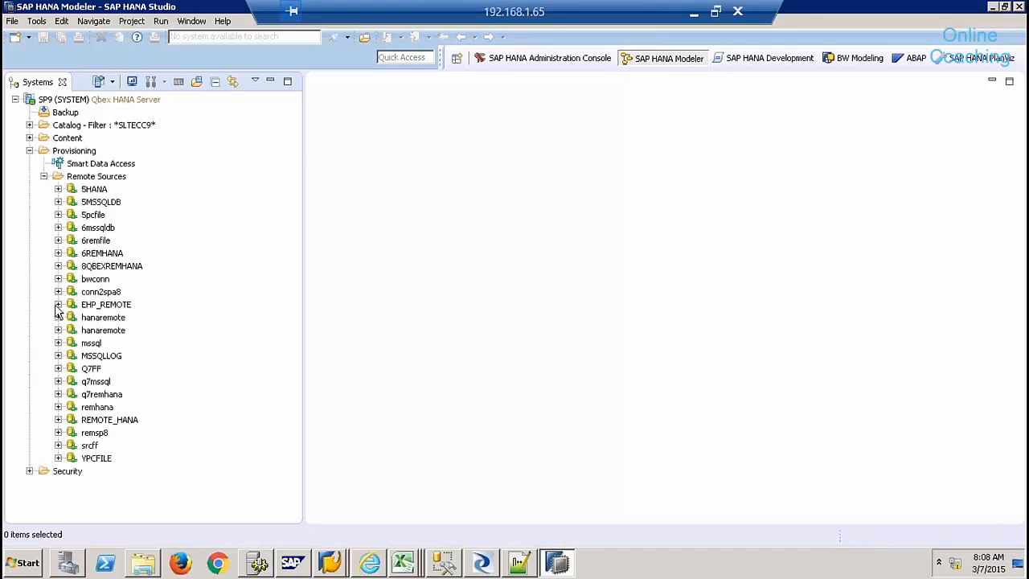
{"action": "left_click", "coordinate": [72, 331]}
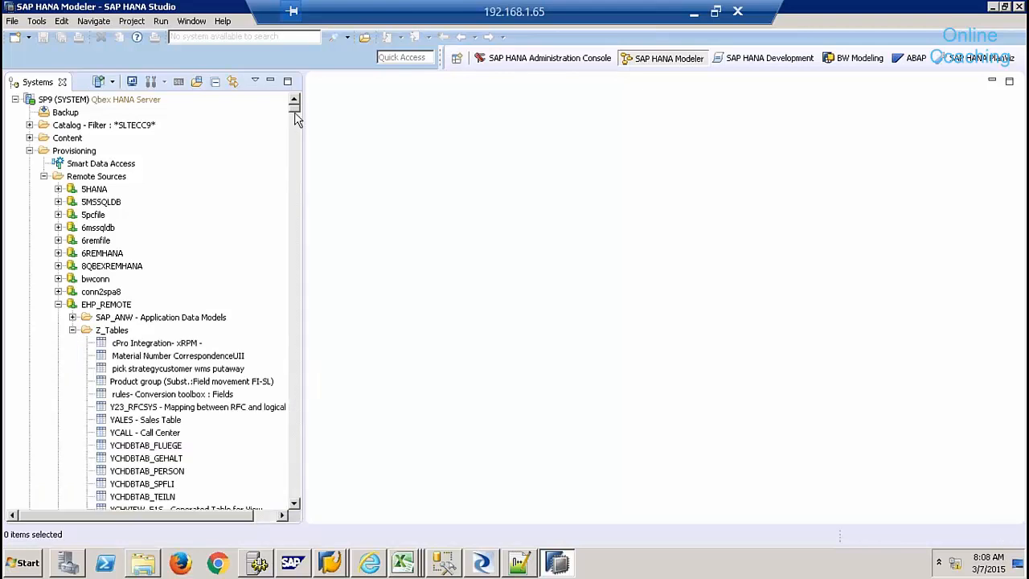
{"action": "left_click_drag", "start_coordinate": [295, 109], "coordinate": [295, 375]}
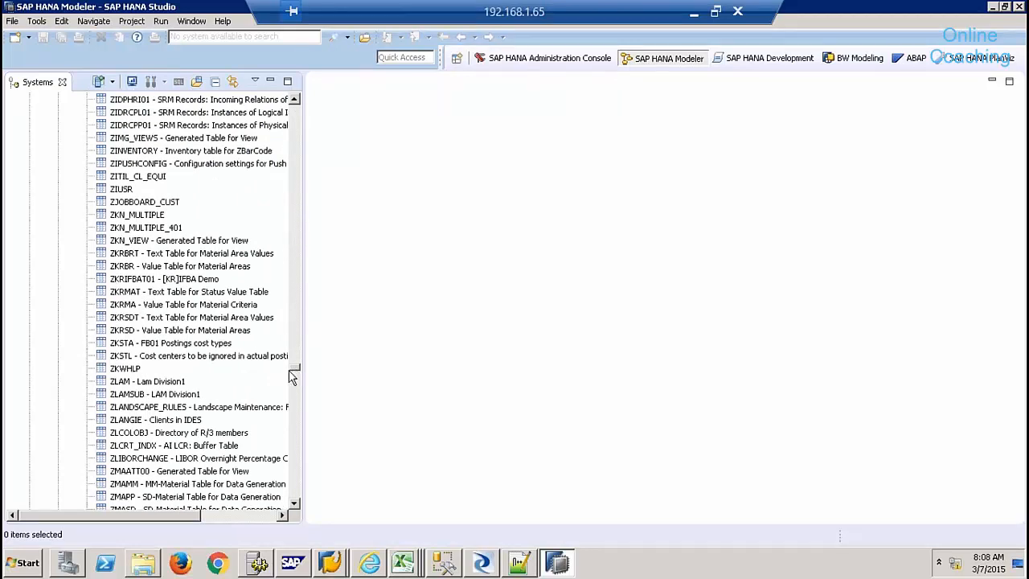
{"action": "left_click_drag", "start_coordinate": [294, 371], "coordinate": [297, 423]}
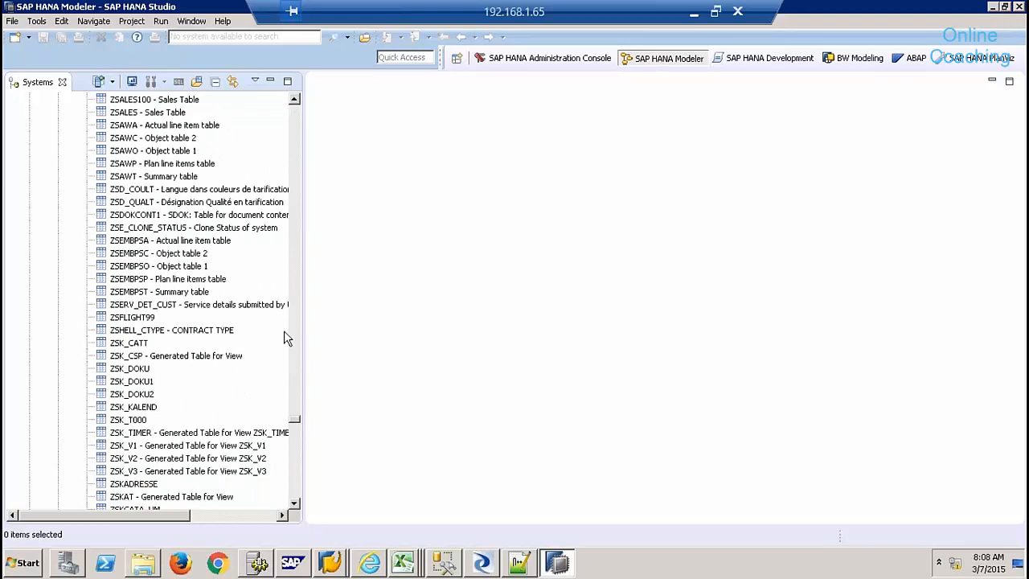
- Add remote table ZSHELL_CTYPE as a virtual table in schema 9QBEX and acknowledge the confirmation
{"action": "left_click", "coordinate": [176, 331]}
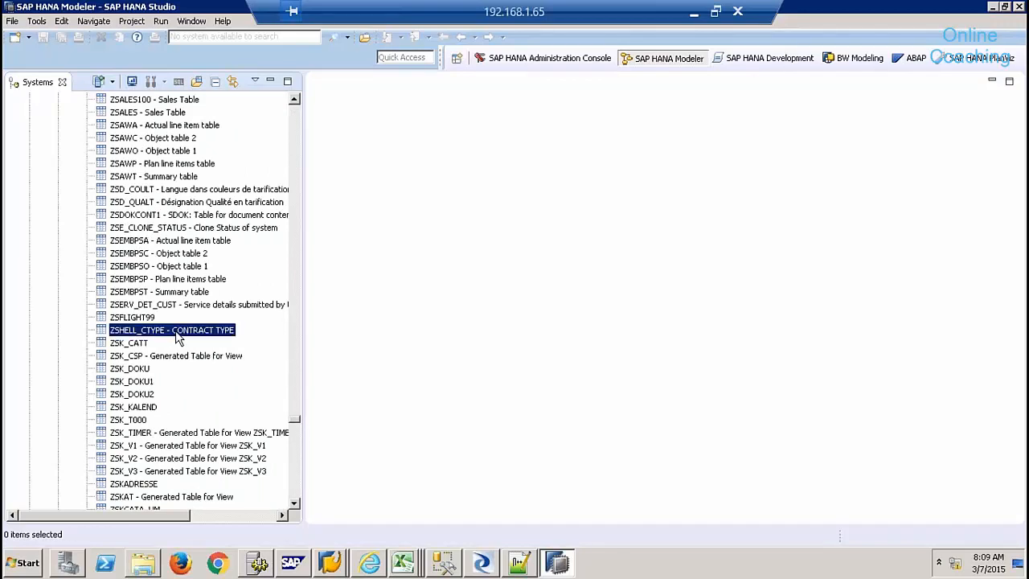
{"action": "right_click", "coordinate": [176, 332]}
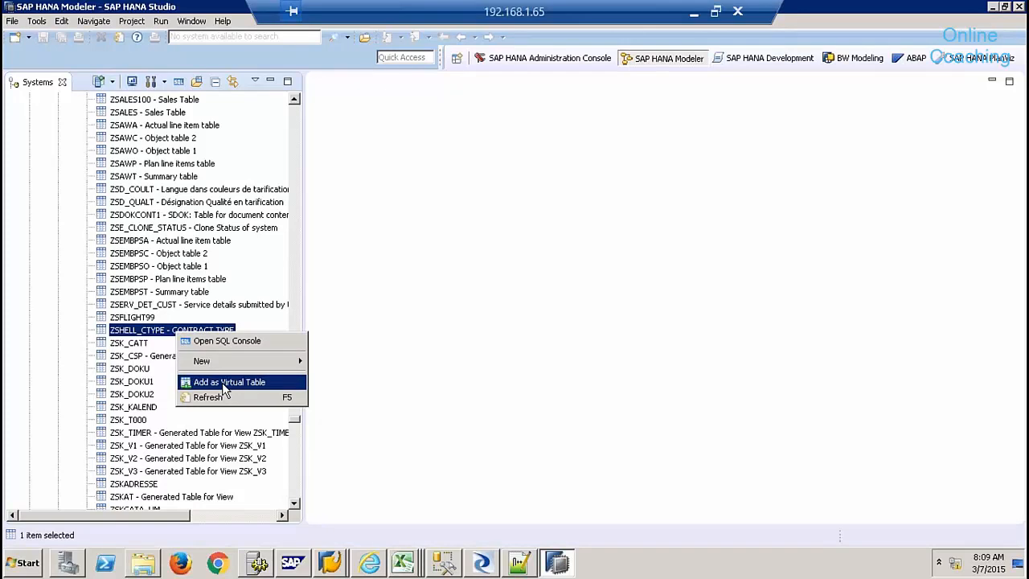
{"action": "left_click", "coordinate": [226, 383]}
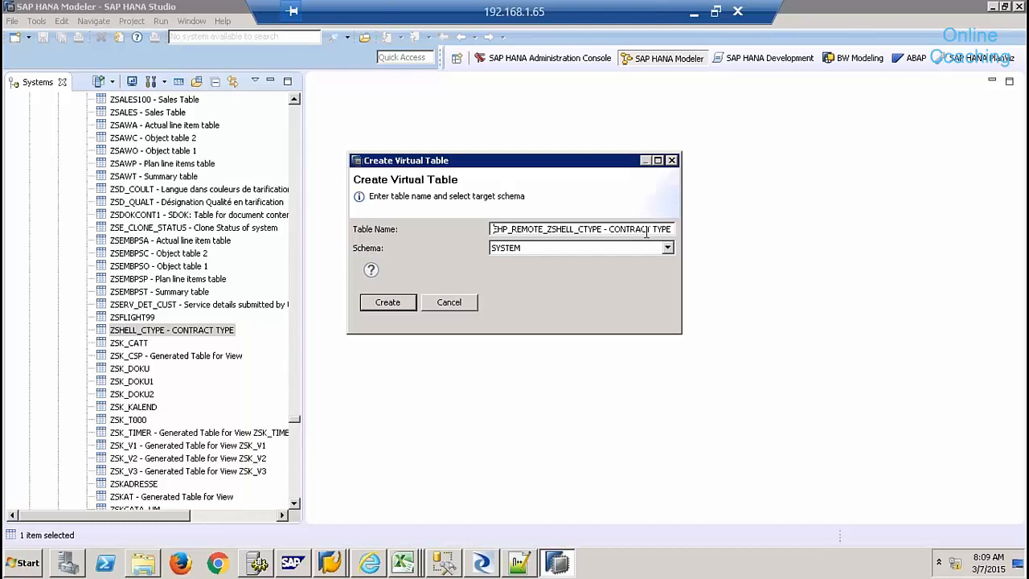
{"action": "left_click", "coordinate": [560, 249]}
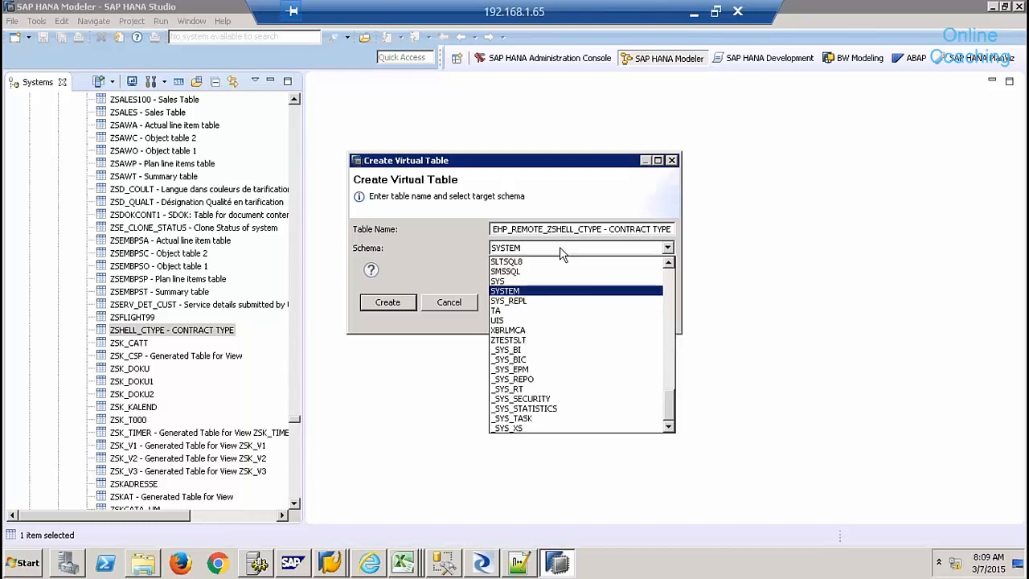
{"action": "key", "text": "9"}
{"action": "left_click", "coordinate": [553, 262]}
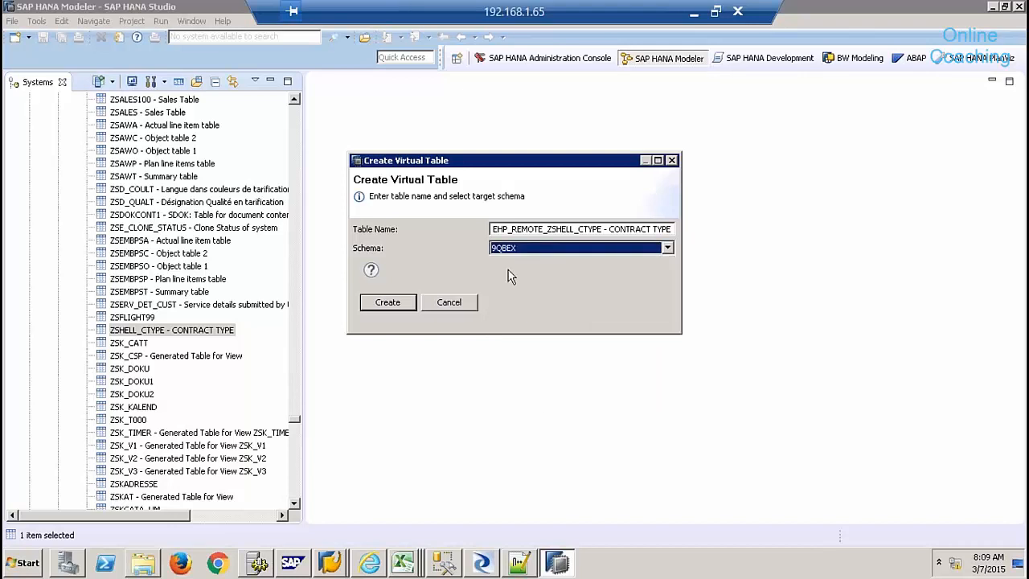
{"action": "left_click", "coordinate": [388, 302]}
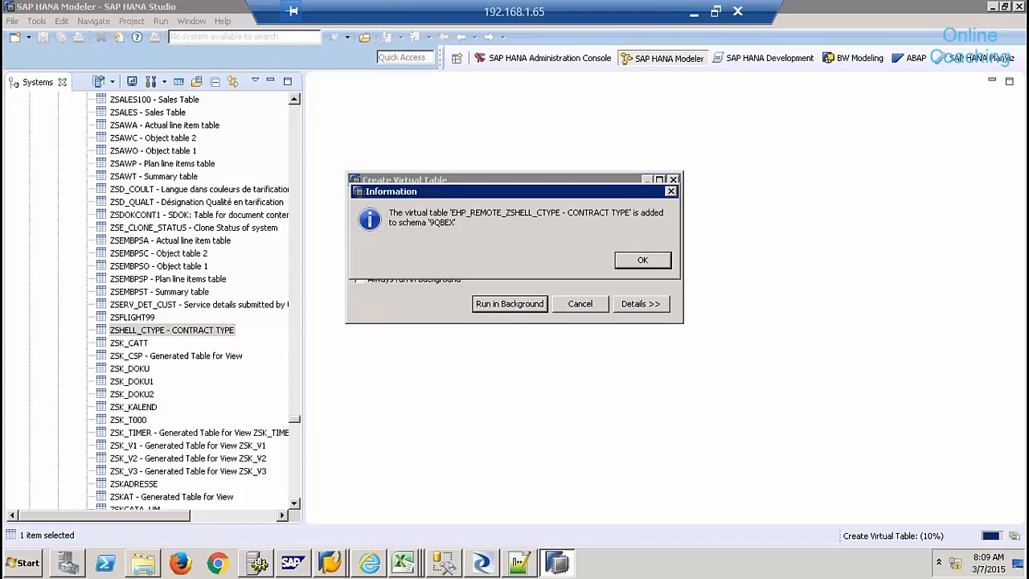
{"action": "left_click", "coordinate": [624, 258]}
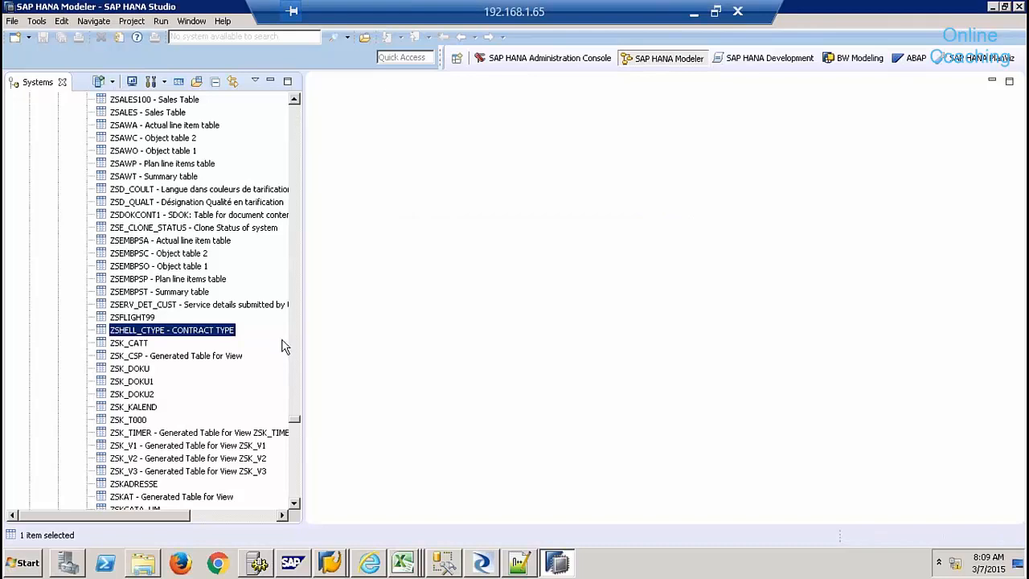
- Collapse Remote Sources and Provisioning, then filter the Catalog to schema 9QBEX
{"action": "left_click_drag", "start_coordinate": [295, 419], "coordinate": [294, 112]}
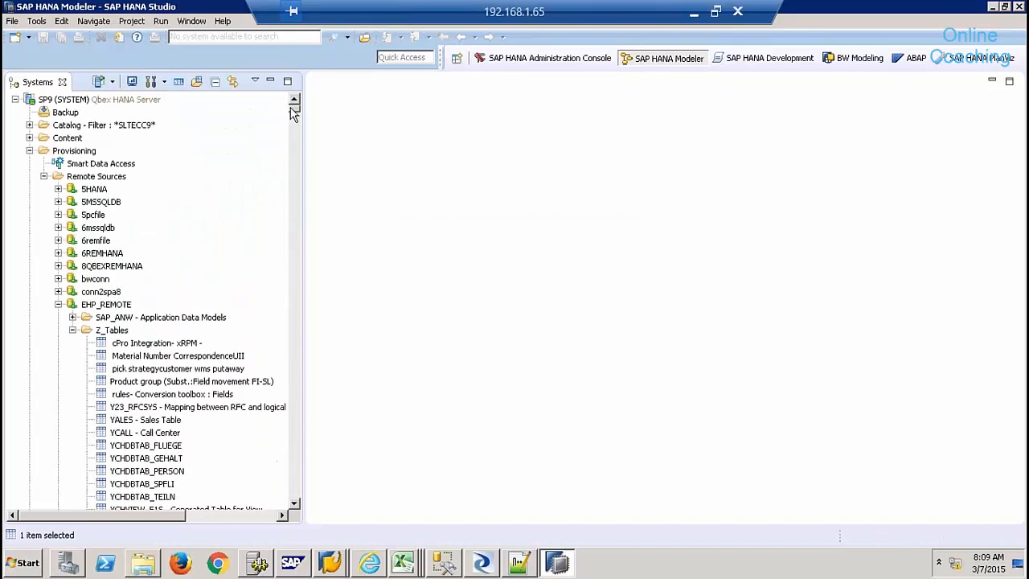
{"action": "left_click", "coordinate": [44, 176]}
{"action": "left_click", "coordinate": [29, 152]}
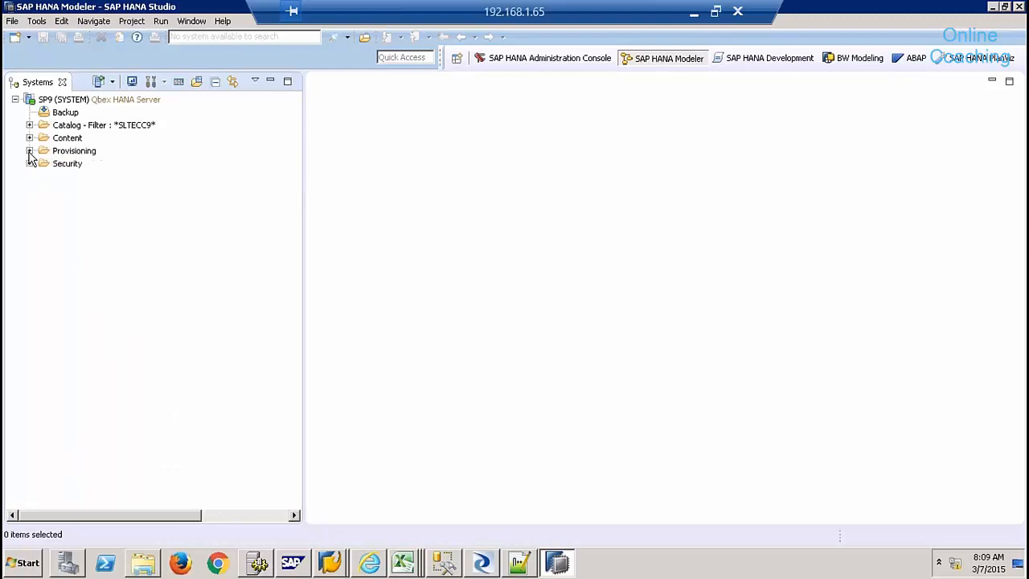
{"action": "left_click", "coordinate": [64, 127]}
{"action": "right_click", "coordinate": [64, 127]}
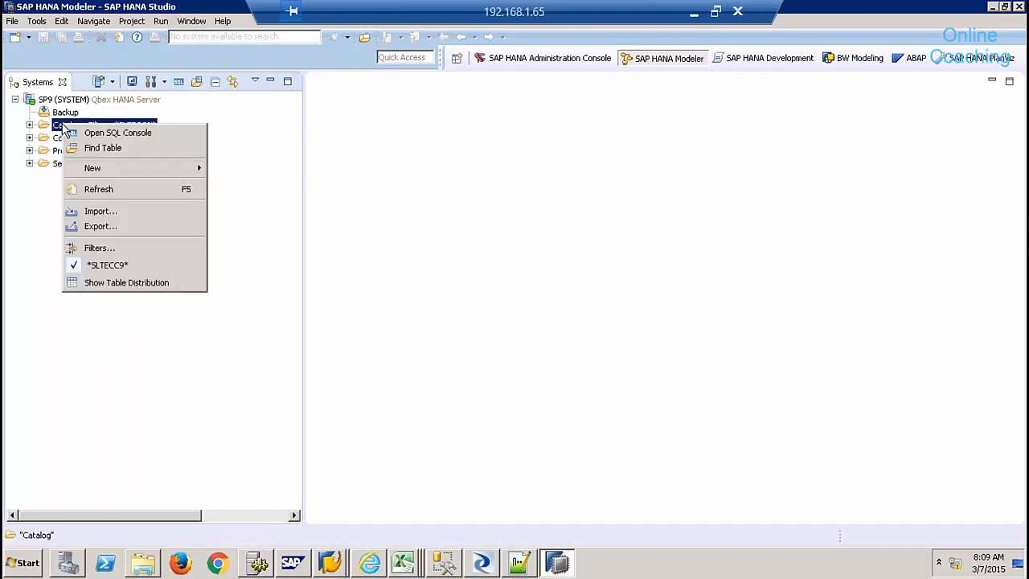
{"action": "left_click", "coordinate": [110, 247]}
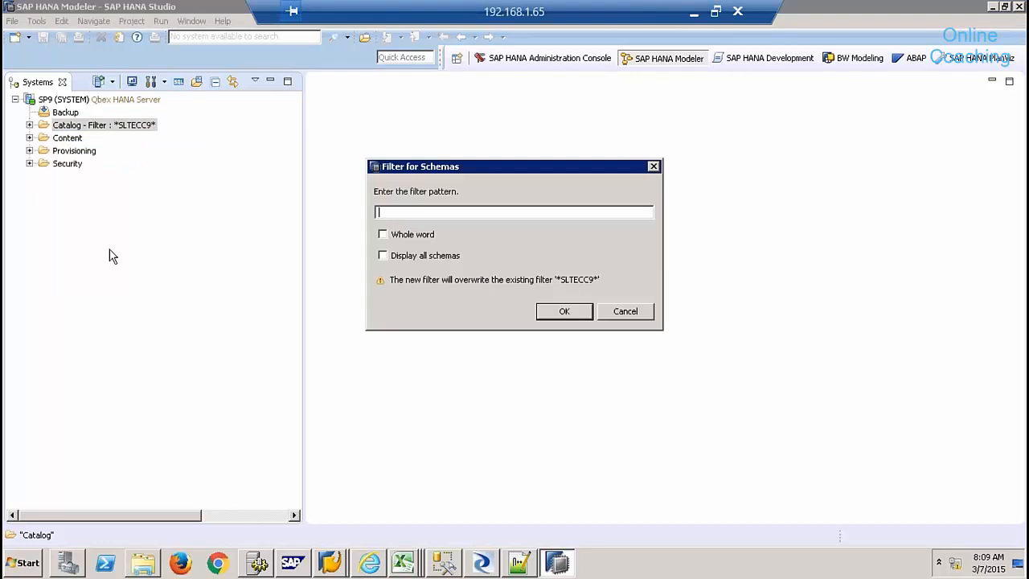
{"action": "type", "text": "9QBEX"}
{"action": "key", "text": "Return"}
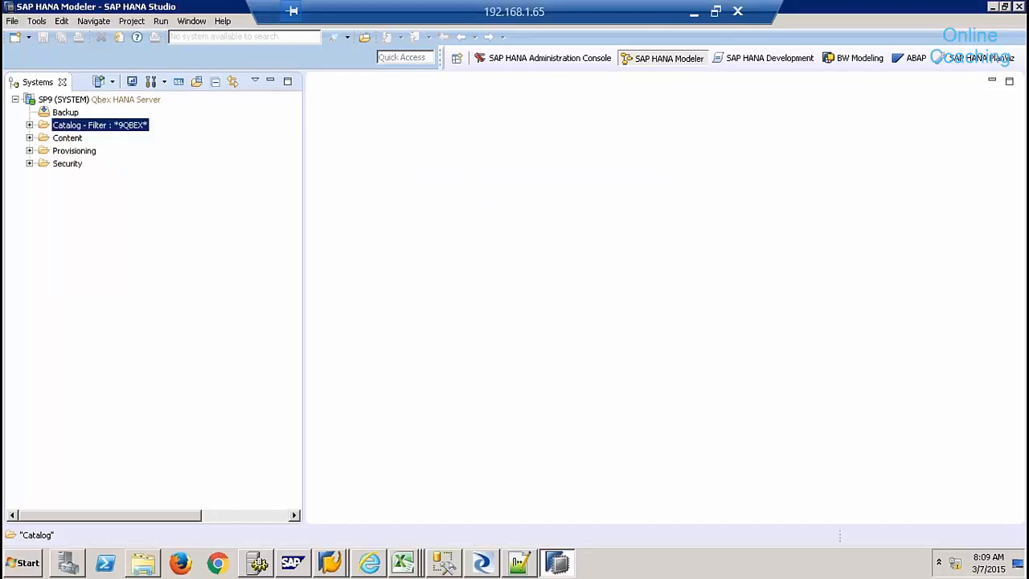
- Expand 9QBEX's Tables and select the virtual table EHP_REMOTE_ZSHELL_CTYPE
{"action": "left_click", "coordinate": [29, 124]}
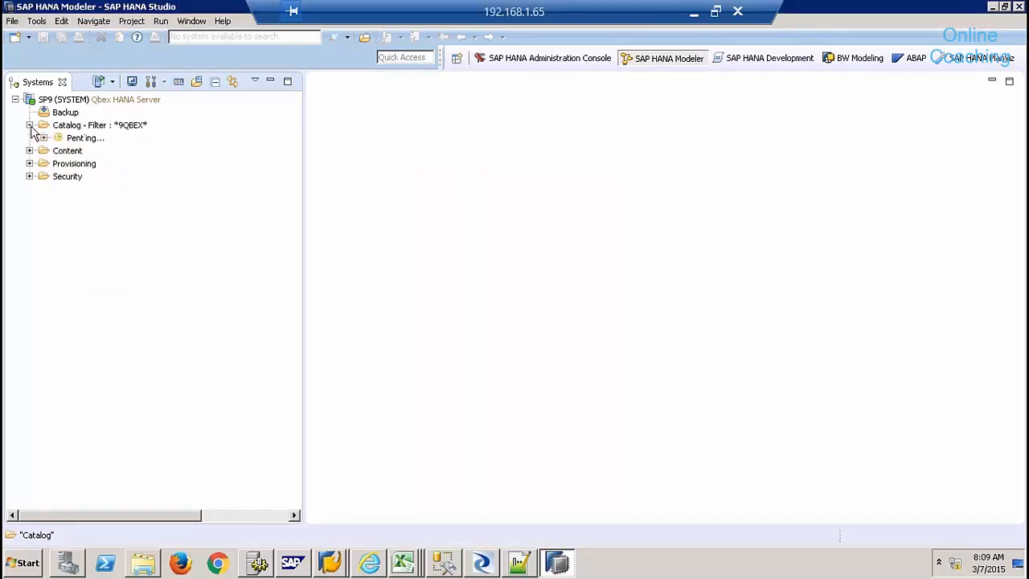
{"action": "left_click", "coordinate": [44, 151]}
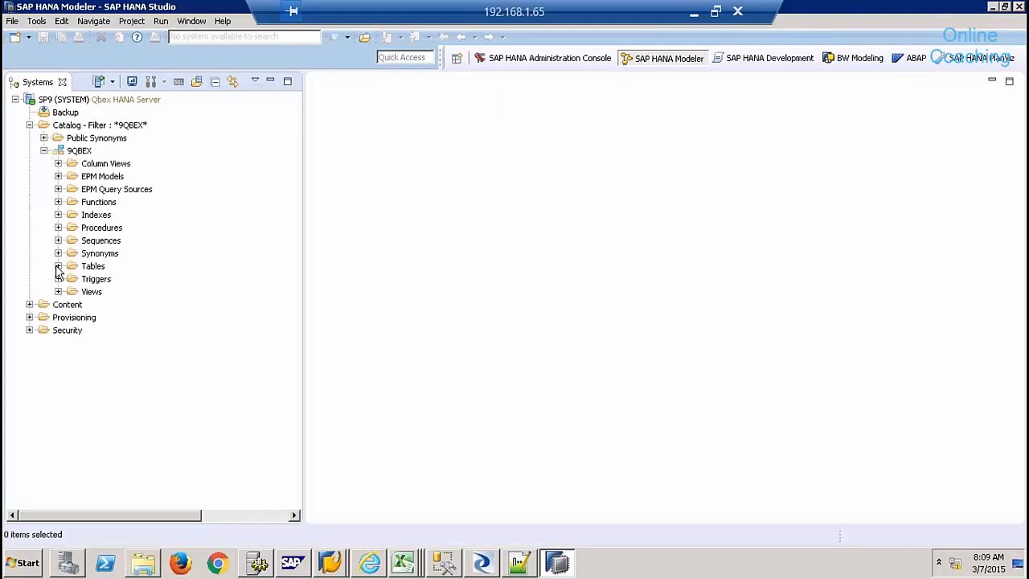
{"action": "left_click", "coordinate": [57, 267]}
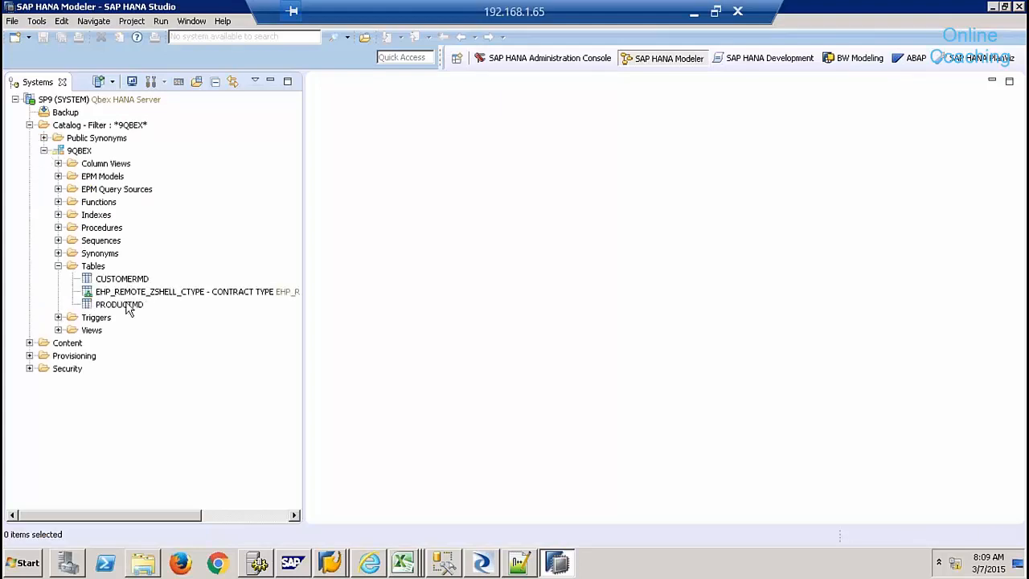
{"action": "left_click", "coordinate": [127, 296]}
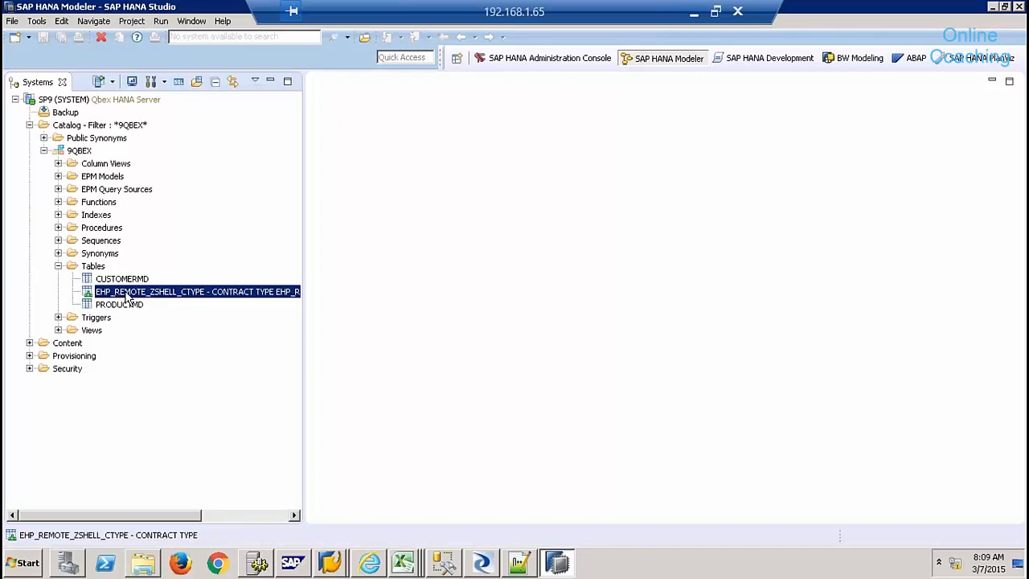
- Preview EHP_REMOTE_ZSHELL_CTYPE's data, confirming its 2 contract-type rows, then close the preview
{"action": "right_click", "coordinate": [127, 297]}
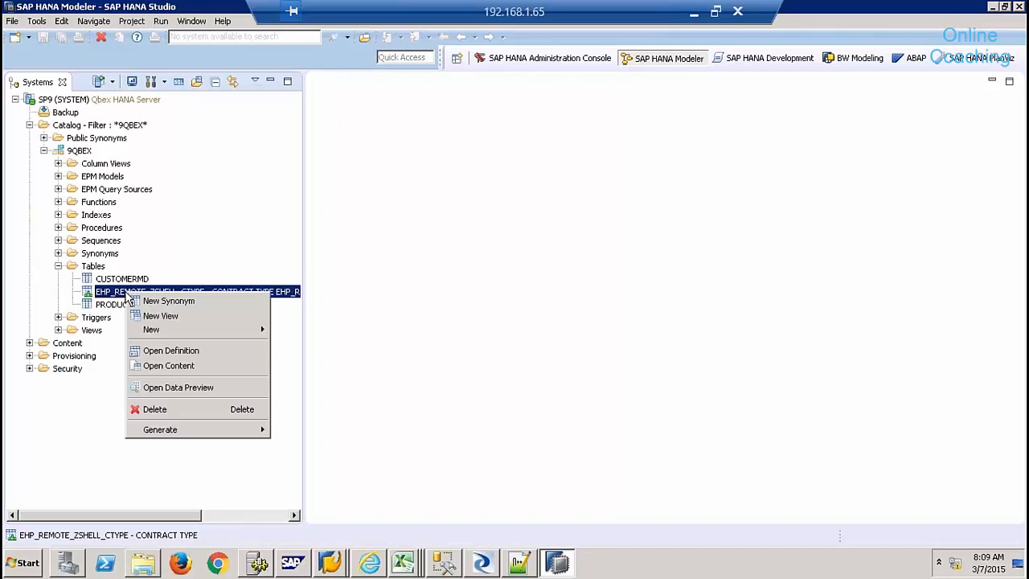
{"action": "left_click", "coordinate": [226, 390]}
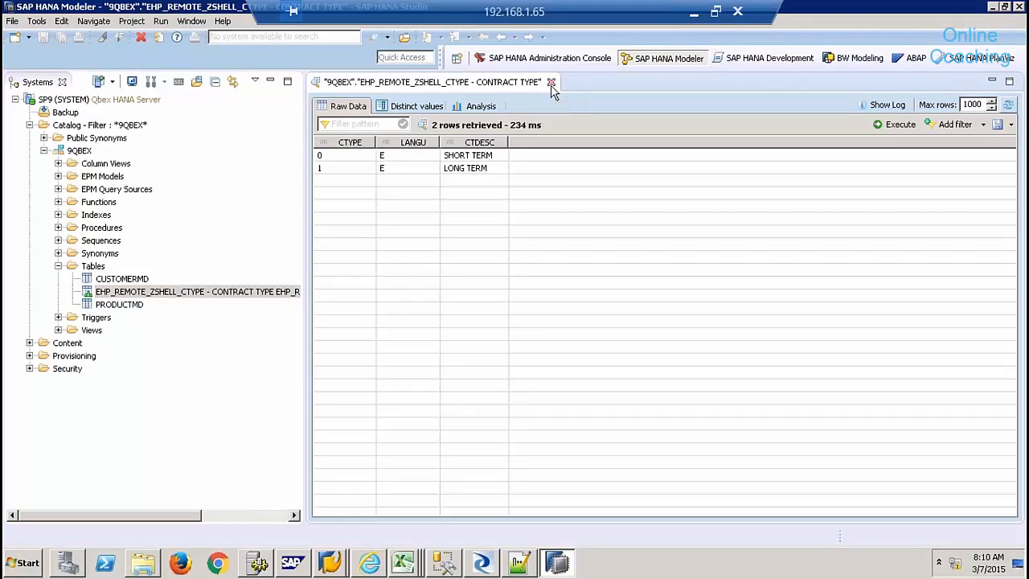
{"action": "left_click", "coordinate": [551, 83]}
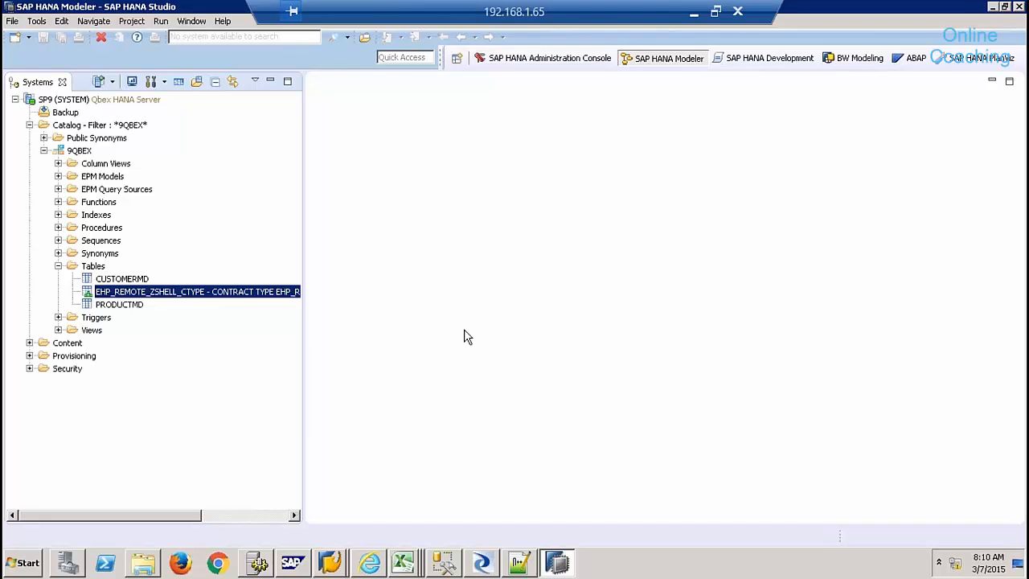
- Bring up the Excel workbook Book1 and show Sheet1's HANA data-source diagram
{"action": "right_click", "coordinate": [404, 560]}
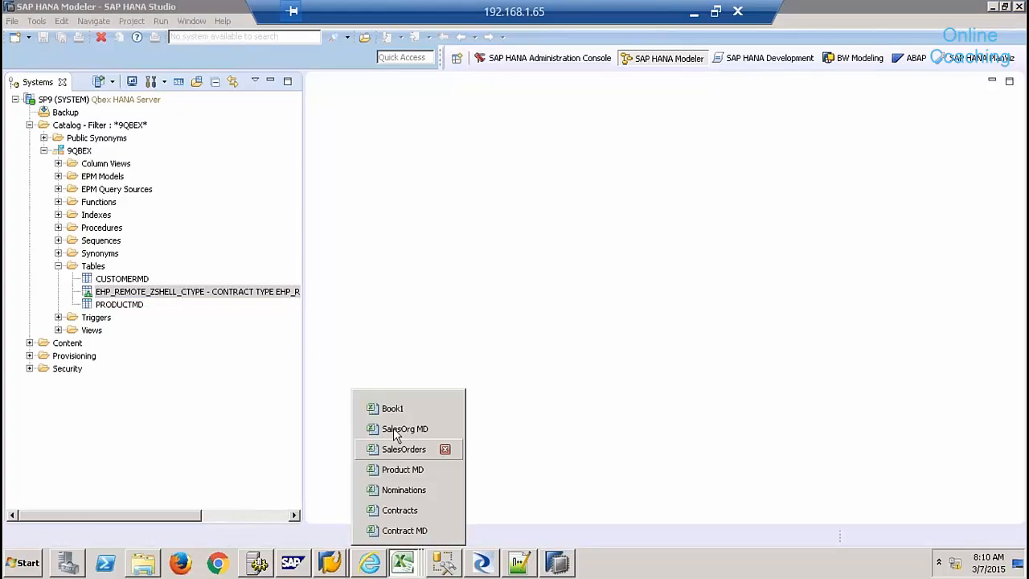
{"action": "left_click", "coordinate": [392, 408]}
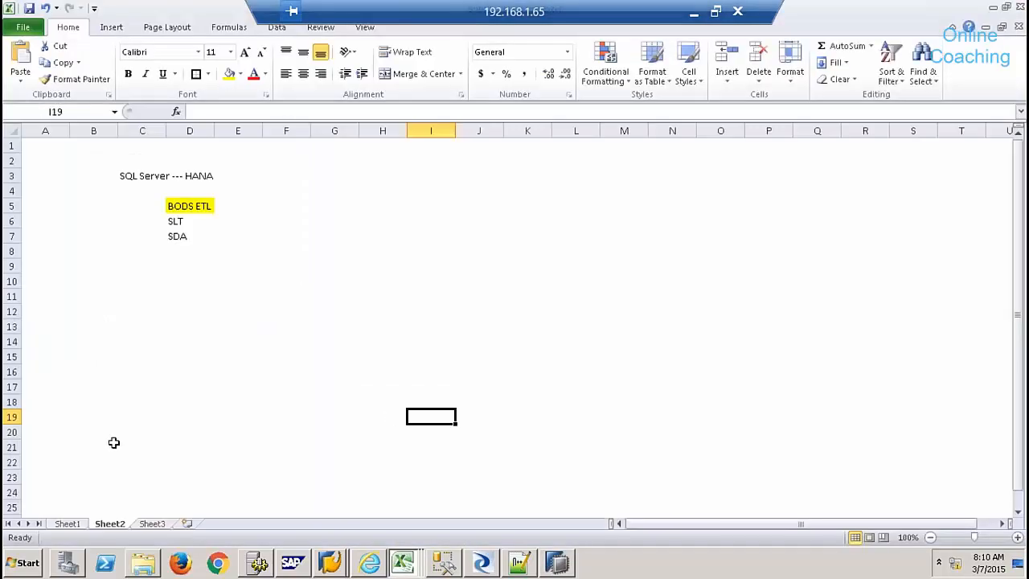
{"action": "left_click", "coordinate": [68, 524]}
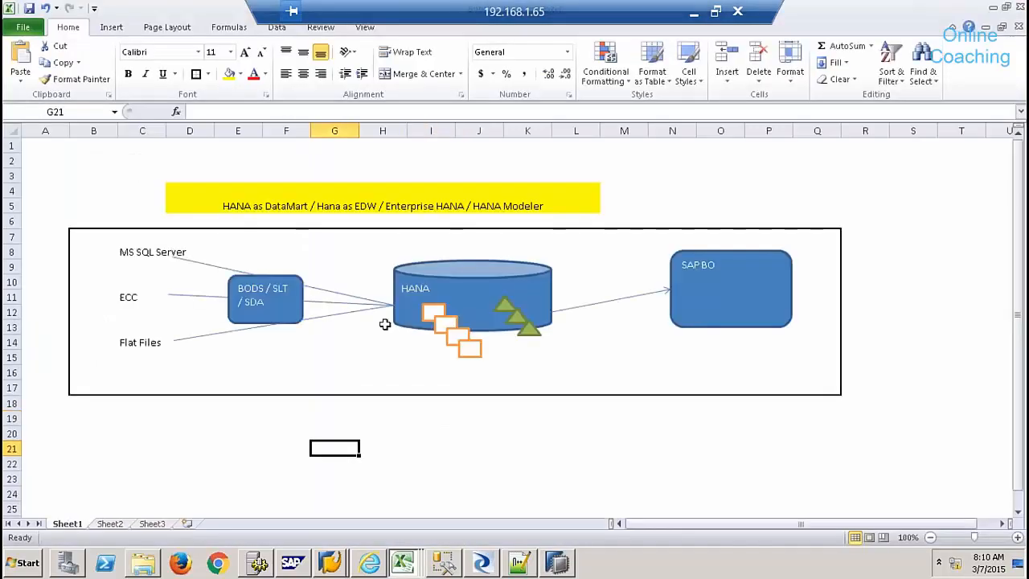
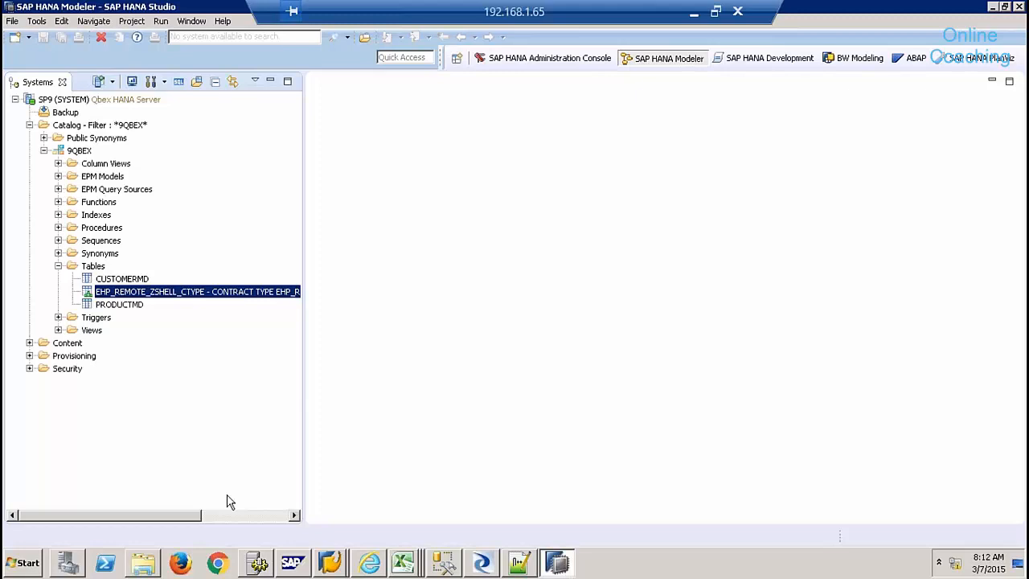
- Collapse the 9QBEX schema in the catalog and select the SP9 (SYSTEM) connection
{"action": "left_click", "coordinate": [43, 151]}
{"action": "left_click", "coordinate": [90, 127]}
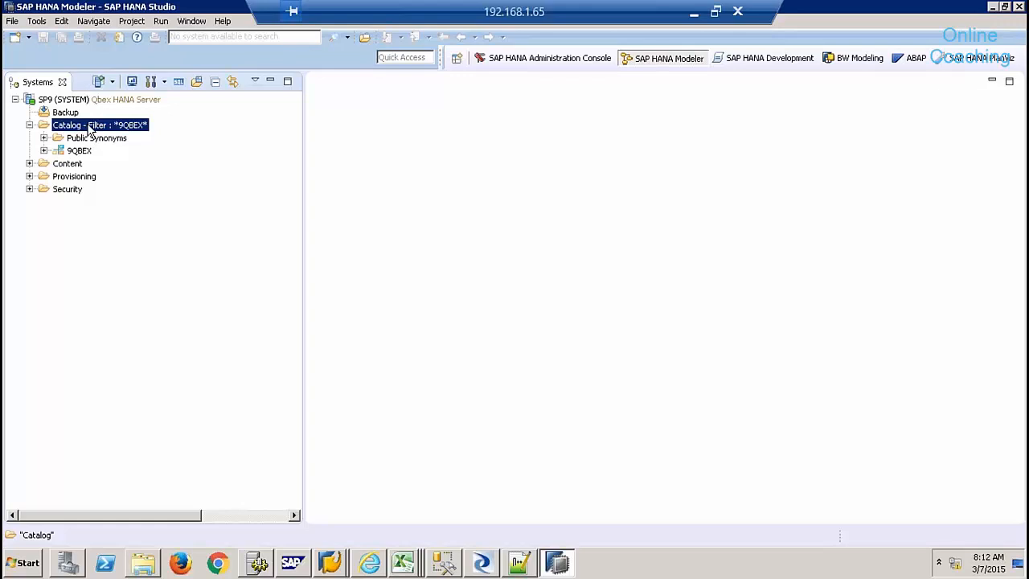
{"action": "left_click", "coordinate": [75, 101]}
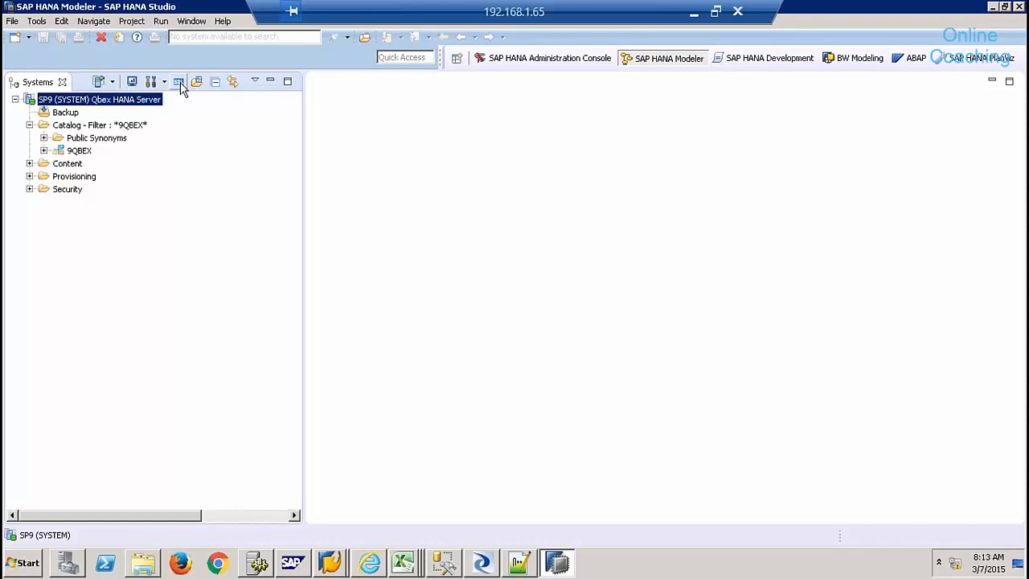
- In a new SQL console, write GRANT SELECT ON SCHEMA "9QBEX" TO "_SYS_REPO" WITH GRANT OPTION;
{"action": "left_click", "coordinate": [179, 83]}
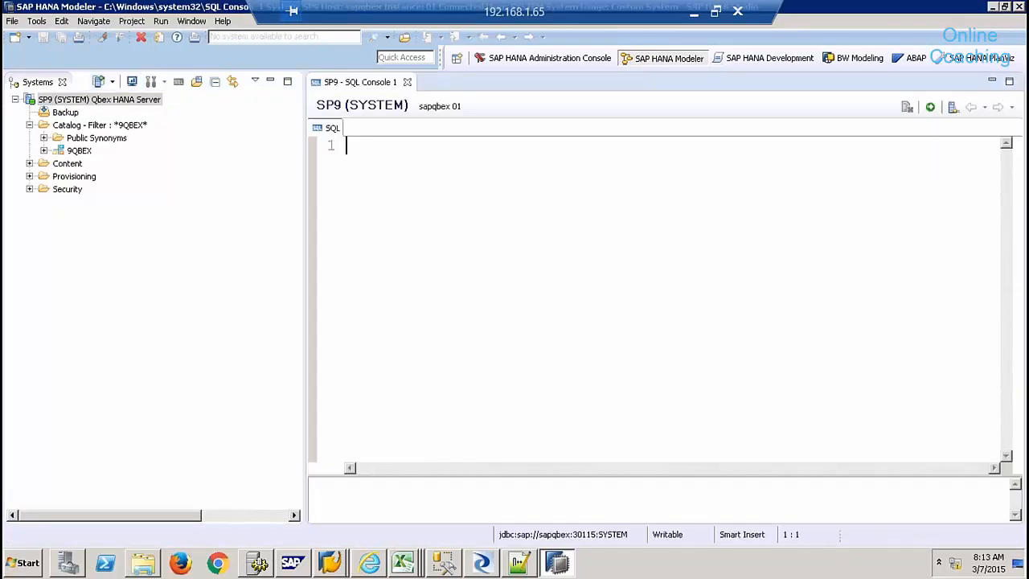
{"action": "key", "text": "Return"}
{"action": "type", "text": "GRANT"}
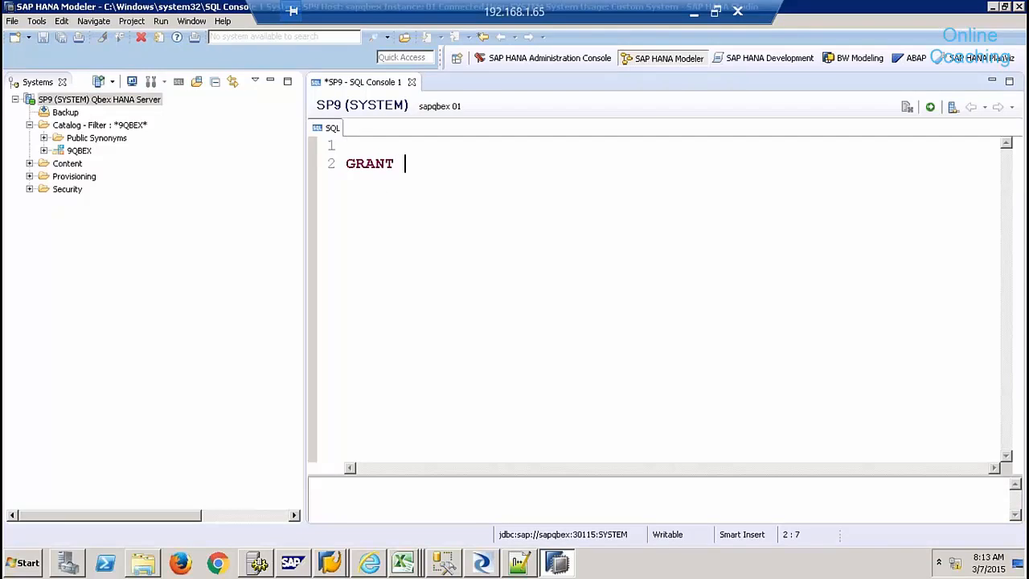
{"action": "type", "text": "SELECT ON SCHEMA"}
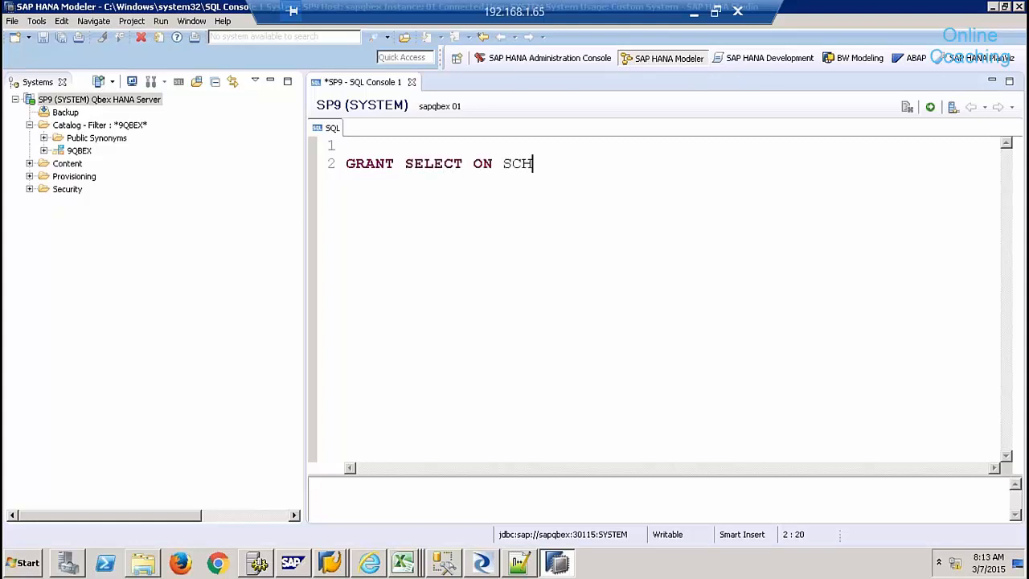
{"action": "key", "text": "BackSpace"}
{"action": "type", "text": "A \"9QBEX\" "}
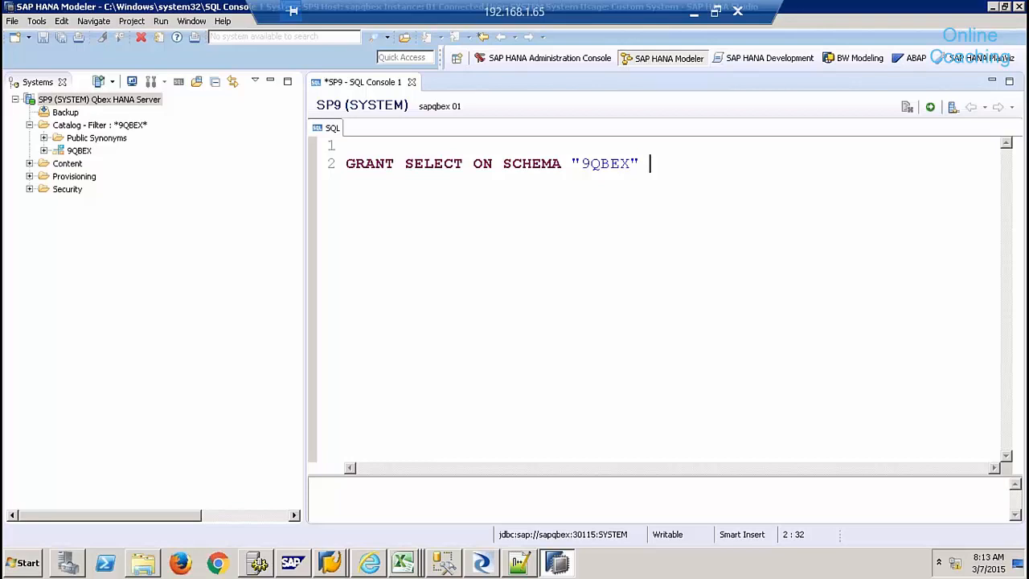
{"action": "type", "text": "TO \"_SYS_"}
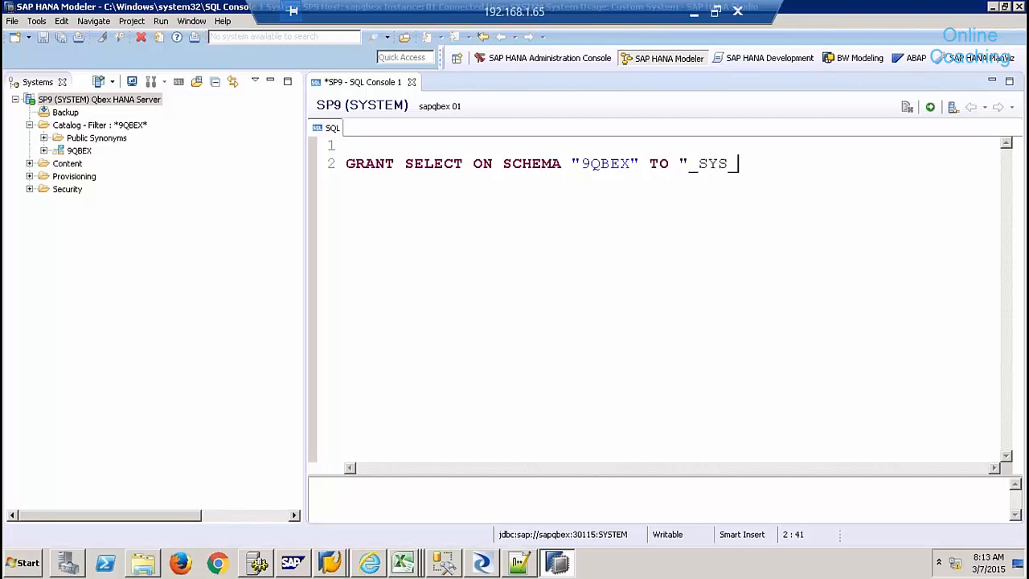
{"action": "type", "text": "REPO\" WITH GRAN"}
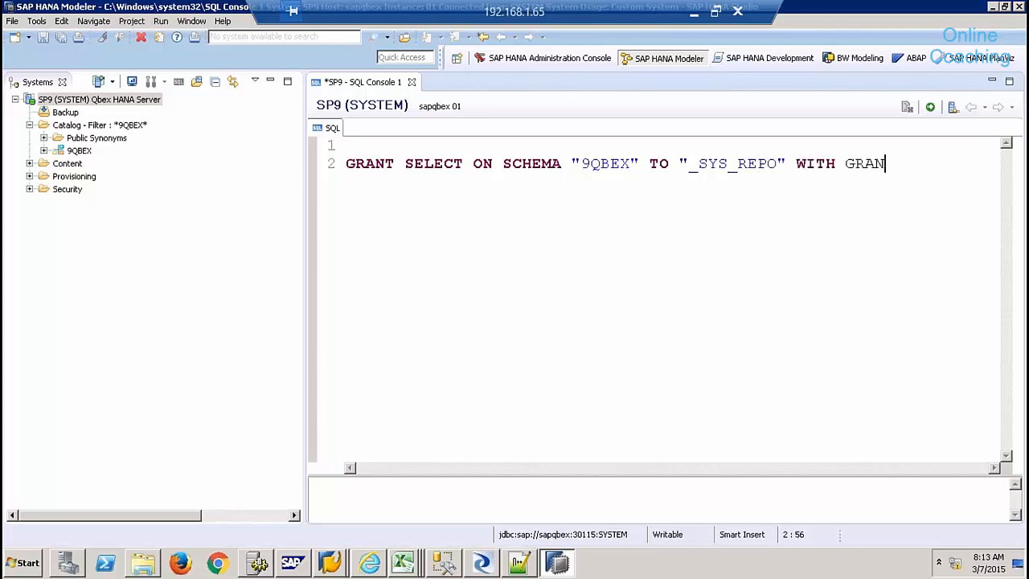
{"action": "type", "text": "T OPTION;"}
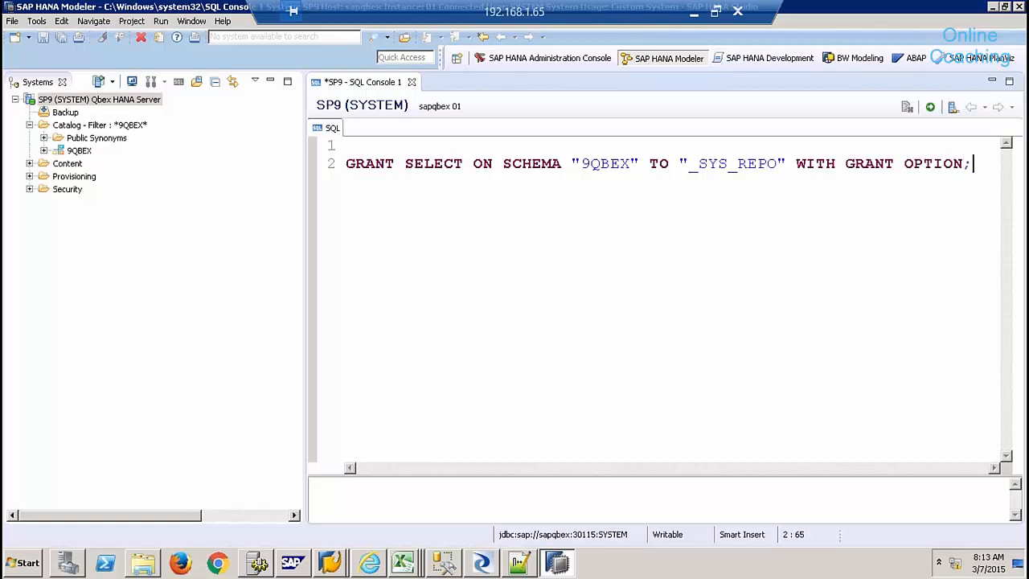
- Duplicate the GRANT statement for schema SLTECC9 and select all the SQL text
{"action": "key", "text": "shift+Home"}
{"action": "key", "text": "ctrl+c"}
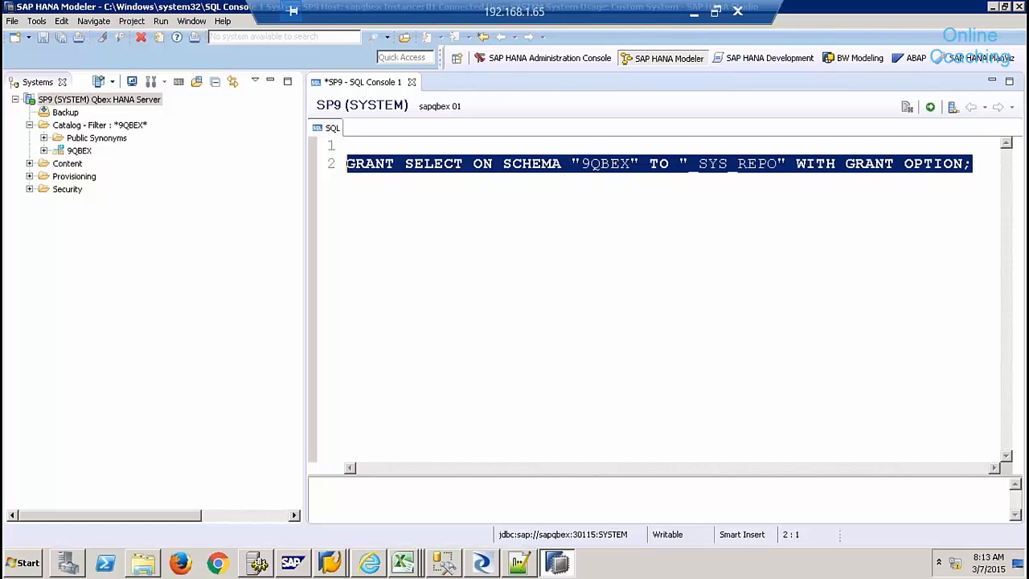
{"action": "key", "text": "End"}
{"action": "key", "text": "Return"}
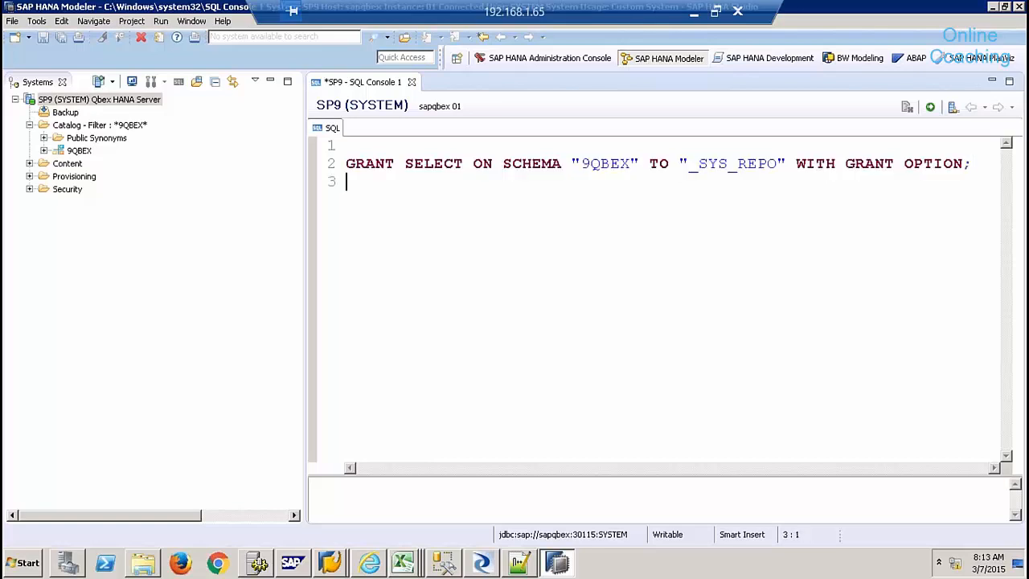
{"action": "key", "text": "ctrl+v"}
{"action": "left_click", "coordinate": [633, 182]}
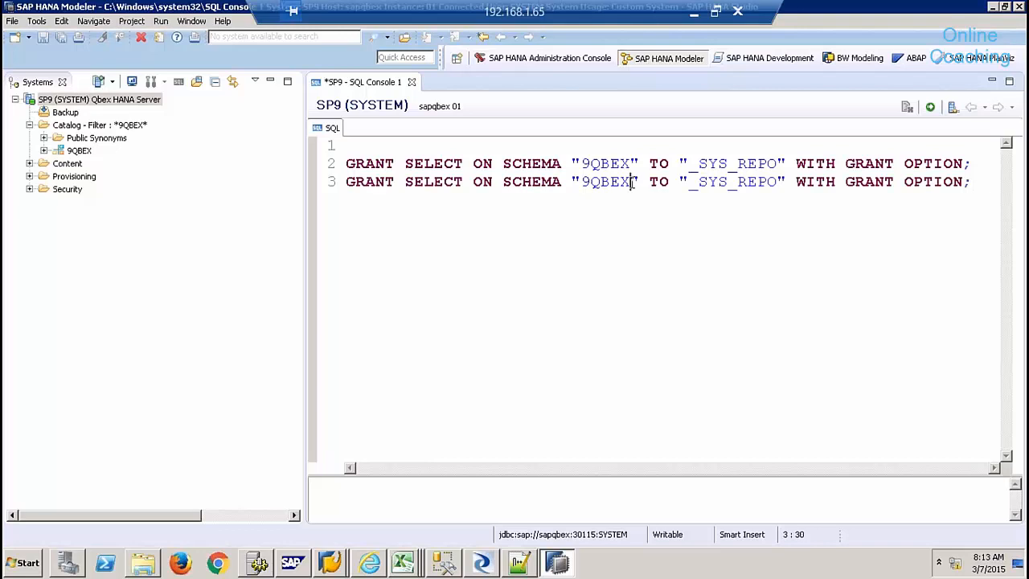
{"action": "key", "text": "BackSpace"}
{"action": "key", "text": "BackSpace"}
{"action": "key", "text": "BackSpace"}
{"action": "key", "text": "BackSpace"}
{"action": "key", "text": "BackSpace"}
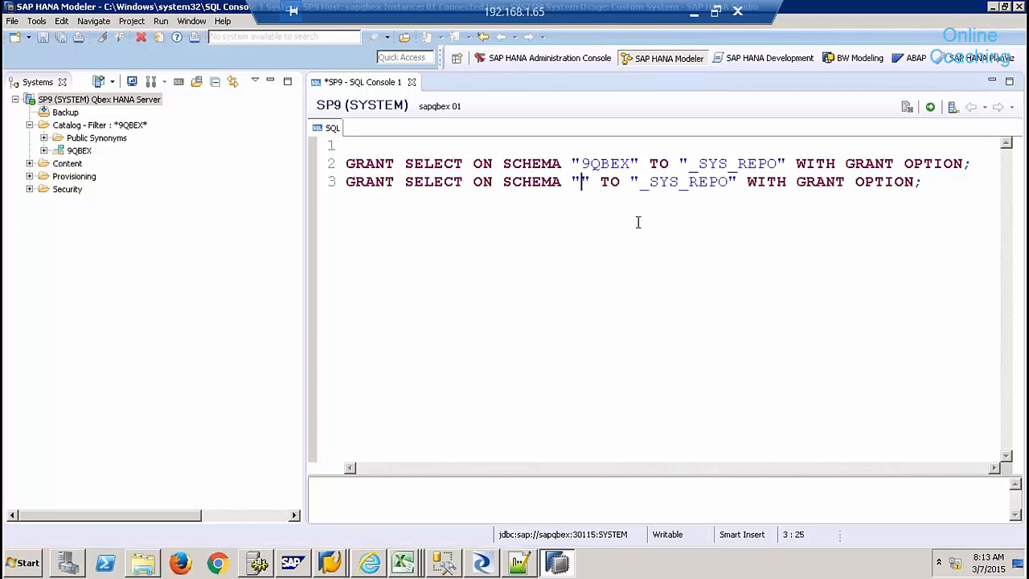
{"action": "type", "text": "SLTECC9"}
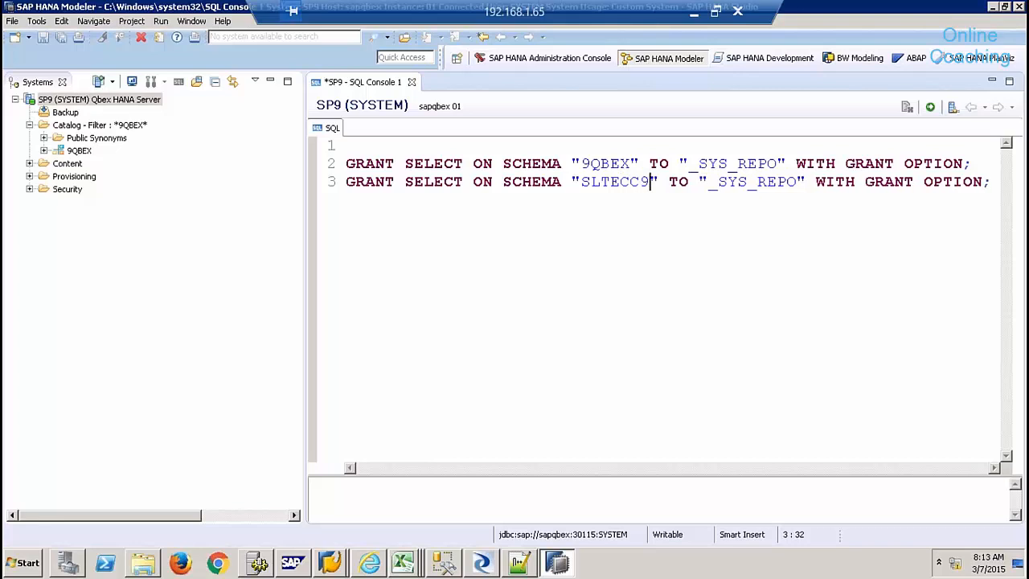
{"action": "key", "text": "End"}
{"action": "key", "text": "ctrl+a"}
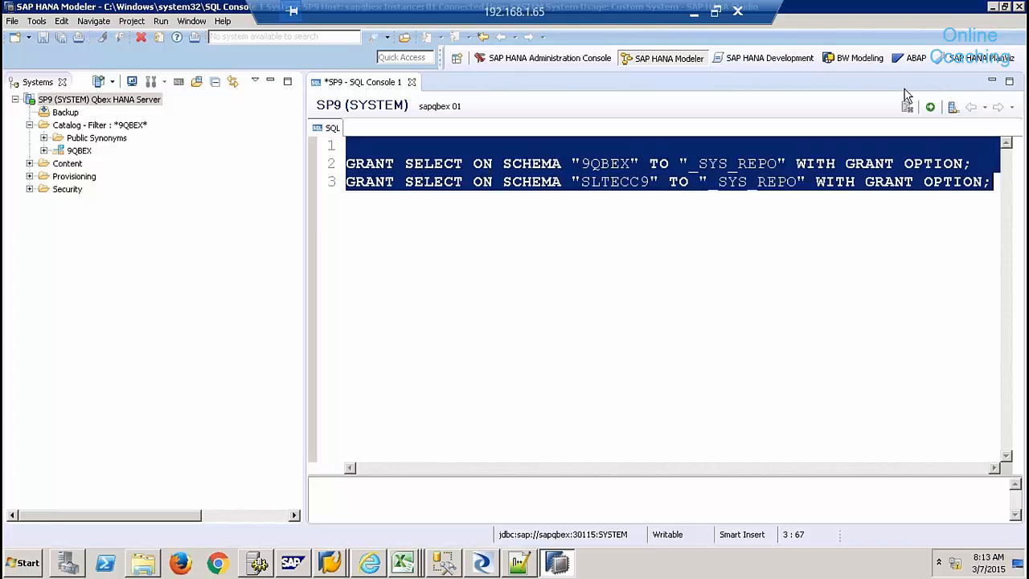
- Execute both GRANT statements and enlarge the results pane to read the output
{"action": "left_click", "coordinate": [930, 107]}
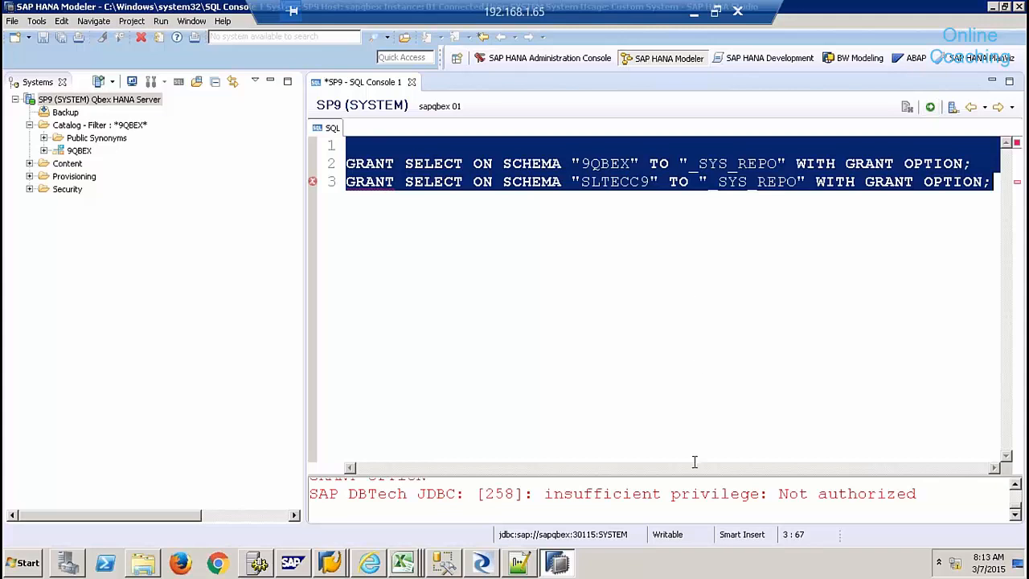
{"action": "left_click_drag", "start_coordinate": [696, 474], "coordinate": [687, 411]}
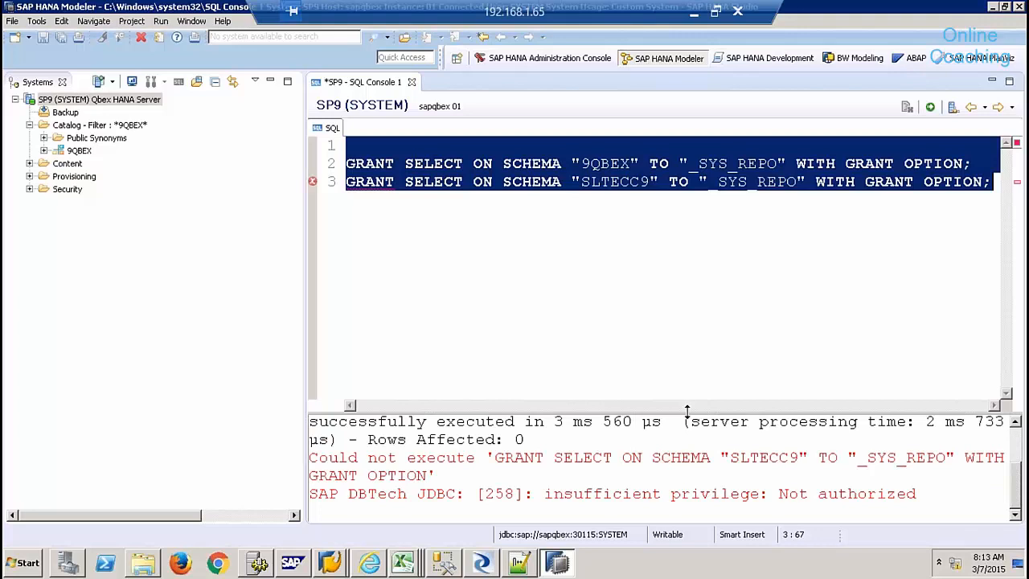
{"action": "left_click", "coordinate": [662, 424]}
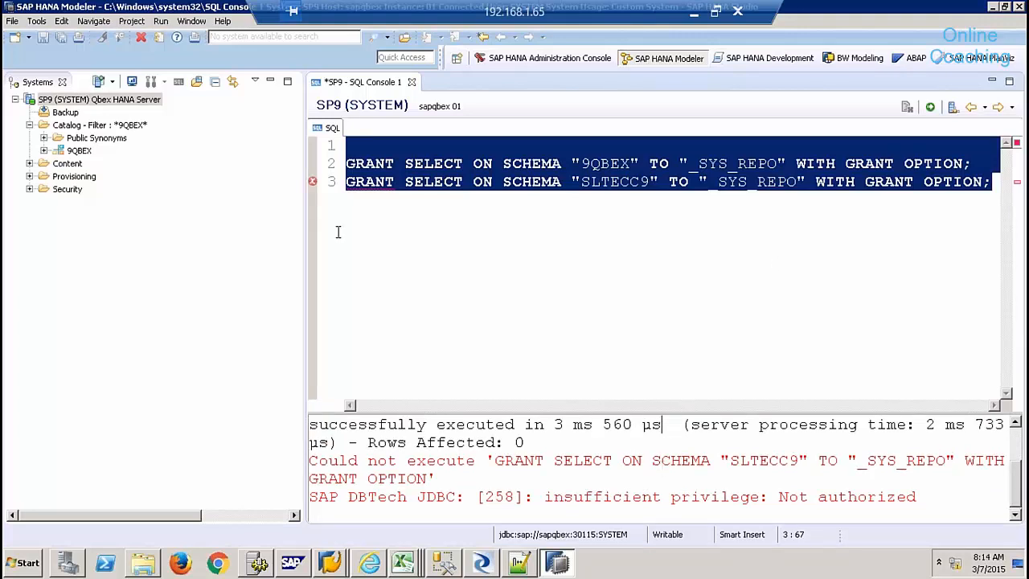
- Expand Security > Users in the Systems view and open the SYSTEM user's definition
{"action": "left_click", "coordinate": [29, 176]}
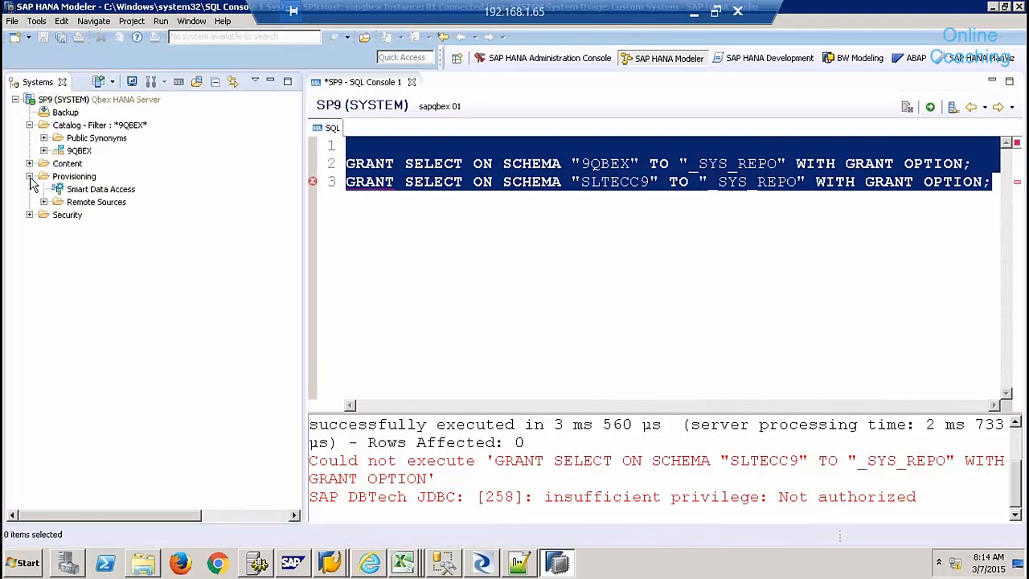
{"action": "left_click", "coordinate": [29, 176]}
{"action": "left_click", "coordinate": [29, 189]}
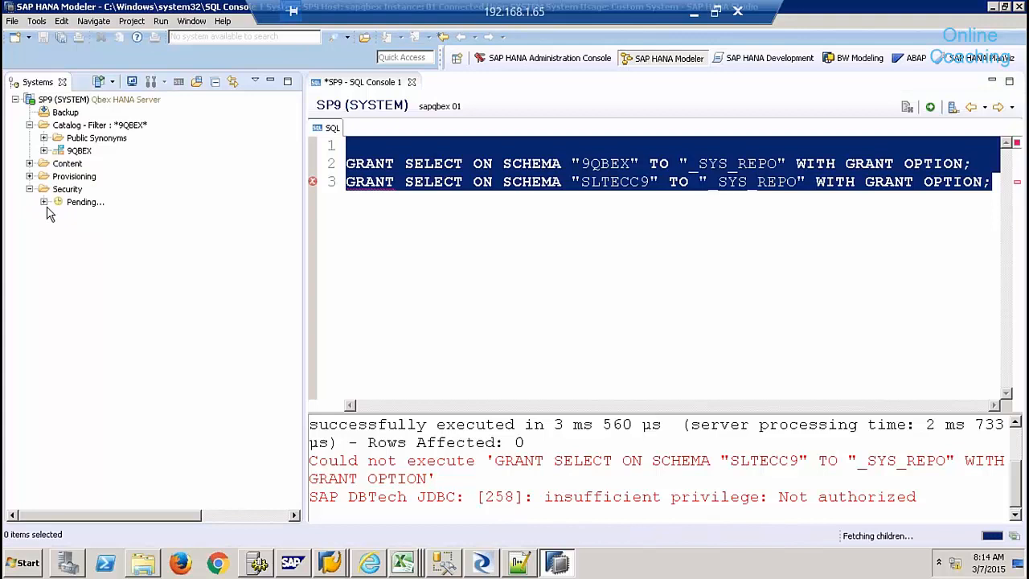
{"action": "left_click", "coordinate": [44, 215]}
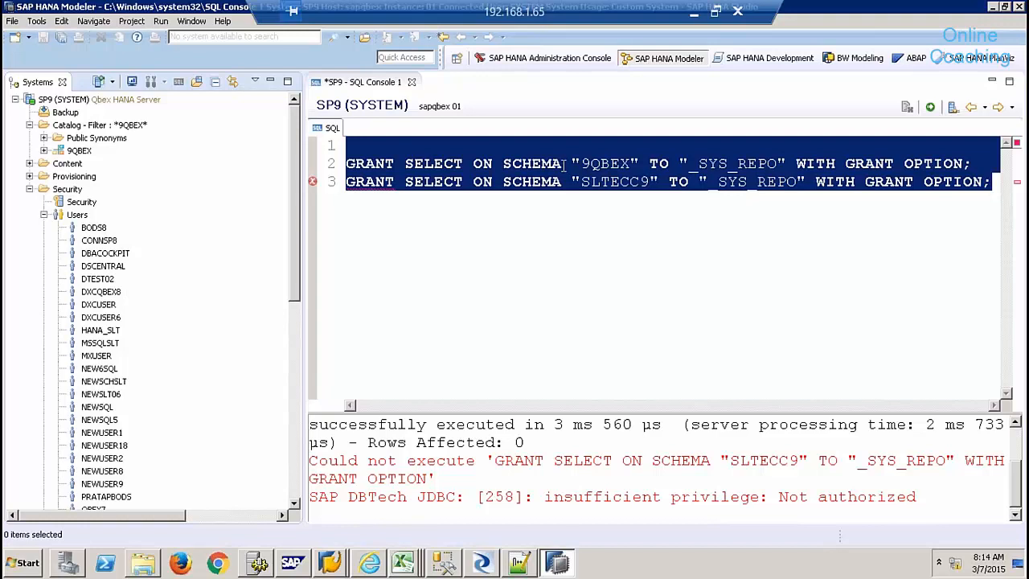
{"action": "left_click", "coordinate": [565, 165]}
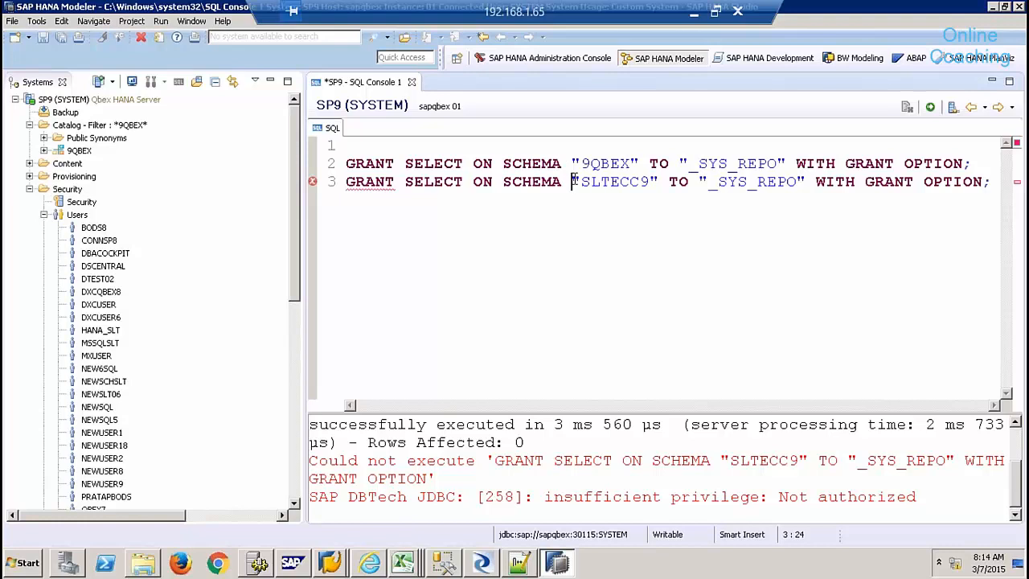
{"action": "left_click", "coordinate": [298, 467]}
{"action": "left_click", "coordinate": [103, 417]}
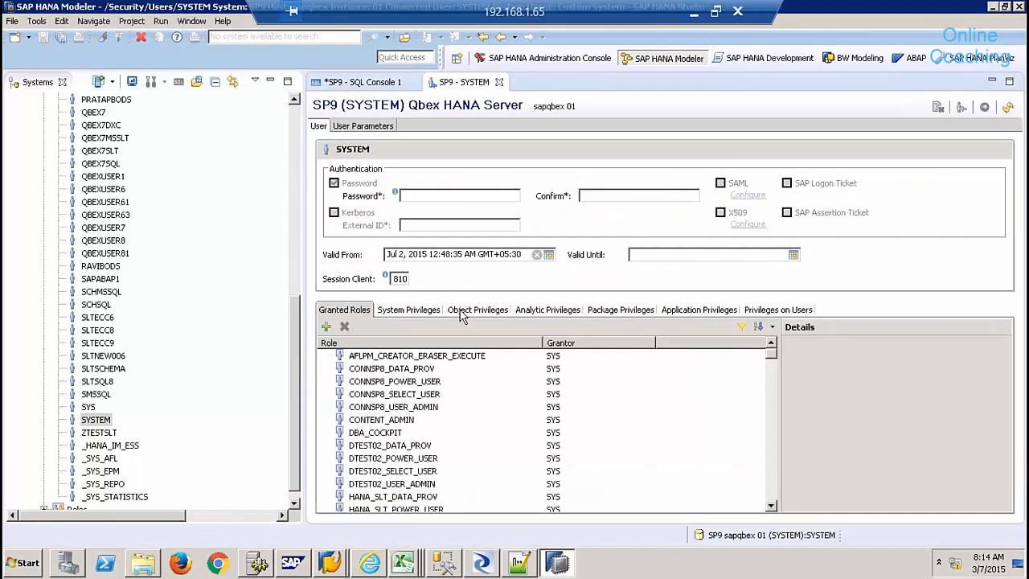
- Add the SLTECC9 schema to the SYSTEM user's object privileges
{"action": "left_click", "coordinate": [462, 314]}
{"action": "left_click", "coordinate": [326, 326]}
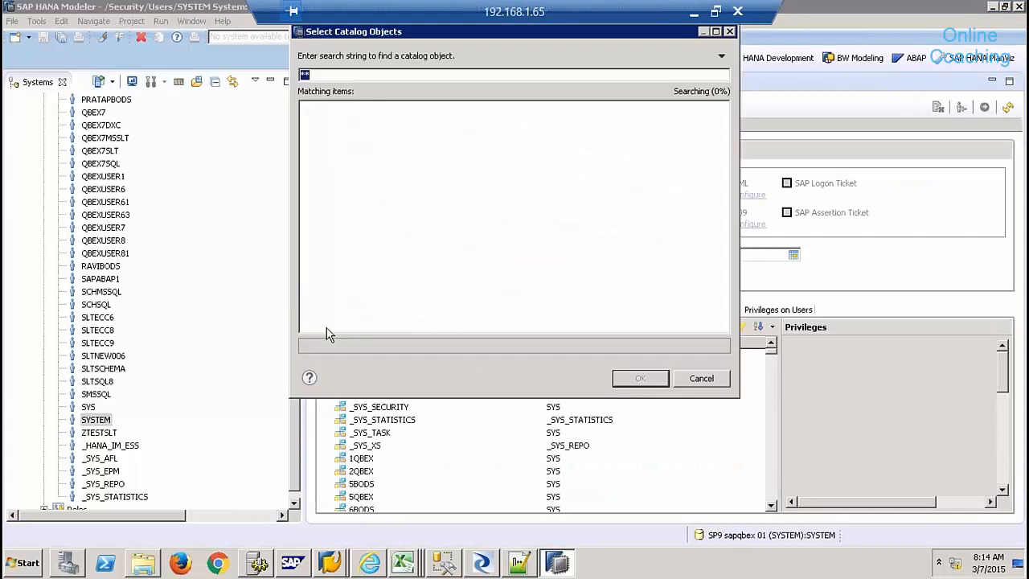
{"action": "type", "text": "SLTECC9"}
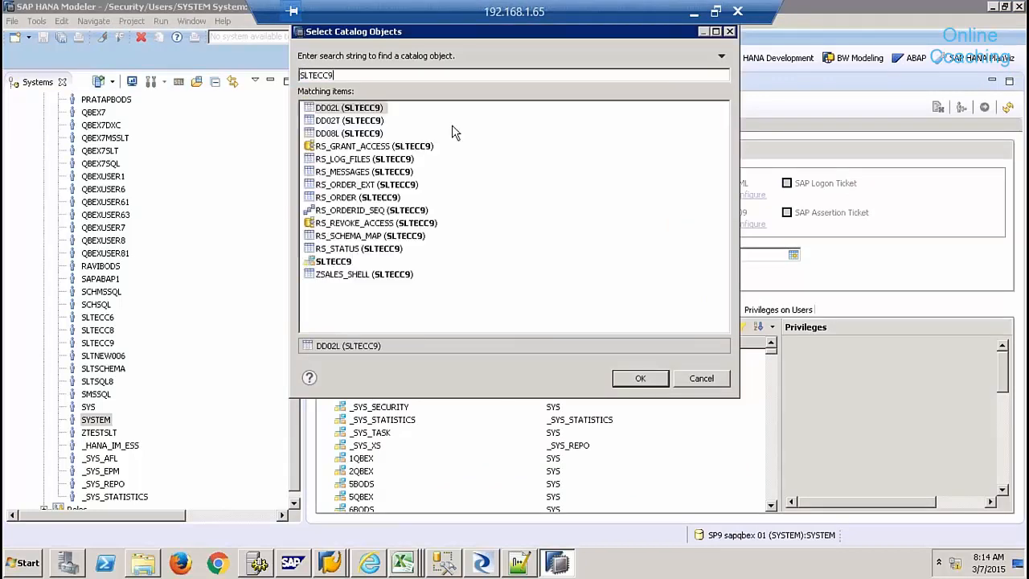
{"action": "left_click", "coordinate": [349, 262]}
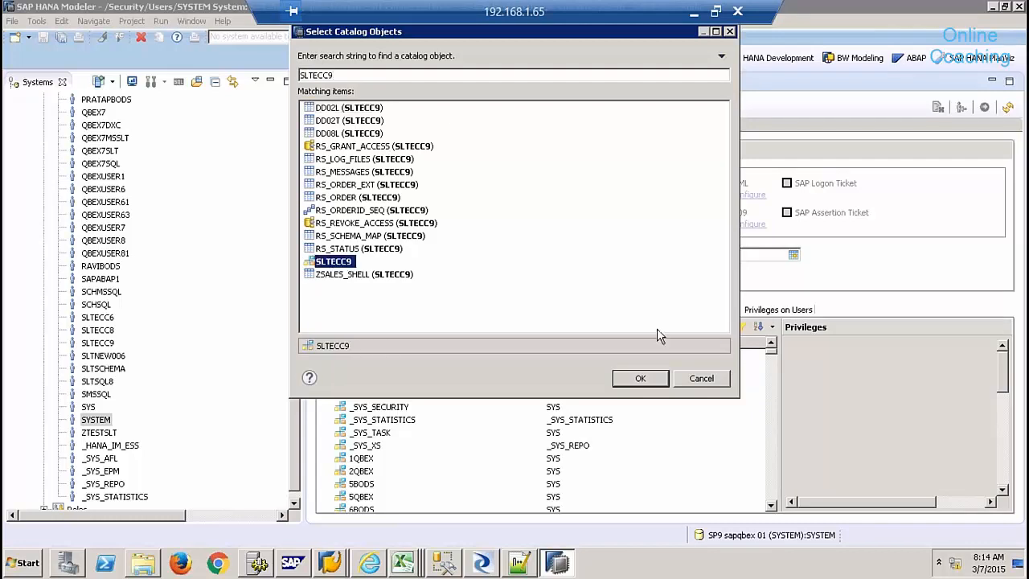
{"action": "left_click", "coordinate": [641, 378]}
- Tick every privilege on SLTECC9, from CREATE ANY through REFERENCES
{"action": "left_click", "coordinate": [797, 366]}
{"action": "left_click", "coordinate": [798, 382]}
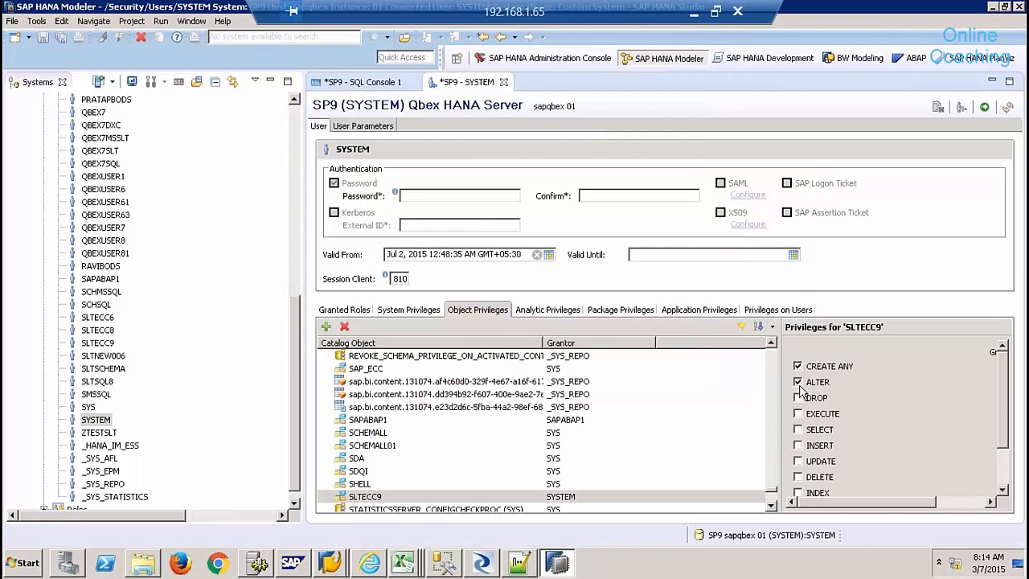
{"action": "left_click", "coordinate": [798, 397]}
{"action": "left_click", "coordinate": [799, 414]}
{"action": "left_click", "coordinate": [799, 430]}
{"action": "left_click", "coordinate": [799, 445]}
{"action": "left_click", "coordinate": [798, 461]}
{"action": "left_click", "coordinate": [798, 476]}
{"action": "left_click", "coordinate": [799, 492]}
{"action": "left_click", "coordinate": [1003, 478]}
{"action": "left_click", "coordinate": [797, 451]}
{"action": "left_click", "coordinate": [797, 466]}
{"action": "left_click", "coordinate": [797, 482]}
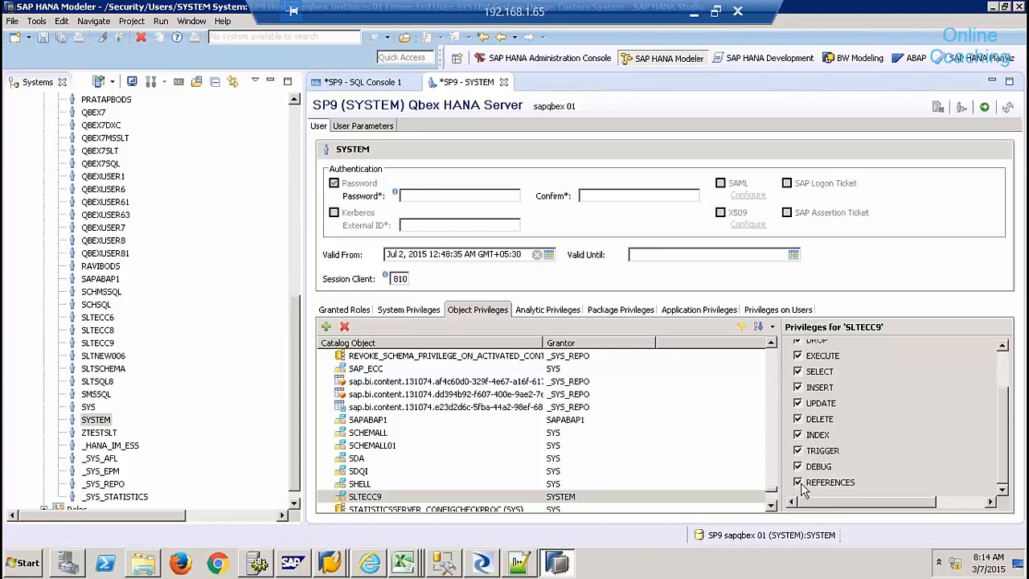
{"action": "left_click", "coordinate": [967, 500]}
{"action": "left_click", "coordinate": [1003, 367]}
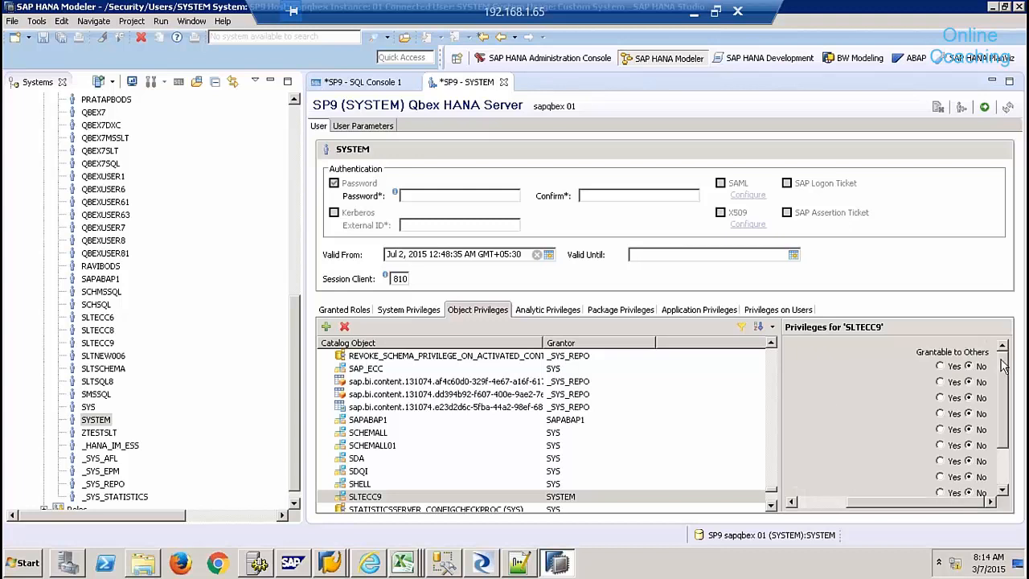
- Make all the SLTECC9 privileges grantable to others
{"action": "left_click", "coordinate": [940, 366]}
{"action": "left_click", "coordinate": [939, 382]}
{"action": "left_click", "coordinate": [939, 397]}
{"action": "left_click", "coordinate": [939, 413]}
{"action": "left_click", "coordinate": [940, 429]}
{"action": "left_click", "coordinate": [940, 444]}
{"action": "left_click", "coordinate": [940, 460]}
{"action": "left_click", "coordinate": [940, 477]}
{"action": "left_click", "coordinate": [940, 492]}
{"action": "left_click", "coordinate": [1001, 480]}
{"action": "left_click", "coordinate": [940, 466]}
{"action": "left_click", "coordinate": [940, 482]}
- Save the user, which fails because grantor equals grantee, then close the editor discarding changes
{"action": "left_click", "coordinate": [984, 106]}
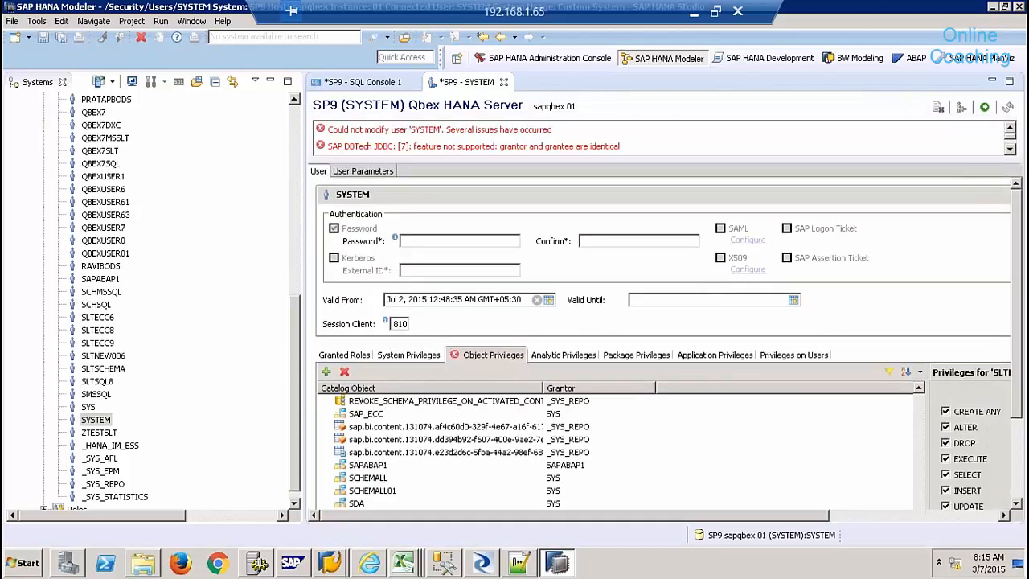
{"action": "left_click_drag", "start_coordinate": [444, 129], "coordinate": [320, 135]}
{"action": "left_click", "coordinate": [632, 152]}
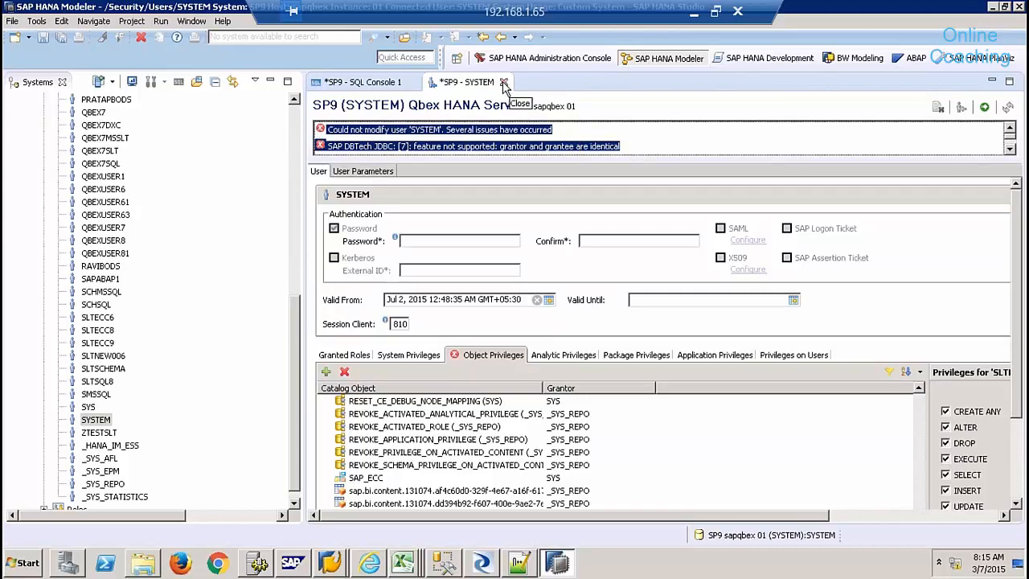
{"action": "left_click", "coordinate": [503, 82]}
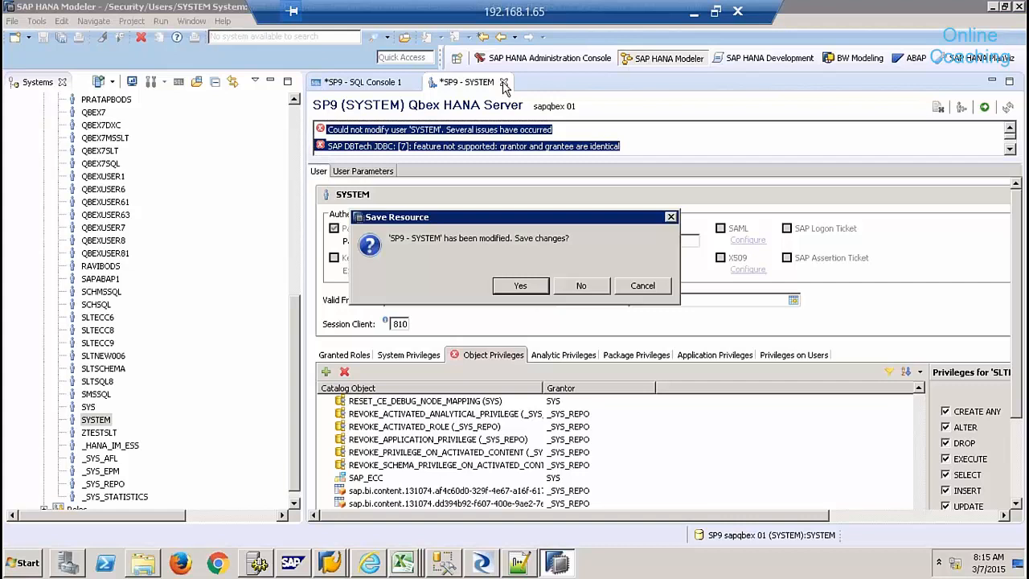
{"action": "left_click", "coordinate": [581, 286]}
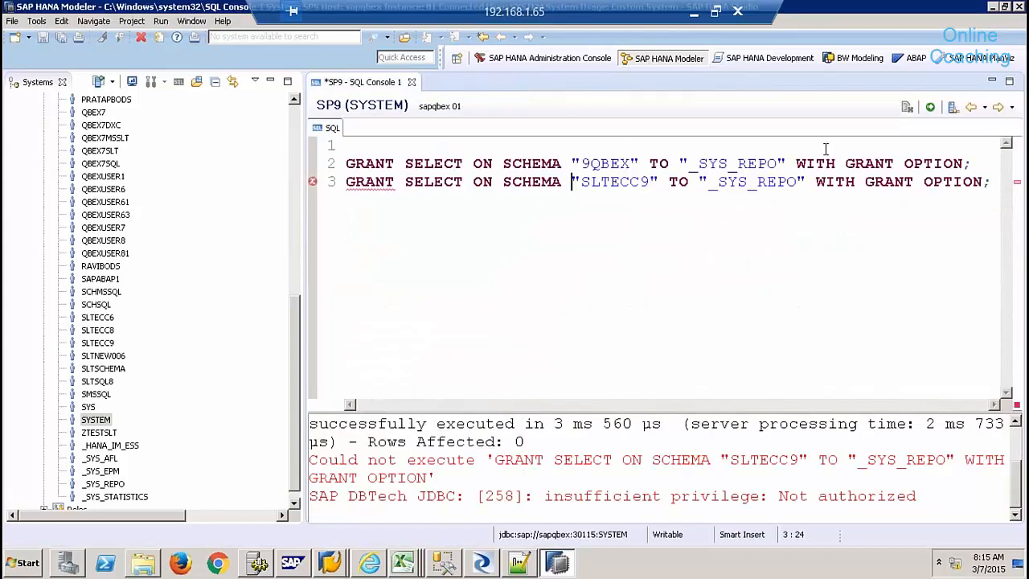
- Start a new SELECT * FROM query below the GRANT statements
{"action": "left_click", "coordinate": [987, 164]}
{"action": "key", "text": "Return"}
{"action": "key", "text": "Return"}
{"action": "key", "text": "Return"}
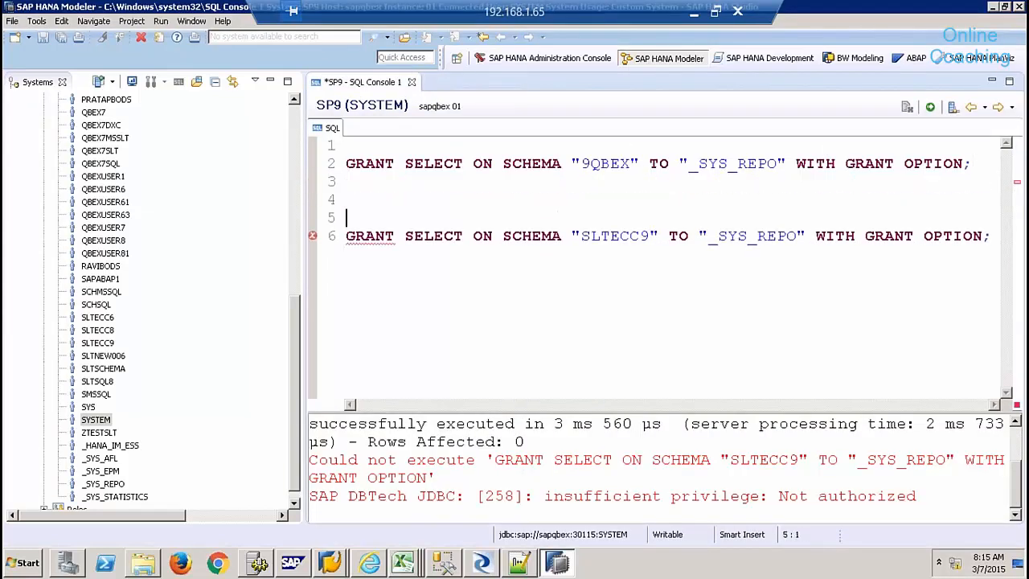
{"action": "type", "text": "SELECT "}
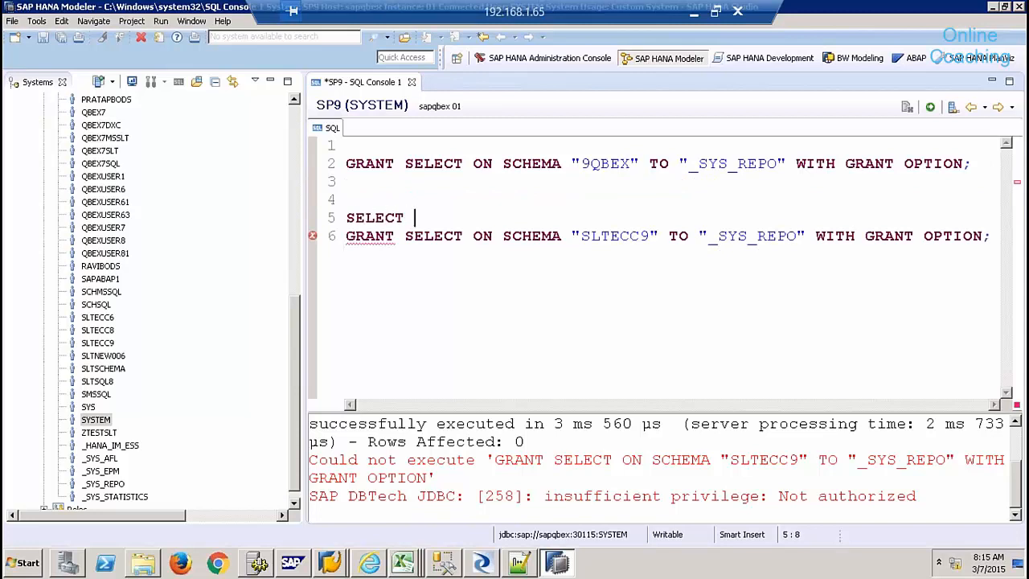
{"action": "type", "text": "* FROM"}
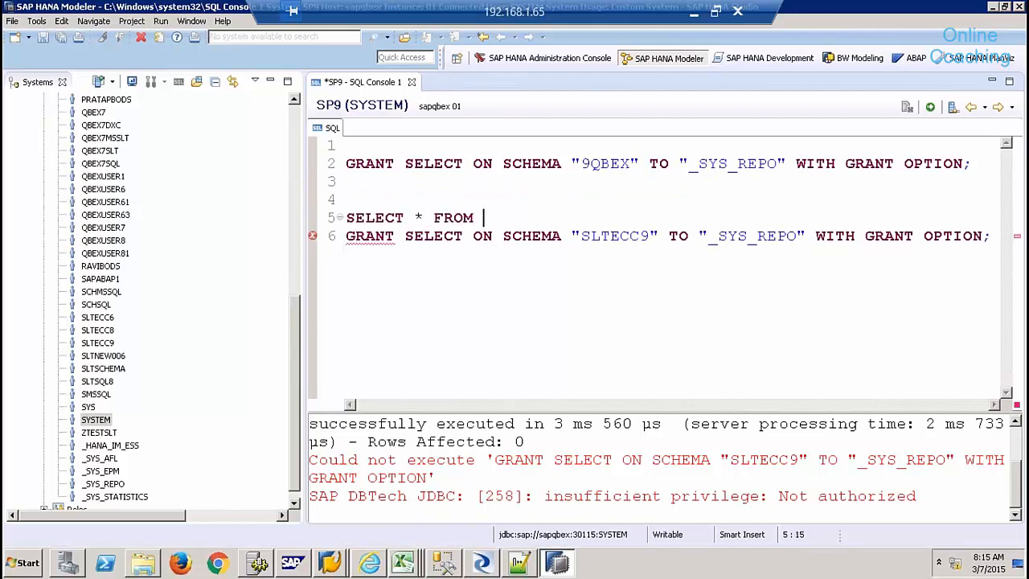
- Filter the catalog to schema SLTECC9 and drag its ZSALES_SHELL table into the query
{"action": "left_click", "coordinate": [294, 130]}
{"action": "left_click", "coordinate": [30, 189]}
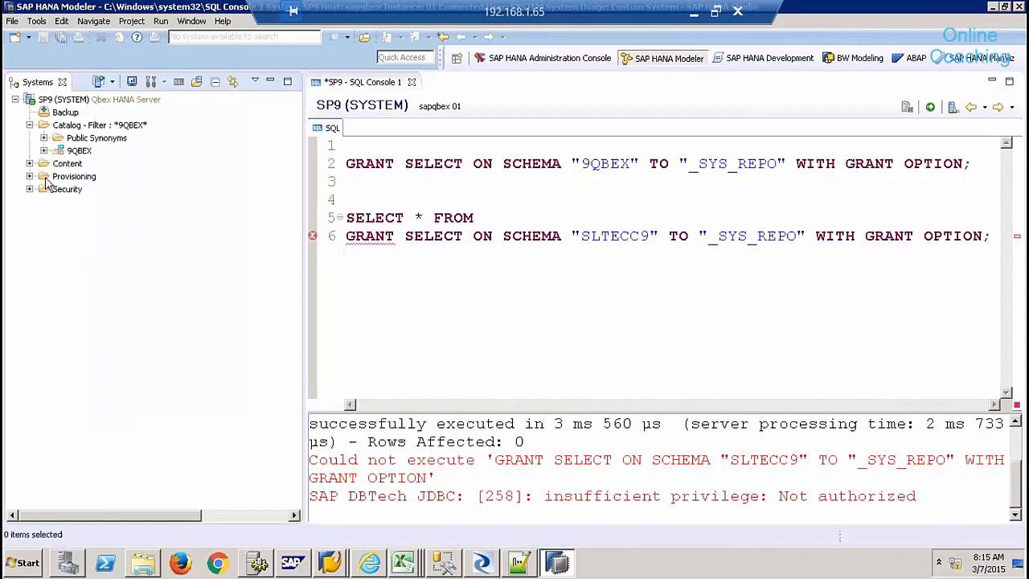
{"action": "right_click", "coordinate": [93, 125]}
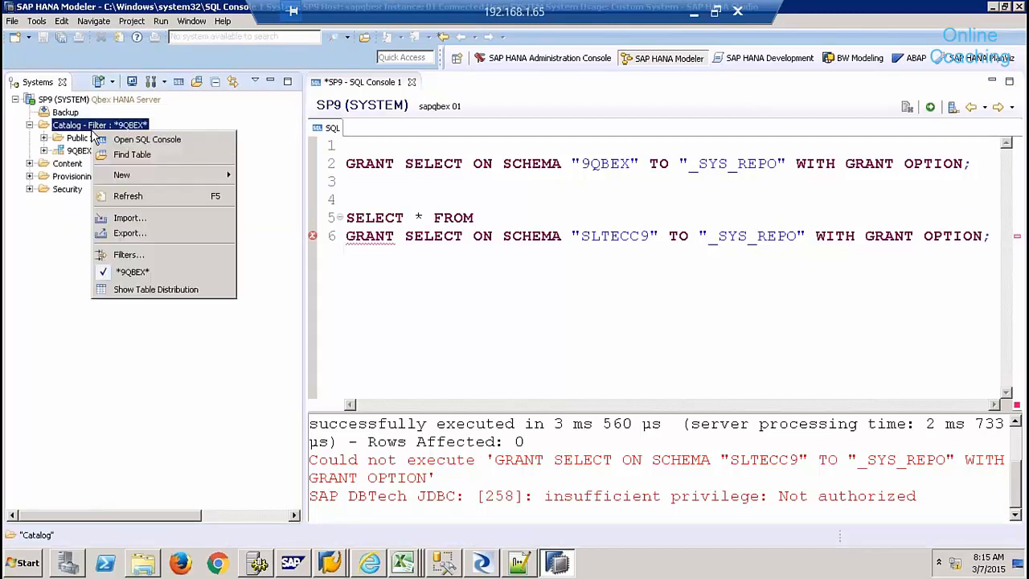
{"action": "left_click", "coordinate": [140, 255]}
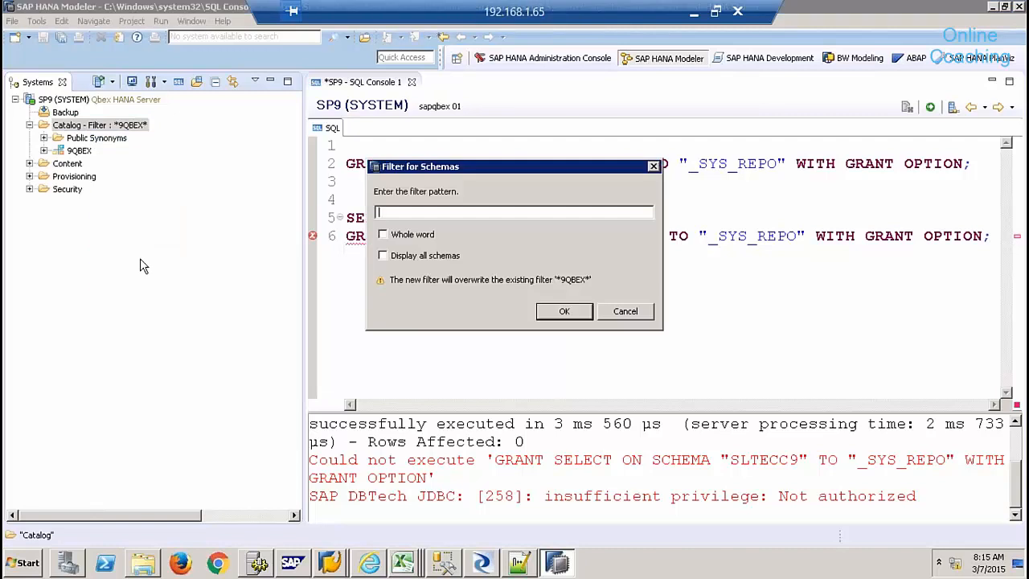
{"action": "type", "text": "SLTECC9"}
{"action": "key", "text": "Return"}
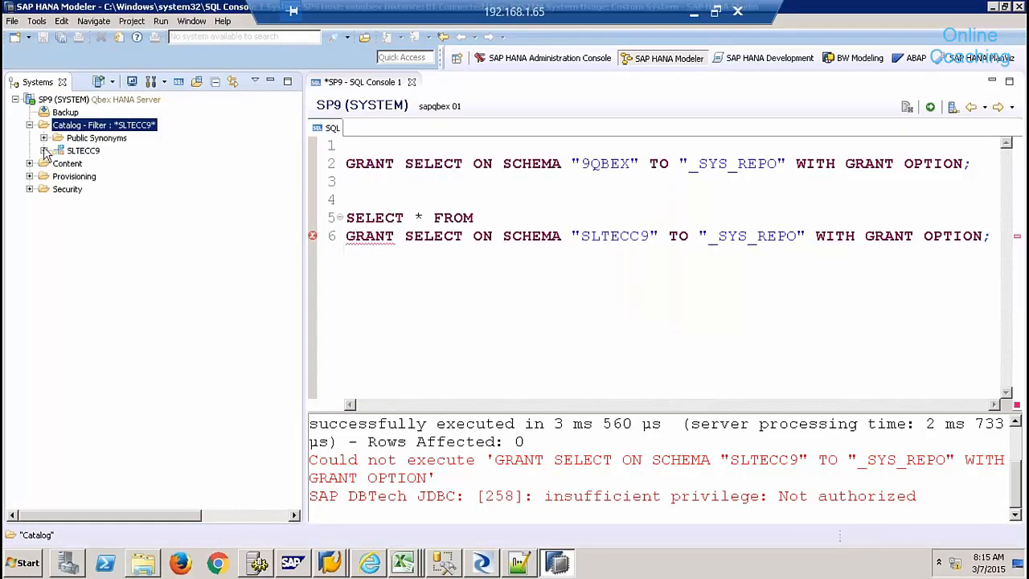
{"action": "left_click", "coordinate": [44, 151]}
{"action": "left_click", "coordinate": [58, 266]}
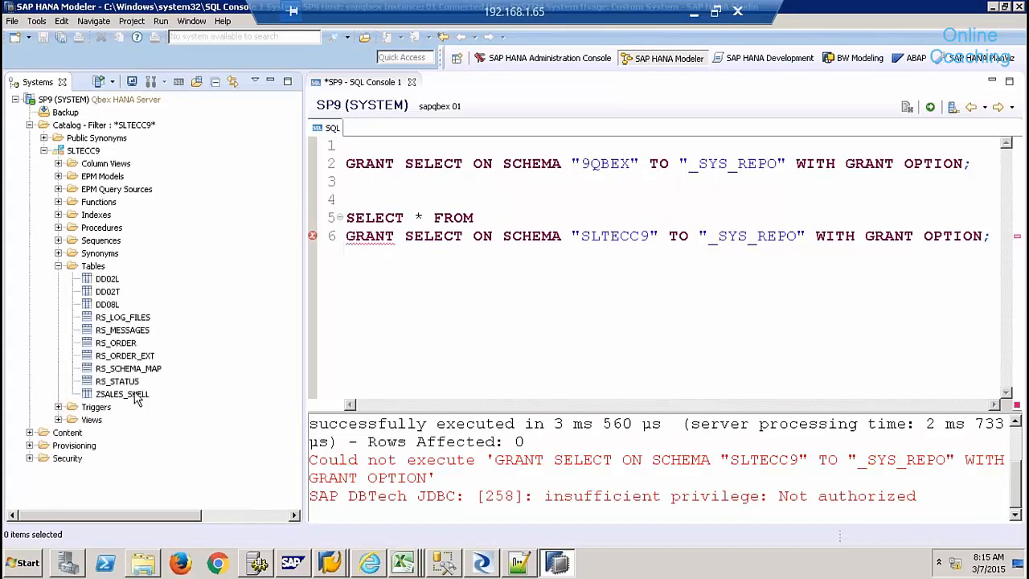
{"action": "left_click", "coordinate": [131, 393]}
{"action": "left_click_drag", "start_coordinate": [266, 347], "coordinate": [483, 219]}
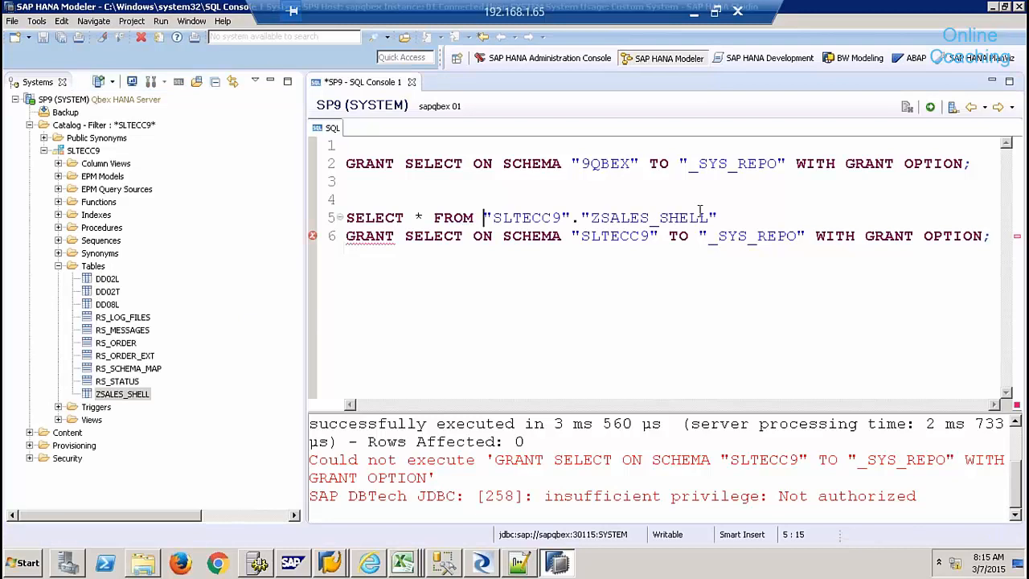
- Wrap the query as CREATE COLUMN TABLE "9QBEX"."ZSALES_SHELL" AS ( ... )
{"action": "left_click", "coordinate": [757, 215]}
{"action": "key", "text": "Return"}
{"action": "key", "text": "Return"}
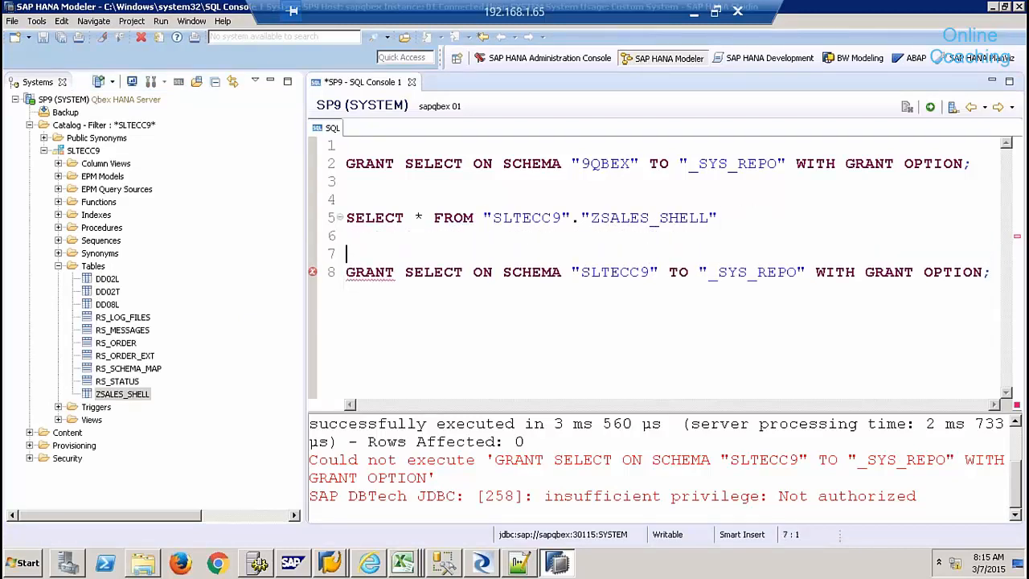
{"action": "left_click", "coordinate": [466, 197]}
{"action": "key", "text": "Return"}
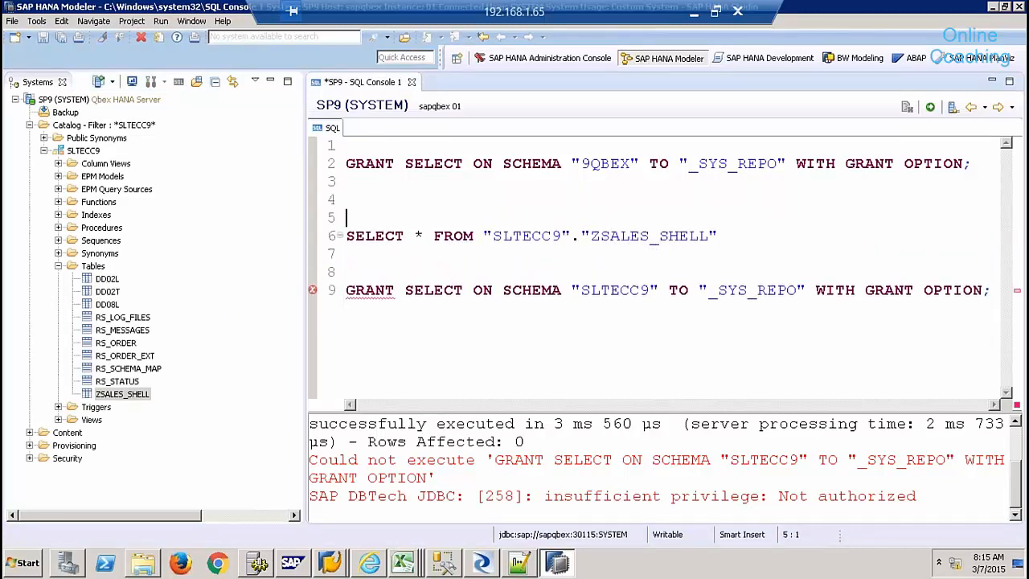
{"action": "type", "text": "CREATE CO"}
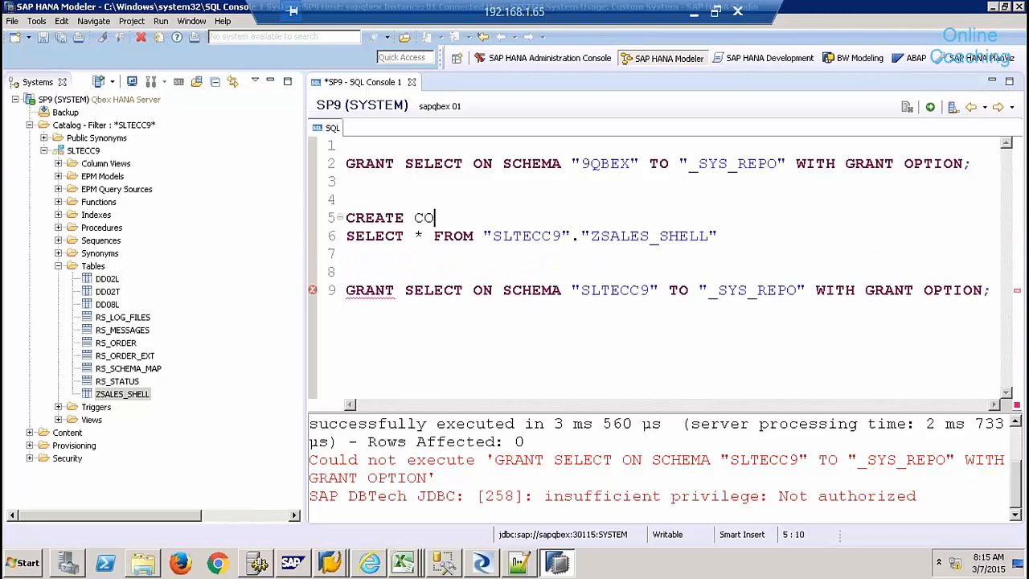
{"action": "type", "text": "LUMN TABLE "}
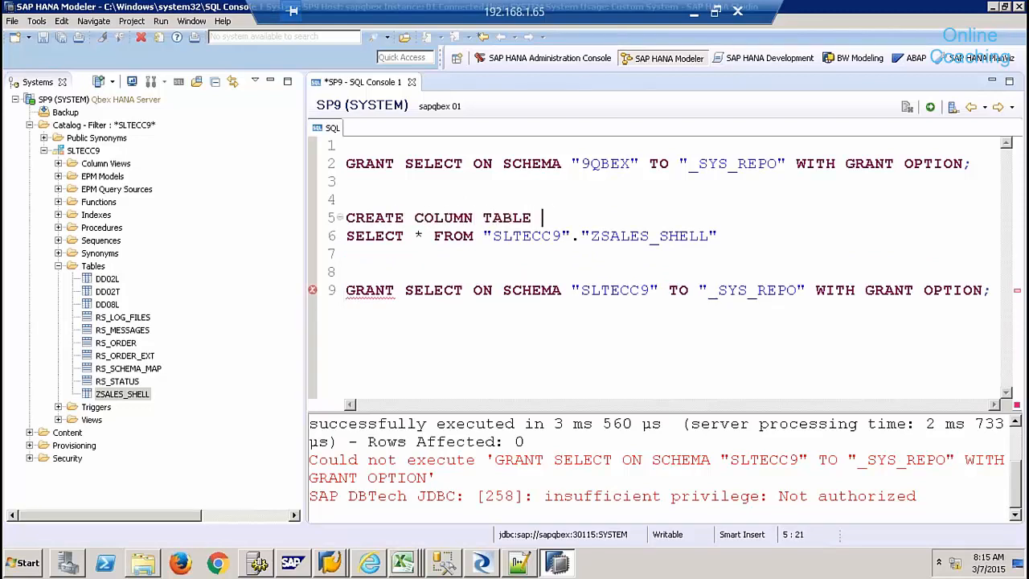
{"action": "type", "text": "\"9QBEX"}
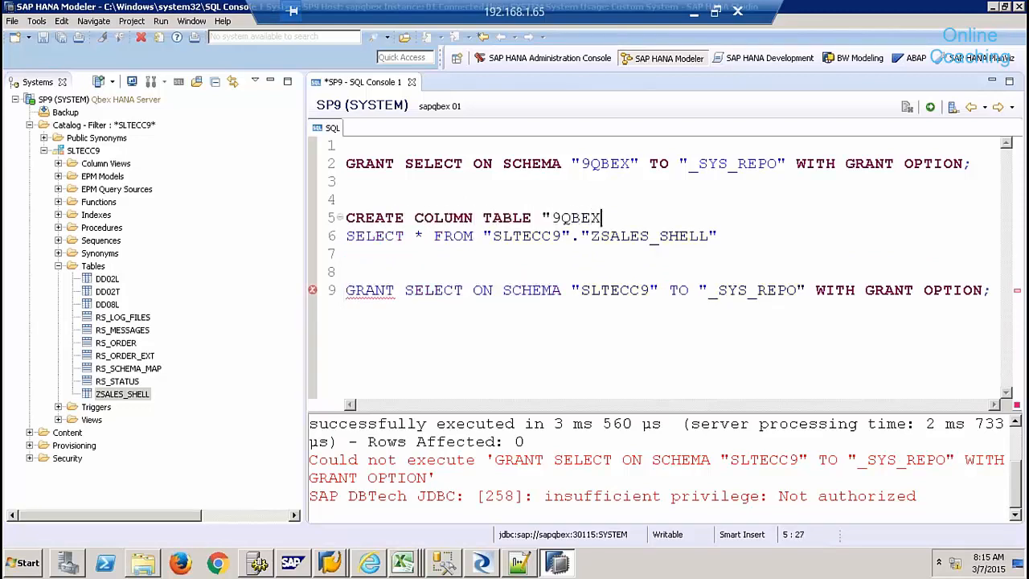
{"action": "type", "text": "\".\"ZSALES_SHELL\""}
{"action": "key", "text": "Return"}
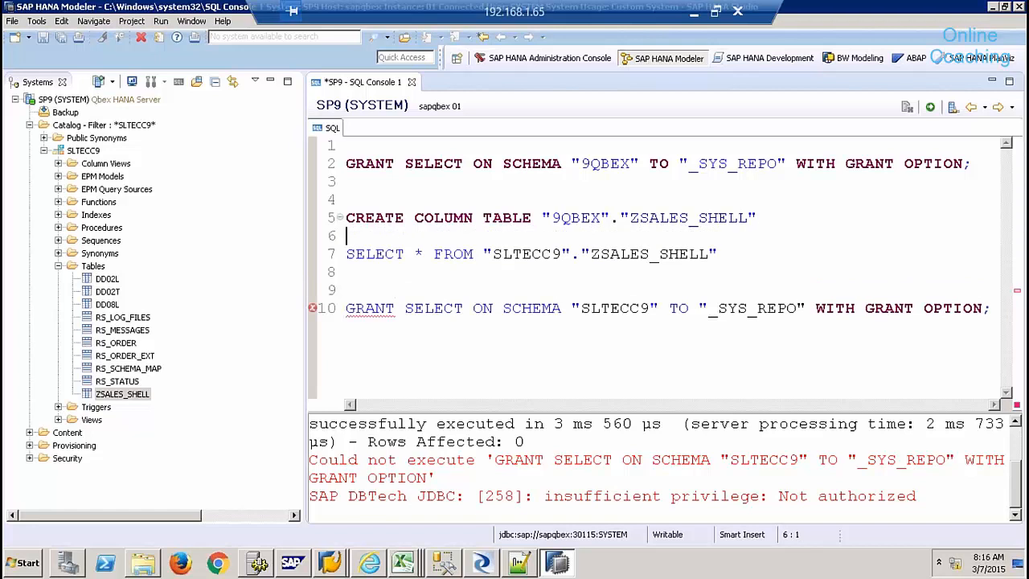
{"action": "type", "text": "A"}
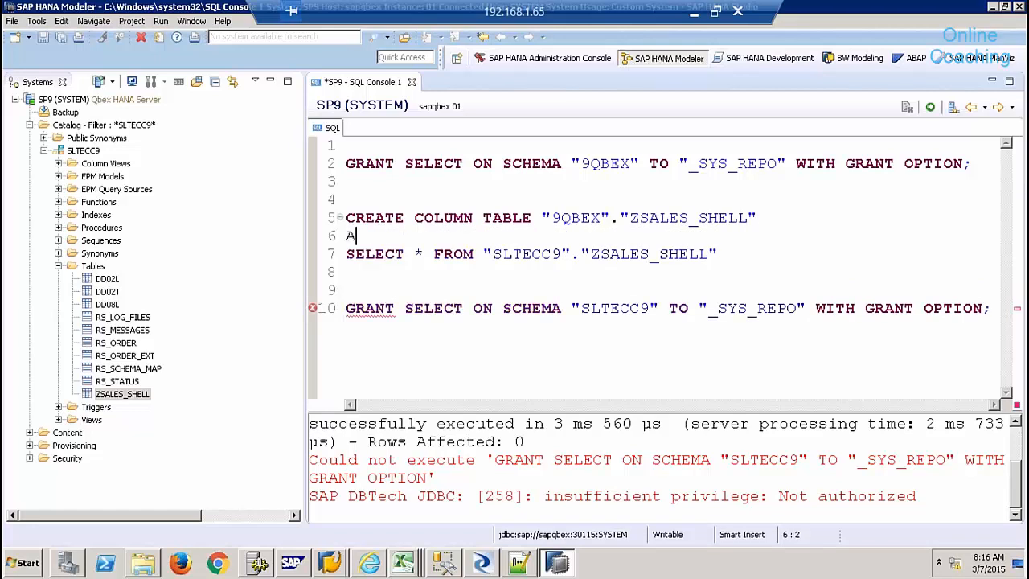
{"action": "type", "text": "S"}
{"action": "key", "text": "Return"}
{"action": "type", "text": "("}
{"action": "left_click", "coordinate": [362, 293]}
{"action": "type", "text": ")"}
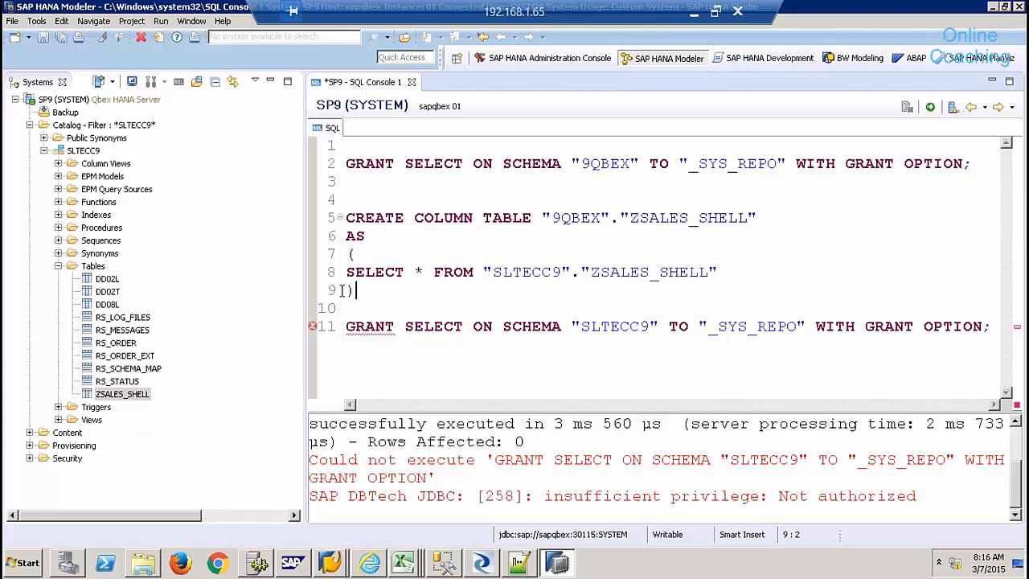
- Run the CREATE COLUMN TABLE statement, creating the table with 49 rows
{"action": "left_click_drag", "start_coordinate": [356, 291], "coordinate": [345, 218]}
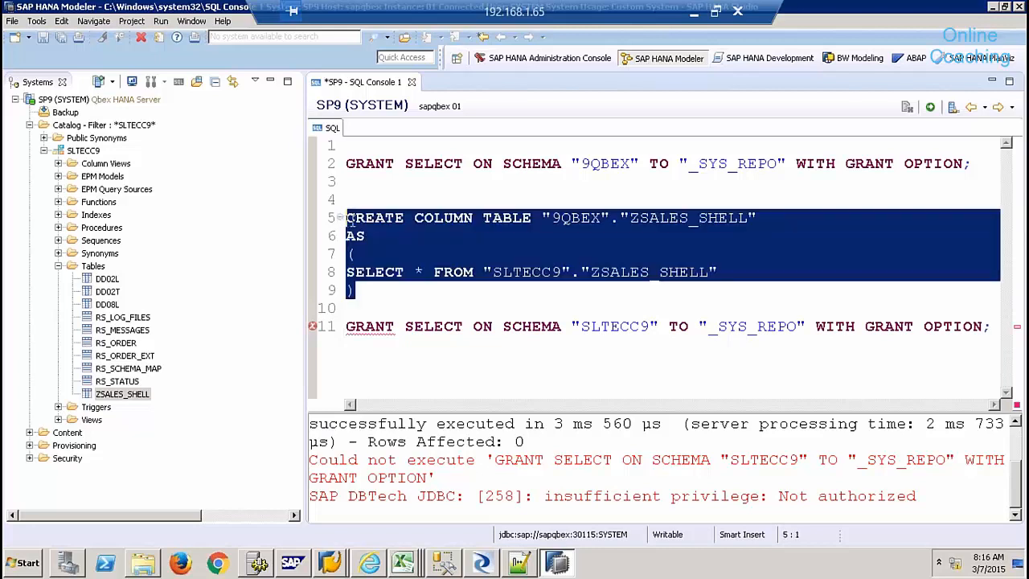
{"action": "left_click", "coordinate": [930, 108]}
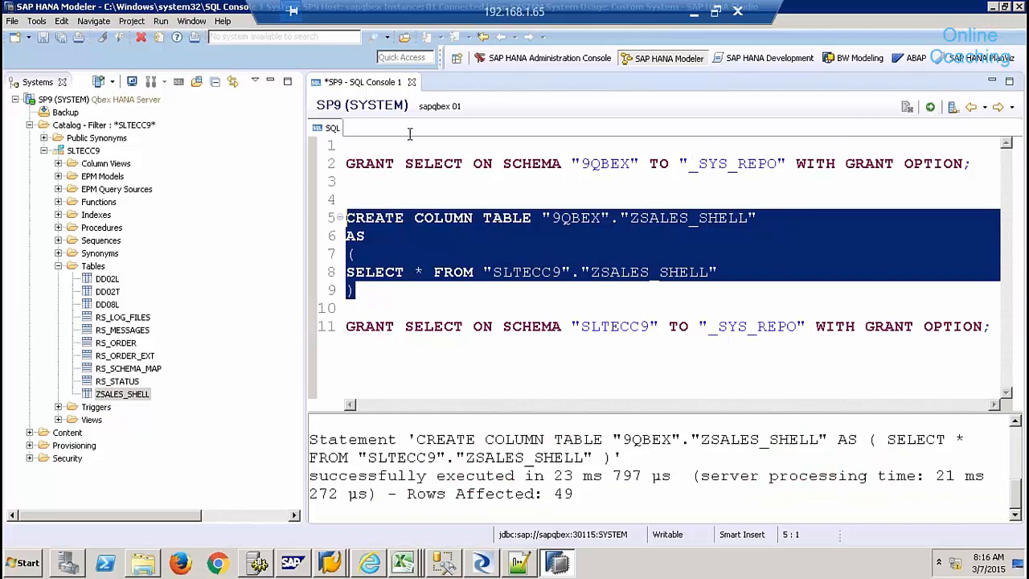
{"action": "left_click", "coordinate": [411, 81]}
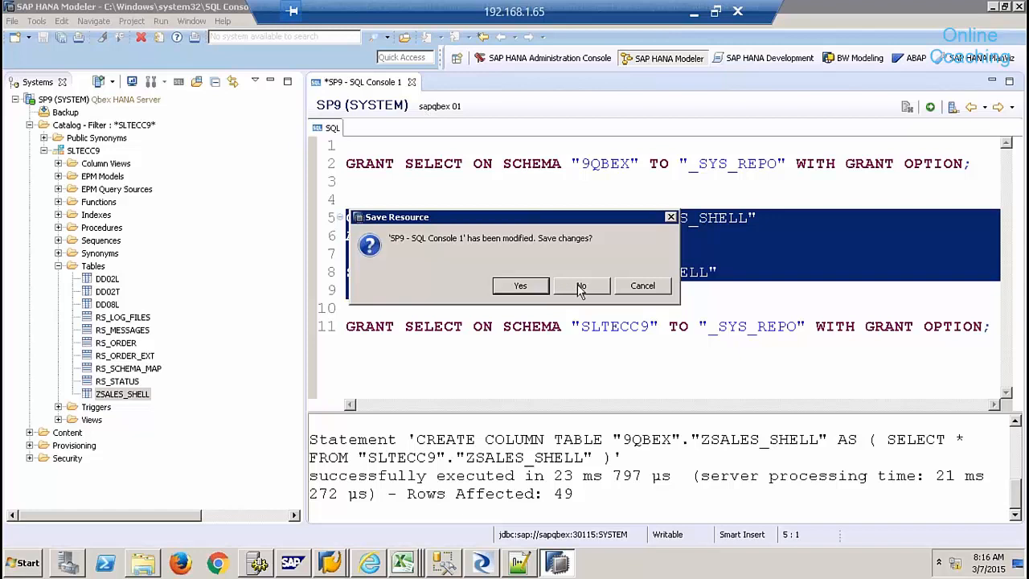
- Discard the console script and reset the catalog schema filter to 9QBEX
{"action": "left_click", "coordinate": [580, 286]}
{"action": "left_click", "coordinate": [67, 127]}
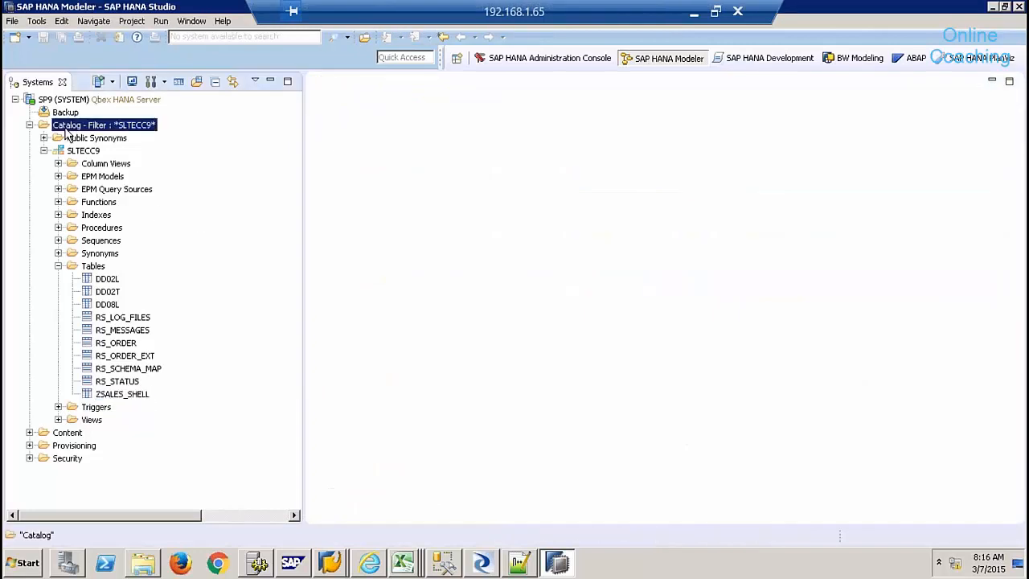
{"action": "right_click", "coordinate": [67, 131]}
{"action": "left_click", "coordinate": [115, 250]}
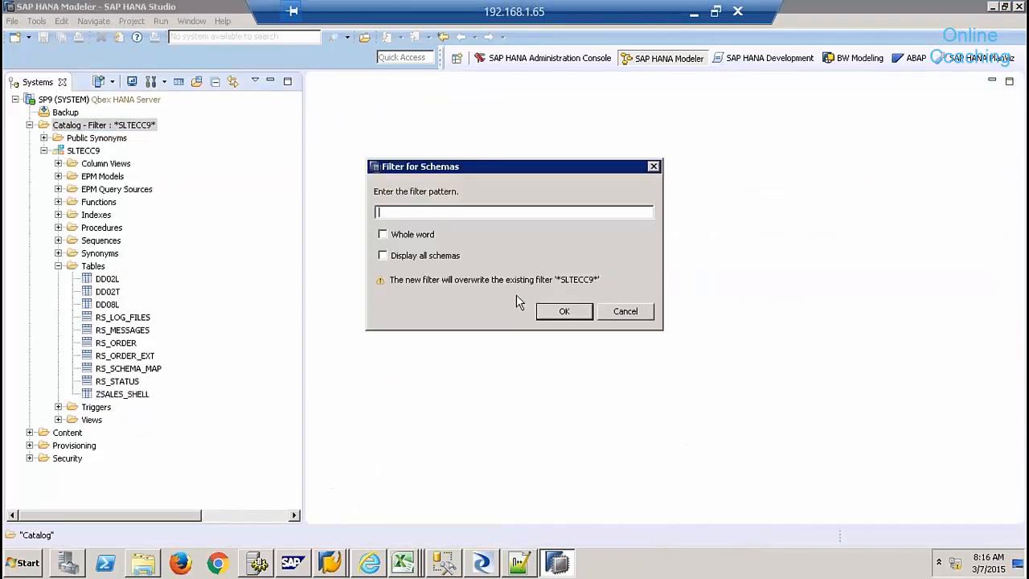
{"action": "type", "text": "9QBVE"}
{"action": "key", "text": "BackSpace"}
{"action": "key", "text": "BackSpace"}
{"action": "type", "text": "EX"}
{"action": "left_click", "coordinate": [564, 311]}
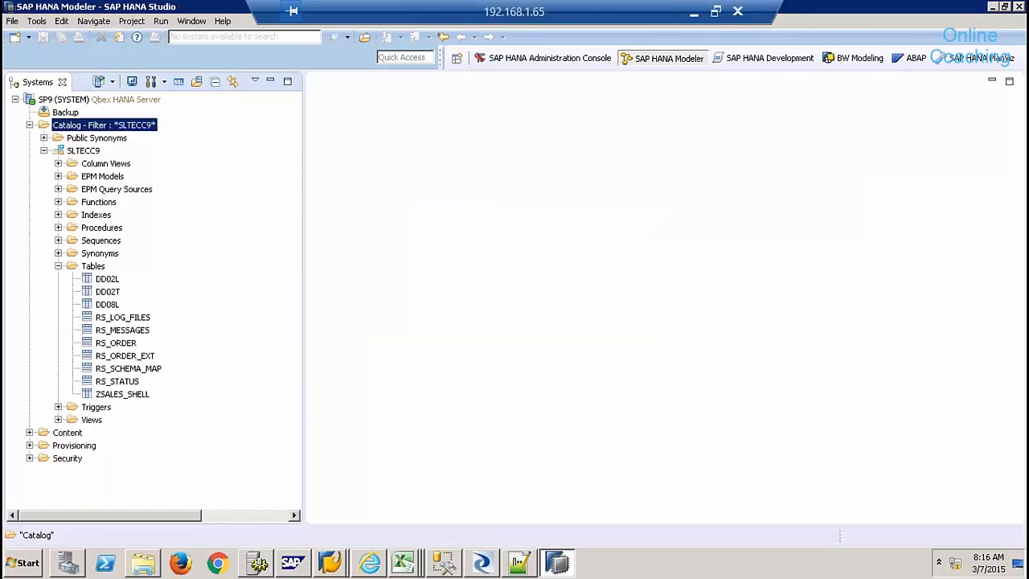
- Preview the copied 9QBEX ZSALES_SHELL table's 49 rows, then close the preview
{"action": "left_click", "coordinate": [44, 150]}
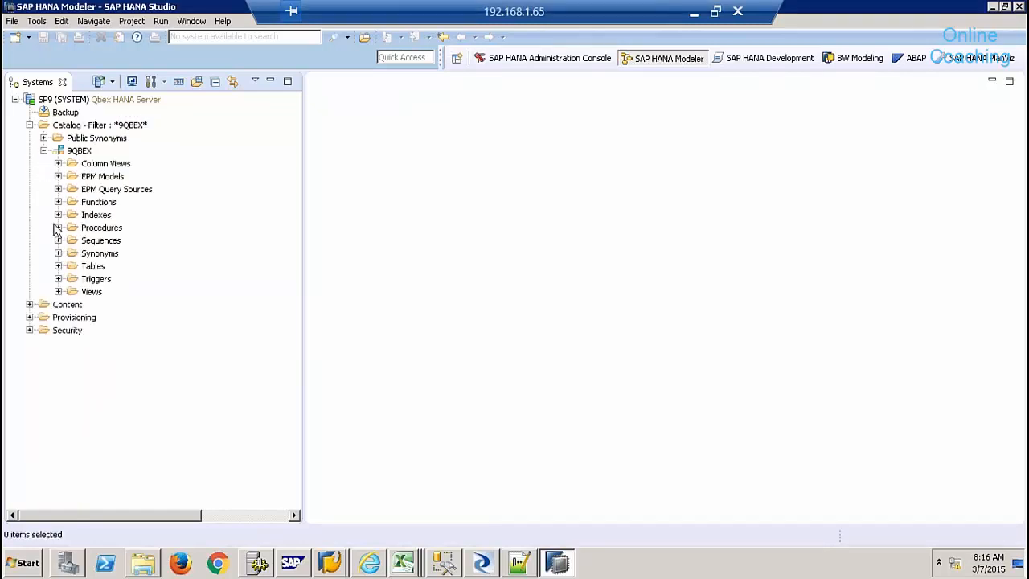
{"action": "left_click", "coordinate": [58, 266]}
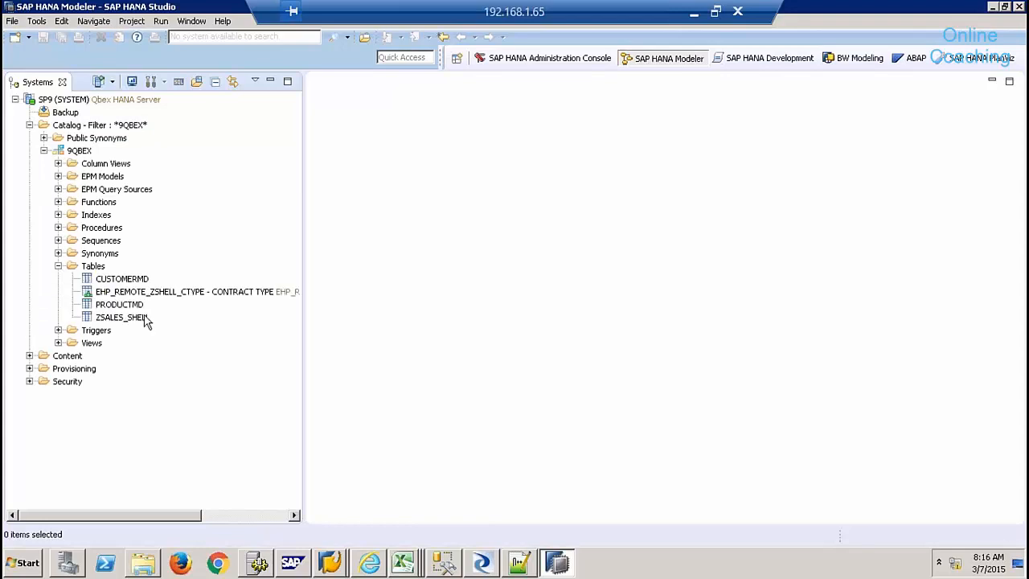
{"action": "left_click", "coordinate": [140, 320]}
{"action": "right_click", "coordinate": [141, 320]}
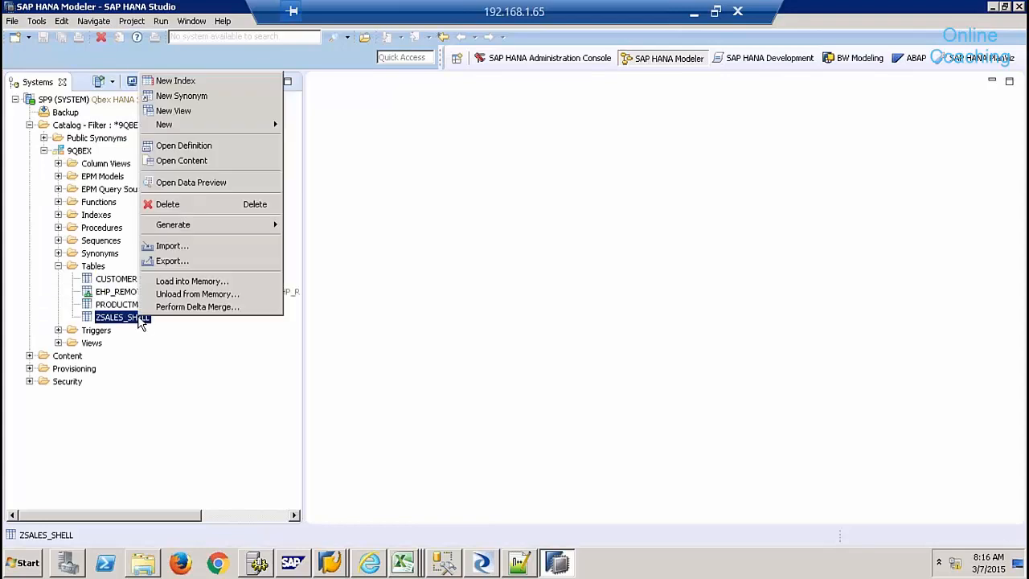
{"action": "left_click", "coordinate": [214, 179]}
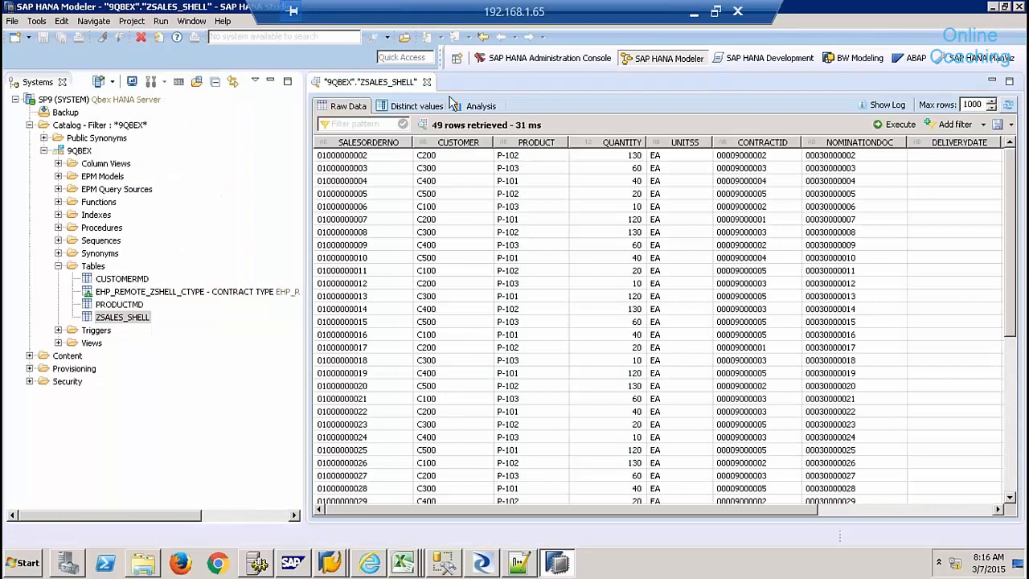
{"action": "left_click", "coordinate": [426, 82]}
- Add a package 9QBEX under Content, with description 9QBEX
{"action": "left_click", "coordinate": [44, 150]}
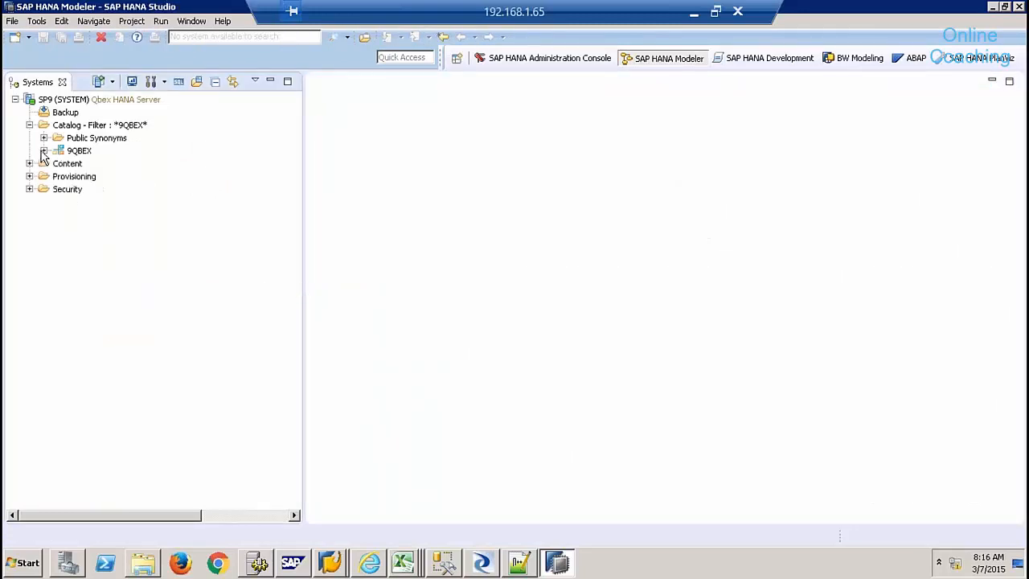
{"action": "left_click", "coordinate": [67, 166]}
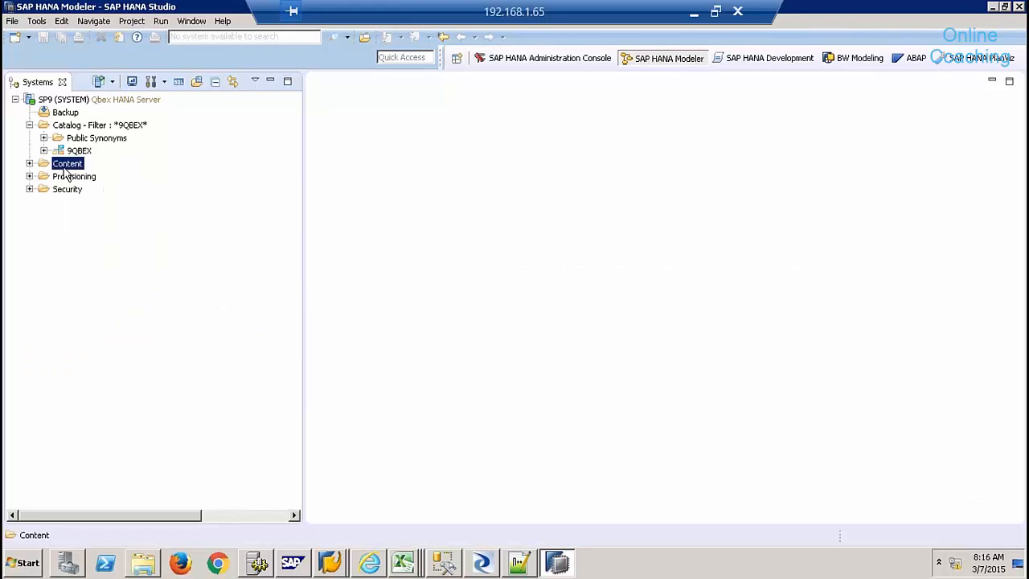
{"action": "right_click", "coordinate": [65, 170]}
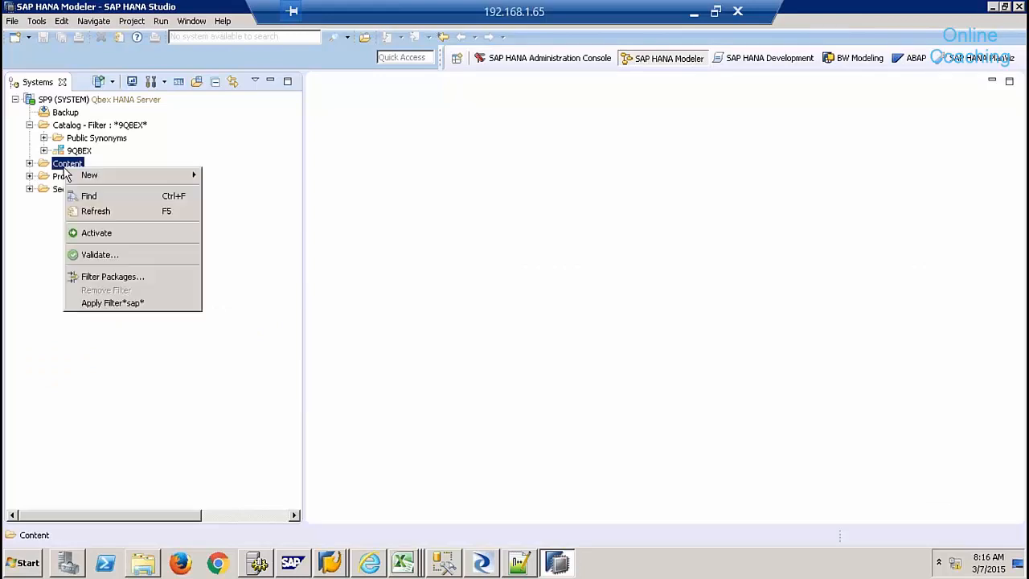
{"action": "mouse_move", "coordinate": [113, 181]}
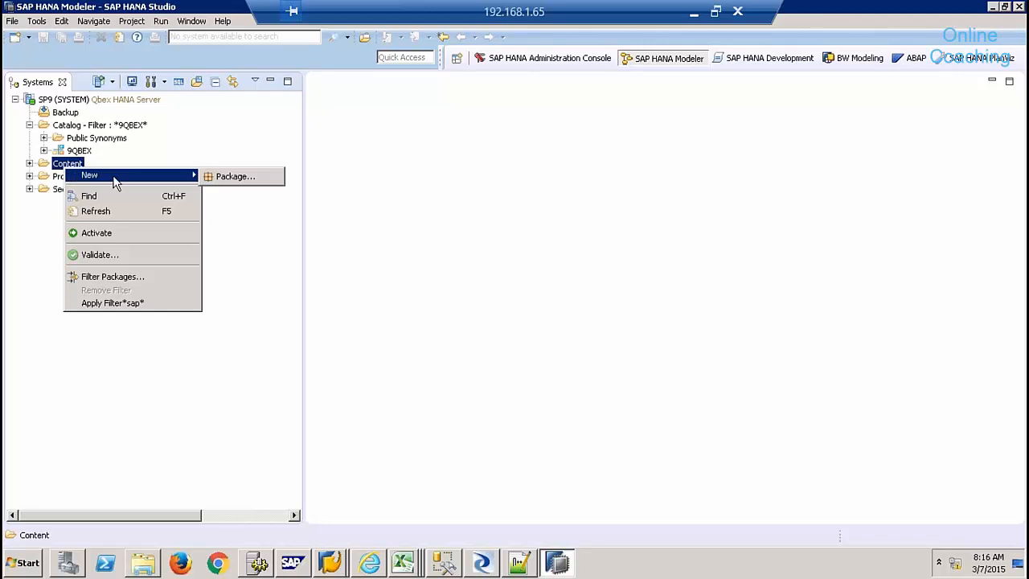
{"action": "left_click", "coordinate": [236, 175]}
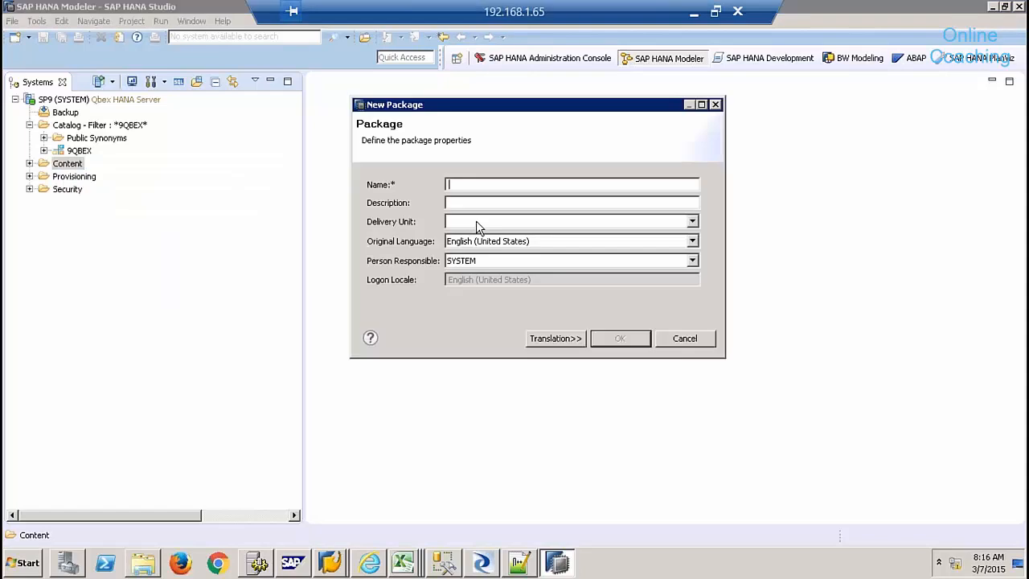
{"action": "type", "text": "9QBEX"}
{"action": "key", "text": "Tab"}
{"action": "left_click", "coordinate": [615, 343]}
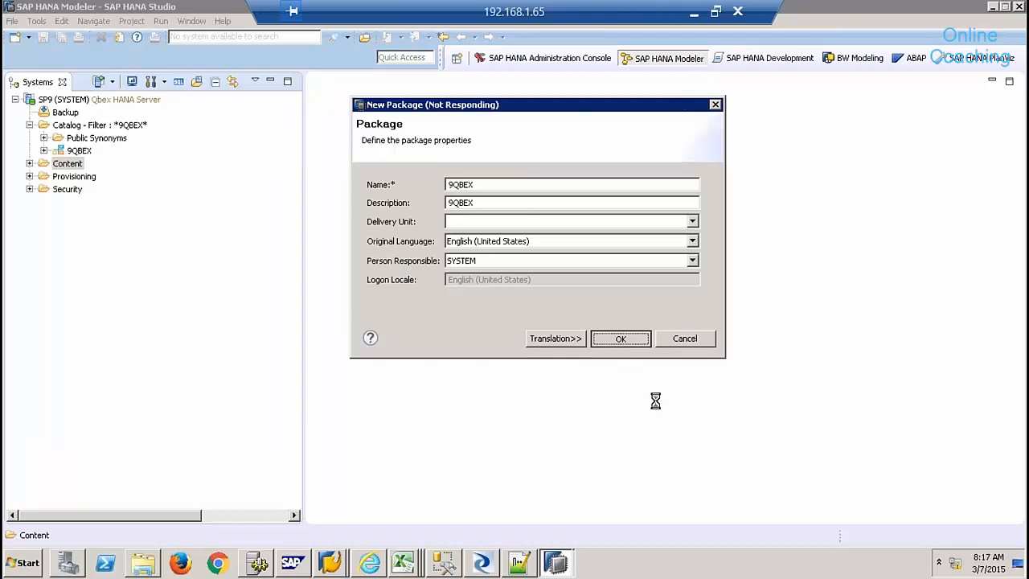
- Filter Content packages to 9QBEX, expand Content, collapse Catalog, and select the 9QBEX package
{"action": "right_click", "coordinate": [70, 166]}
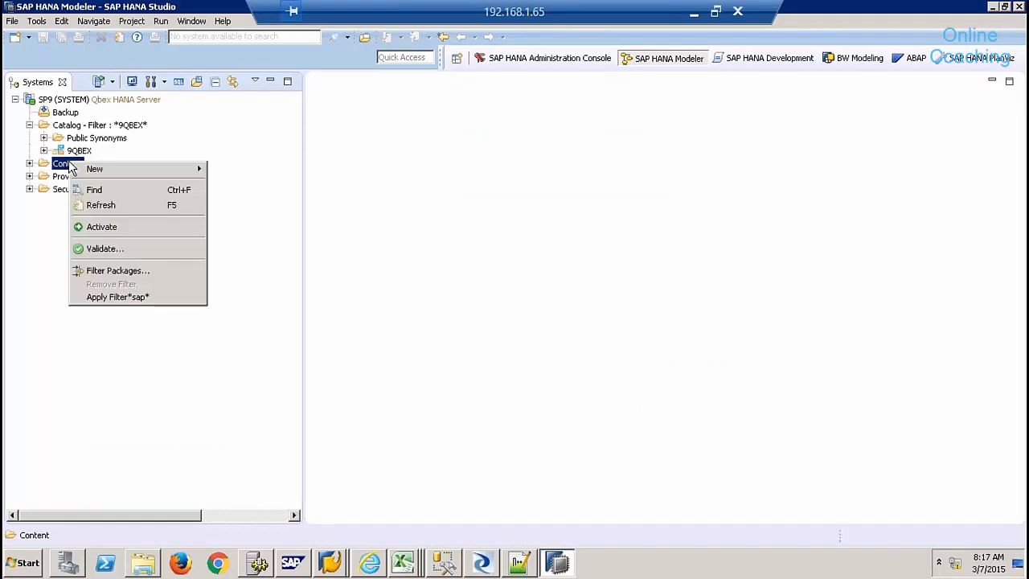
{"action": "left_click", "coordinate": [118, 271]}
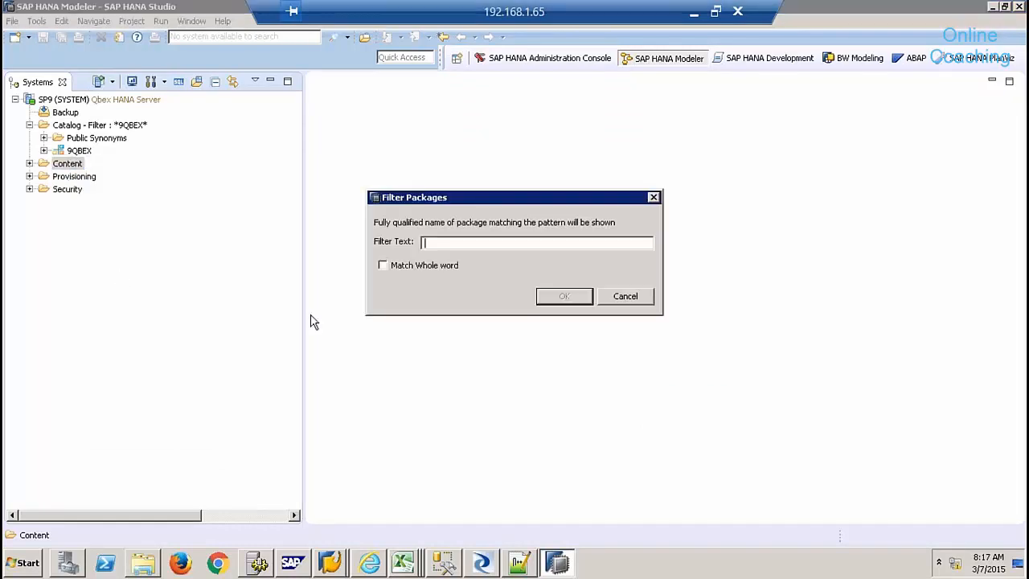
{"action": "type", "text": "9QBEX"}
{"action": "key", "text": "Return"}
{"action": "left_click", "coordinate": [29, 163]}
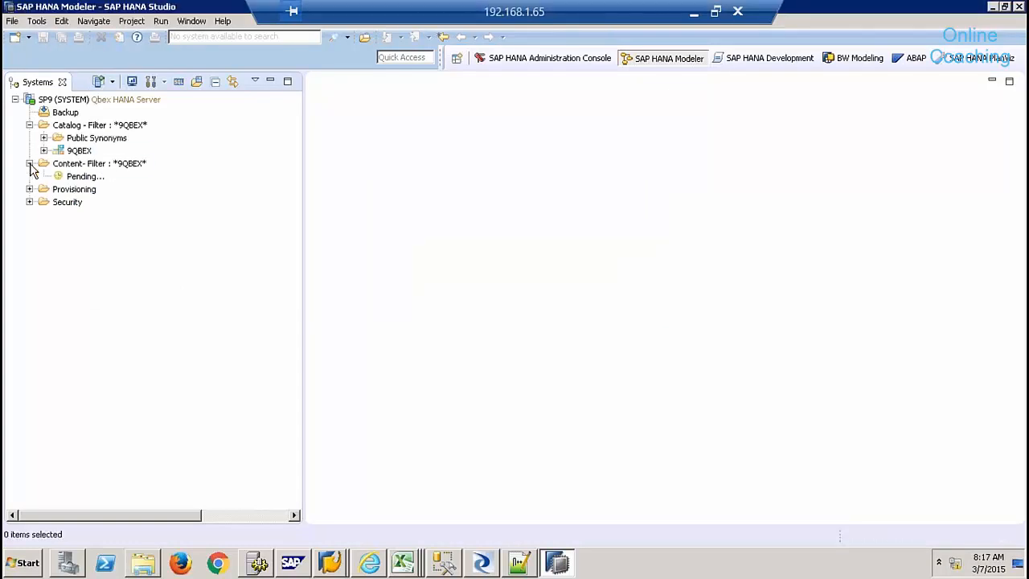
{"action": "left_click", "coordinate": [29, 125]}
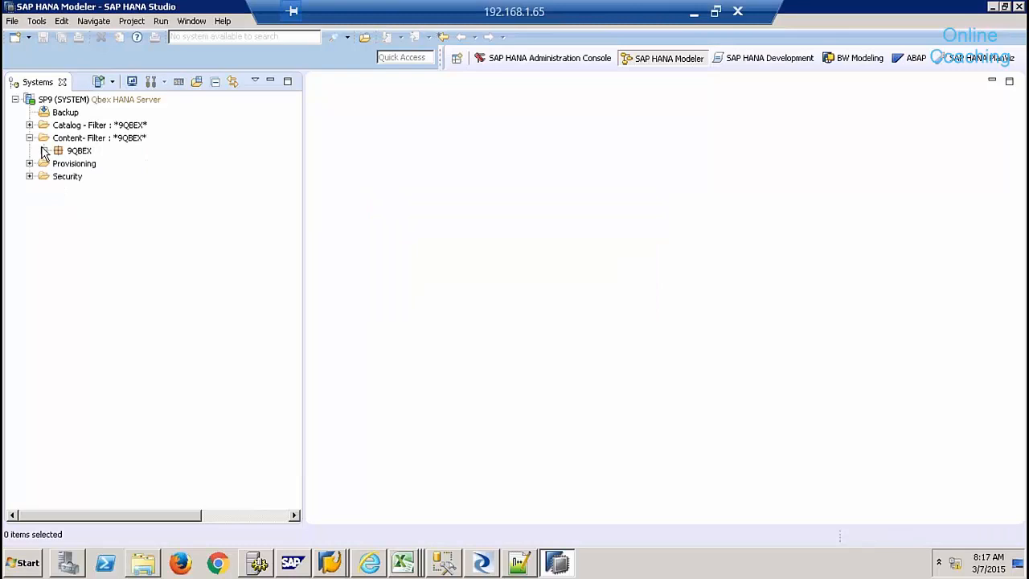
{"action": "left_click", "coordinate": [69, 153]}
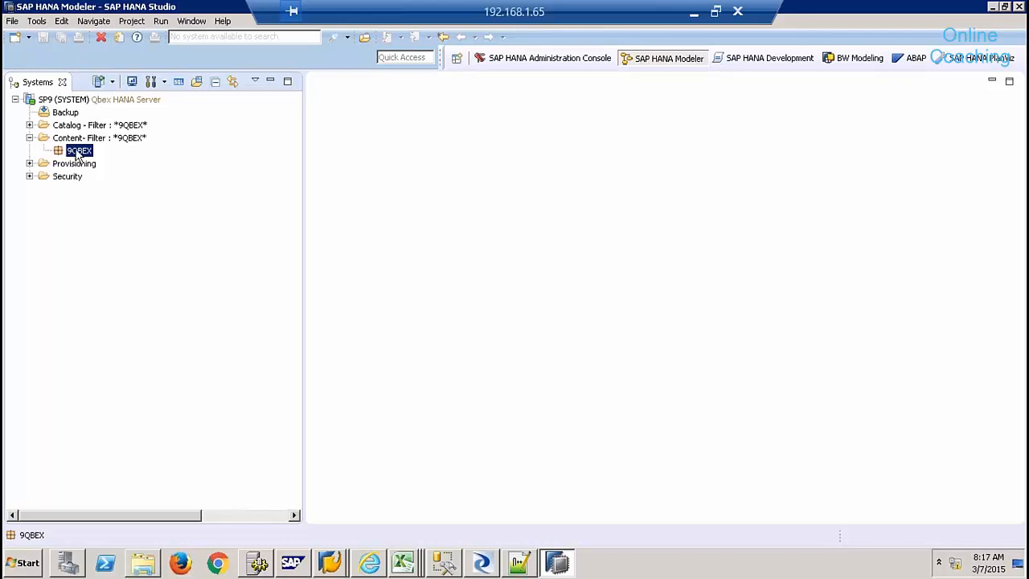
- Create graphical calculation view SALES_REPORTING in package 9QBEX, with its label taken from the name
{"action": "right_click", "coordinate": [78, 152]}
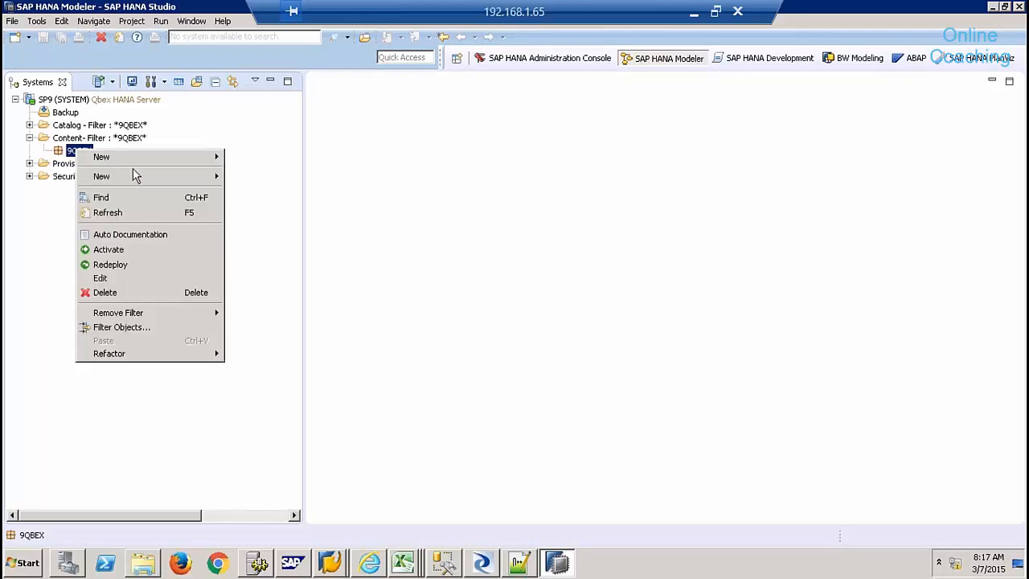
{"action": "mouse_move", "coordinate": [147, 181]}
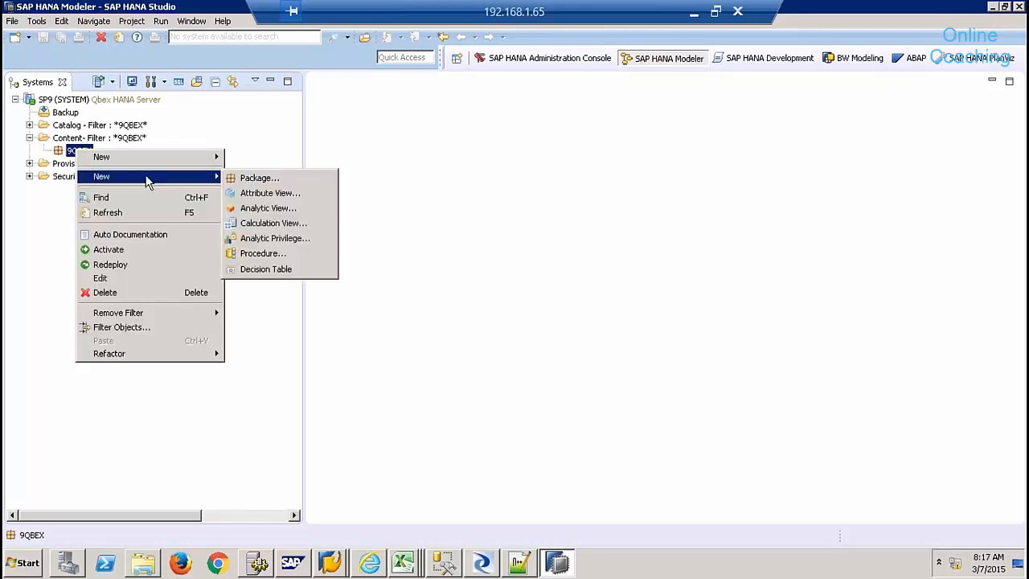
{"action": "left_click", "coordinate": [282, 226]}
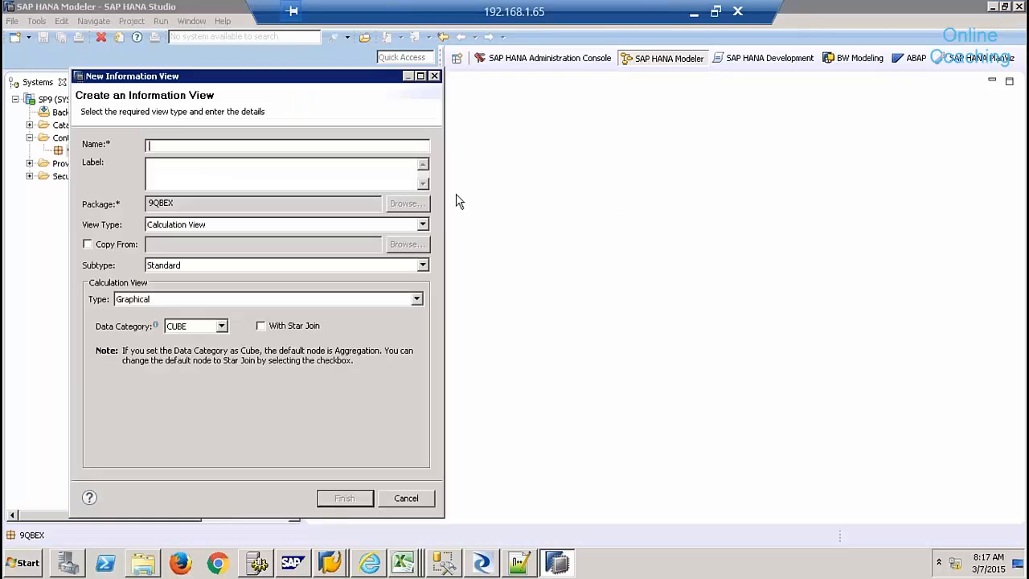
{"action": "type", "text": "SALES_REPORTING"}
{"action": "left_click", "coordinate": [296, 160]}
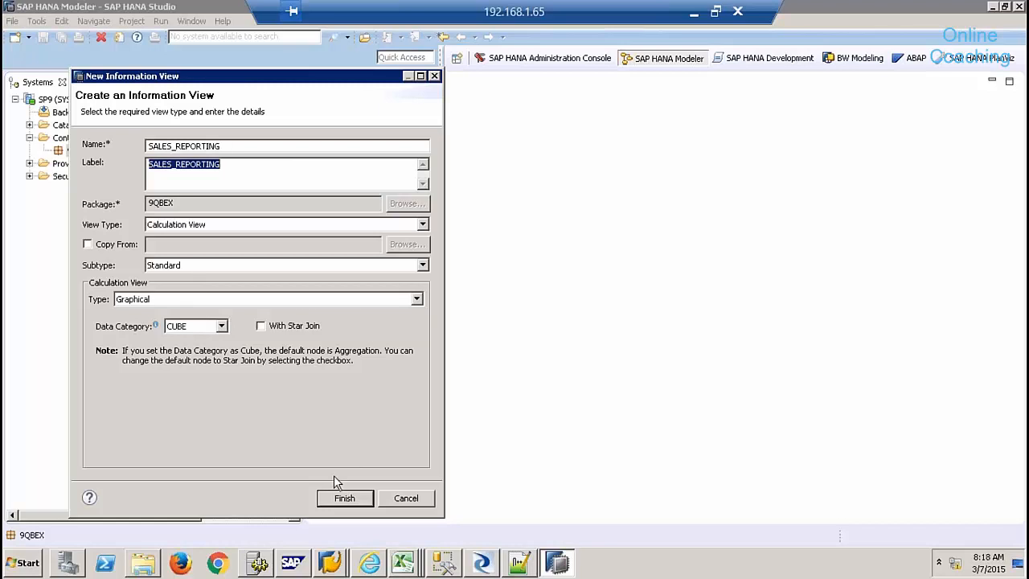
{"action": "left_click", "coordinate": [215, 299]}
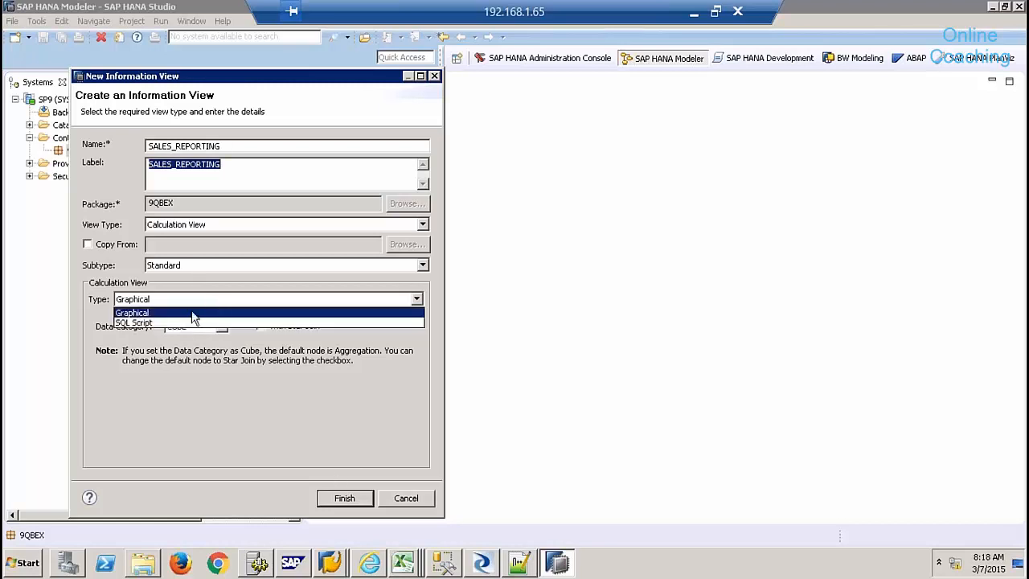
{"action": "left_click", "coordinate": [185, 313]}
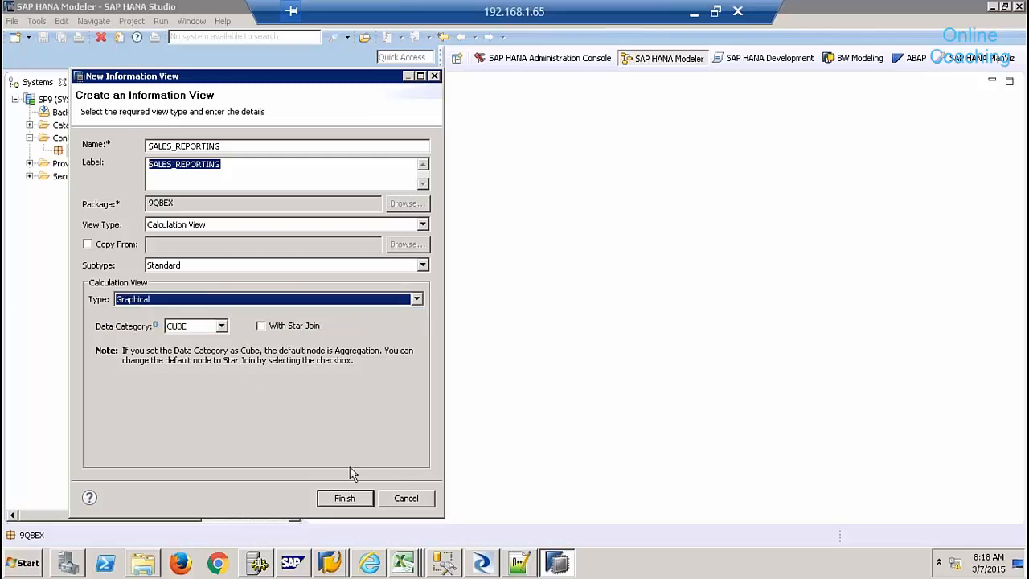
{"action": "left_click", "coordinate": [346, 497]}
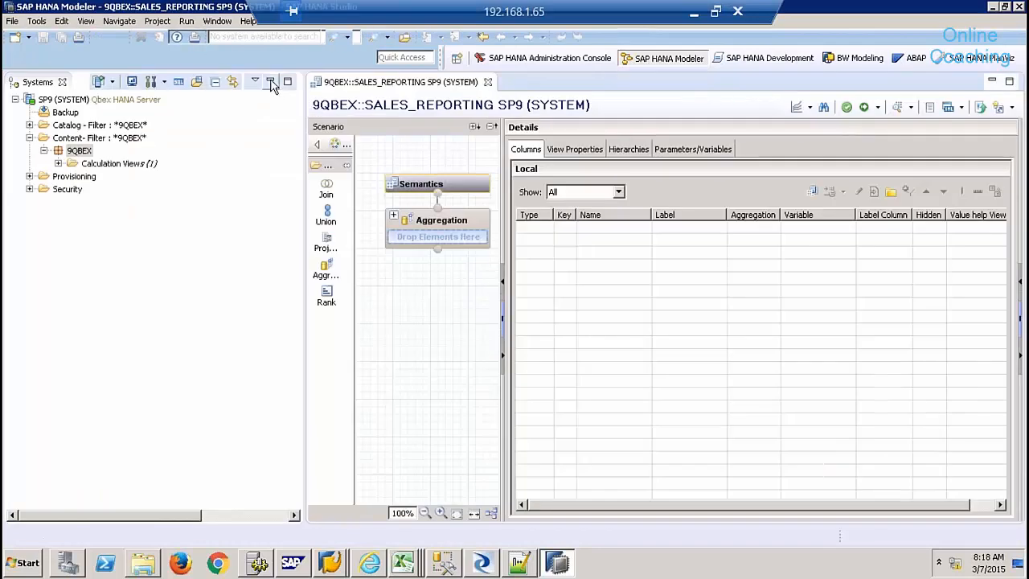
{"action": "left_click", "coordinate": [271, 81]}
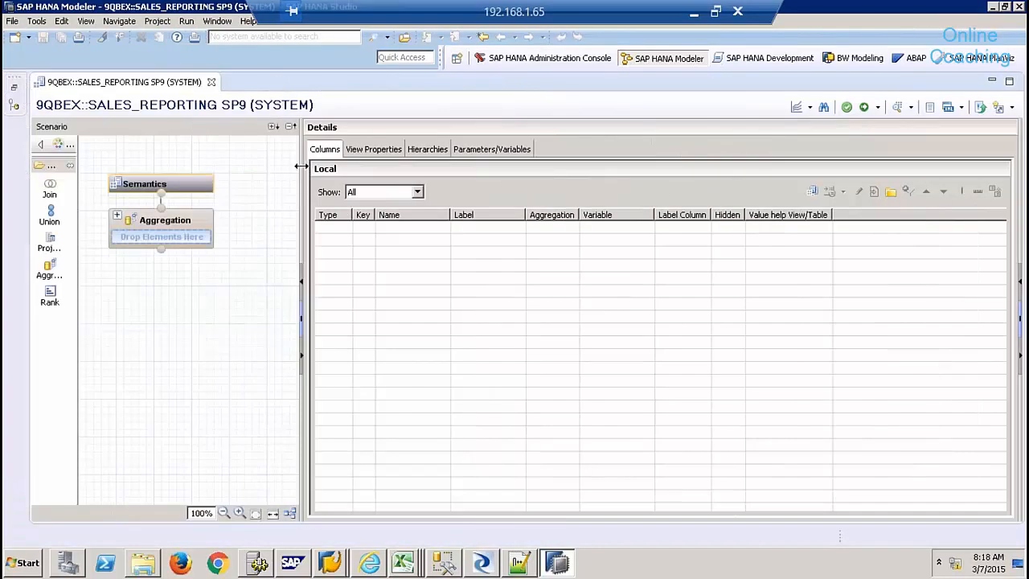
- Widen the canvas, place Projection_1, and add the CUSTOMERMD table as its source
{"action": "left_click_drag", "start_coordinate": [301, 166], "coordinate": [398, 164]}
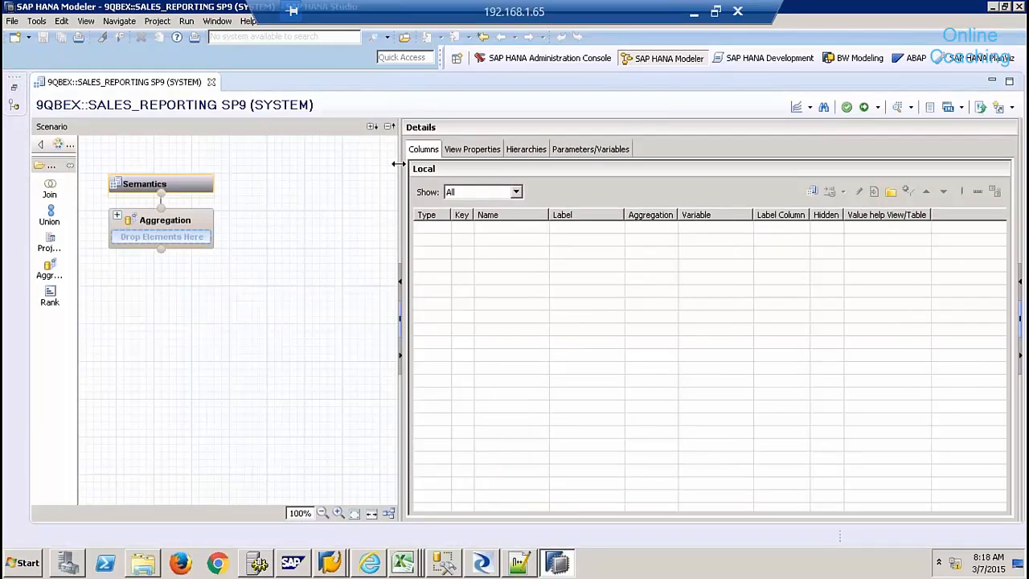
{"action": "left_click", "coordinate": [50, 242]}
{"action": "left_click", "coordinate": [121, 411]}
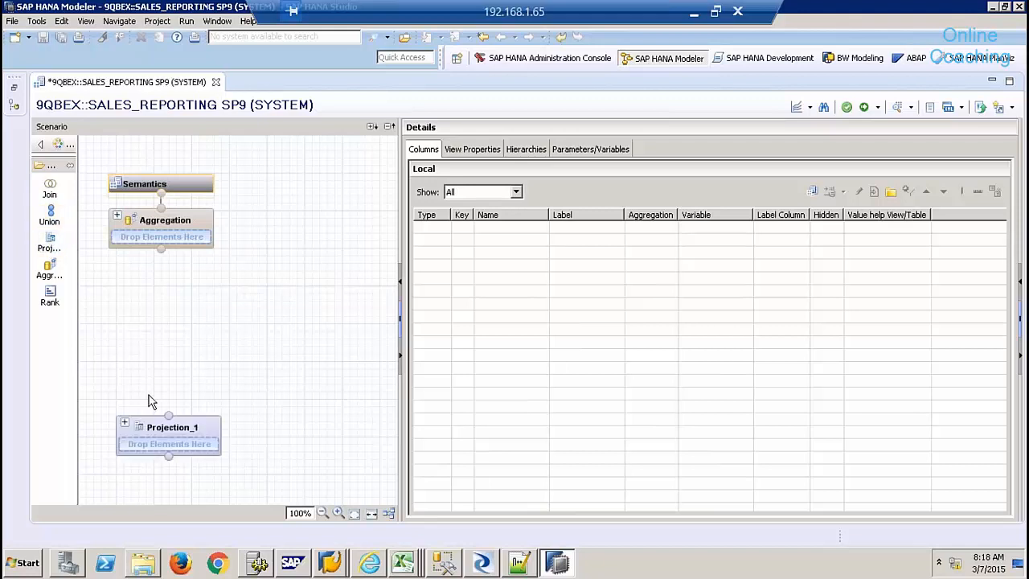
{"action": "left_click", "coordinate": [182, 429]}
{"action": "right_click", "coordinate": [529, 277]}
{"action": "left_click", "coordinate": [558, 281]}
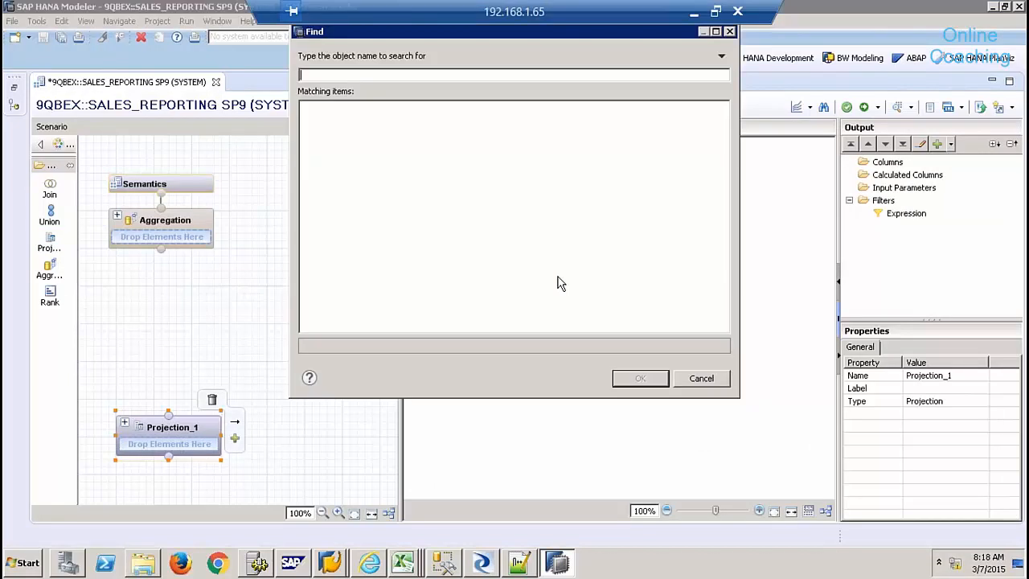
{"action": "type", "text": "CUSTOMERMD"}
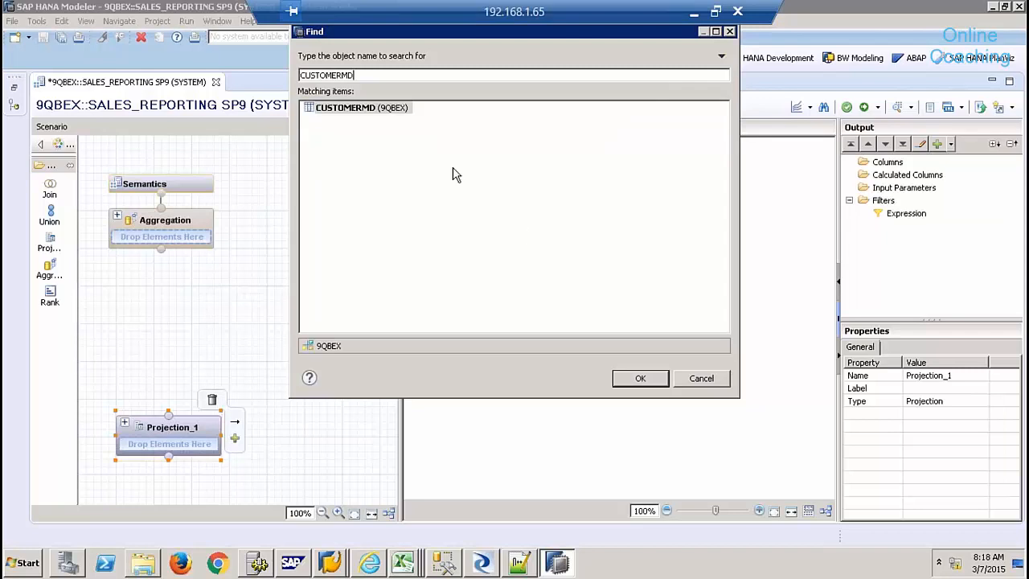
{"action": "double_click", "coordinate": [394, 113]}
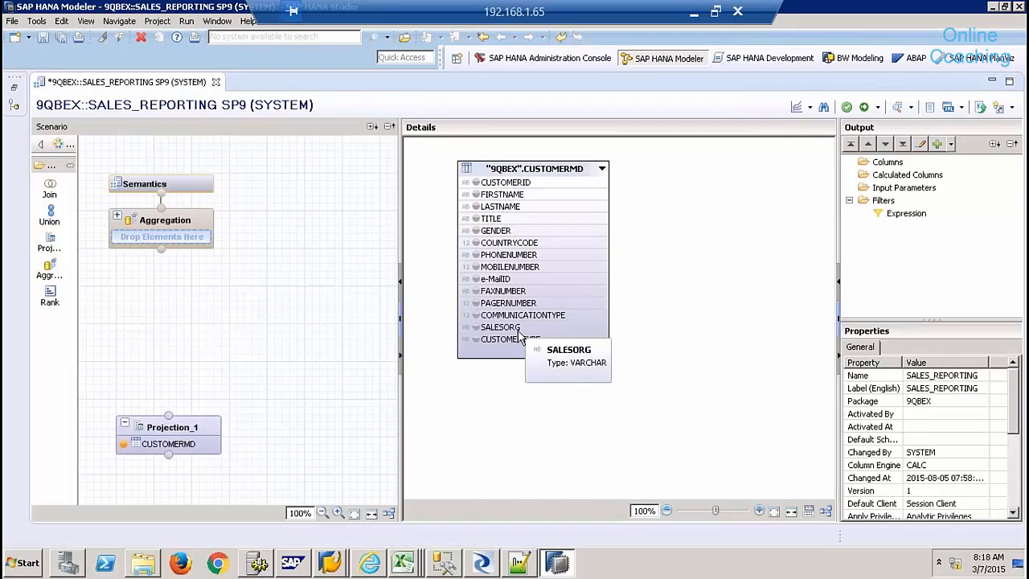
- Output CUSTOMERID, FIRSTNAME, LASTNAME, COUNTRYCODE, SALESORG and CUSTOMERTYPE, then place a second projection node
{"action": "left_click", "coordinate": [475, 183]}
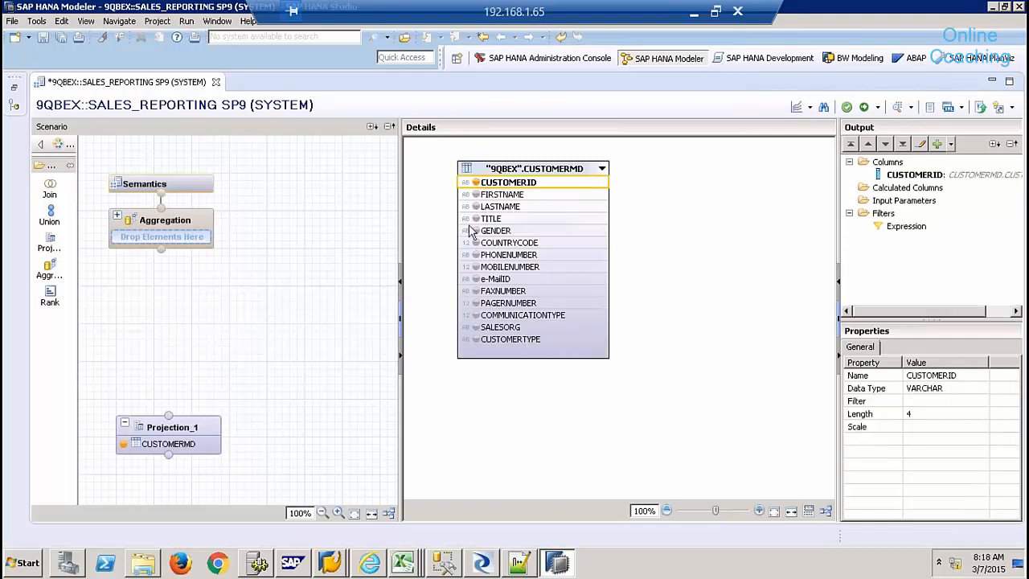
{"action": "left_click", "coordinate": [476, 195]}
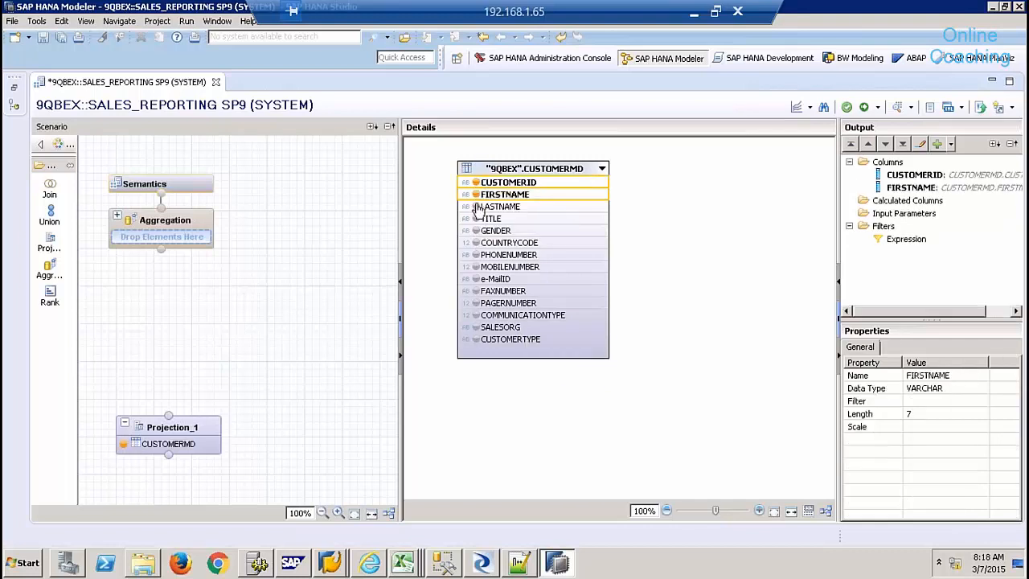
{"action": "left_click", "coordinate": [476, 207]}
{"action": "left_click", "coordinate": [476, 244]}
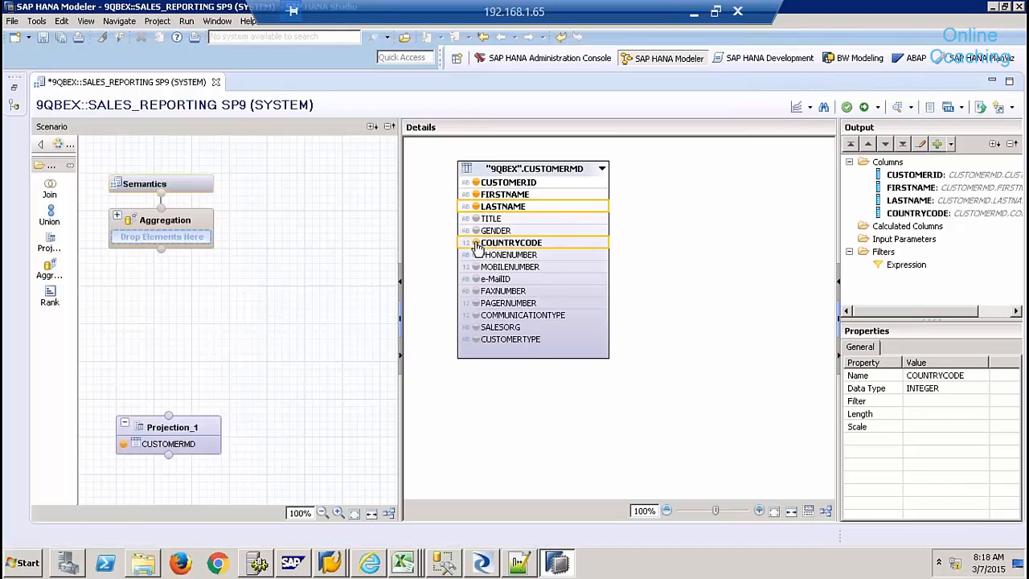
{"action": "left_click", "coordinate": [476, 327]}
{"action": "left_click", "coordinate": [475, 339]}
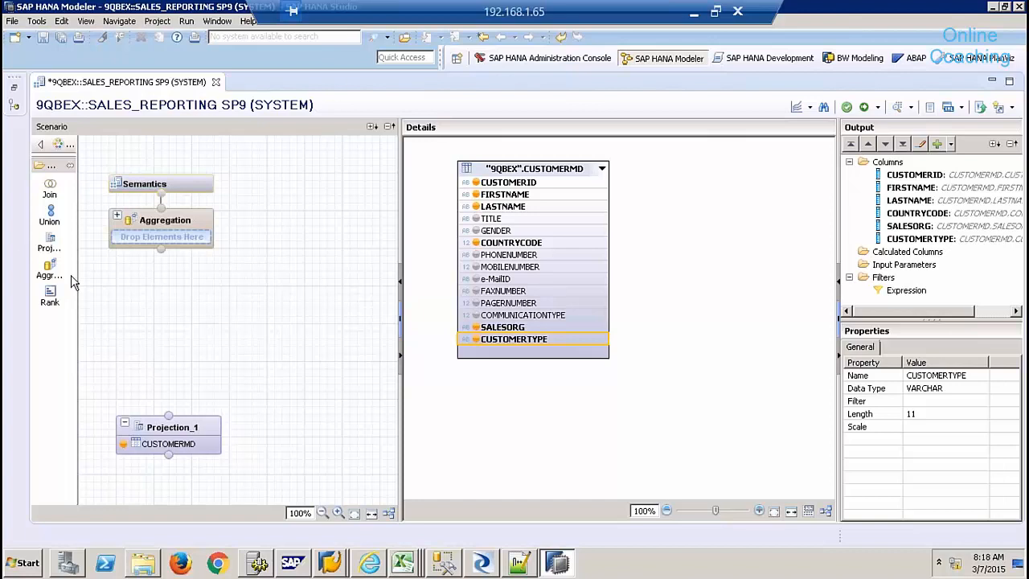
{"action": "left_click", "coordinate": [50, 241]}
{"action": "left_click", "coordinate": [326, 460]}
- Reposition Projection_2 and add the PRODUCTMD table as its source
{"action": "left_click_drag", "start_coordinate": [329, 460], "coordinate": [292, 432]}
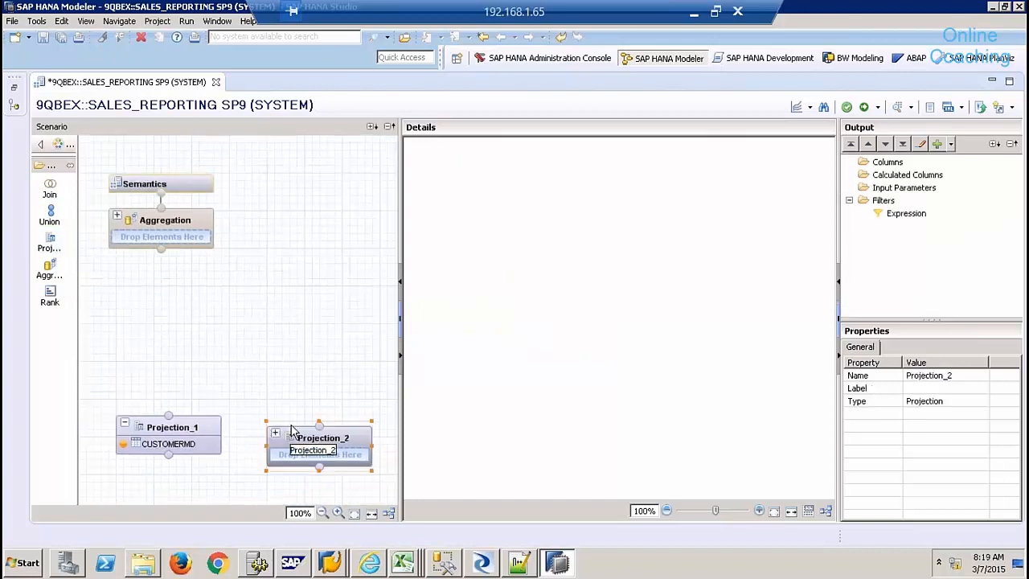
{"action": "right_click", "coordinate": [539, 220]}
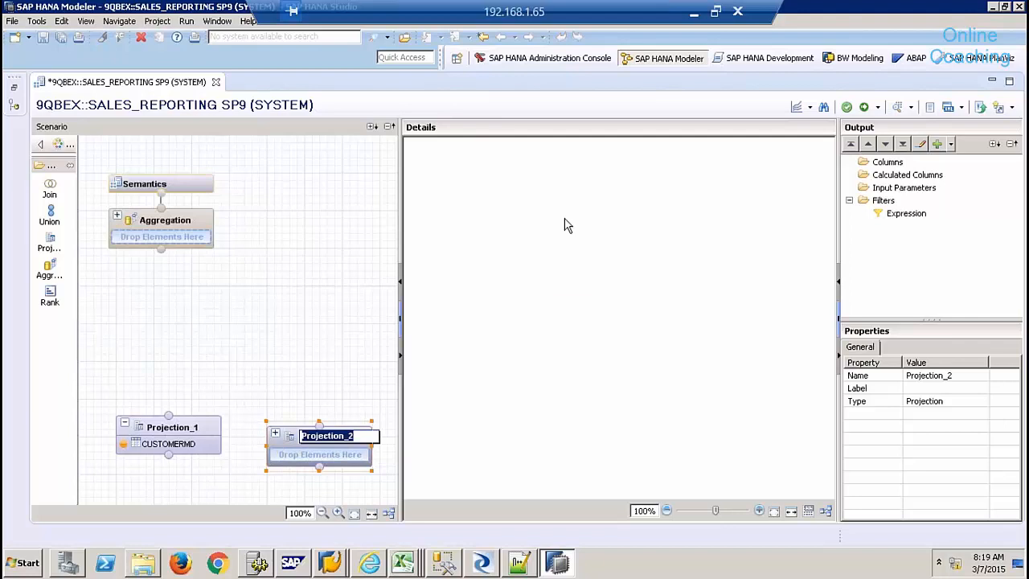
{"action": "left_click", "coordinate": [567, 225]}
{"action": "type", "text": "PR"}
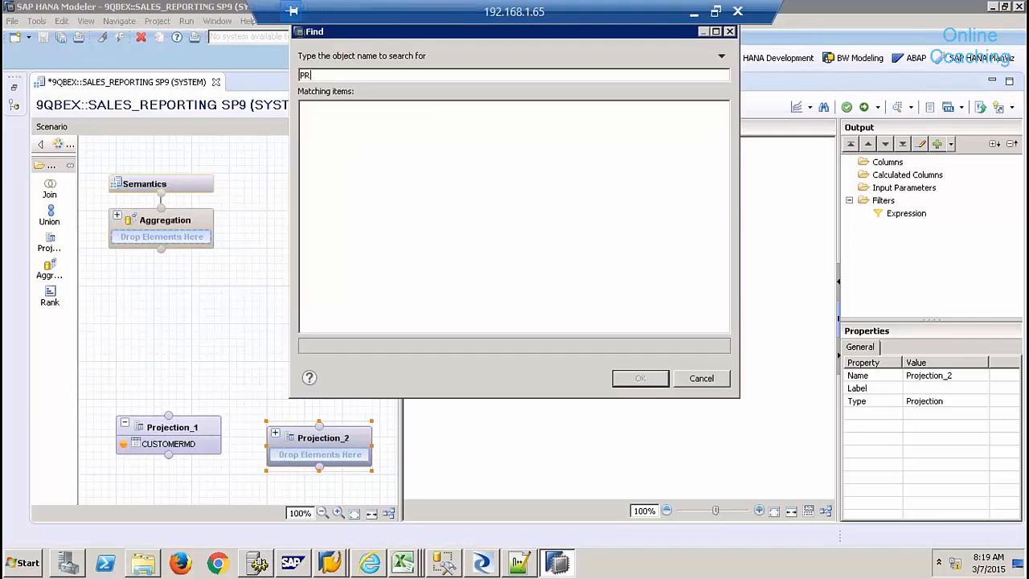
{"action": "type", "text": "ODUCTMD"}
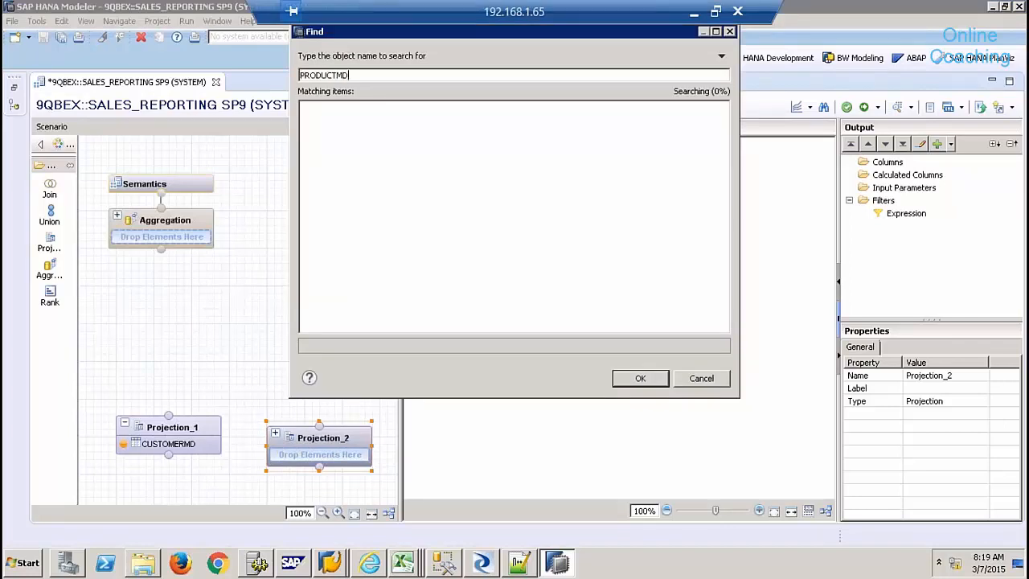
{"action": "double_click", "coordinate": [392, 108]}
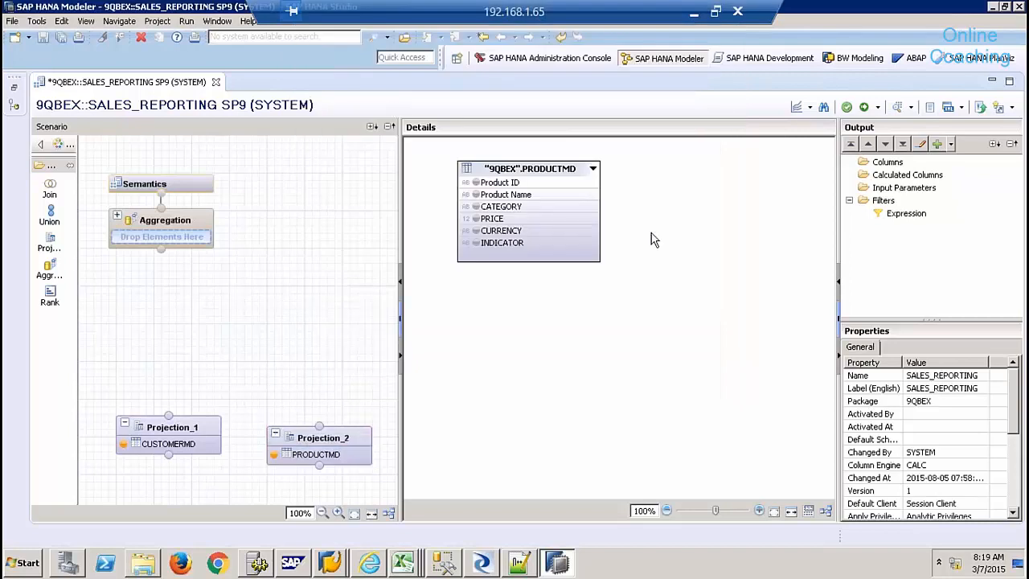
- Output PRODUCTMD columns Product ID through CURRENCY, excluding INDICATOR, and nudge Projection_2 into place
{"action": "left_click", "coordinate": [475, 182]}
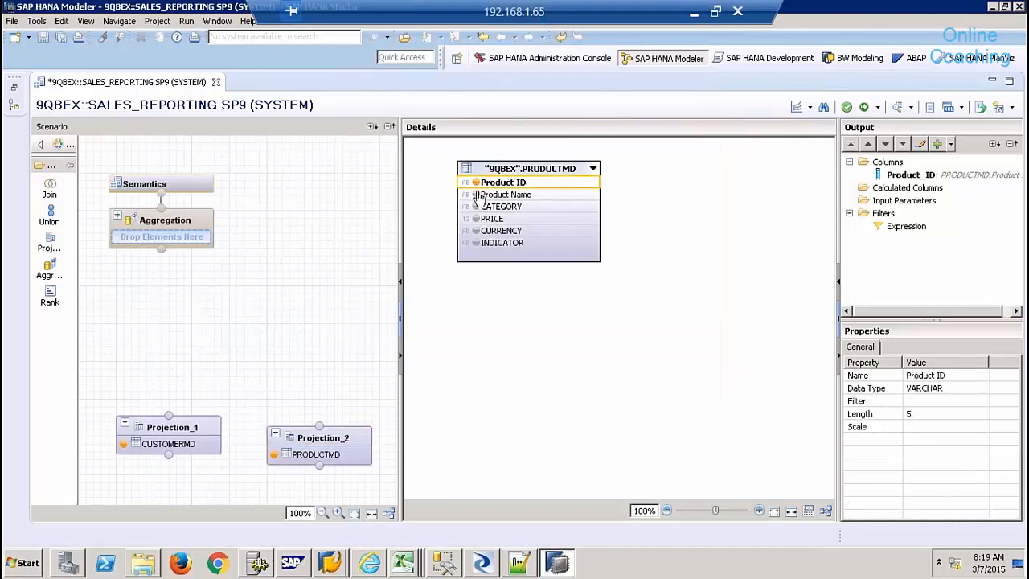
{"action": "left_click", "coordinate": [508, 246], "text": "shift"}
{"action": "left_click", "coordinate": [505, 232]}
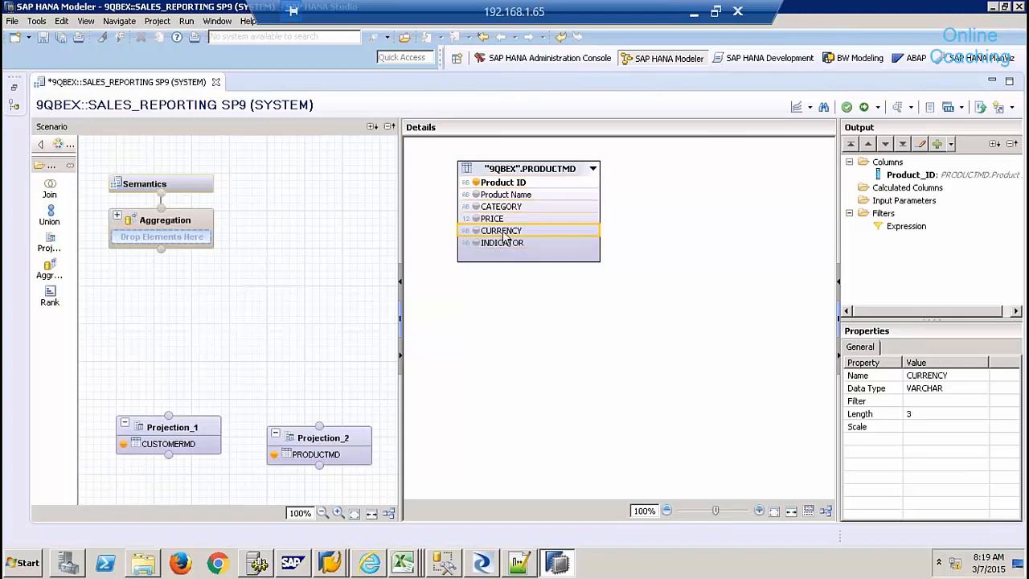
{"action": "left_click", "coordinate": [509, 184], "text": "shift"}
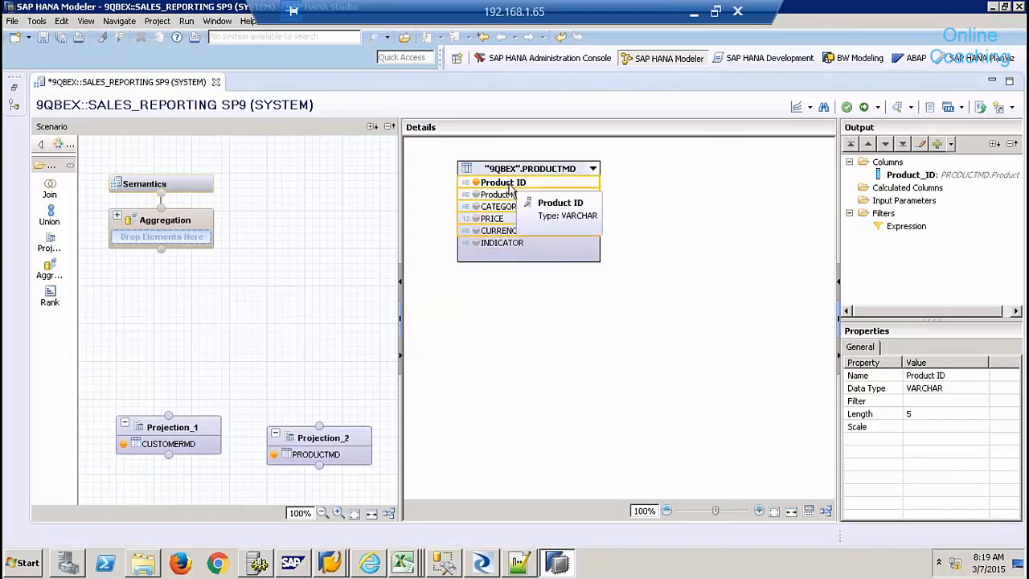
{"action": "right_click", "coordinate": [508, 188]}
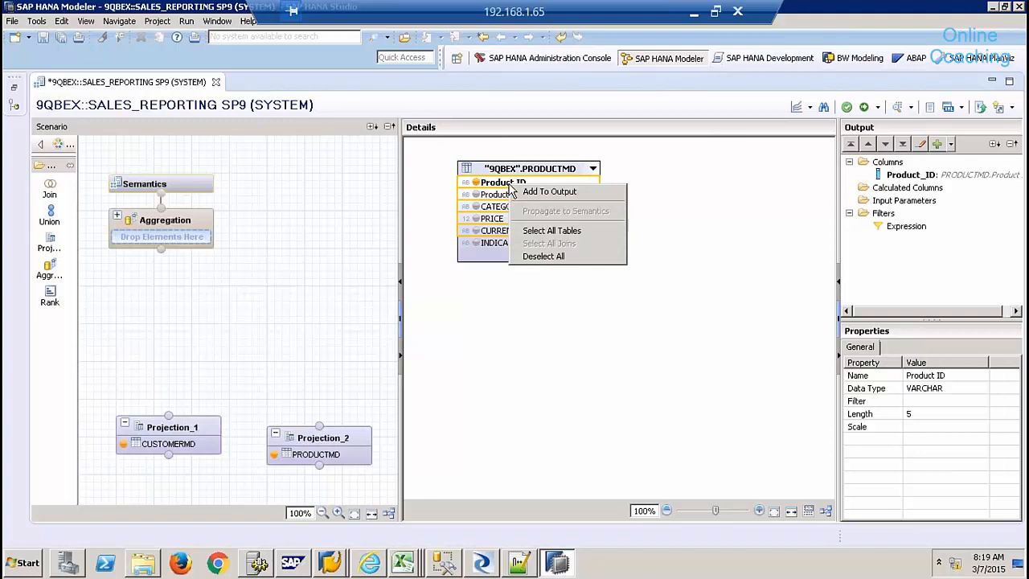
{"action": "left_click", "coordinate": [549, 193]}
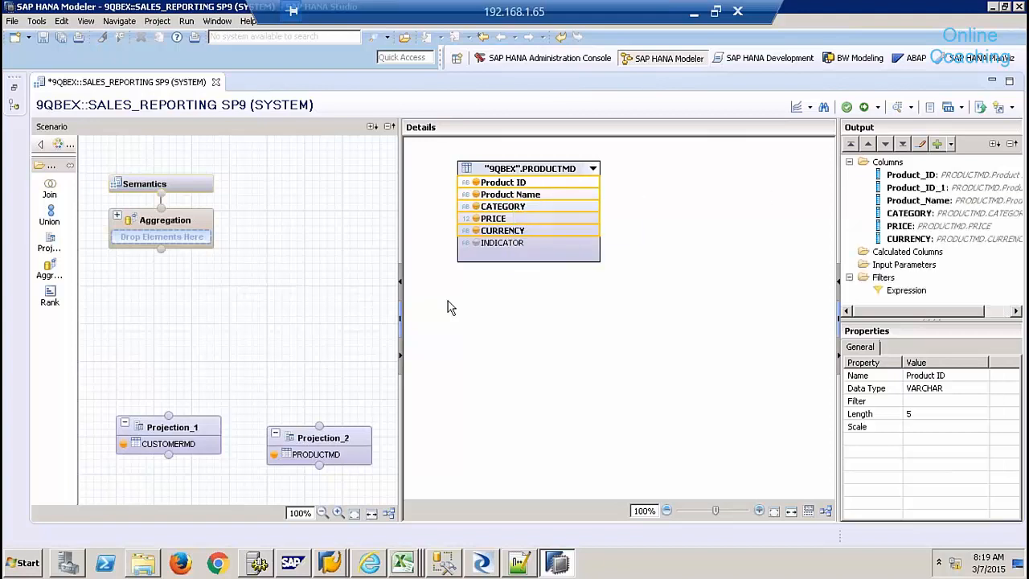
{"action": "left_click_drag", "start_coordinate": [292, 437], "coordinate": [283, 422]}
{"action": "left_click", "coordinate": [233, 359]}
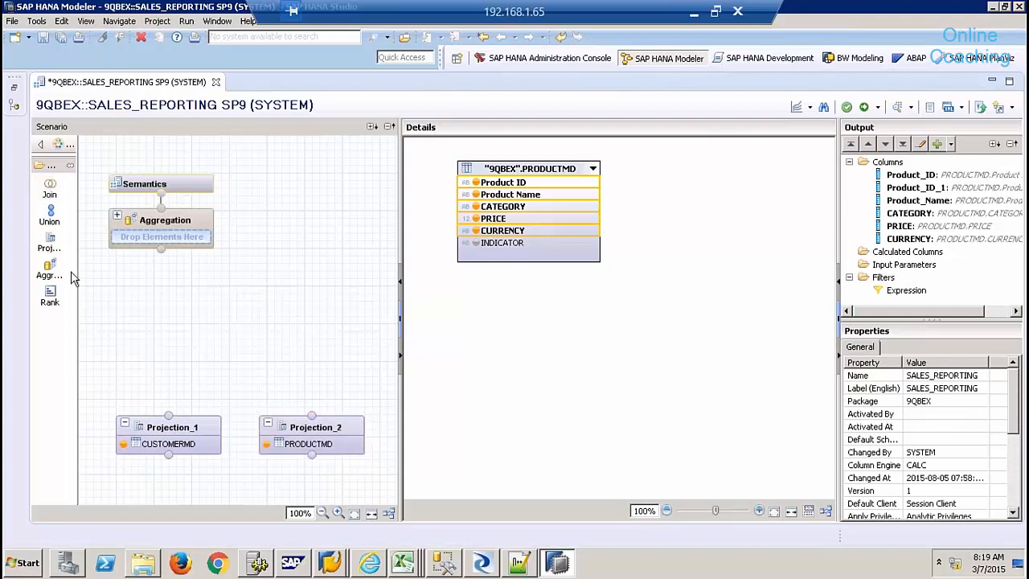
- Place Projection_3 and add the 9QBEX ZSALES_SHELL table as its source
{"action": "left_click_drag", "start_coordinate": [52, 251], "coordinate": [346, 359]}
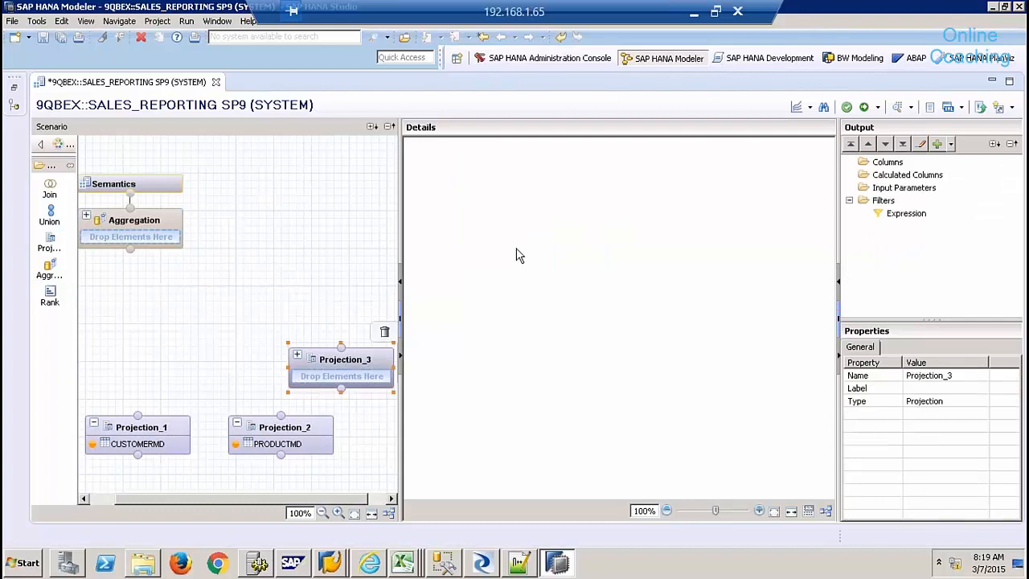
{"action": "right_click", "coordinate": [533, 241]}
{"action": "left_click", "coordinate": [584, 248]}
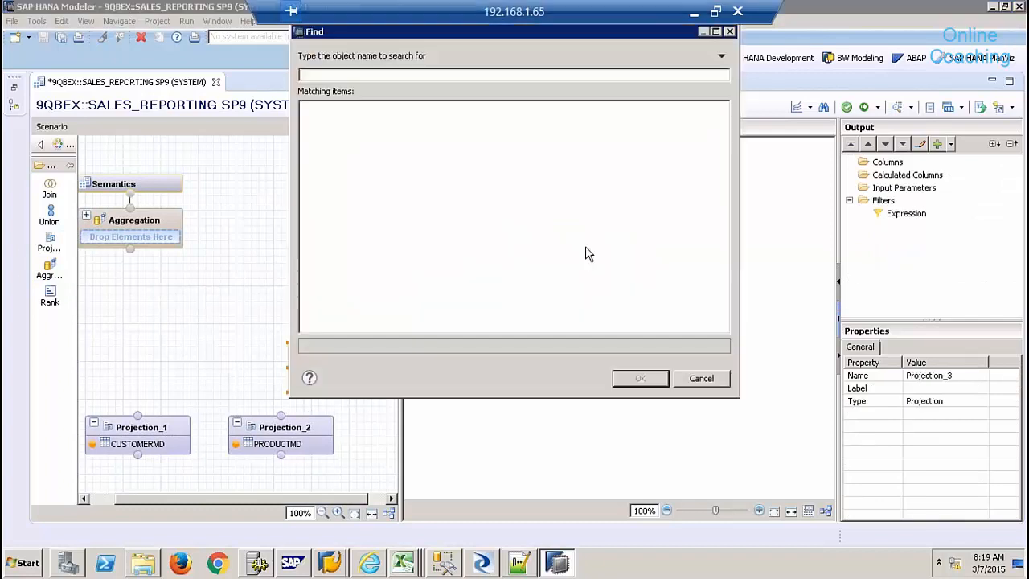
{"action": "type", "text": "ZSALE"}
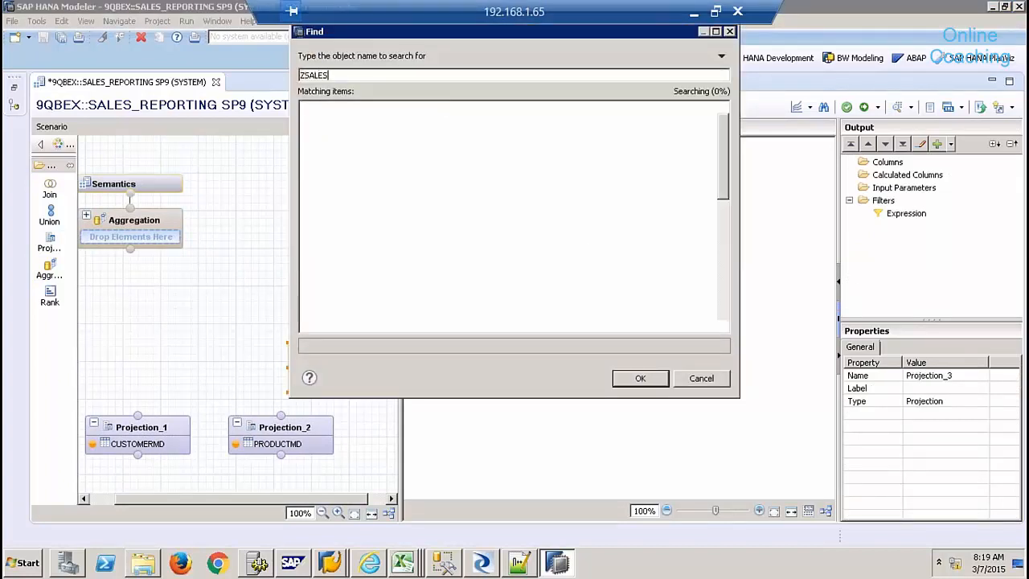
{"action": "type", "text": "S"}
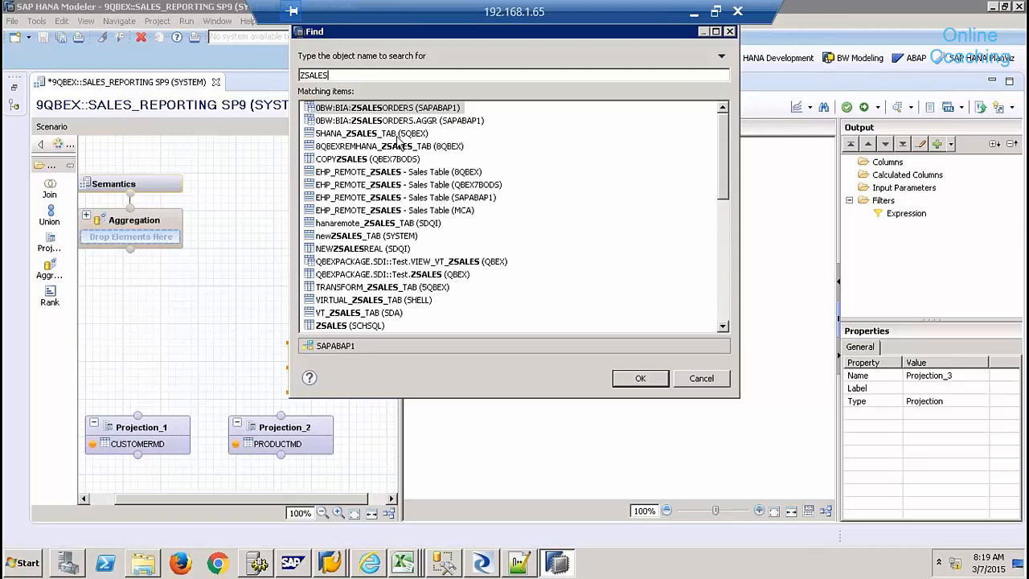
{"action": "type", "text": "_SHE"}
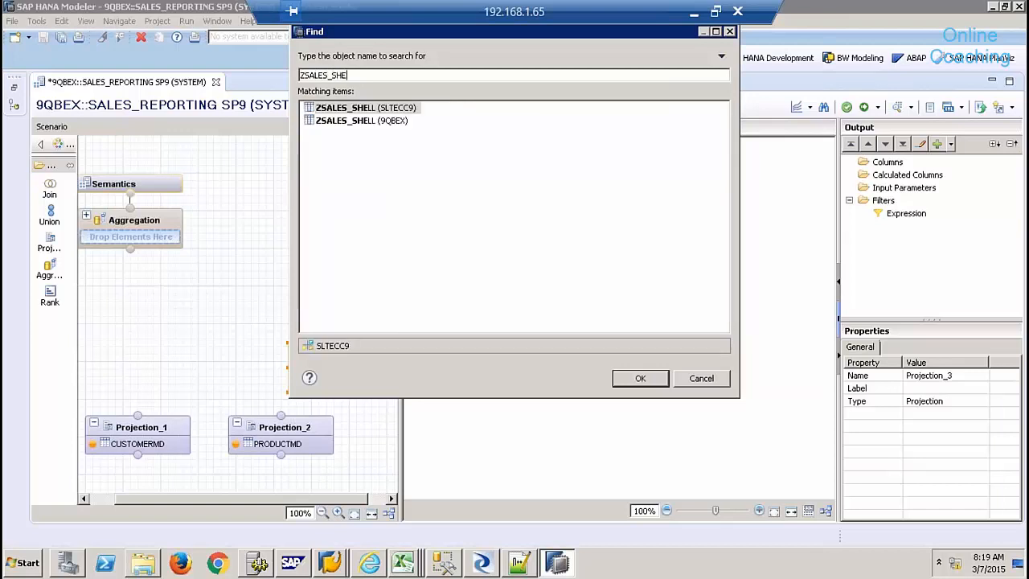
{"action": "left_click", "coordinate": [390, 121]}
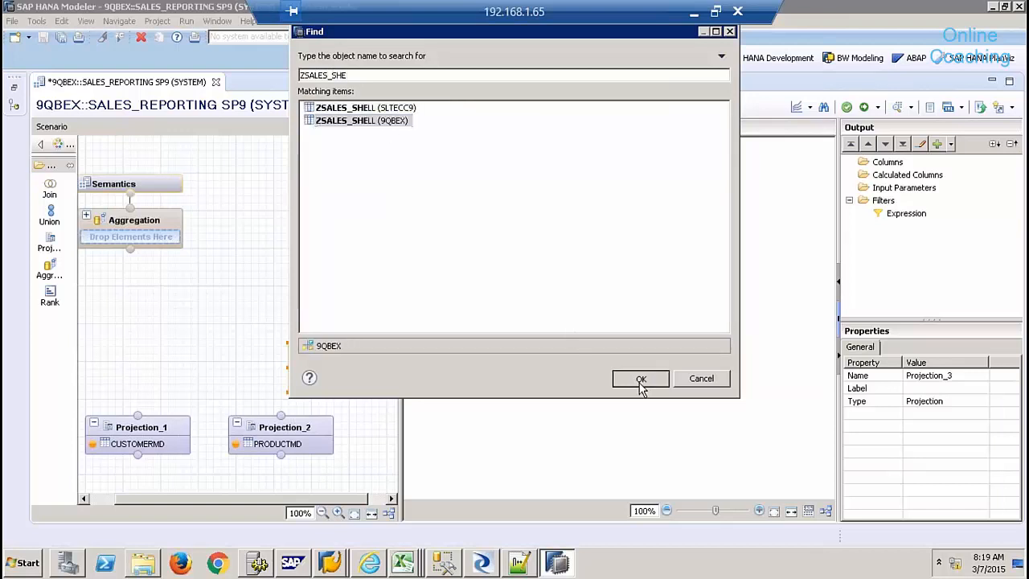
{"action": "left_click", "coordinate": [639, 379]}
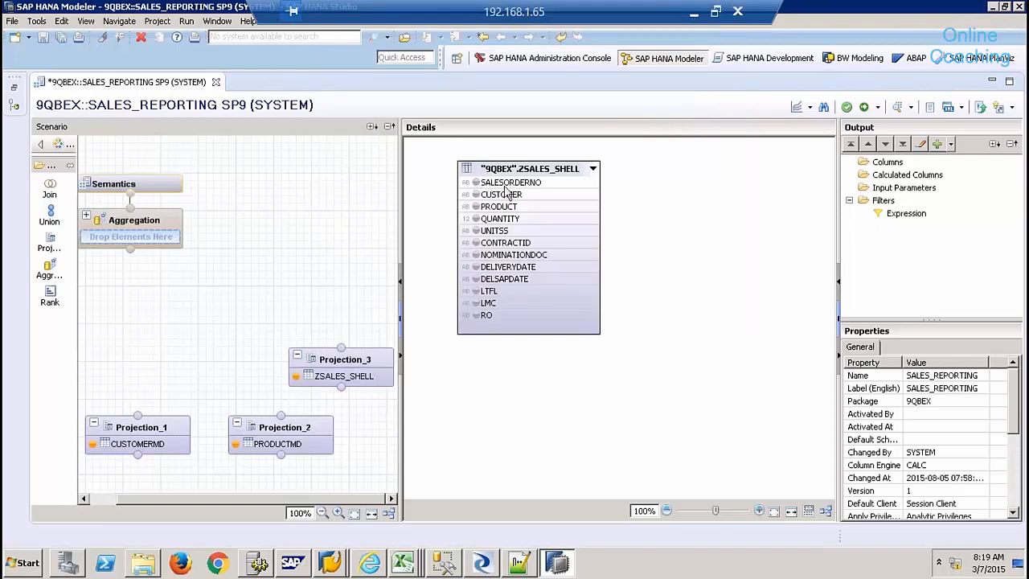
- Output all ZSALES_SHELL columns and place a new Join_1 node
{"action": "left_click", "coordinate": [508, 183]}
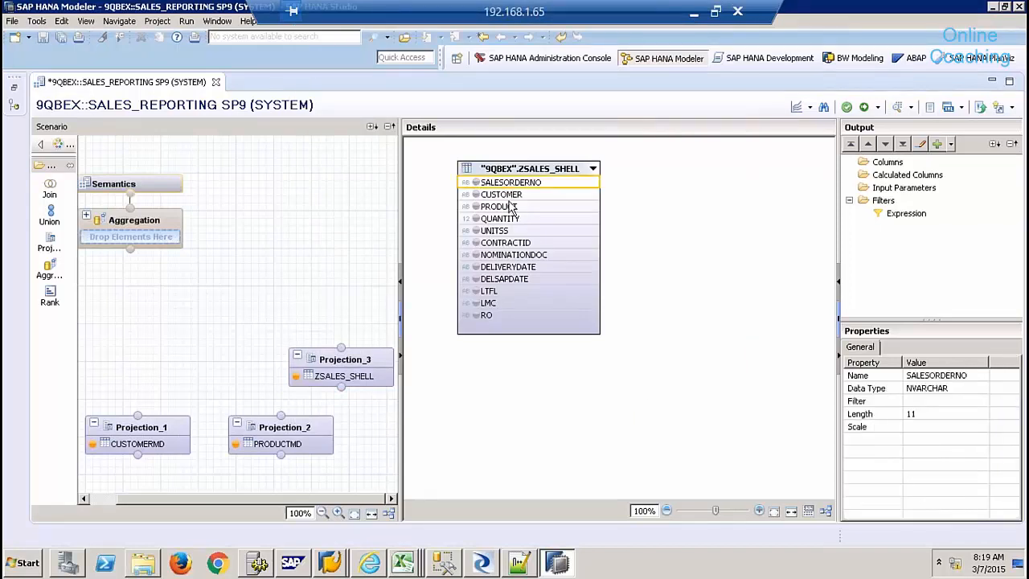
{"action": "right_click", "coordinate": [514, 312]}
{"action": "left_click", "coordinate": [526, 315]}
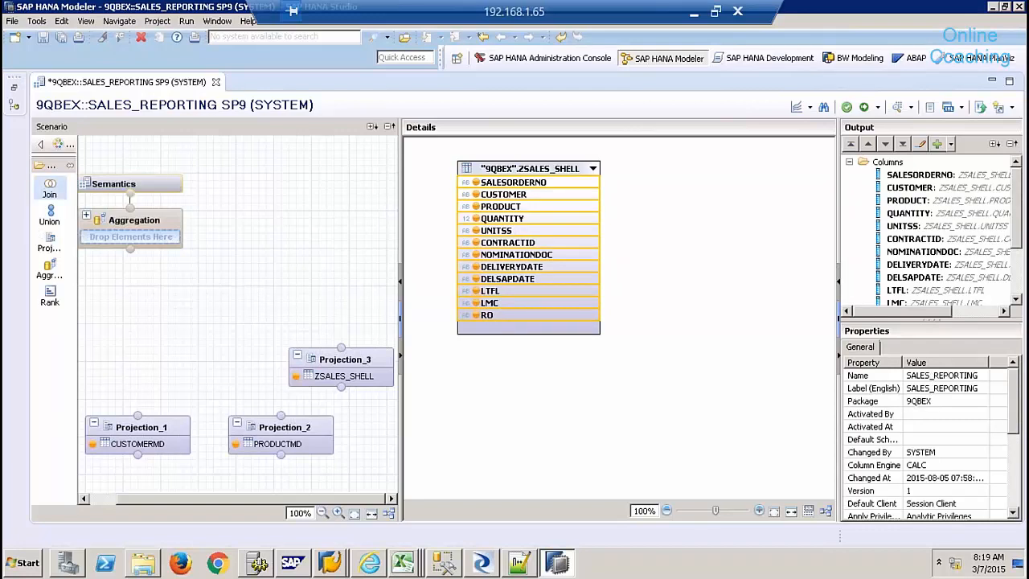
{"action": "left_click", "coordinate": [140, 327]}
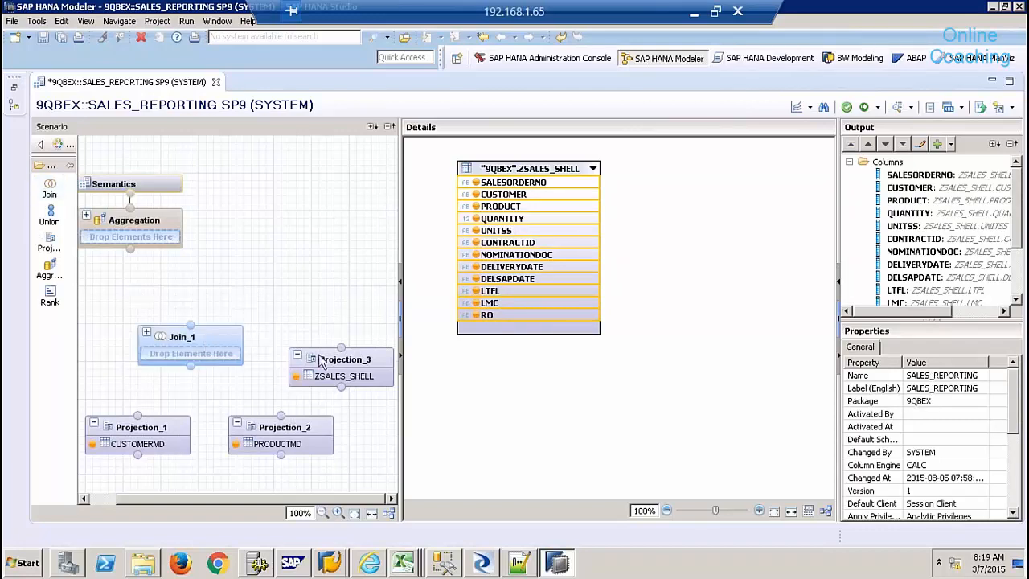
- Connect Projection_3 and Projection_1 into Join_1, joining CUSTOMER to CUSTOMERID
{"action": "left_click_drag", "start_coordinate": [344, 349], "coordinate": [191, 370]}
{"action": "left_click_drag", "start_coordinate": [138, 416], "coordinate": [191, 377]}
{"action": "left_click", "coordinate": [213, 338]}
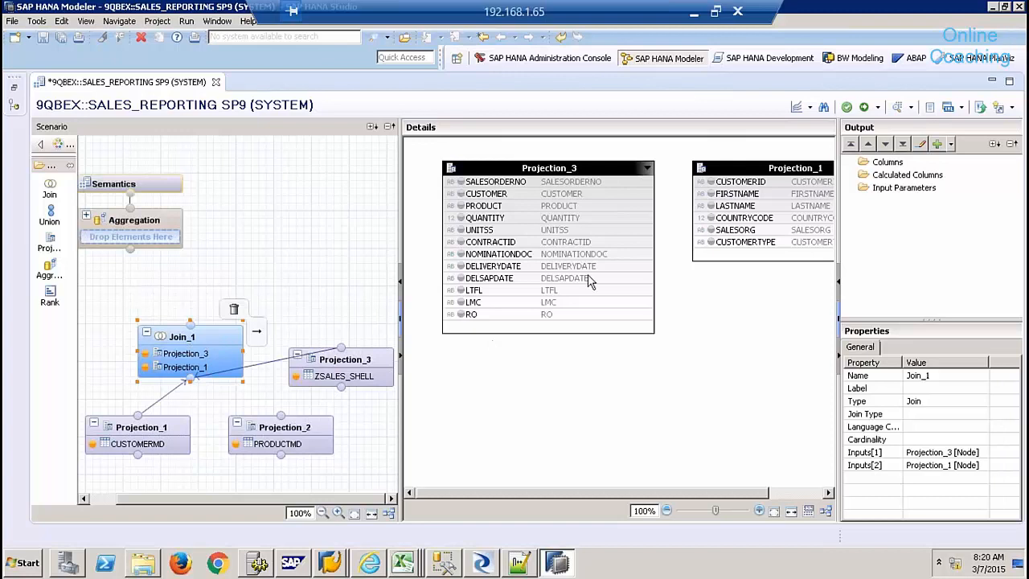
{"action": "left_click_drag", "start_coordinate": [608, 199], "coordinate": [711, 185]}
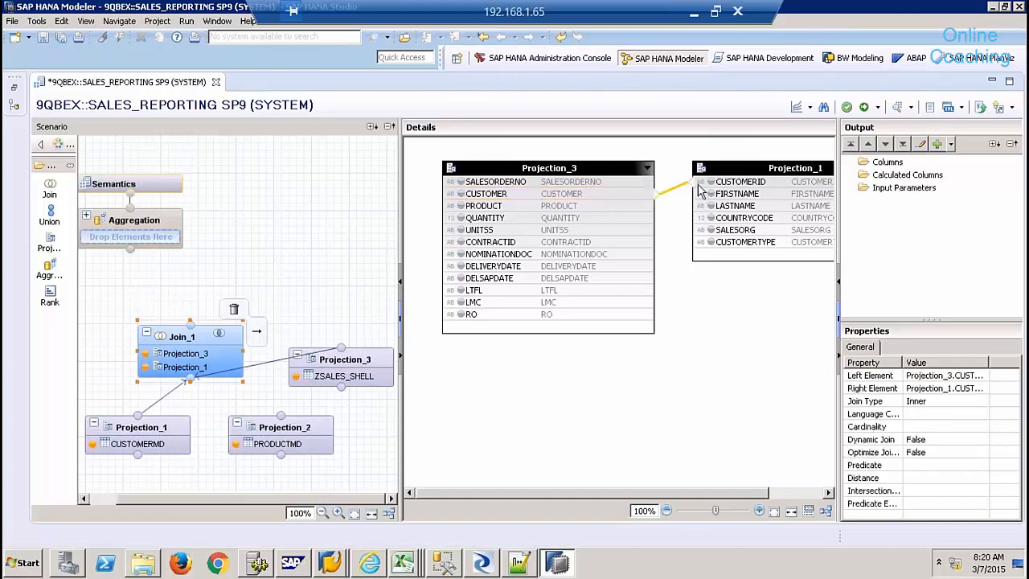
{"action": "double_click", "coordinate": [673, 193]}
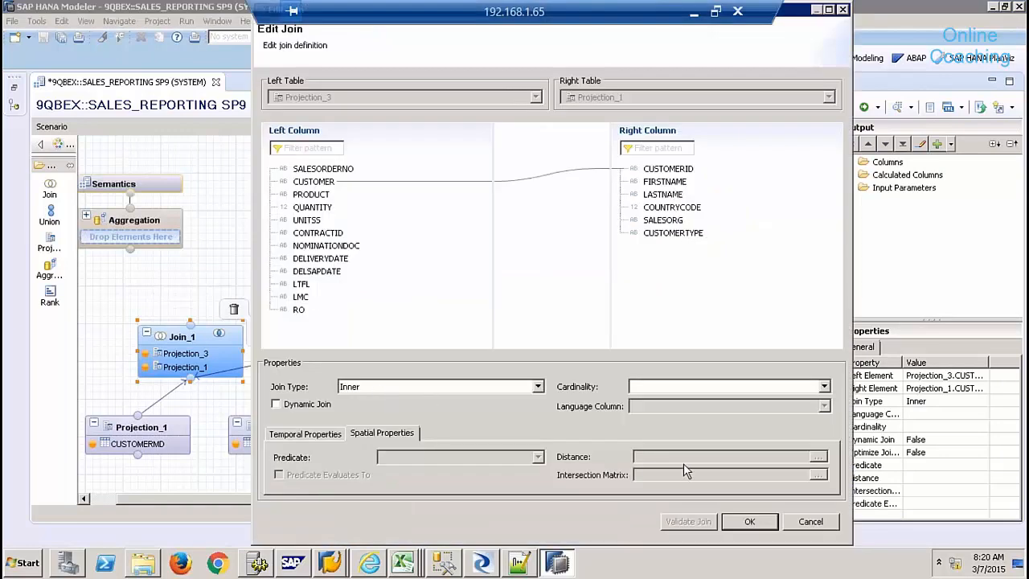
{"action": "left_click", "coordinate": [808, 528]}
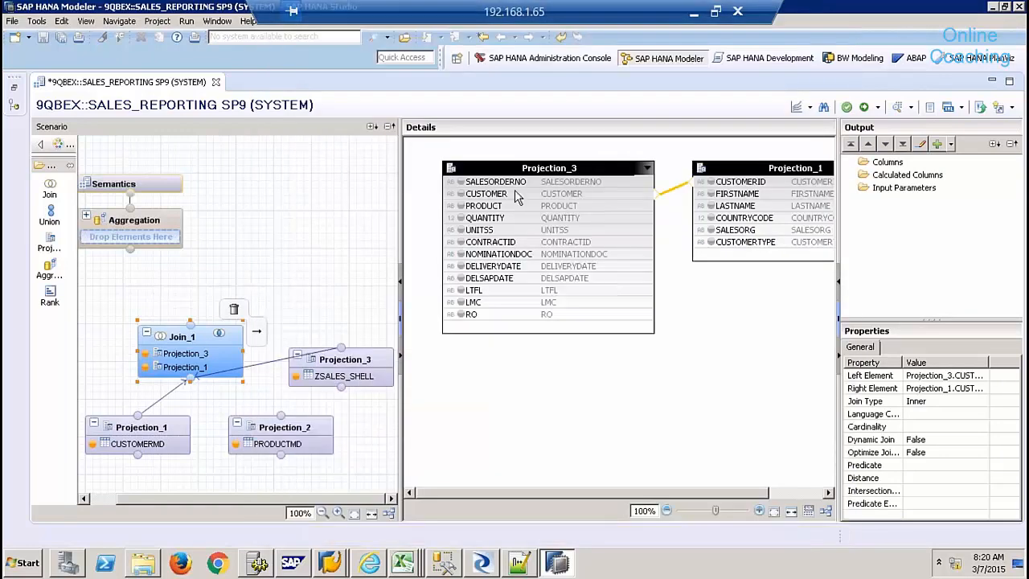
- Output all Projection_3 columns from SALESORDERNO through RO
{"action": "left_click", "coordinate": [516, 182]}
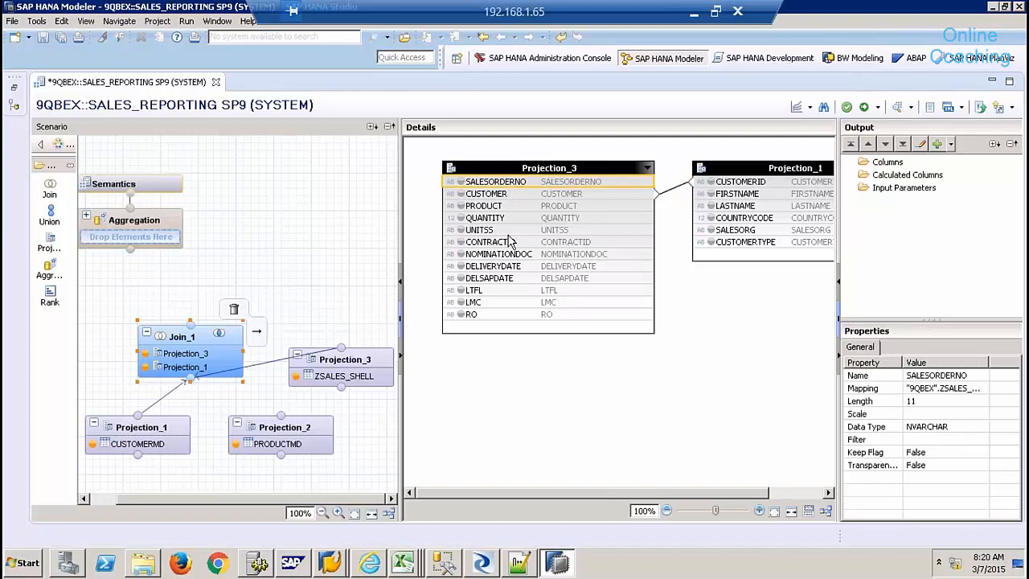
{"action": "left_click", "coordinate": [477, 314], "text": "shift"}
{"action": "right_click", "coordinate": [477, 314]}
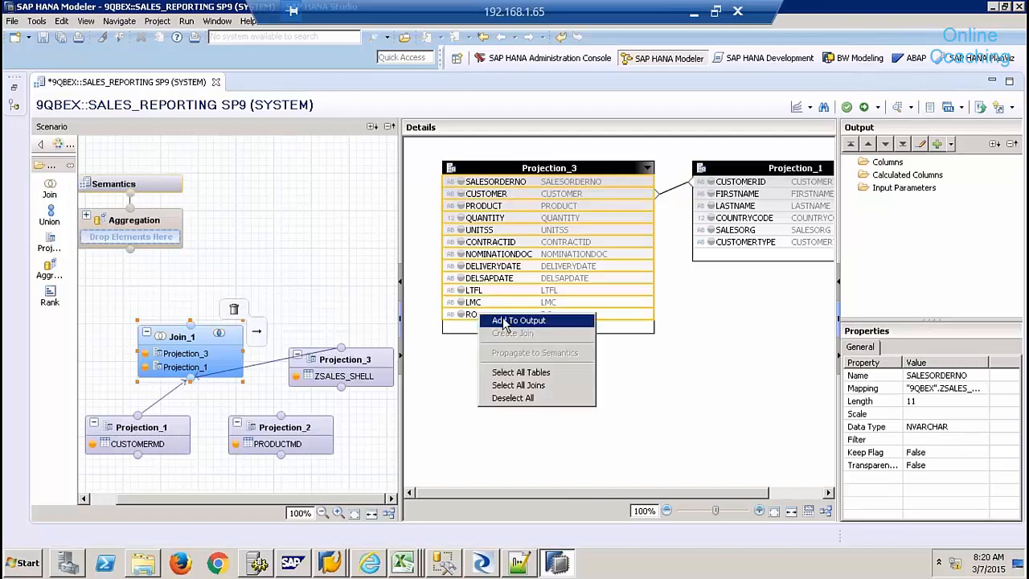
{"action": "left_click", "coordinate": [515, 322]}
- Output FIRSTNAME through CUSTOMERTYPE from Projection_1 and place a Join_2 node above Join_1
{"action": "left_click", "coordinate": [734, 196]}
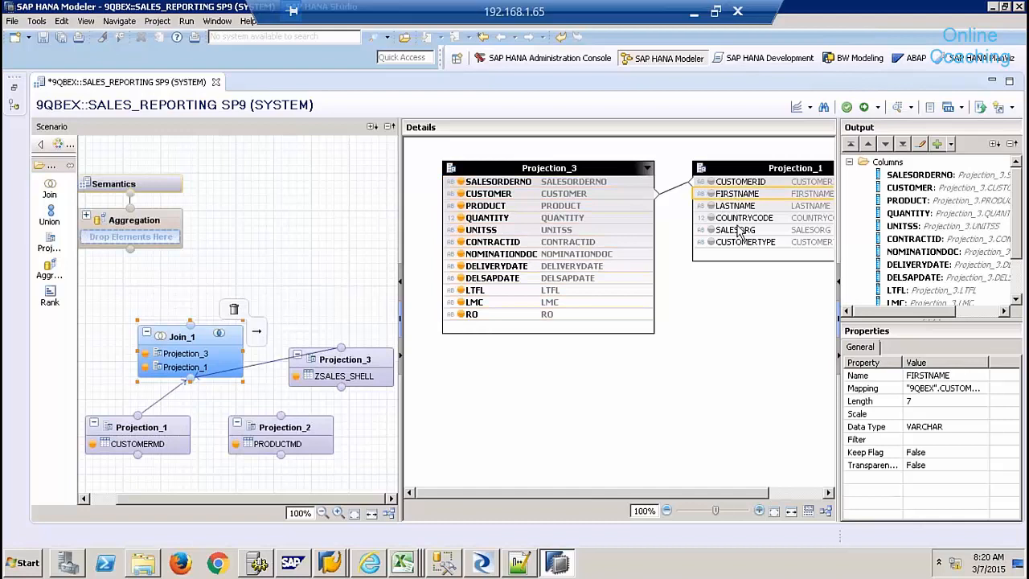
{"action": "left_click", "coordinate": [742, 234], "text": "shift"}
{"action": "left_click", "coordinate": [746, 244], "text": "shift"}
{"action": "right_click", "coordinate": [745, 243]}
{"action": "left_click", "coordinate": [774, 250]}
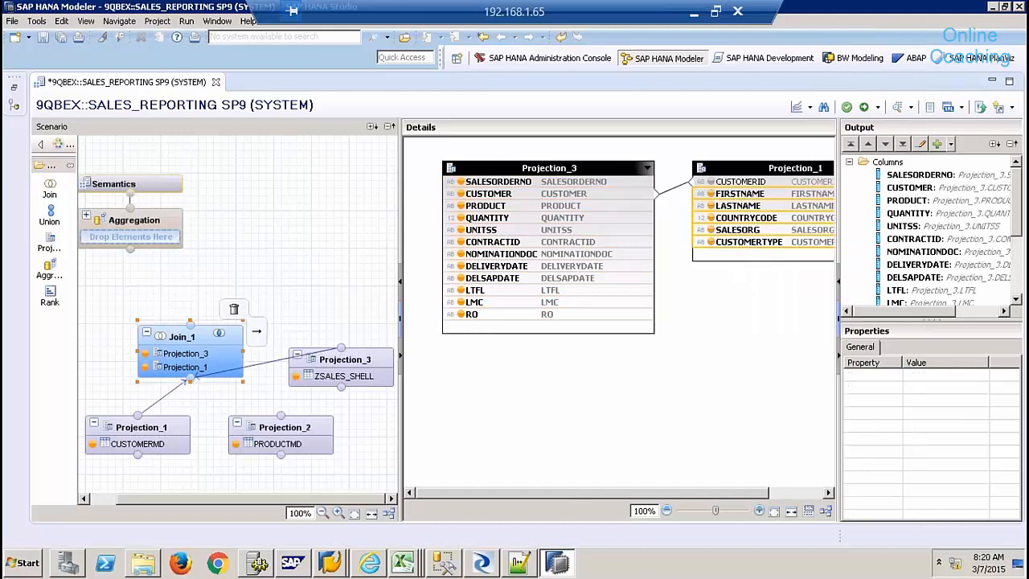
{"action": "left_click", "coordinate": [50, 189]}
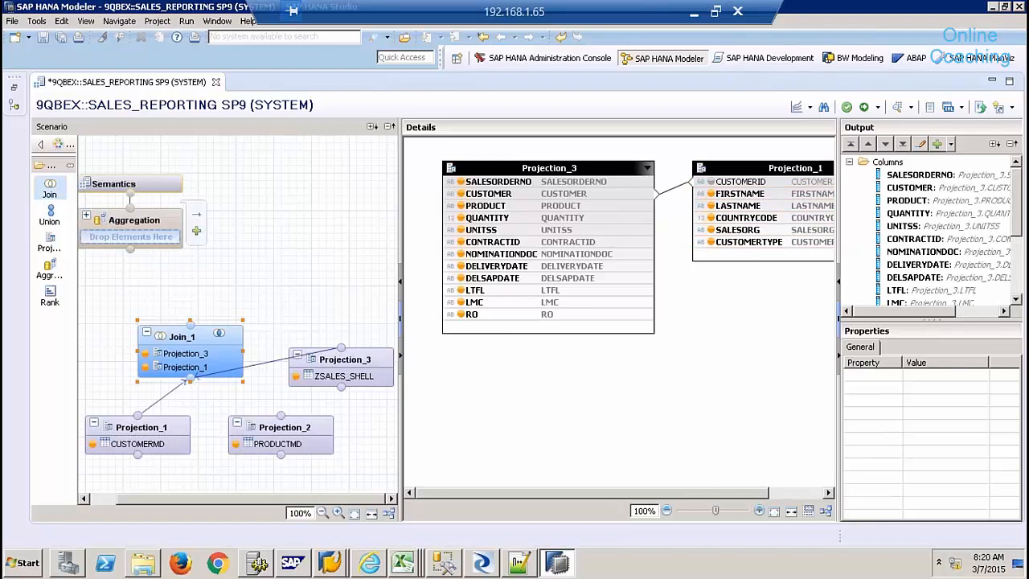
{"action": "left_click", "coordinate": [269, 267]}
- Feed Join_1 and Projection_2 into Join_2, joining PRODUCT to Product_ID
{"action": "mouse_move", "coordinate": [199, 334]}
{"action": "left_click_drag", "start_coordinate": [256, 331], "coordinate": [318, 299]}
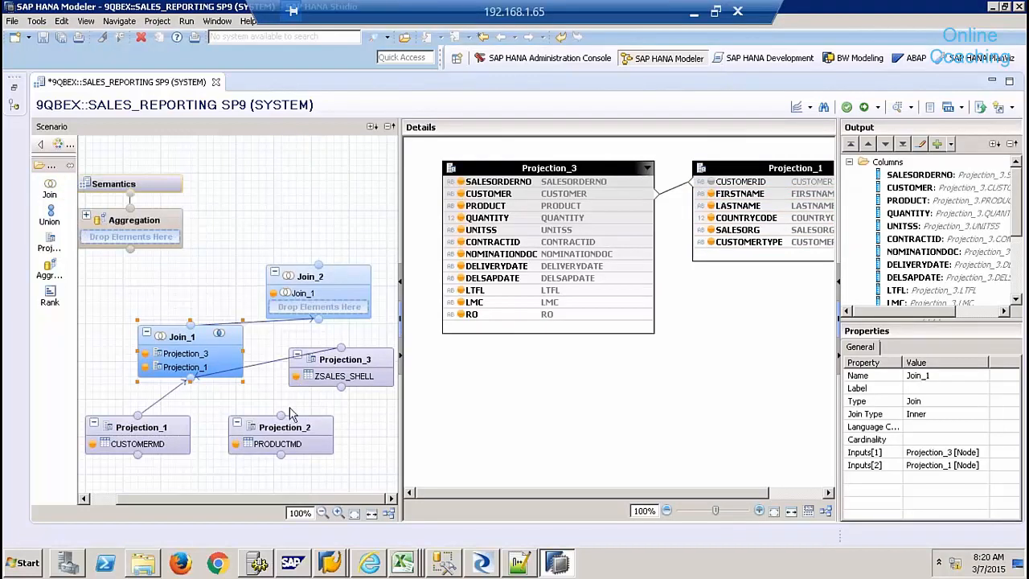
{"action": "mouse_move", "coordinate": [296, 409]}
{"action": "left_click_drag", "start_coordinate": [296, 404], "coordinate": [322, 309]}
{"action": "left_click", "coordinate": [338, 276]}
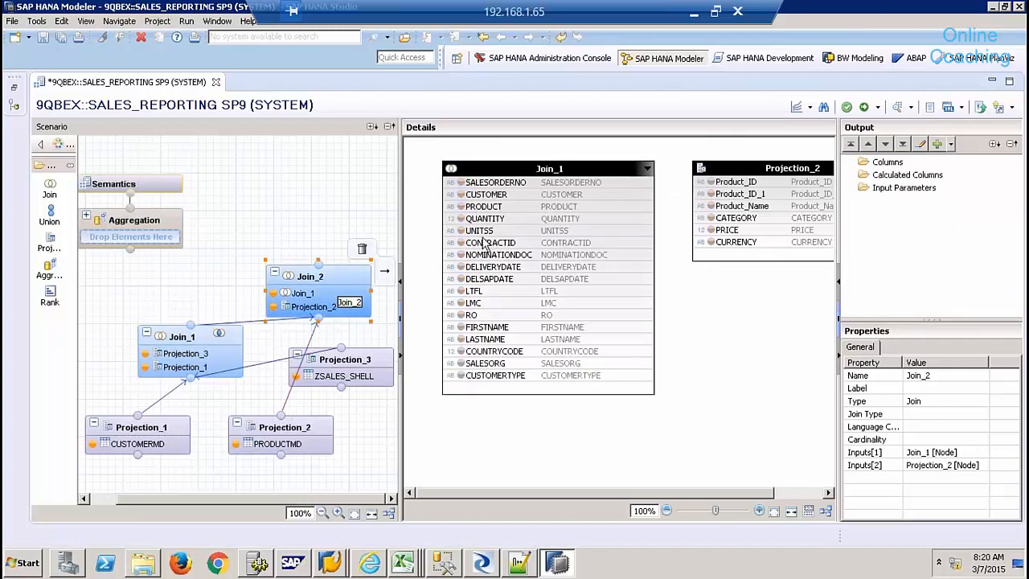
{"action": "left_click_drag", "start_coordinate": [608, 208], "coordinate": [701, 184]}
- Output all Join_1 columns, SALESORDERNO through CUSTOMERTYPE, from Join_2
{"action": "left_click", "coordinate": [496, 185]}
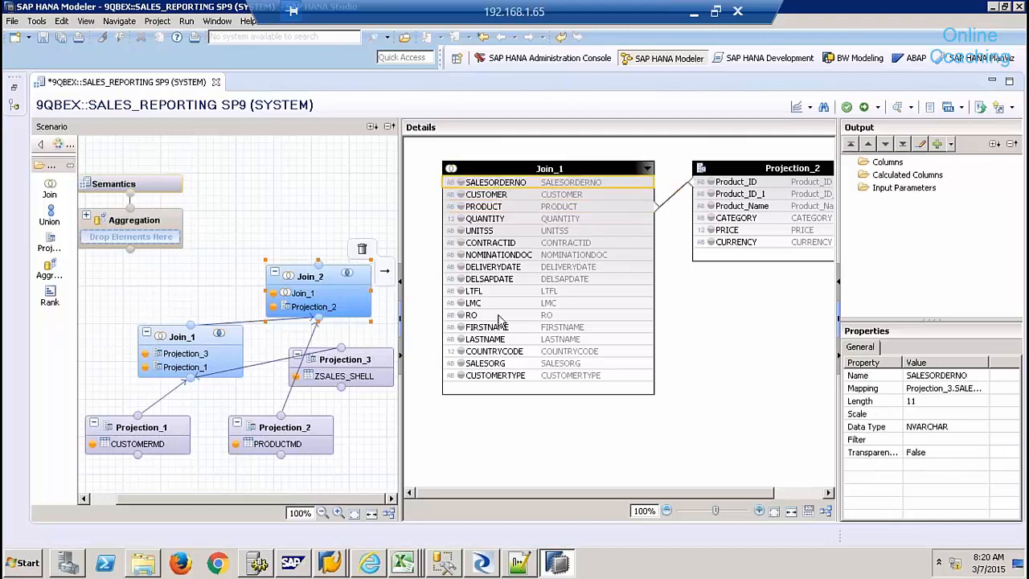
{"action": "left_click", "coordinate": [499, 375], "text": "shift"}
{"action": "right_click", "coordinate": [499, 376]}
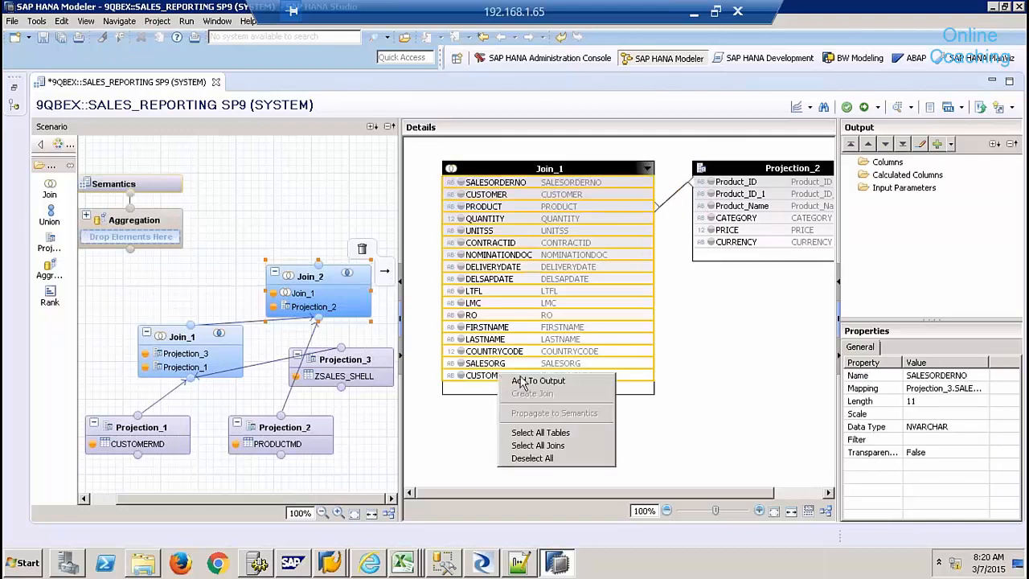
{"action": "left_click", "coordinate": [538, 380]}
- Add Projection_2's Product_Name, CATEGORY, PRICE and CURRENCY to Join_2's output
{"action": "left_click", "coordinate": [737, 208]}
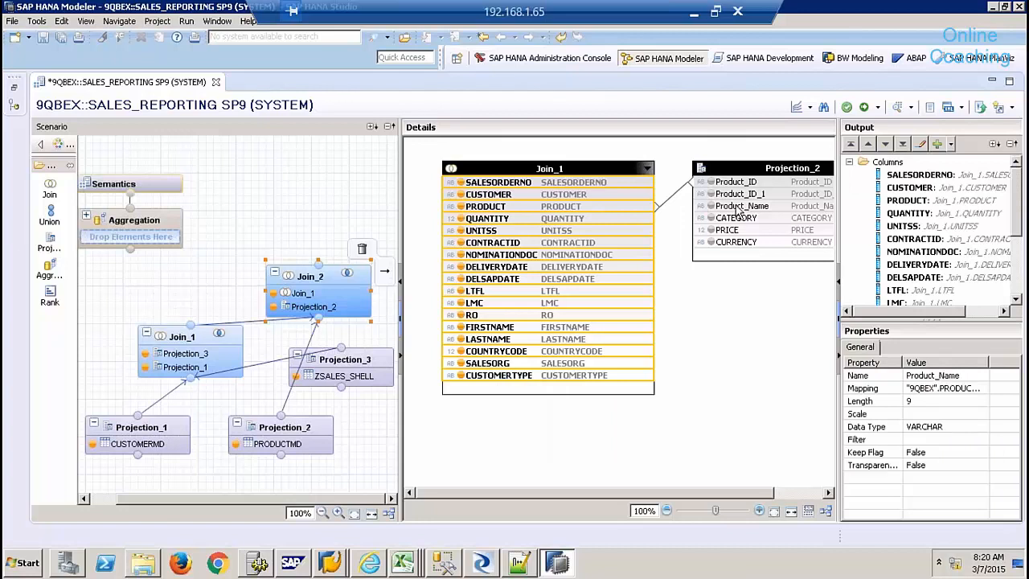
{"action": "left_click", "coordinate": [740, 242], "text": "shift"}
{"action": "right_click", "coordinate": [740, 243]}
{"action": "left_click", "coordinate": [778, 249]}
{"action": "left_click", "coordinate": [304, 225]}
- Connect Join_2 into Aggregation and add QUANTITY and PRICE as aggregated columns
{"action": "mouse_move", "coordinate": [317, 273]}
{"action": "left_click_drag", "start_coordinate": [315, 267], "coordinate": [135, 238]}
{"action": "left_click", "coordinate": [149, 223]}
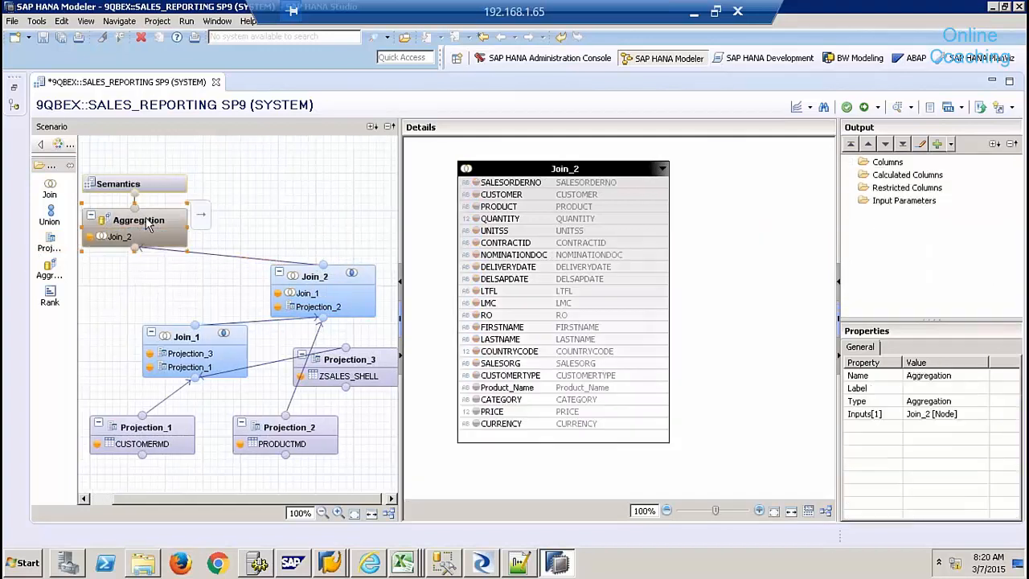
{"action": "left_click", "coordinate": [537, 185]}
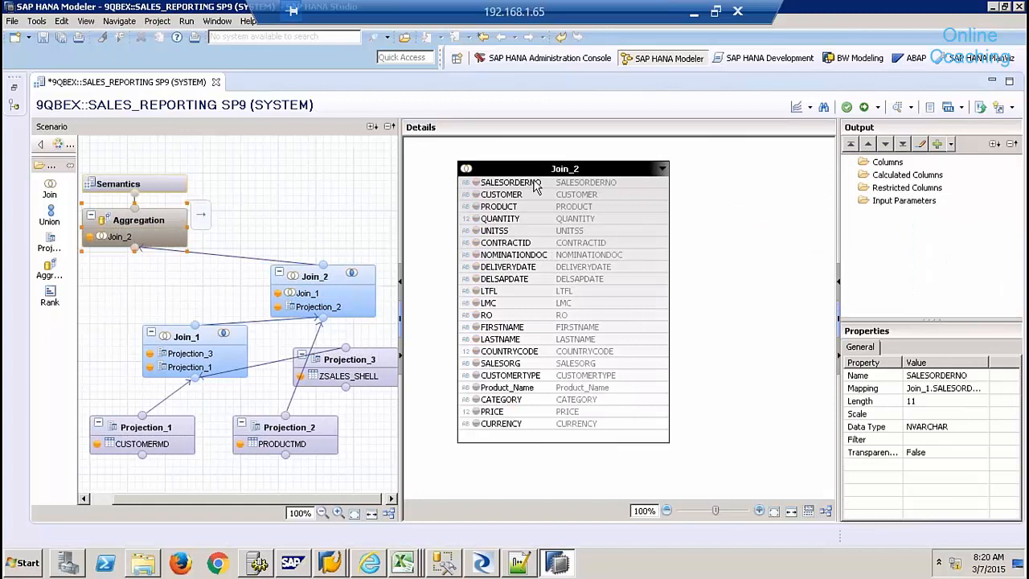
{"action": "left_click", "coordinate": [520, 224]}
{"action": "right_click", "coordinate": [520, 223]}
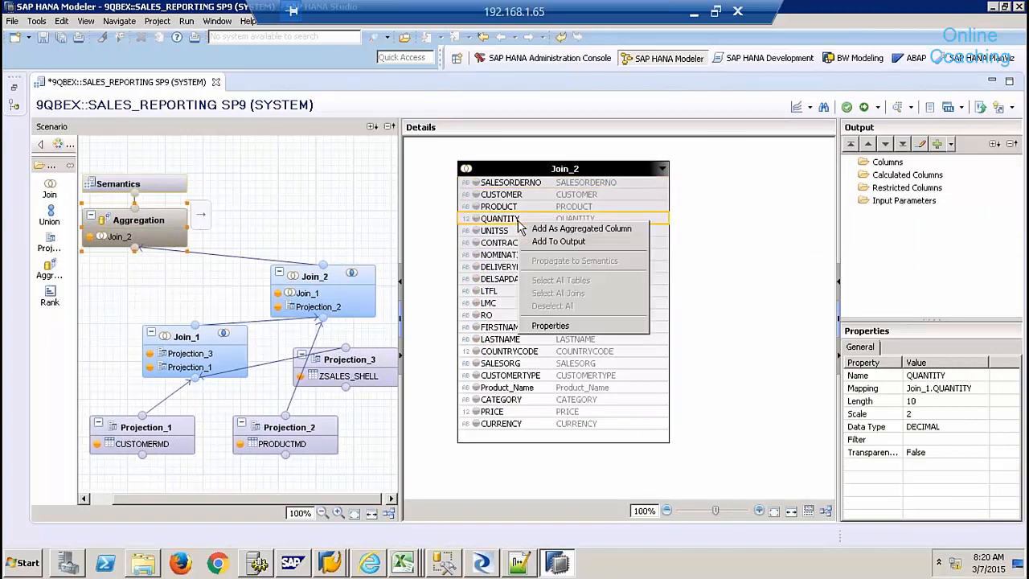
{"action": "left_click", "coordinate": [569, 229]}
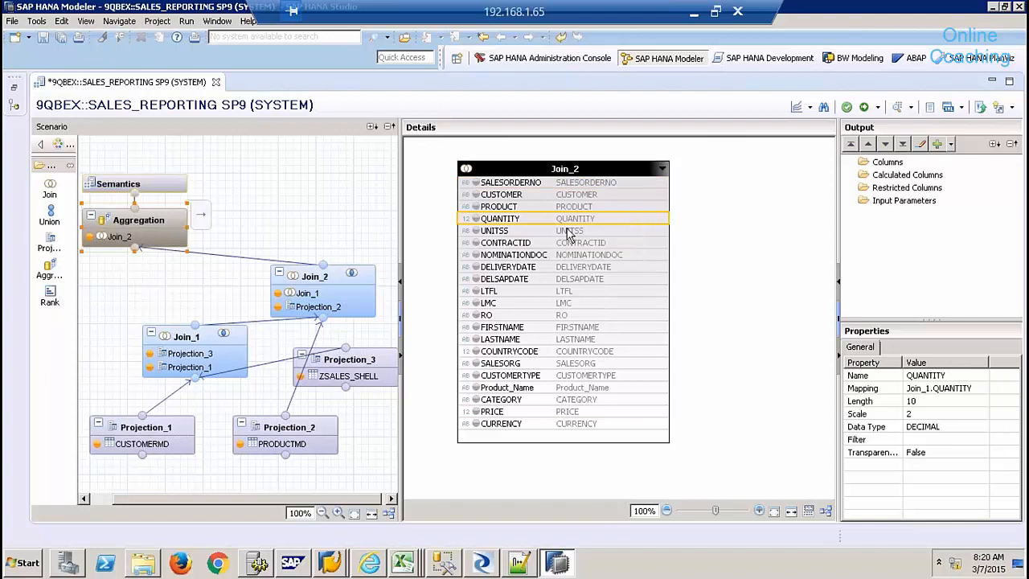
{"action": "left_click", "coordinate": [499, 413]}
{"action": "right_click", "coordinate": [500, 413]}
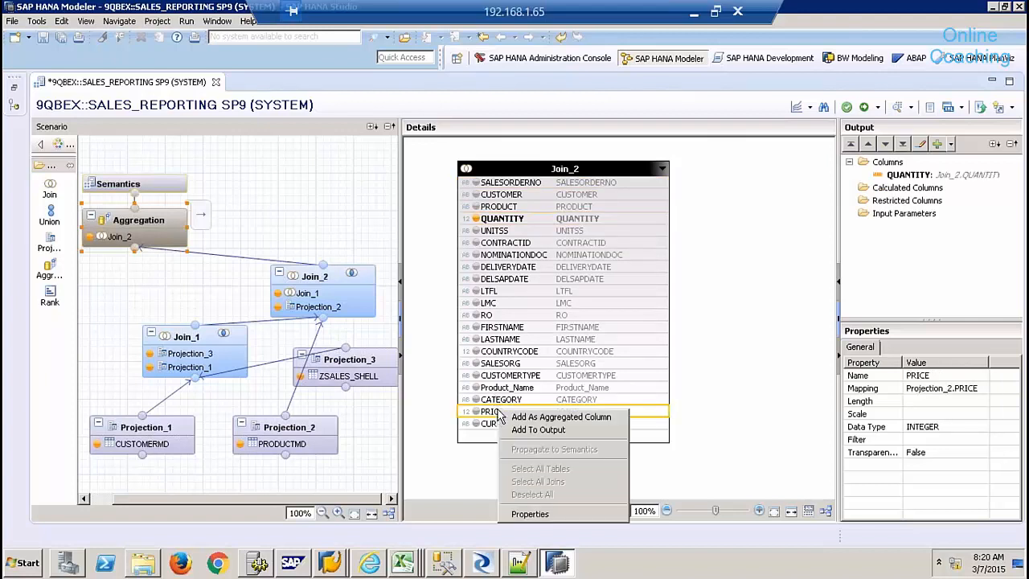
{"action": "left_click", "coordinate": [552, 420]}
- Output SALESORDERNO through PRODUCT and UNITSS through CATEGORY from the Aggregation node
{"action": "left_click", "coordinate": [523, 184]}
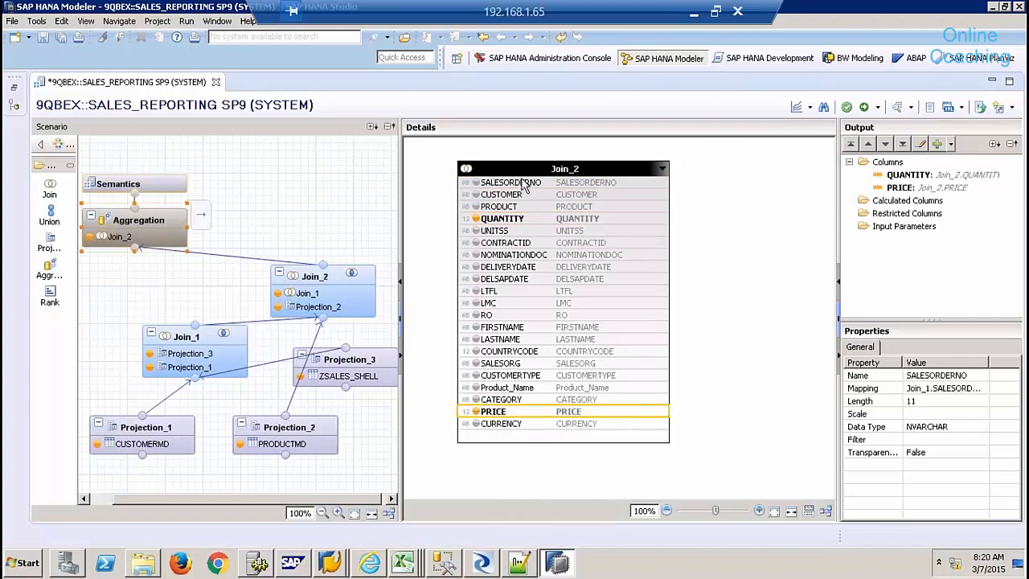
{"action": "left_click", "coordinate": [517, 207], "text": "shift"}
{"action": "right_click", "coordinate": [517, 209]}
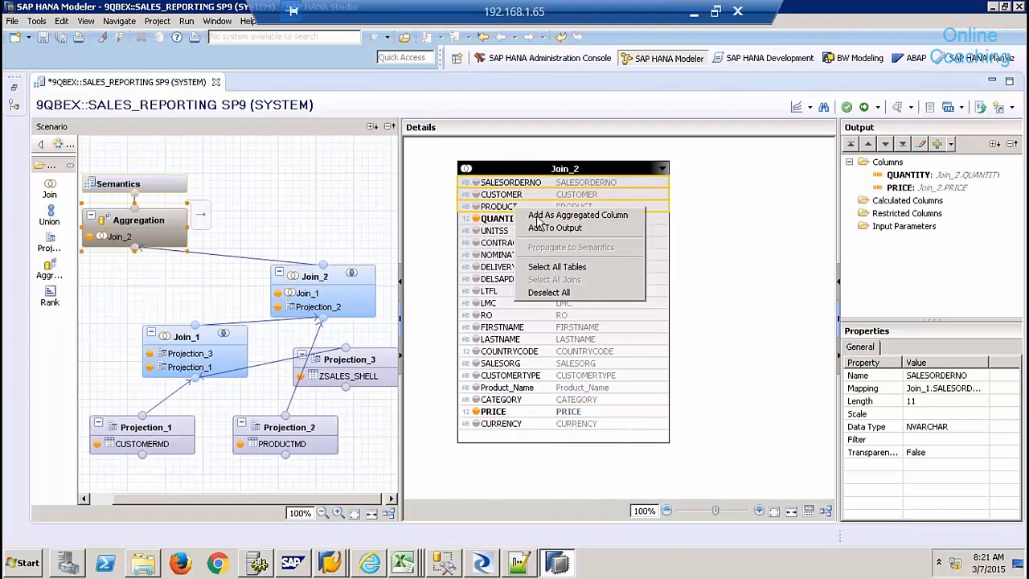
{"action": "left_click", "coordinate": [548, 225]}
{"action": "left_click", "coordinate": [507, 231]}
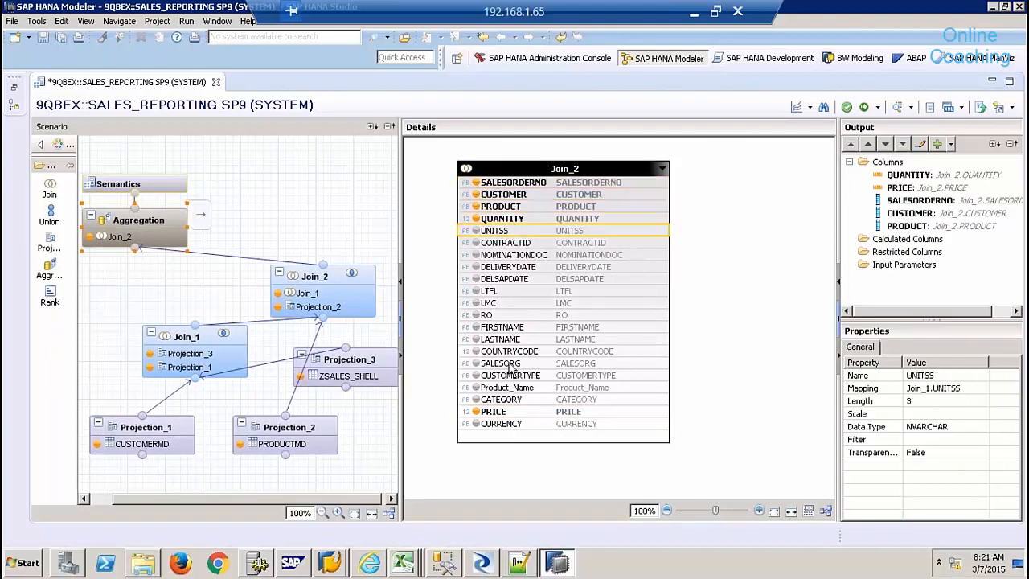
{"action": "left_click", "coordinate": [514, 401], "text": "shift"}
{"action": "right_click", "coordinate": [514, 405]}
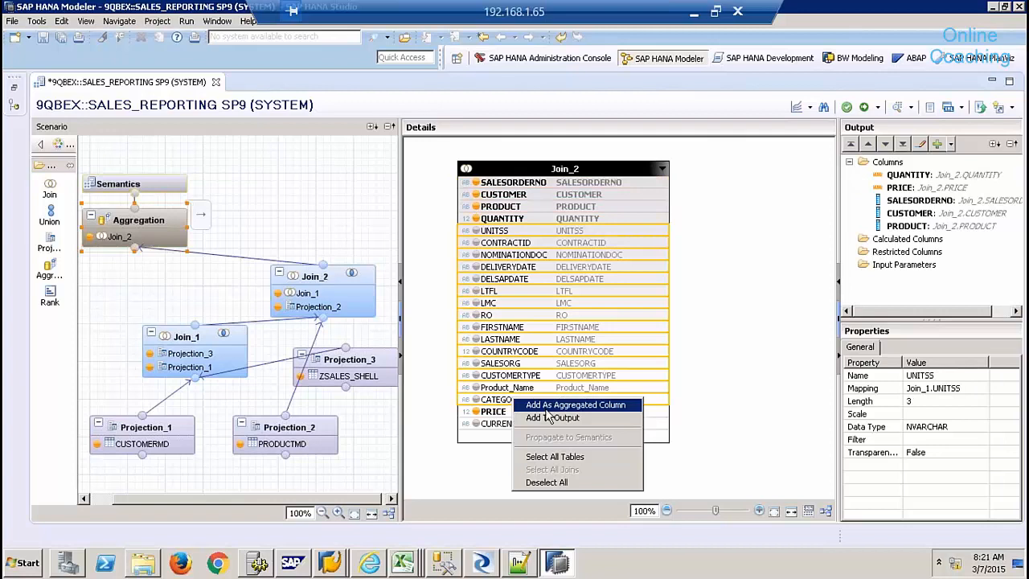
{"action": "left_click", "coordinate": [537, 415]}
- Add the CURRENCY column to the Aggregation output
{"action": "left_click", "coordinate": [513, 426]}
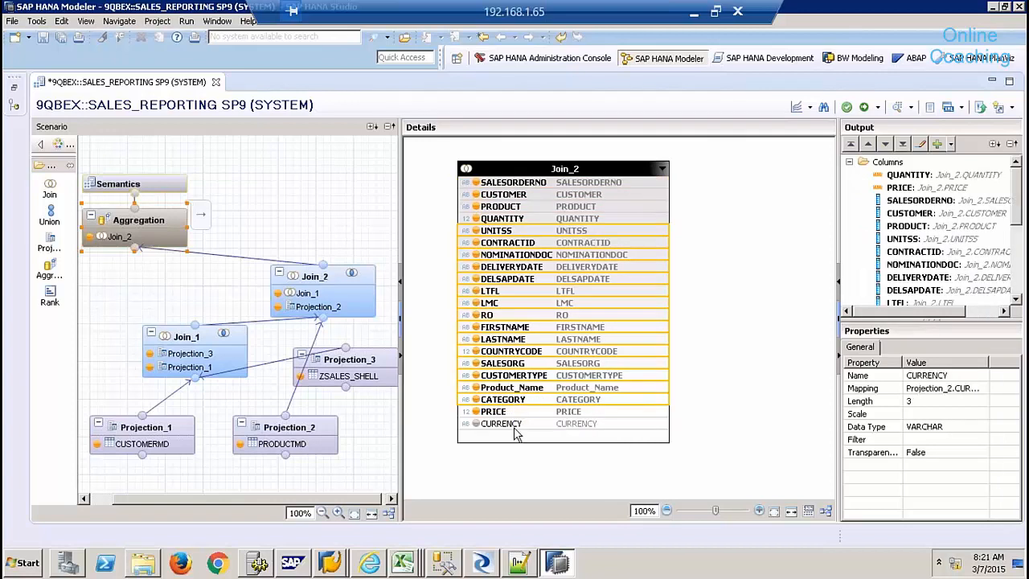
{"action": "right_click", "coordinate": [512, 426]}
{"action": "left_click", "coordinate": [509, 424]}
{"action": "left_click", "coordinate": [509, 426]}
{"action": "right_click", "coordinate": [511, 426]}
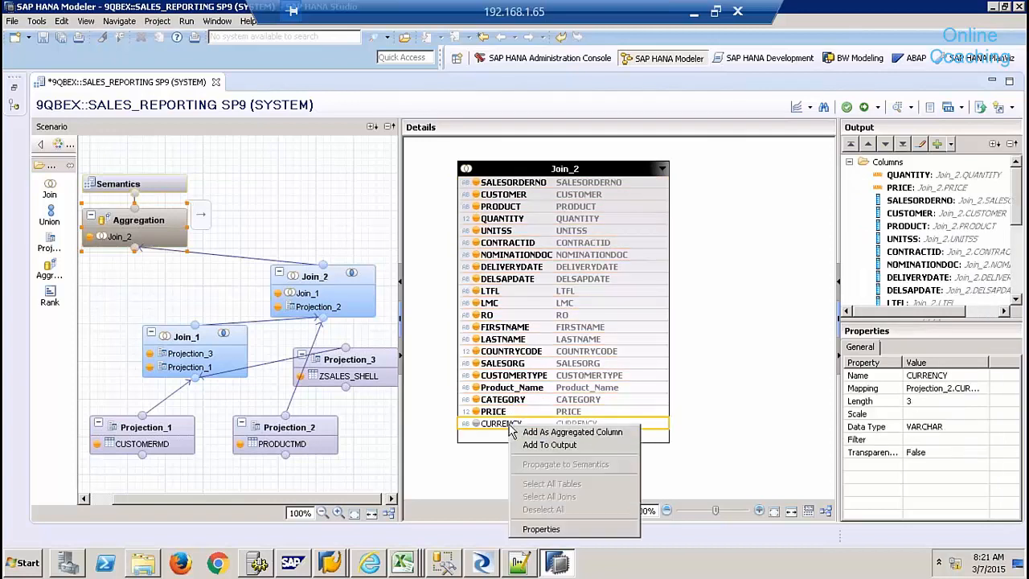
{"action": "left_click", "coordinate": [551, 446]}
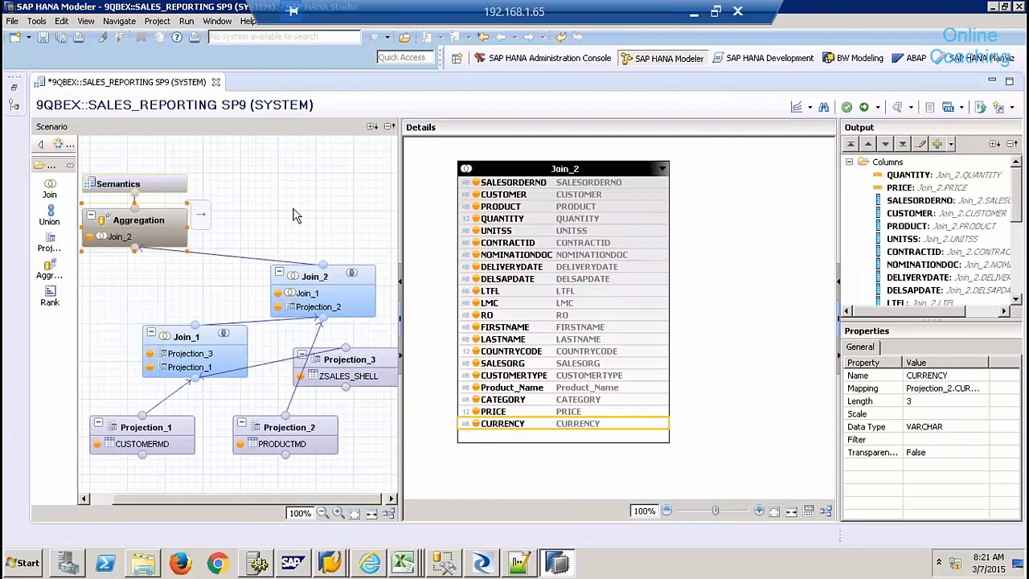
{"action": "left_click", "coordinate": [164, 189]}
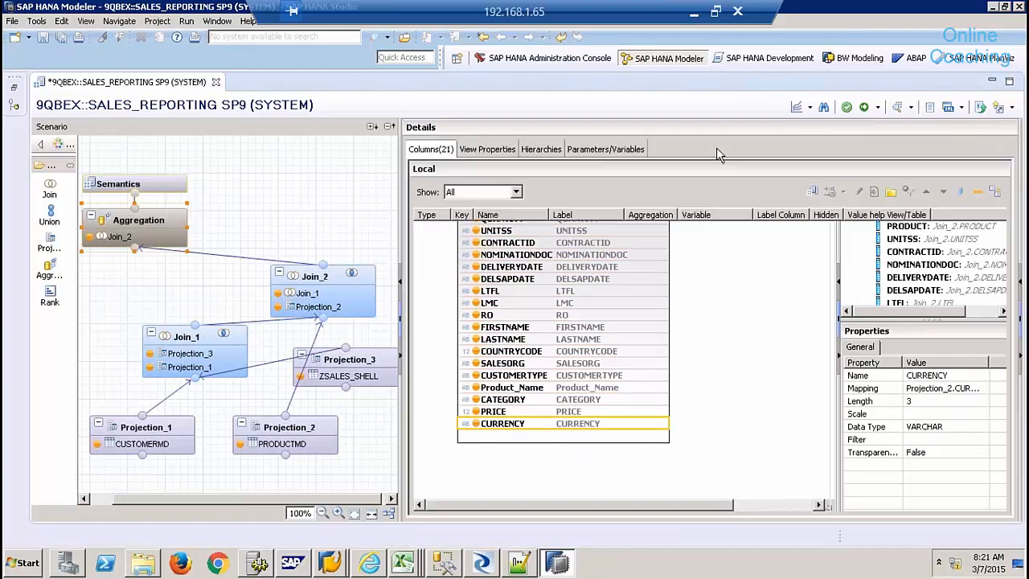
- Auto-assign column semantics and change COUNTRYCODE's type to Attribute
{"action": "left_click", "coordinate": [999, 191]}
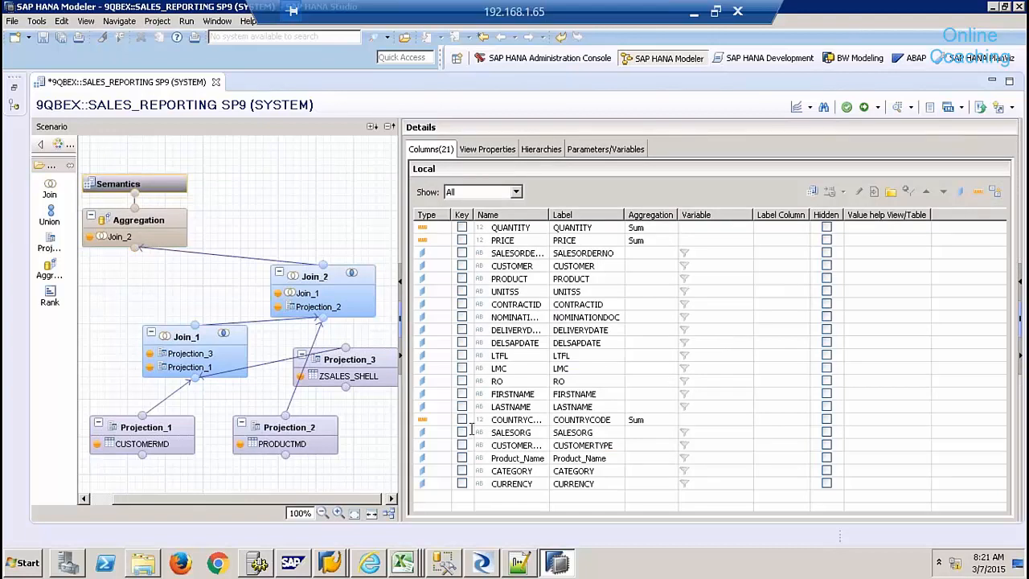
{"action": "left_click", "coordinate": [435, 421]}
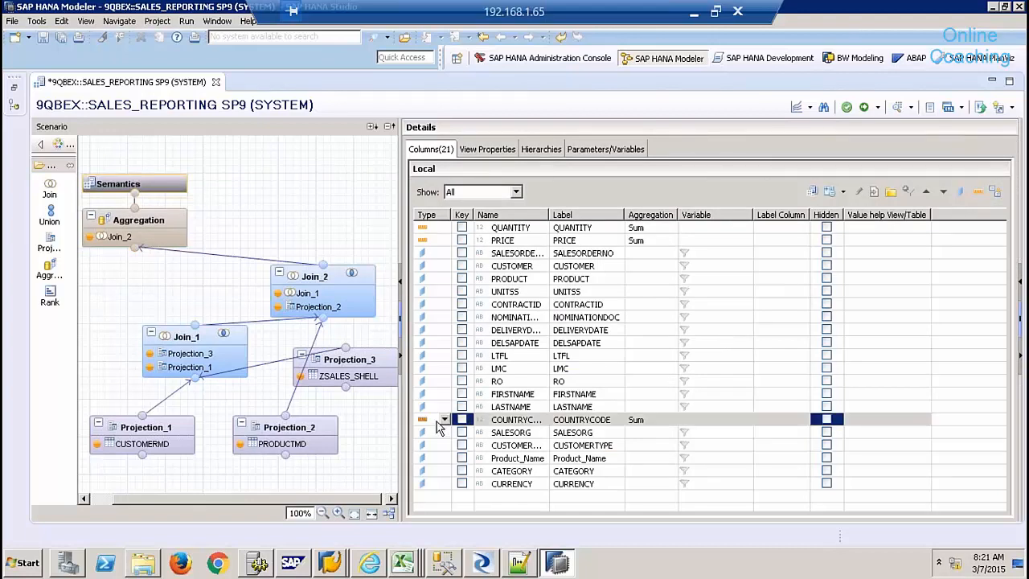
{"action": "left_click", "coordinate": [445, 421]}
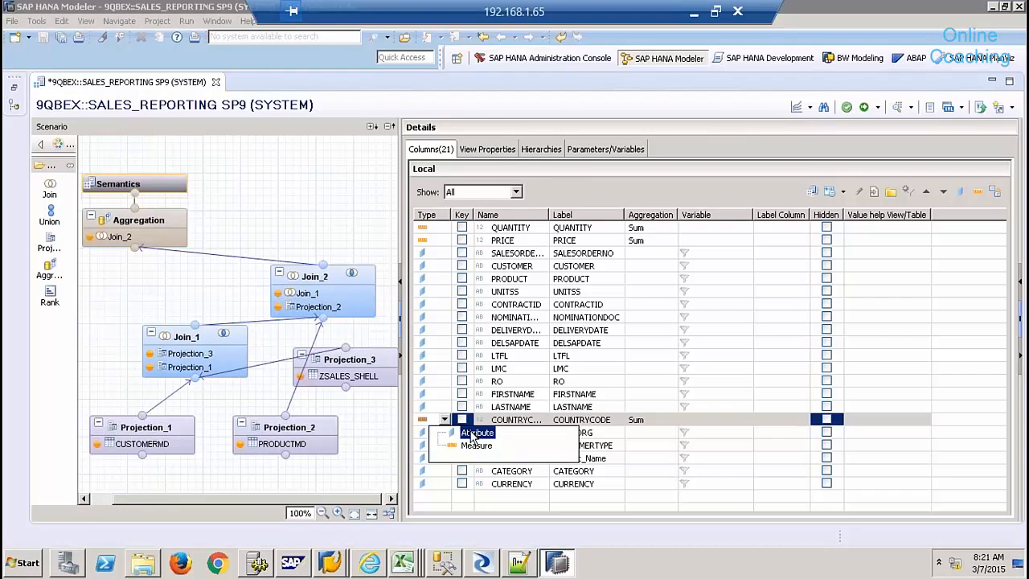
{"action": "left_click", "coordinate": [474, 434]}
- Auto-layout the scenario diagram and select the Aggregation node
{"action": "left_click", "coordinate": [333, 194]}
{"action": "left_click", "coordinate": [389, 513]}
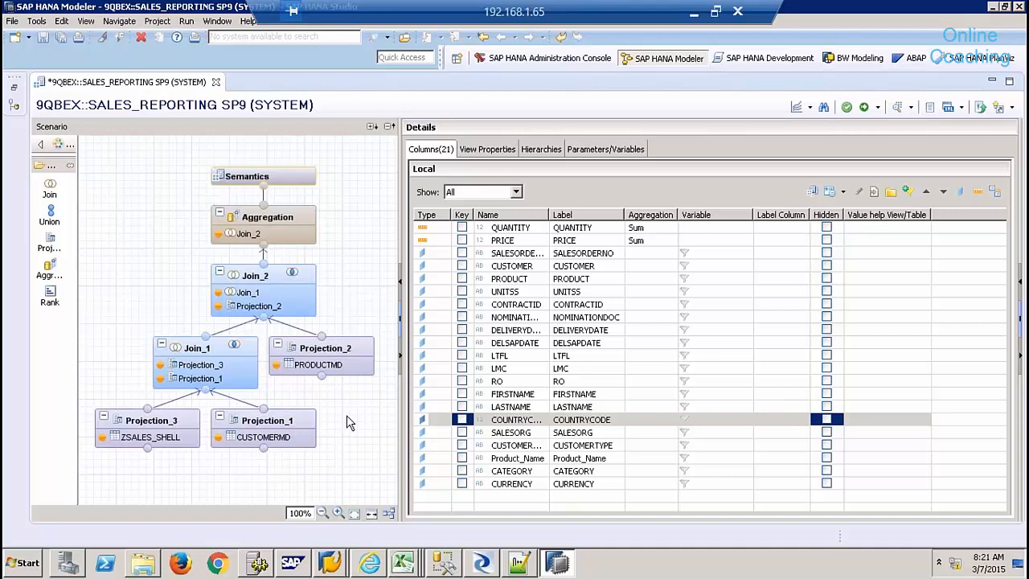
{"action": "left_click", "coordinate": [299, 217]}
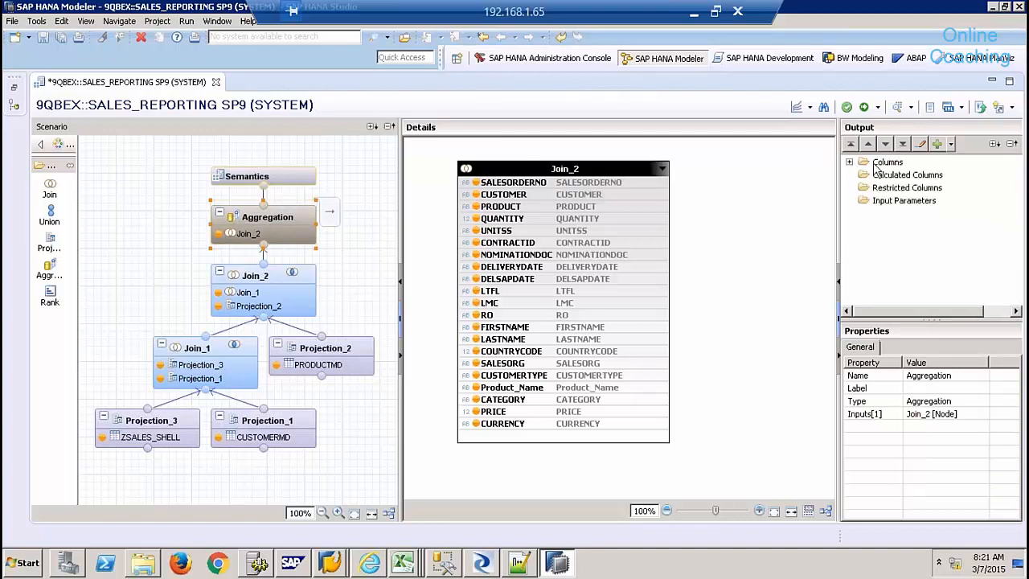
- Create calculated column AMOUNT as a DECIMAL(10,2) measure
{"action": "left_click", "coordinate": [904, 177]}
{"action": "right_click", "coordinate": [904, 179]}
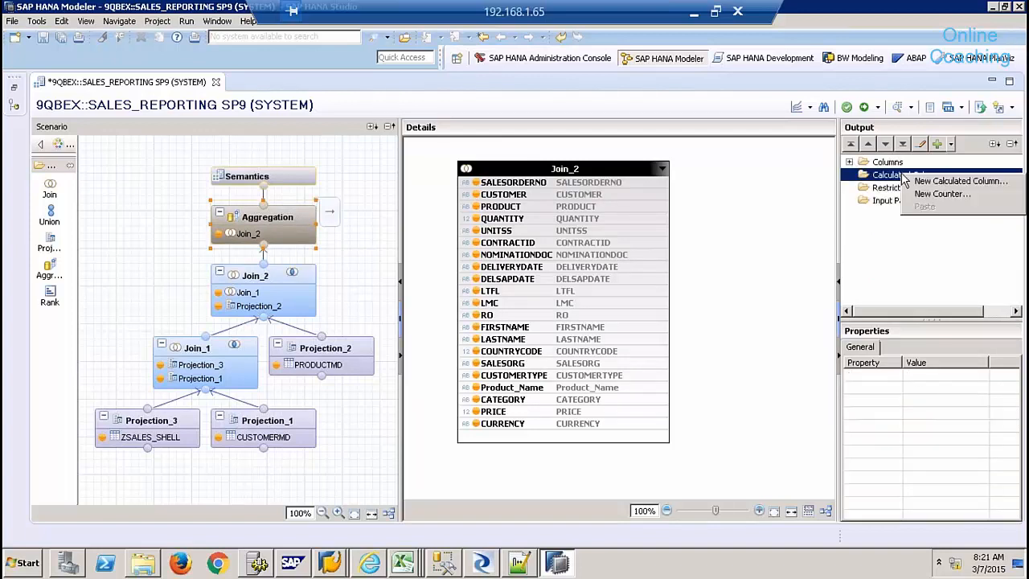
{"action": "left_click", "coordinate": [937, 180]}
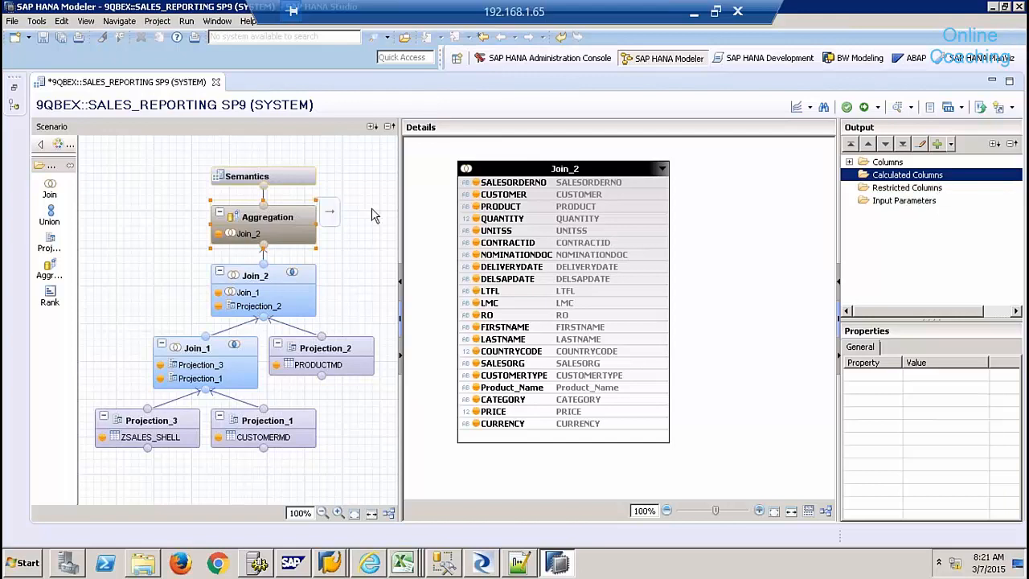
{"action": "type", "text": "AMOUNT"}
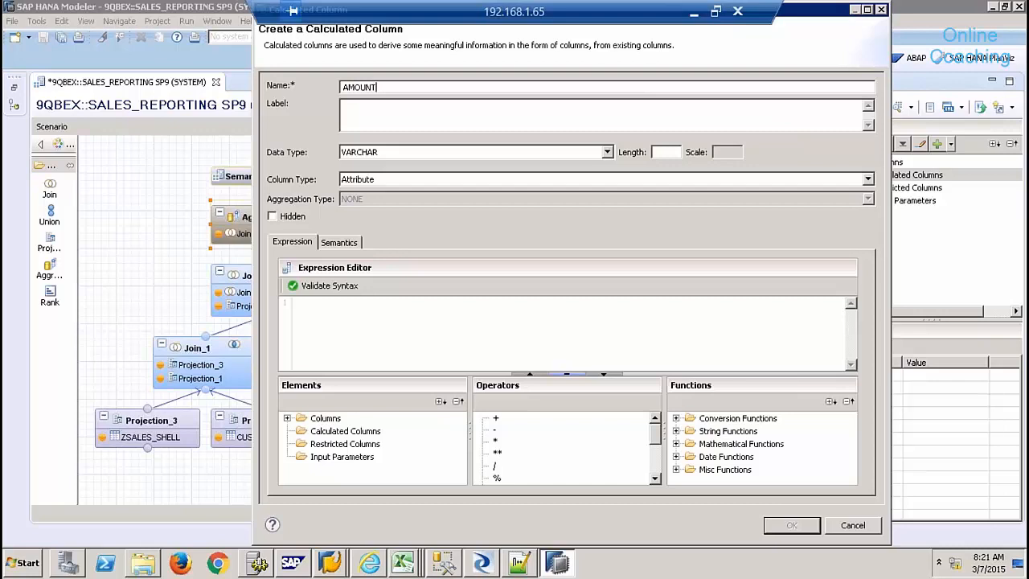
{"action": "key", "text": "Tab"}
{"action": "left_click", "coordinate": [507, 153]}
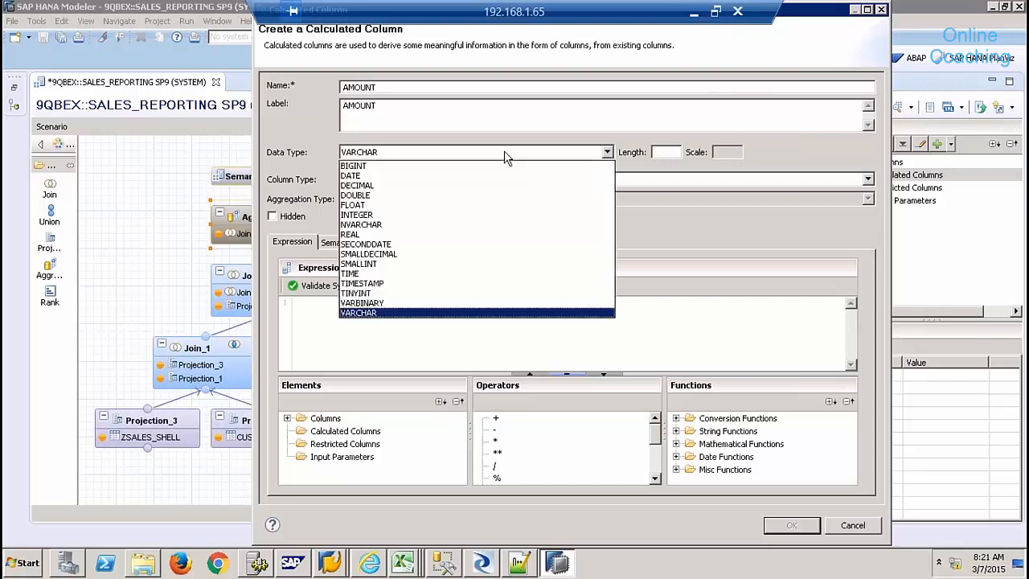
{"action": "left_click", "coordinate": [396, 186]}
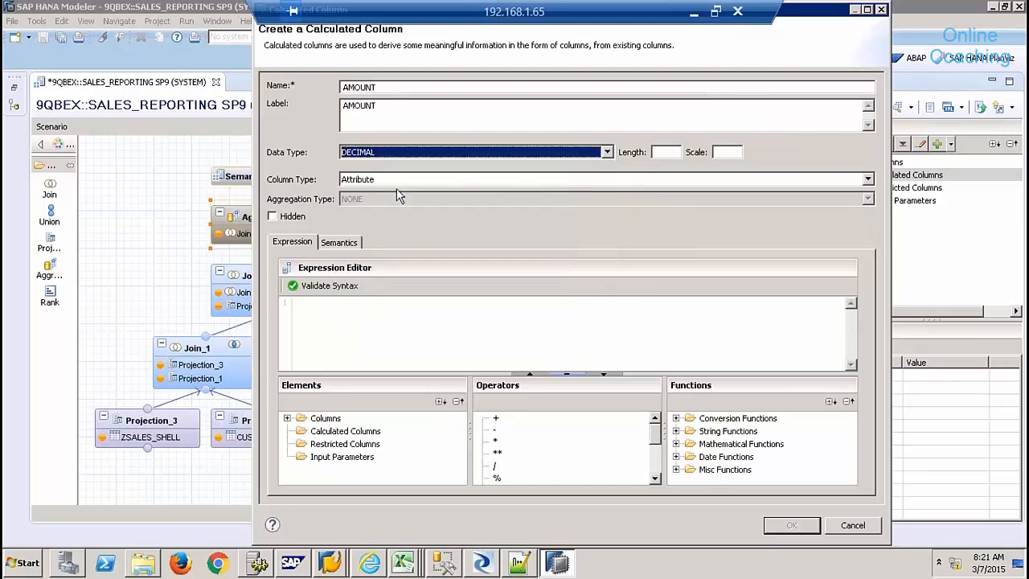
{"action": "key", "text": "Tab"}
{"action": "type", "text": "1"}
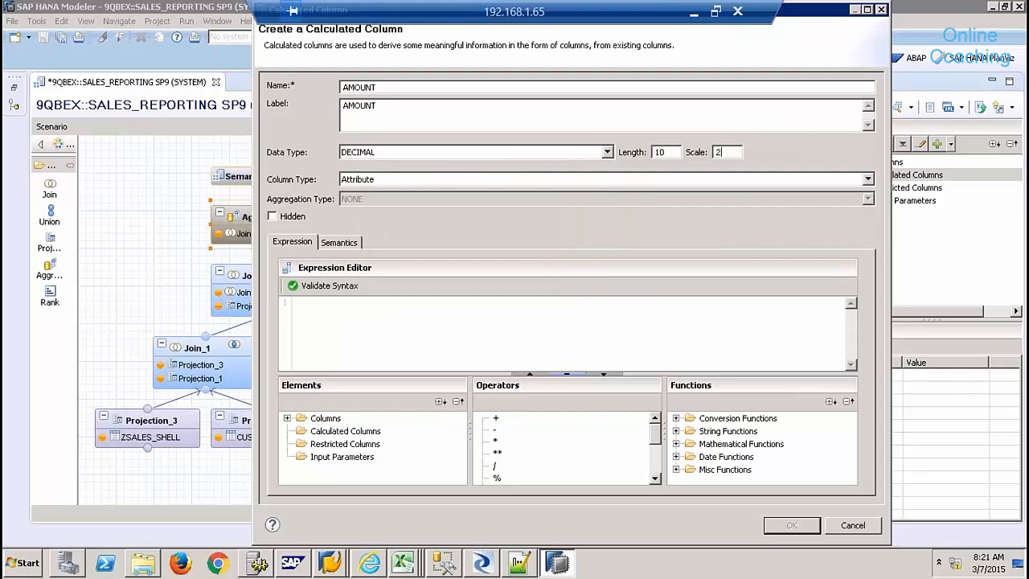
{"action": "left_click", "coordinate": [358, 180]}
{"action": "left_click", "coordinate": [368, 202]}
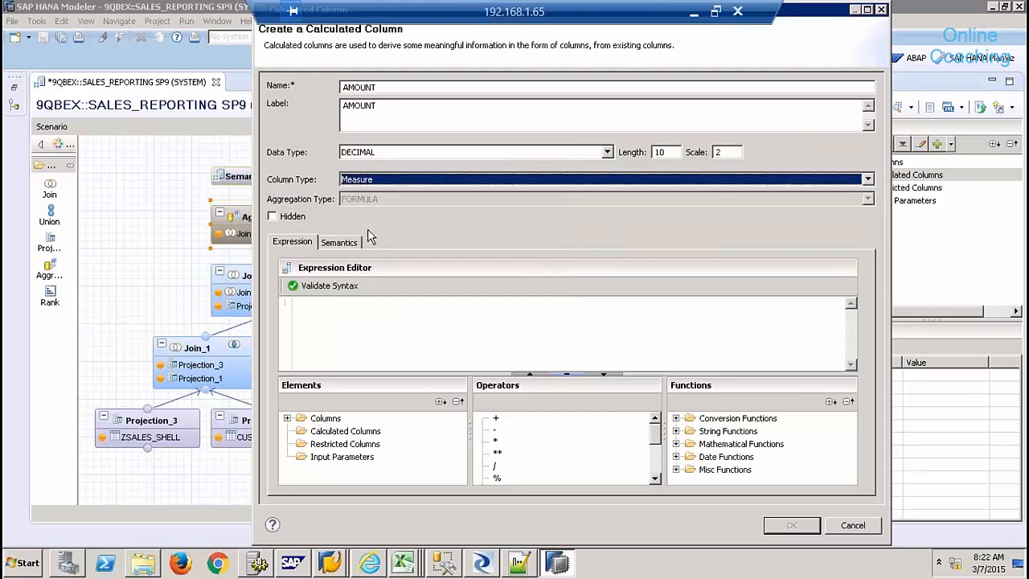
- Give AMOUNT the expression "QUANTITY" * "PRICE" and confirm it
{"action": "left_click", "coordinate": [340, 314]}
{"action": "left_click", "coordinate": [287, 419]}
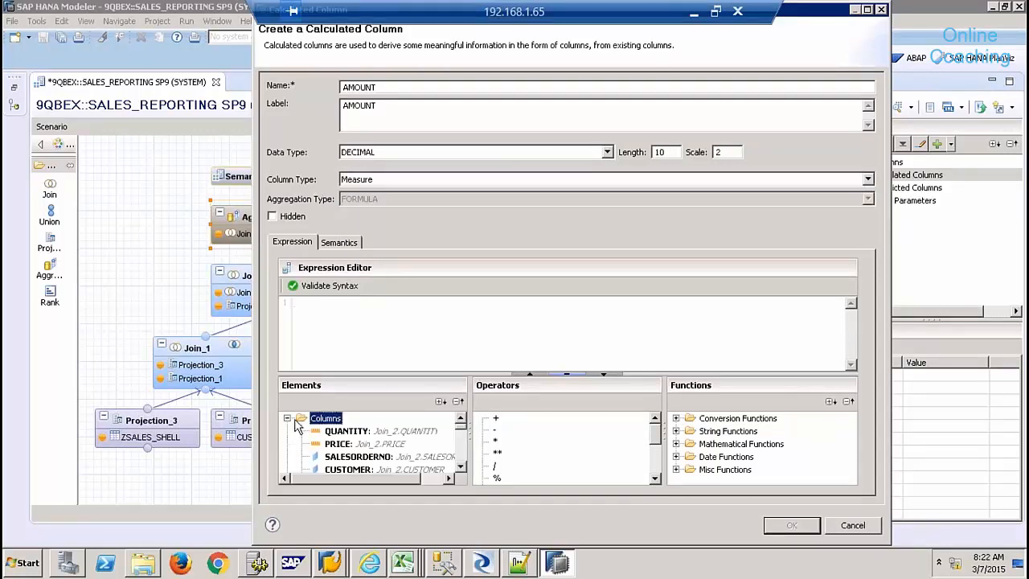
{"action": "double_click", "coordinate": [338, 431]}
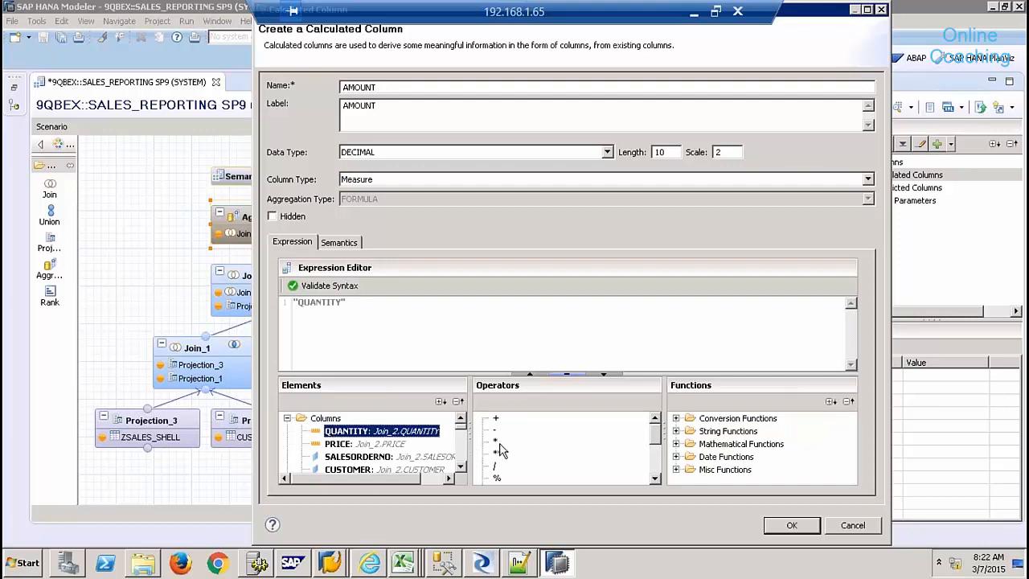
{"action": "double_click", "coordinate": [495, 440]}
{"action": "double_click", "coordinate": [368, 447]}
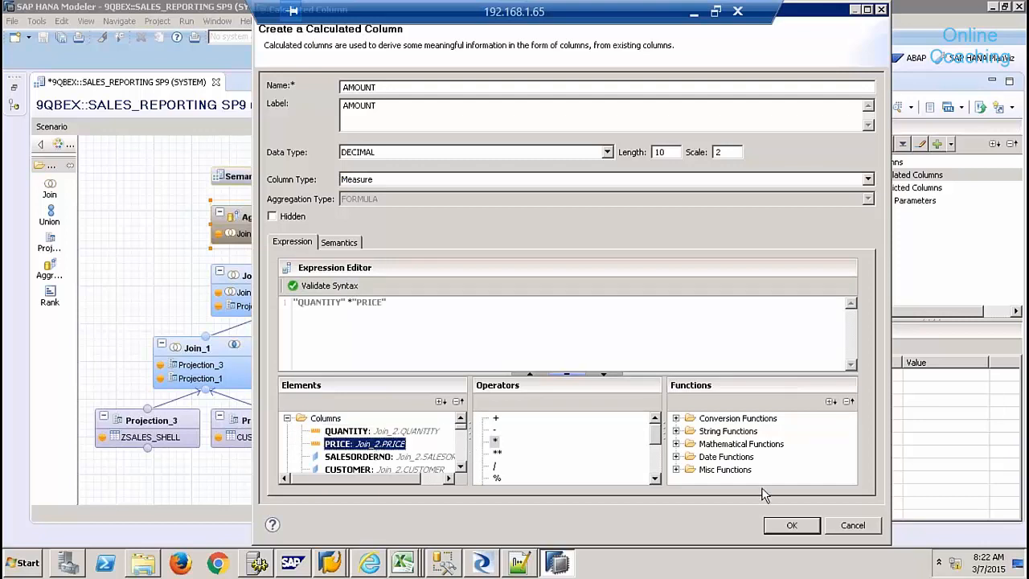
{"action": "left_click", "coordinate": [783, 526]}
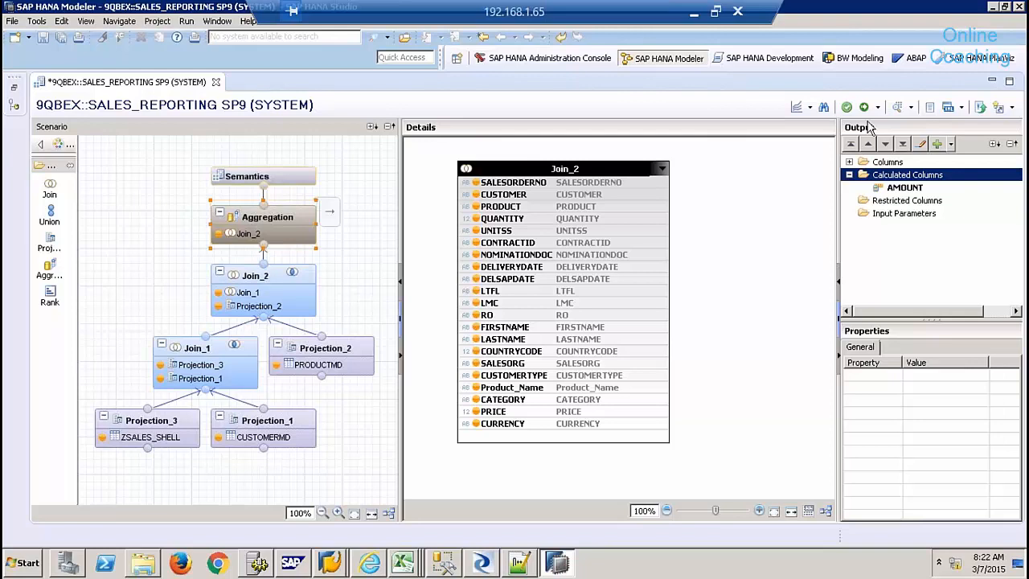
- Create counter NOOFORDERS counting distinct SALESORDERNO values
{"action": "right_click", "coordinate": [906, 176]}
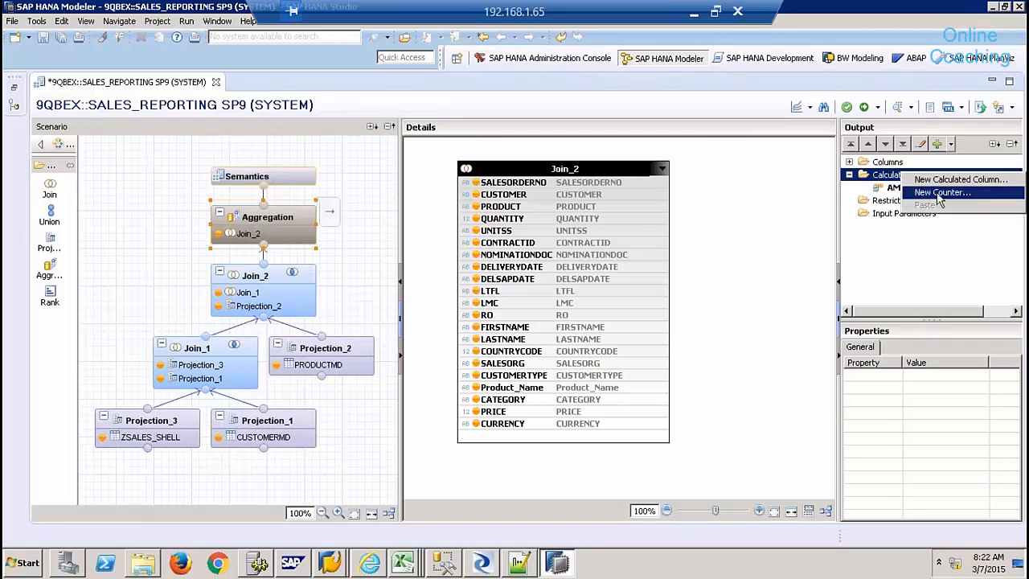
{"action": "left_click", "coordinate": [941, 193]}
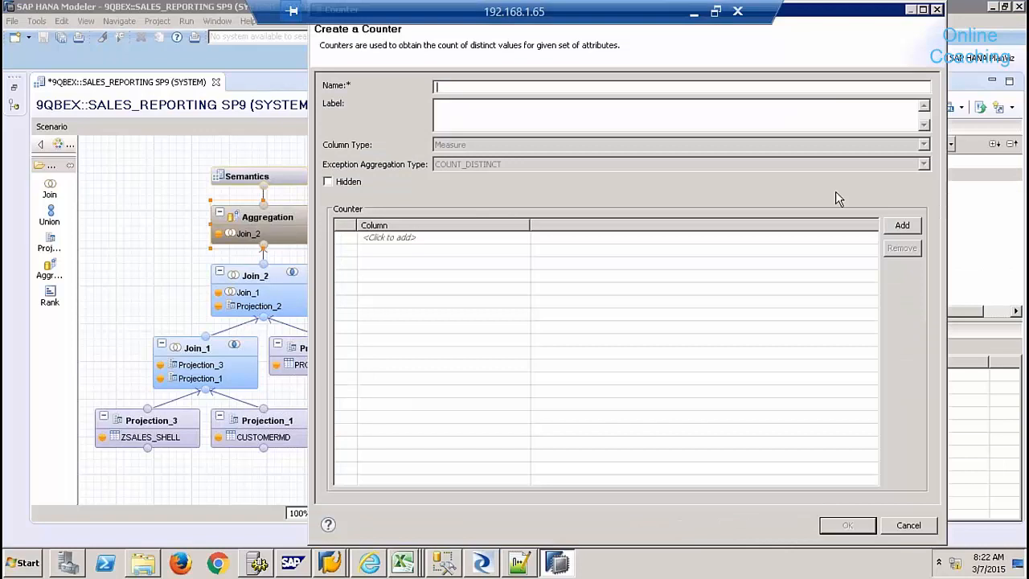
{"action": "type", "text": "NOOFORDERS"}
{"action": "key", "text": "Tab"}
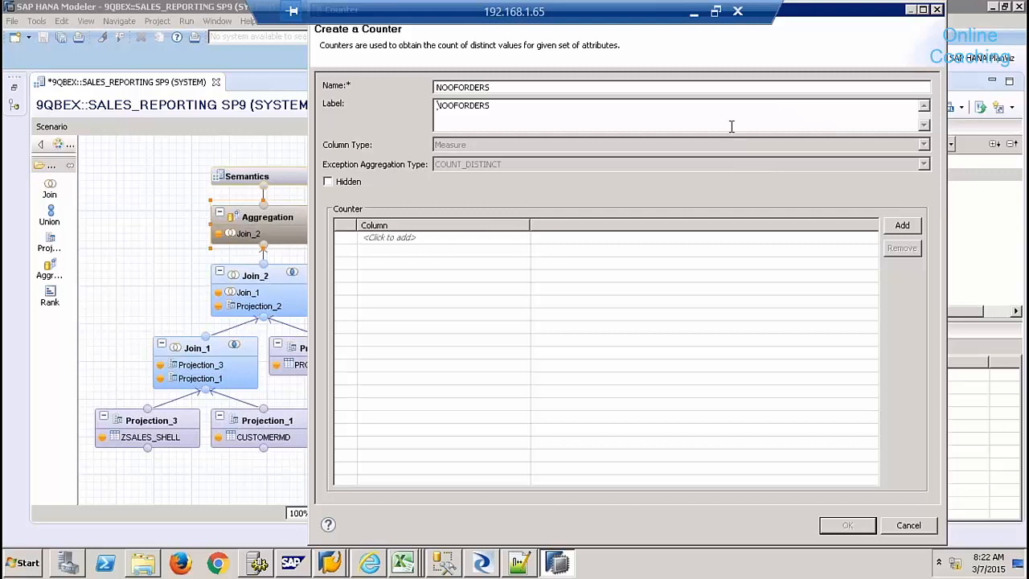
{"action": "left_click", "coordinate": [452, 237]}
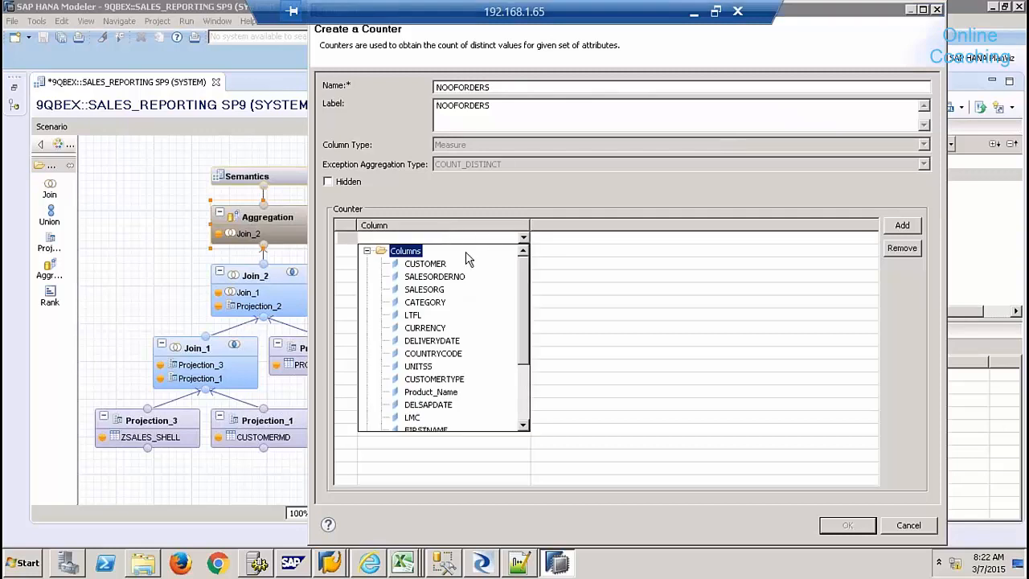
{"action": "left_click", "coordinate": [451, 278]}
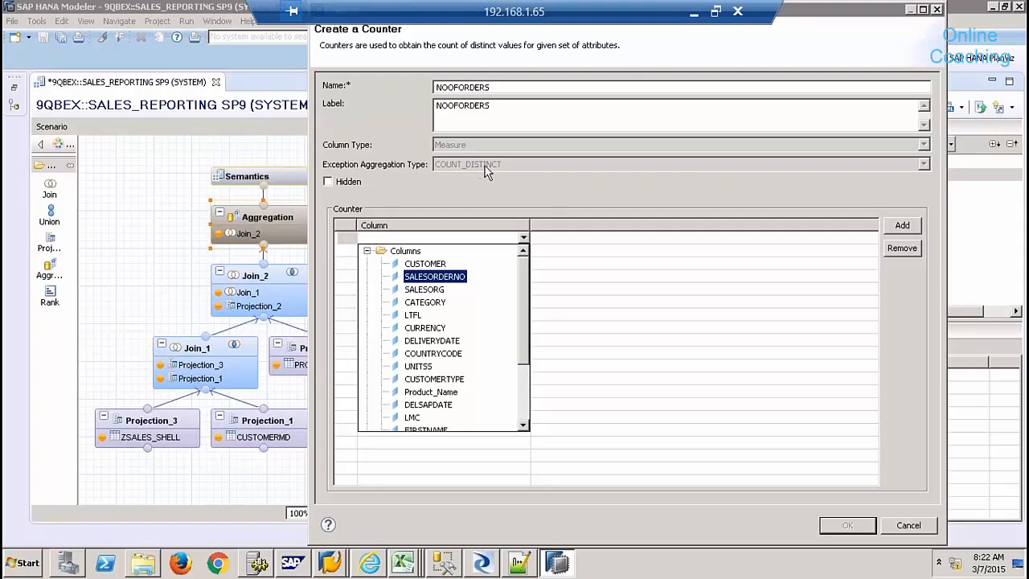
{"action": "left_click", "coordinate": [442, 281]}
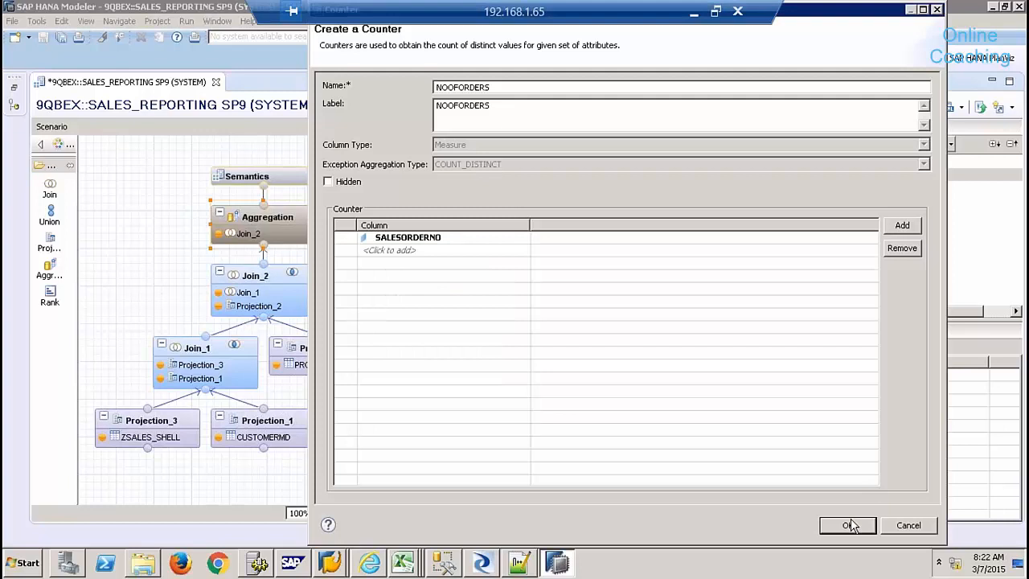
{"action": "left_click", "coordinate": [850, 524]}
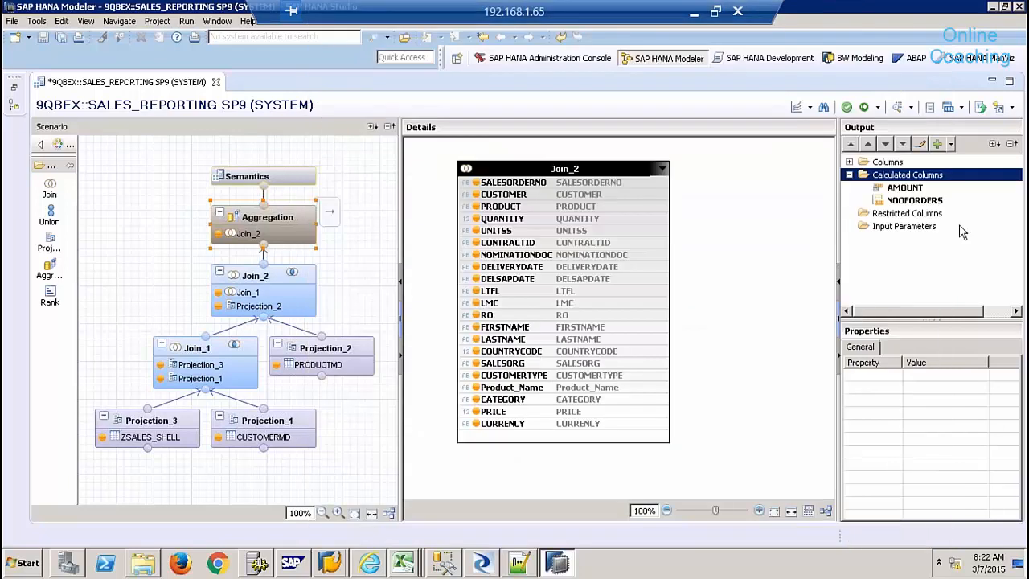
- Save and activate SALES_REPORTING from its Semantics node, then open the data preview
{"action": "left_click", "coordinate": [892, 218]}
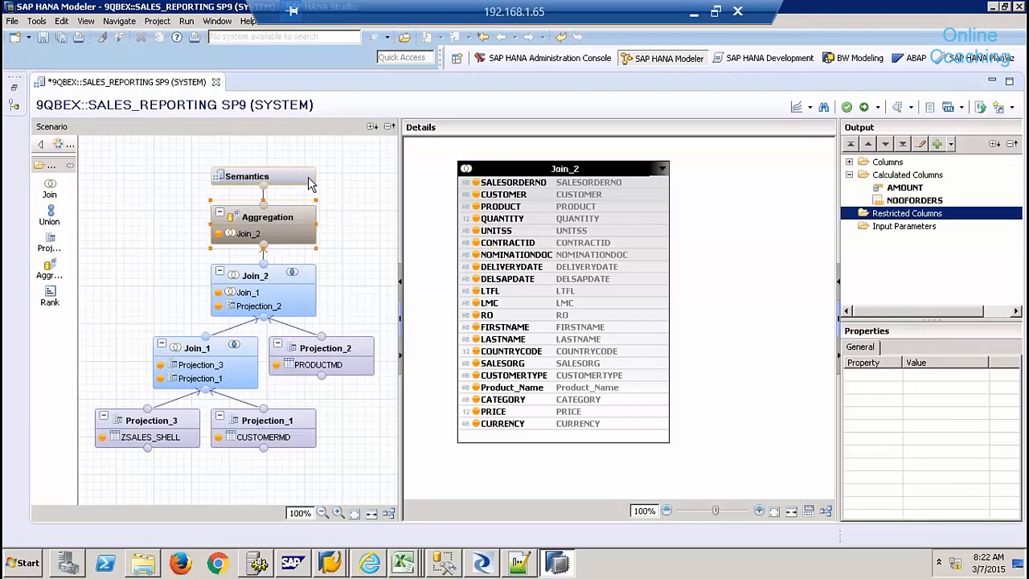
{"action": "left_click", "coordinate": [300, 177]}
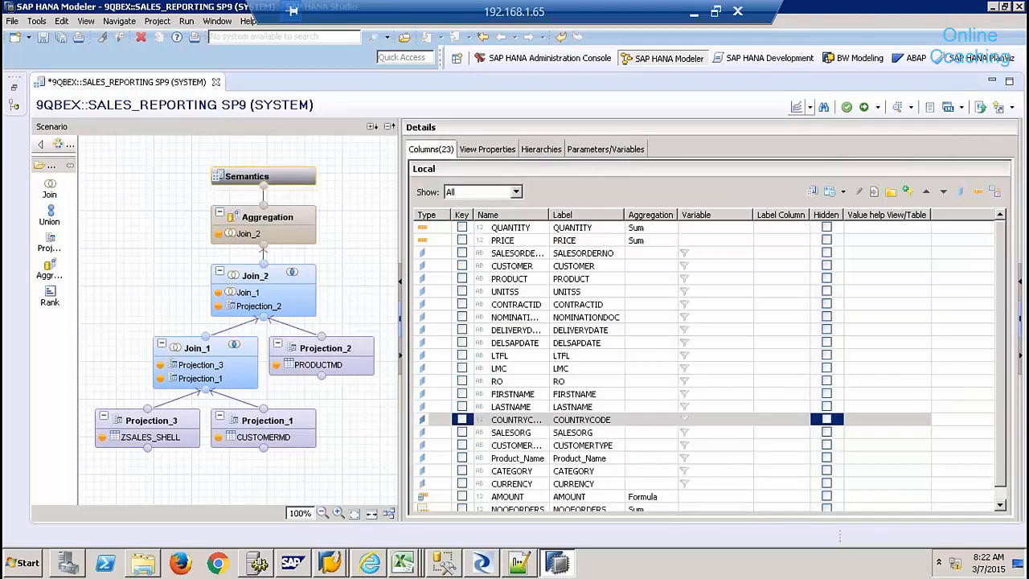
{"action": "left_click", "coordinate": [865, 111]}
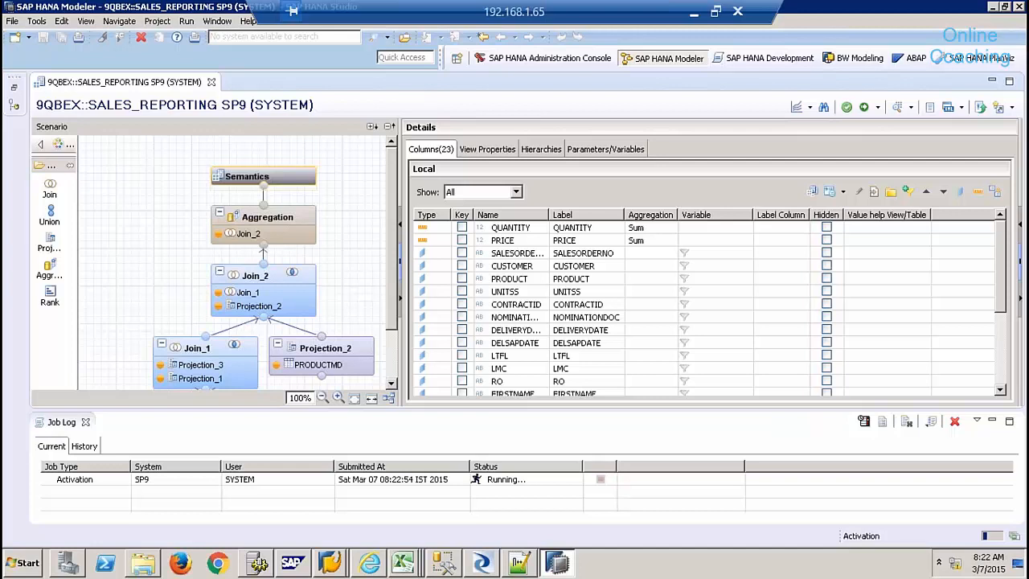
{"action": "left_click", "coordinate": [898, 108]}
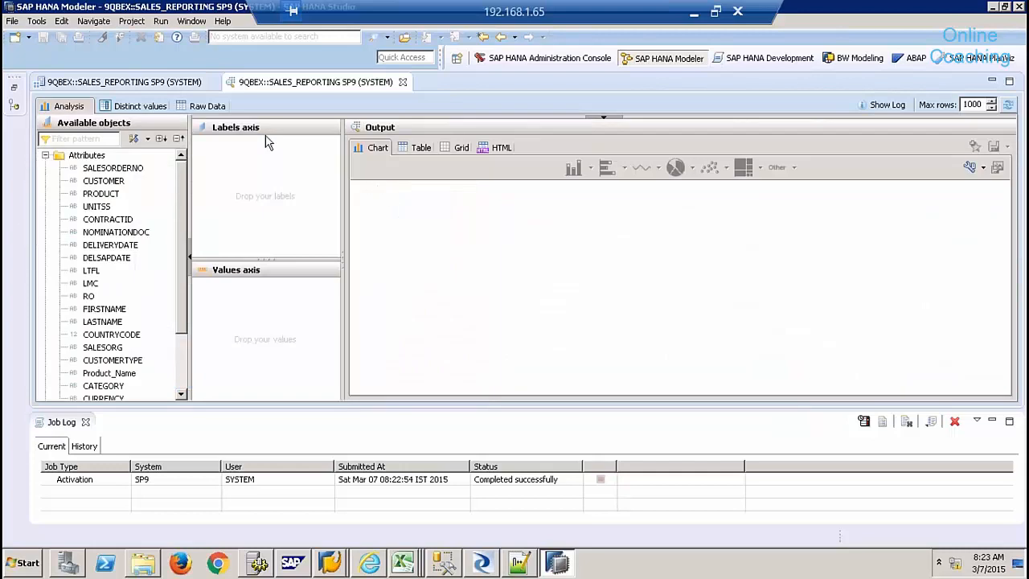
- Review the 49 raw rows, paging right to NOOFORDERS and AMOUNT and back, then close the preview
{"action": "left_click", "coordinate": [215, 108]}
{"action": "left_click", "coordinate": [86, 422]}
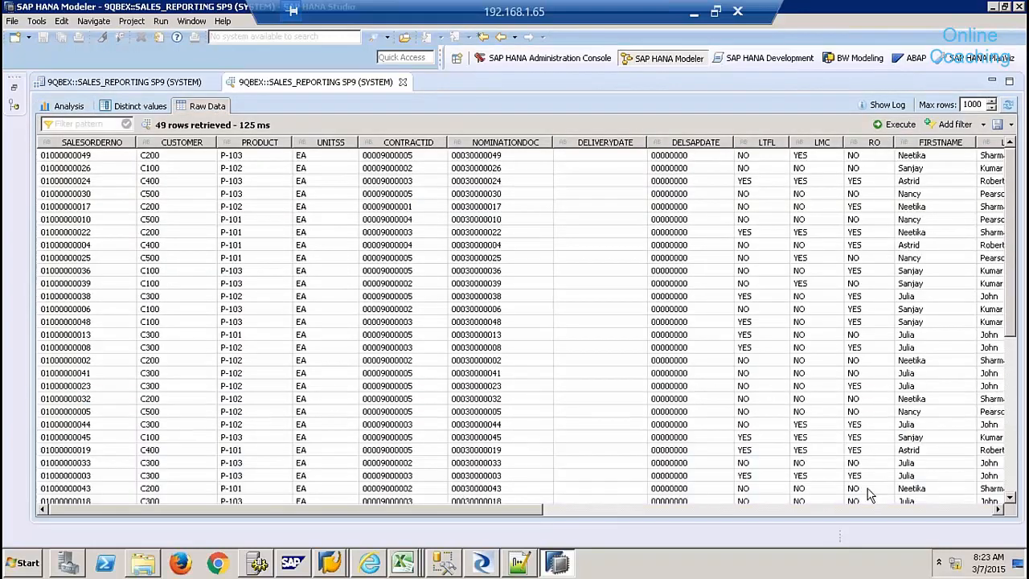
{"action": "left_click", "coordinate": [868, 510]}
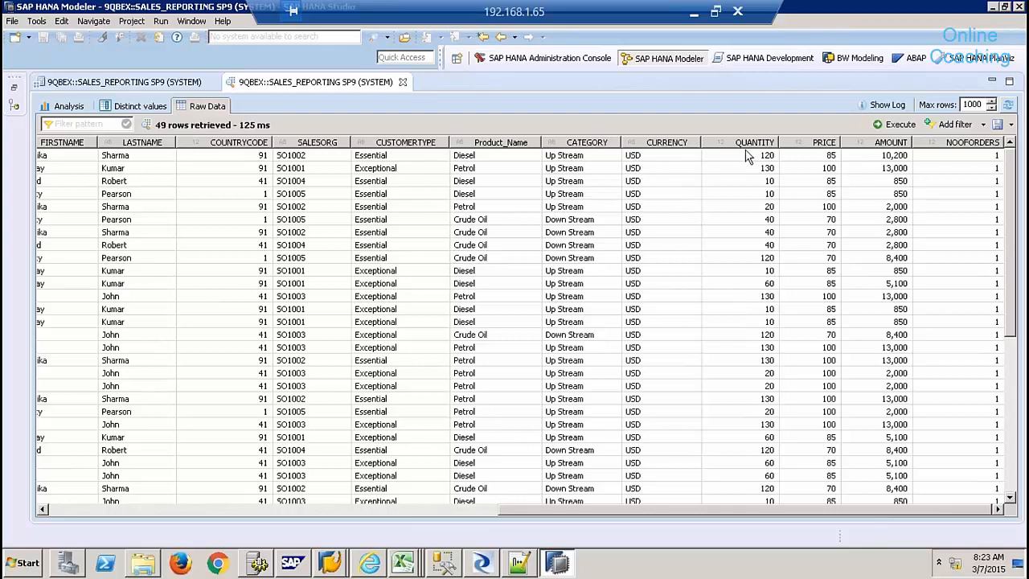
{"action": "left_click", "coordinate": [184, 511]}
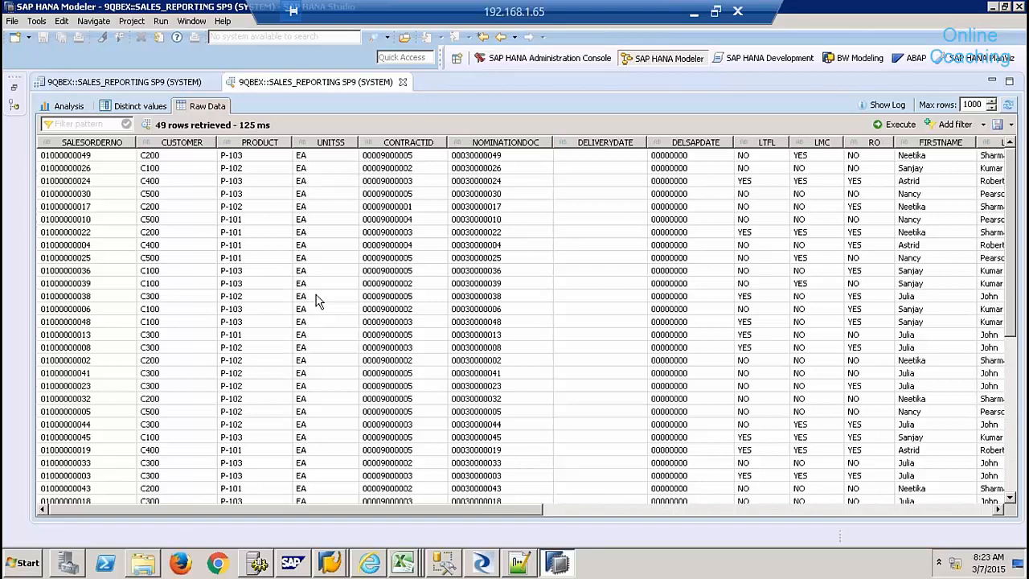
{"action": "left_click", "coordinate": [402, 82]}
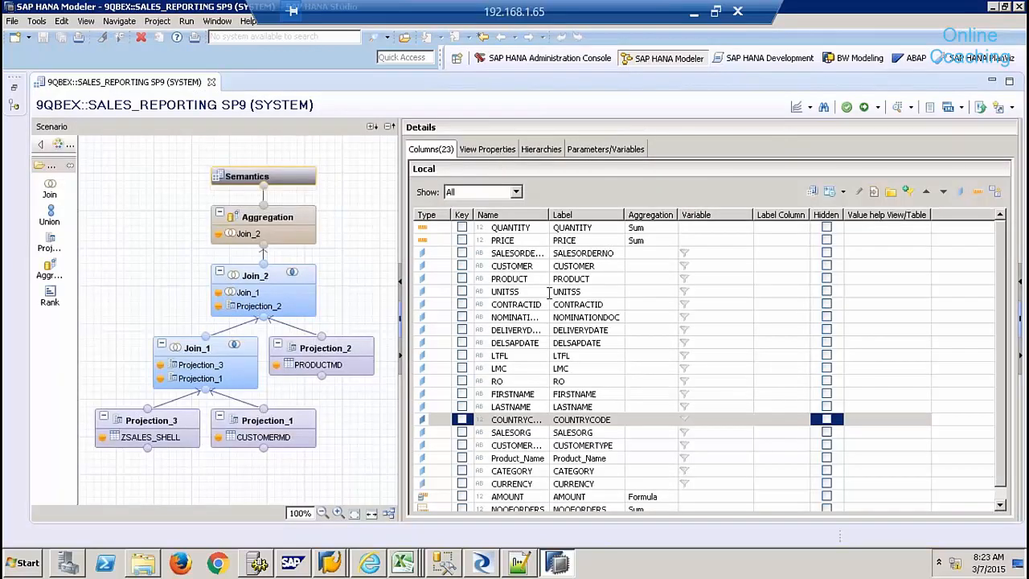
- Give the UNITSS column Unit of Measure semantics
{"action": "left_click", "coordinate": [523, 291]}
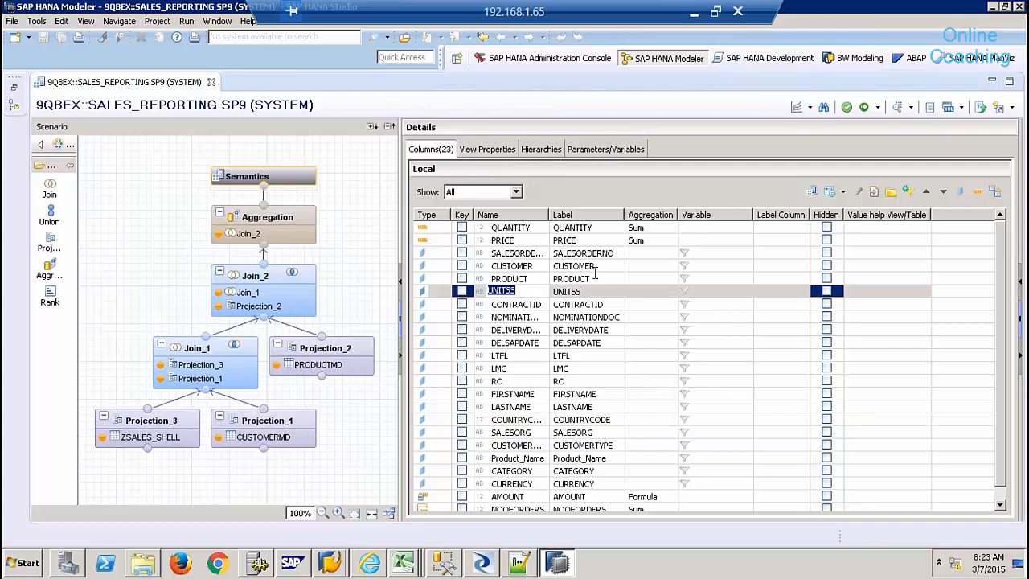
{"action": "left_click", "coordinate": [830, 192]}
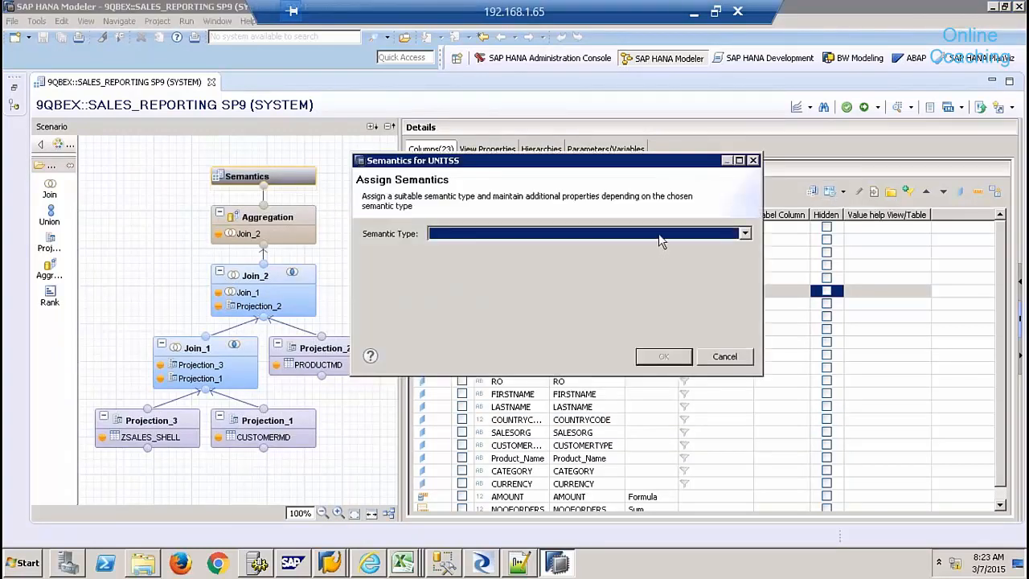
{"action": "left_click", "coordinate": [658, 234]}
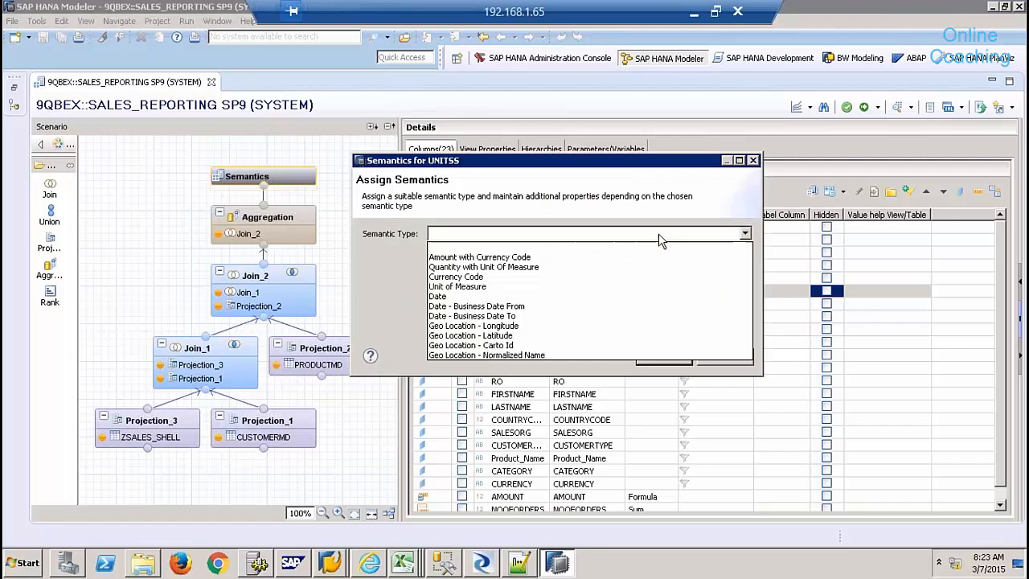
{"action": "left_click", "coordinate": [504, 287]}
{"action": "left_click", "coordinate": [663, 356]}
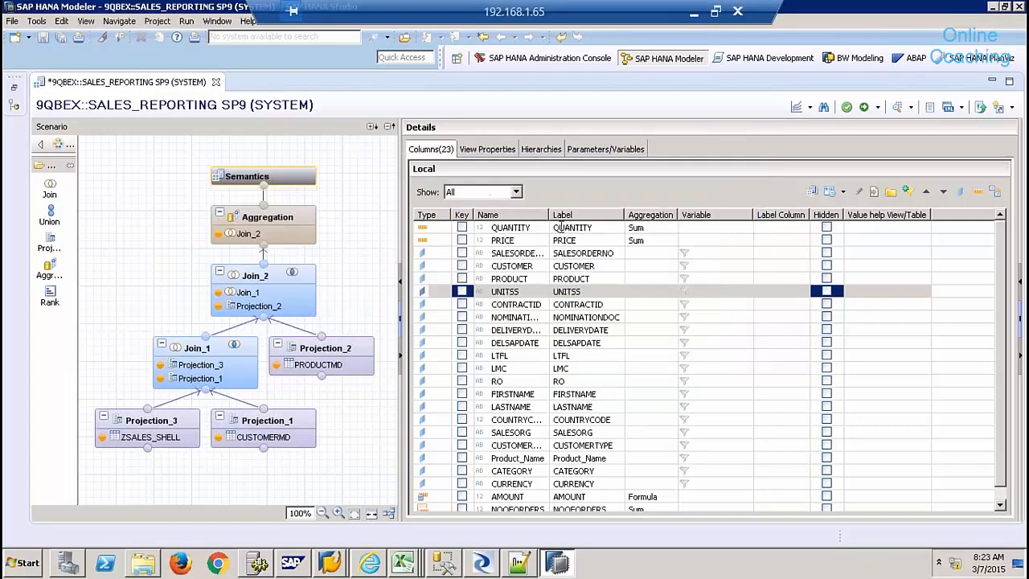
- Make QUANTITY a quantity with unit of measure, taking its unit from the UNITSS column
{"action": "left_click", "coordinate": [536, 230]}
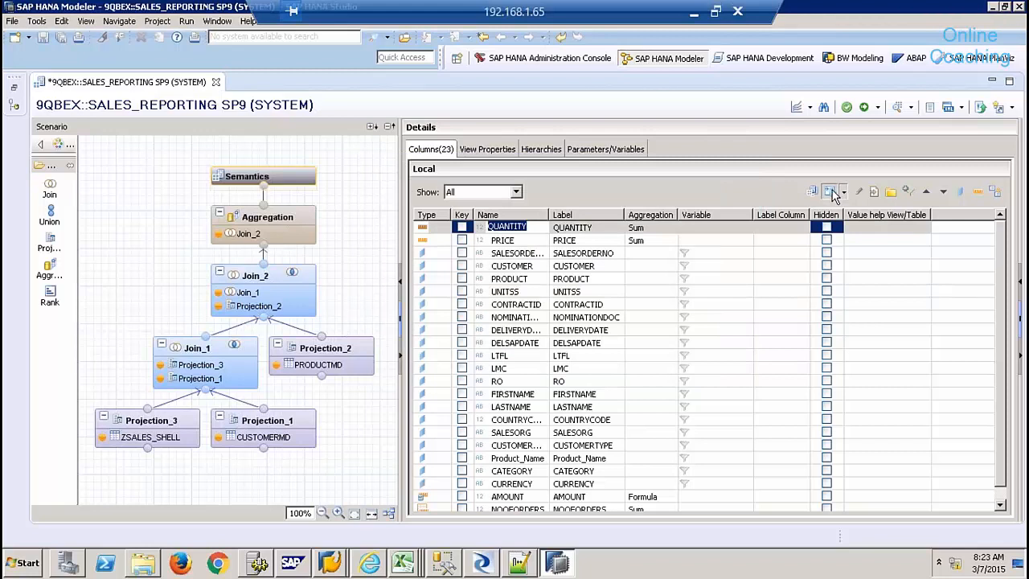
{"action": "left_click", "coordinate": [830, 193]}
{"action": "left_click", "coordinate": [698, 177]}
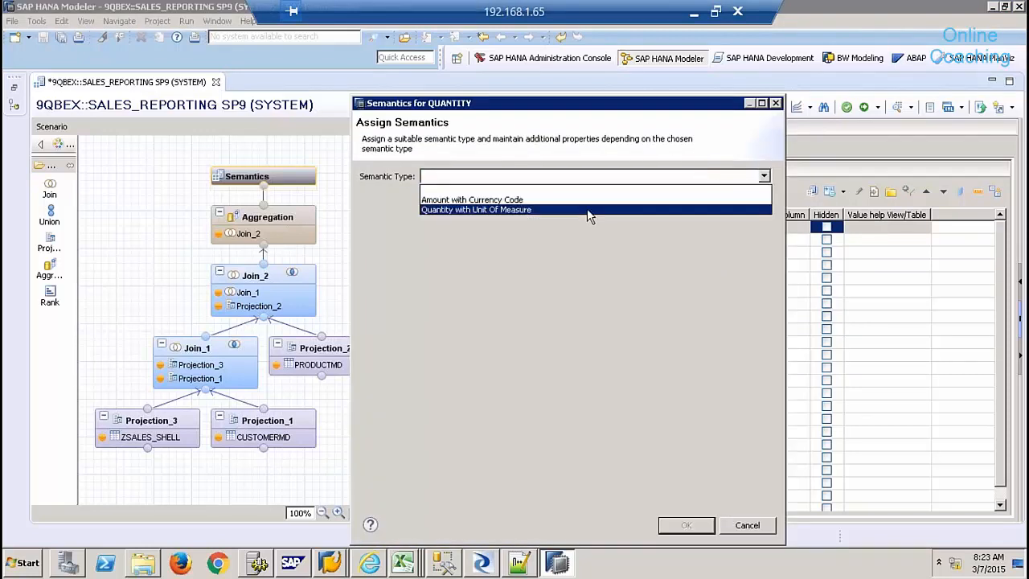
{"action": "left_click", "coordinate": [630, 210]}
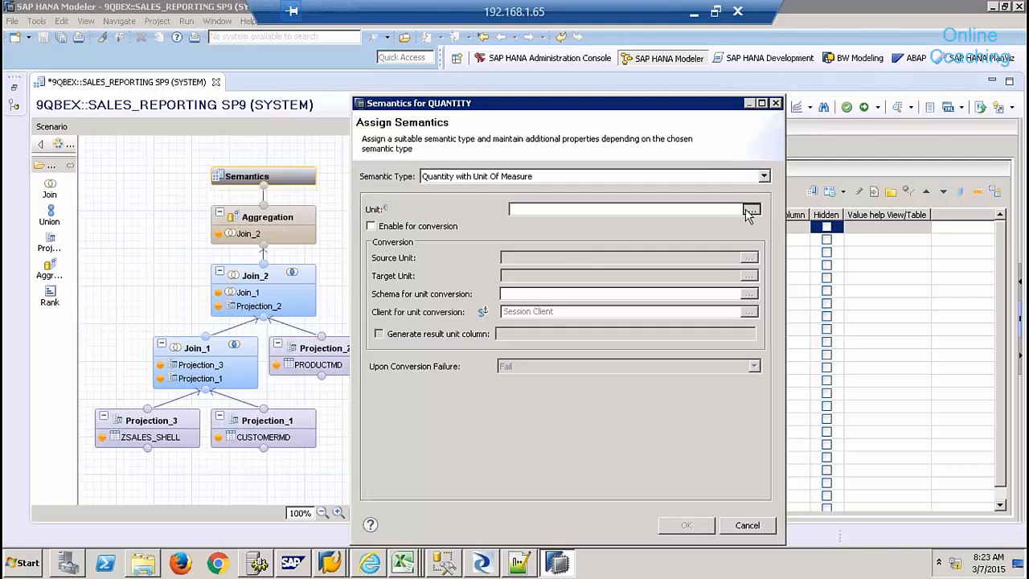
{"action": "left_click", "coordinate": [750, 210]}
{"action": "left_click", "coordinate": [486, 108]}
{"action": "left_click", "coordinate": [456, 128]}
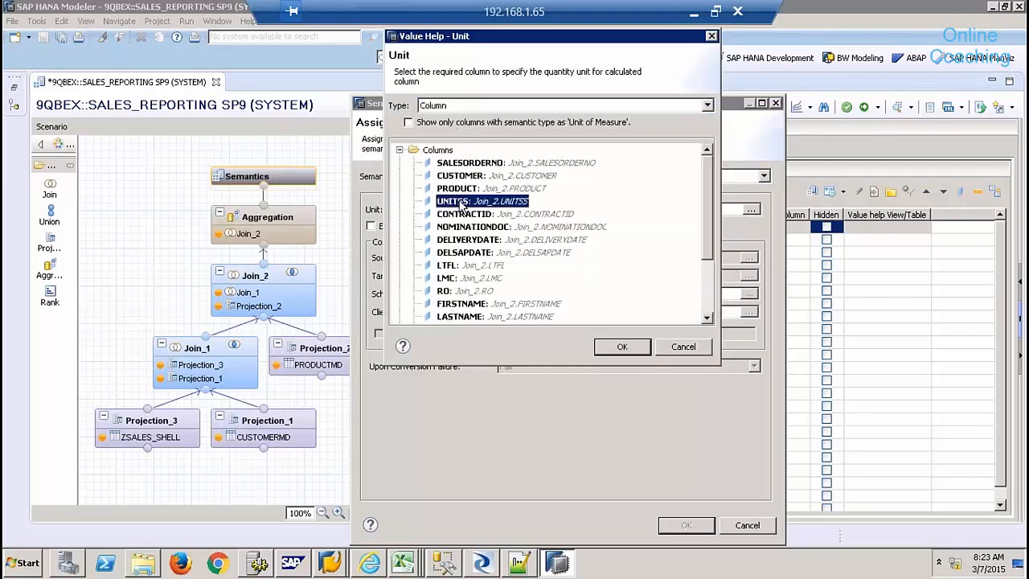
{"action": "double_click", "coordinate": [461, 206]}
{"action": "left_click", "coordinate": [687, 525]}
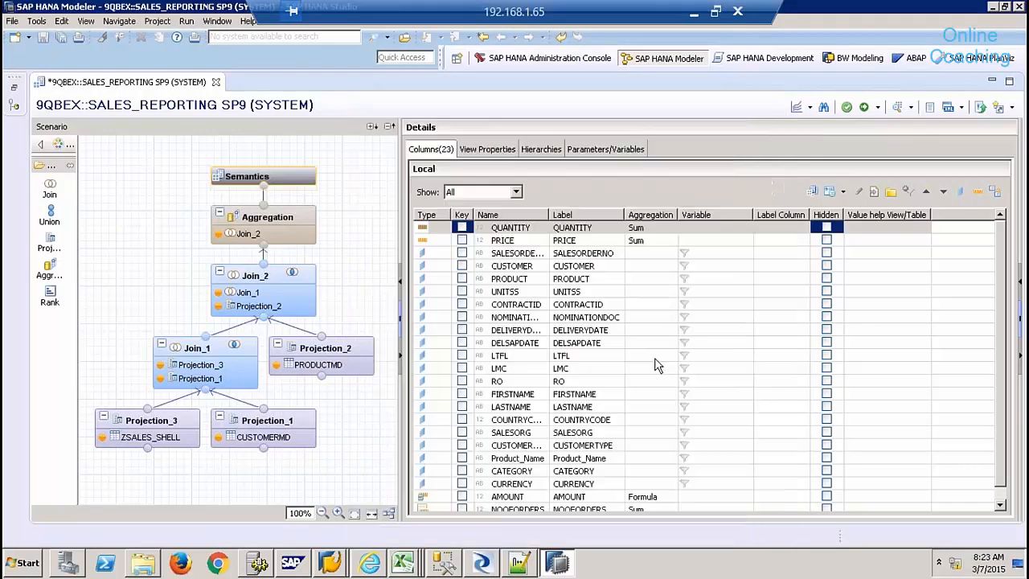
- Give the CURRENCY column Currency Code semantics
{"action": "left_click", "coordinate": [1001, 496]}
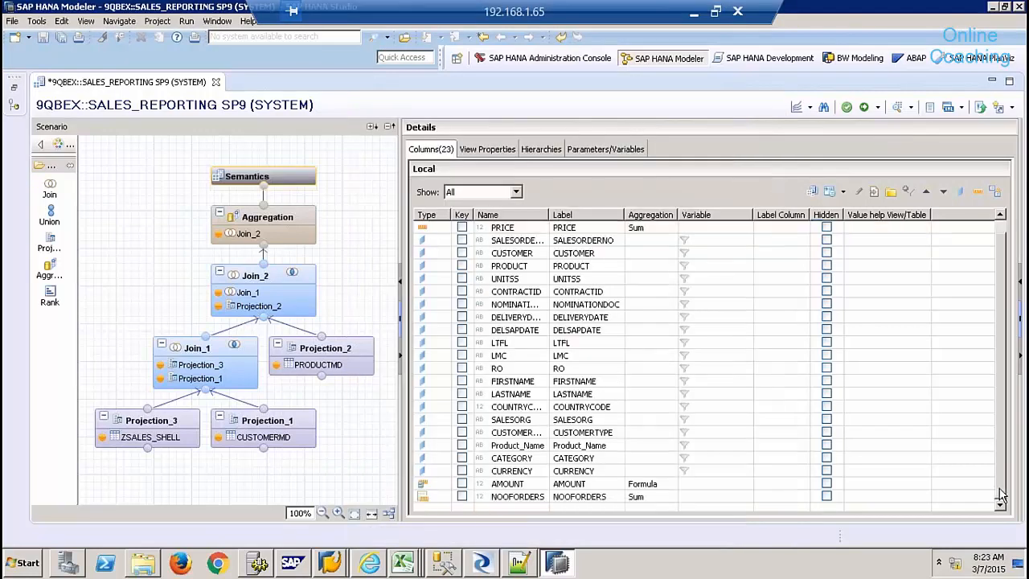
{"action": "left_click", "coordinate": [541, 469]}
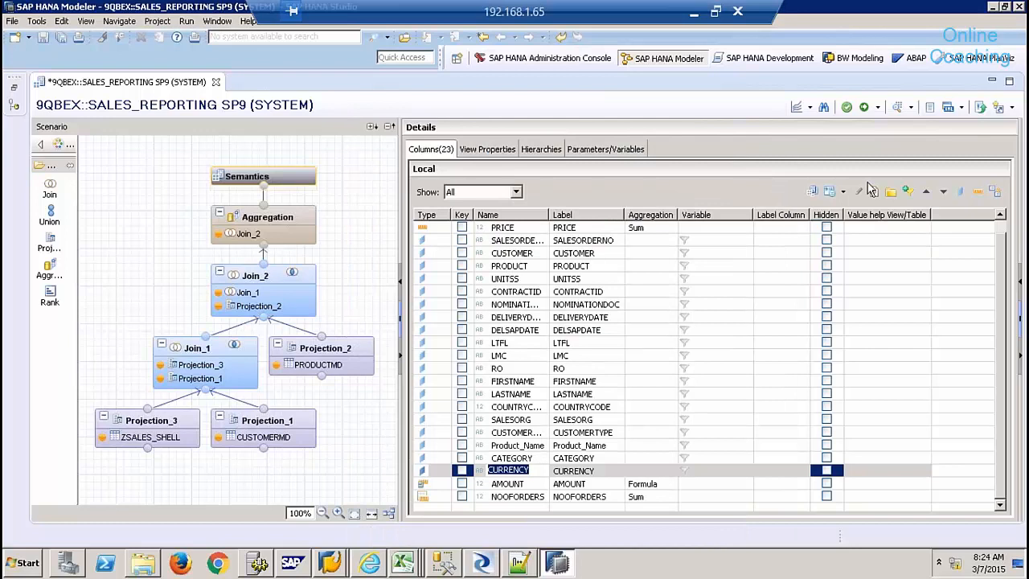
{"action": "left_click", "coordinate": [827, 194]}
{"action": "left_click", "coordinate": [670, 232]}
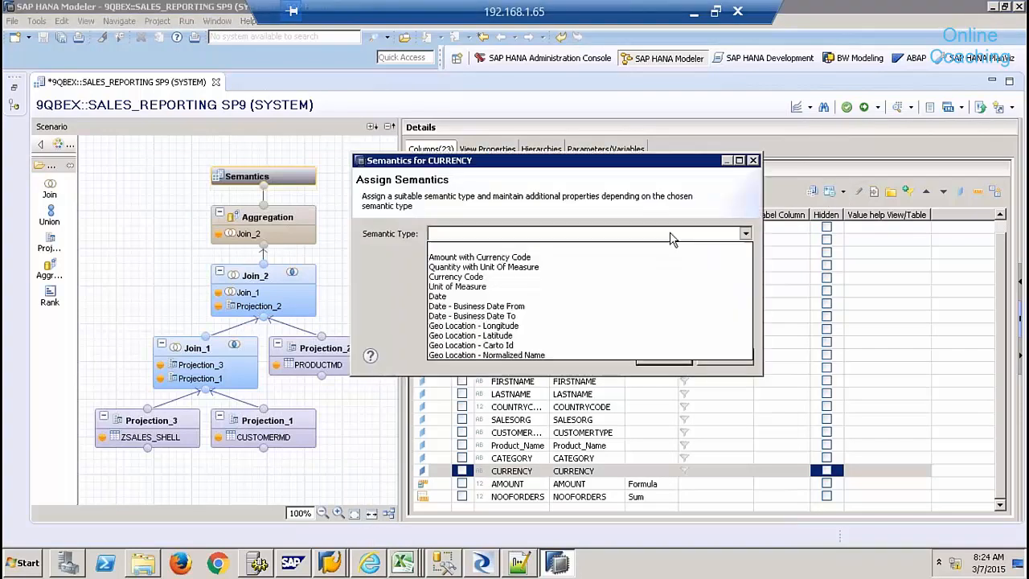
{"action": "left_click", "coordinate": [532, 281]}
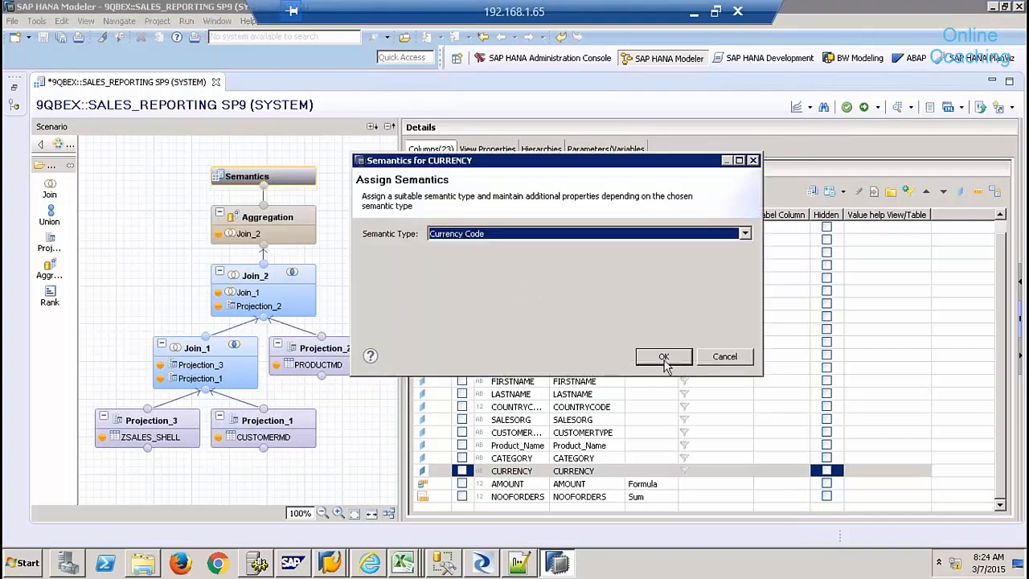
{"action": "left_click", "coordinate": [662, 358]}
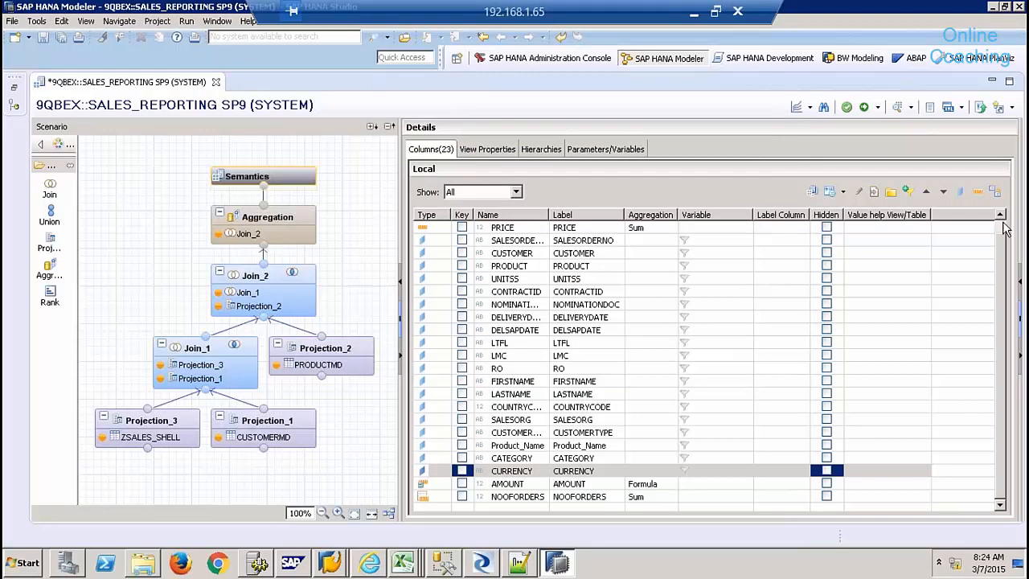
- Make AMOUNT an Amount with Currency Code, taking its currency from the CURRENCY column
{"action": "scroll", "coordinate": [1003, 230], "scroll_direction": "up", "scroll_amount": 1}
{"action": "left_click", "coordinate": [589, 495]}
{"action": "left_click", "coordinate": [828, 193]}
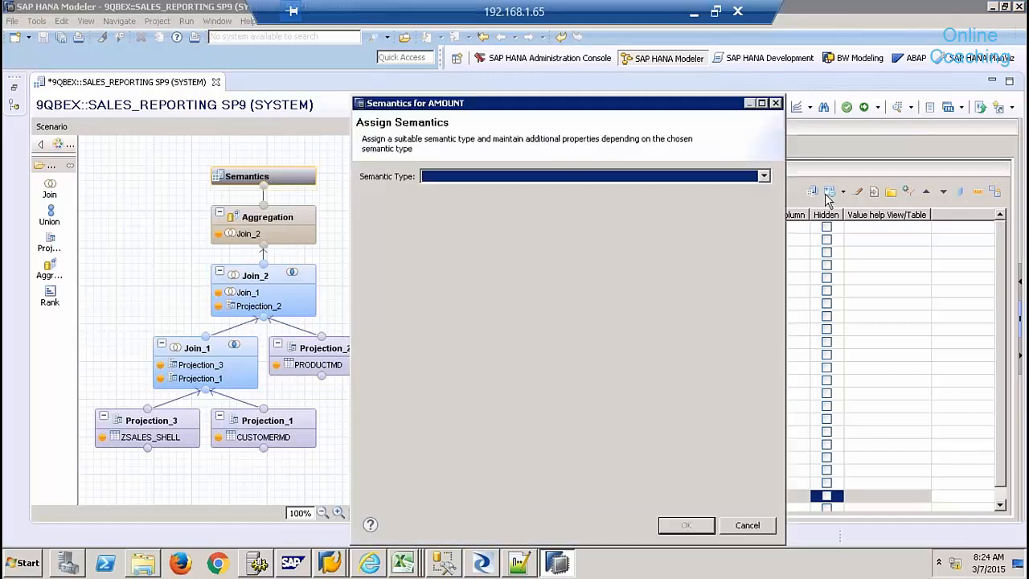
{"action": "left_click", "coordinate": [654, 177]}
{"action": "left_click", "coordinate": [584, 197]}
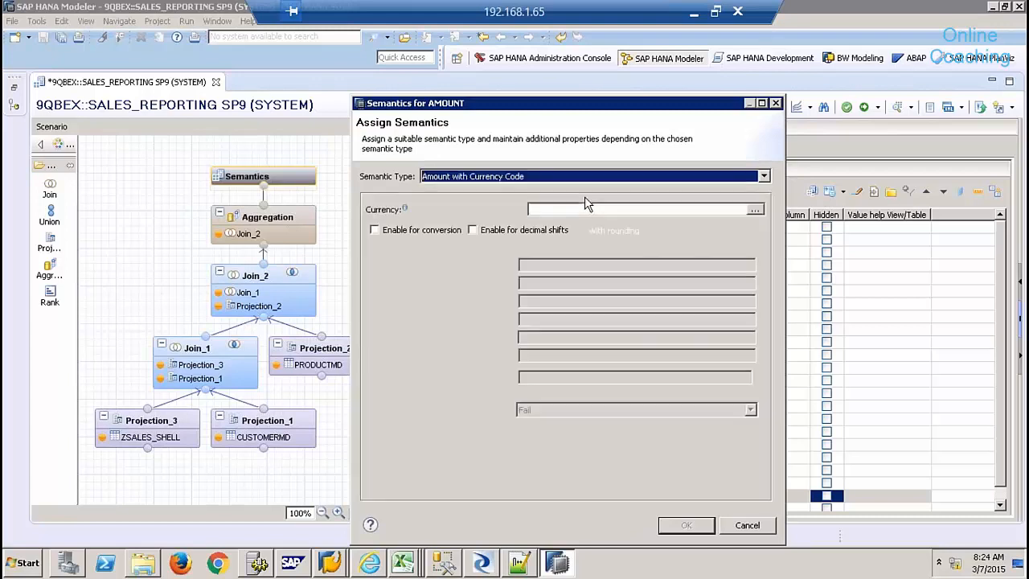
{"action": "left_click", "coordinate": [754, 209]}
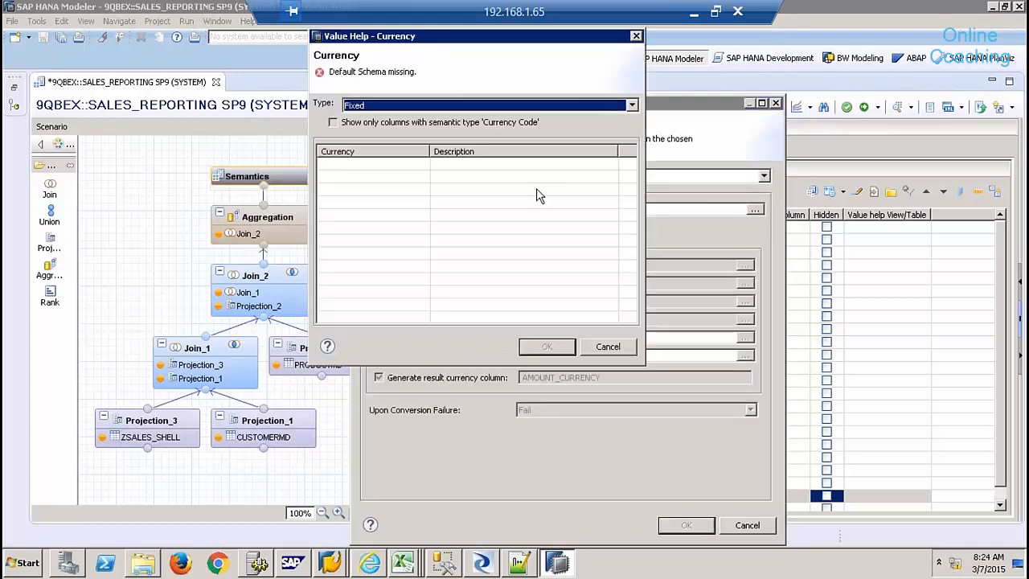
{"action": "left_click", "coordinate": [435, 106]}
{"action": "left_click", "coordinate": [416, 126]}
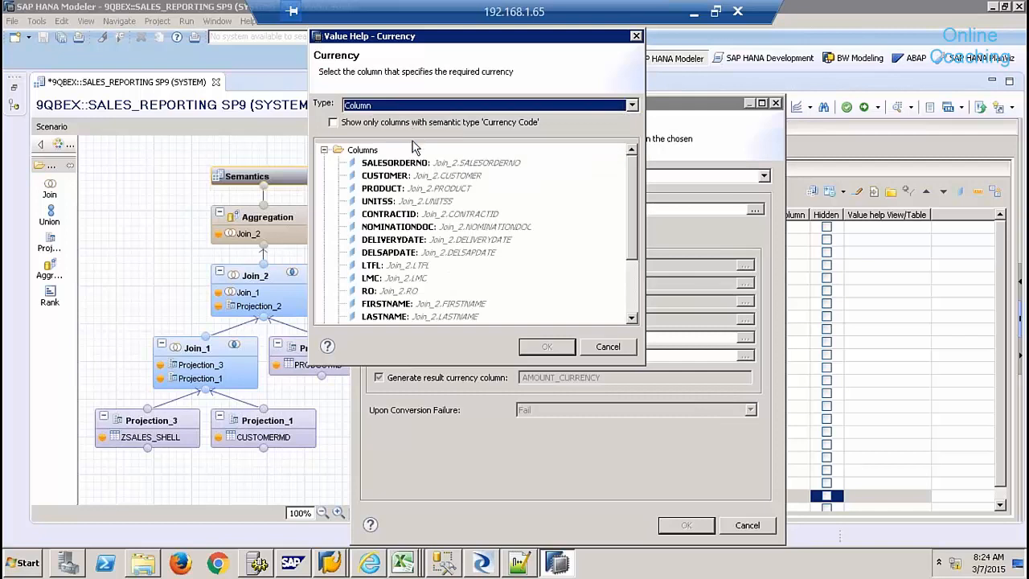
{"action": "left_click", "coordinate": [633, 280]}
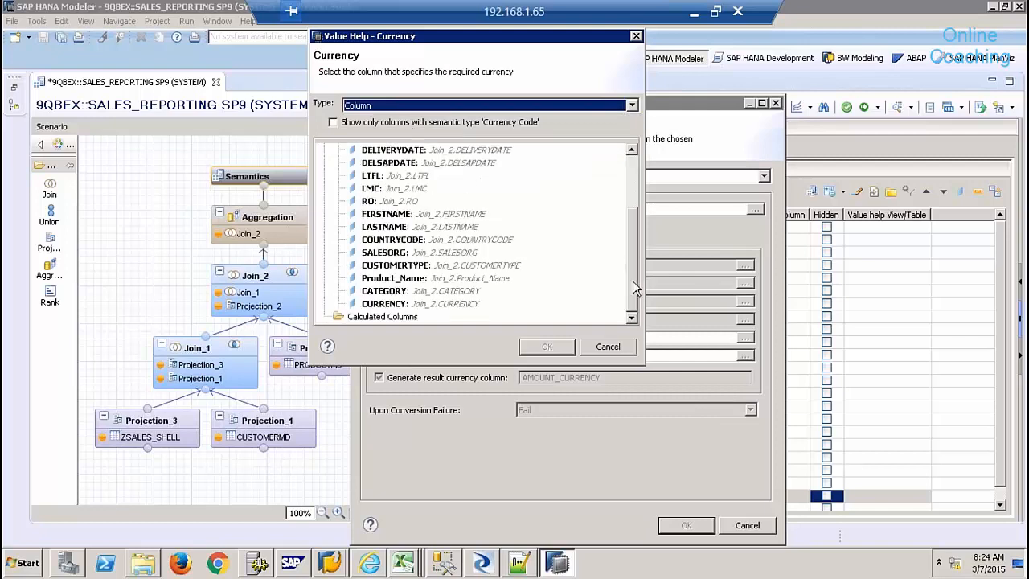
{"action": "double_click", "coordinate": [461, 306]}
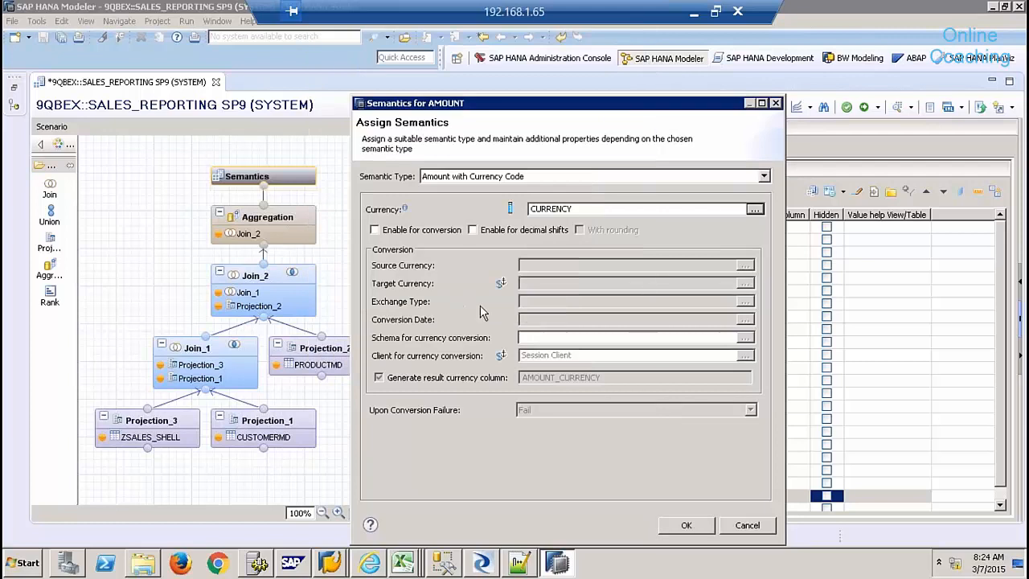
{"action": "left_click", "coordinate": [685, 525]}
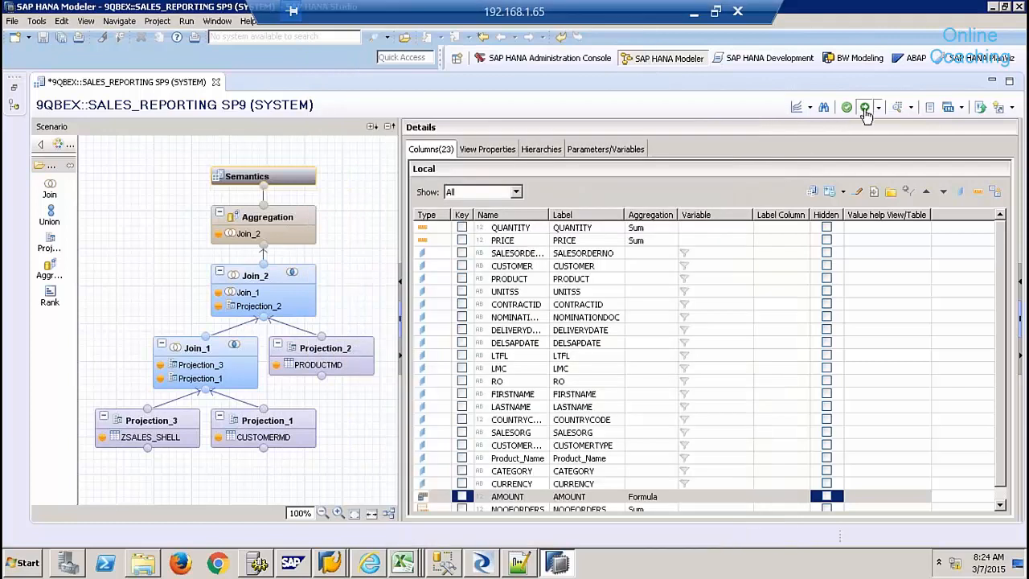
- Reactivate SALES_REPORTING and confirm the 49 raw rows show EA quantities and USD amounts, then close the preview
{"action": "left_click", "coordinate": [898, 108]}
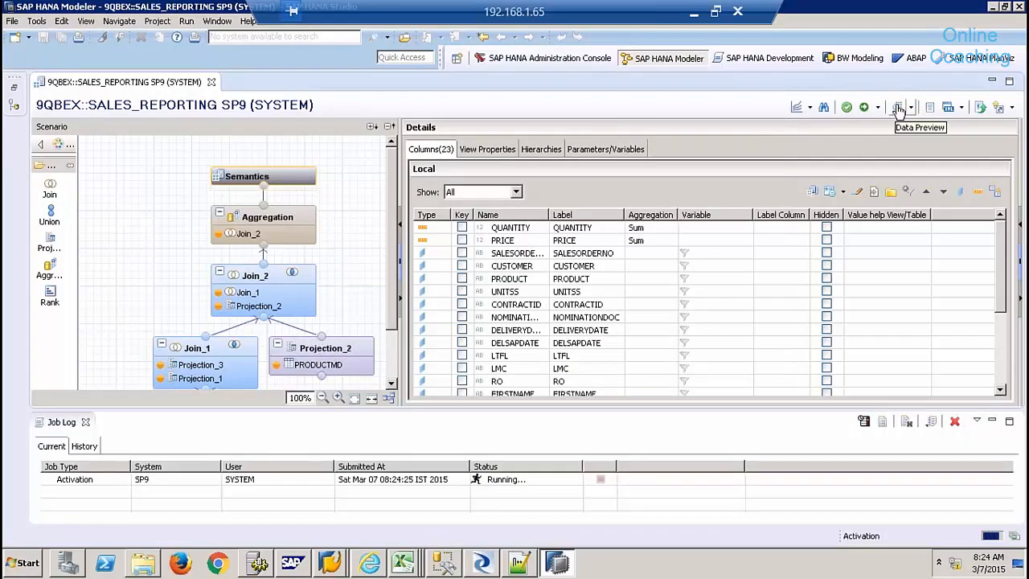
{"action": "left_click", "coordinate": [899, 107]}
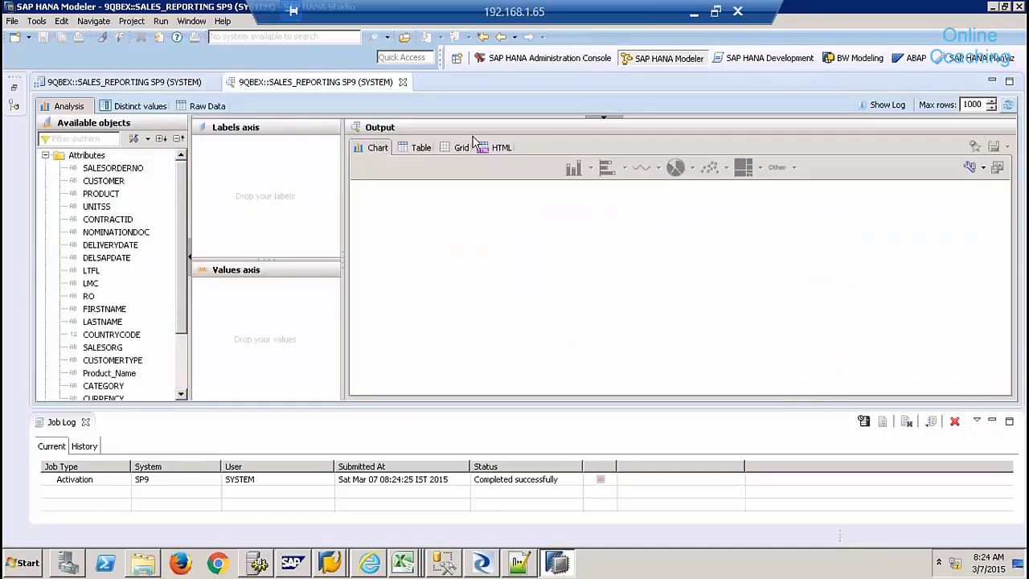
{"action": "left_click", "coordinate": [204, 107]}
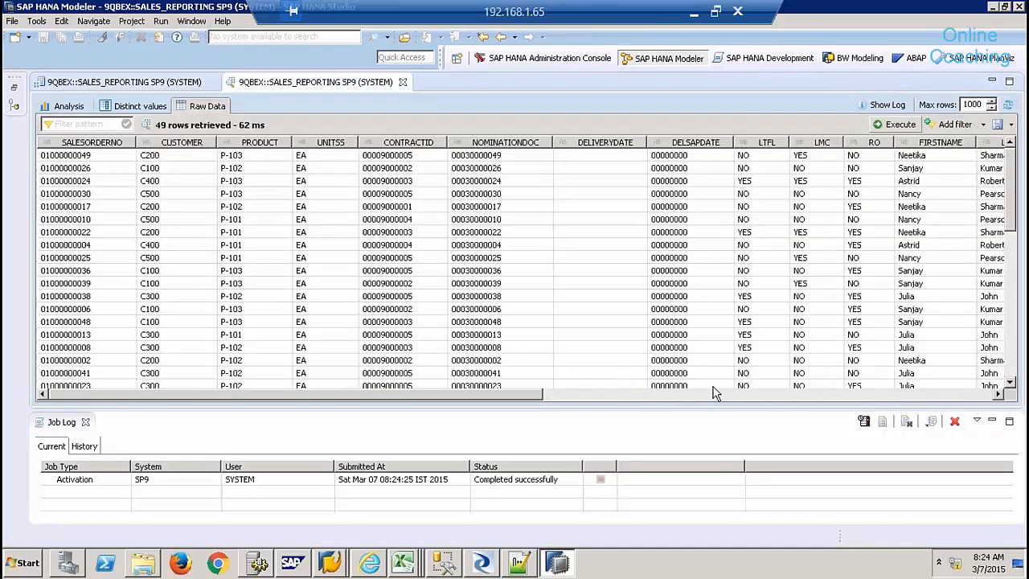
{"action": "left_click", "coordinate": [768, 395]}
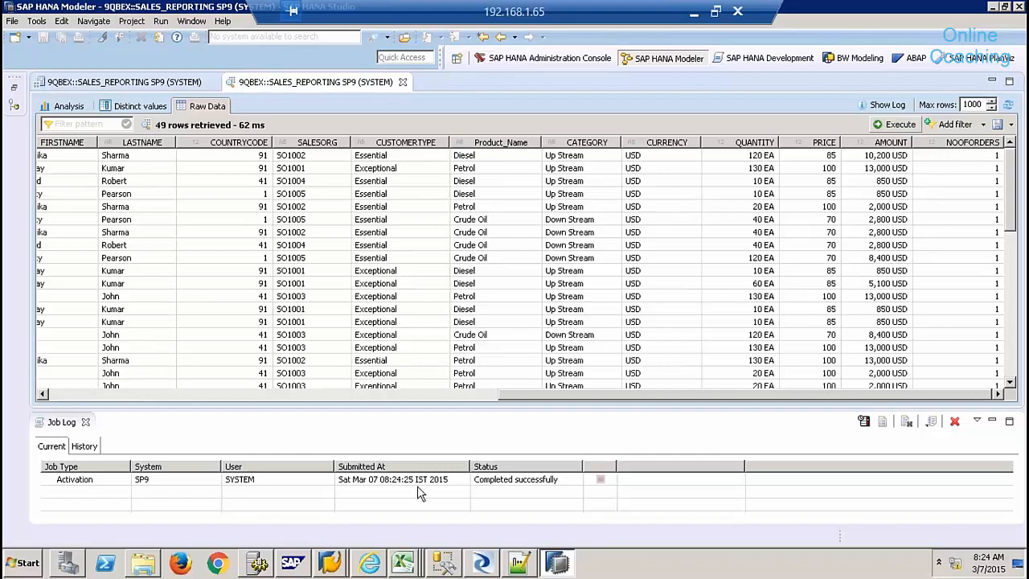
{"action": "left_click", "coordinate": [86, 423]}
{"action": "left_click", "coordinate": [86, 423]}
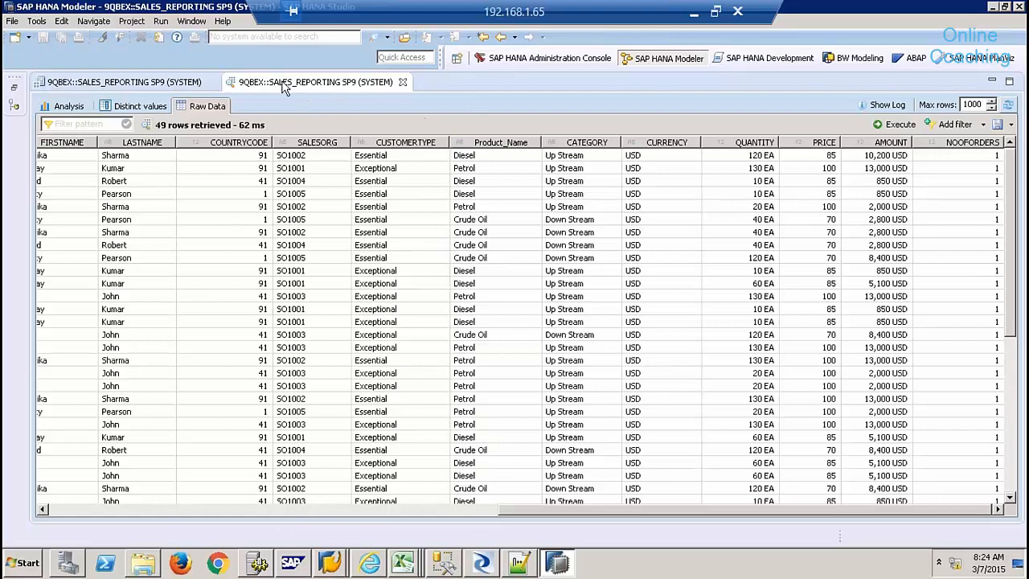
{"action": "left_click", "coordinate": [402, 83]}
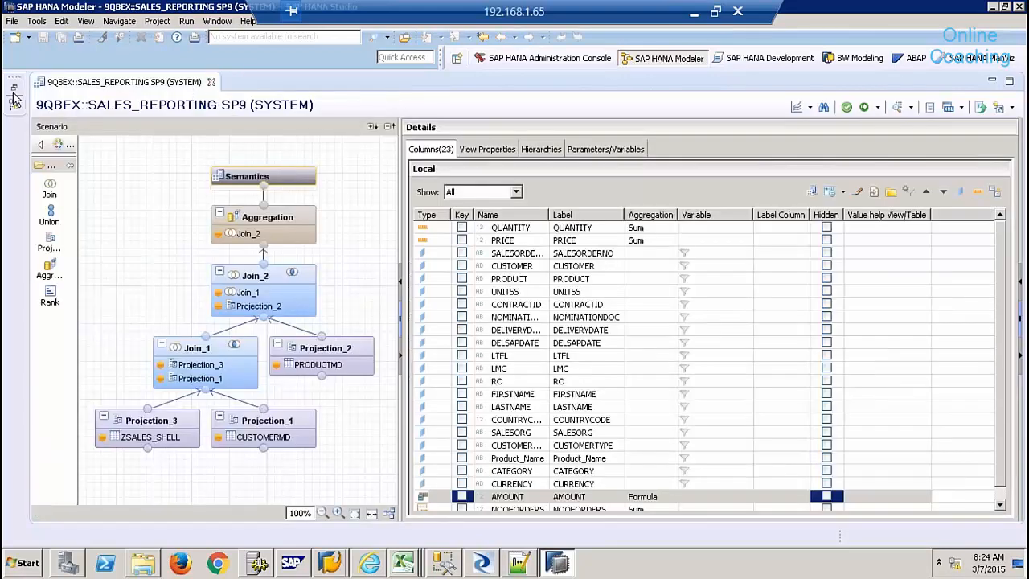
- Filter the Systems catalog by schema '_SYS' and expand the _SYS_BIC schema
{"action": "left_click", "coordinate": [14, 93]}
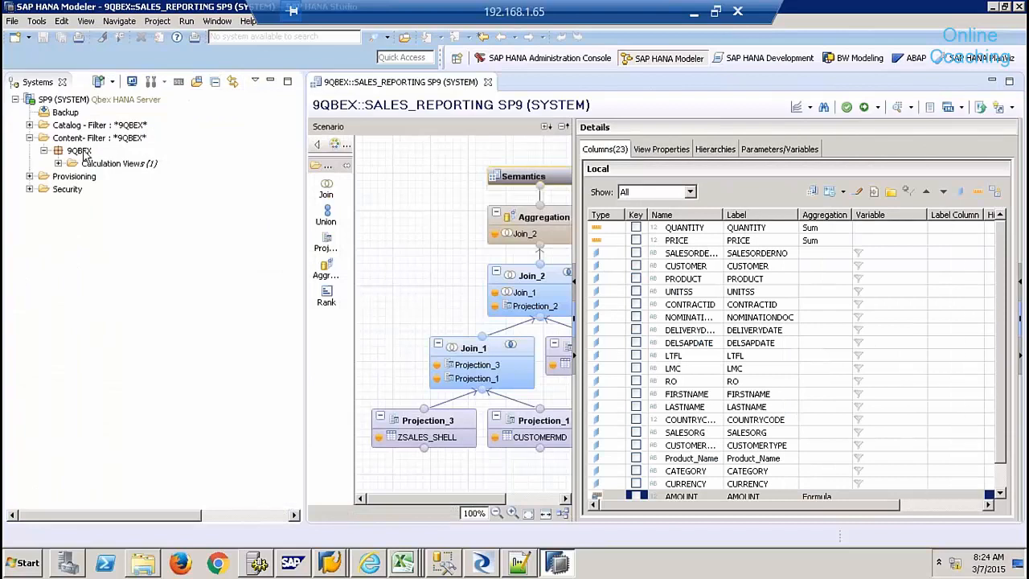
{"action": "right_click", "coordinate": [89, 127]}
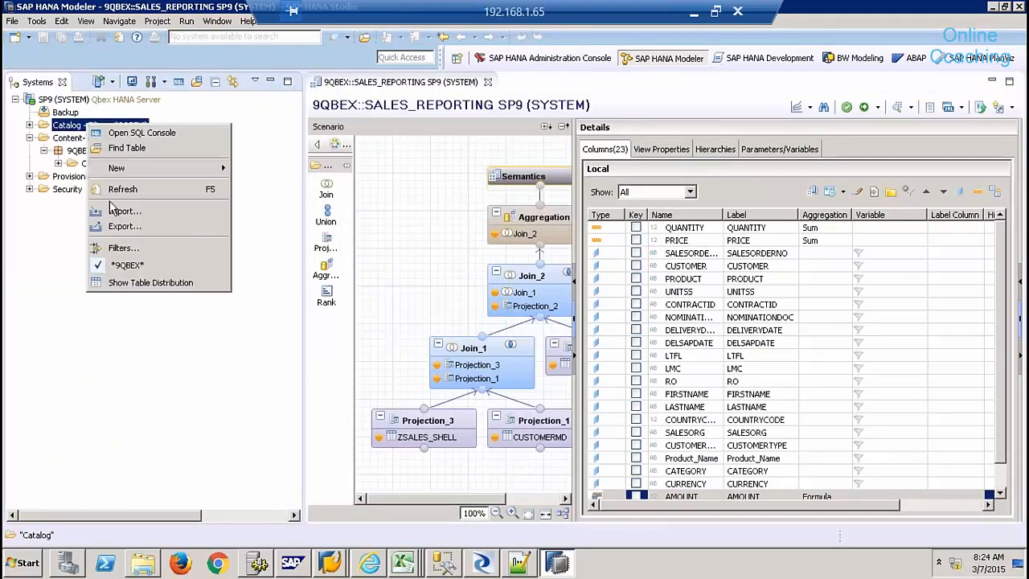
{"action": "left_click", "coordinate": [124, 248]}
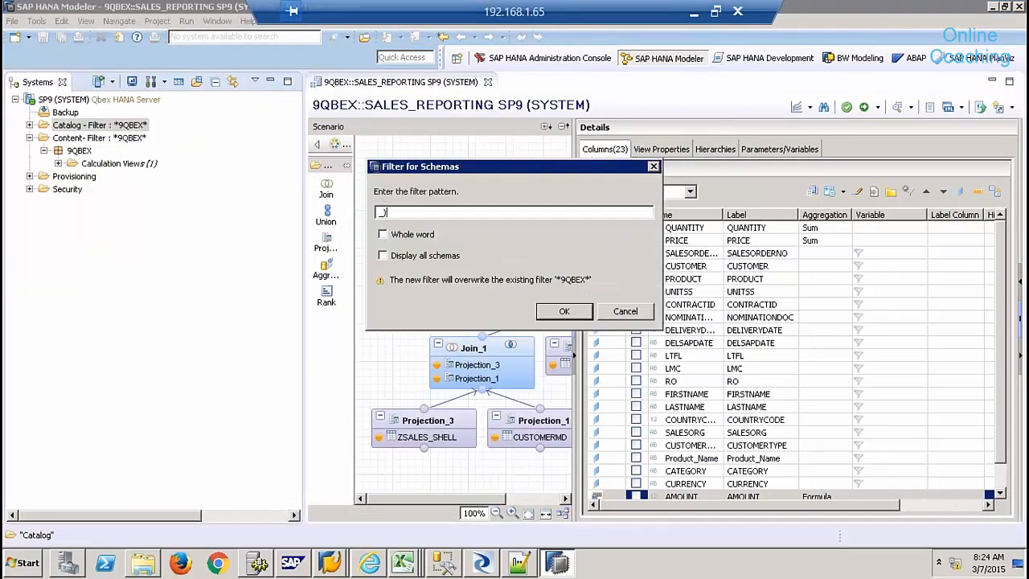
{"action": "type", "text": "_SYS_BIC"}
{"action": "key", "text": "Return"}
{"action": "left_click", "coordinate": [29, 125]}
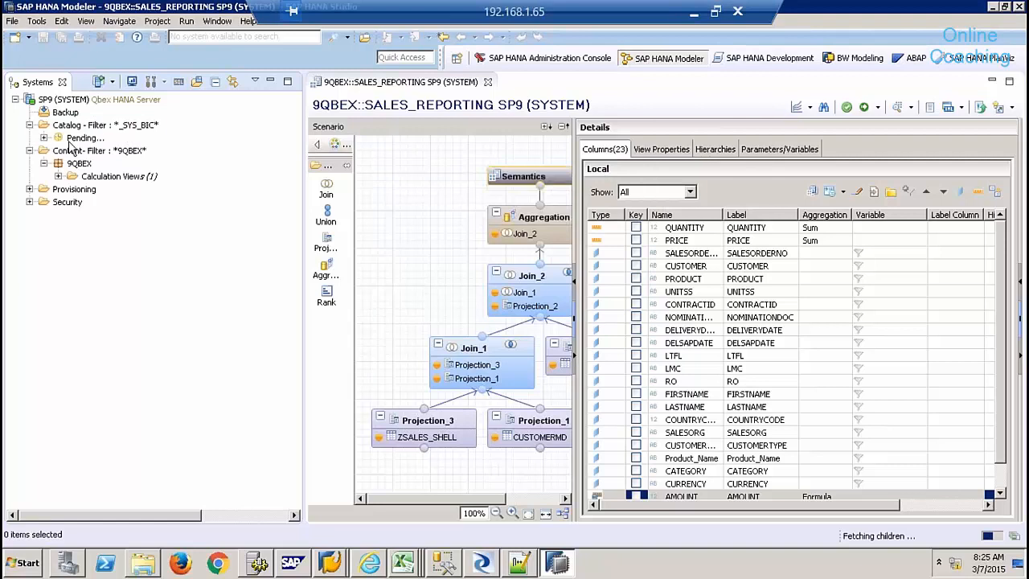
{"action": "left_click", "coordinate": [44, 151]}
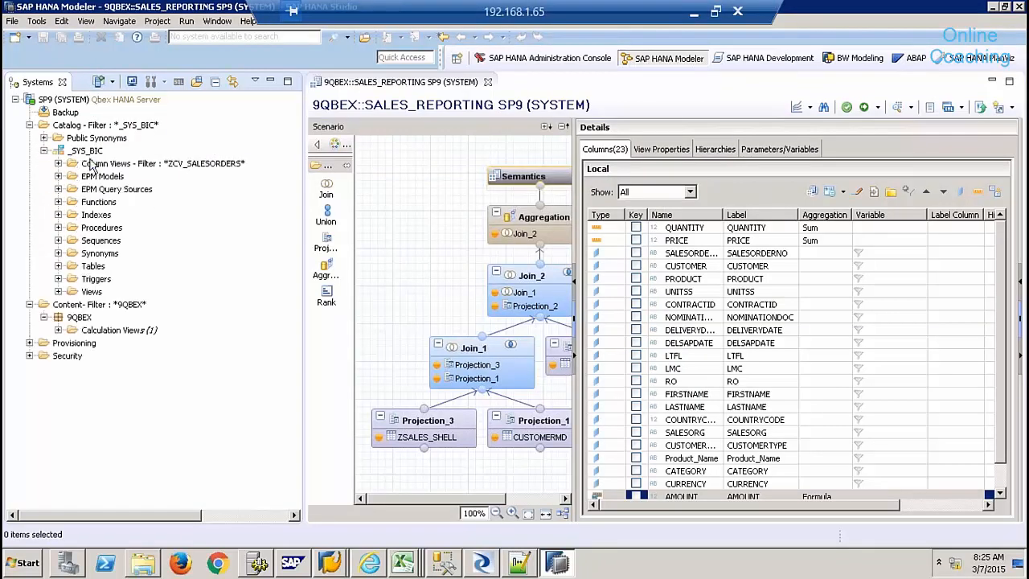
- Filter _SYS_BIC column views by 'SALES_REPORTING' and select 9QBEX/SALES_REPORTING
{"action": "right_click", "coordinate": [98, 165]}
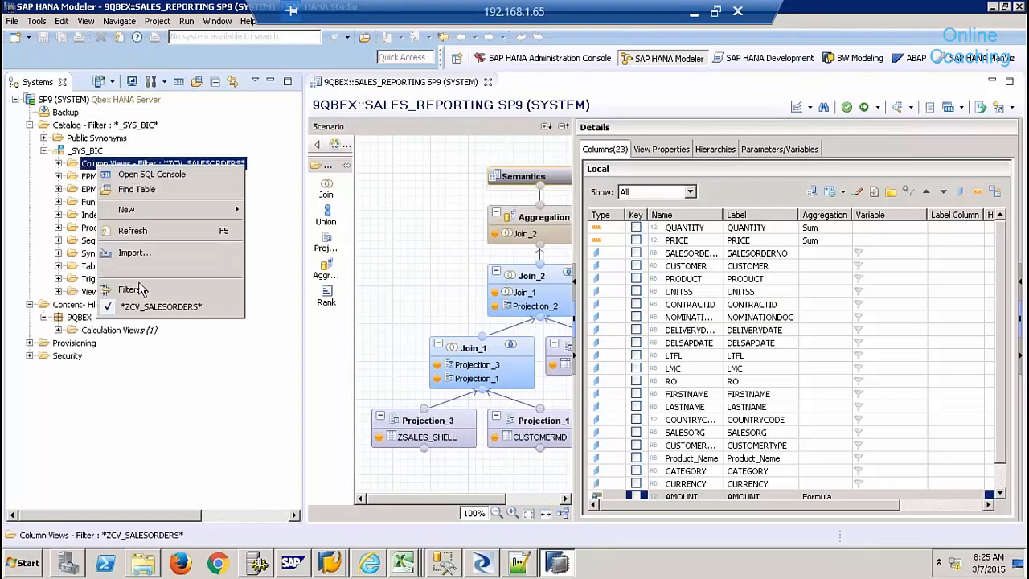
{"action": "left_click", "coordinate": [139, 290]}
{"action": "type", "text": "SALES_REPORTING"}
{"action": "key", "text": "Return"}
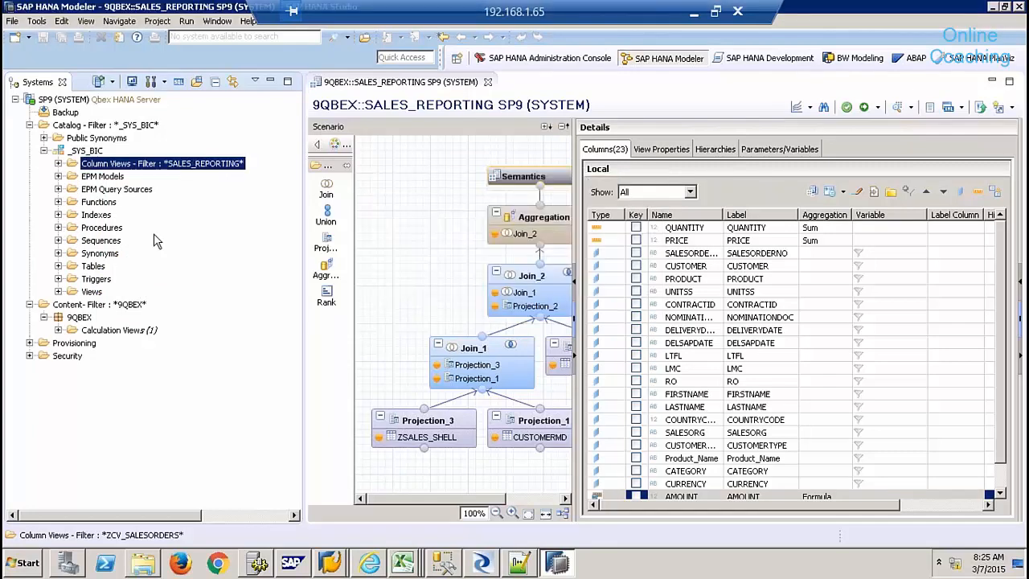
{"action": "left_click", "coordinate": [59, 164]}
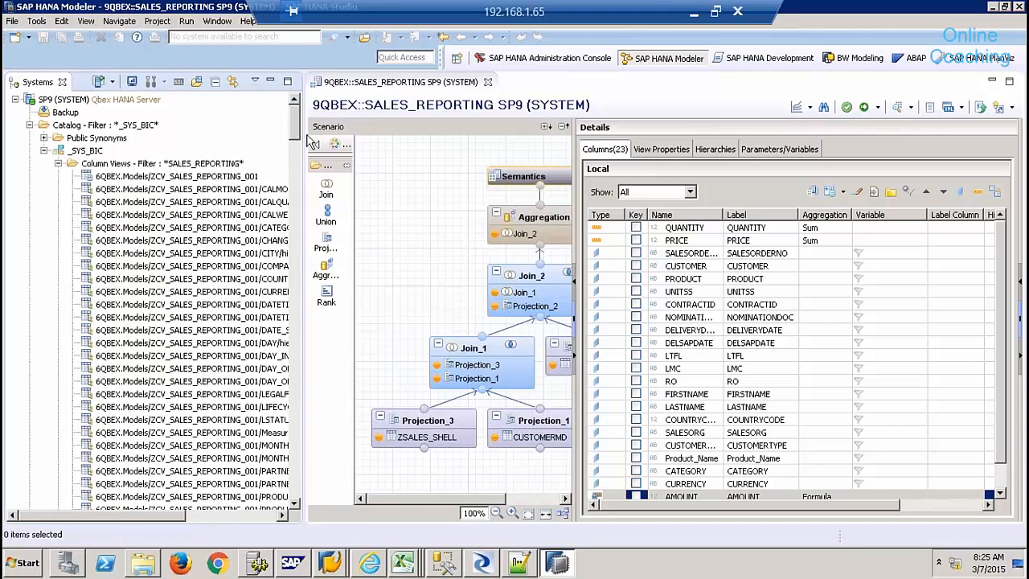
{"action": "left_click_drag", "start_coordinate": [295, 136], "coordinate": [285, 458]}
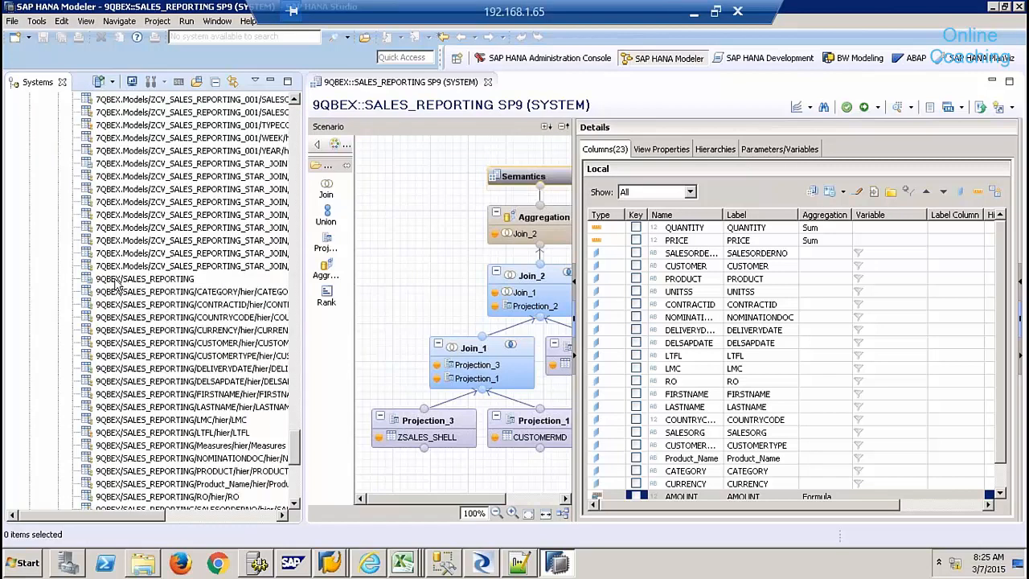
{"action": "left_click", "coordinate": [118, 279]}
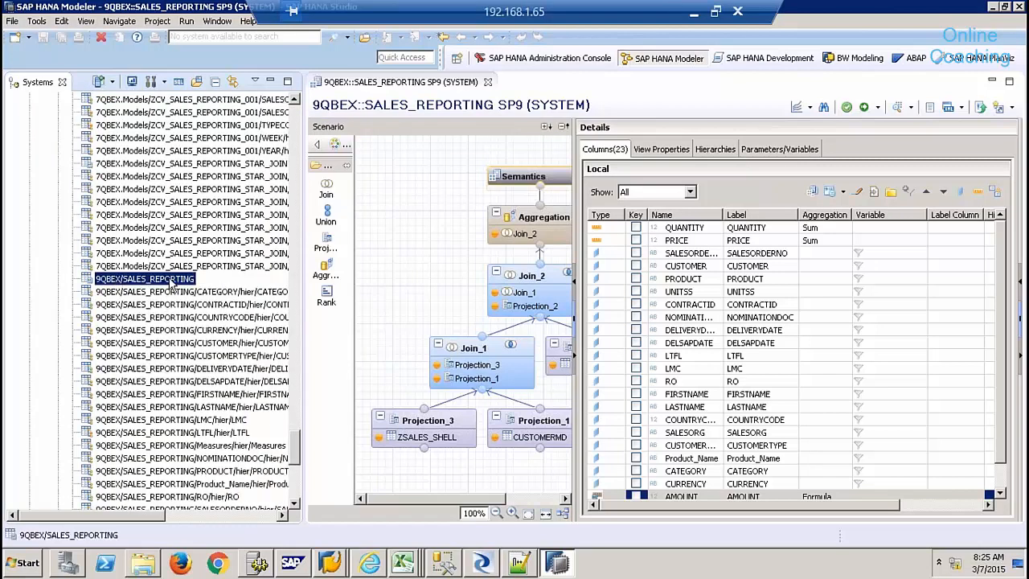
- Preview the 9QBEX/SALES_REPORTING column view, check its 49 raw rows, and close the preview
{"action": "right_click", "coordinate": [171, 285]}
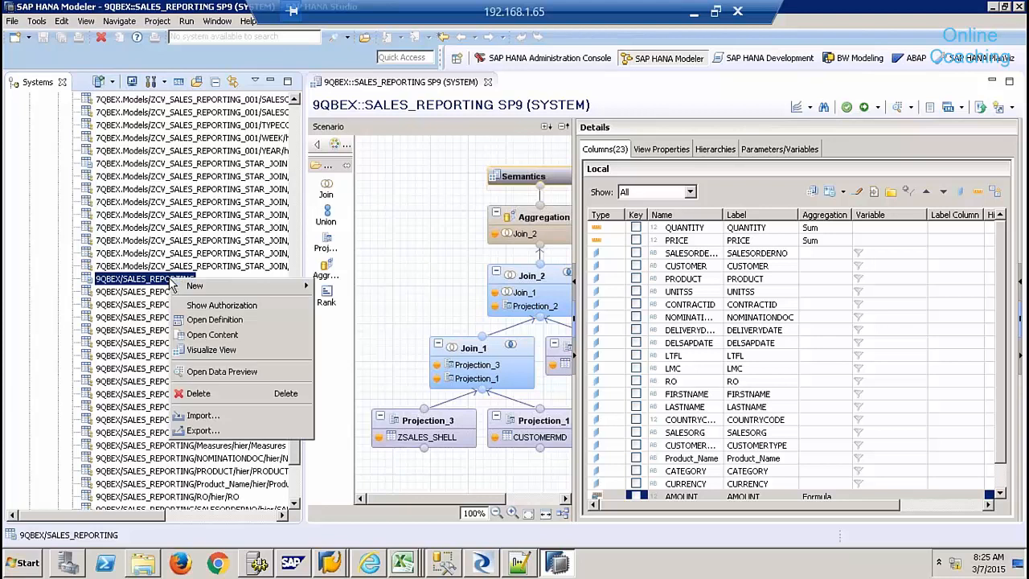
{"action": "left_click", "coordinate": [232, 373]}
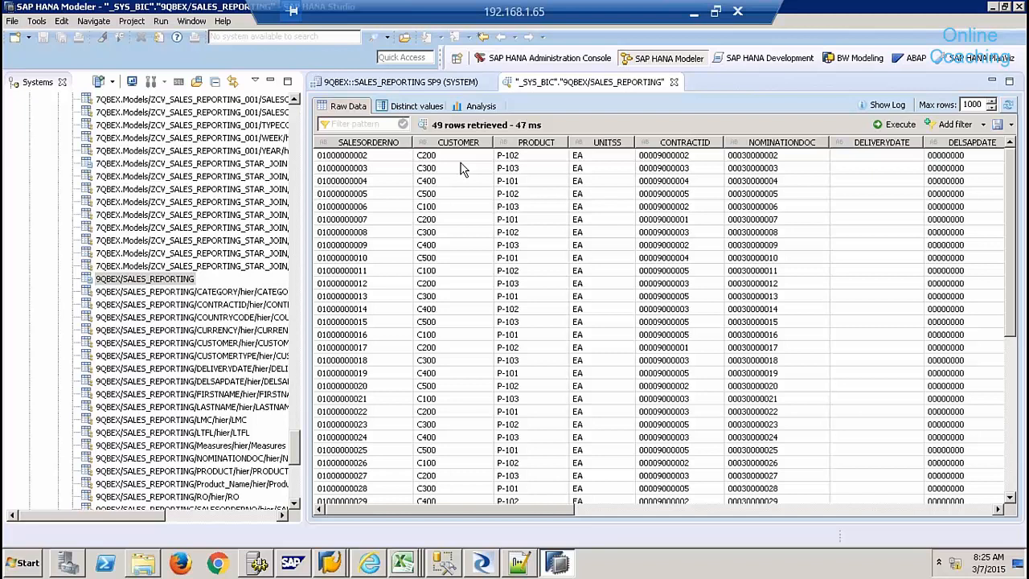
{"action": "left_click", "coordinate": [175, 281]}
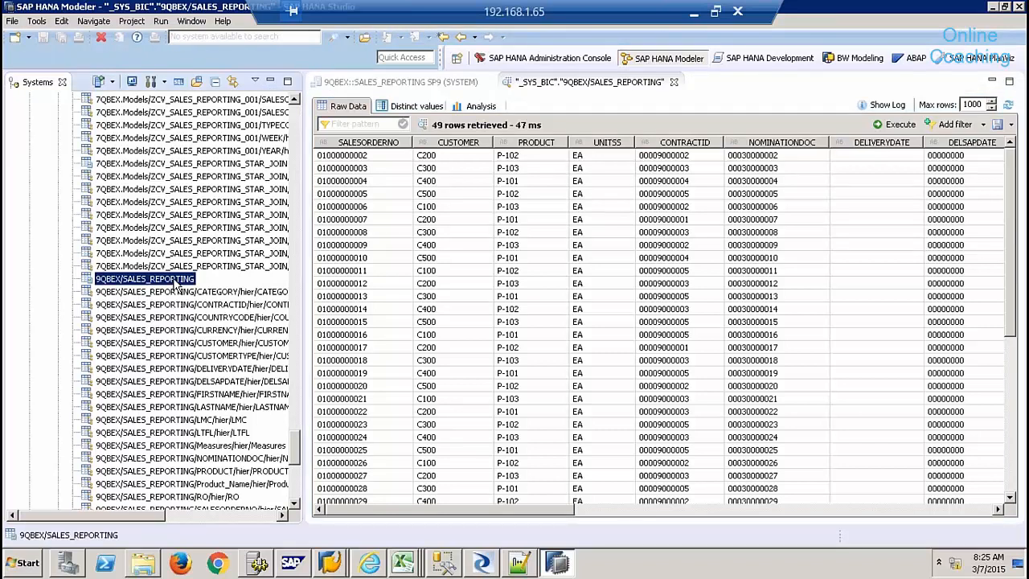
{"action": "left_click", "coordinate": [675, 83]}
{"action": "left_click", "coordinate": [676, 84]}
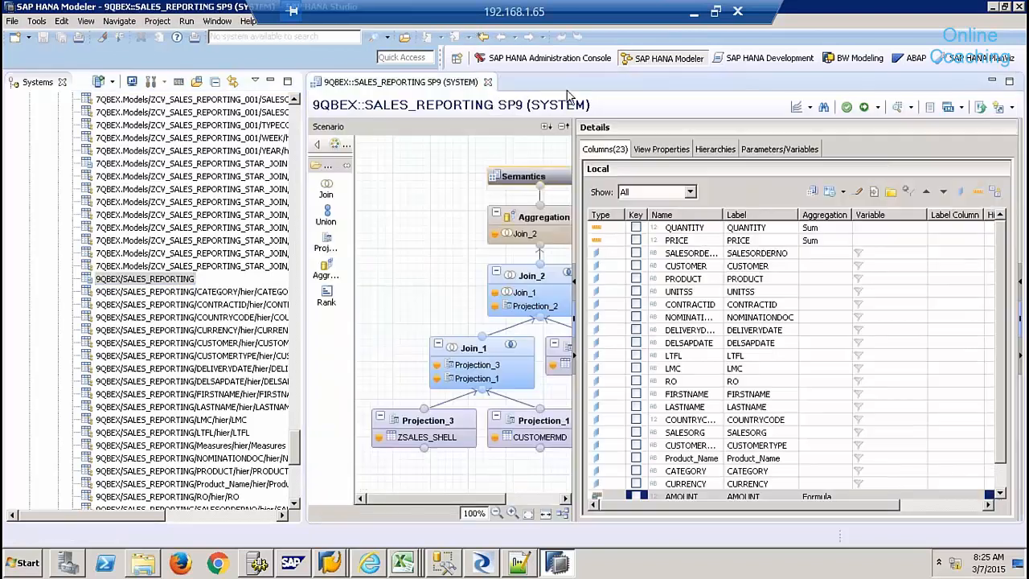
- Close the editor, collapse _SYS_BIC, and reopen SALES_REPORTING from 9QBEX Calculation Views
{"action": "left_click", "coordinate": [489, 82]}
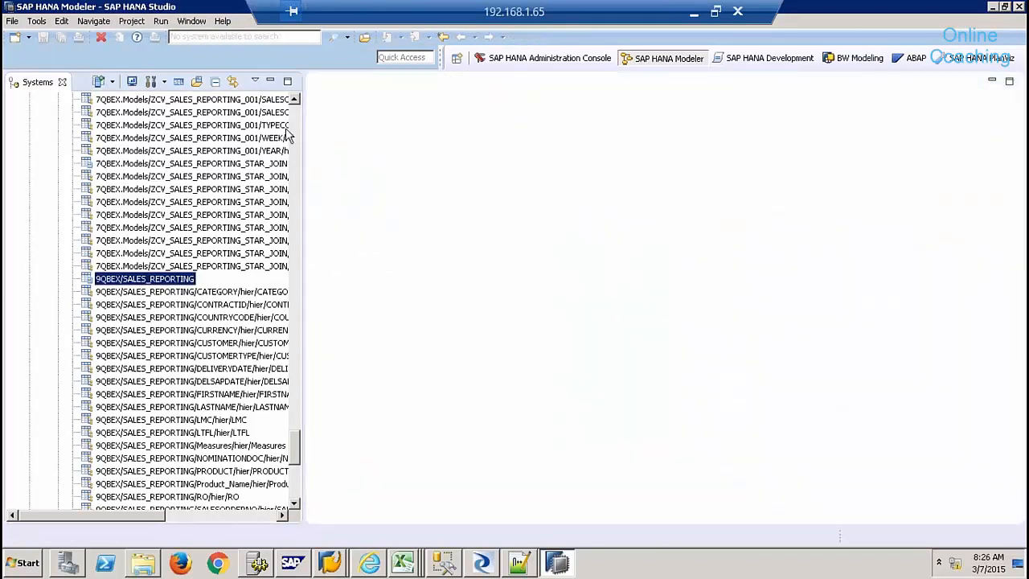
{"action": "scroll", "coordinate": [290, 129], "scroll_direction": "up", "scroll_amount": 10}
{"action": "scroll", "coordinate": [292, 134], "scroll_direction": "up", "scroll_amount": 15}
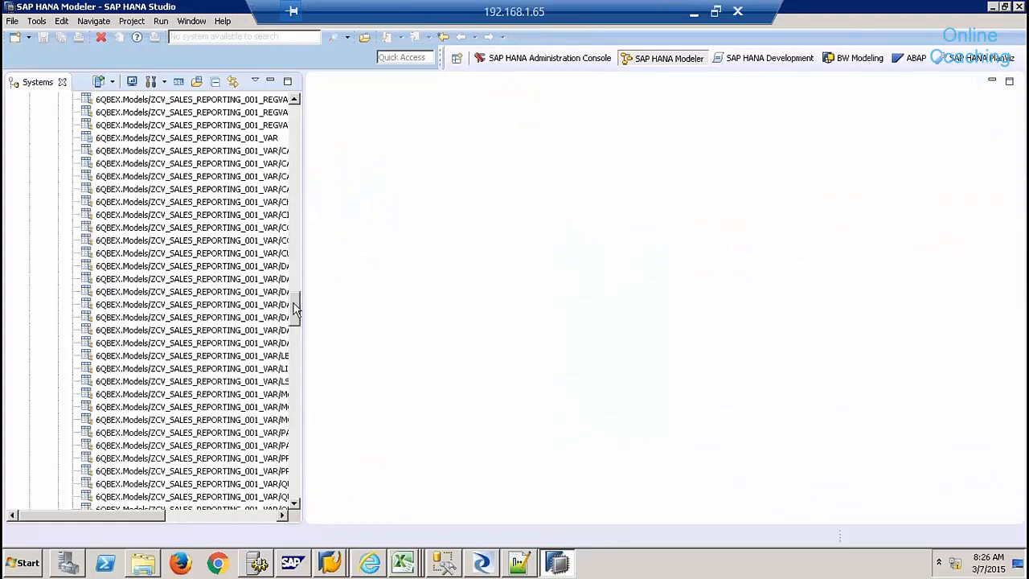
{"action": "scroll", "coordinate": [274, 143], "scroll_direction": "up", "scroll_amount": 8}
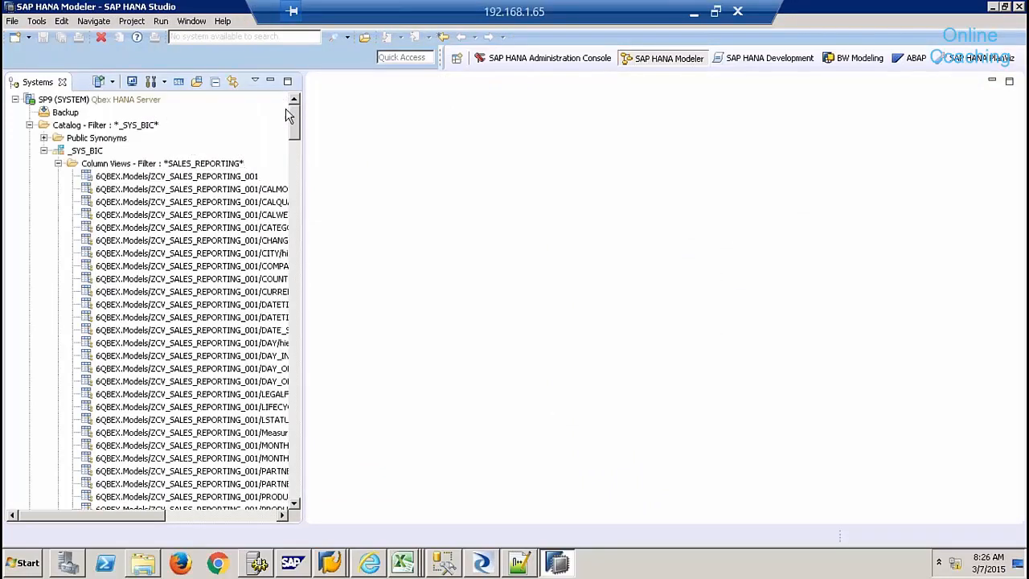
{"action": "left_click", "coordinate": [58, 164]}
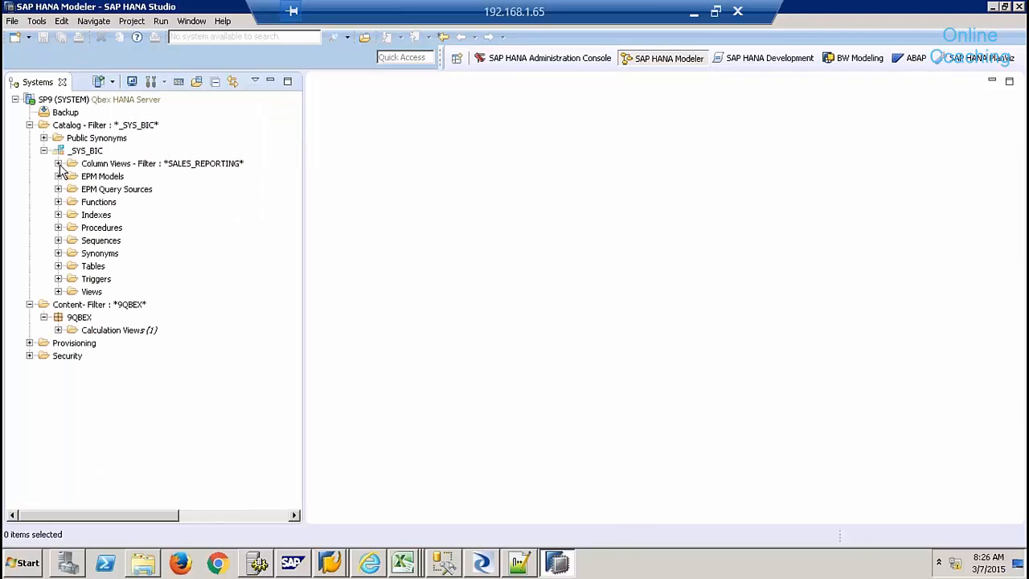
{"action": "left_click", "coordinate": [44, 151]}
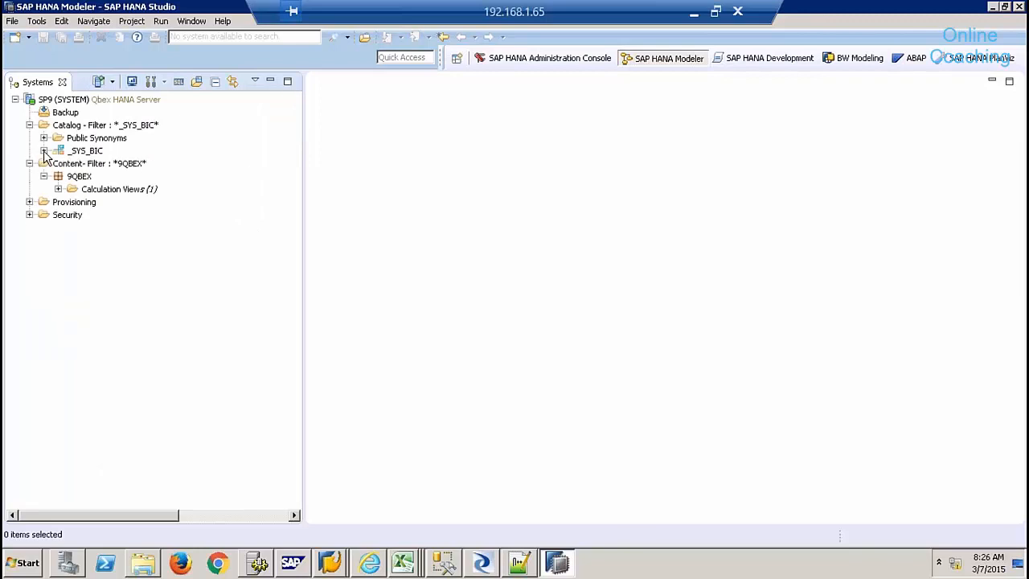
{"action": "left_click", "coordinate": [58, 189]}
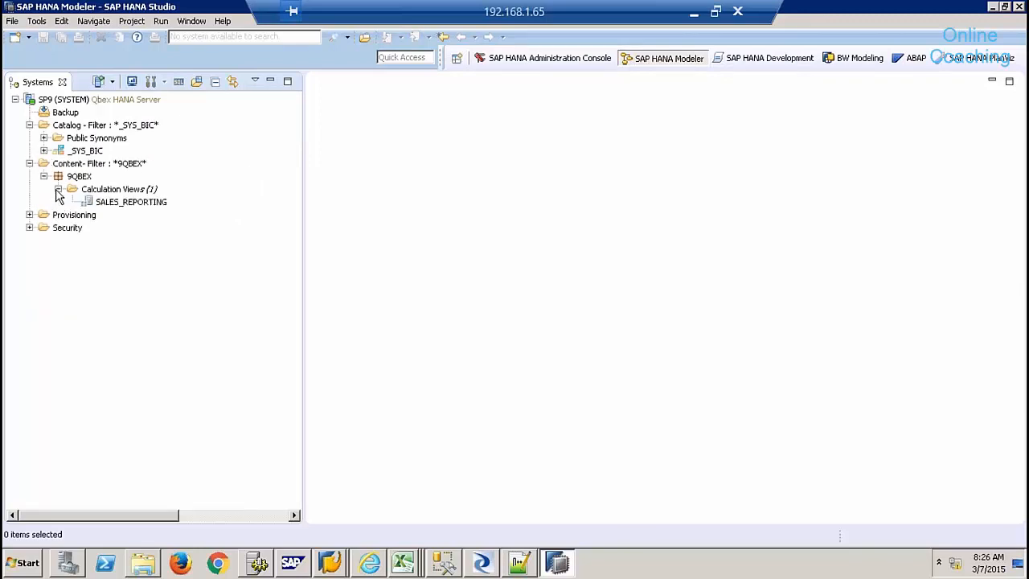
{"action": "double_click", "coordinate": [101, 205]}
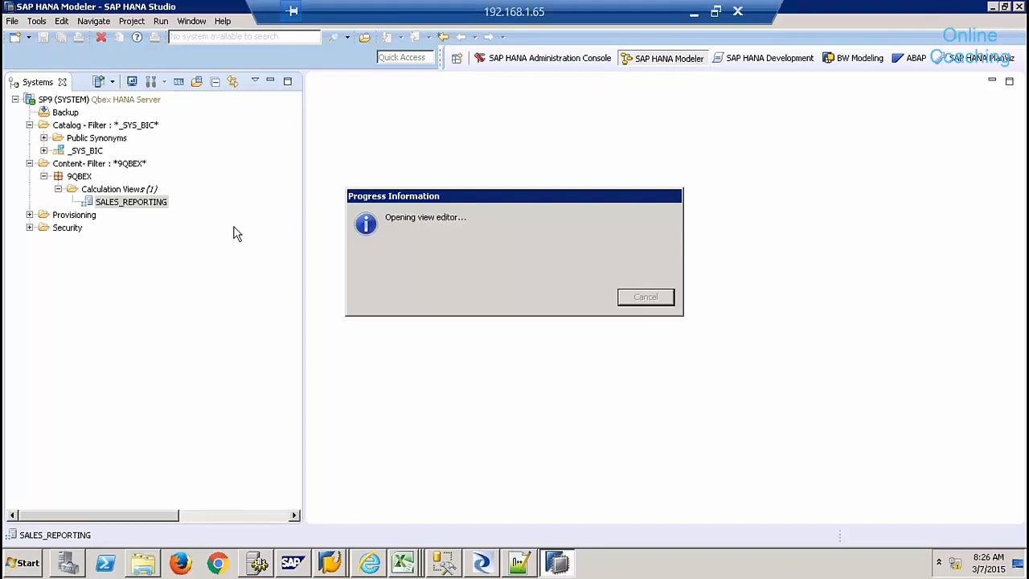
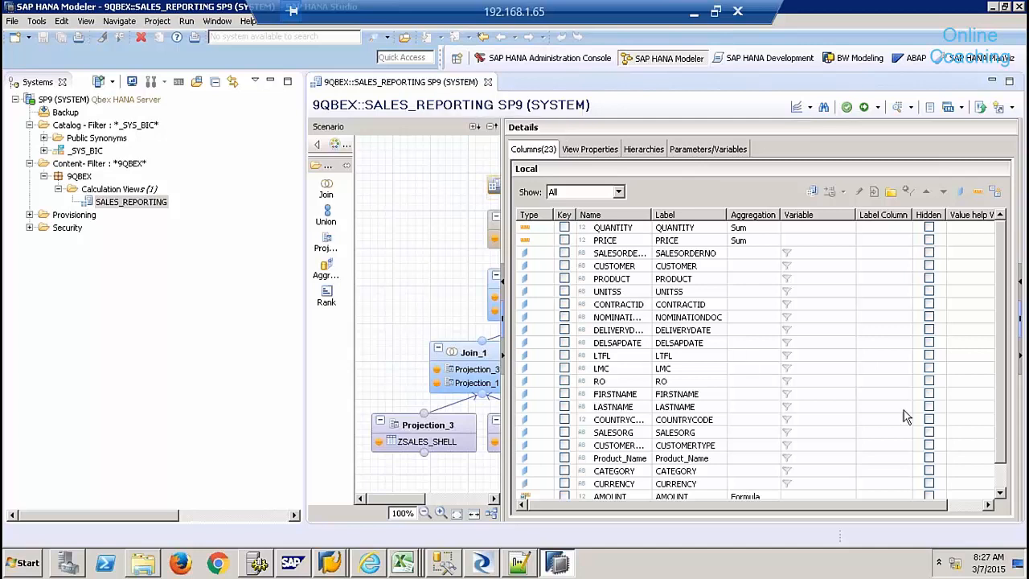
- Widen the Name column to review the 23 SALES_REPORTING columns, then show the empty Hierarchies list
{"action": "left_click_drag", "start_coordinate": [1000, 416], "coordinate": [1003, 453]}
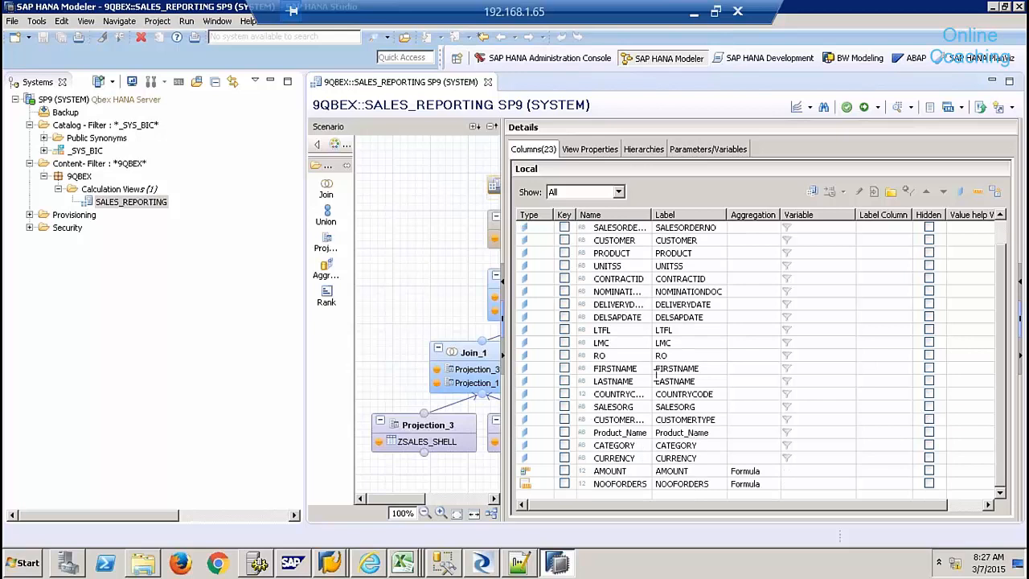
{"action": "left_click_drag", "start_coordinate": [652, 214], "coordinate": [693, 219]}
{"action": "double_click", "coordinate": [633, 408]}
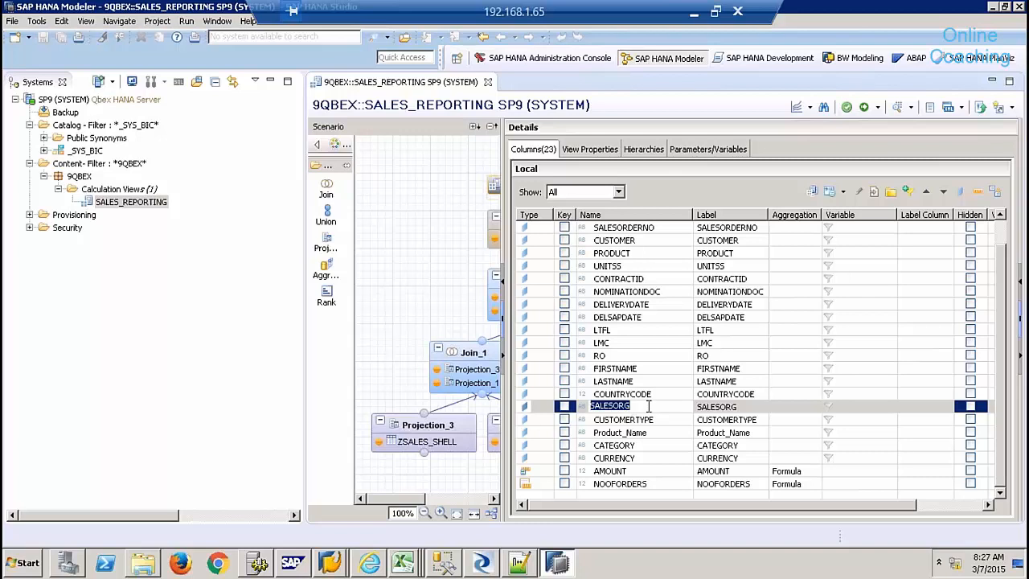
{"action": "left_click", "coordinate": [649, 406]}
{"action": "left_click", "coordinate": [643, 393]}
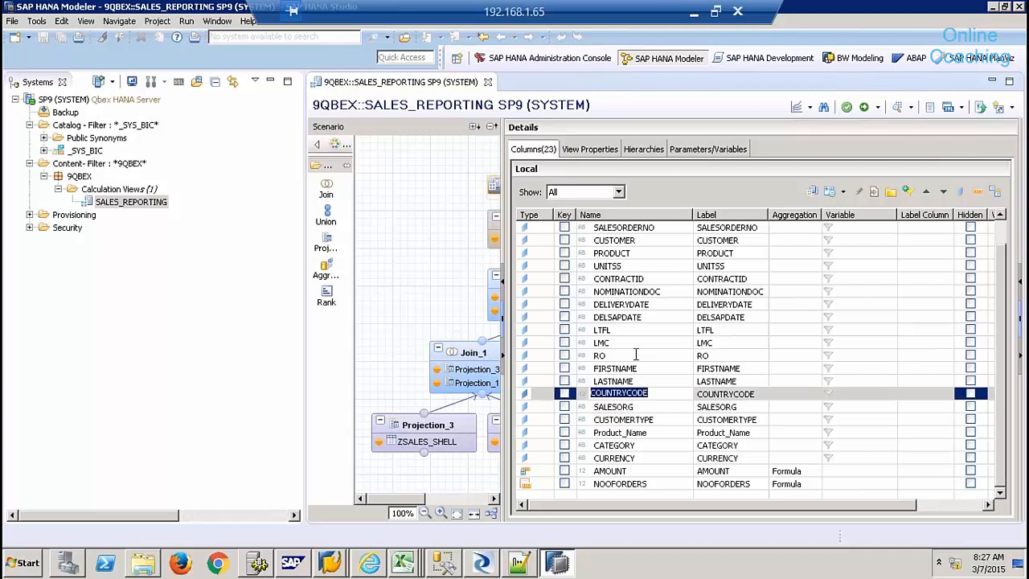
{"action": "left_click", "coordinate": [651, 151]}
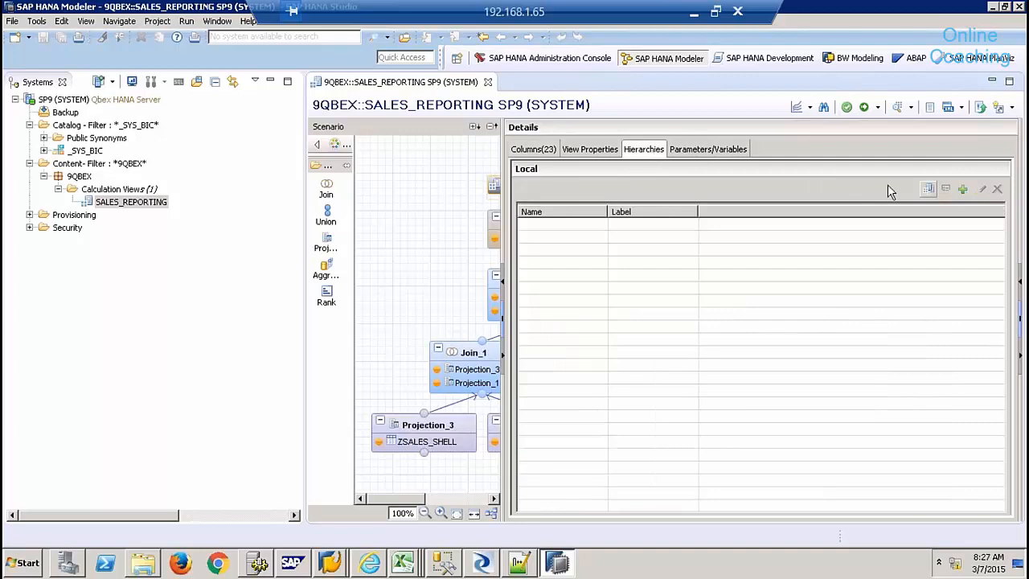
- Start a new hierarchy named CUSTHIER and keep Level Hierarchy as its type
{"action": "left_click", "coordinate": [963, 190]}
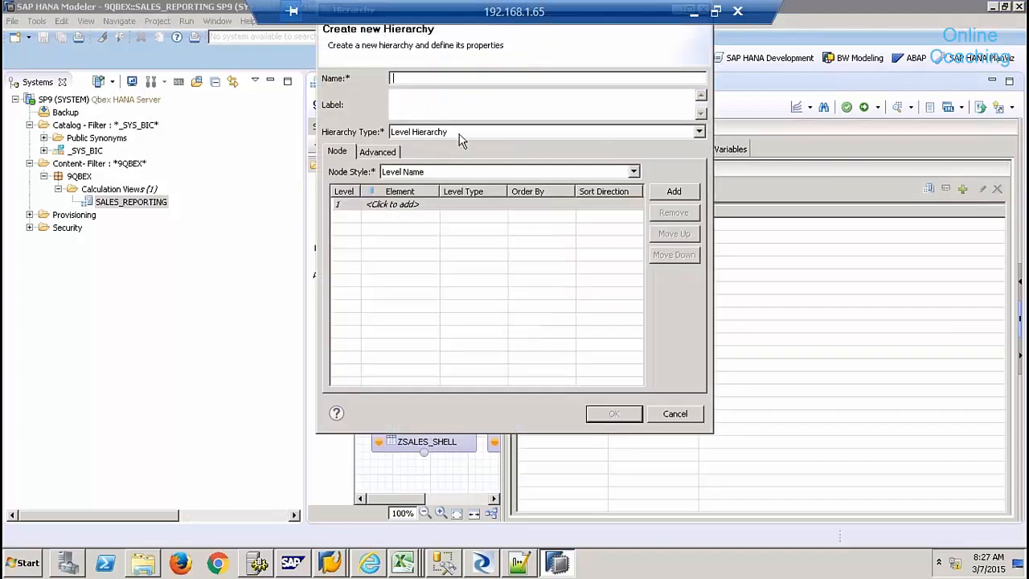
{"action": "type", "text": "CUSTHIER"}
{"action": "left_click", "coordinate": [418, 97]}
{"action": "left_click", "coordinate": [431, 137]}
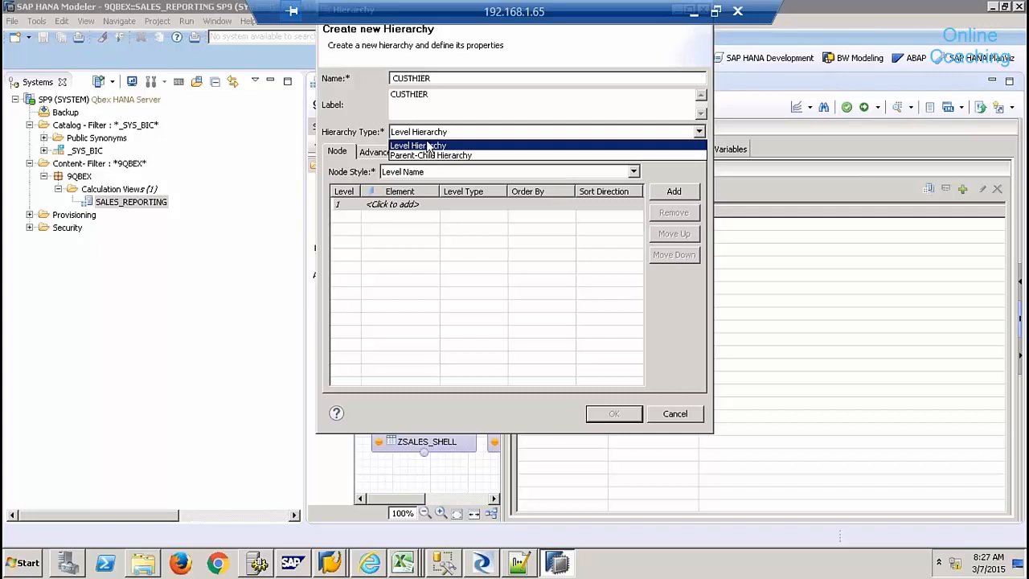
{"action": "left_click", "coordinate": [418, 145]}
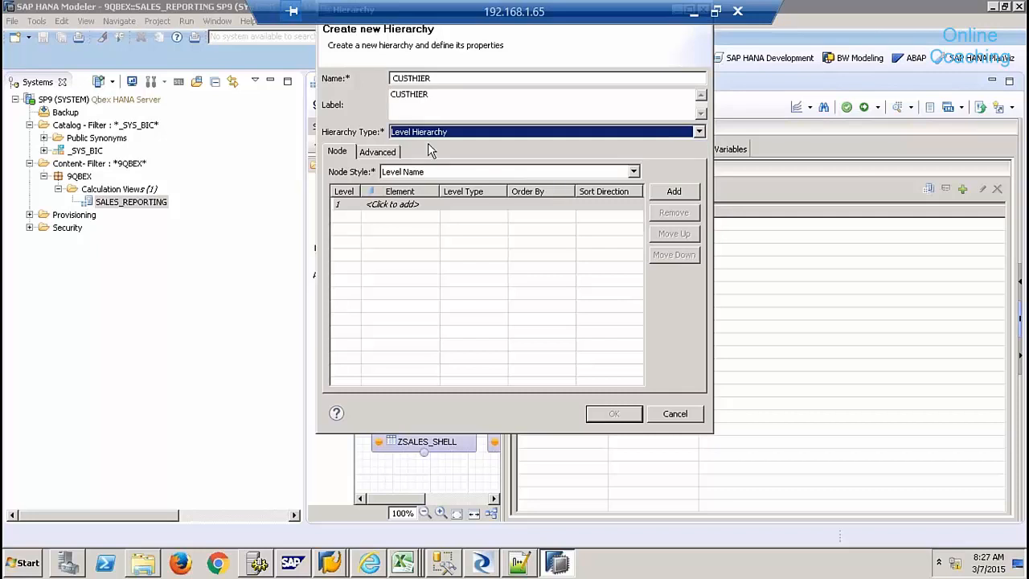
- Set SALESORG as level 1 and COUNTRYCODE as level 2 of CUSTHIER
{"action": "left_click", "coordinate": [428, 205]}
{"action": "left_click", "coordinate": [433, 204]}
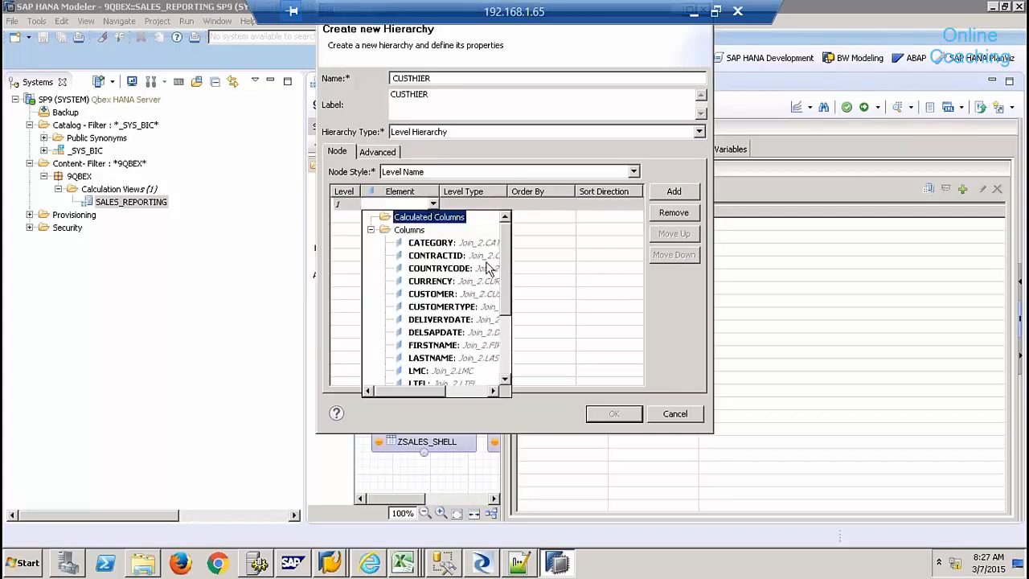
{"action": "left_click_drag", "start_coordinate": [508, 278], "coordinate": [510, 339]}
{"action": "left_click", "coordinate": [430, 358]}
{"action": "left_click", "coordinate": [419, 217]}
{"action": "left_click", "coordinate": [433, 217]}
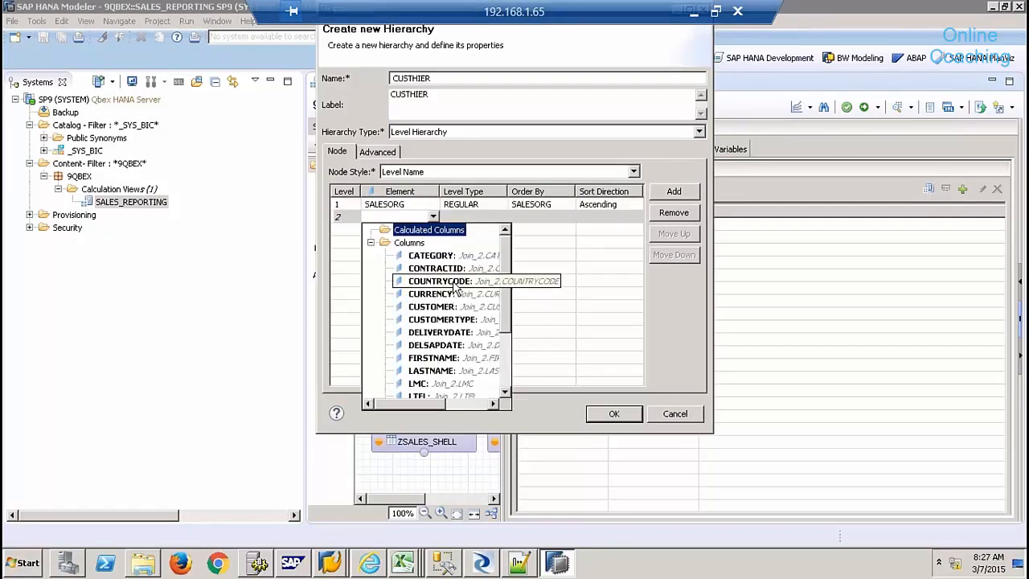
{"action": "left_click", "coordinate": [440, 280]}
- Add CUSTOMER as the third level and confirm the CUSTHIER hierarchy
{"action": "left_click", "coordinate": [434, 230]}
{"action": "left_click", "coordinate": [432, 230]}
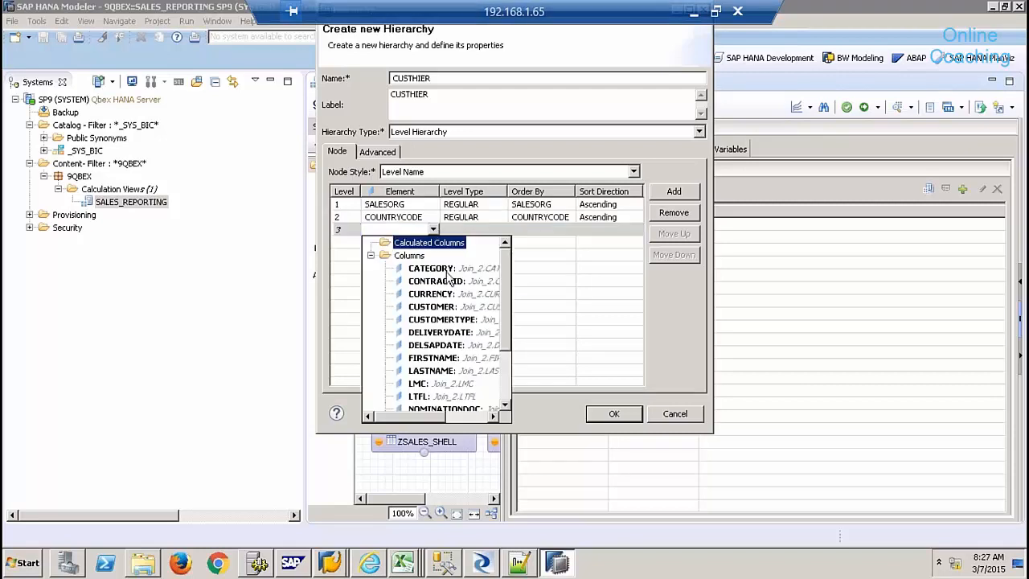
{"action": "left_click", "coordinate": [508, 389]}
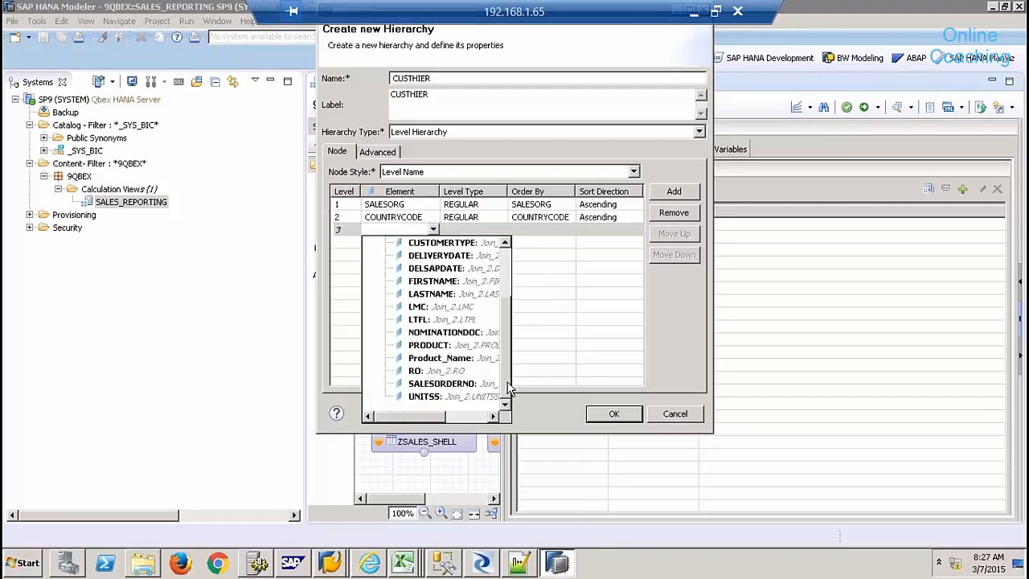
{"action": "left_click_drag", "start_coordinate": [508, 381], "coordinate": [508, 350]}
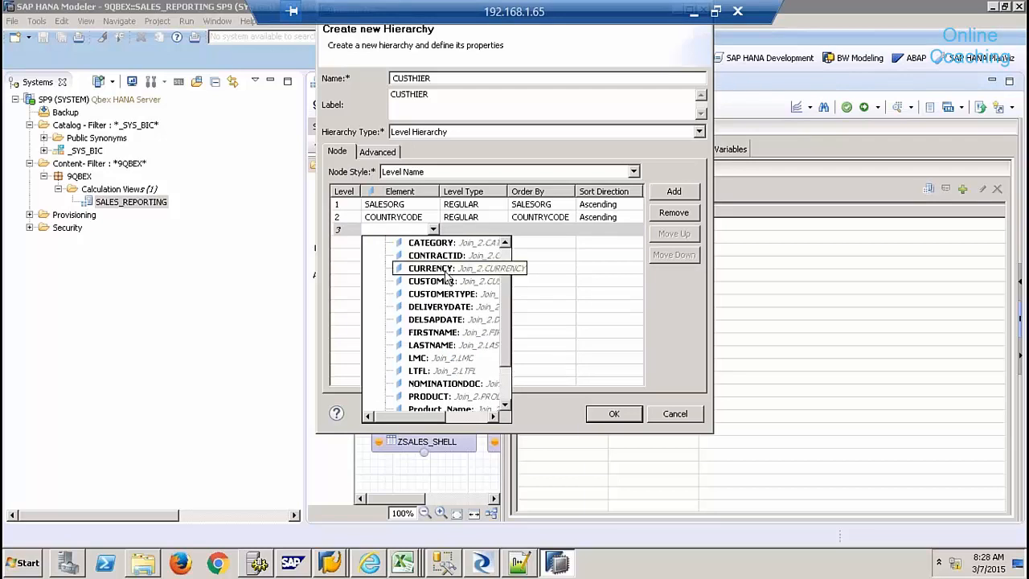
{"action": "left_click", "coordinate": [445, 283]}
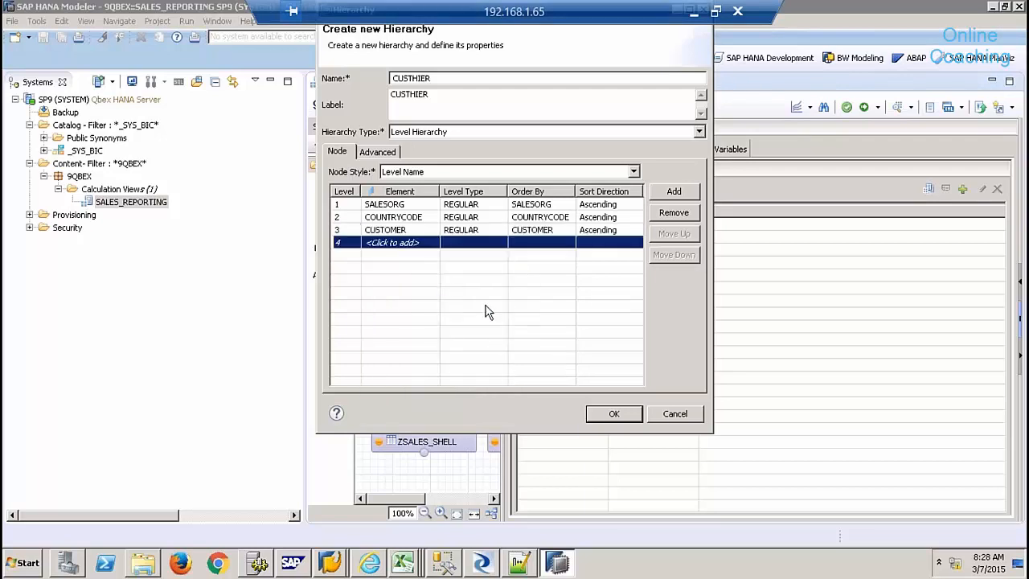
{"action": "left_click", "coordinate": [614, 414]}
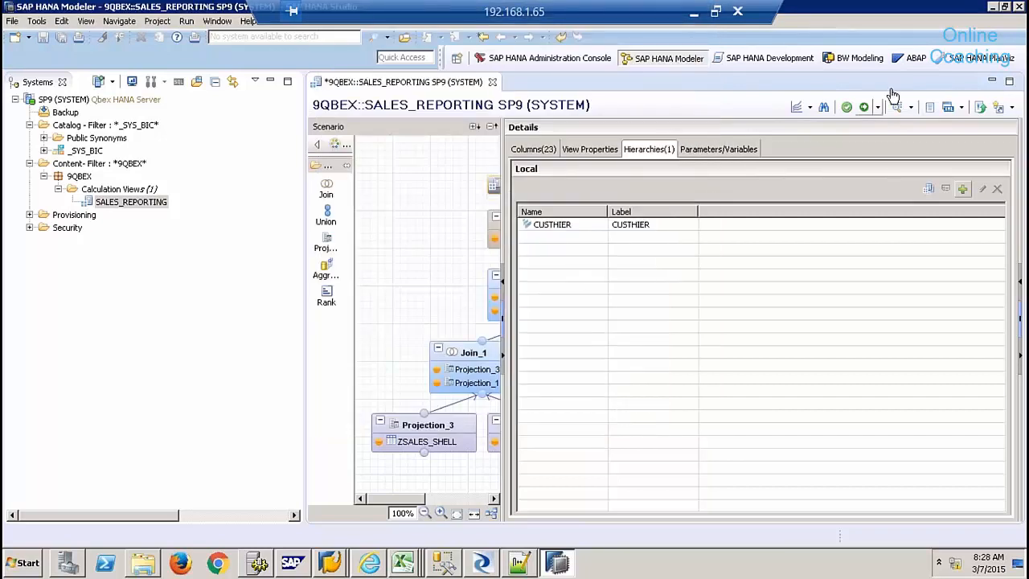
- Activate SALES_REPORTING, close the job log, and reopen Columns(23) with PRODUCT selected
{"action": "left_click", "coordinate": [864, 107]}
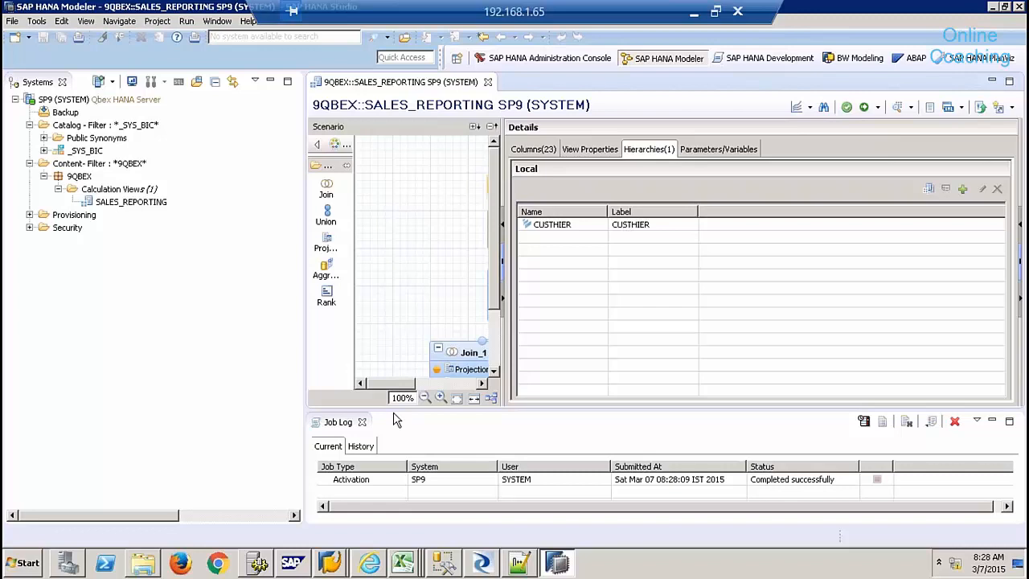
{"action": "left_click", "coordinate": [362, 421]}
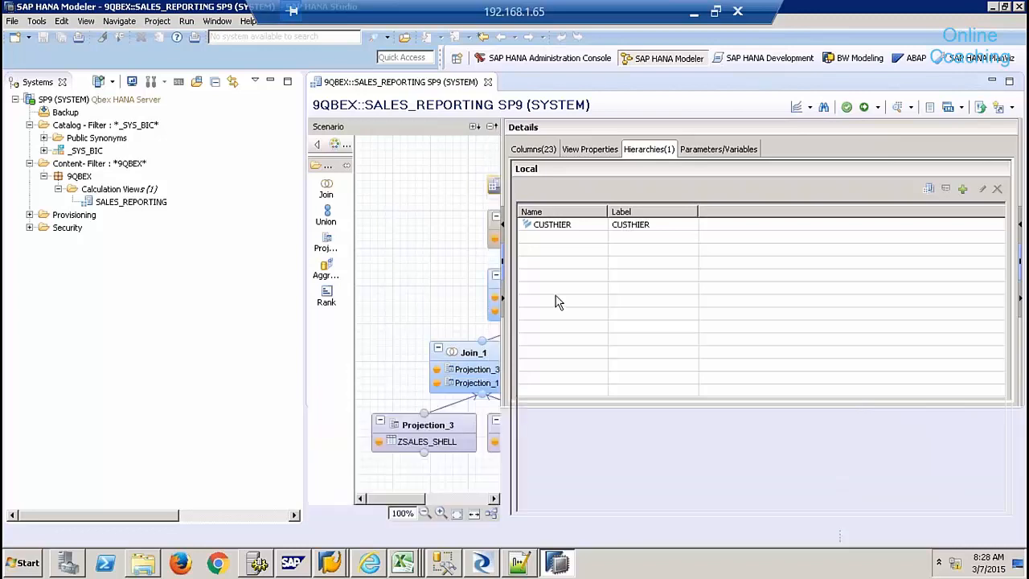
{"action": "left_click", "coordinate": [534, 149]}
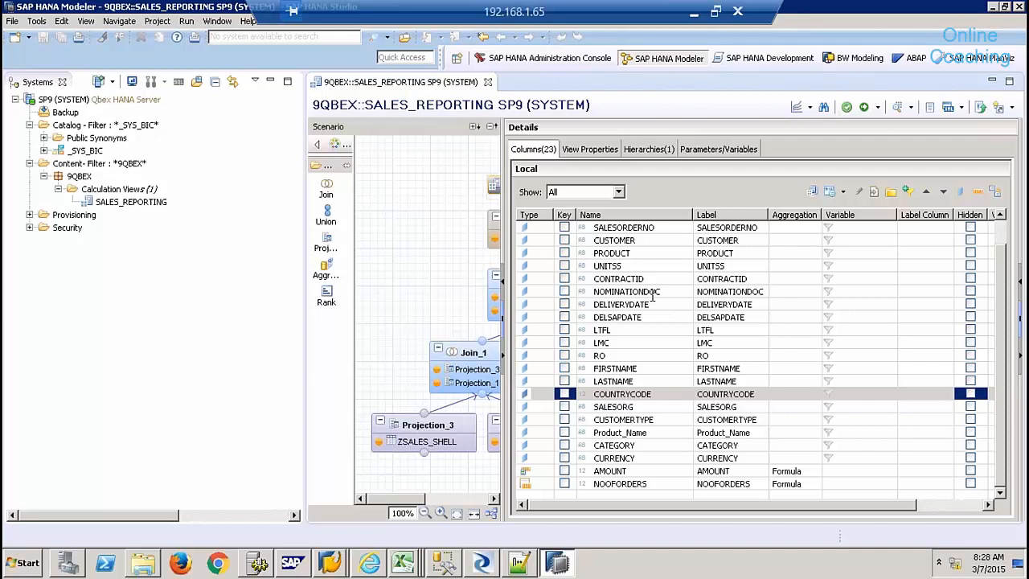
{"action": "double_click", "coordinate": [653, 254]}
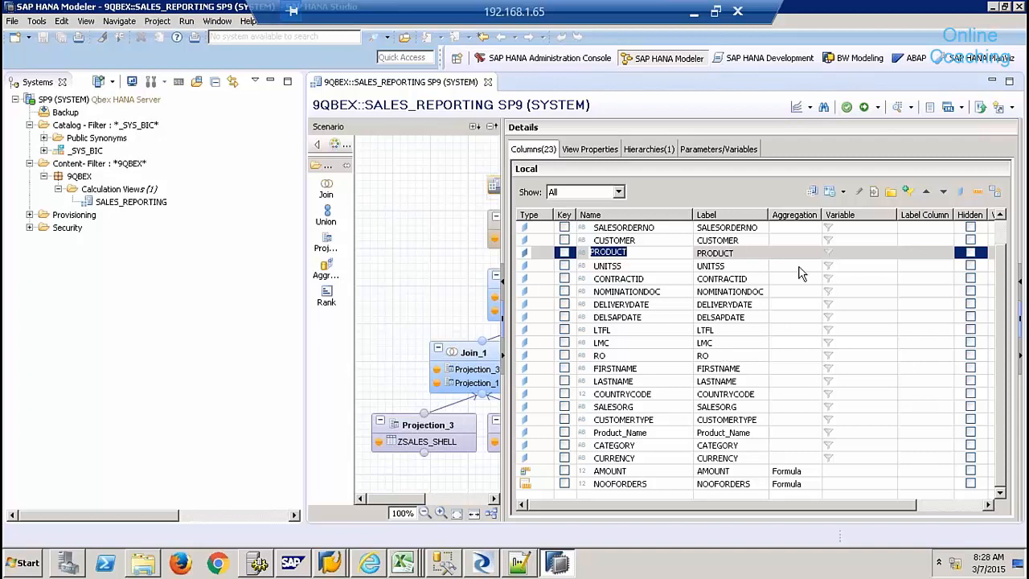
- Set PRODUCT's label column to Product_Name and CUSTOMER's label column to LASTNAME
{"action": "left_click", "coordinate": [924, 254]}
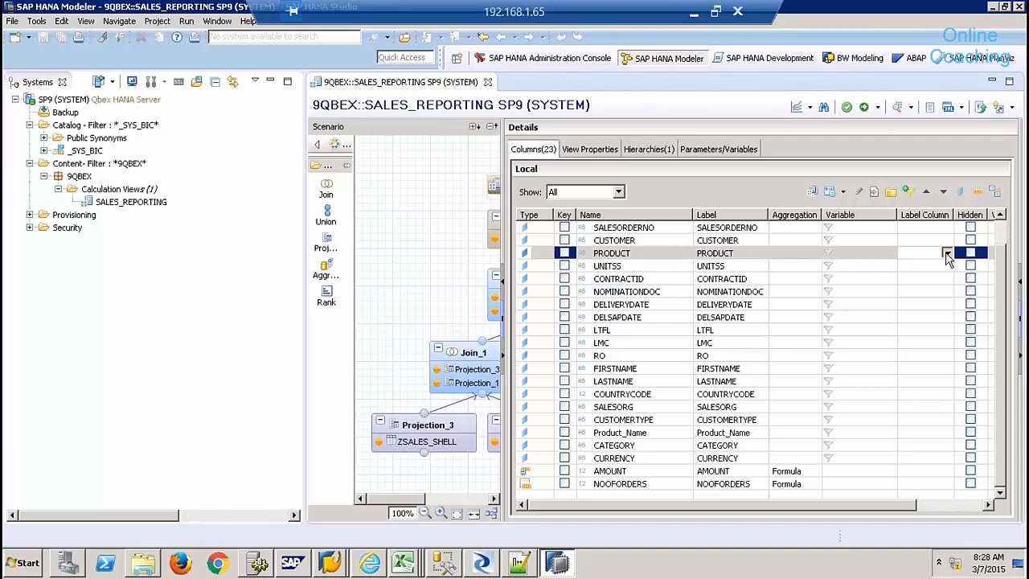
{"action": "left_click", "coordinate": [948, 254]}
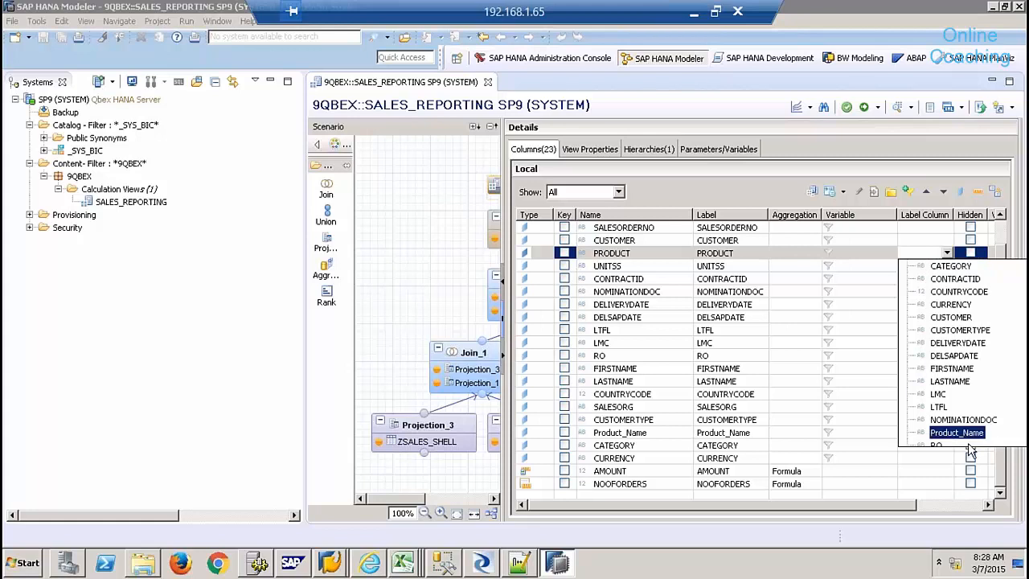
{"action": "left_click", "coordinate": [957, 433]}
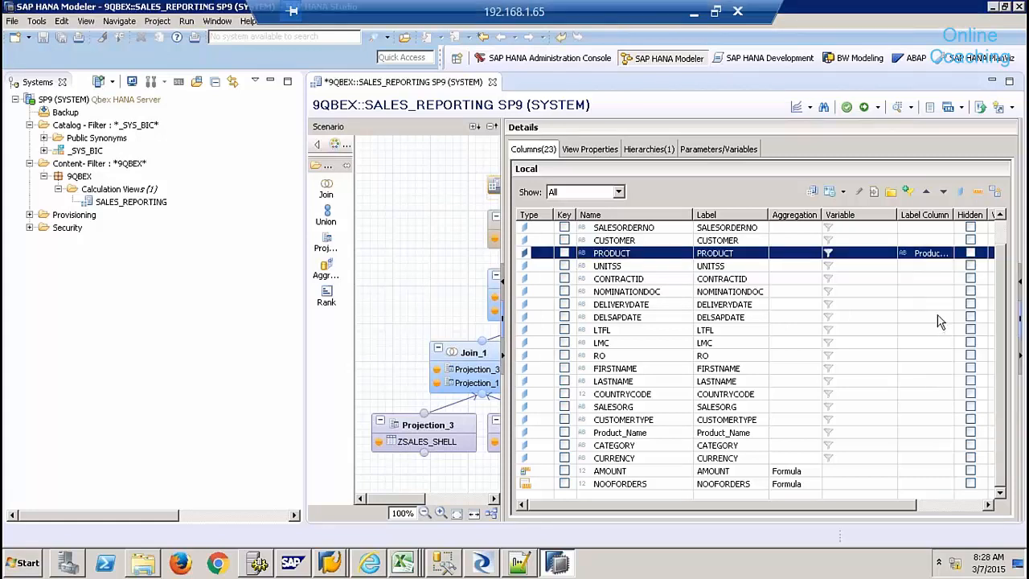
{"action": "left_click", "coordinate": [756, 238]}
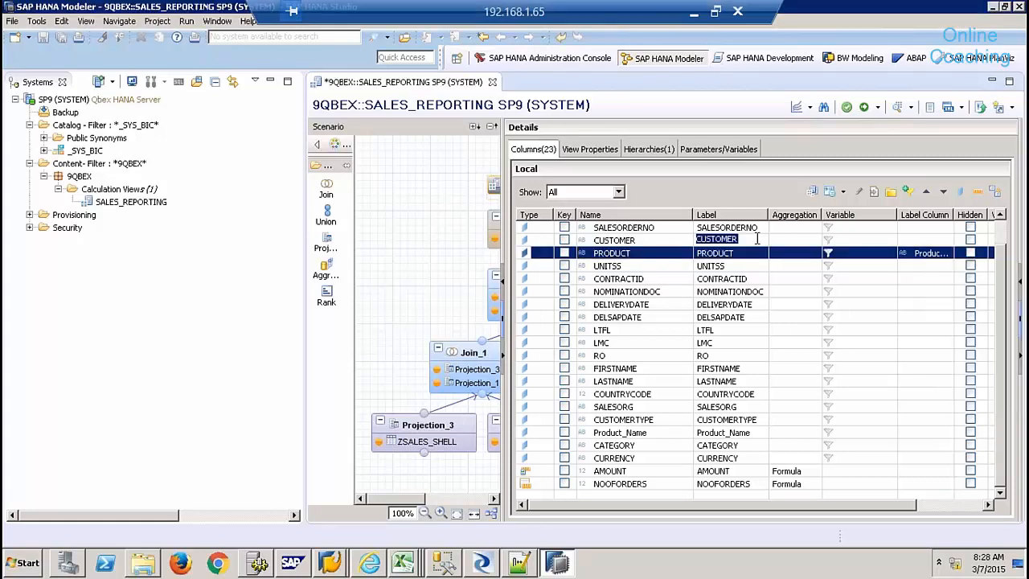
{"action": "left_click", "coordinate": [936, 241]}
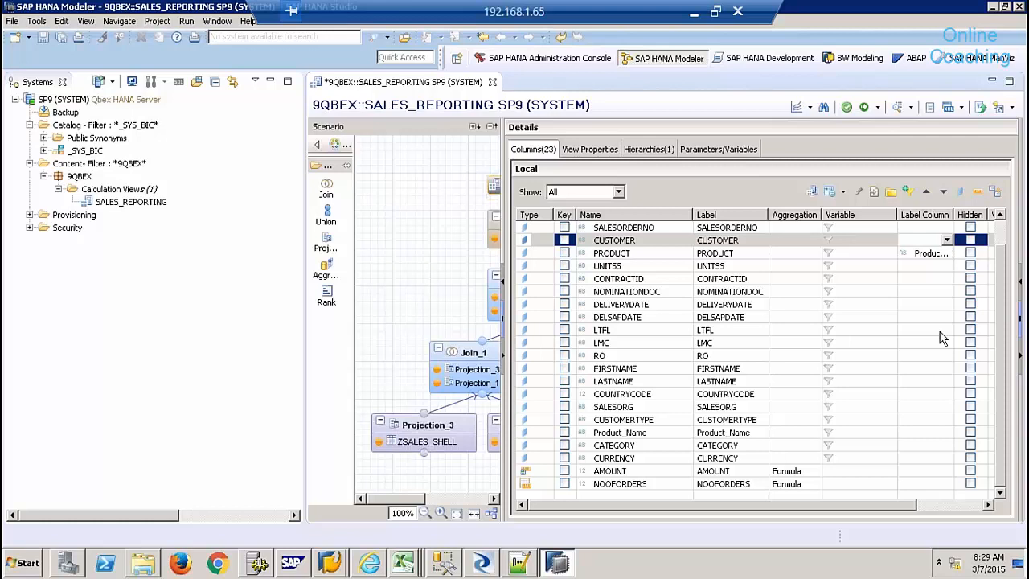
{"action": "left_click", "coordinate": [947, 240]}
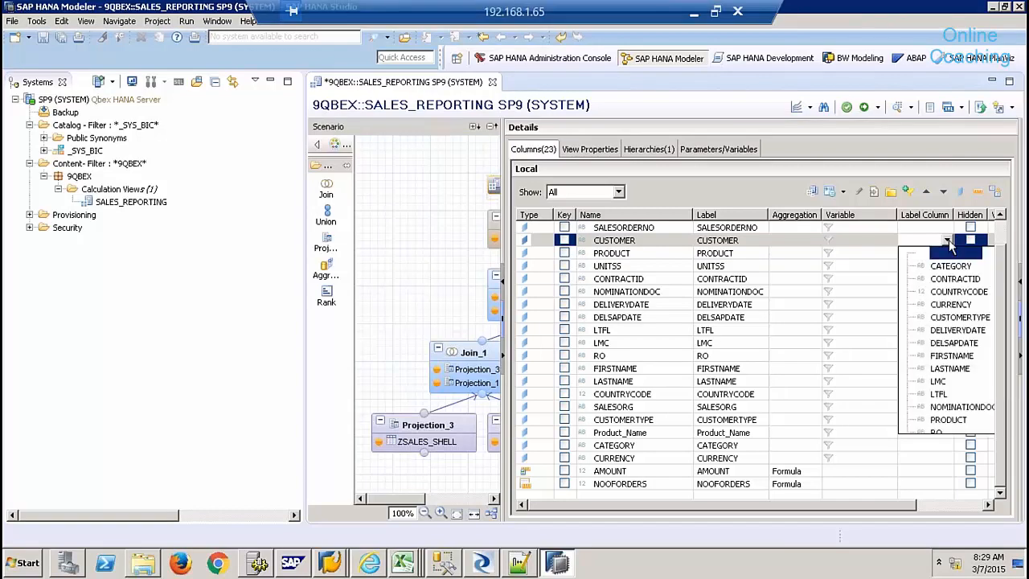
{"action": "left_click", "coordinate": [951, 247]}
{"action": "left_click", "coordinate": [949, 241]}
{"action": "left_click", "coordinate": [948, 241]}
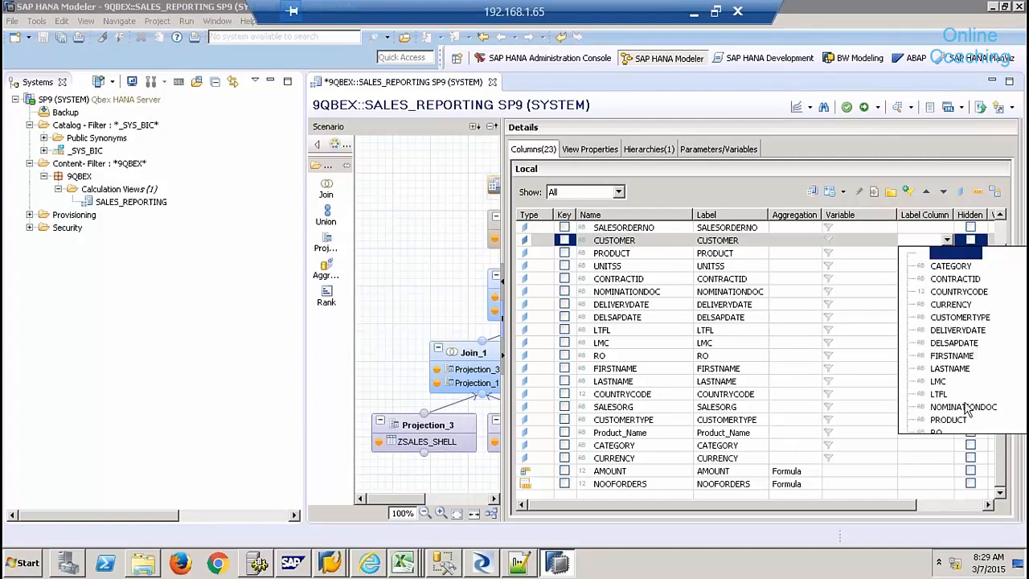
{"action": "left_click", "coordinate": [951, 368]}
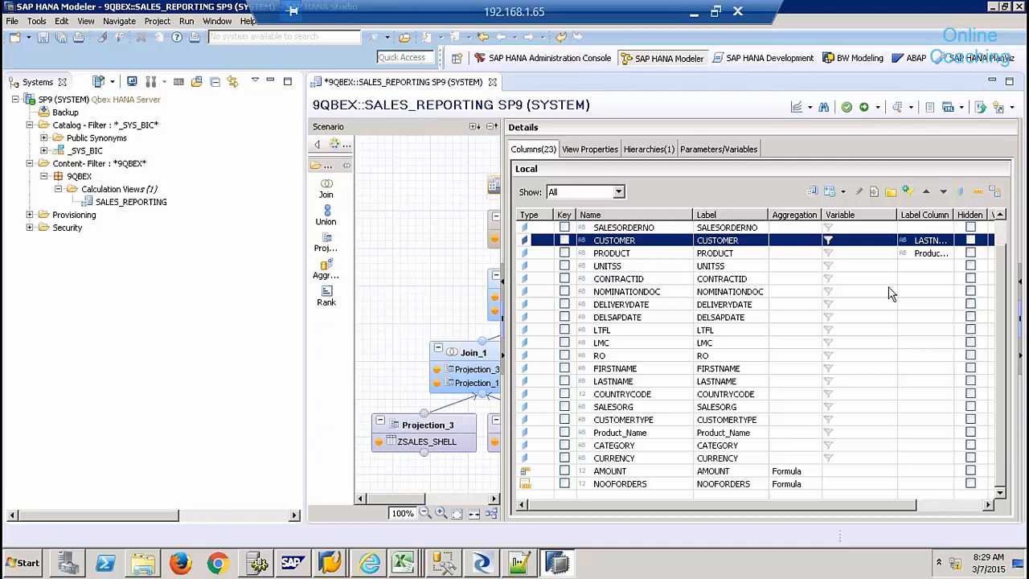
- Activate the view again and bring the Excel Book1 workbook forward
{"action": "left_click", "coordinate": [864, 108]}
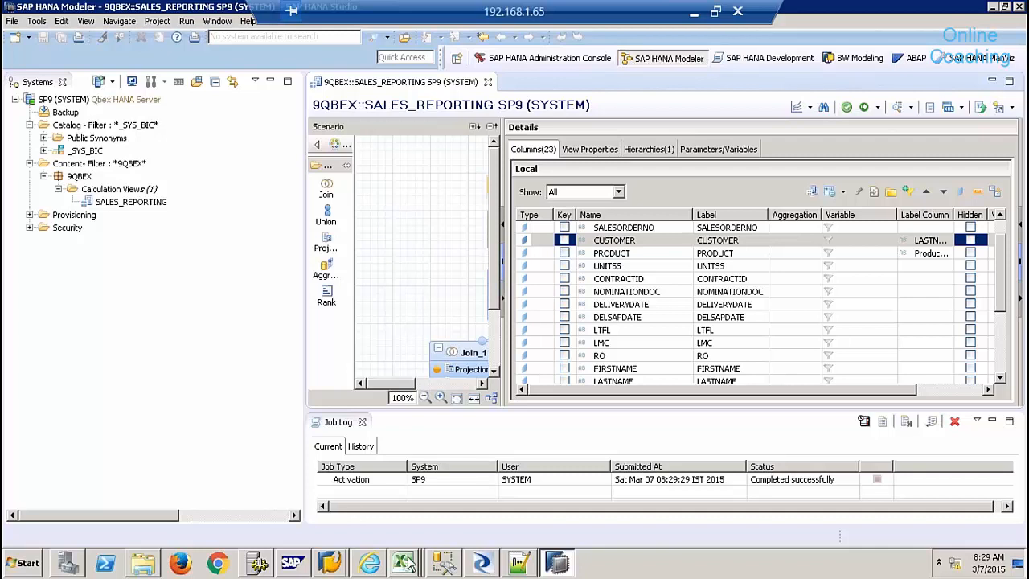
{"action": "mouse_move", "coordinate": [404, 563]}
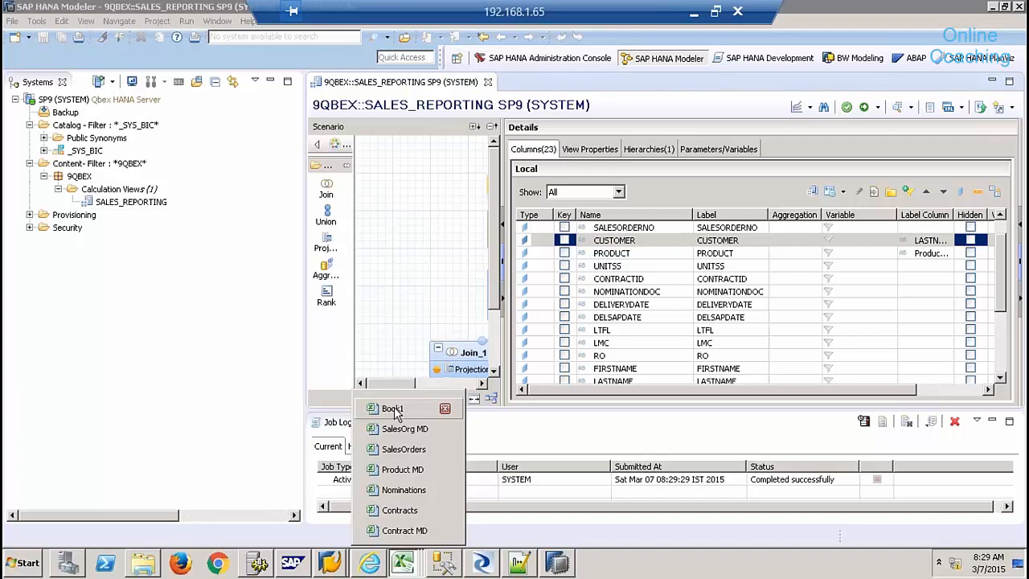
{"action": "left_click", "coordinate": [393, 410]}
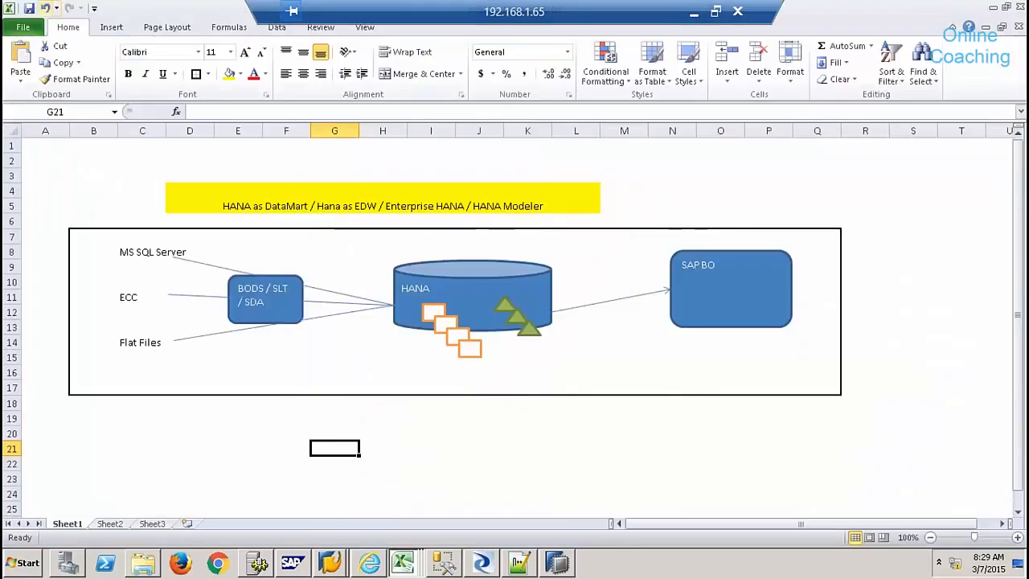
- Save Book1 from the Quick Access Toolbar, opening Save As on Documents as Excel Workbook
{"action": "left_click", "coordinate": [29, 9]}
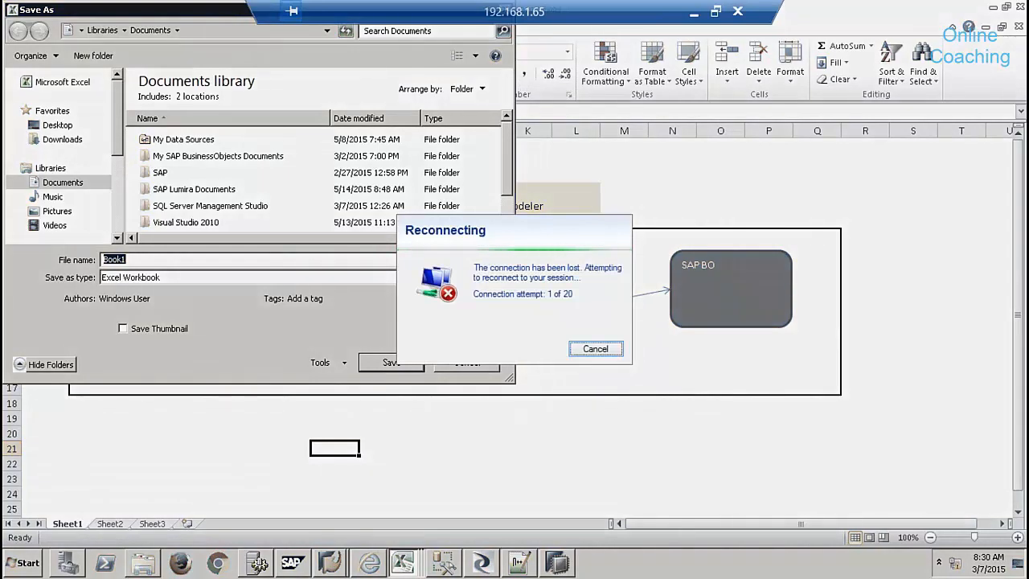
- Reconnect to 192.168.1.65 with the administrator password and accept the certificate warning
{"action": "left_click", "coordinate": [599, 350]}
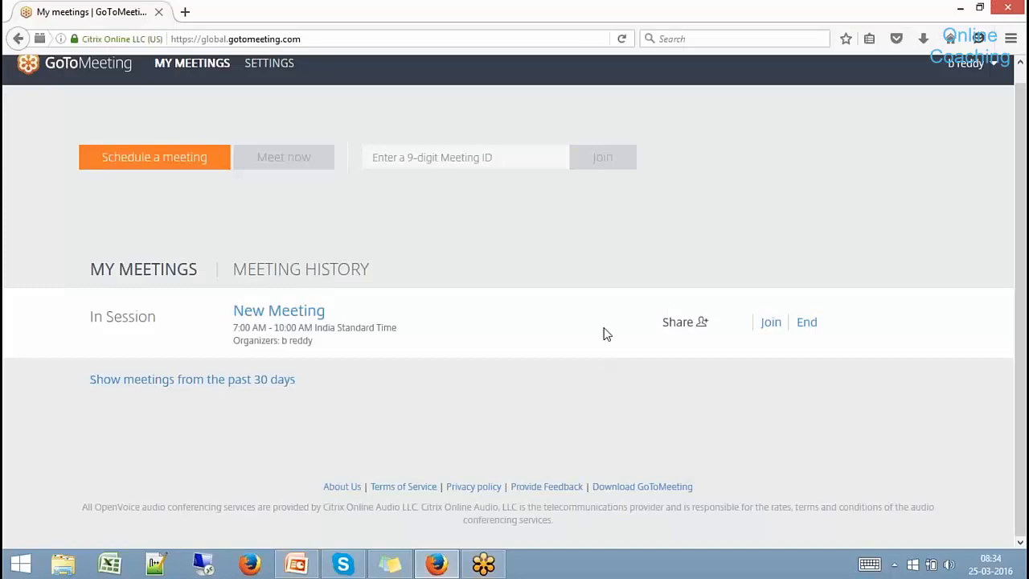
{"action": "left_click", "coordinate": [204, 564]}
{"action": "key", "text": "Return"}
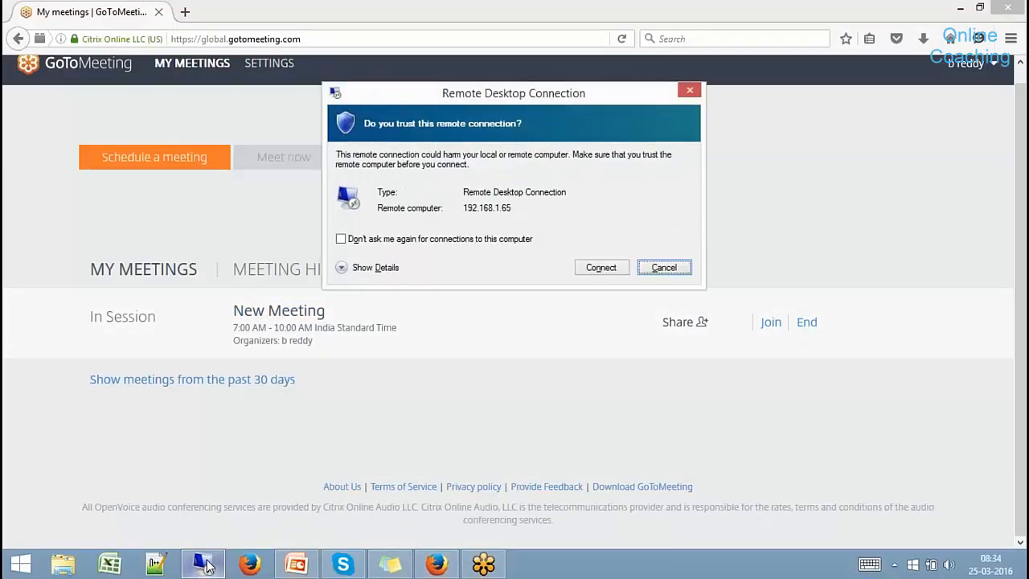
{"action": "key", "text": "Return"}
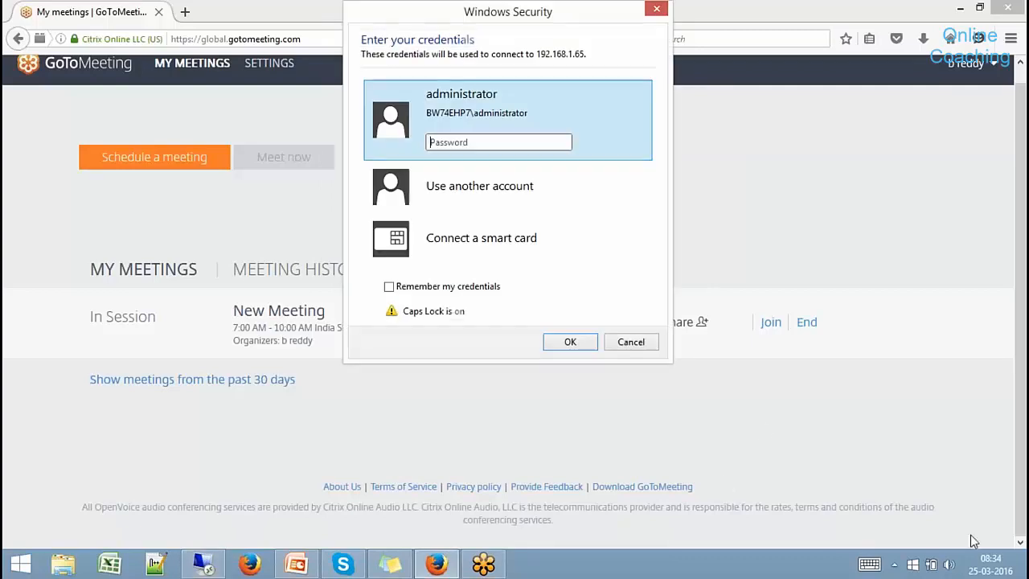
{"action": "key", "text": "Caps_Lock"}
{"action": "type", "text": "••••••••••"}
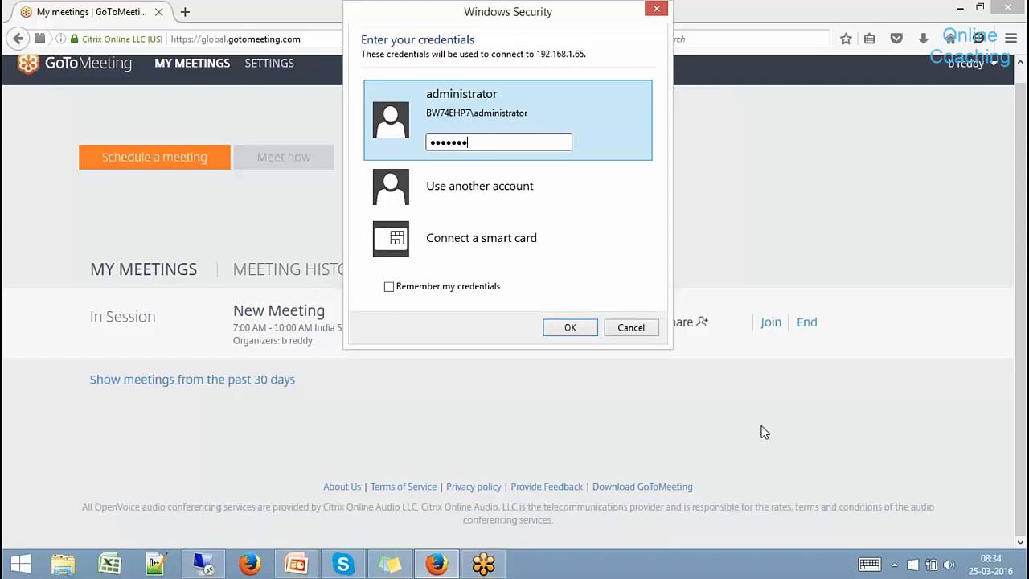
{"action": "key", "text": "Return"}
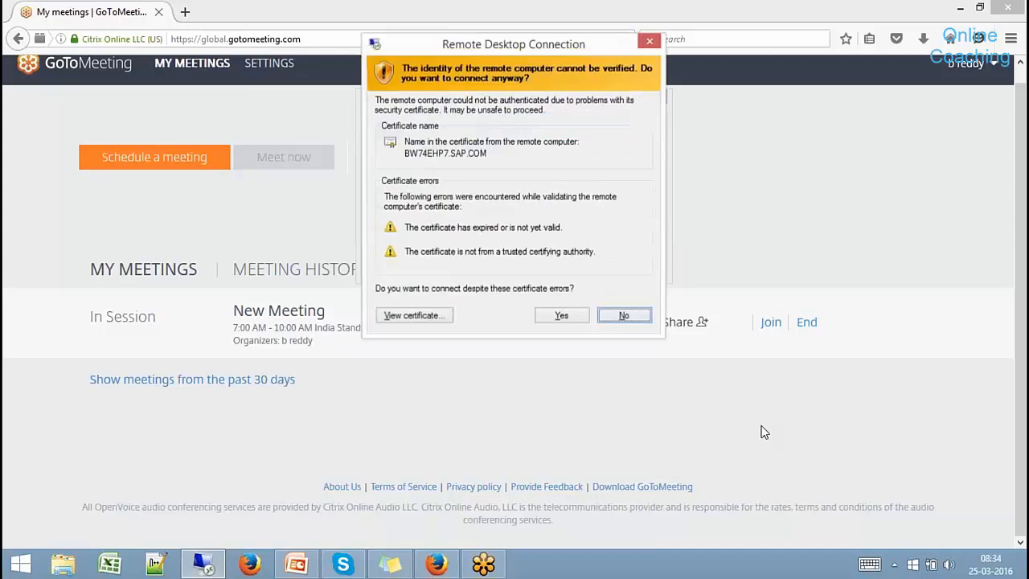
{"action": "key", "text": "Left"}
{"action": "key", "text": "Return"}
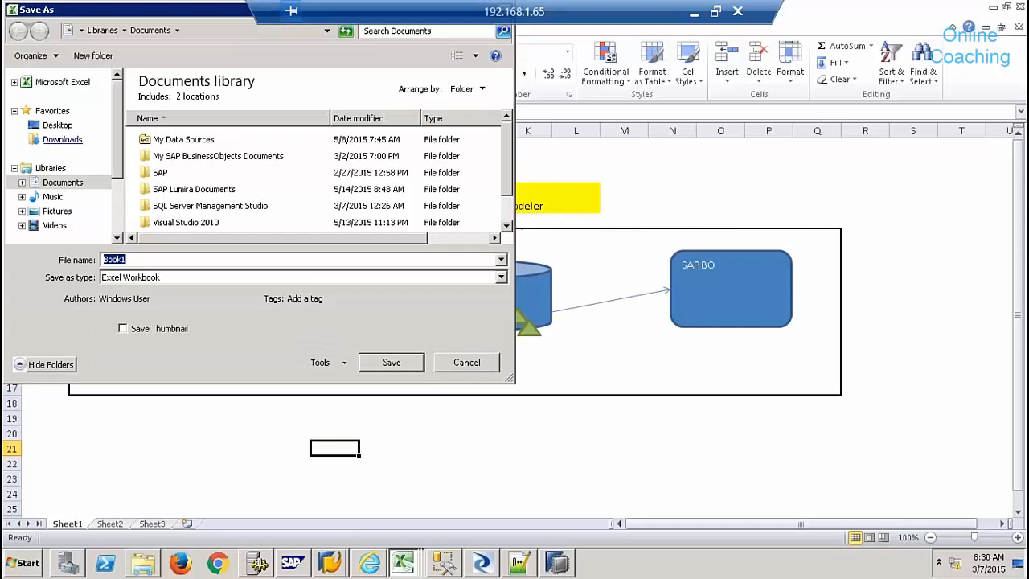
- Save the workbook to the Desktop as casestudy11
{"action": "left_click", "coordinate": [51, 126]}
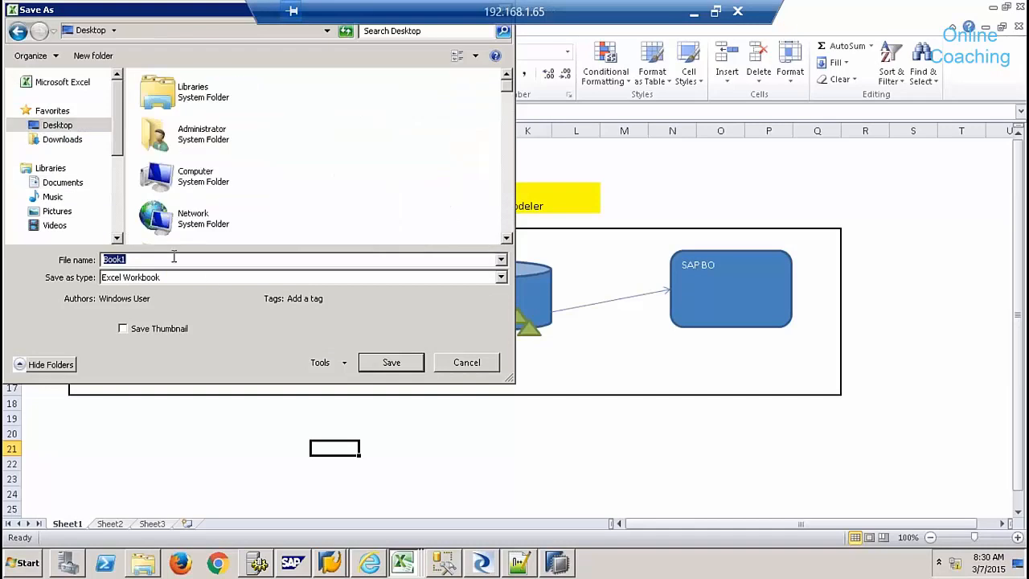
{"action": "type", "text": "casestudy11"}
{"action": "left_click", "coordinate": [414, 363]}
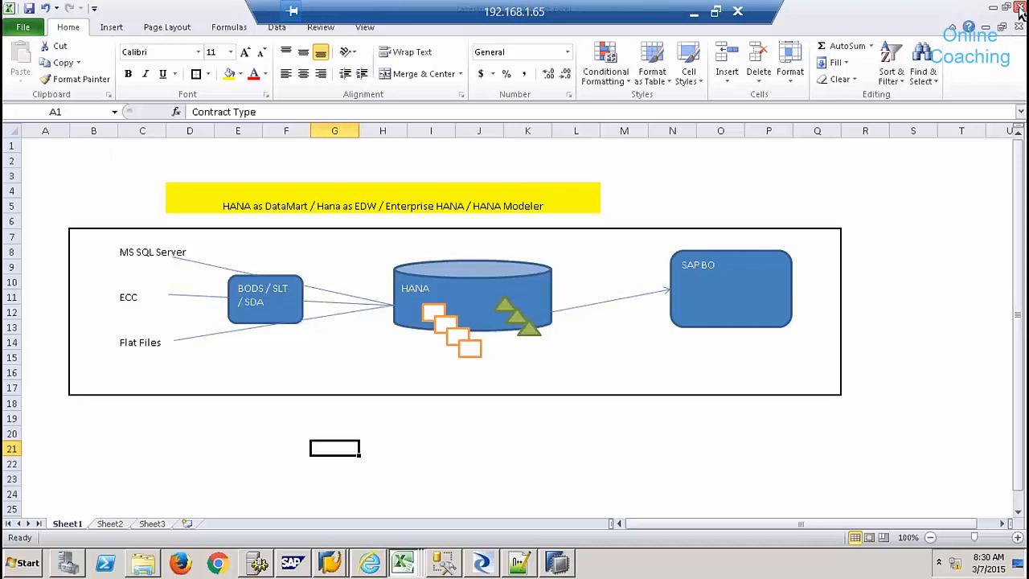
- Close the casestudy11, Contract MD, Sales Order, Contracts and Sales Org workbooks, then exit HANA Studio
{"action": "left_click", "coordinate": [1020, 7]}
{"action": "left_click", "coordinate": [1020, 7]}
{"action": "left_click", "coordinate": [1020, 7]}
{"action": "left_click", "coordinate": [1020, 7]}
{"action": "left_click", "coordinate": [1020, 7]}
{"action": "left_click", "coordinate": [1019, 6]}
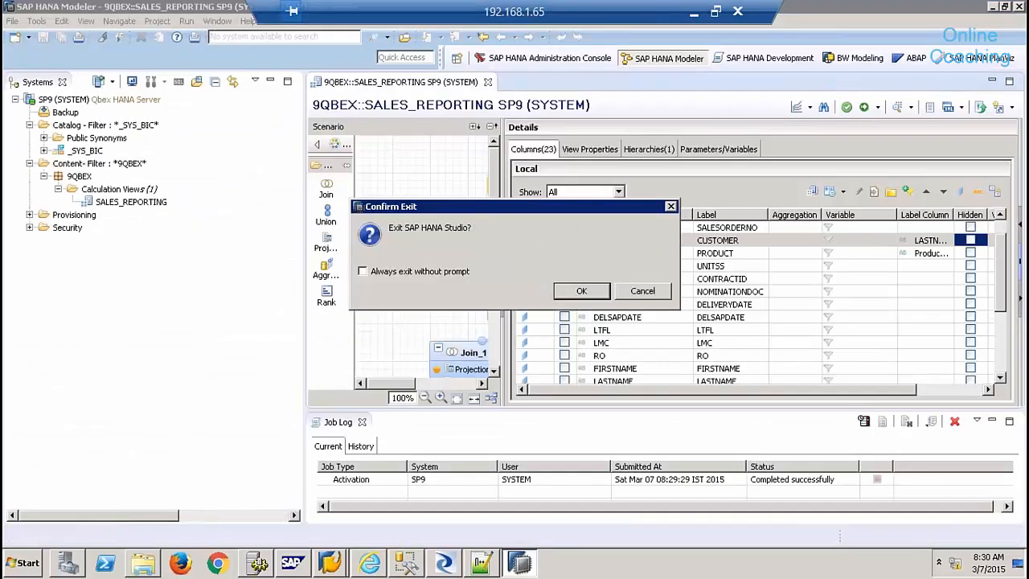
- Cancel the exit and clear away HANA Studio, SAP GUI, Data Services, Notepad++, Explorer and SSMS
{"action": "left_click", "coordinate": [653, 291]}
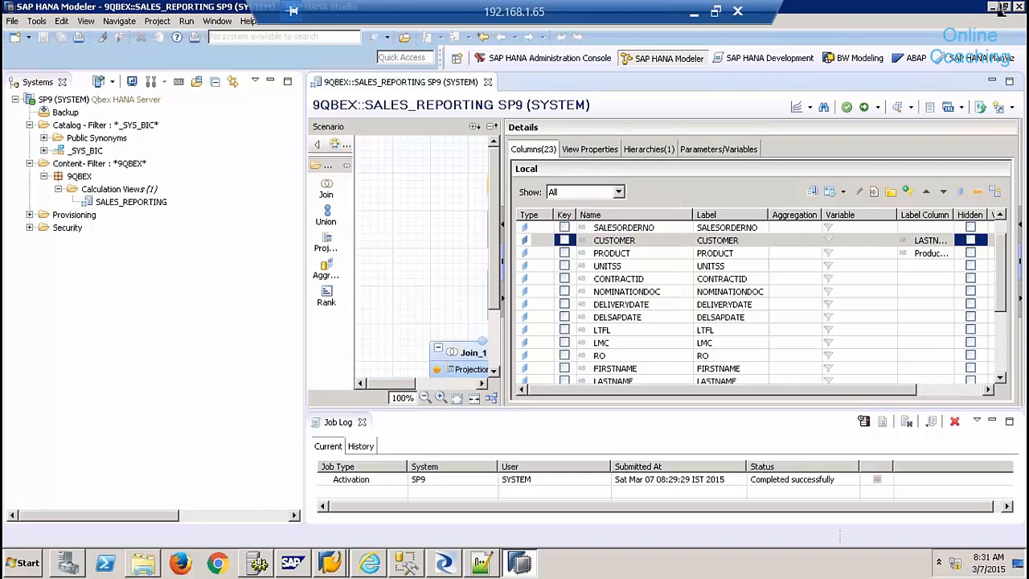
{"action": "left_click", "coordinate": [992, 6]}
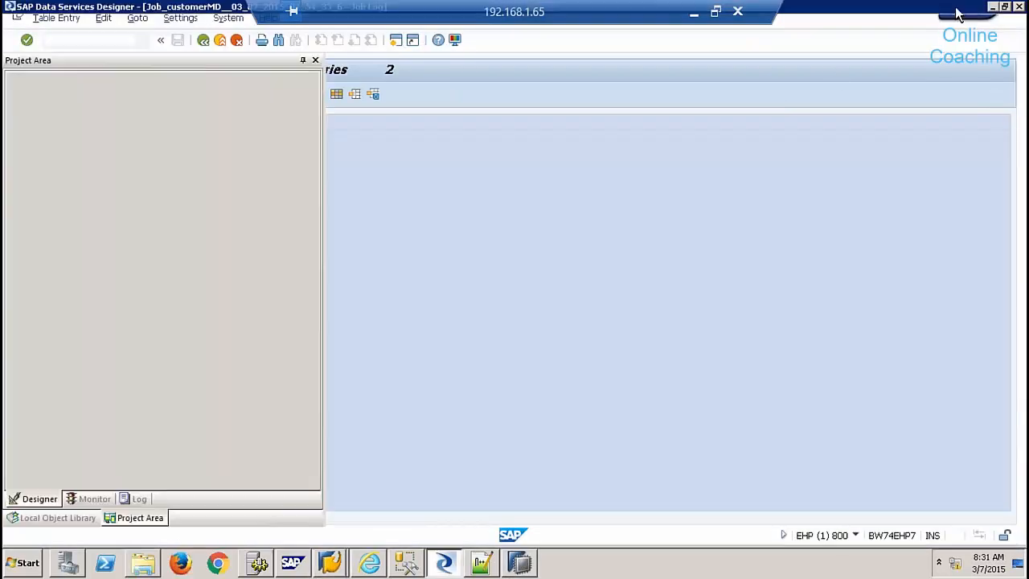
{"action": "left_click", "coordinate": [958, 11]}
{"action": "left_click", "coordinate": [991, 8]}
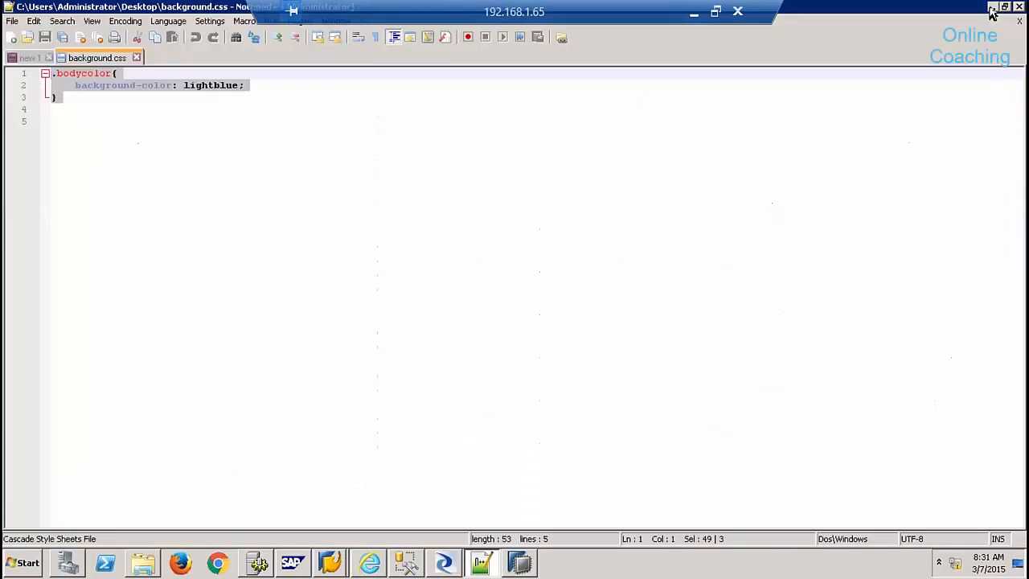
{"action": "left_click", "coordinate": [991, 8]}
{"action": "left_click", "coordinate": [991, 8]}
{"action": "left_click", "coordinate": [992, 9]}
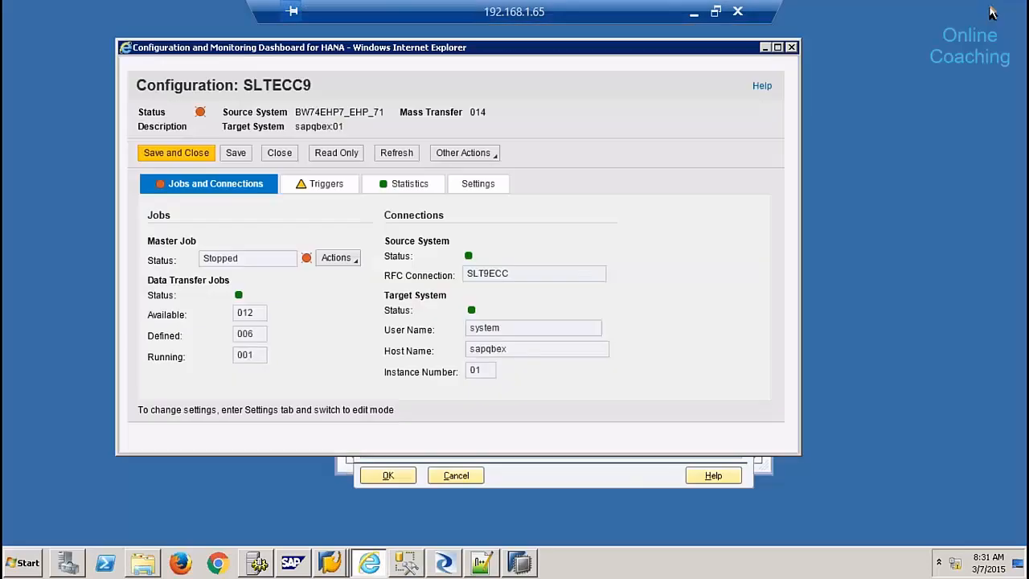
- Close the HANA configuration dashboard, system properties and SAP Logon, then open the Start menu
{"action": "left_click", "coordinate": [792, 47]}
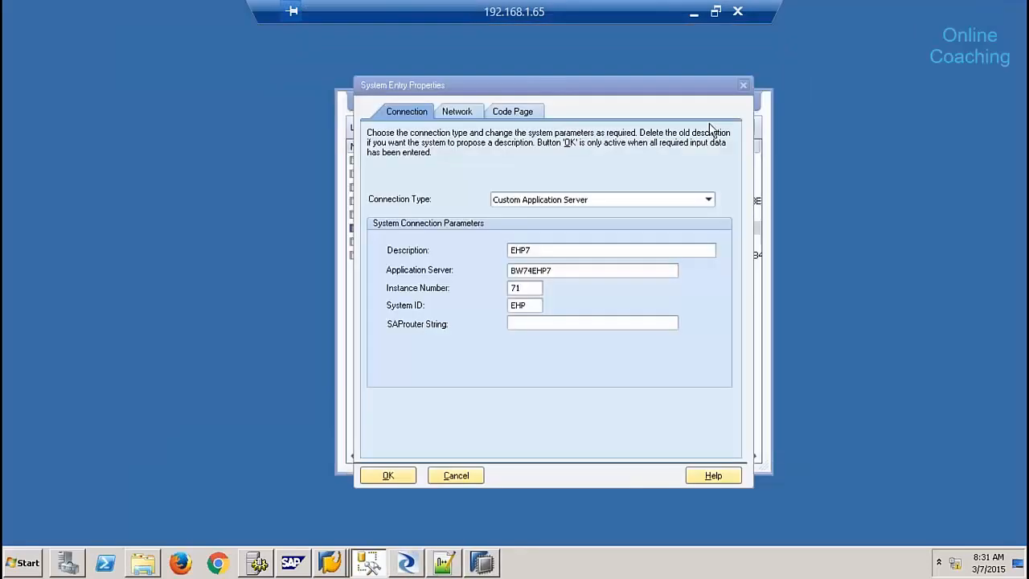
{"action": "left_click", "coordinate": [456, 475]}
{"action": "left_click", "coordinate": [718, 101]}
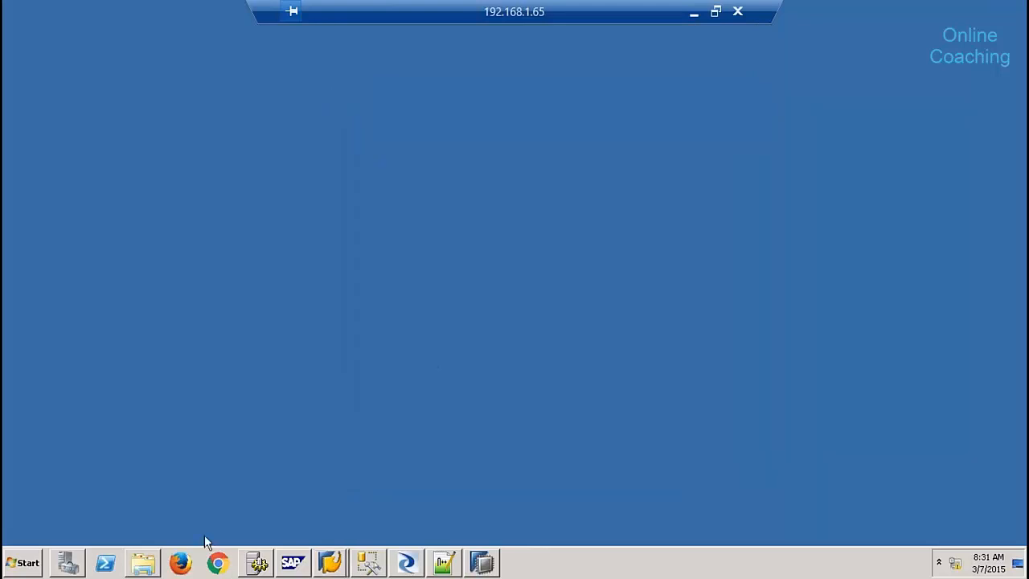
{"action": "left_click", "coordinate": [24, 565]}
- Launch Analysis for Microsoft Excel from All Programs > SAP Business Intelligence > SAP BusinessObjects Analysis
{"action": "left_click", "coordinate": [74, 507]}
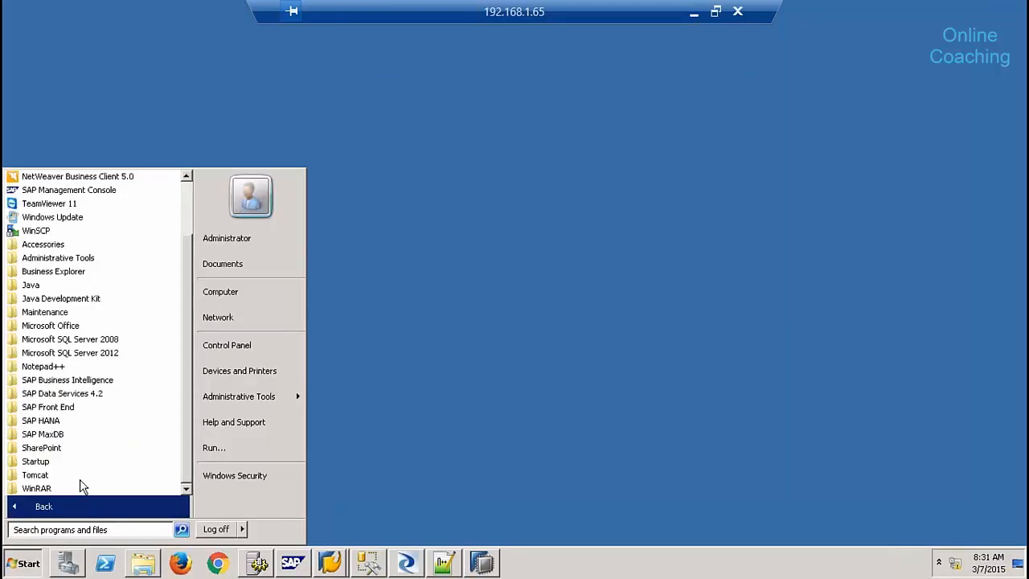
{"action": "left_click", "coordinate": [106, 381]}
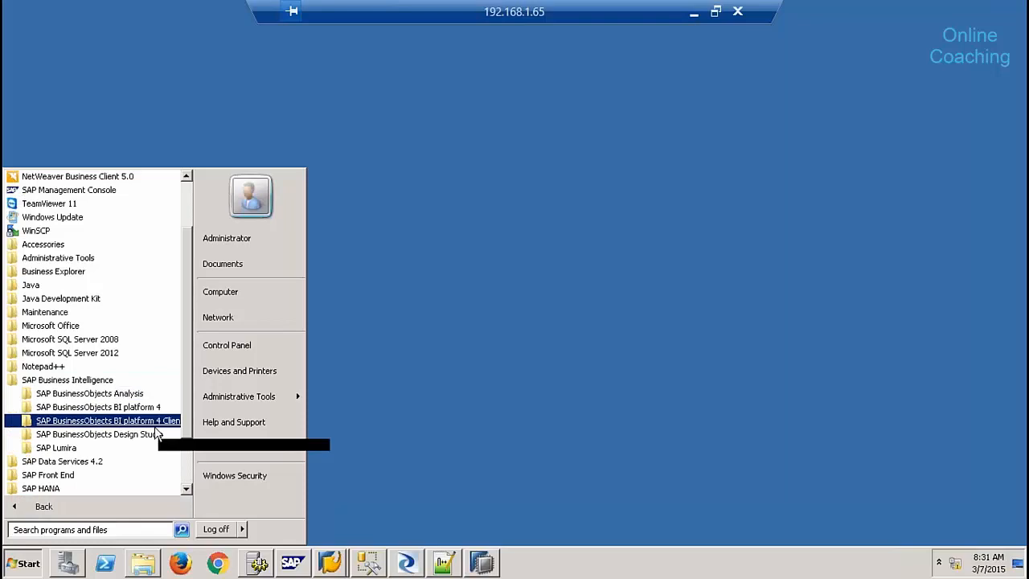
{"action": "left_click", "coordinate": [119, 394]}
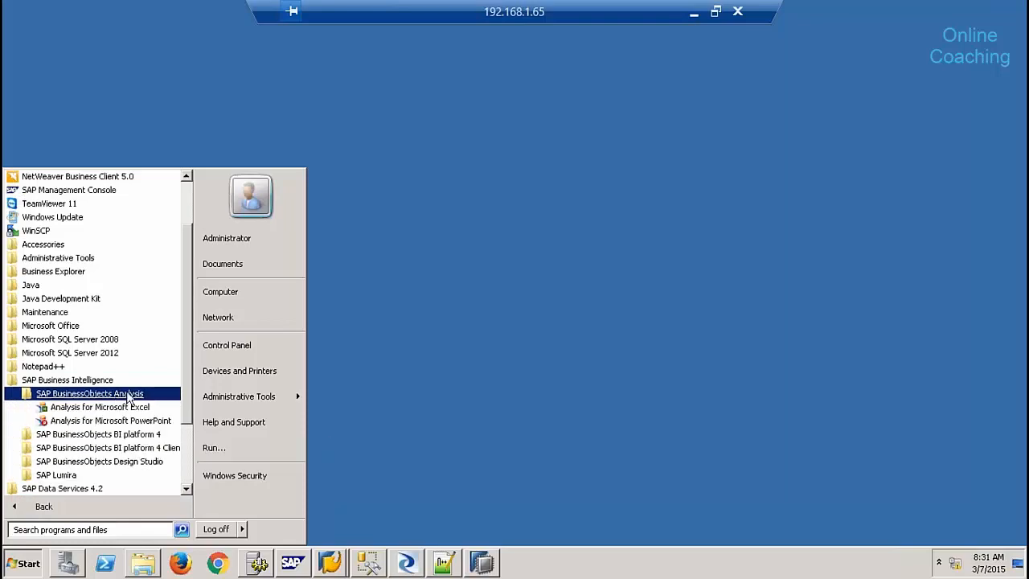
{"action": "left_click_drag", "start_coordinate": [185, 381], "coordinate": [195, 457]}
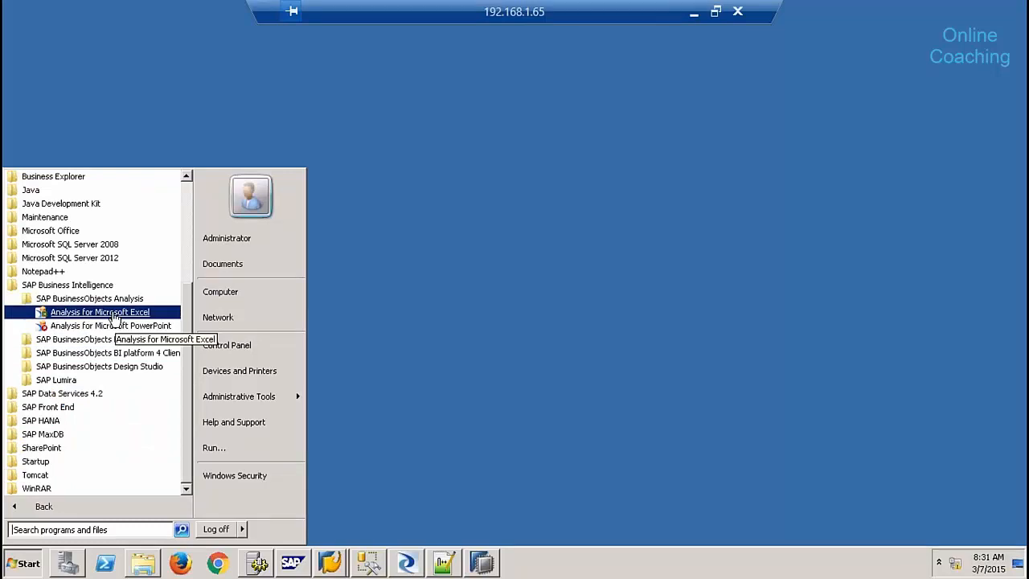
{"action": "left_click", "coordinate": [113, 314]}
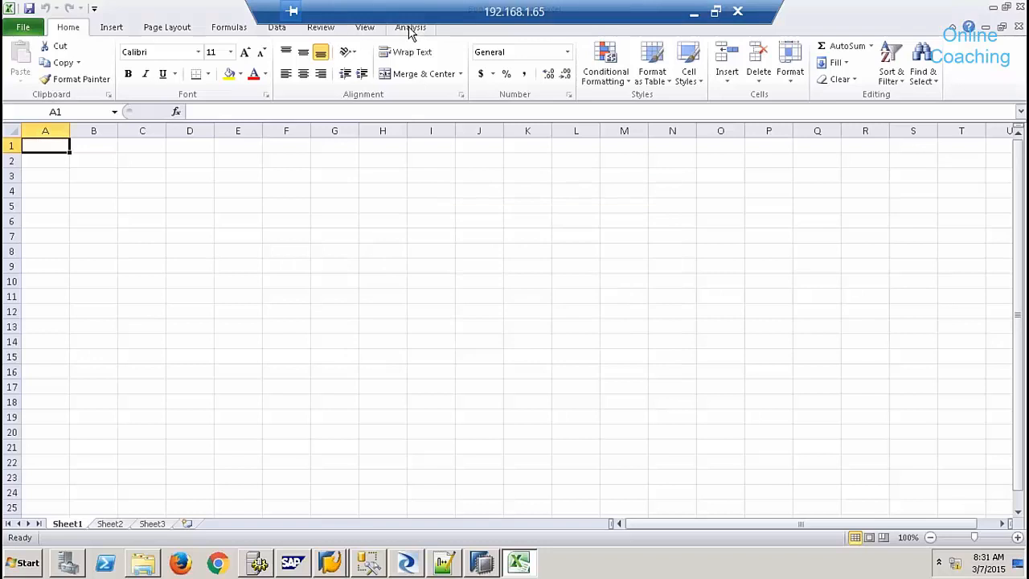
- Open Select Data Source, skip the BI platform logon, and start a new SAP HANA connection
{"action": "left_click", "coordinate": [410, 28]}
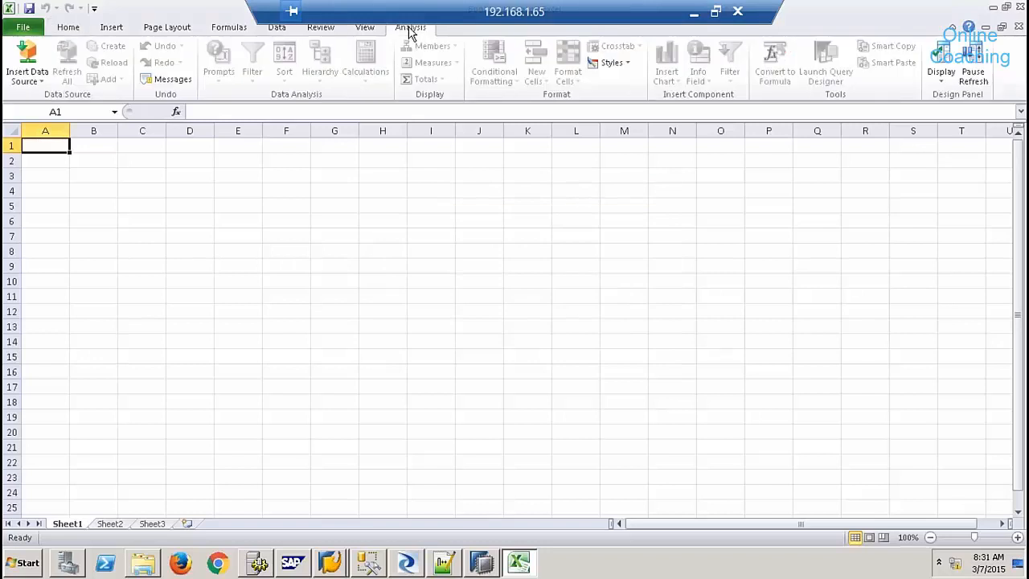
{"action": "left_click", "coordinate": [35, 84]}
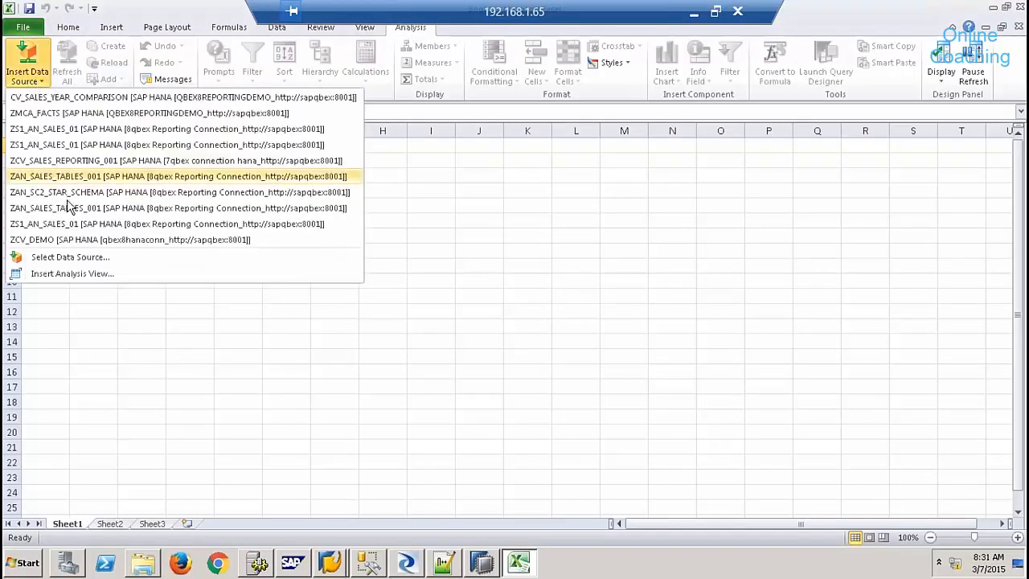
{"action": "left_click", "coordinate": [63, 261]}
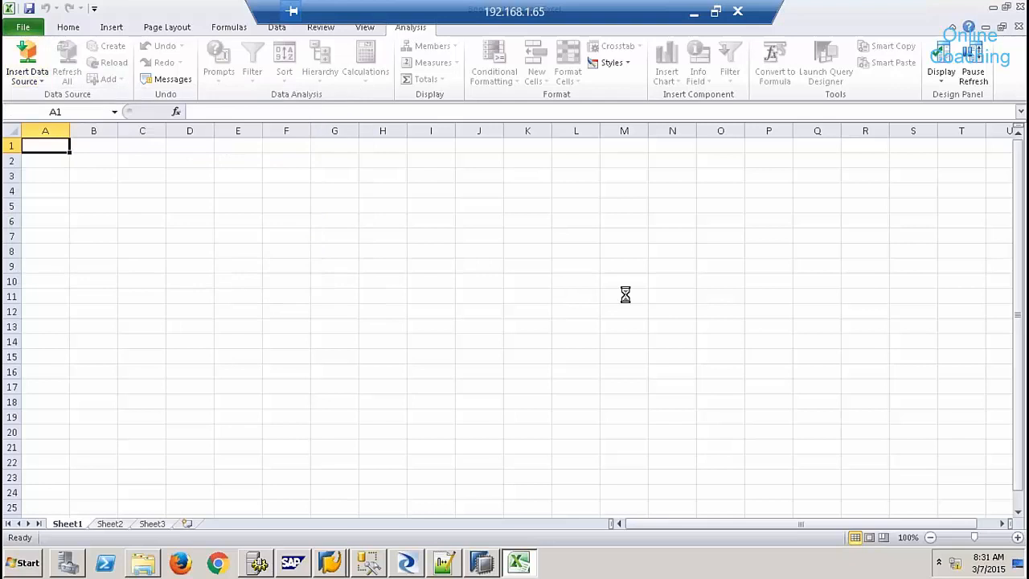
{"action": "left_click", "coordinate": [506, 341]}
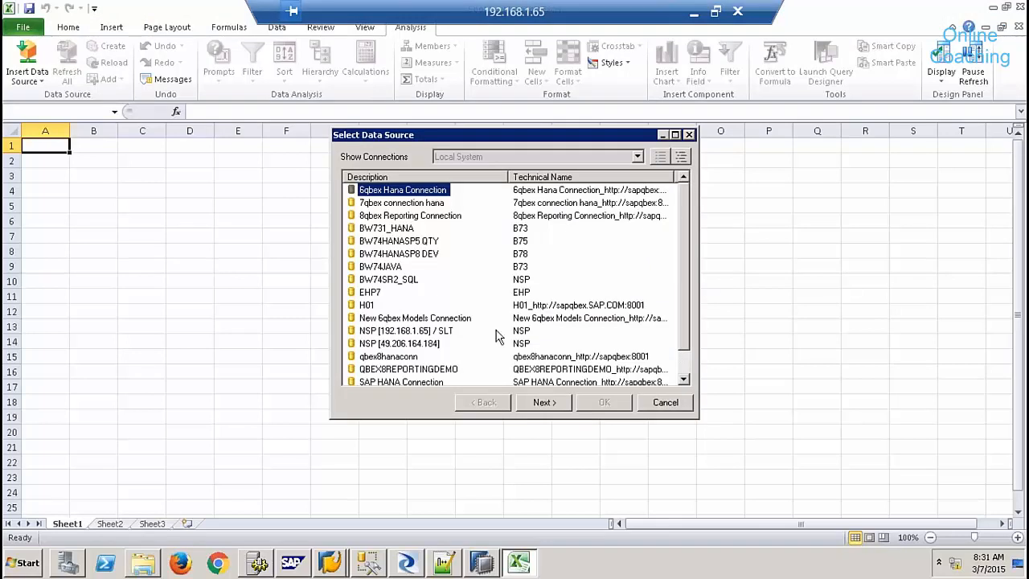
{"action": "right_click", "coordinate": [478, 273]}
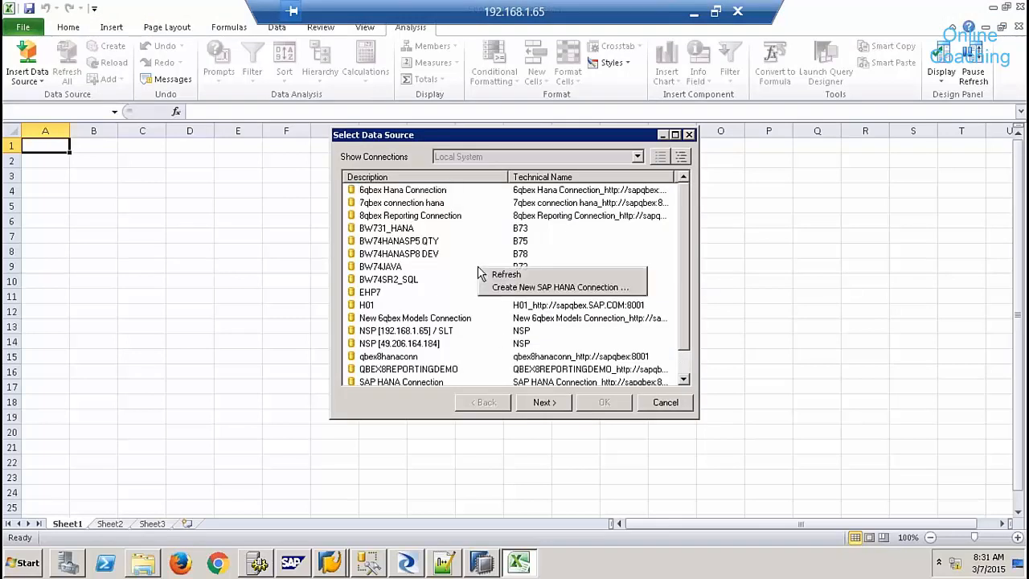
{"action": "left_click", "coordinate": [526, 292]}
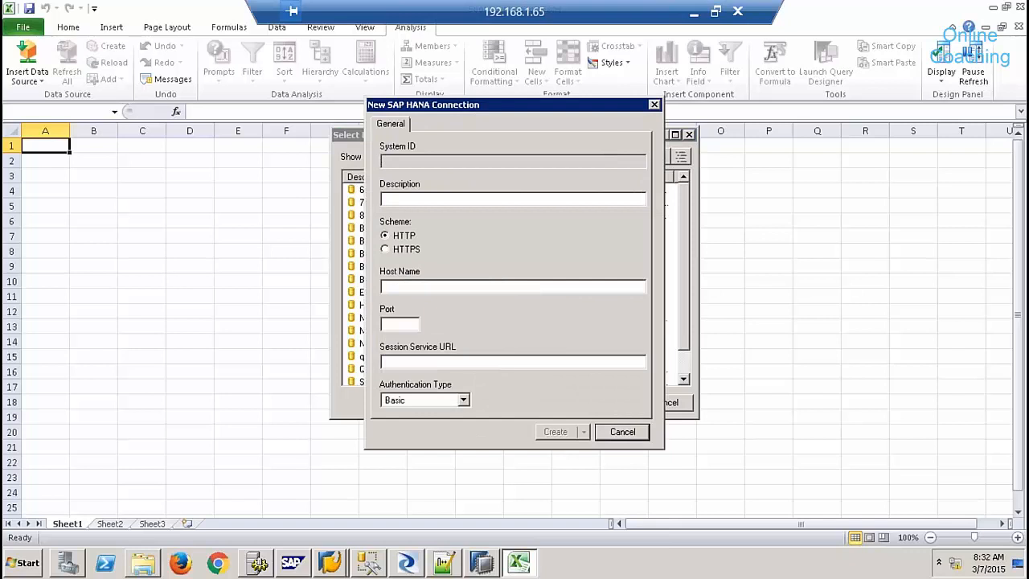
- Create the connection 'batch 9 hana connection' with host sapqbex and port 8001
{"action": "left_click", "coordinate": [447, 198]}
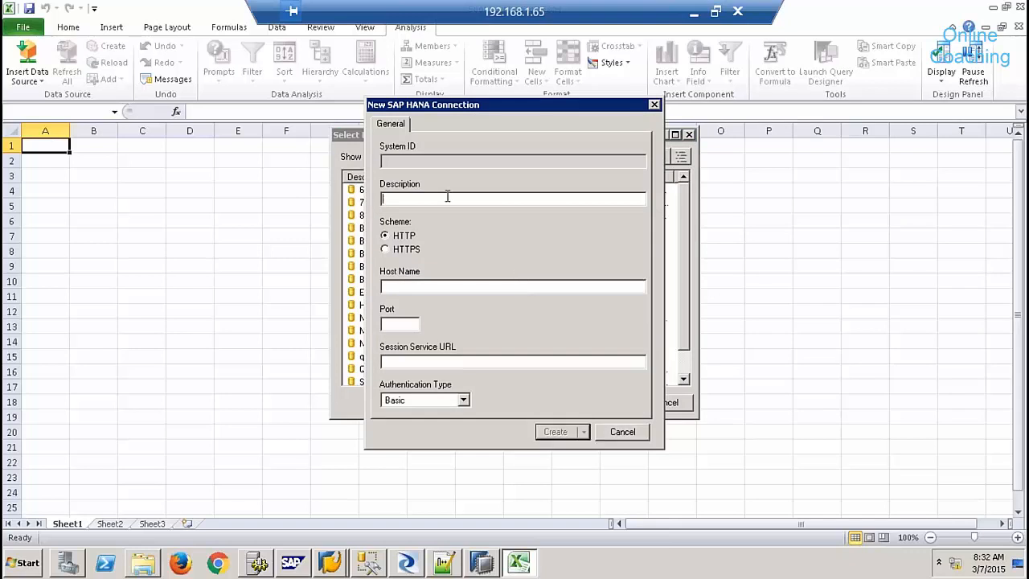
{"action": "type", "text": "batch 9 hana"}
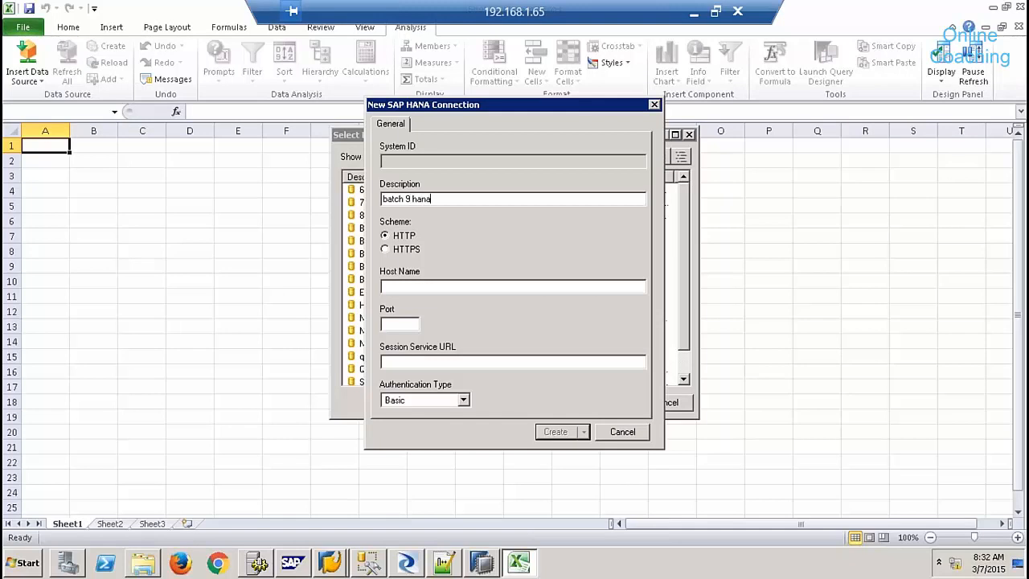
{"action": "type", "text": " connection"}
{"action": "left_click", "coordinate": [407, 285]}
{"action": "type", "text": "sapqbe"}
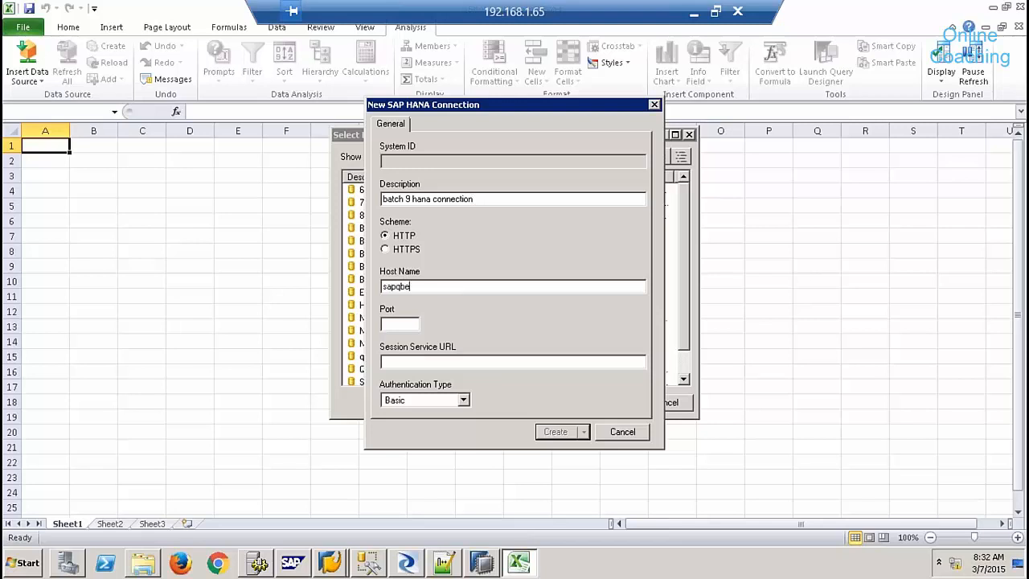
{"action": "type", "text": "x:8001"}
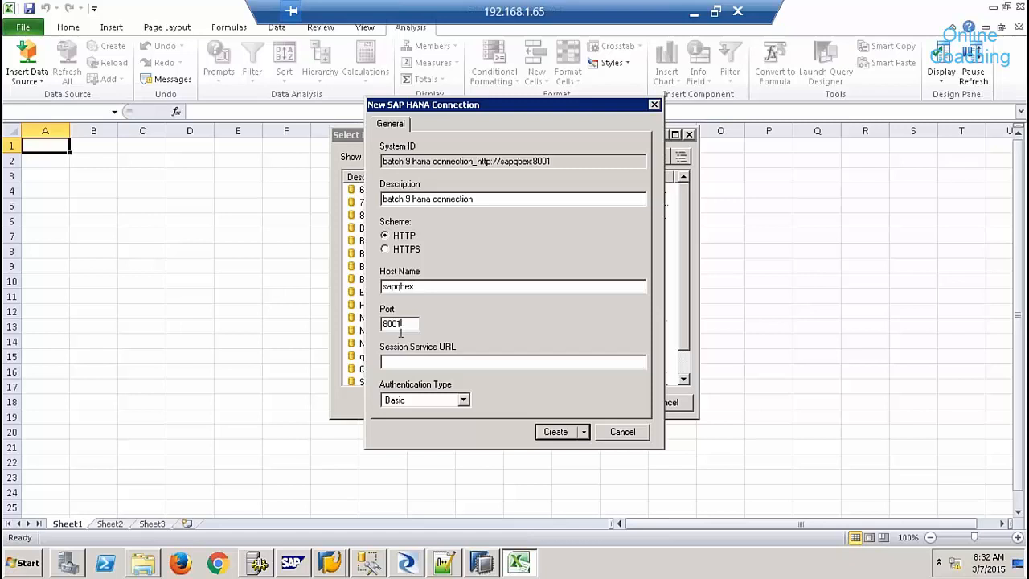
{"action": "left_click", "coordinate": [552, 431]}
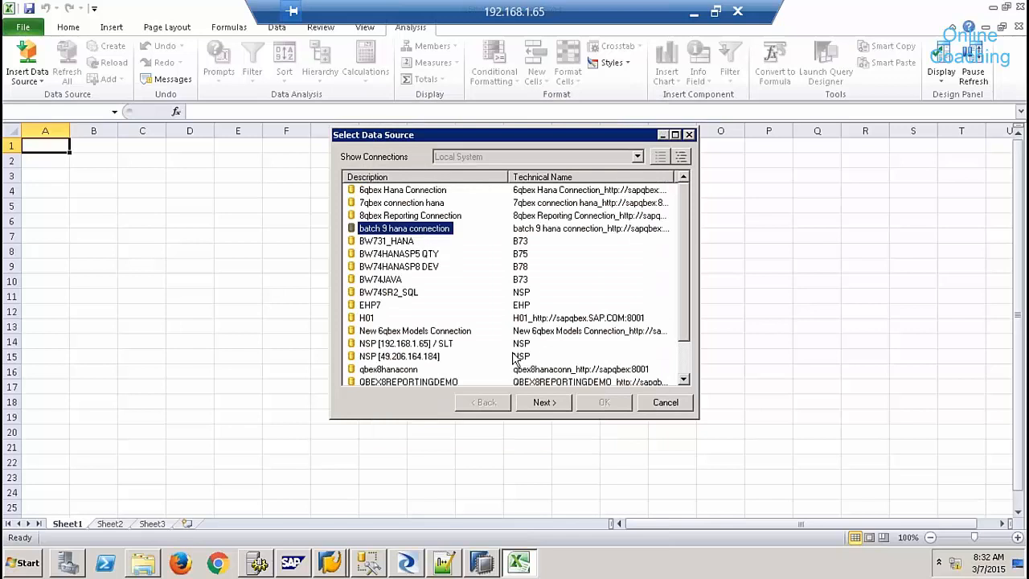
- Log on to the batch 9 HANA connection with the database user and password
{"action": "left_click", "coordinate": [539, 405]}
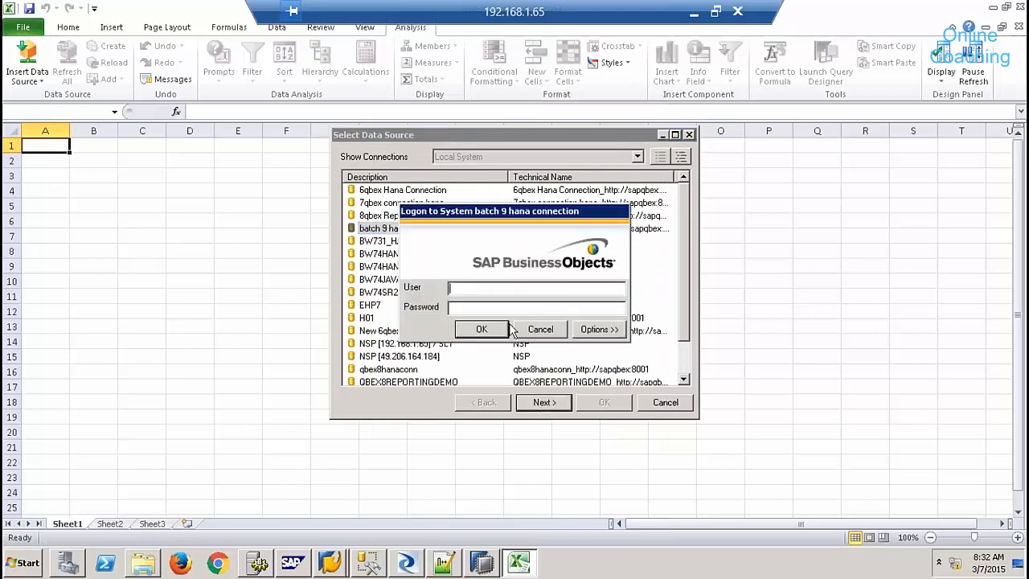
{"action": "type", "text": "system"}
{"action": "key", "text": "Tab"}
{"action": "type", "text": "**********"}
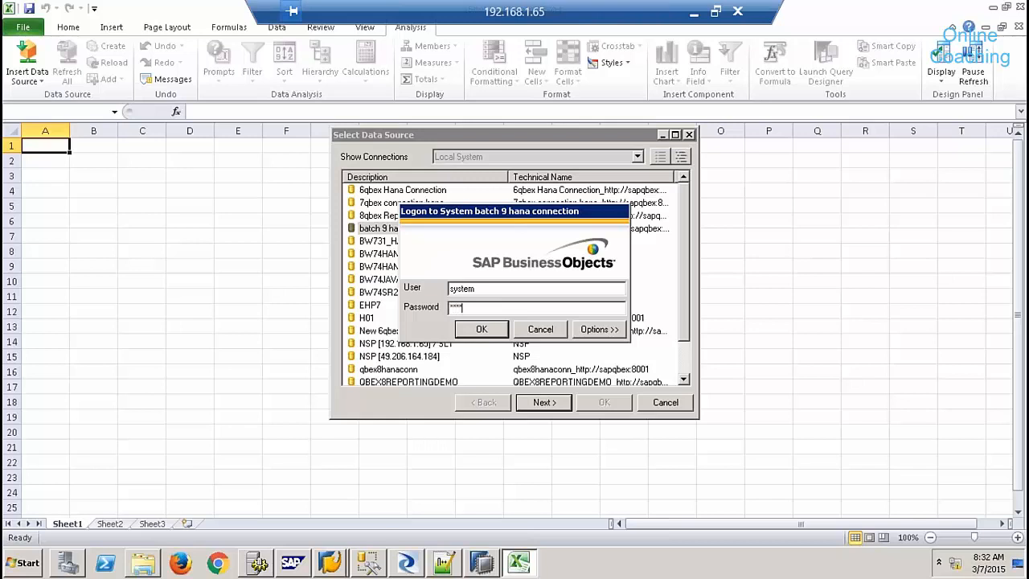
{"action": "key", "text": "Return"}
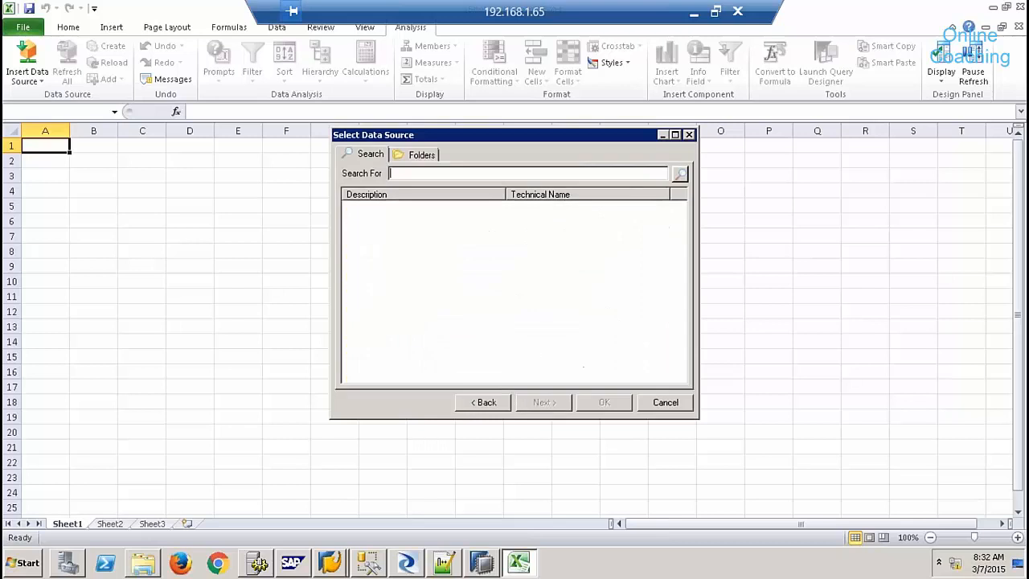
- Insert SALES_REPORTING from the 9QBEX folder as the crosstab data source
{"action": "left_click", "coordinate": [419, 155]}
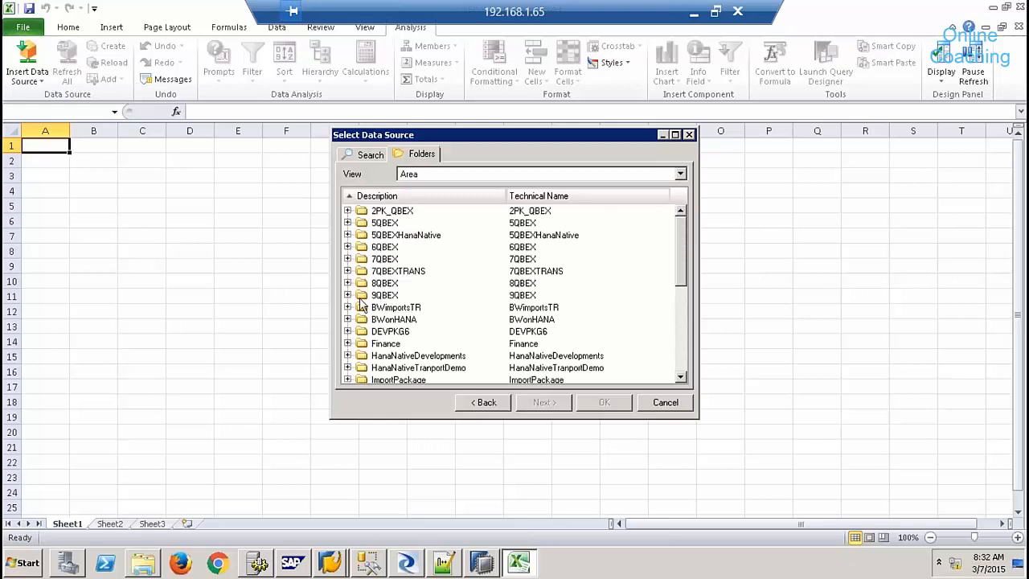
{"action": "left_click", "coordinate": [348, 295]}
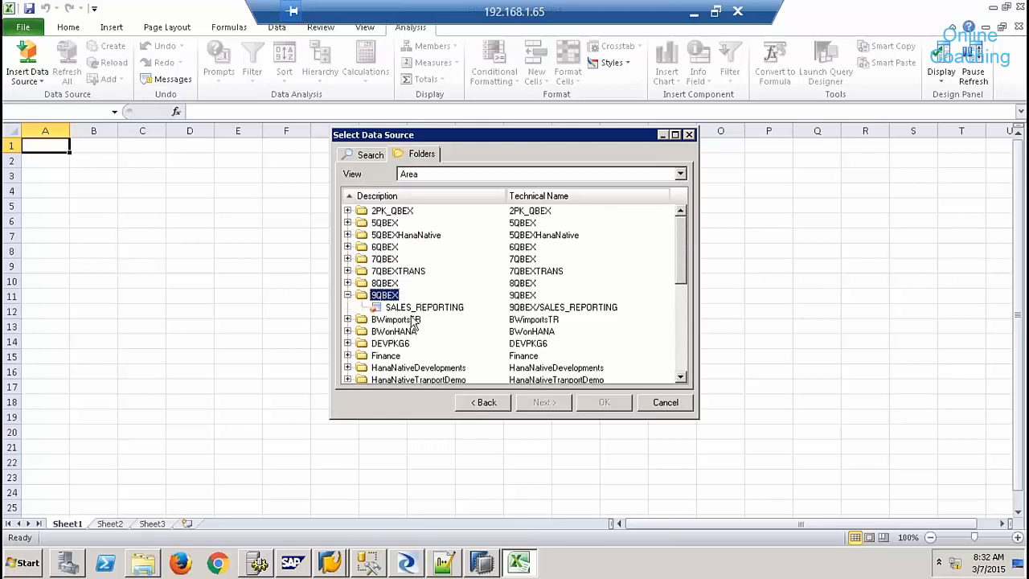
{"action": "left_click", "coordinate": [412, 308]}
{"action": "left_click", "coordinate": [604, 402]}
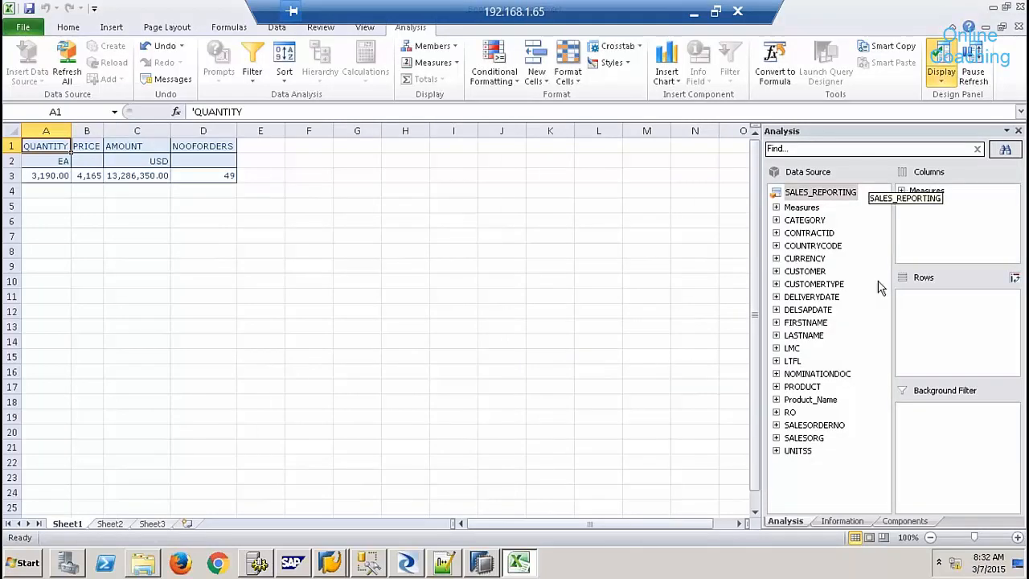
{"action": "left_click", "coordinate": [804, 401]}
{"action": "left_click_drag", "start_coordinate": [808, 384], "coordinate": [911, 338]}
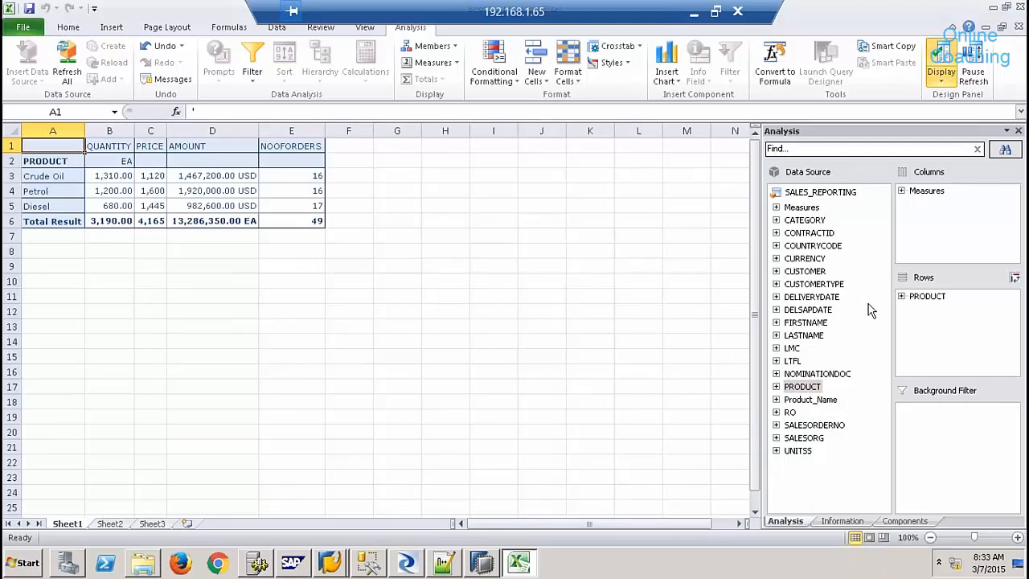
{"action": "left_click_drag", "start_coordinate": [829, 423], "coordinate": [925, 293]}
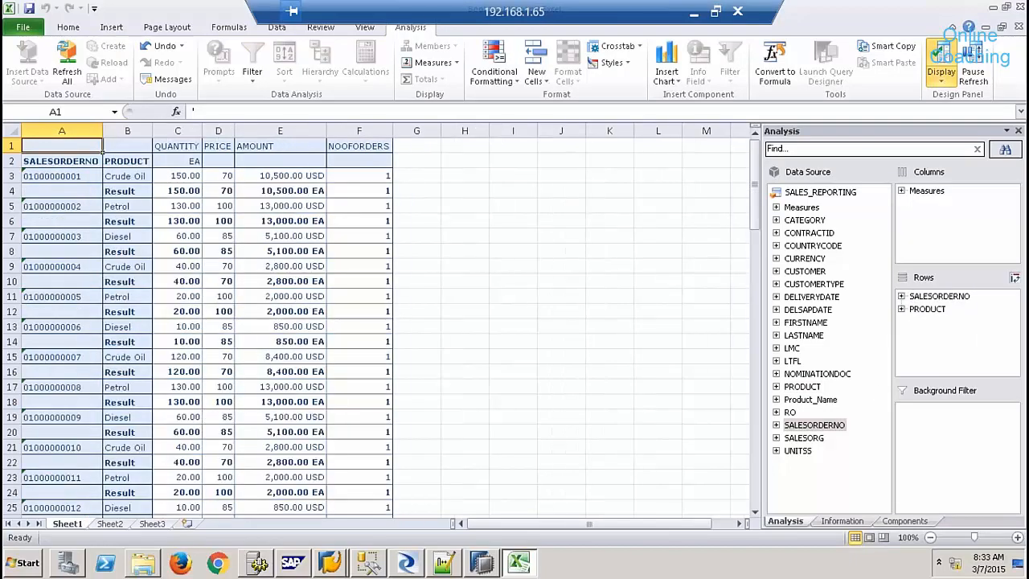
{"action": "left_click", "coordinate": [133, 174]}
{"action": "right_click", "coordinate": [134, 173]}
{"action": "mouse_move", "coordinate": [212, 379]}
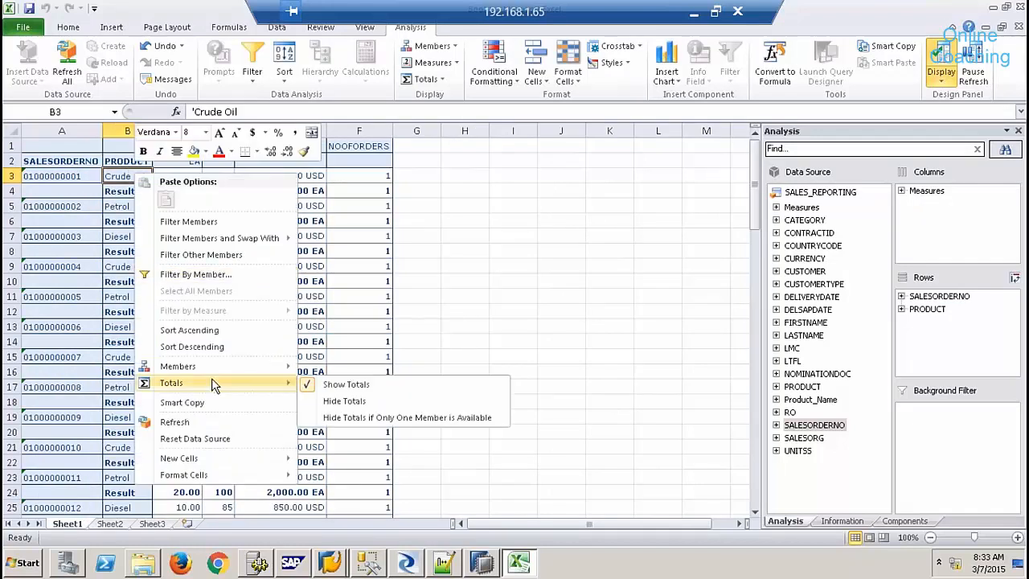
{"action": "left_click", "coordinate": [341, 402]}
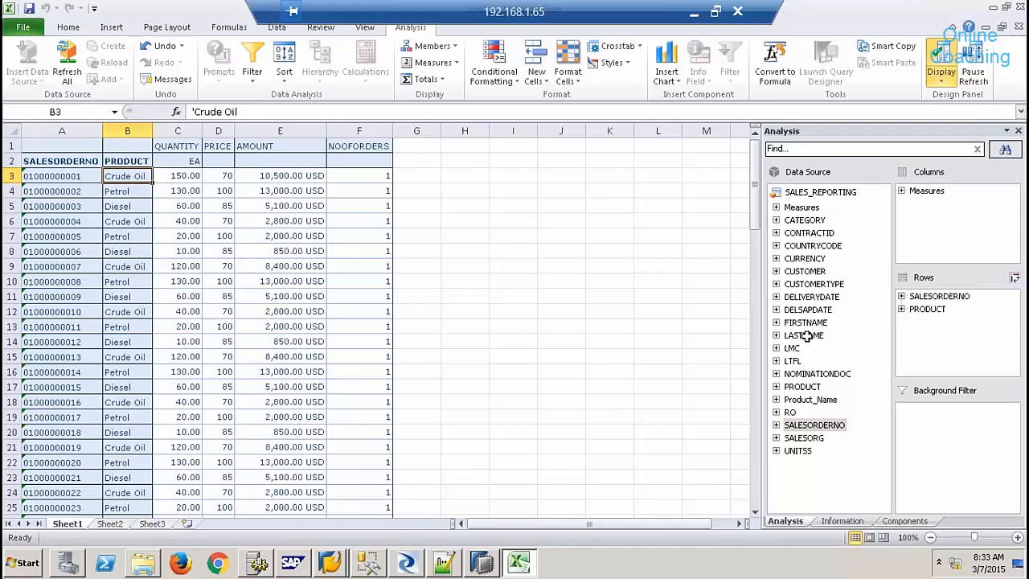
{"action": "left_click", "coordinate": [924, 312]}
{"action": "left_click_drag", "start_coordinate": [920, 312], "coordinate": [873, 334]}
{"action": "left_click", "coordinate": [935, 298]}
{"action": "left_click_drag", "start_coordinate": [937, 302], "coordinate": [880, 378]}
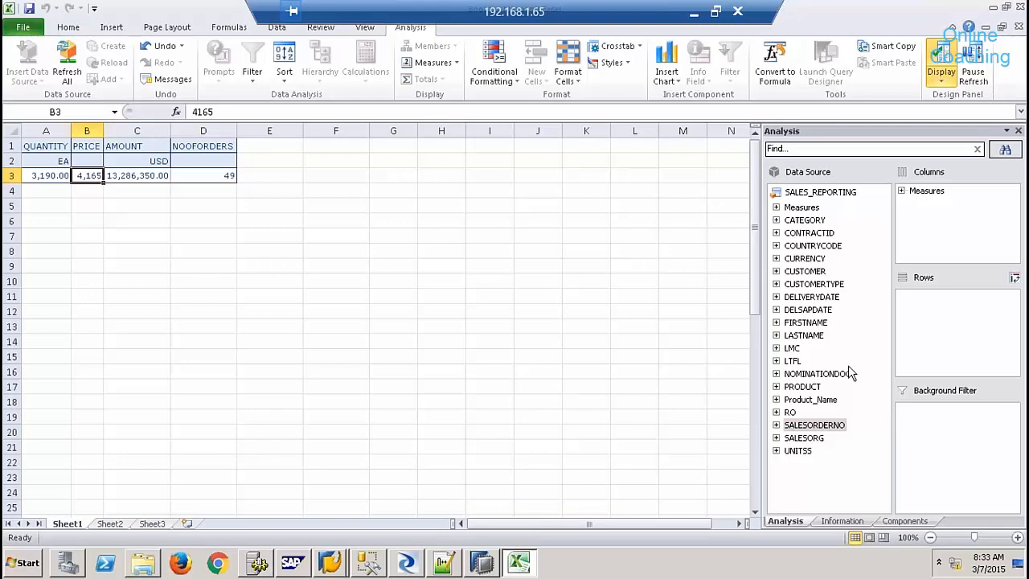
- Put the CUSTHIER hierarchy on rows, drill through (all), SO1001 and 91, then close Excel
{"action": "left_click", "coordinate": [776, 271]}
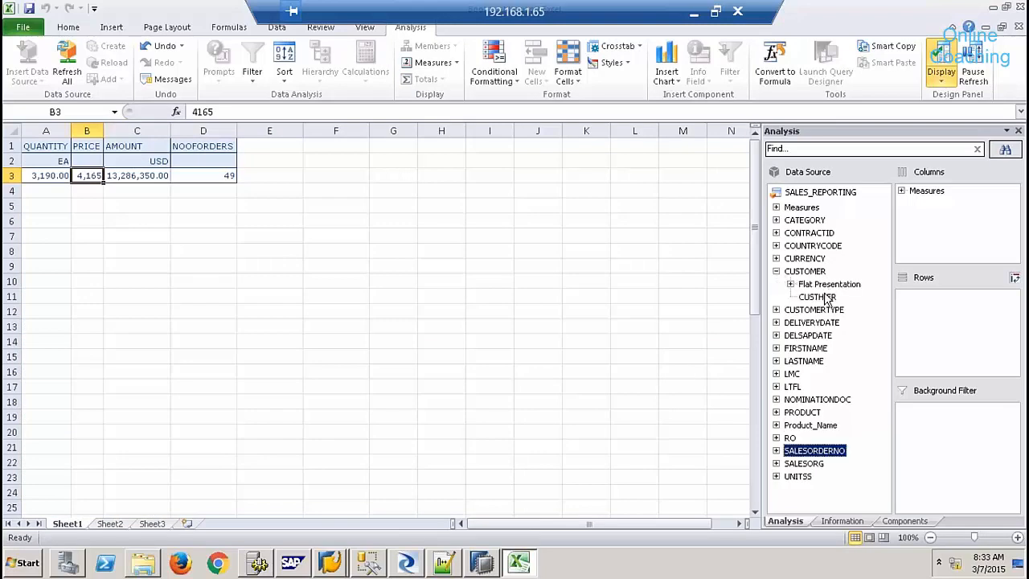
{"action": "left_click_drag", "start_coordinate": [827, 297], "coordinate": [928, 330]}
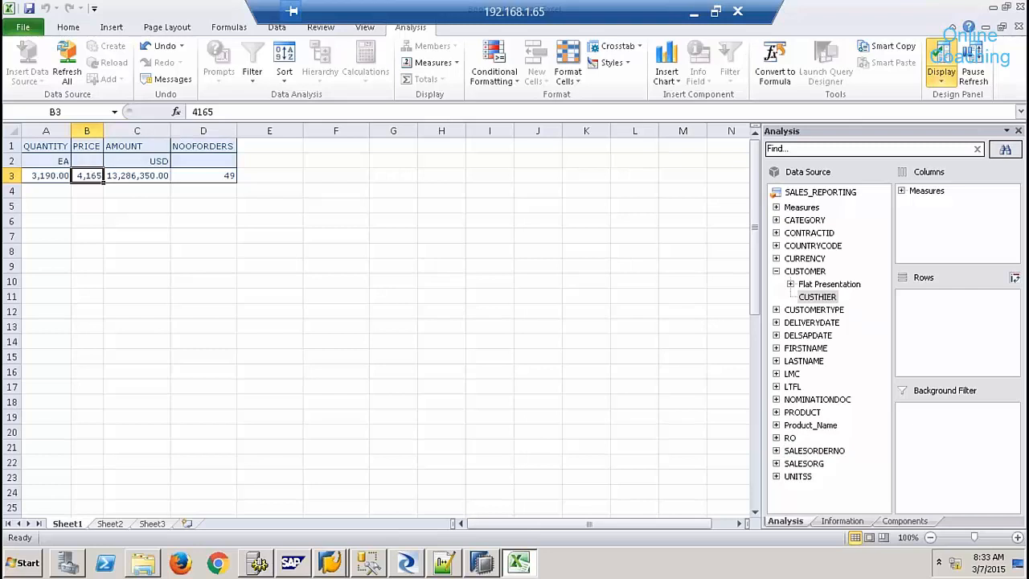
{"action": "left_click", "coordinate": [30, 176]}
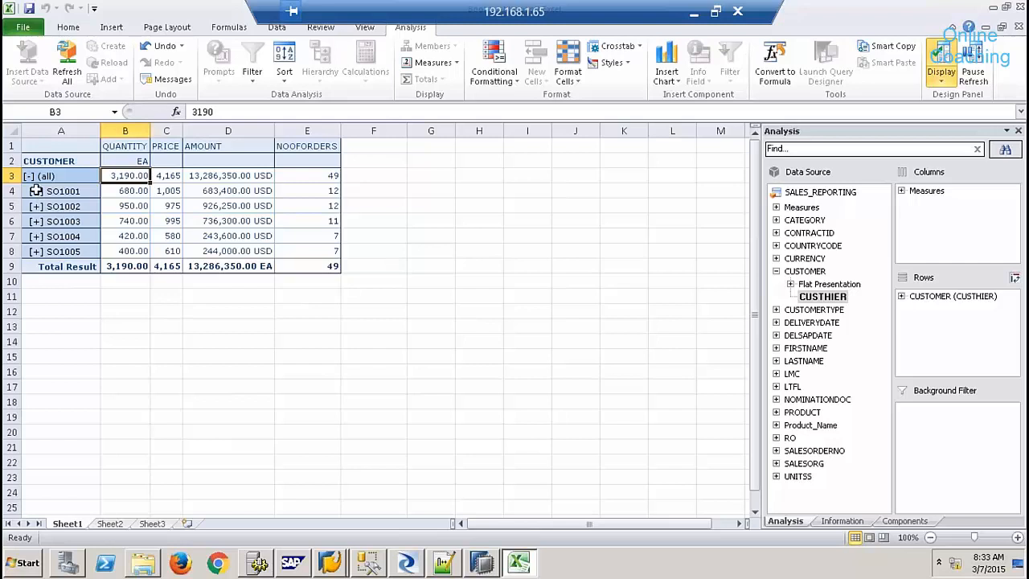
{"action": "left_click", "coordinate": [36, 190]}
{"action": "left_click", "coordinate": [41, 205]}
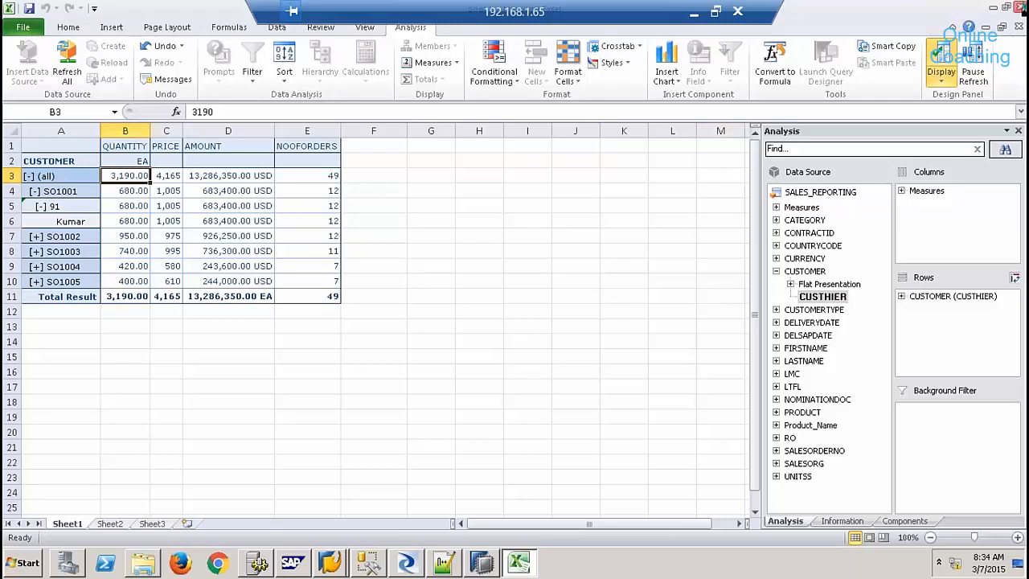
{"action": "left_click", "coordinate": [1019, 7]}
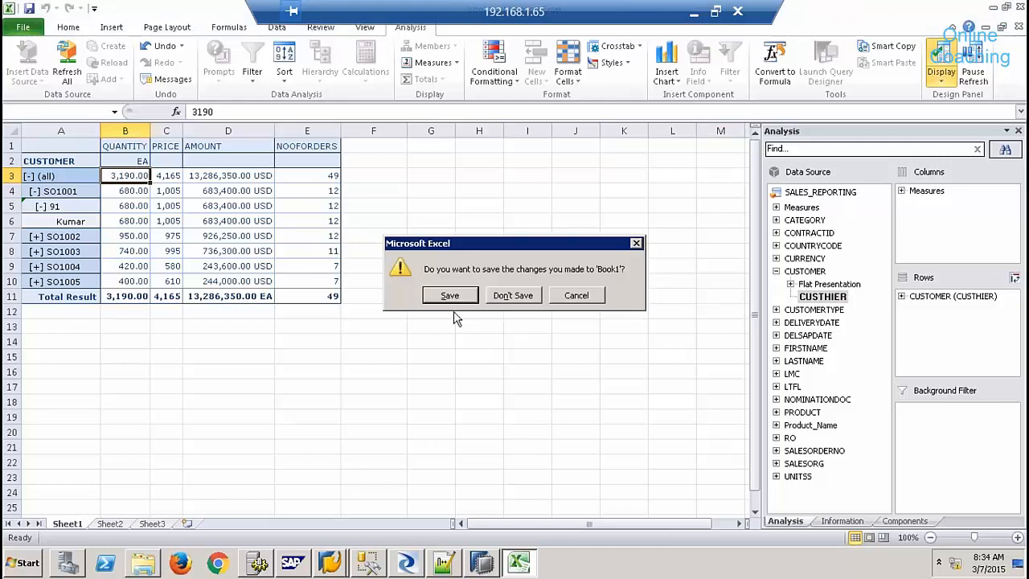
- Discard the Book1 changes and launch Design Studio (64 bit) from the SAP Business Intelligence group
{"action": "left_click", "coordinate": [513, 295]}
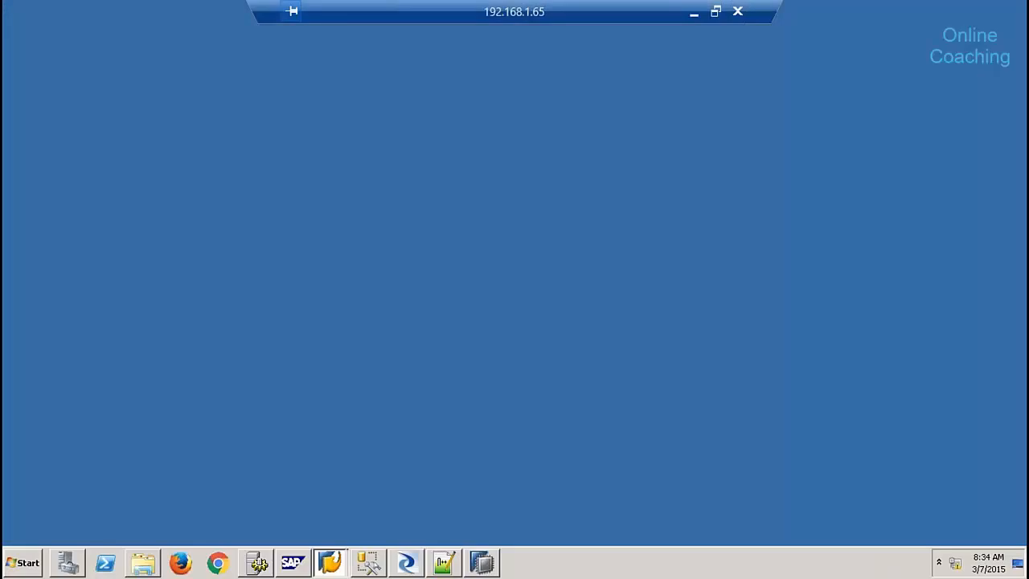
{"action": "left_click", "coordinate": [26, 563]}
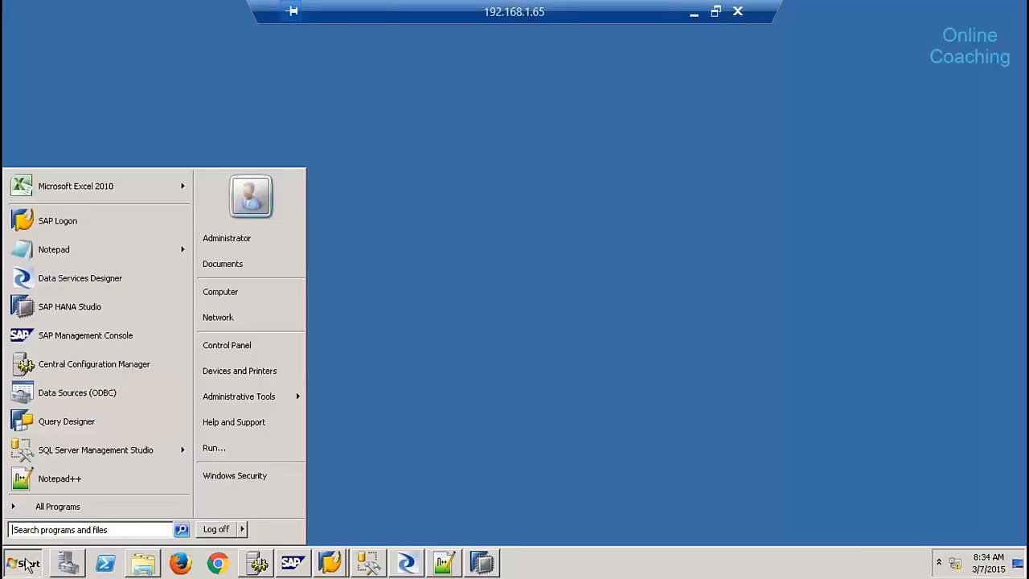
{"action": "left_click", "coordinate": [76, 508]}
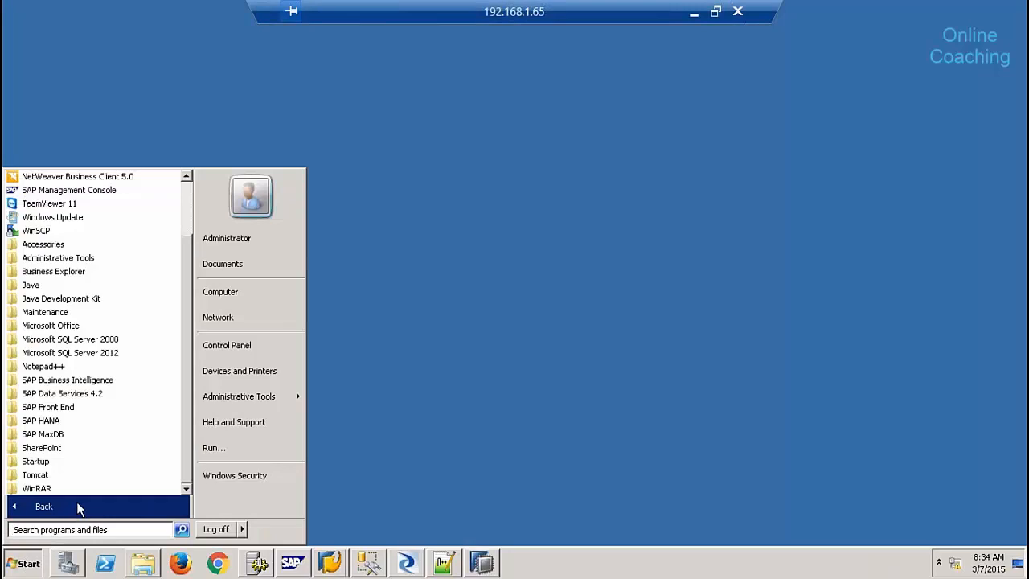
{"action": "left_click", "coordinate": [94, 381]}
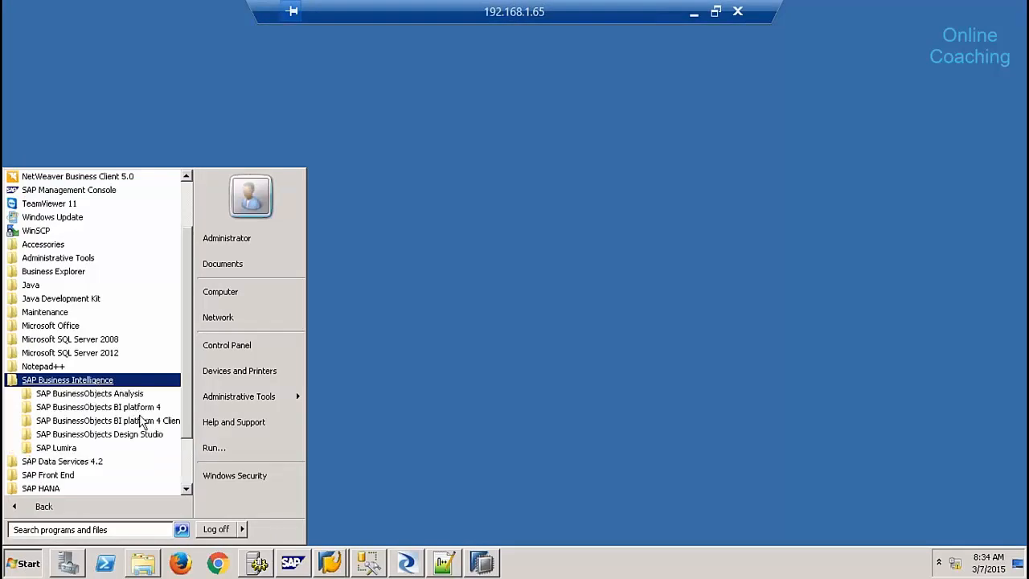
{"action": "left_click", "coordinate": [139, 436]}
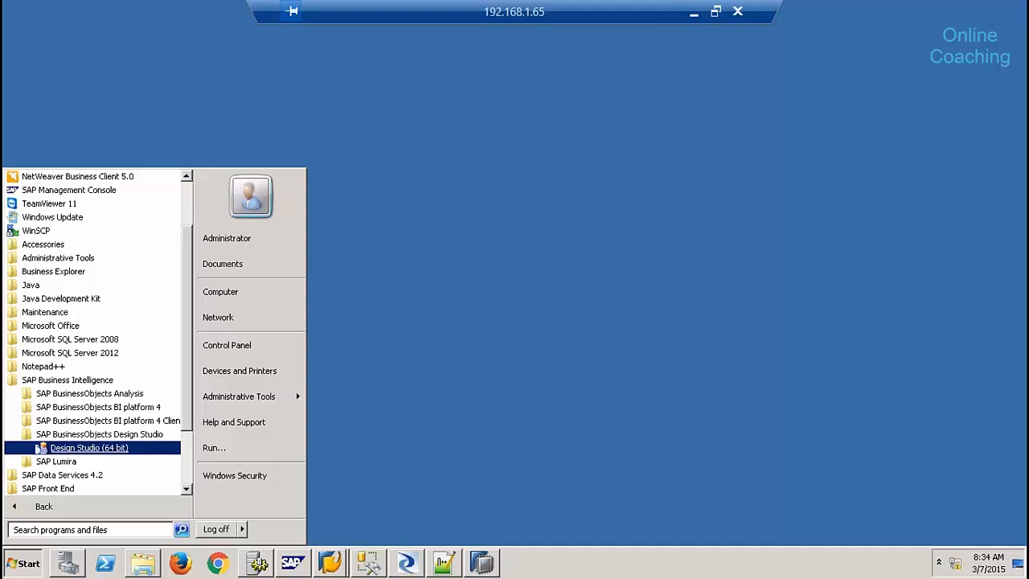
{"action": "left_click", "coordinate": [80, 448]}
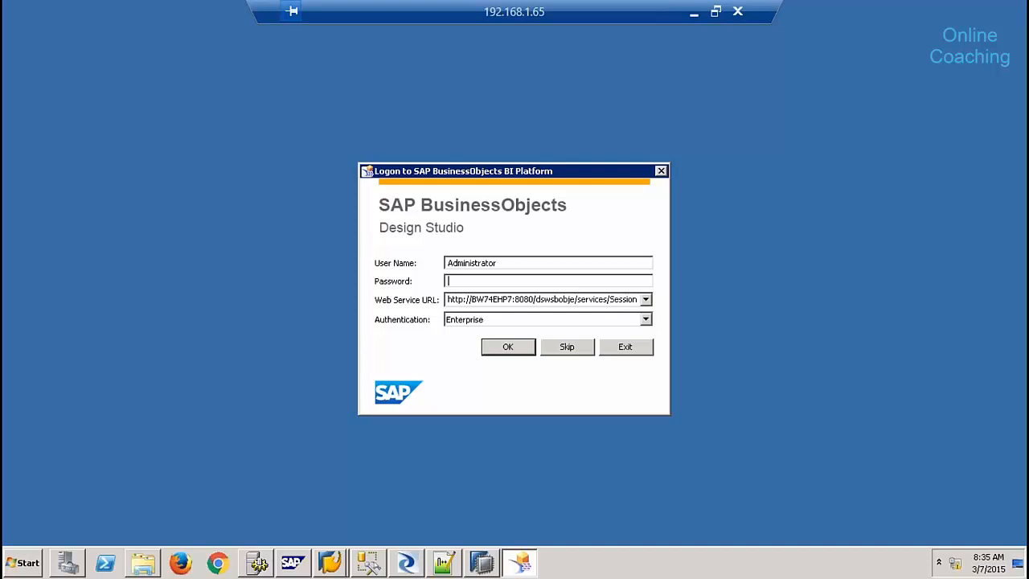
- Log on to the BI Platform and close the Welcome page
{"action": "type", "text": "••••••••••"}
{"action": "key", "text": "Return"}
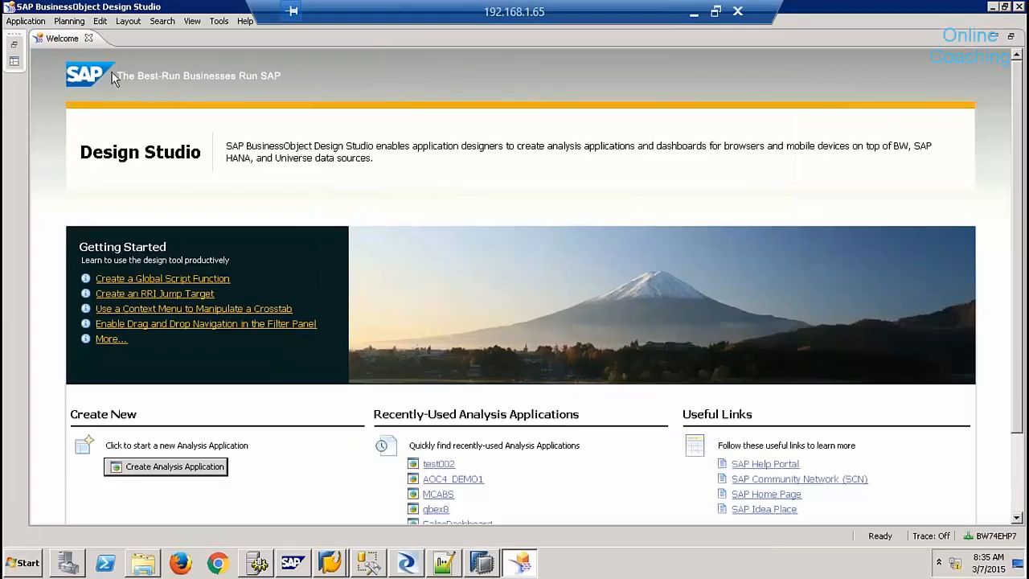
{"action": "left_click", "coordinate": [89, 39]}
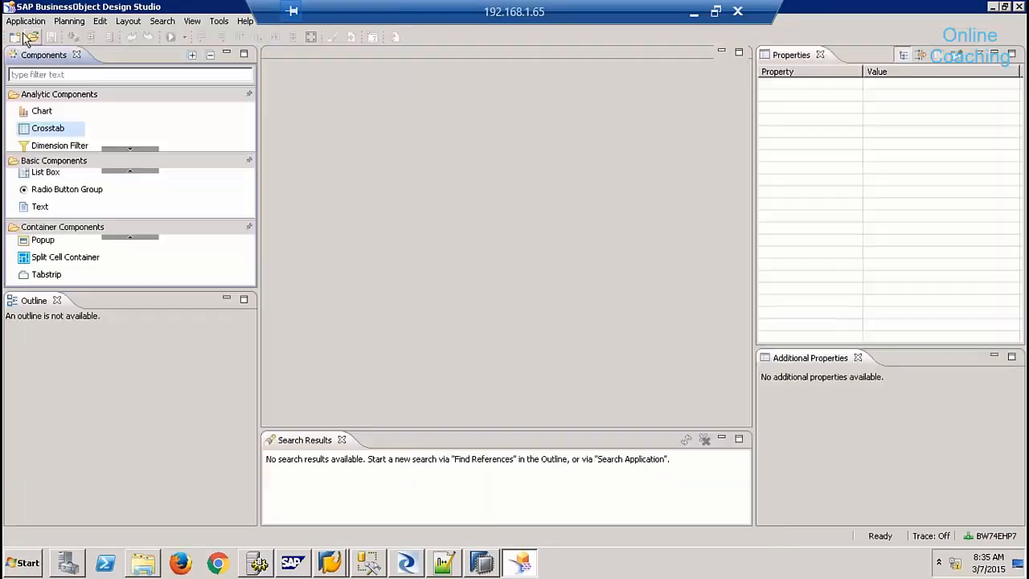
- Create a new blank application named batch911 in Public Folders/Qbex
{"action": "left_click", "coordinate": [15, 37]}
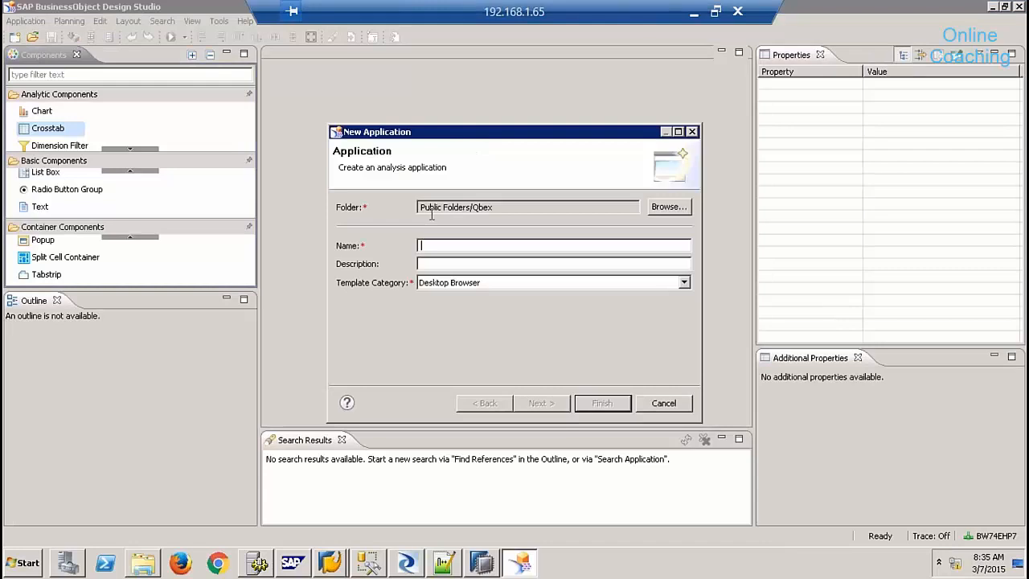
{"action": "type", "text": "batch911"}
{"action": "left_click", "coordinate": [553, 403]}
{"action": "left_click", "coordinate": [602, 404]}
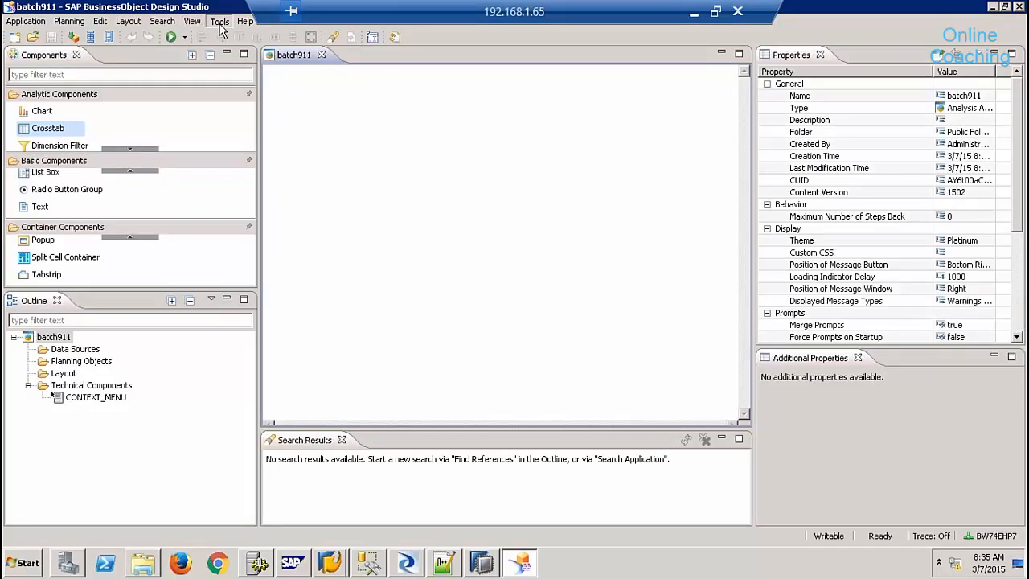
{"action": "left_click", "coordinate": [220, 23]}
- Set the Preferred Startup Mode to SAP HANA in Preferences and apply it
{"action": "left_click", "coordinate": [262, 88]}
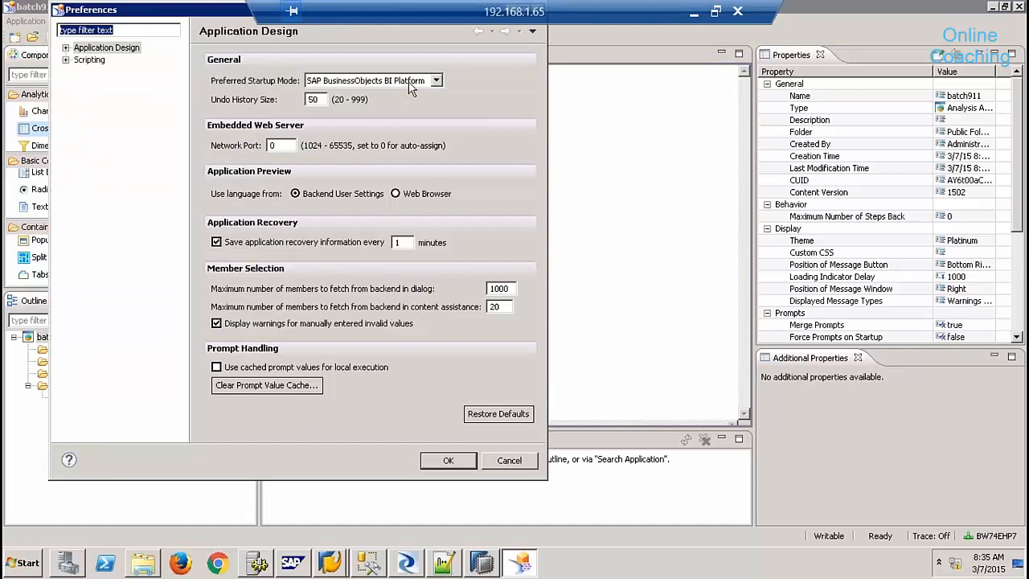
{"action": "left_click", "coordinate": [408, 82]}
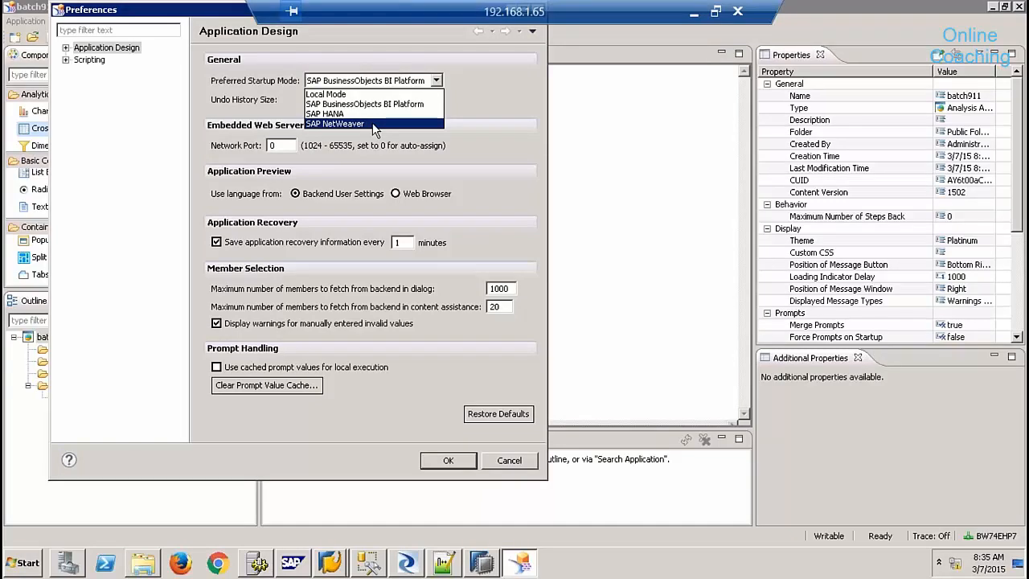
{"action": "left_click", "coordinate": [357, 113]}
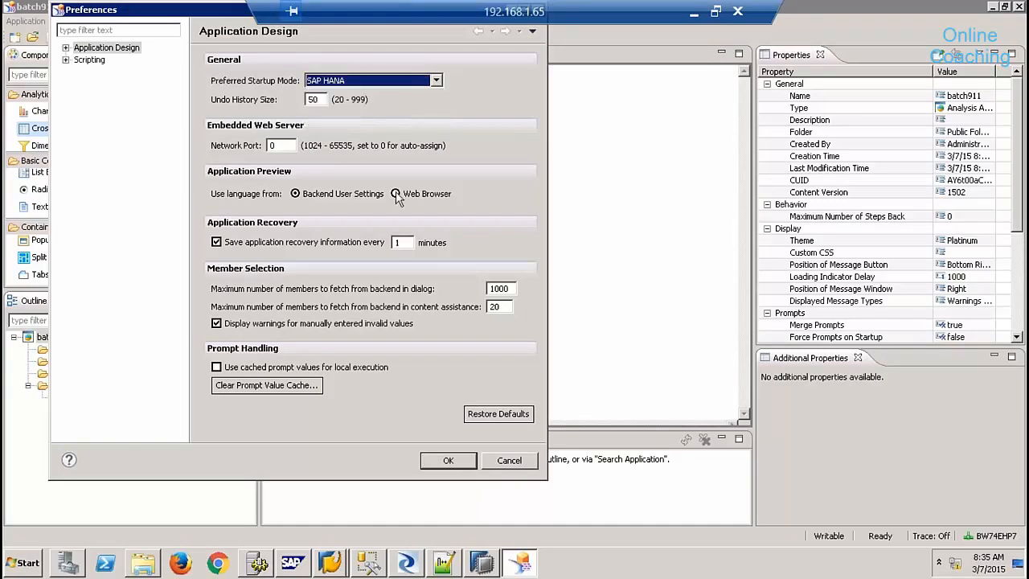
{"action": "left_click", "coordinate": [451, 460]}
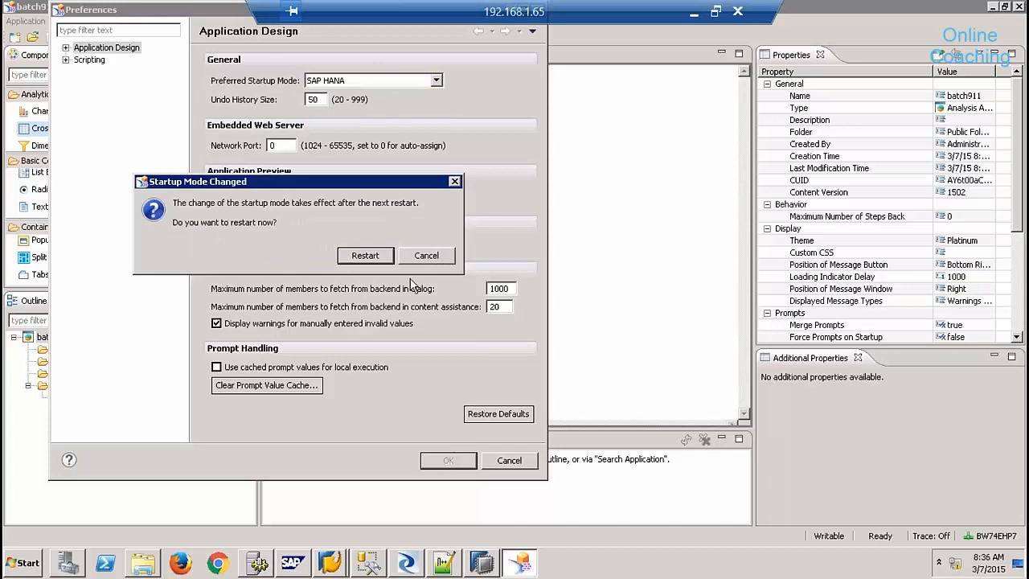
- Restart Design Studio, log on to SAP HANA with the password, and close Welcome
{"action": "left_click", "coordinate": [375, 256]}
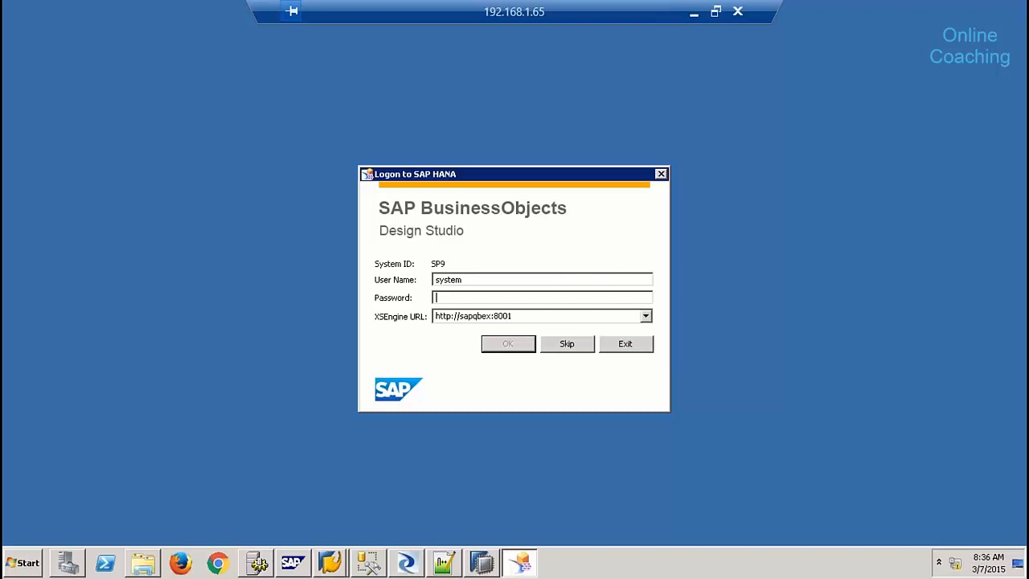
{"action": "left_click", "coordinate": [505, 346]}
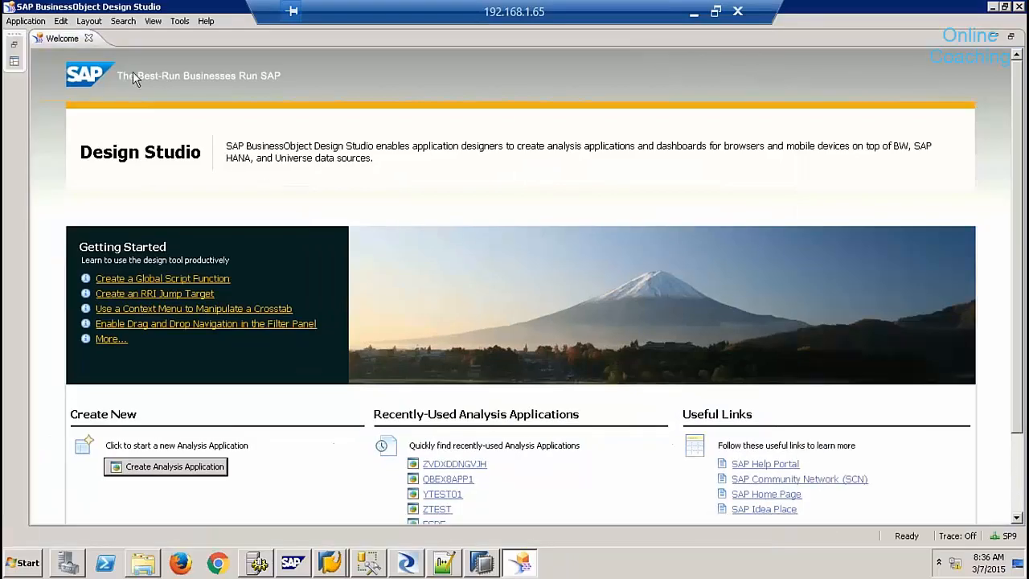
{"action": "left_click", "coordinate": [89, 38]}
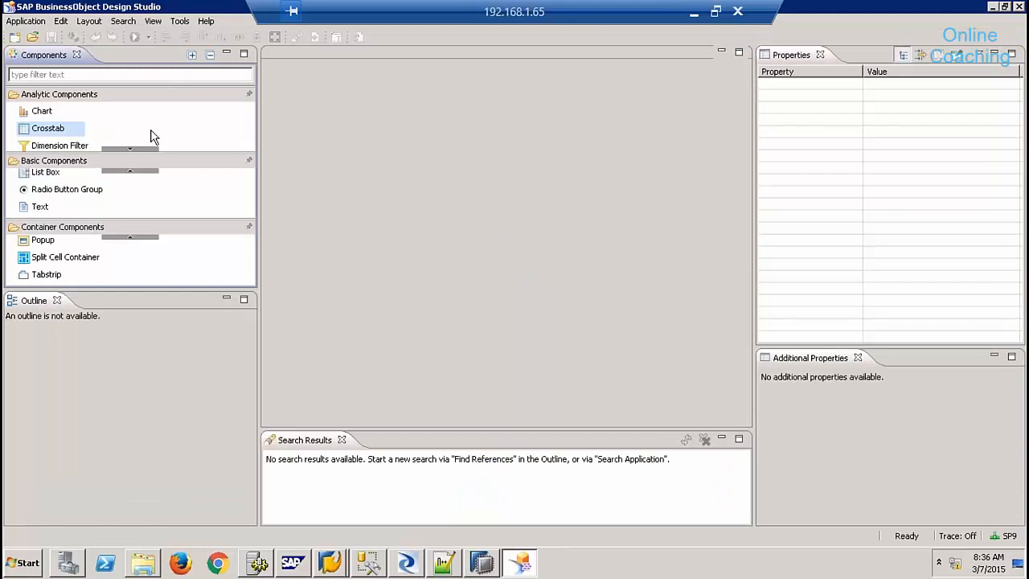
- Create blank application APP0091 and drag a Crosstab component onto its canvas
{"action": "left_click", "coordinate": [14, 37]}
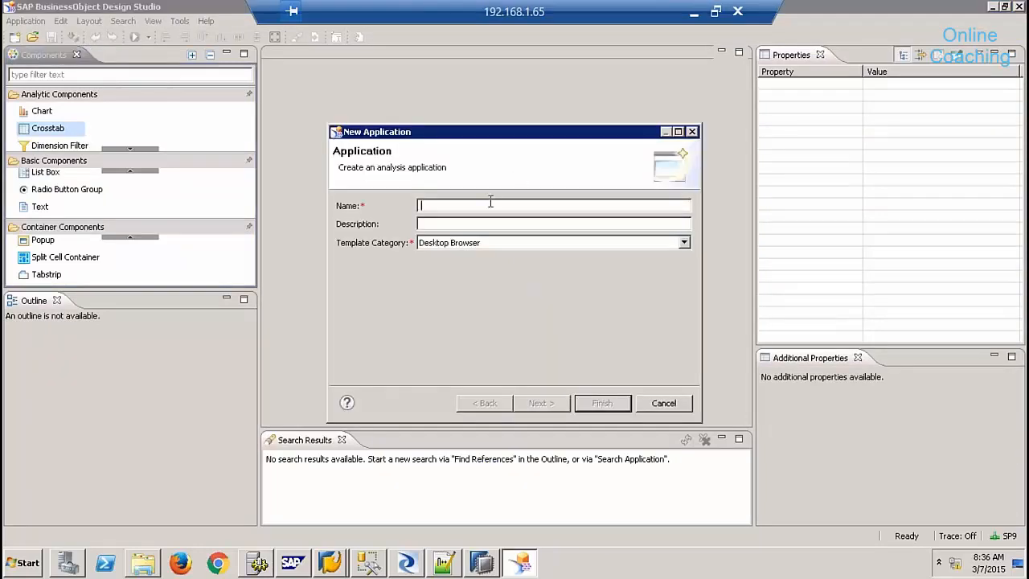
{"action": "type", "text": "APP0091"}
{"action": "left_click", "coordinate": [541, 403]}
{"action": "left_click", "coordinate": [602, 402]}
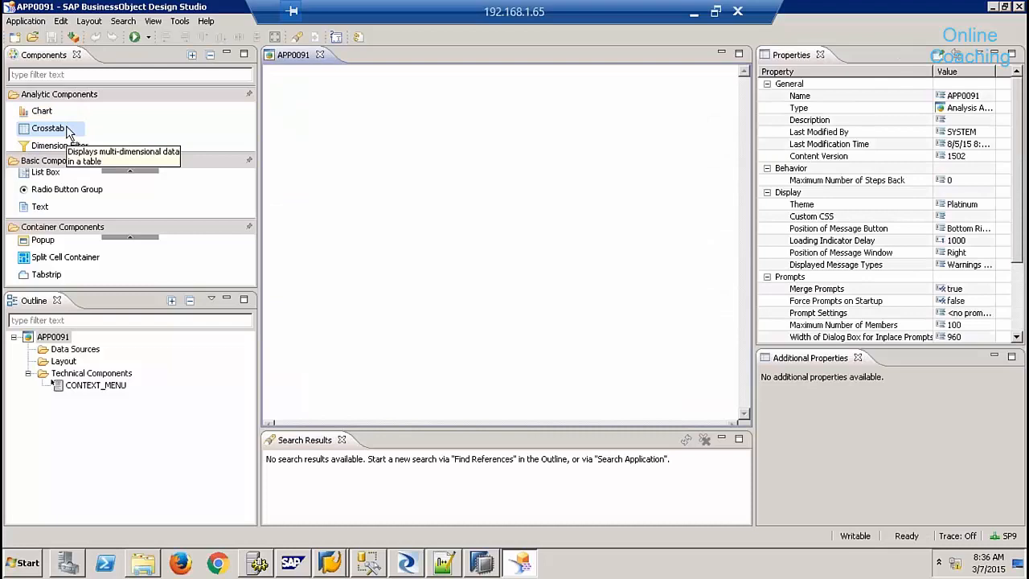
{"action": "left_click_drag", "start_coordinate": [58, 136], "coordinate": [365, 107]}
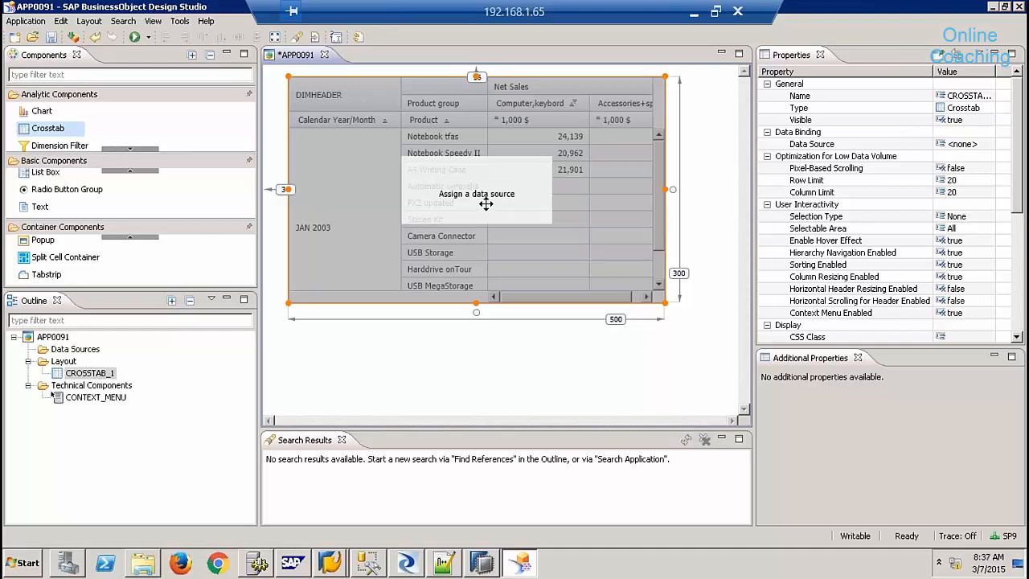
- Add 9QBEX/SALES_REPORTING as data source DS_1 through the Outline's Add Data Source dialog
{"action": "right_click", "coordinate": [83, 351]}
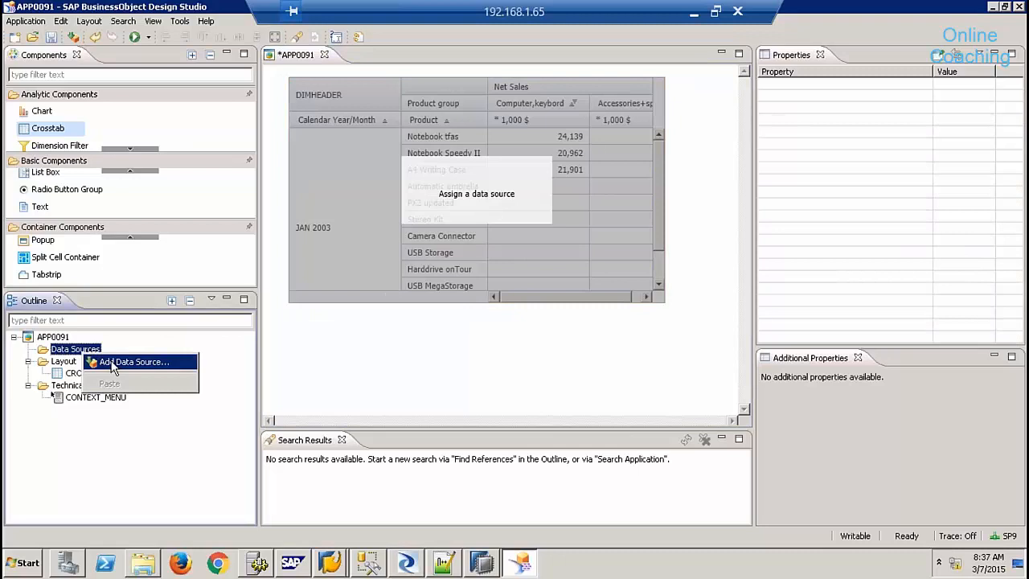
{"action": "left_click", "coordinate": [112, 364]}
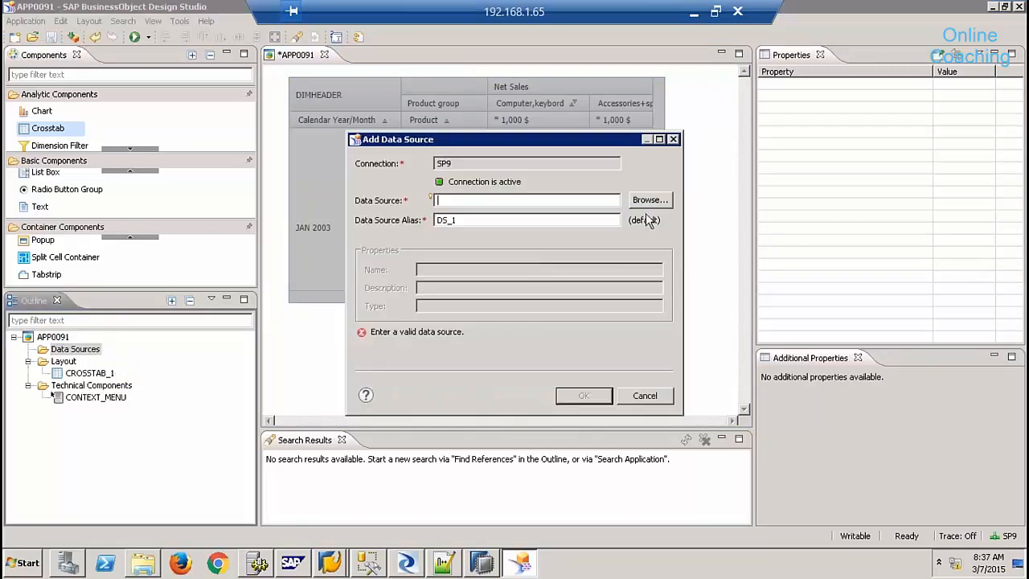
{"action": "left_click", "coordinate": [651, 201]}
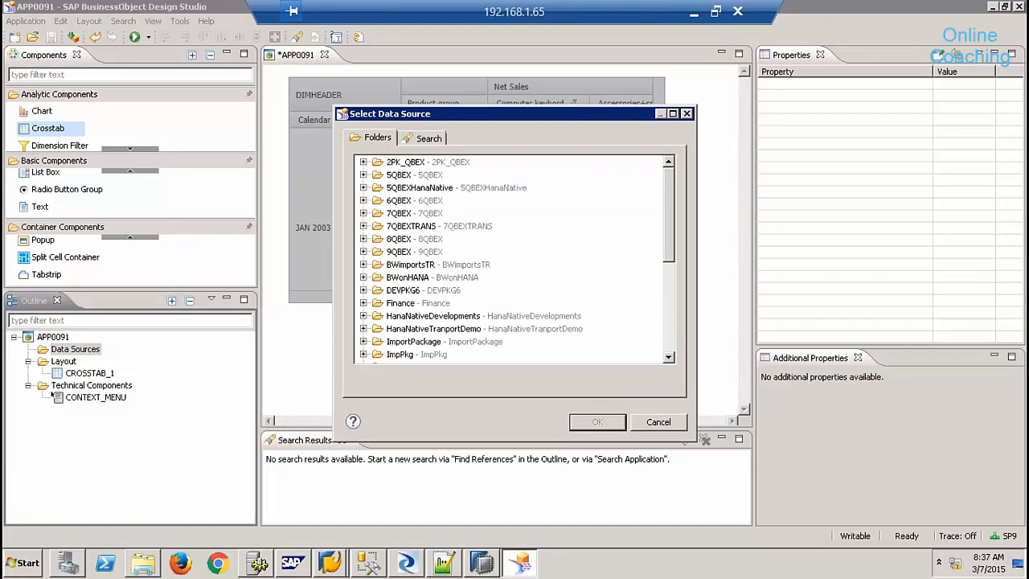
{"action": "left_click", "coordinate": [364, 252]}
{"action": "left_click", "coordinate": [420, 265]}
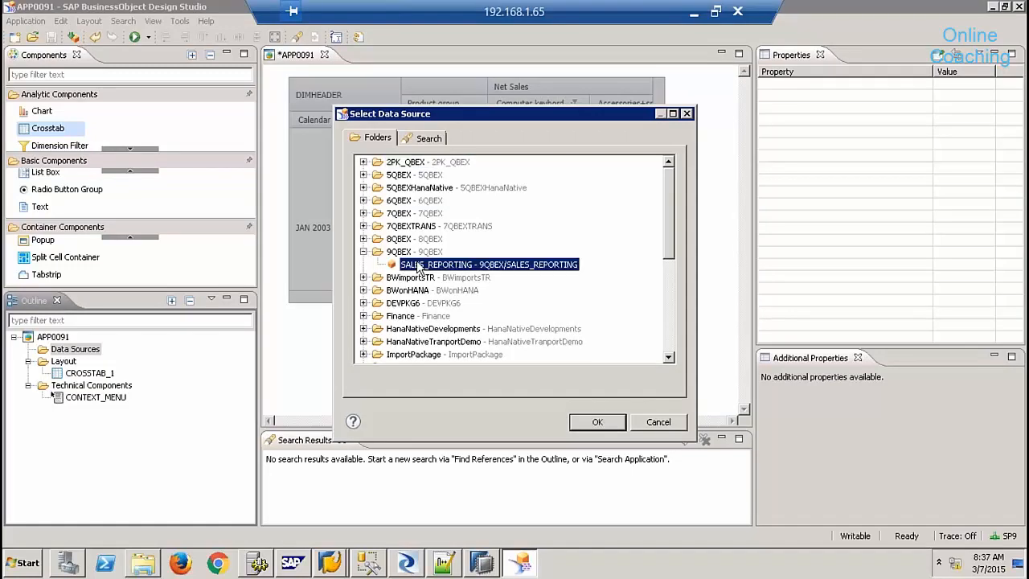
{"action": "left_click", "coordinate": [597, 423]}
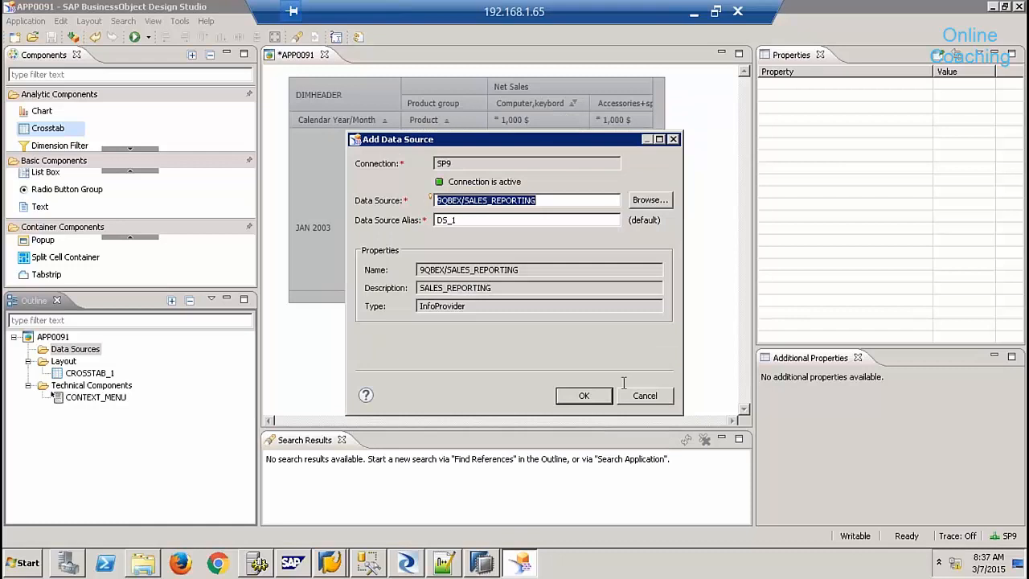
{"action": "left_click", "coordinate": [584, 396]}
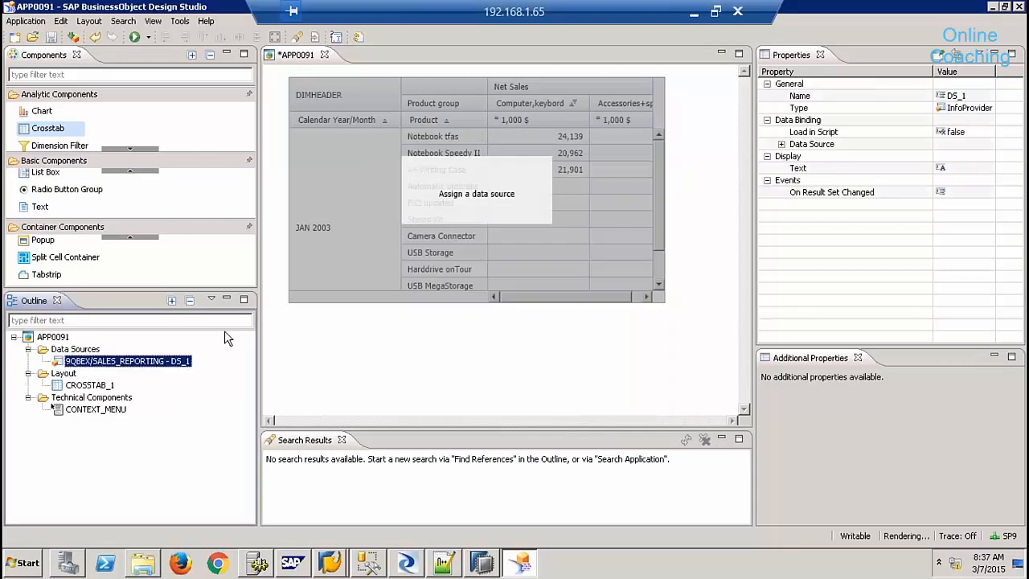
{"action": "right_click", "coordinate": [144, 367]}
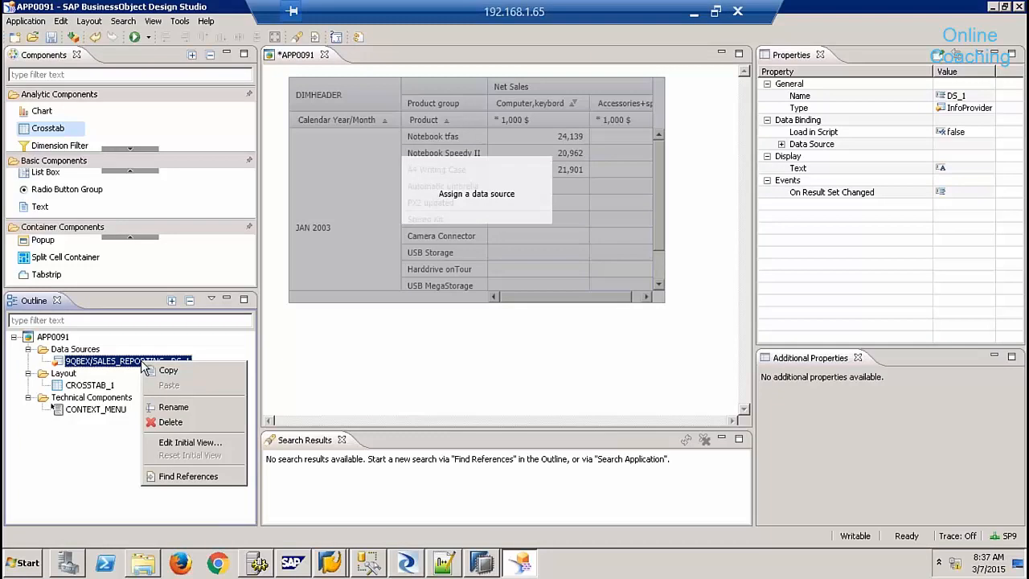
- Edit DS_1's initial view to show only SALESORDERNO on rows with measures as columns, then recheck it
{"action": "left_click", "coordinate": [191, 444]}
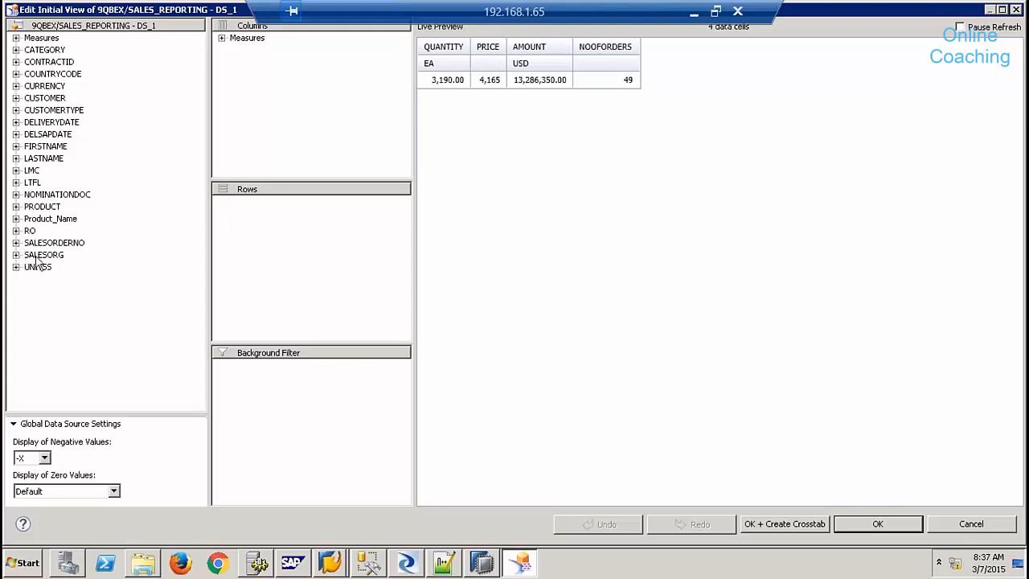
{"action": "left_click_drag", "start_coordinate": [44, 257], "coordinate": [244, 223]}
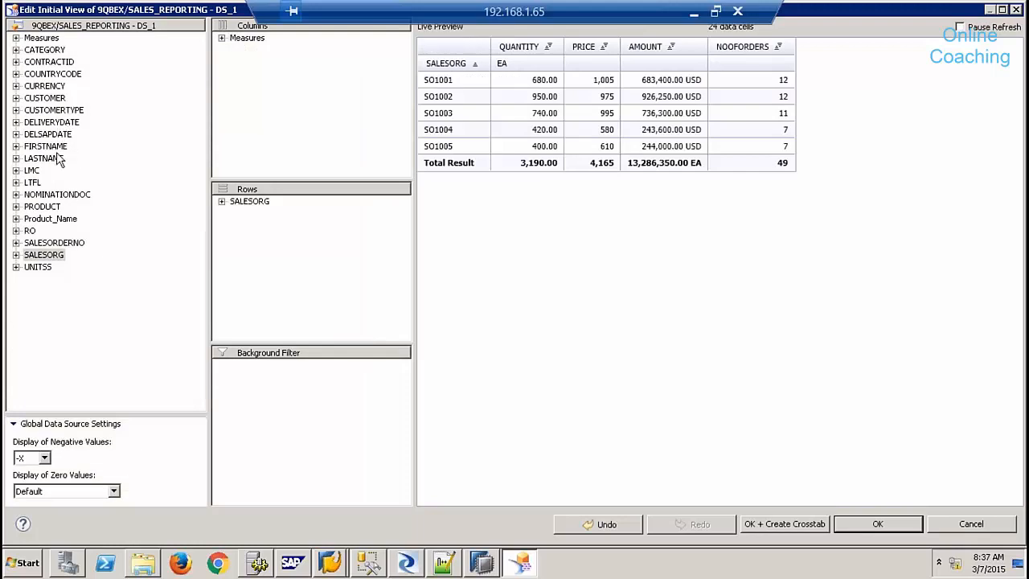
{"action": "left_click_drag", "start_coordinate": [64, 248], "coordinate": [227, 250]}
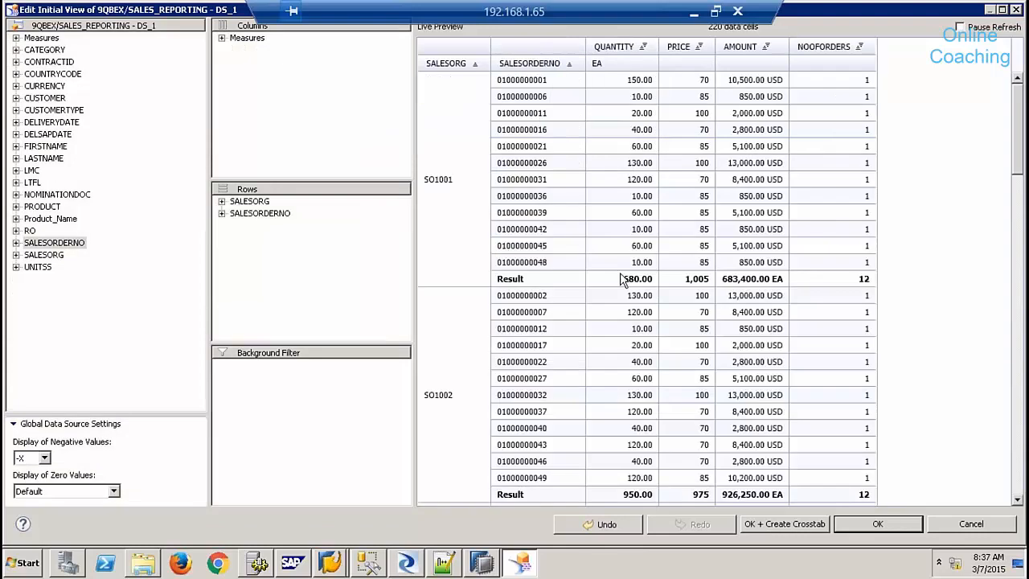
{"action": "left_click_drag", "start_coordinate": [255, 202], "coordinate": [159, 215]}
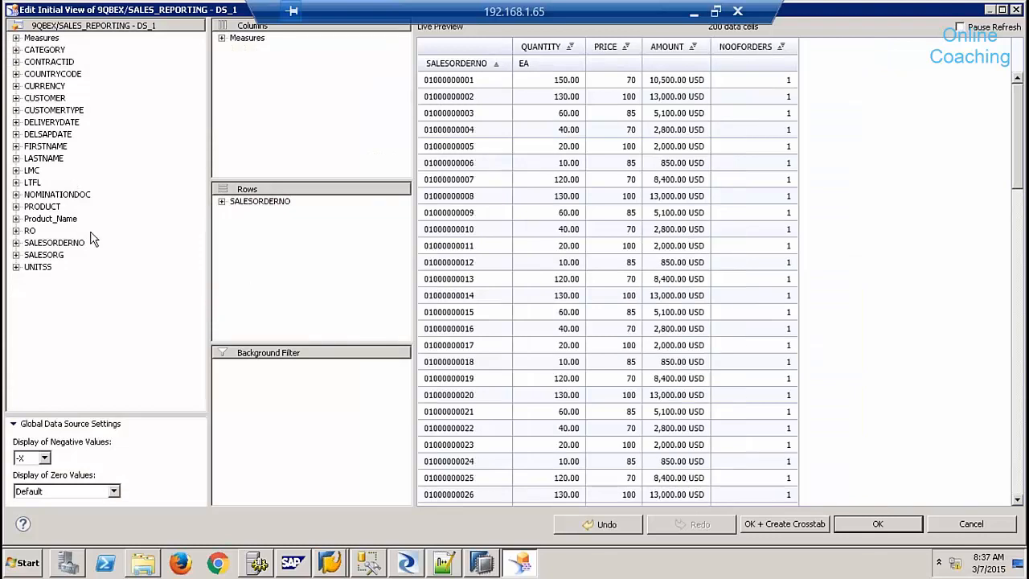
{"action": "left_click", "coordinate": [872, 526]}
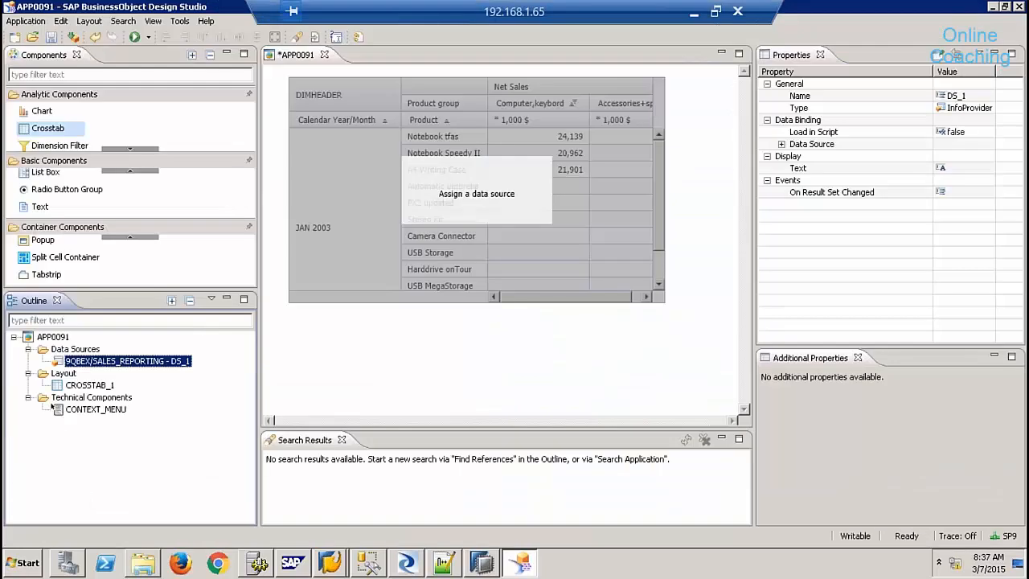
{"action": "right_click", "coordinate": [173, 361]}
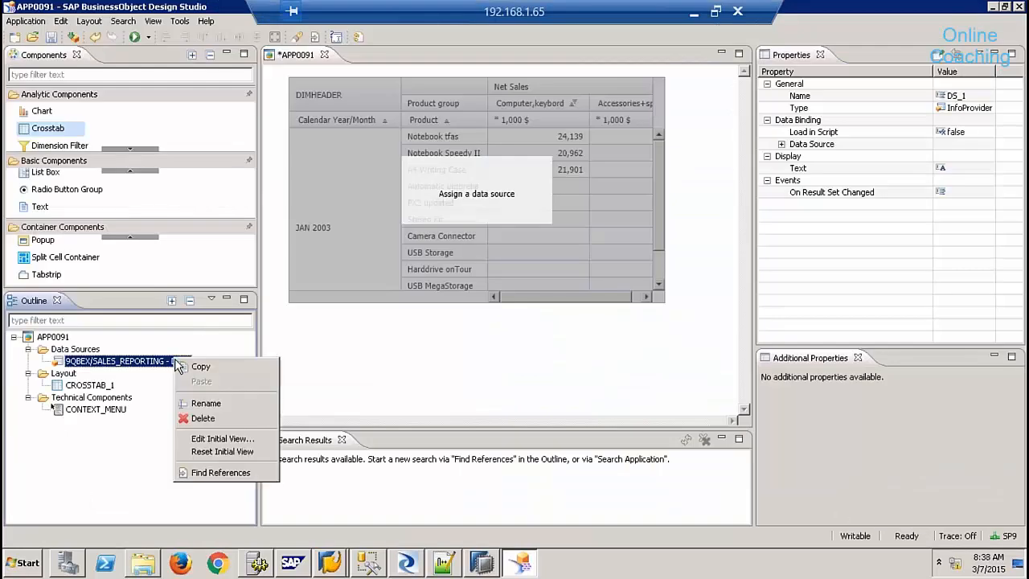
{"action": "left_click", "coordinate": [241, 440]}
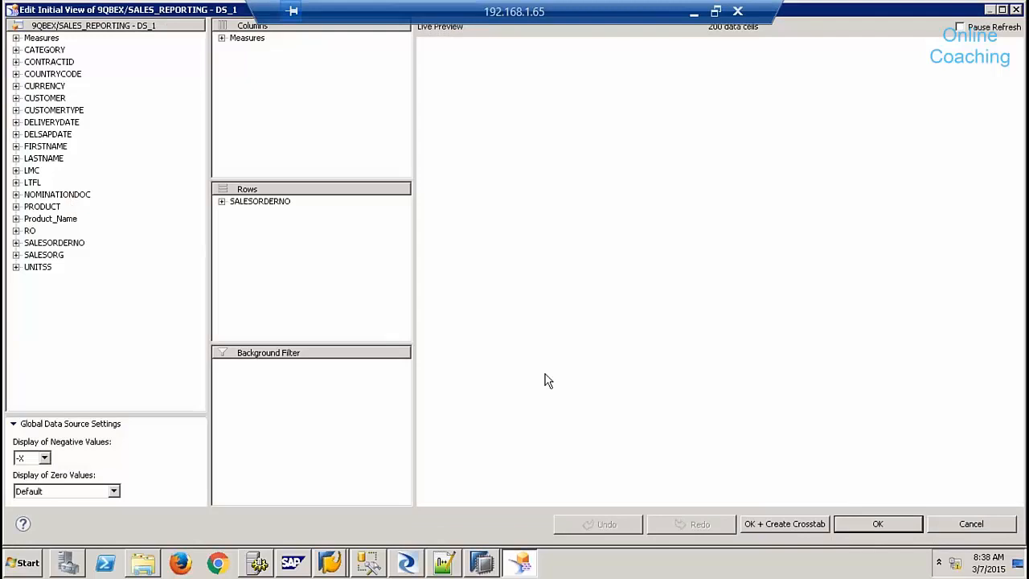
{"action": "left_click", "coordinate": [884, 524]}
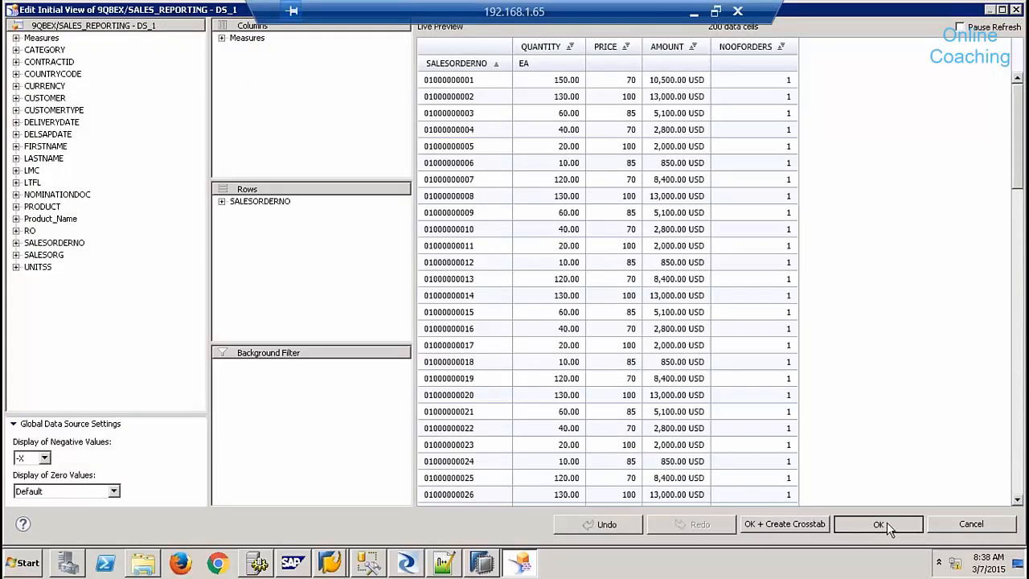
- Bind DS_1 to the crosstab, make it taller, and move it right
{"action": "left_click_drag", "start_coordinate": [166, 364], "coordinate": [362, 201]}
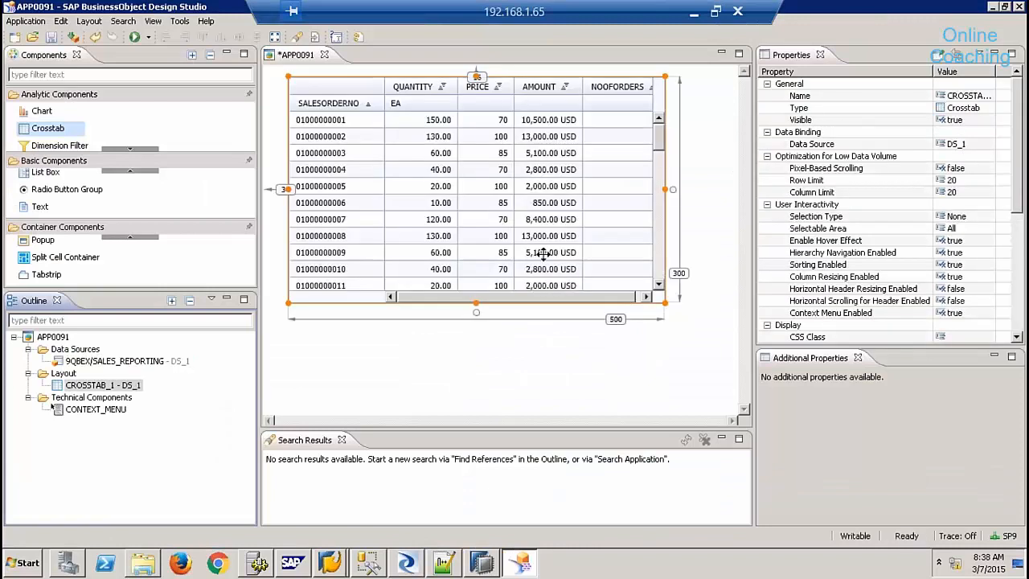
{"action": "left_click_drag", "start_coordinate": [475, 304], "coordinate": [482, 476]}
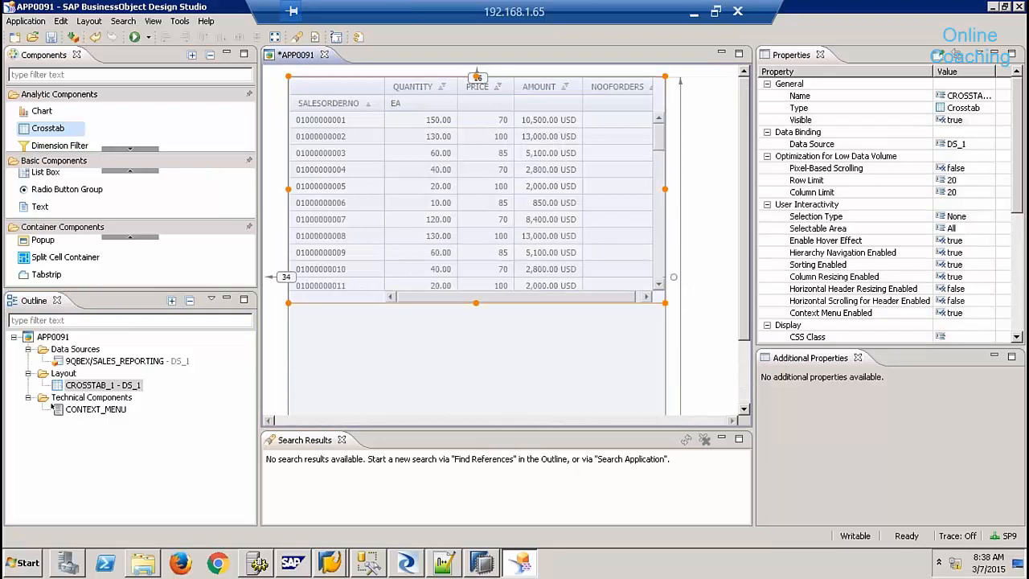
{"action": "left_click_drag", "start_coordinate": [509, 209], "coordinate": [764, 207]}
{"action": "left_click", "coordinate": [132, 153]}
{"action": "left_click", "coordinate": [134, 151]}
- Add a Navigation Panel at the top-left, bind it to DS_1, then delete it
{"action": "left_click_drag", "start_coordinate": [87, 144], "coordinate": [323, 122]}
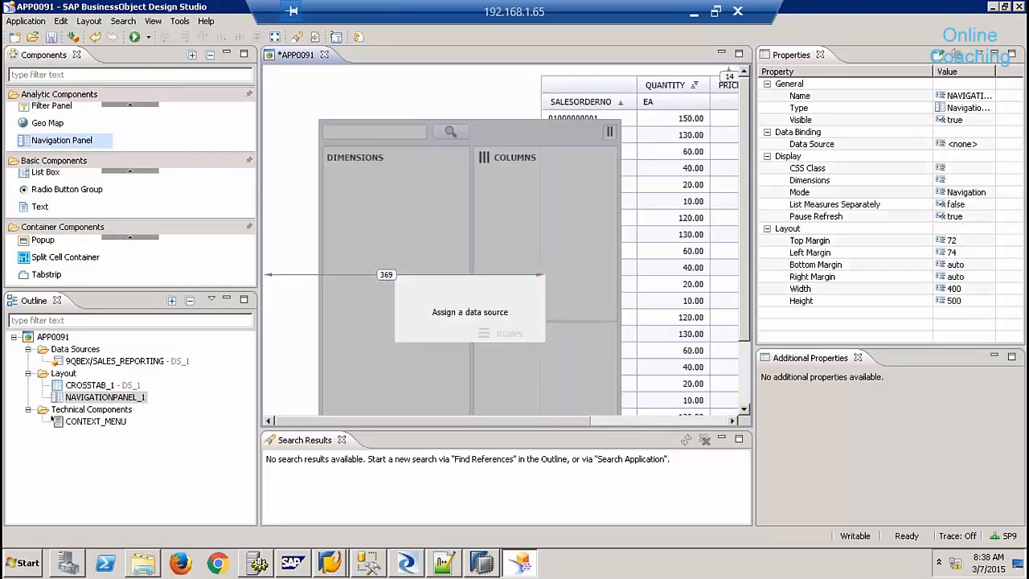
{"action": "left_click_drag", "start_coordinate": [397, 186], "coordinate": [356, 151]}
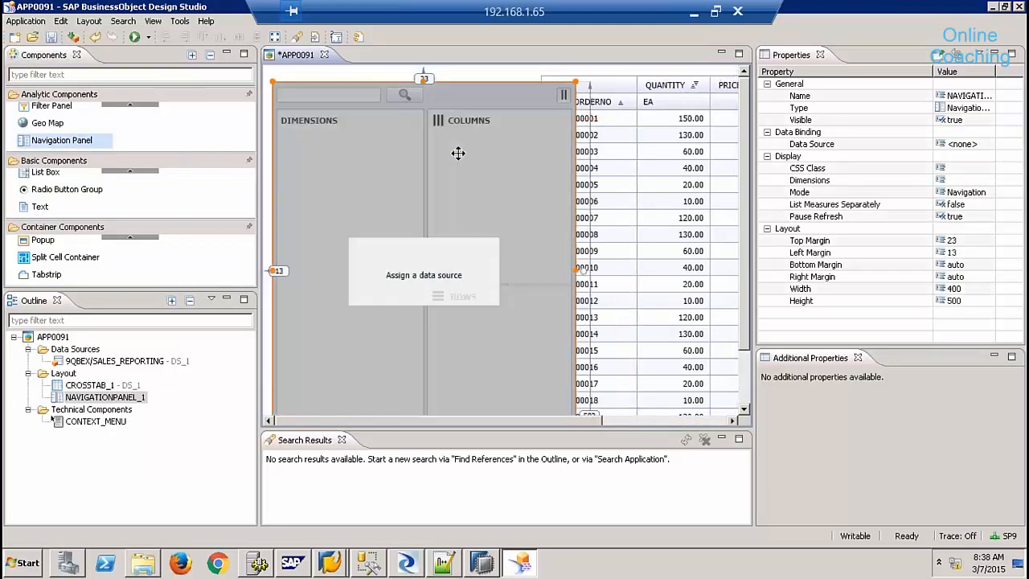
{"action": "left_click", "coordinate": [653, 144]}
{"action": "left_click_drag", "start_coordinate": [701, 136], "coordinate": [725, 135]}
{"action": "left_click", "coordinate": [463, 154]}
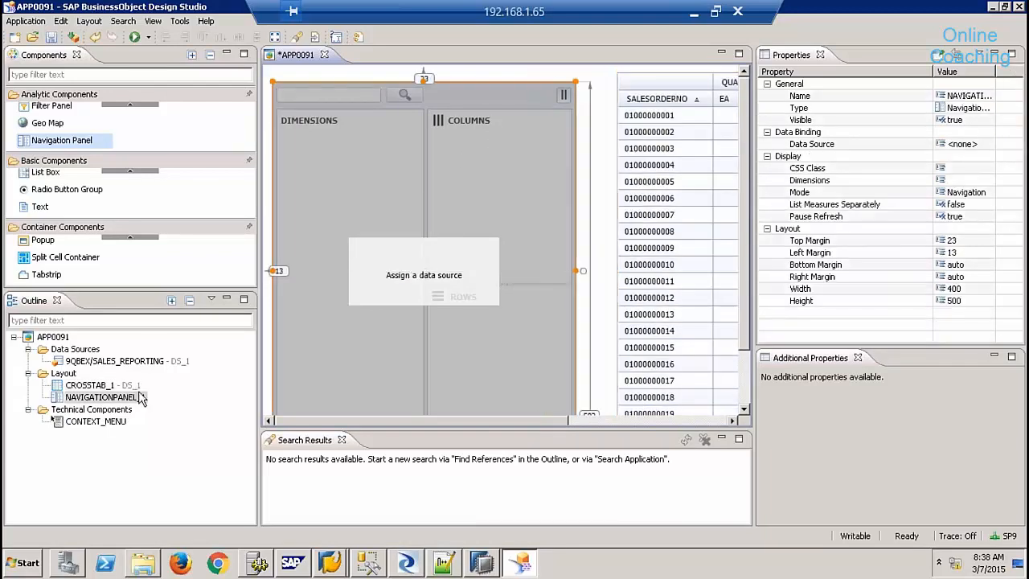
{"action": "left_click_drag", "start_coordinate": [153, 360], "coordinate": [408, 282]}
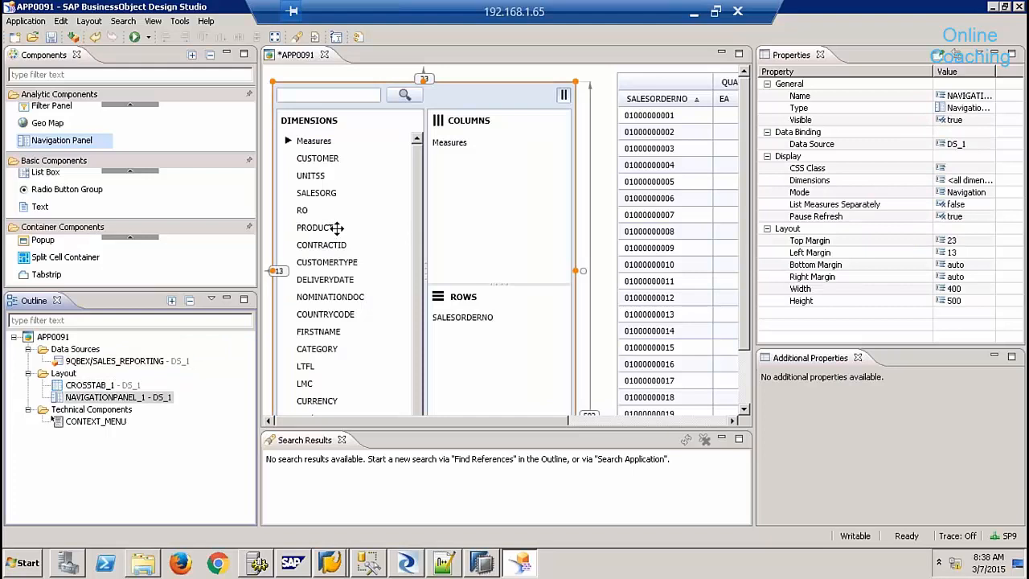
{"action": "left_click", "coordinate": [137, 108]}
{"action": "left_click", "coordinate": [137, 109]}
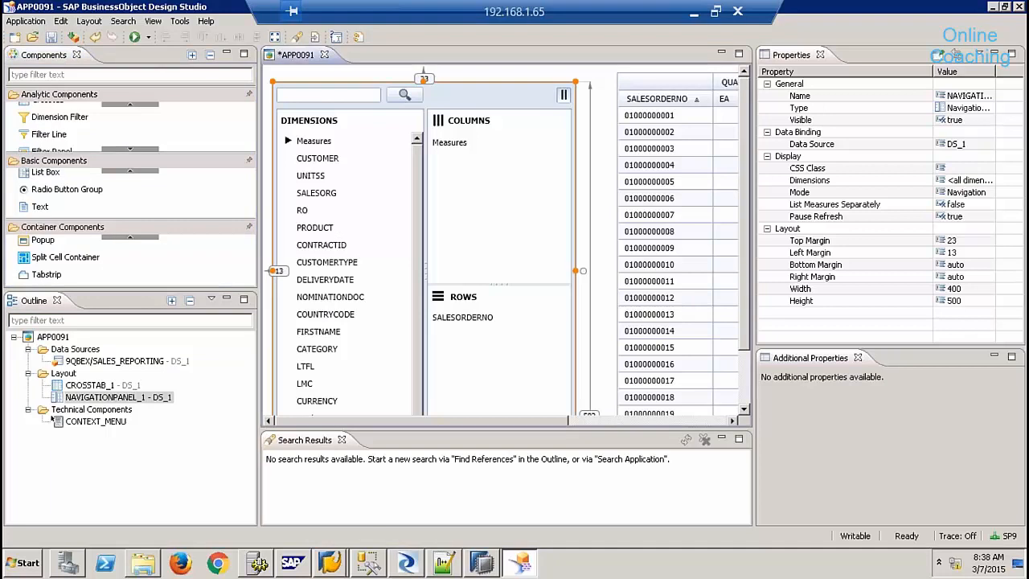
{"action": "key", "text": "Delete"}
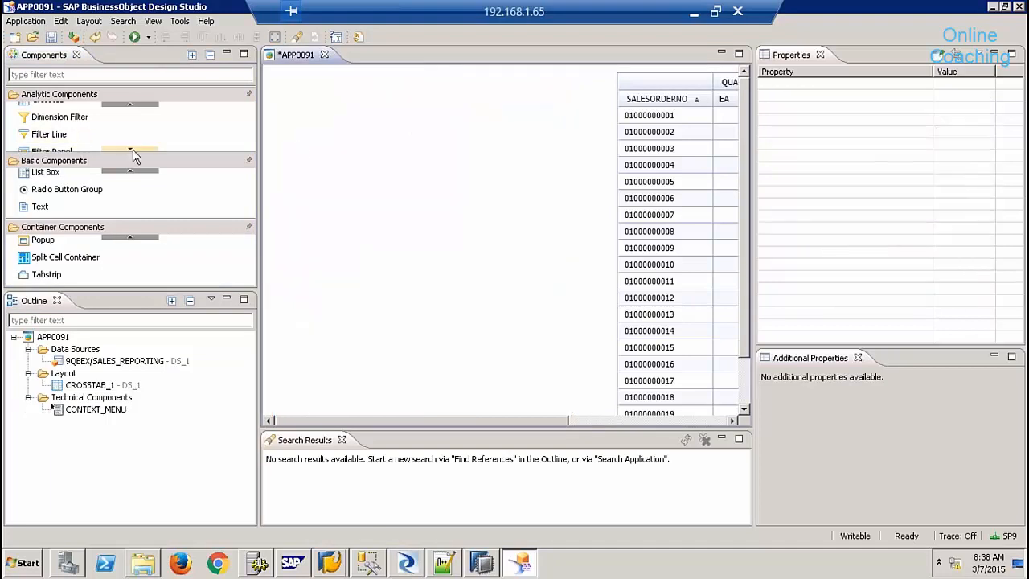
- Place a Filter Panel from the analytic components beside the crosstab in APP0091
{"action": "left_click", "coordinate": [131, 150]}
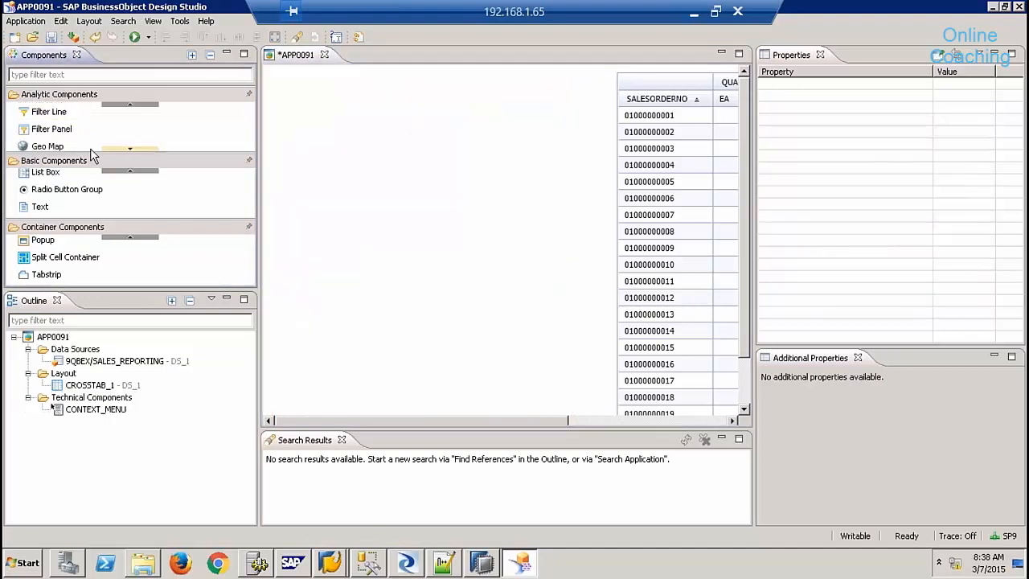
{"action": "left_click", "coordinate": [129, 105]}
{"action": "left_click", "coordinate": [127, 107]}
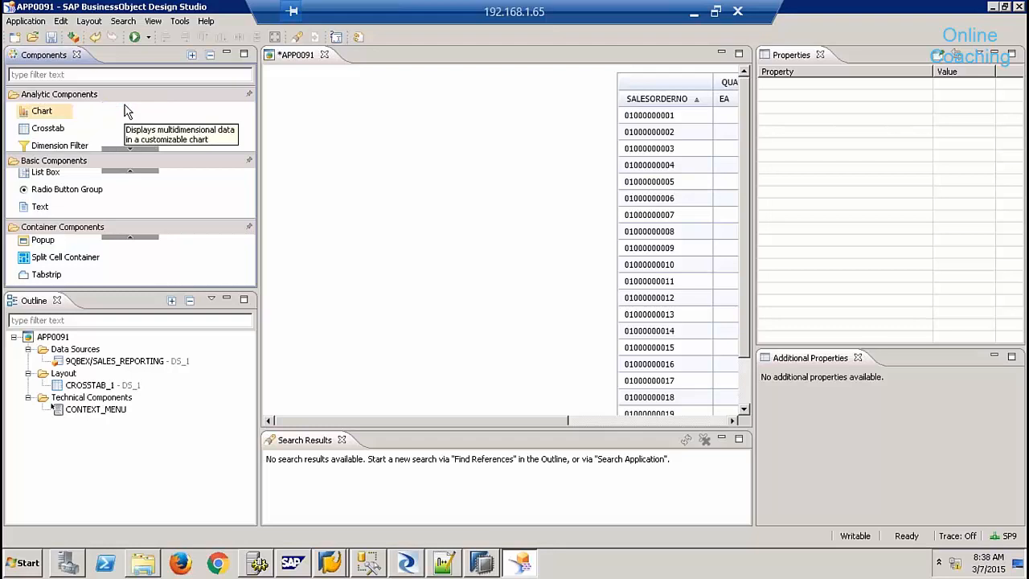
{"action": "left_click", "coordinate": [125, 150]}
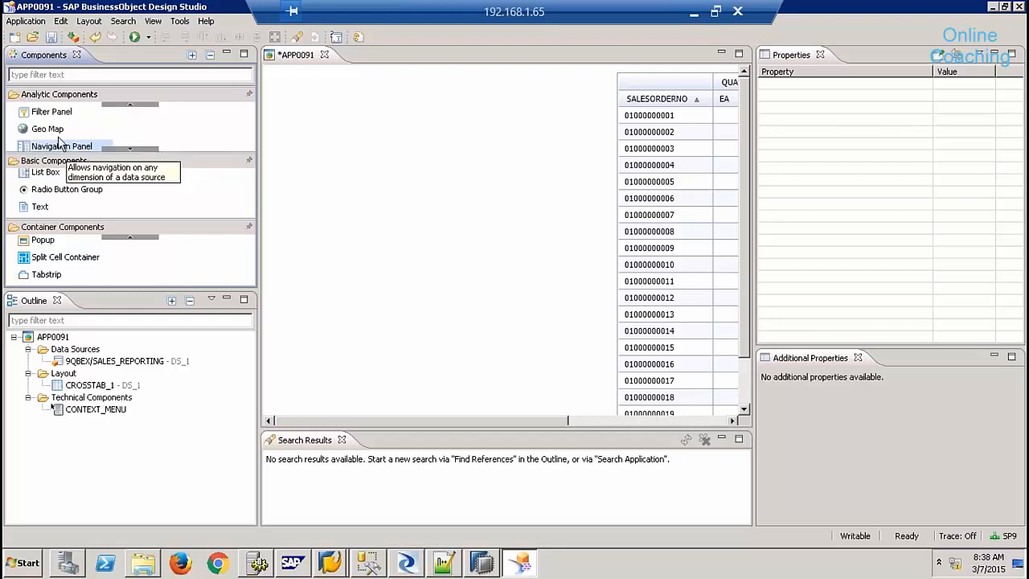
{"action": "left_click_drag", "start_coordinate": [57, 116], "coordinate": [350, 127]}
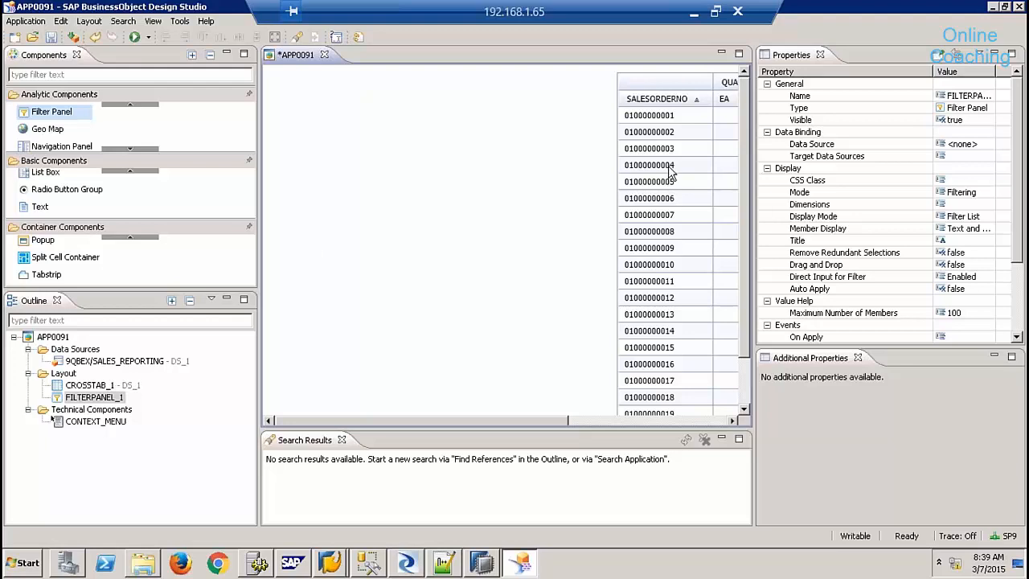
{"action": "left_click", "coordinate": [693, 13]}
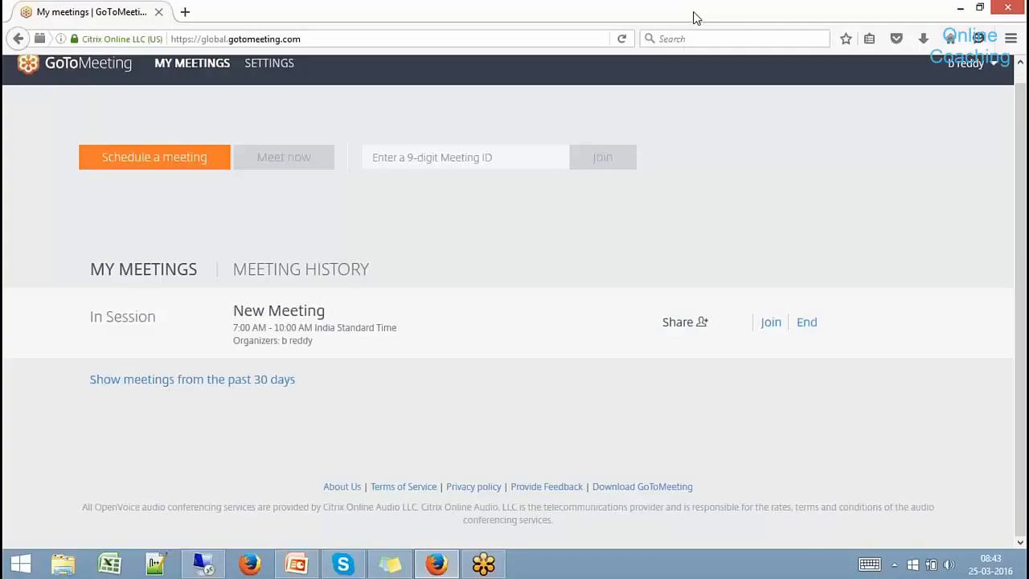
{"action": "left_click", "coordinate": [203, 564]}
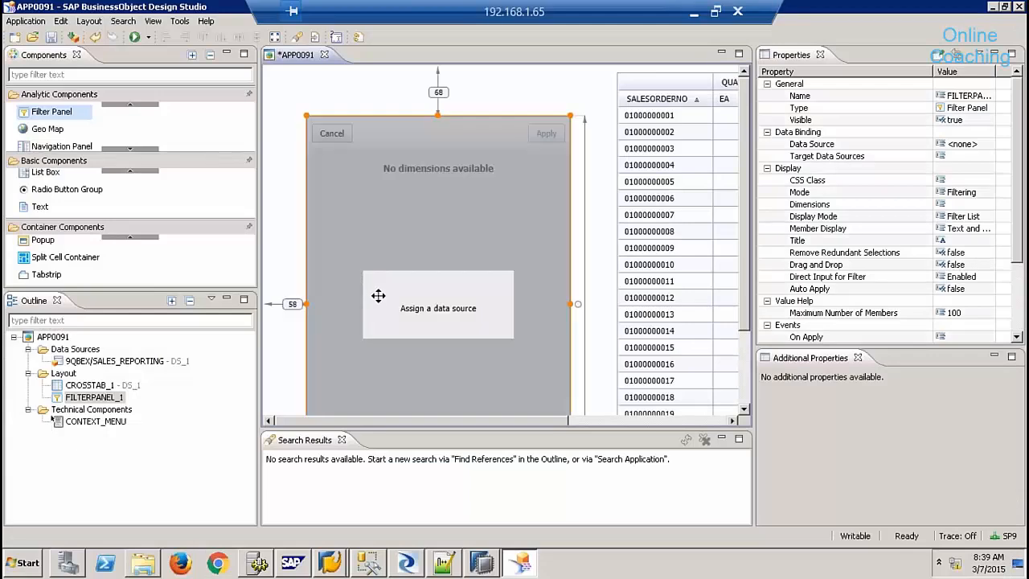
{"action": "left_click_drag", "start_coordinate": [461, 259], "coordinate": [454, 241]}
- Bind FILTERPANEL_1 to DS_1 and set its Mode to Filtering and Navigation
{"action": "left_click_drag", "start_coordinate": [124, 362], "coordinate": [357, 318]}
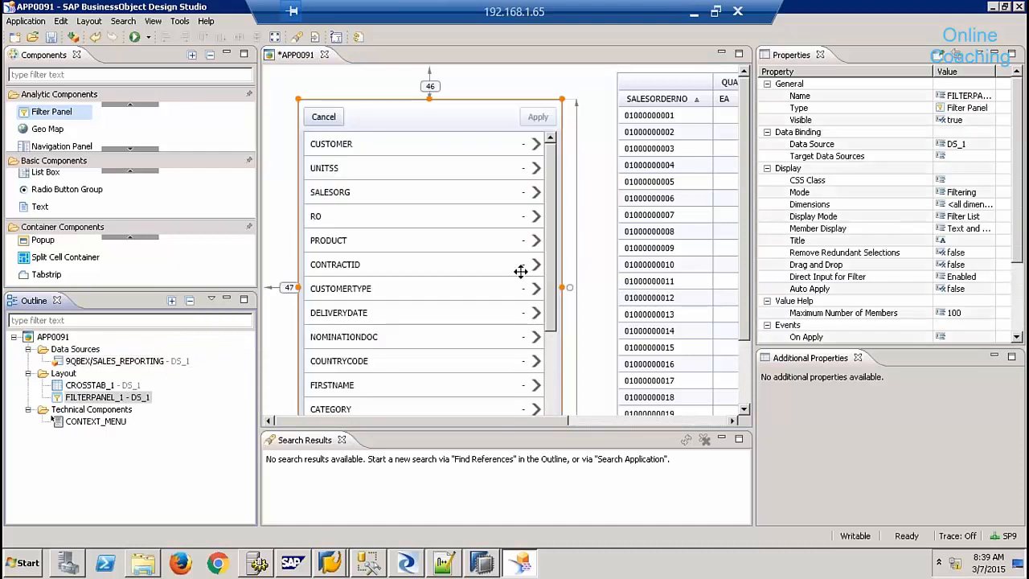
{"action": "left_click_drag", "start_coordinate": [485, 120], "coordinate": [484, 105]}
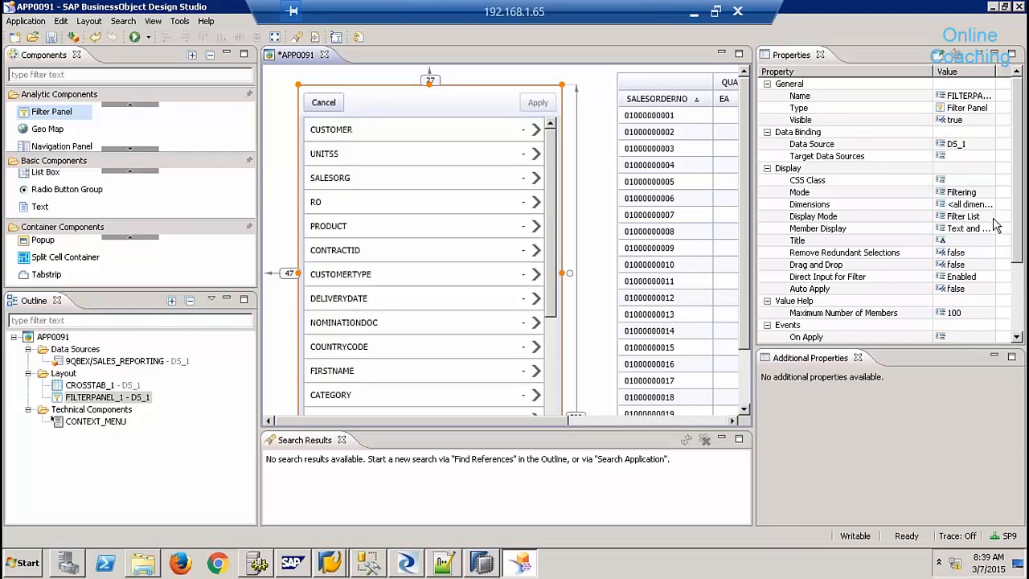
{"action": "left_click", "coordinate": [976, 194]}
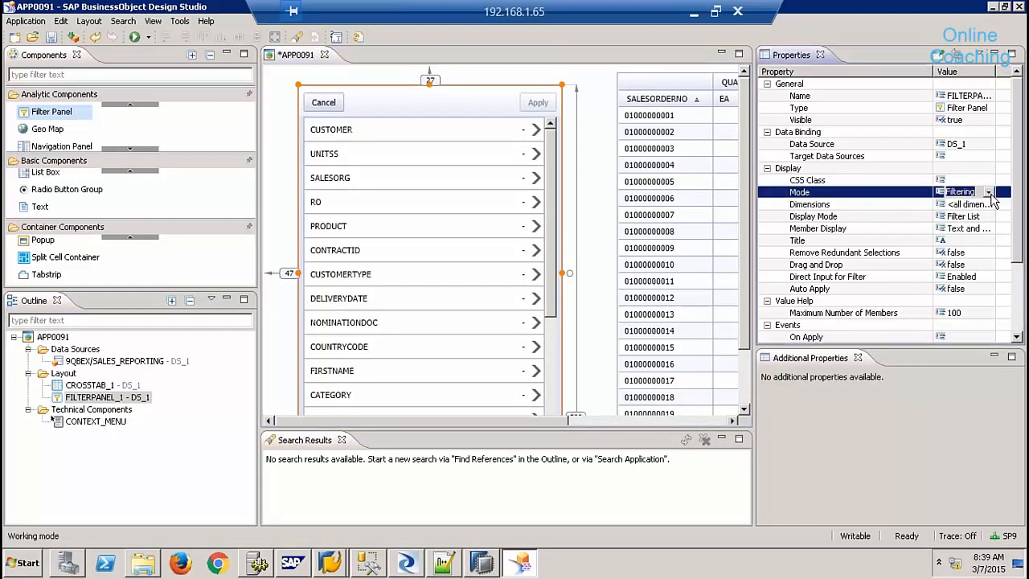
{"action": "left_click", "coordinate": [988, 192]}
{"action": "left_click", "coordinate": [961, 224]}
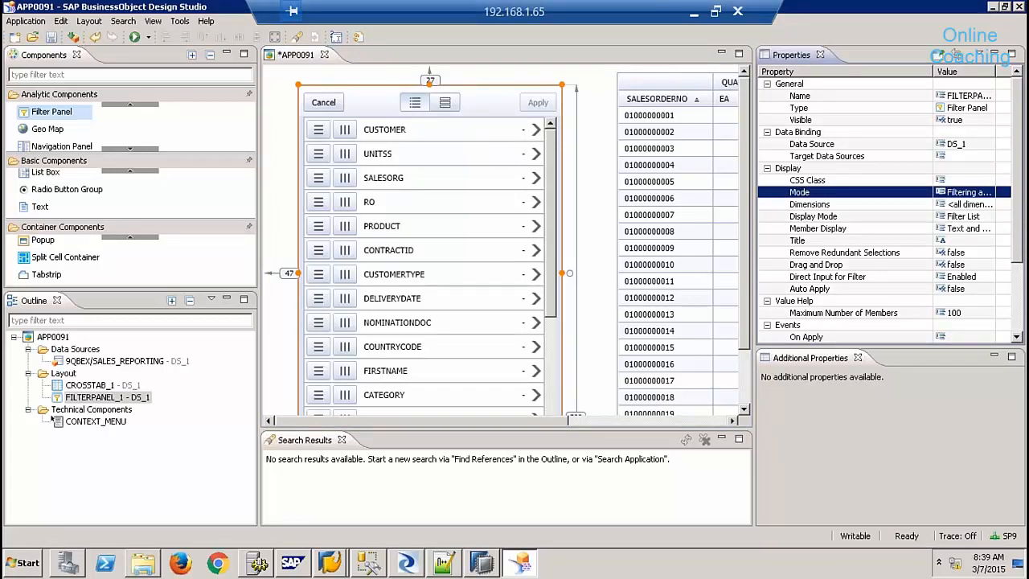
{"action": "left_click", "coordinate": [149, 37]}
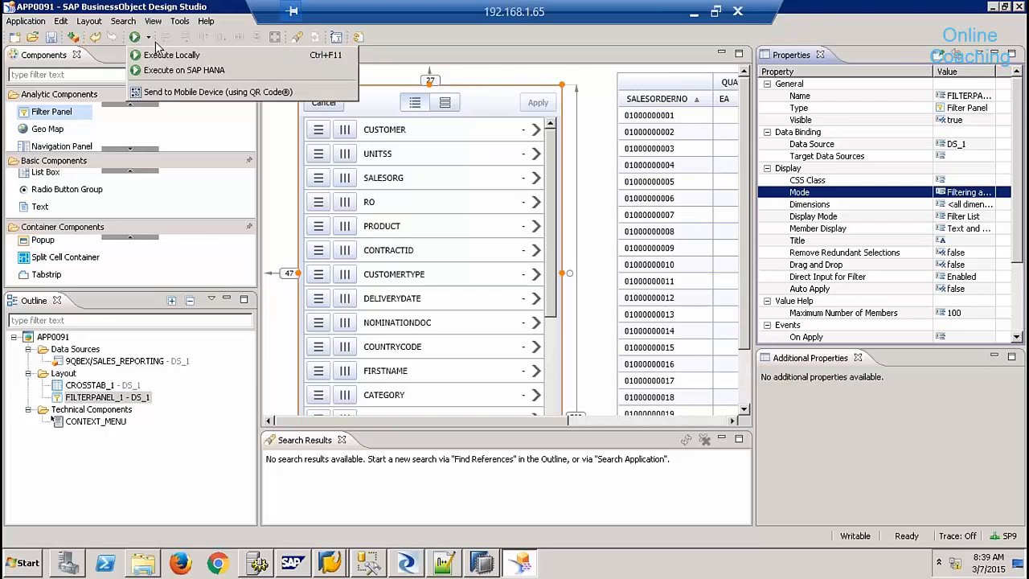
{"action": "left_click", "coordinate": [171, 55]}
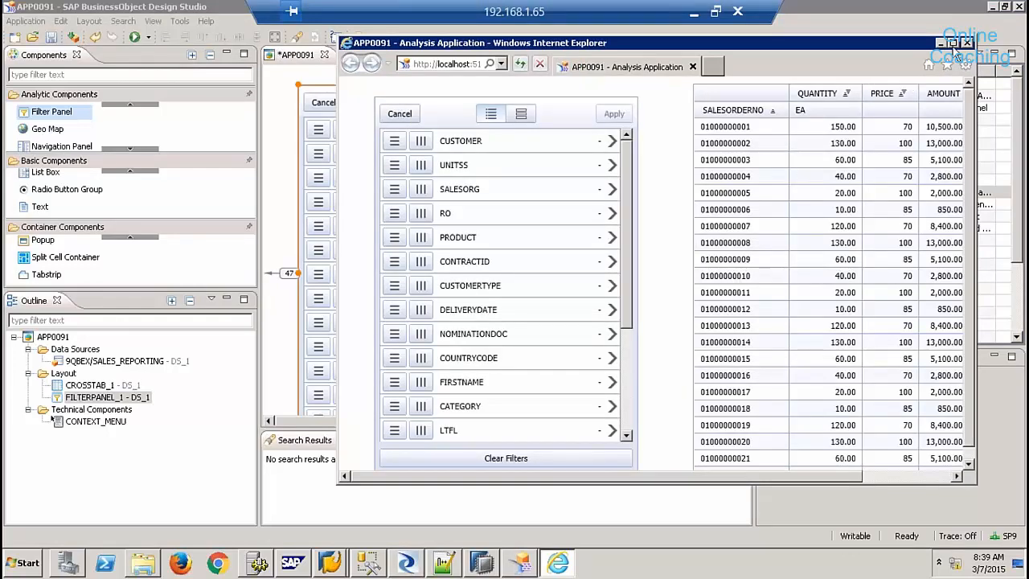
{"action": "left_click", "coordinate": [953, 42]}
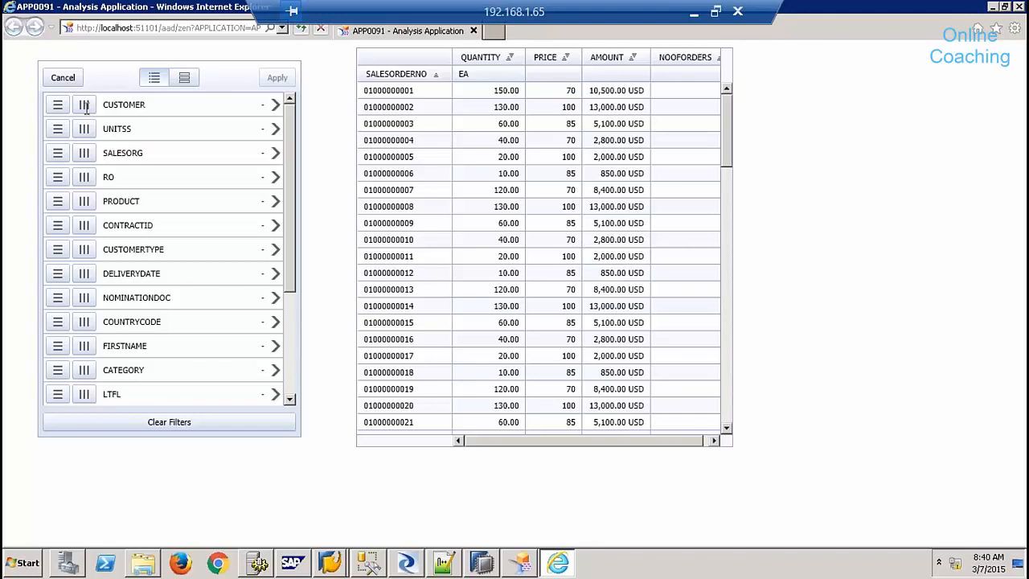
{"action": "left_click", "coordinate": [58, 106]}
{"action": "left_click", "coordinate": [277, 78]}
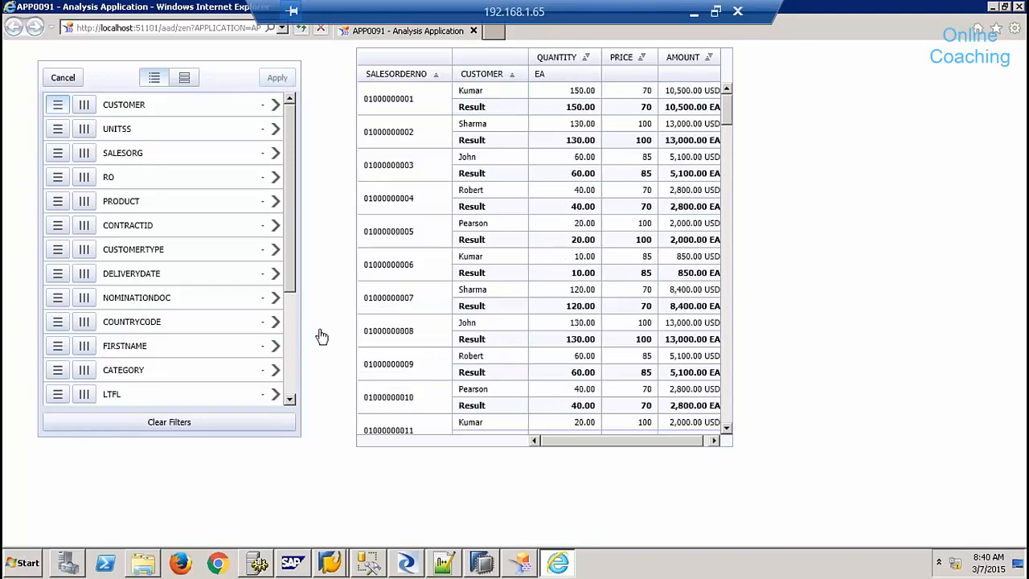
{"action": "left_click", "coordinate": [295, 348]}
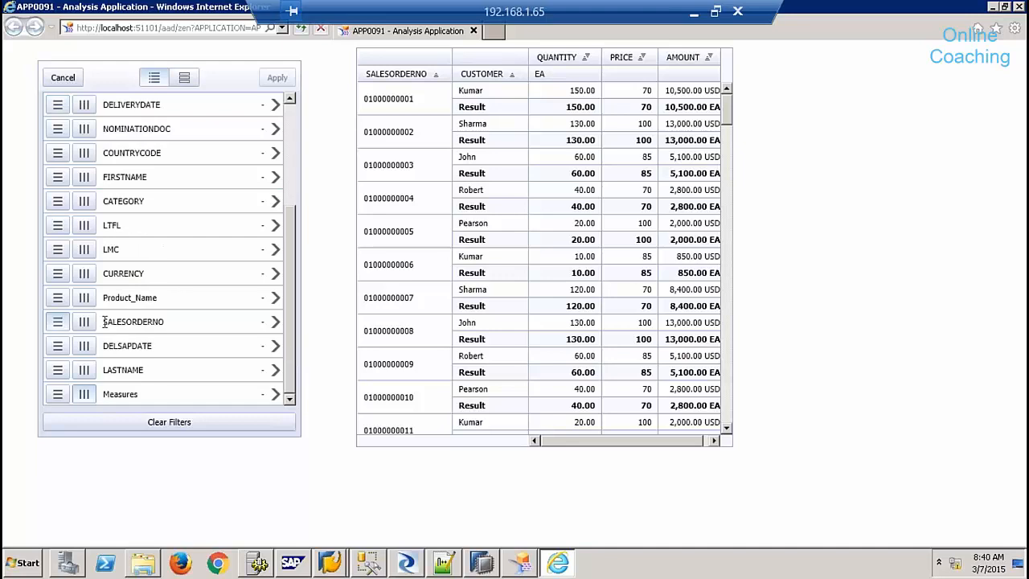
{"action": "left_click", "coordinate": [61, 324]}
{"action": "left_click", "coordinate": [277, 79]}
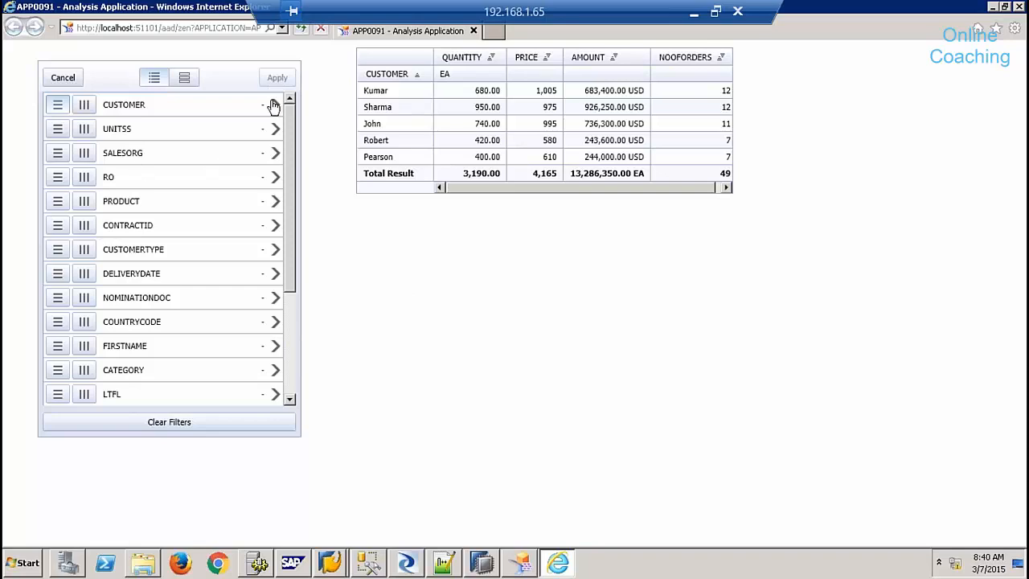
{"action": "left_click", "coordinate": [273, 106]}
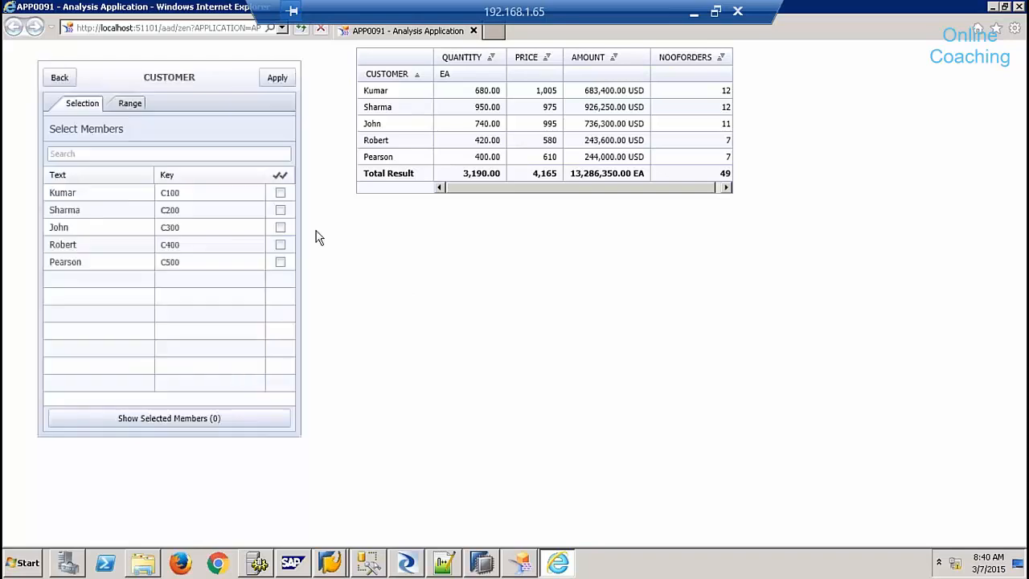
{"action": "left_click", "coordinate": [280, 192]}
{"action": "left_click", "coordinate": [277, 78]}
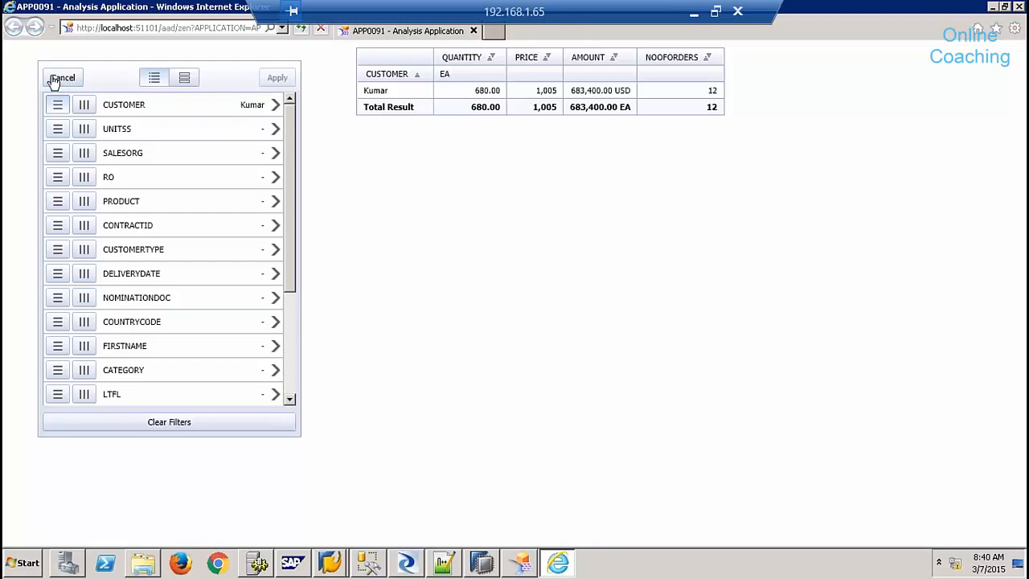
{"action": "left_click", "coordinate": [206, 421]}
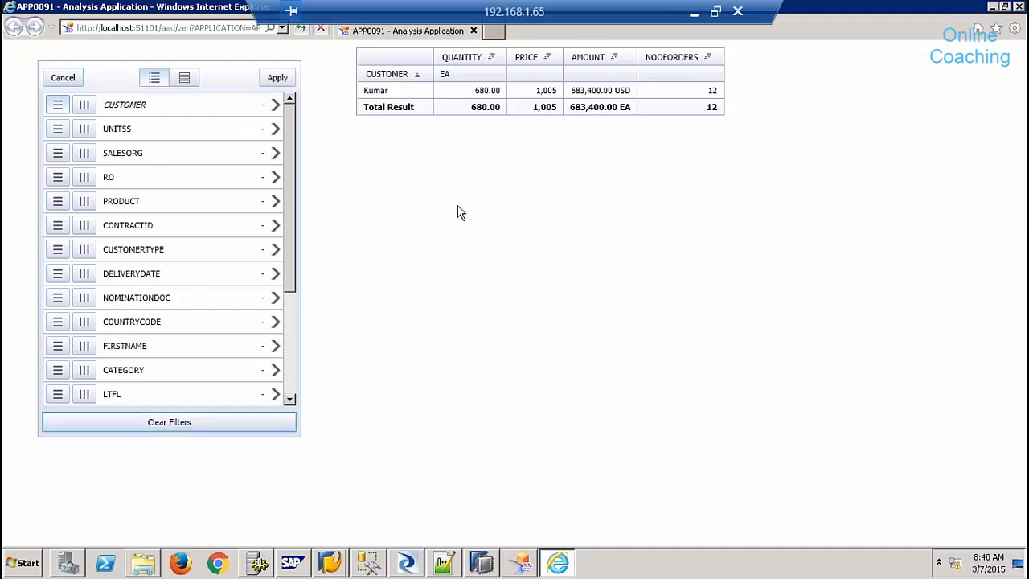
{"action": "left_click", "coordinate": [1019, 8]}
- Look through the layout alignment options, then dismiss the menu
{"action": "left_click", "coordinate": [88, 21]}
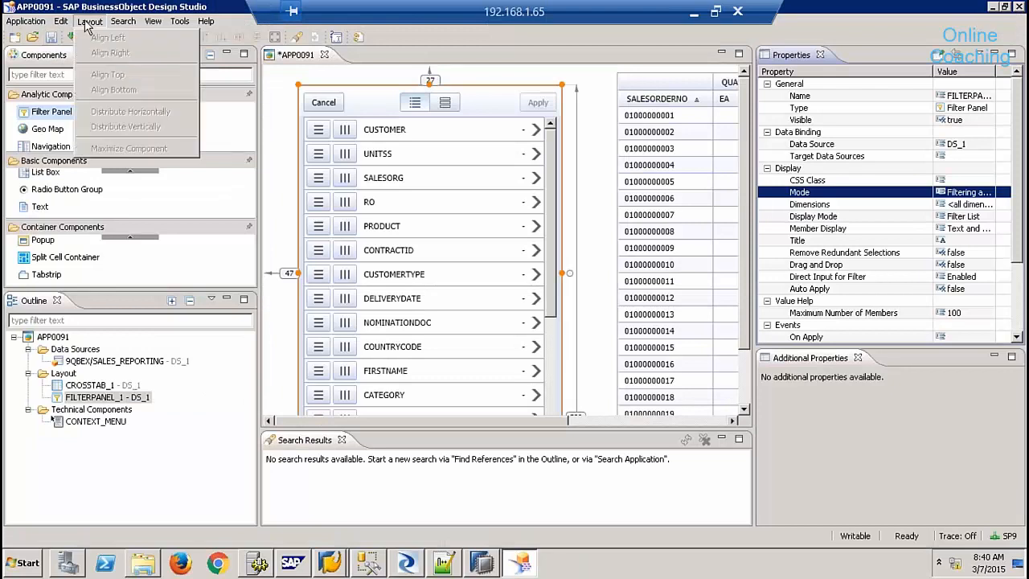
{"action": "mouse_move", "coordinate": [62, 22]}
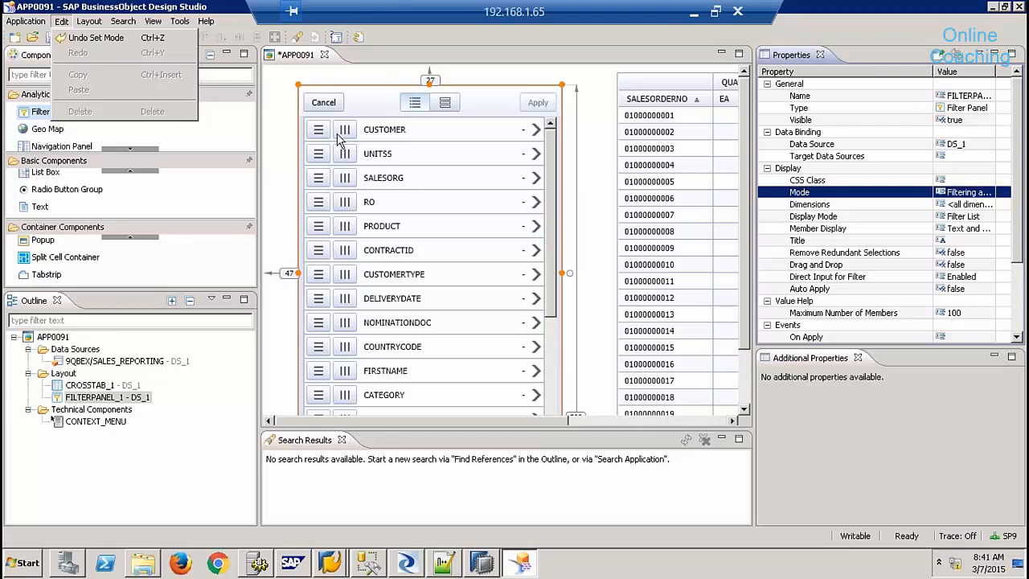
{"action": "left_click", "coordinate": [941, 27]}
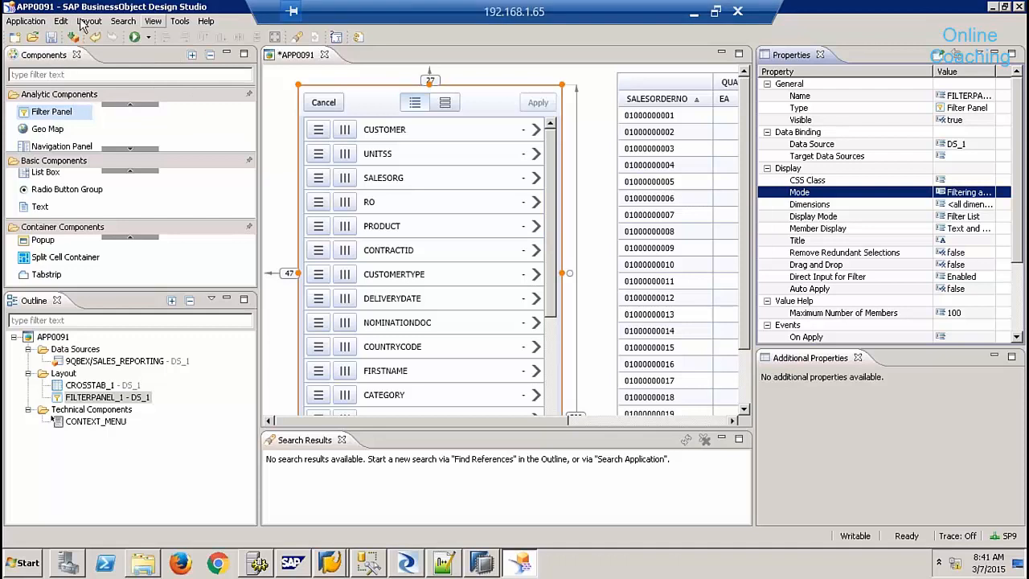
- Cancel Save As, then close Design Studio answering No to saving APP0091
{"action": "left_click", "coordinate": [25, 21]}
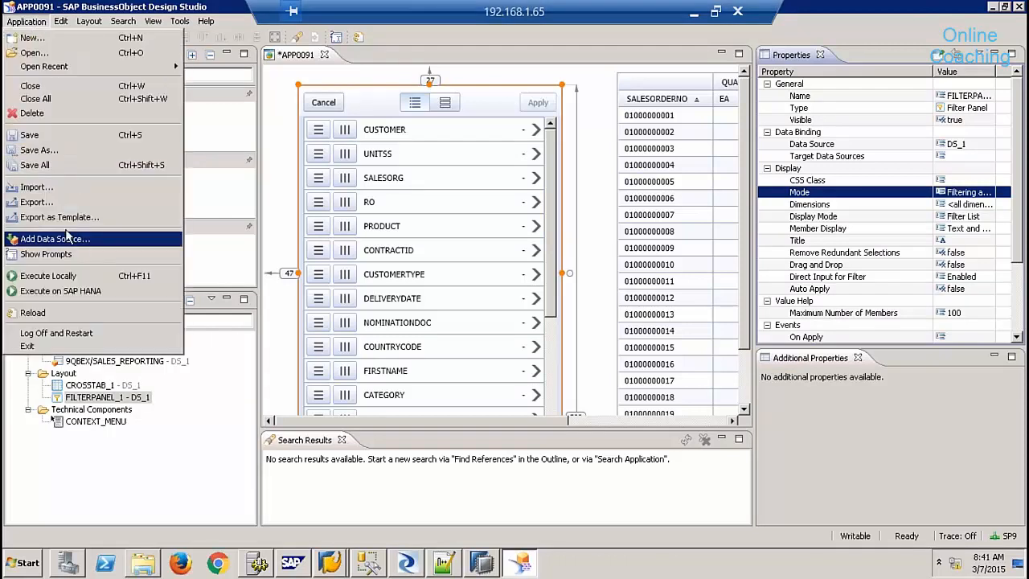
{"action": "left_click", "coordinate": [42, 151]}
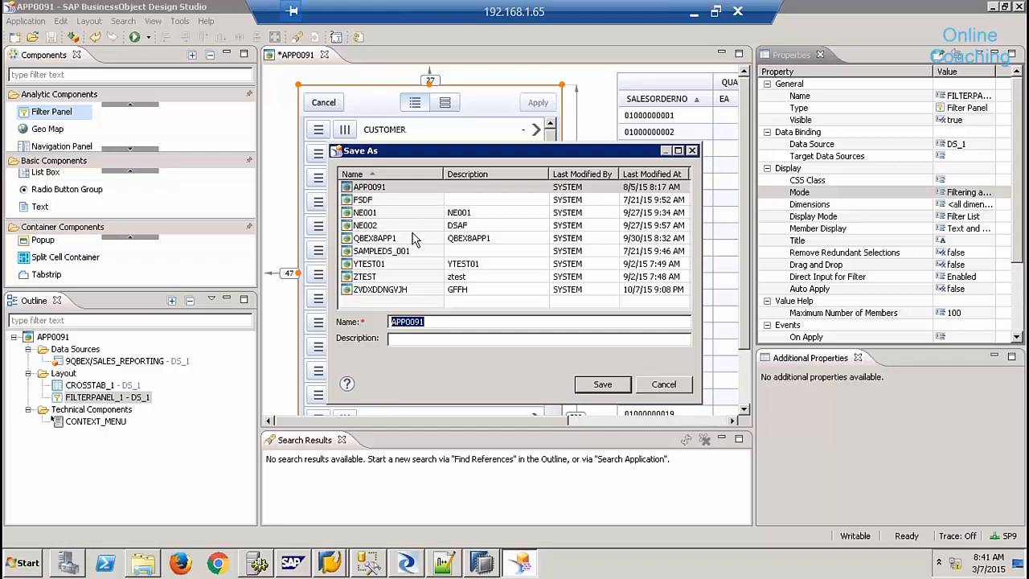
{"action": "left_click", "coordinate": [661, 388]}
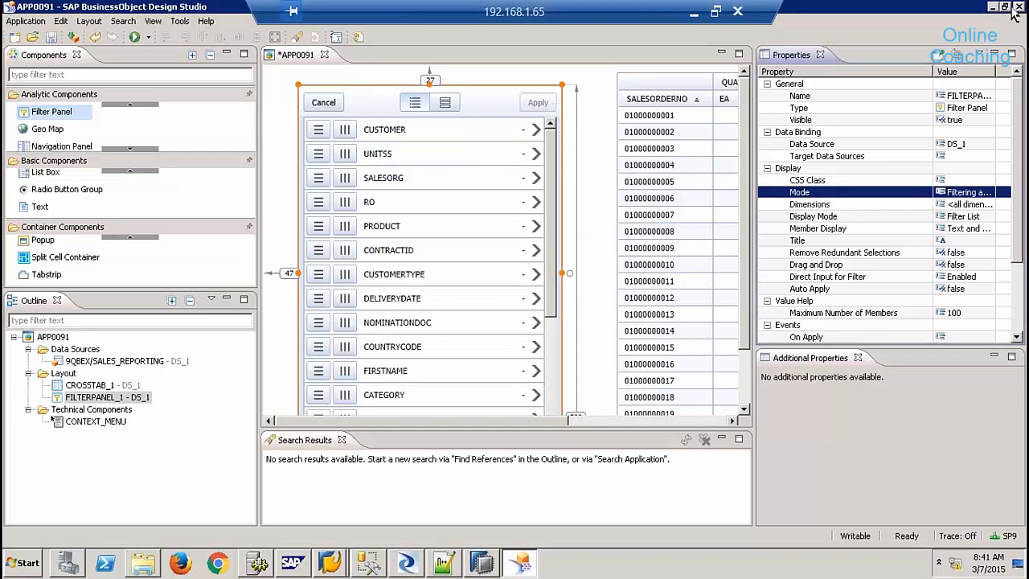
{"action": "left_click", "coordinate": [1017, 8]}
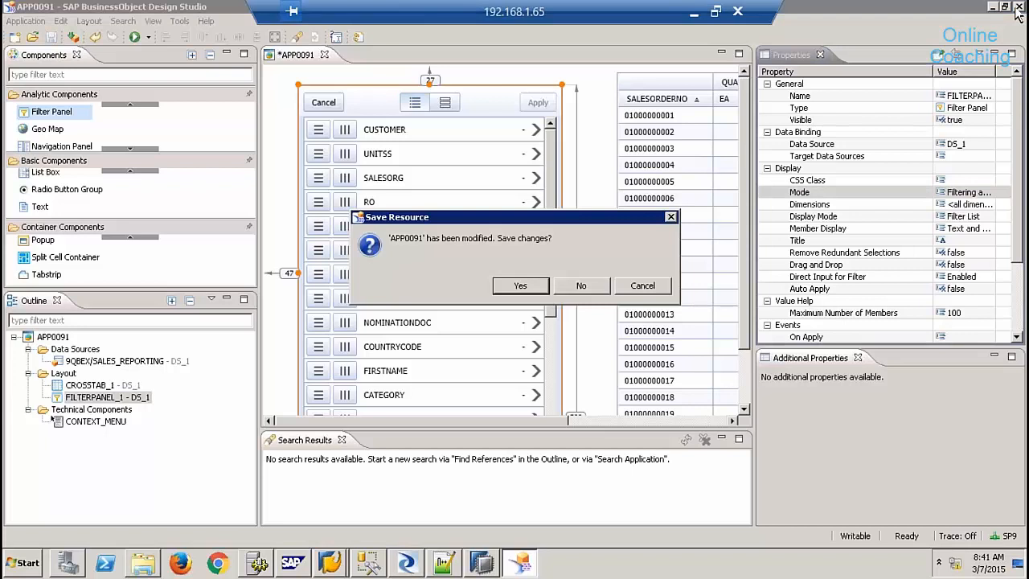
{"action": "left_click", "coordinate": [573, 296]}
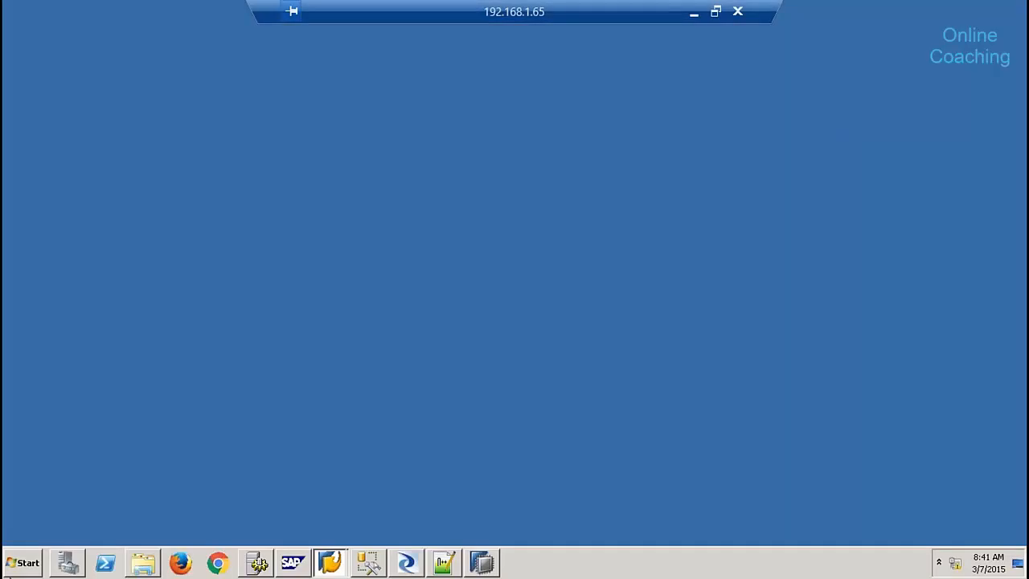
- Launch SAP Lumira from All Programs > SAP Business Intelligence > SAP Lumira
{"action": "left_click", "coordinate": [17, 565]}
{"action": "left_click", "coordinate": [69, 511]}
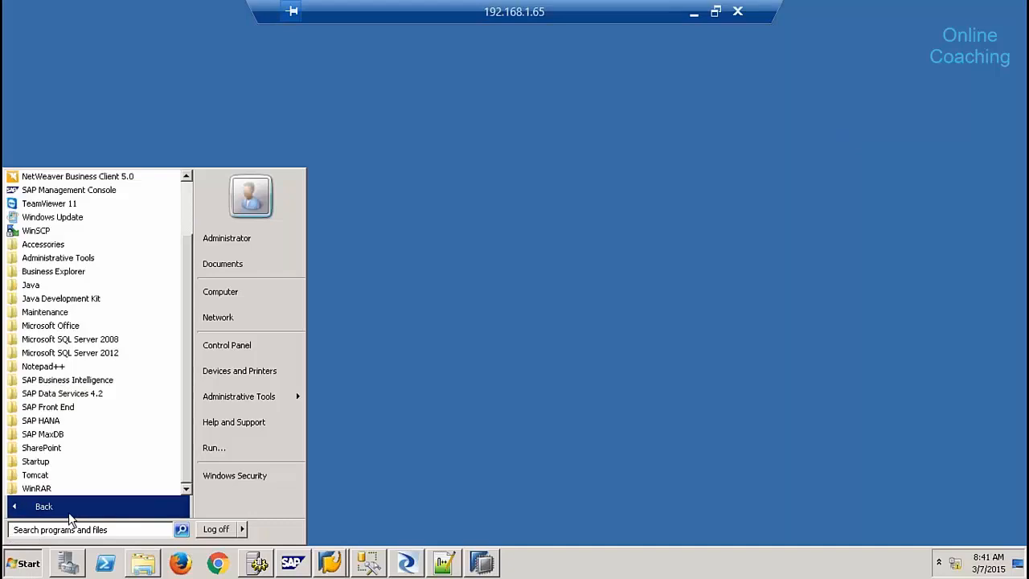
{"action": "left_click", "coordinate": [100, 381]}
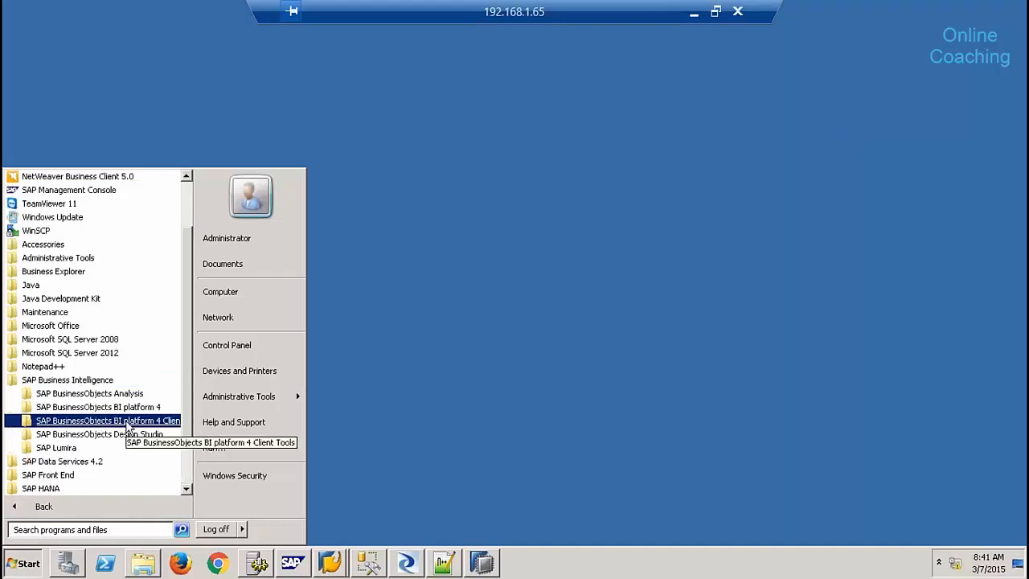
{"action": "left_click", "coordinate": [72, 448]}
{"action": "left_click", "coordinate": [71, 461]}
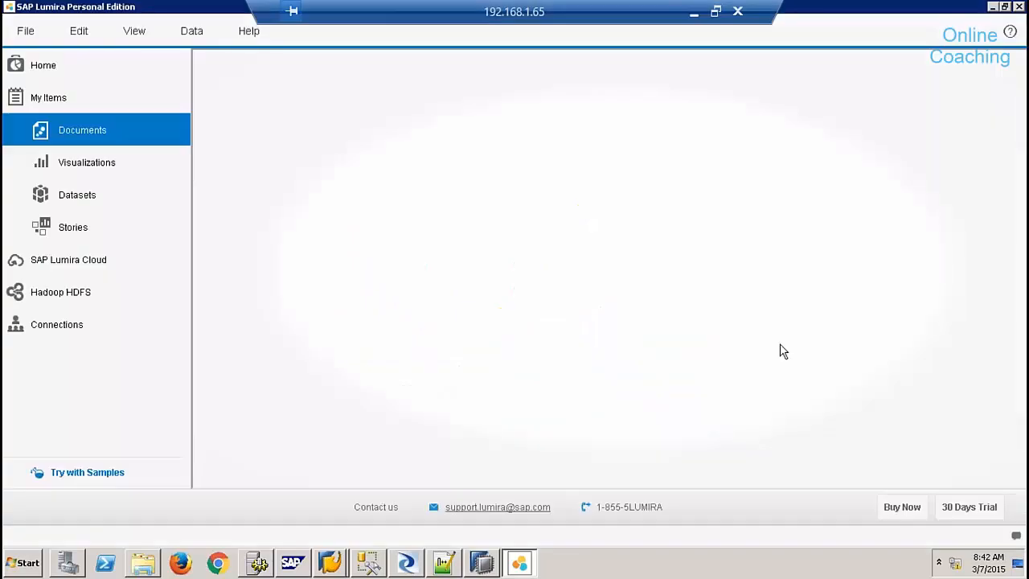
- Create a new Lumira document using Connect to SAP HANA One as the dataset source
{"action": "left_click", "coordinate": [26, 32]}
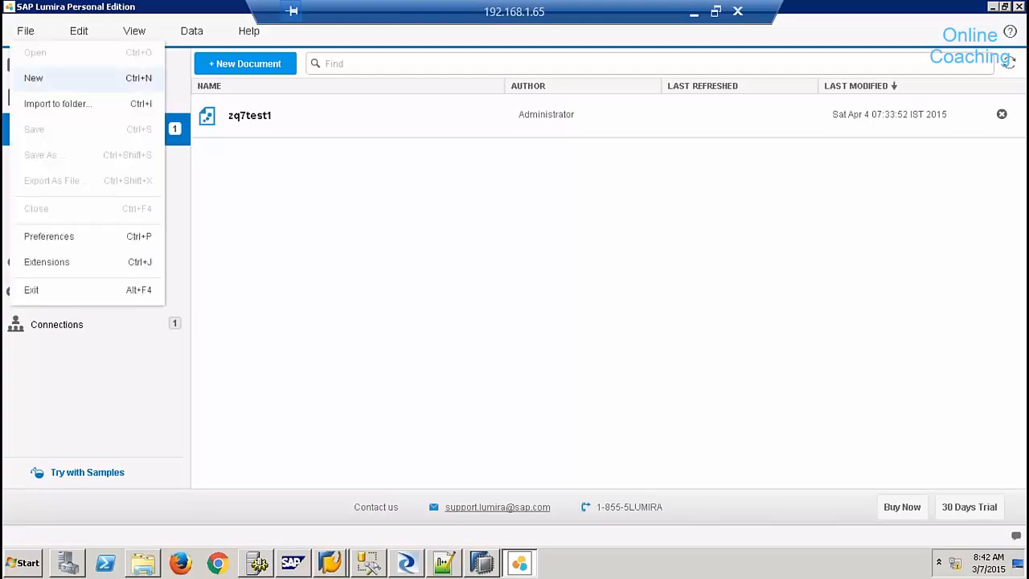
{"action": "left_click", "coordinate": [44, 85]}
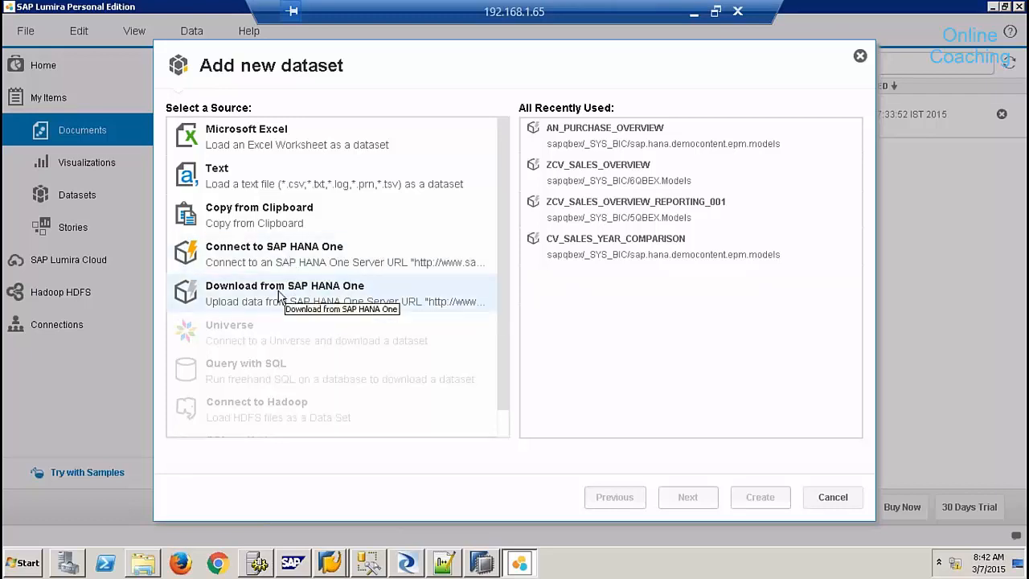
{"action": "left_click", "coordinate": [287, 259]}
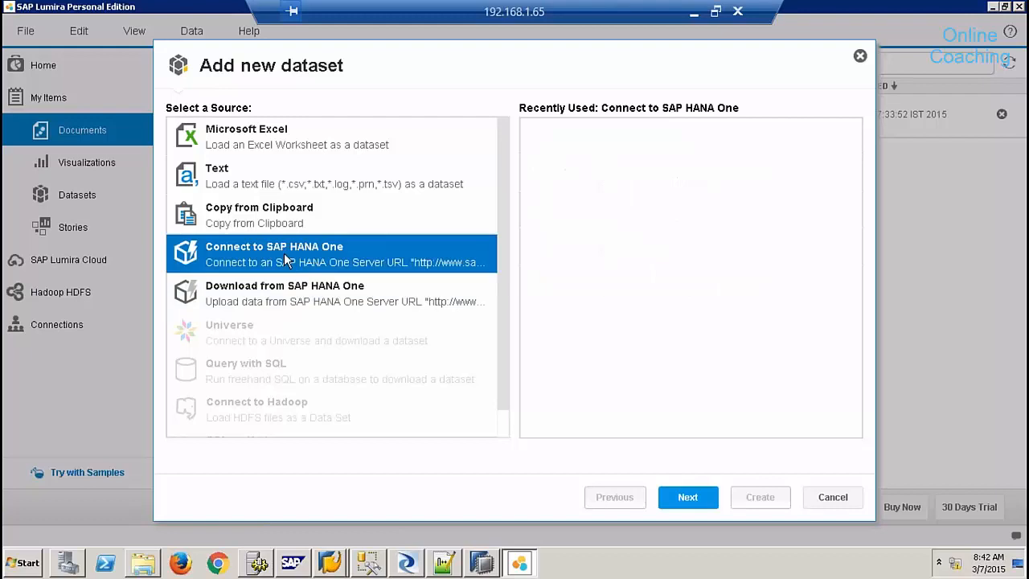
{"action": "left_click", "coordinate": [693, 500]}
{"action": "left_click", "coordinate": [374, 122]}
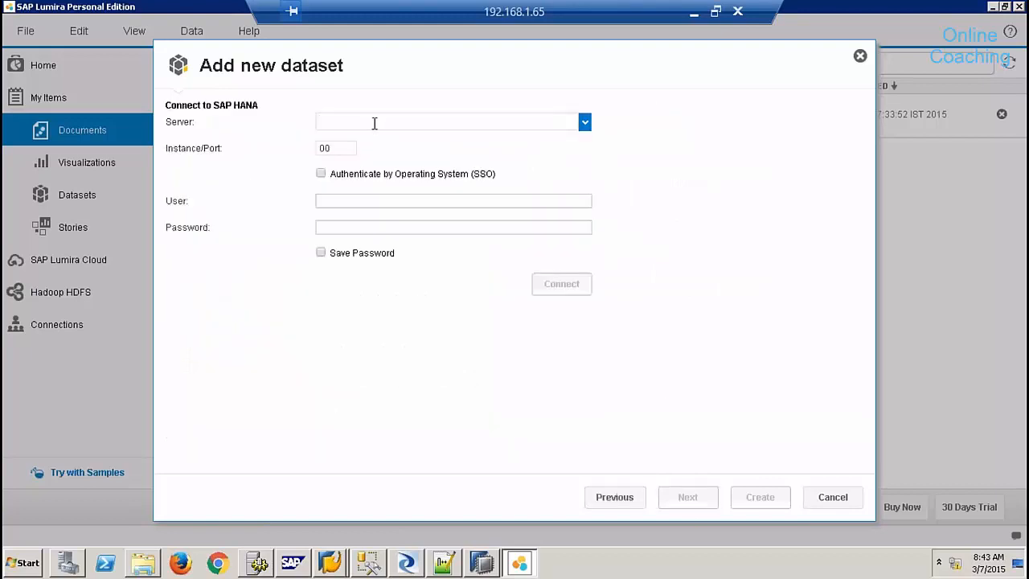
- Connect to HANA server sapqbex, instance 01, entering the account password
{"action": "type", "text": "sapqbex"}
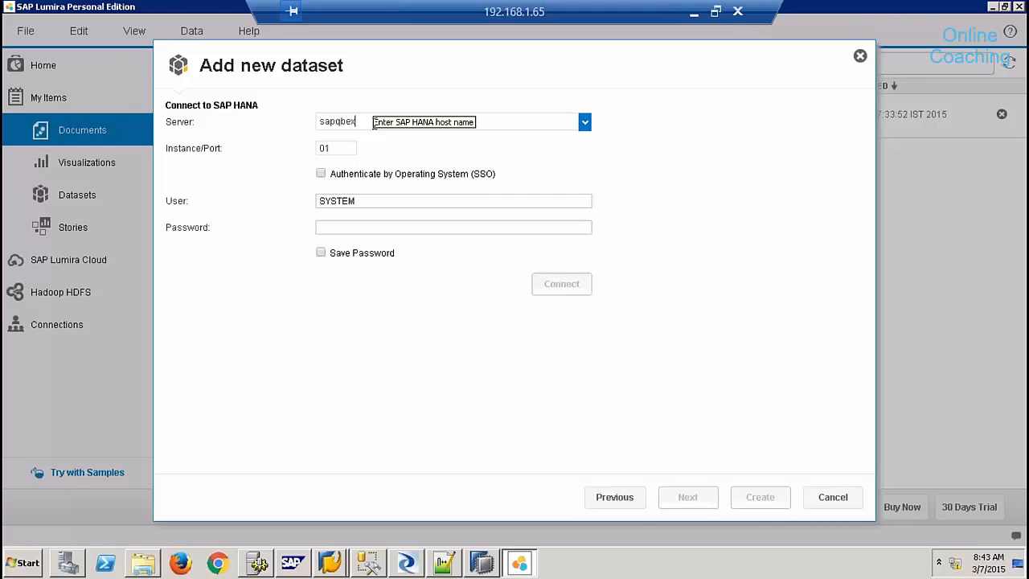
{"action": "left_click", "coordinate": [341, 147]}
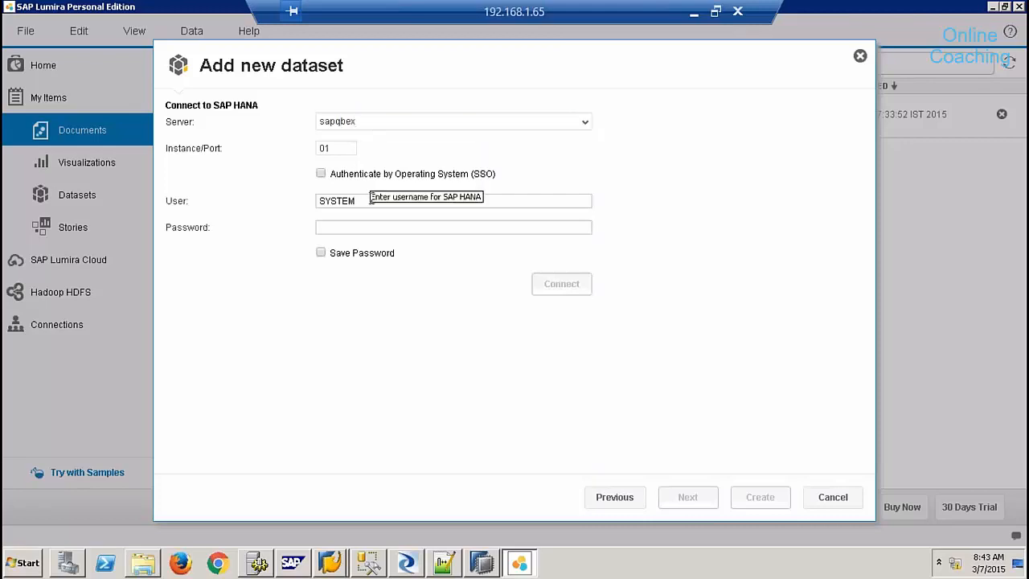
{"action": "left_click", "coordinate": [361, 224]}
{"action": "type", "text": "********"}
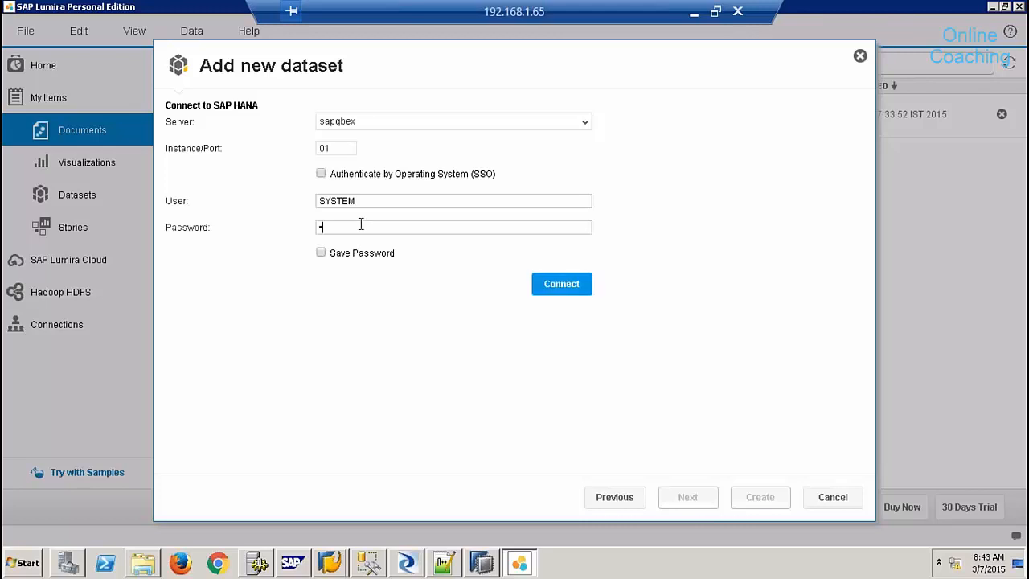
{"action": "type", "text": "**"}
{"action": "left_click", "coordinate": [553, 285]}
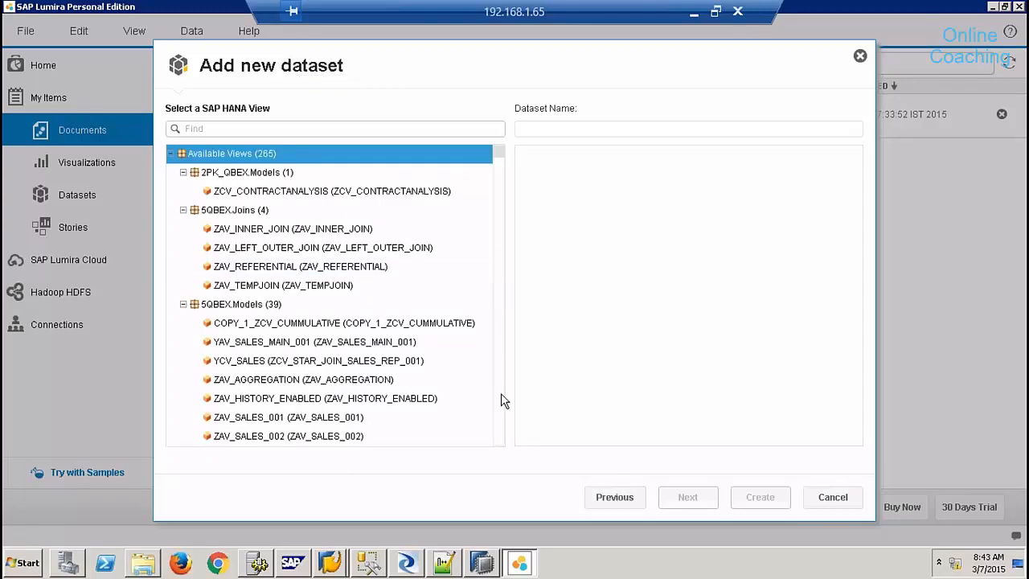
- Pick the SALES_REPORTING view under 9QBEX from Available Views and continue
{"action": "scroll", "coordinate": [499, 400], "scroll_direction": "down", "scroll_amount": 3}
{"action": "scroll", "coordinate": [499, 399], "scroll_direction": "down", "scroll_amount": 20}
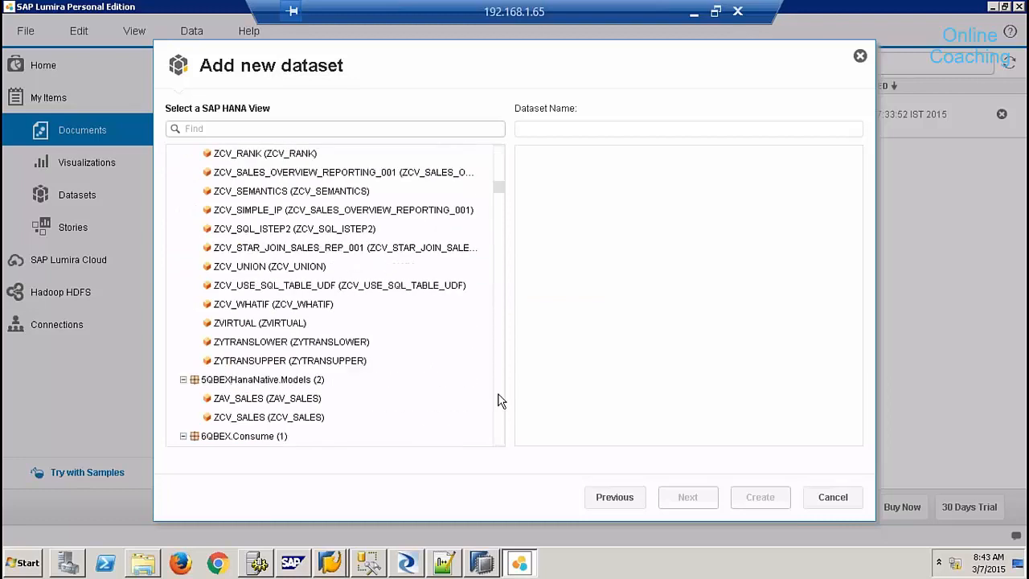
{"action": "scroll", "coordinate": [499, 399], "scroll_direction": "down", "scroll_amount": 6}
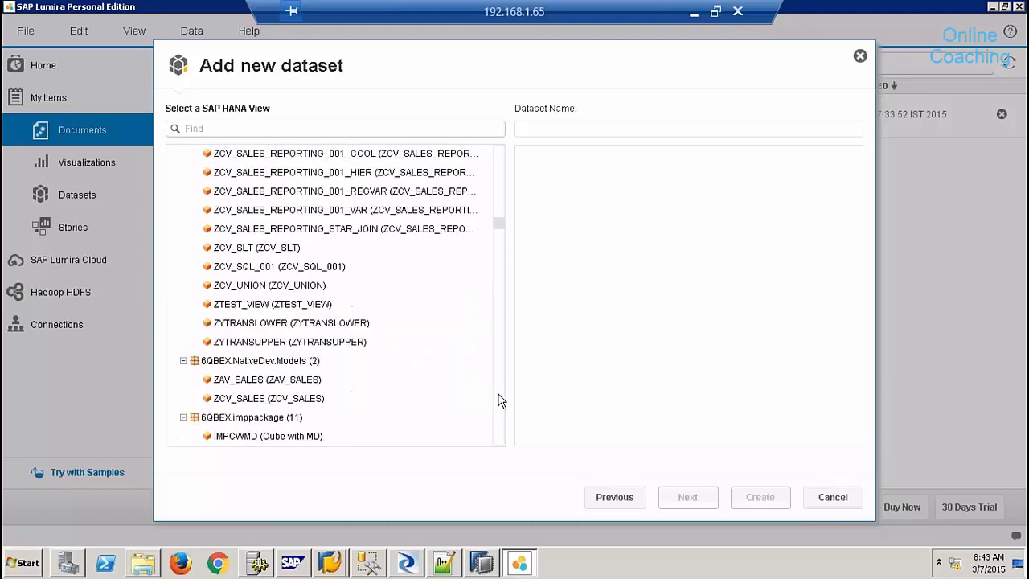
{"action": "scroll", "coordinate": [498, 400], "scroll_direction": "down", "scroll_amount": 5}
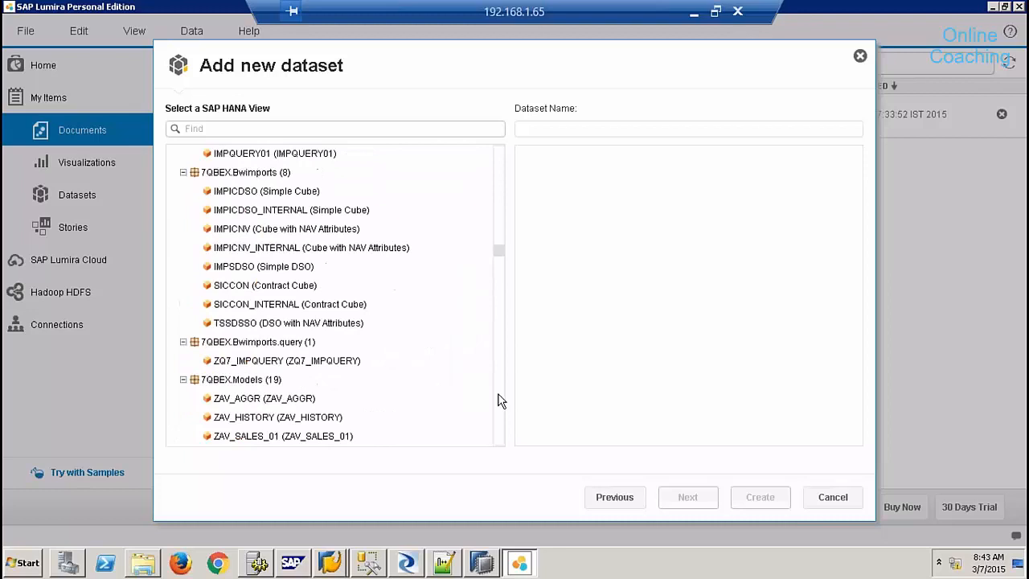
{"action": "scroll", "coordinate": [498, 399], "scroll_direction": "down", "scroll_amount": 12}
{"action": "scroll", "coordinate": [498, 399], "scroll_direction": "down", "scroll_amount": 9}
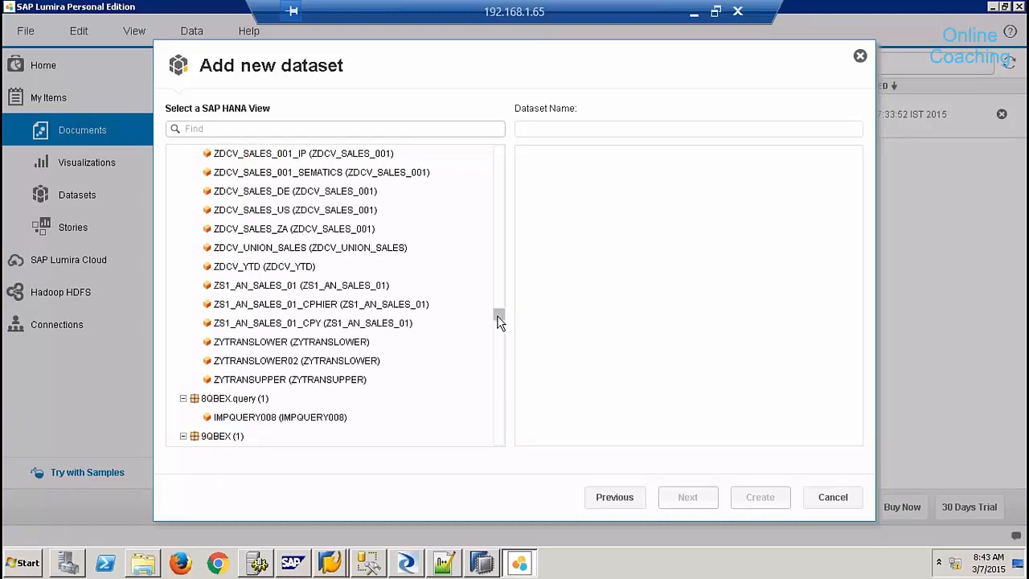
{"action": "scroll", "coordinate": [499, 319], "scroll_direction": "down", "scroll_amount": 2}
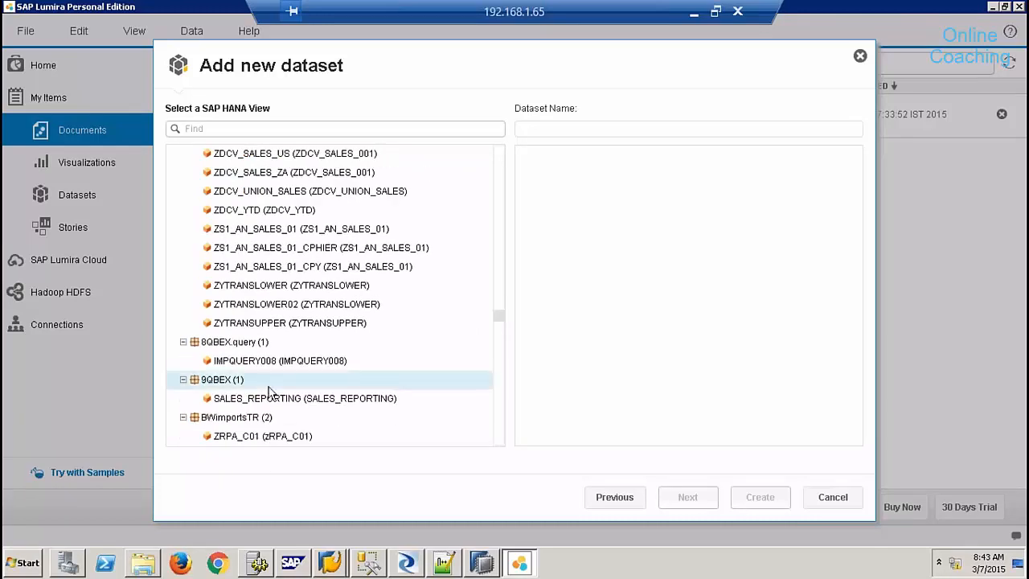
{"action": "left_click", "coordinate": [271, 399]}
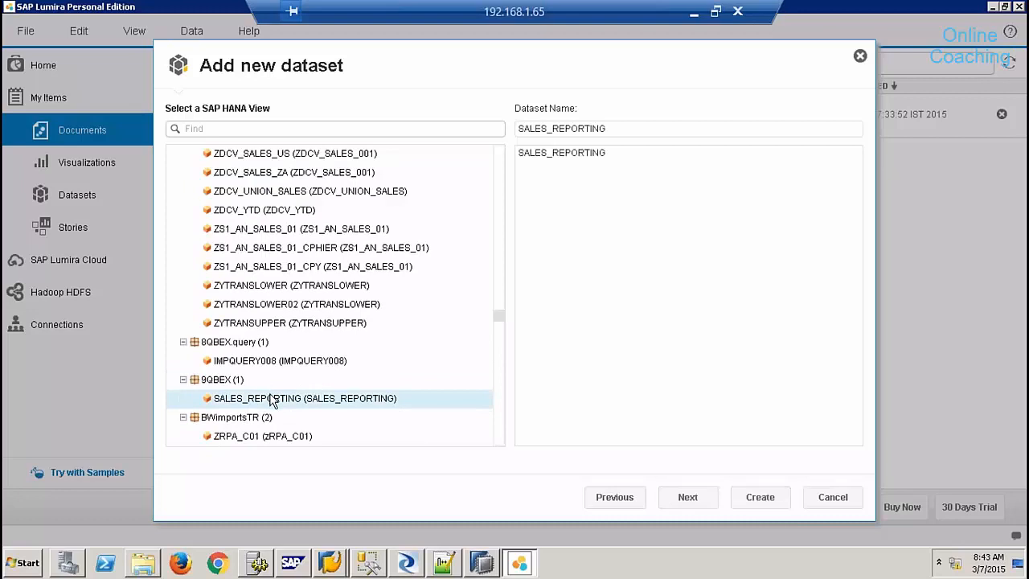
{"action": "left_click", "coordinate": [699, 496]}
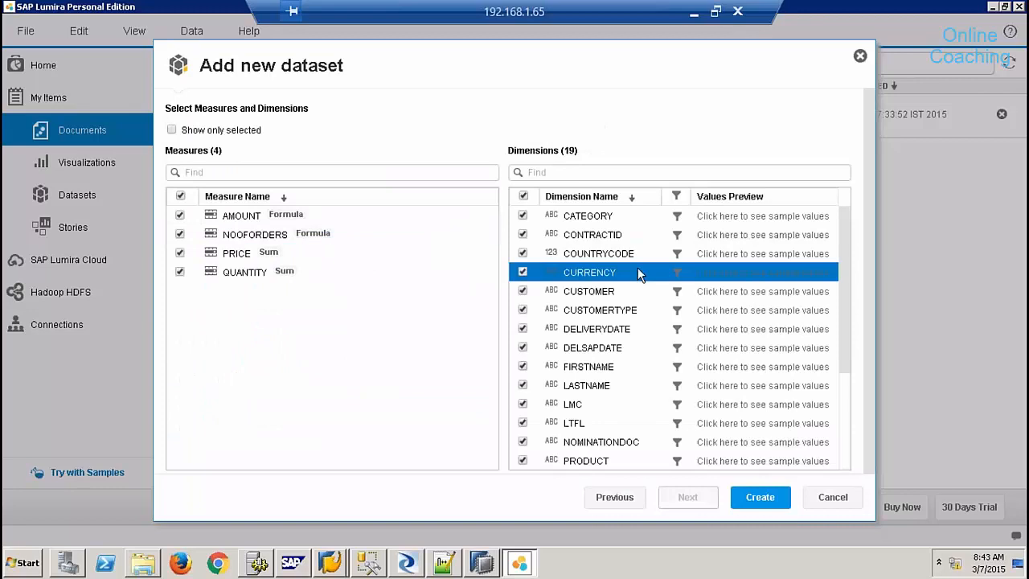
- Uncheck the LMC, LTFL, NOMINATIONDOC and RO dimensions and create the dataset
{"action": "left_click", "coordinate": [524, 404]}
{"action": "left_click", "coordinate": [523, 423]}
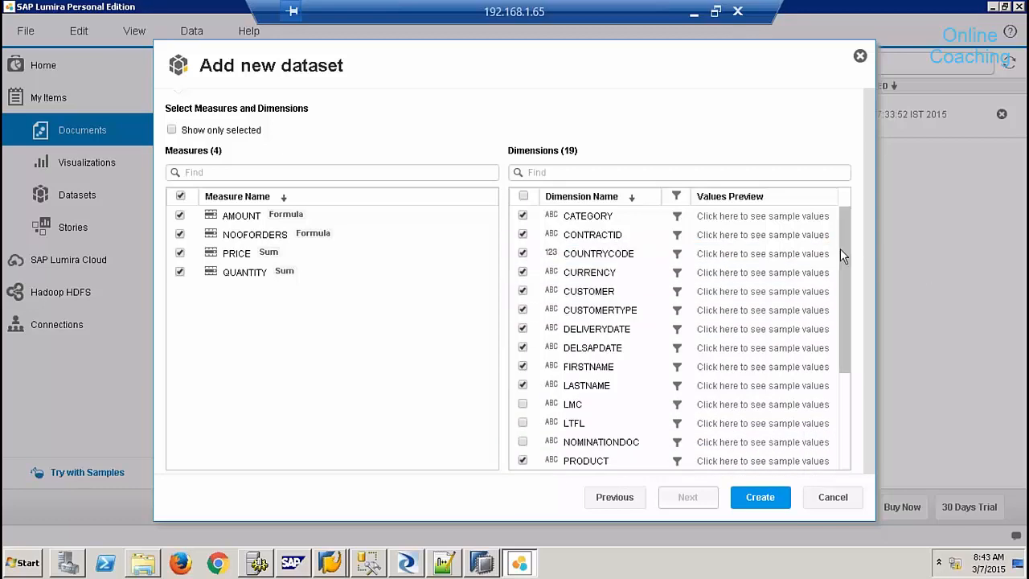
{"action": "left_click_drag", "start_coordinate": [841, 252], "coordinate": [852, 378]}
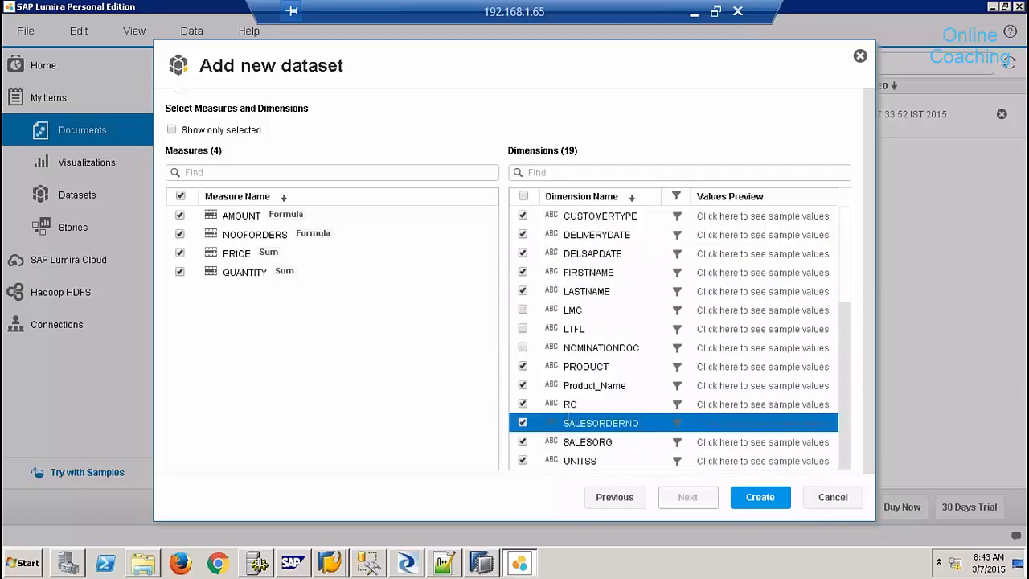
{"action": "left_click", "coordinate": [522, 403]}
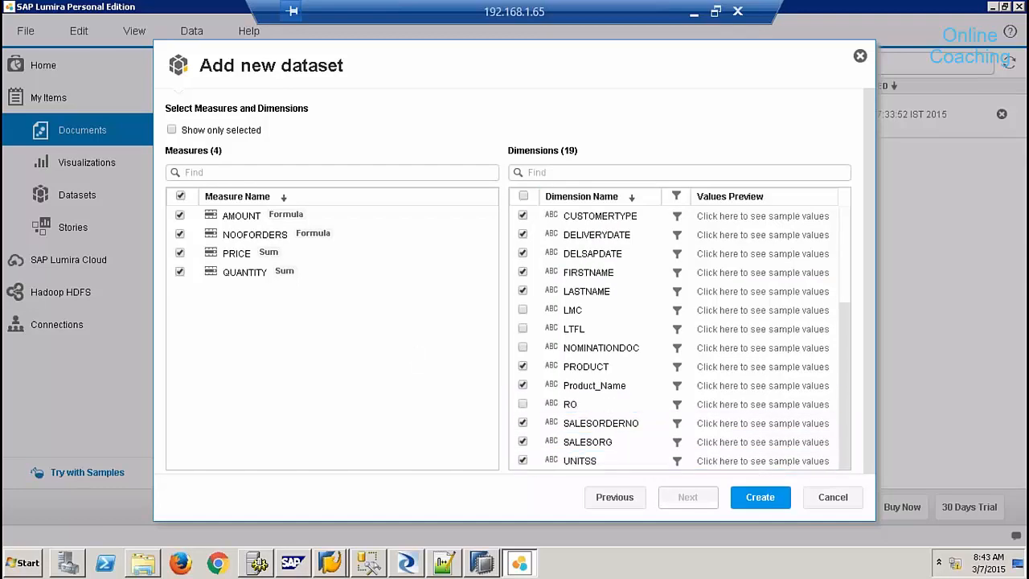
{"action": "left_click", "coordinate": [770, 498]}
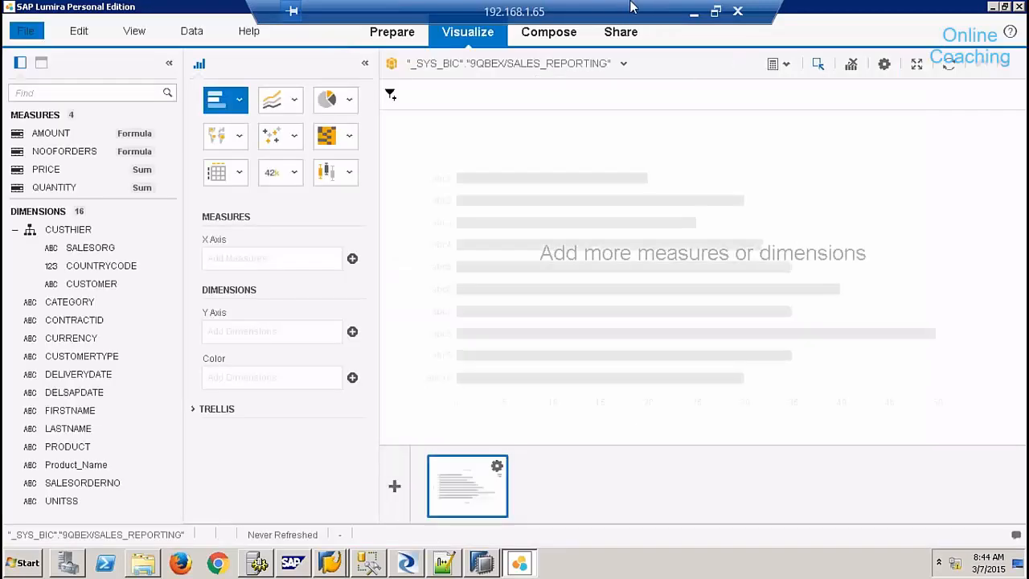
{"action": "left_click", "coordinate": [451, 5]}
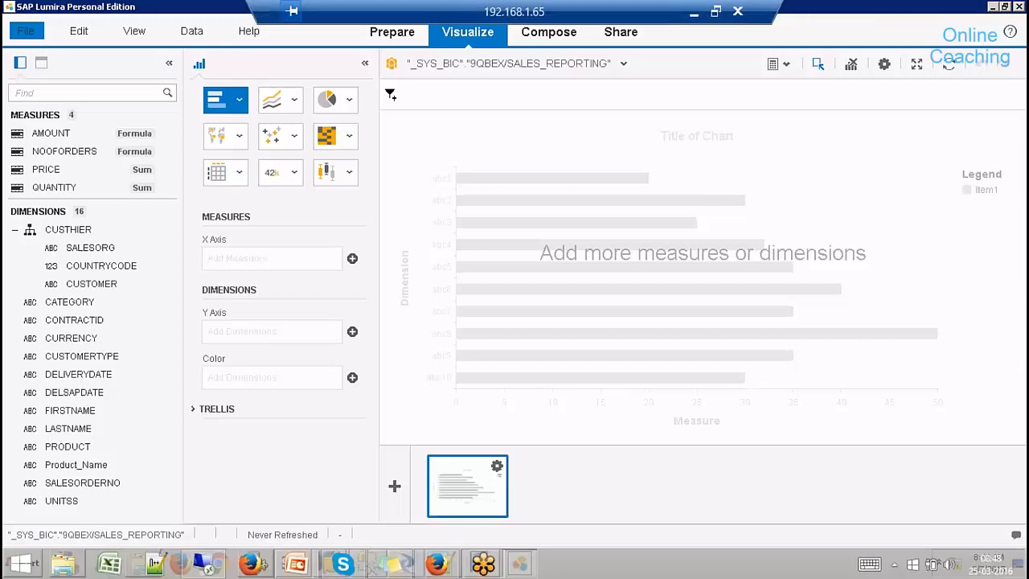
{"action": "left_click", "coordinate": [400, 37]}
{"action": "left_click", "coordinate": [399, 35]}
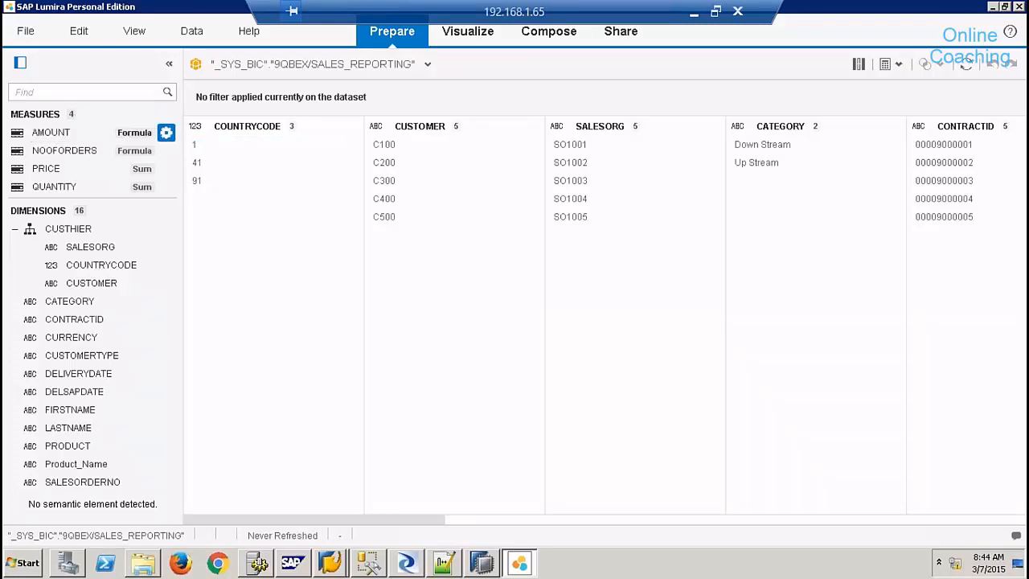
{"action": "left_click", "coordinate": [165, 133]}
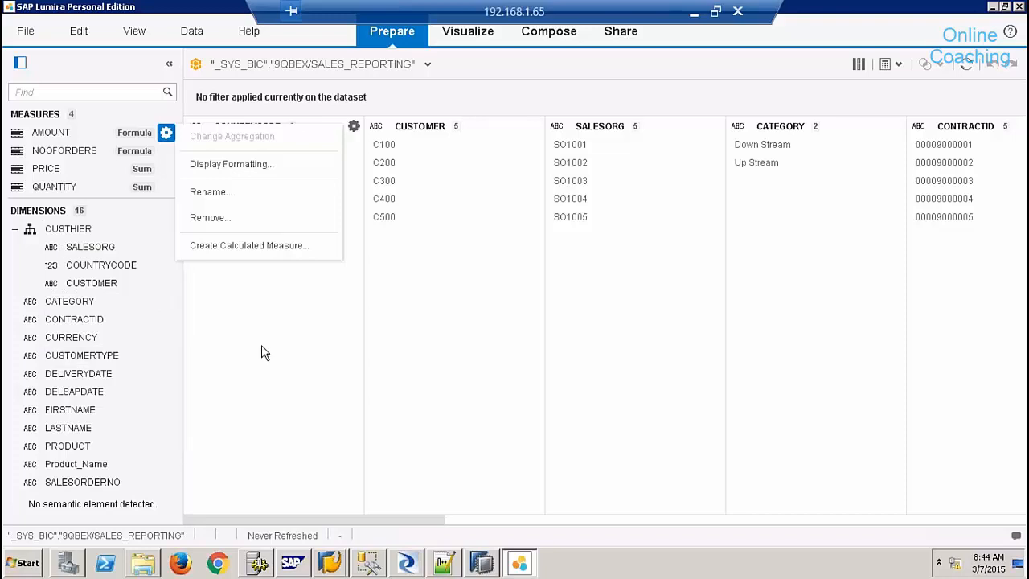
{"action": "left_click", "coordinate": [469, 36]}
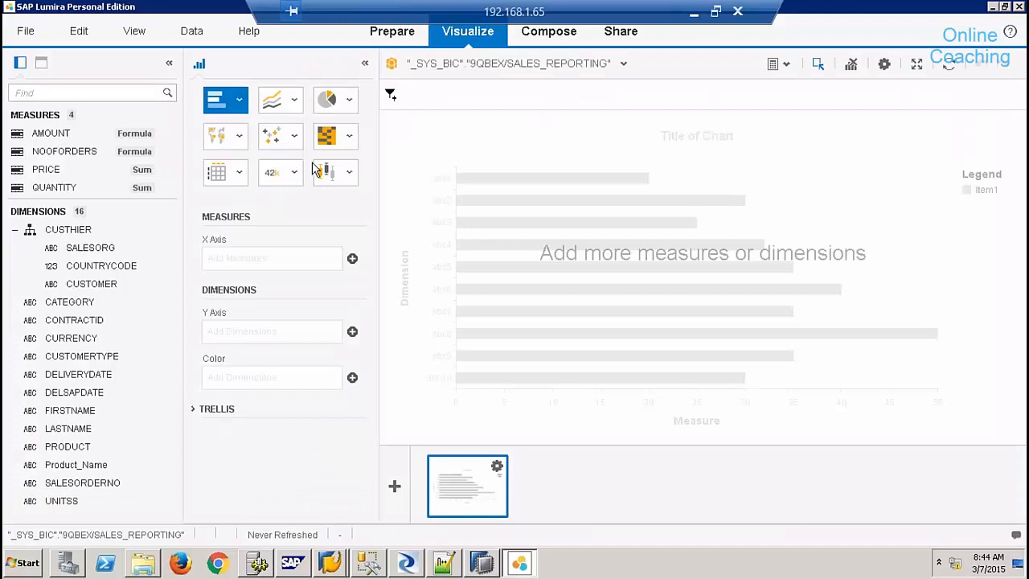
- Build a bar chart with QUANTITY on the X axis and SALESORG on the Y axis
{"action": "left_click", "coordinate": [245, 108]}
{"action": "left_click", "coordinate": [498, 144]}
{"action": "left_click", "coordinate": [69, 189]}
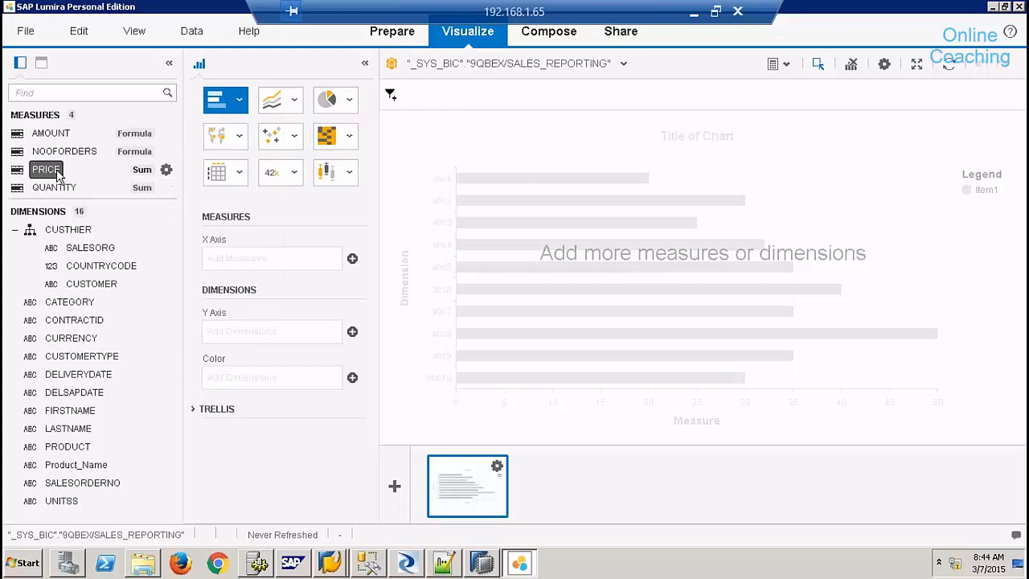
{"action": "left_click_drag", "start_coordinate": [83, 208], "coordinate": [265, 258]}
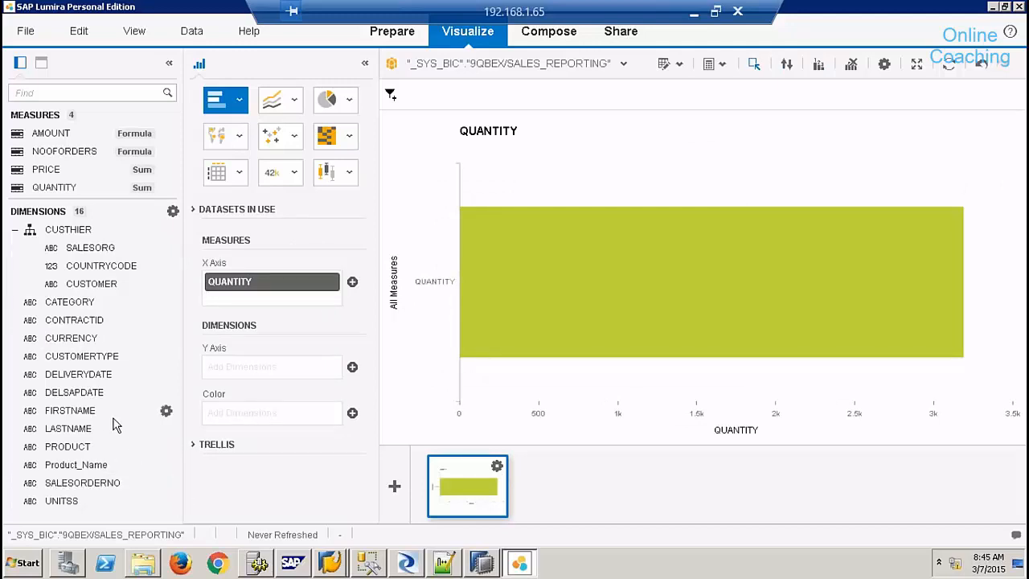
{"action": "left_click_drag", "start_coordinate": [89, 246], "coordinate": [246, 365]}
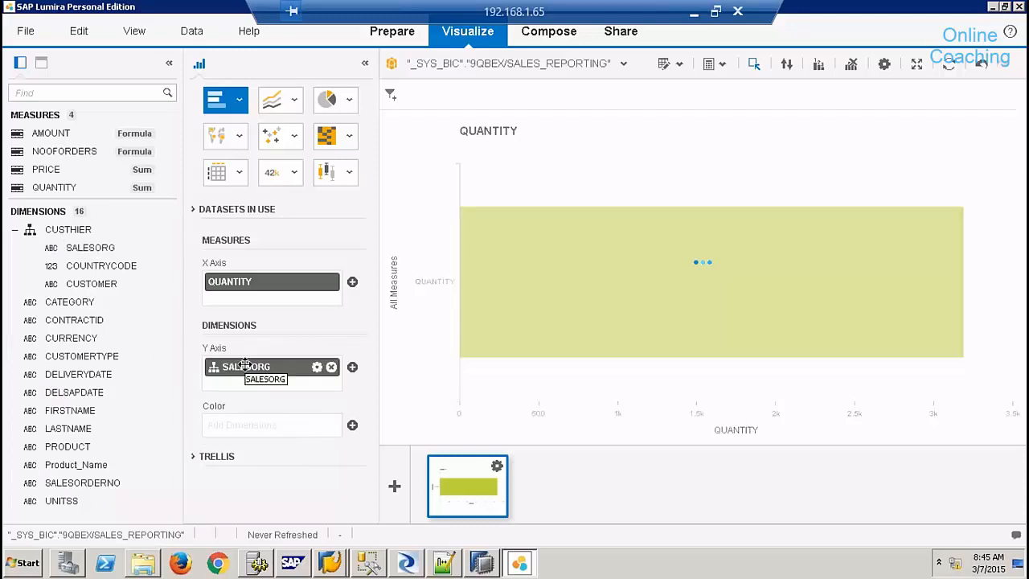
- Sort the bars ascending and filter the chart to SO1001, SO1003 and SO1002
{"action": "mouse_move", "coordinate": [586, 329]}
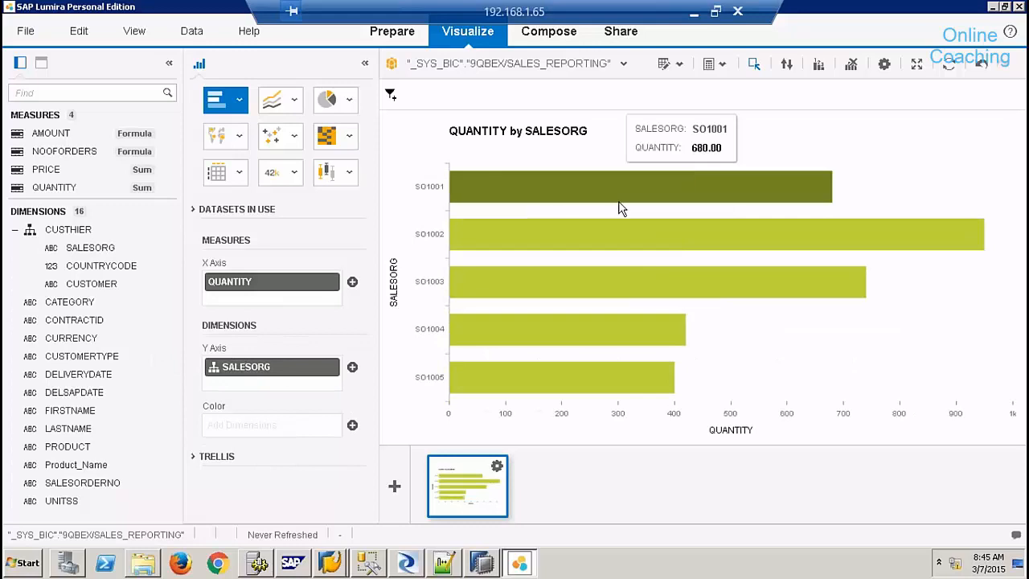
{"action": "mouse_move", "coordinate": [322, 378]}
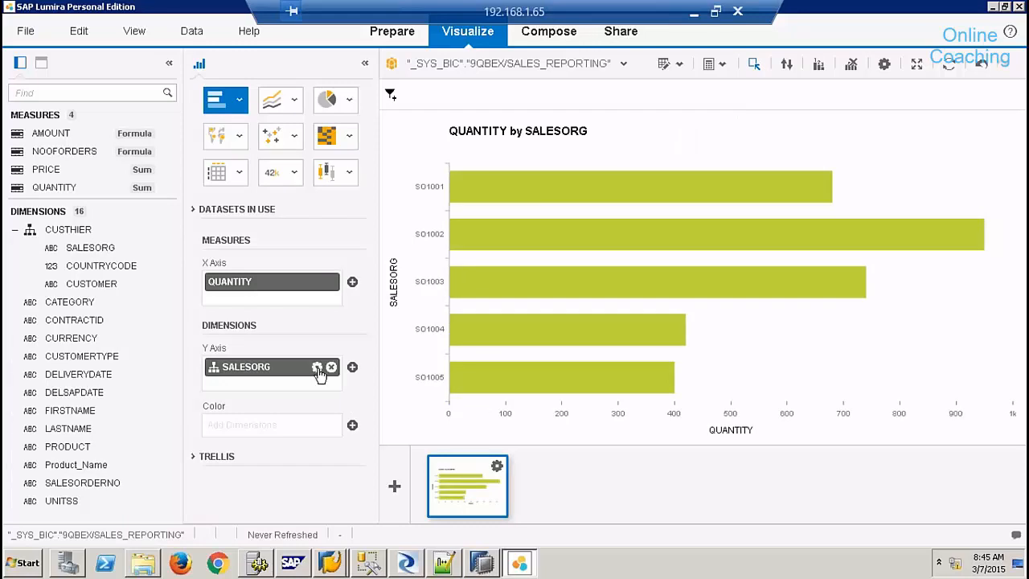
{"action": "left_click", "coordinate": [317, 283]}
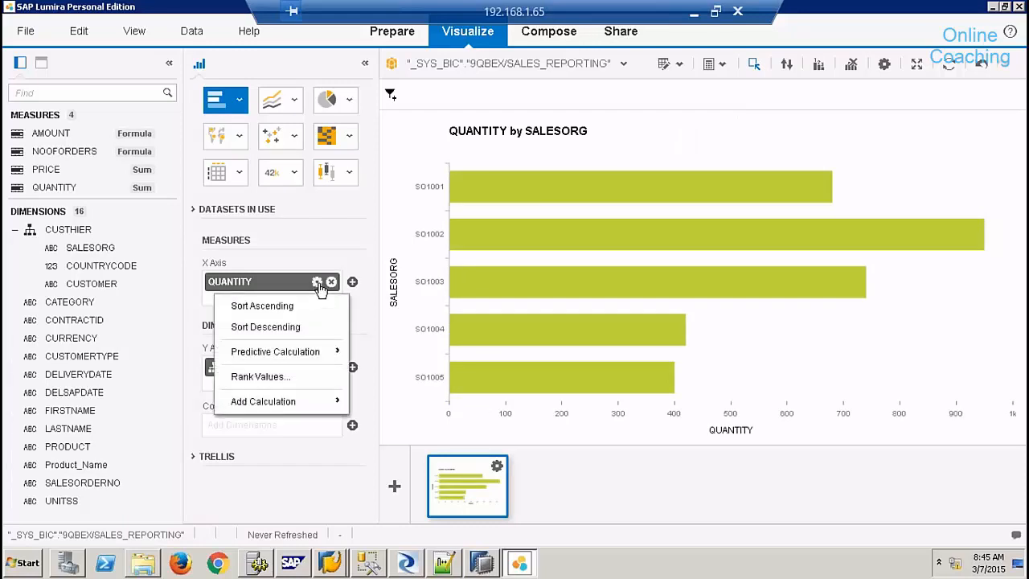
{"action": "left_click", "coordinate": [313, 310]}
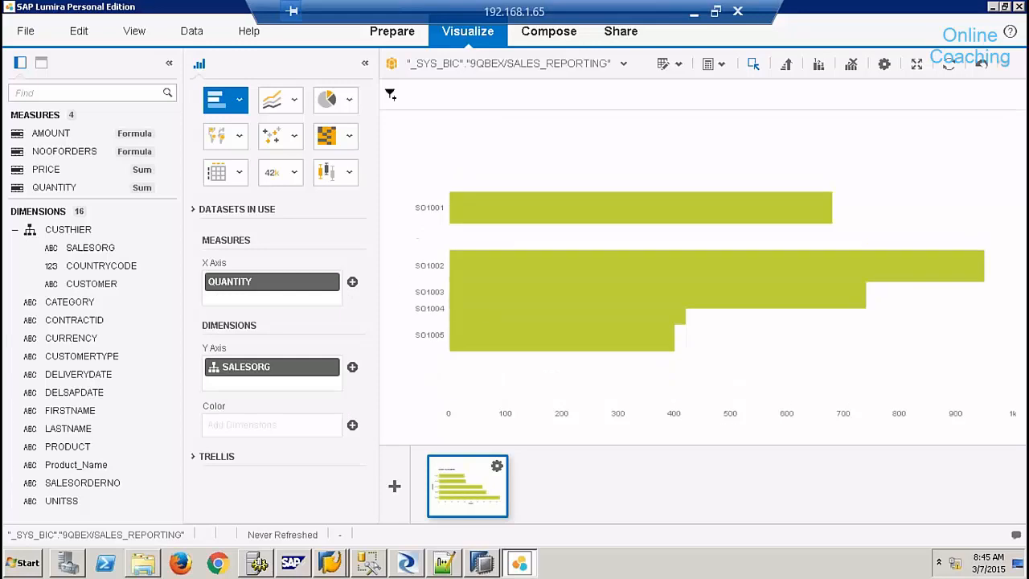
{"action": "mouse_move", "coordinate": [728, 295]}
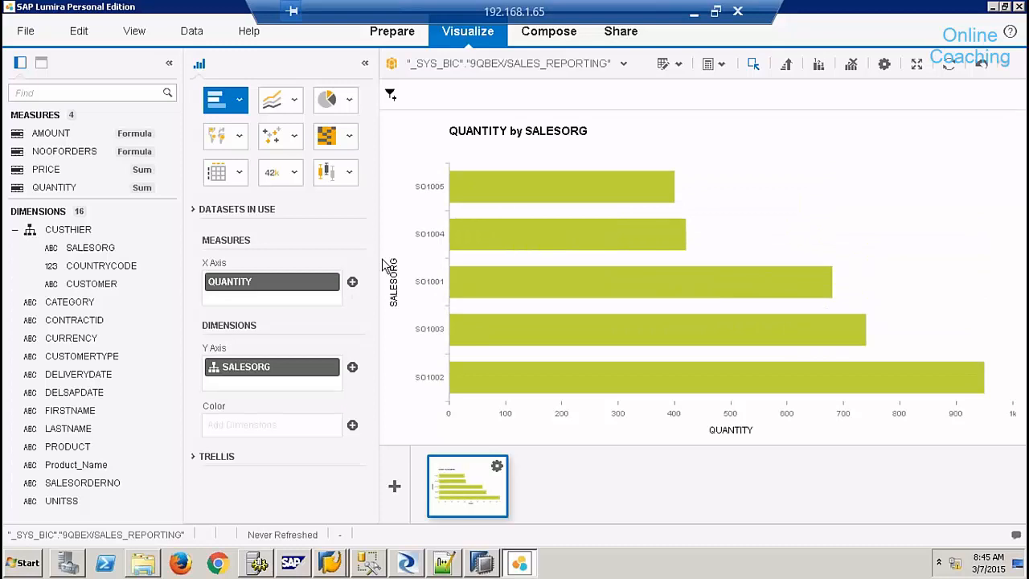
{"action": "left_click_drag", "start_coordinate": [391, 252], "coordinate": [1010, 409]}
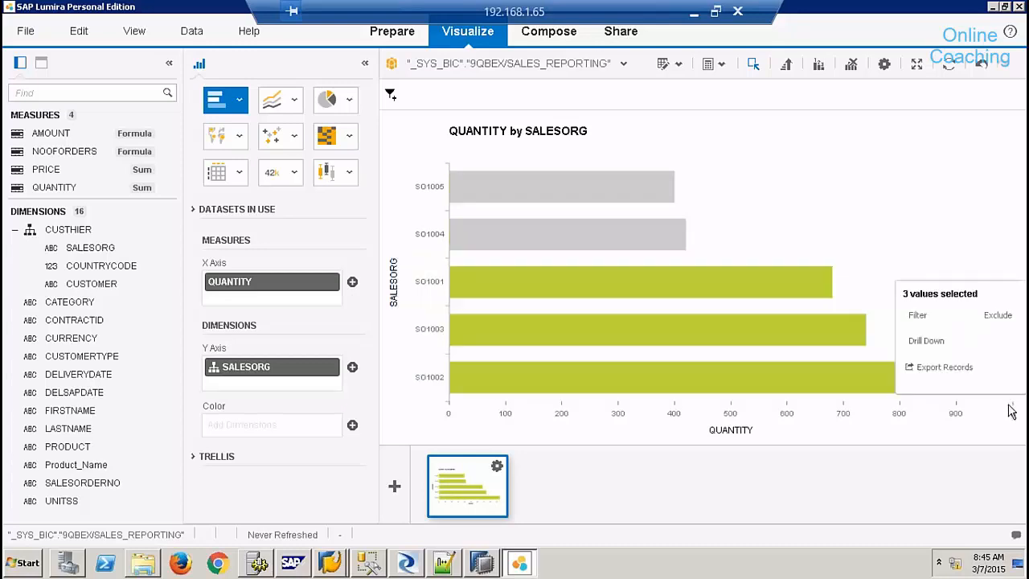
{"action": "left_click", "coordinate": [924, 321]}
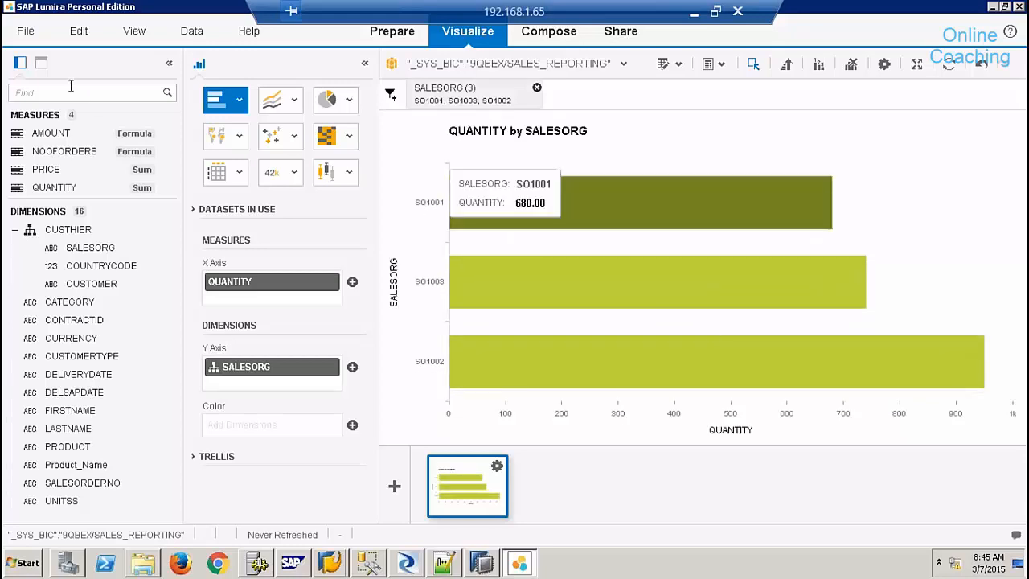
{"action": "left_click", "coordinate": [41, 64]}
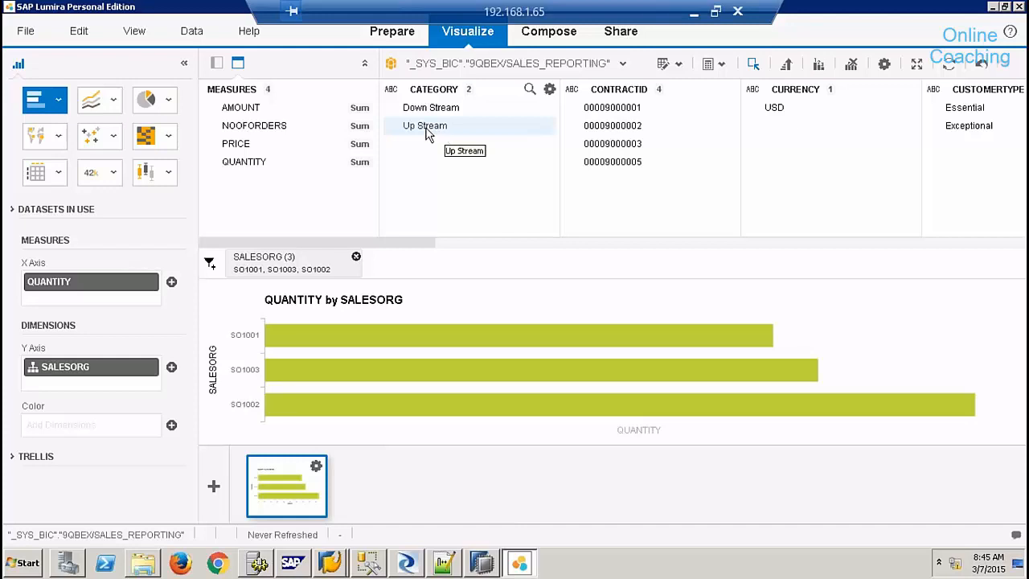
- Add filters for CATEGORY Up Stream, one CONTRACTID and CUSTOMERTYPE Exceptional
{"action": "left_click", "coordinate": [437, 131]}
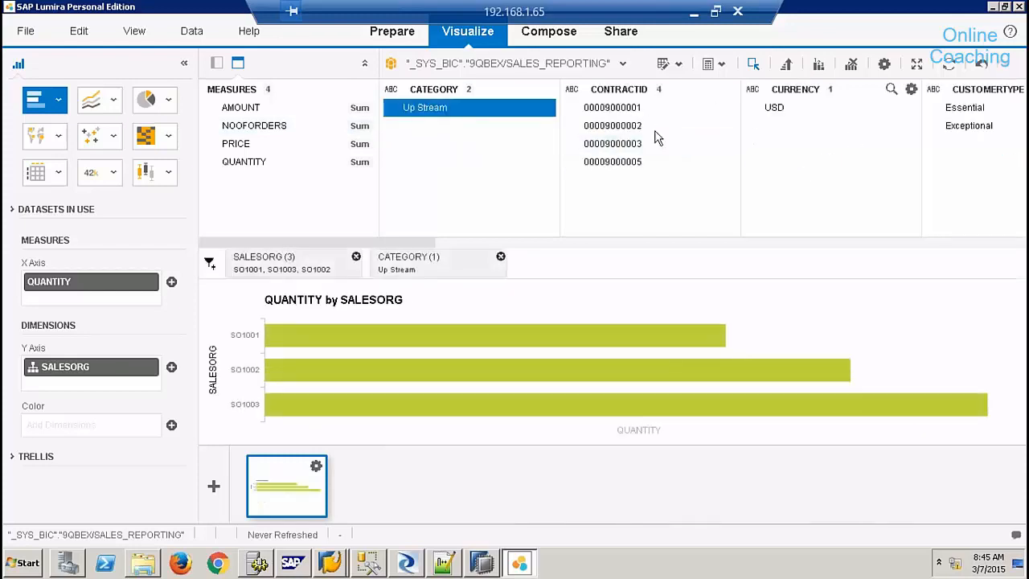
{"action": "left_click", "coordinate": [624, 132]}
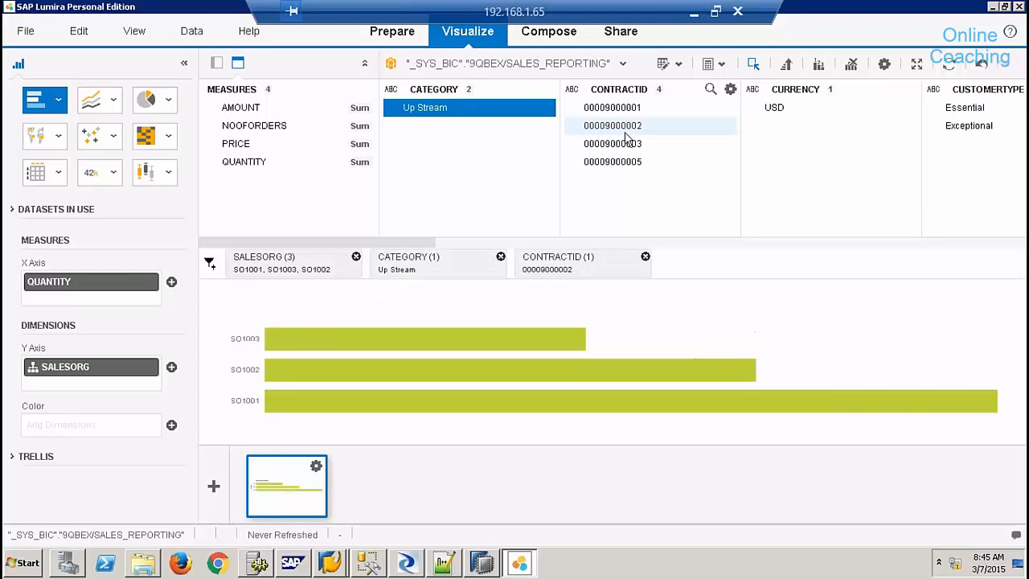
{"action": "left_click", "coordinate": [969, 125]}
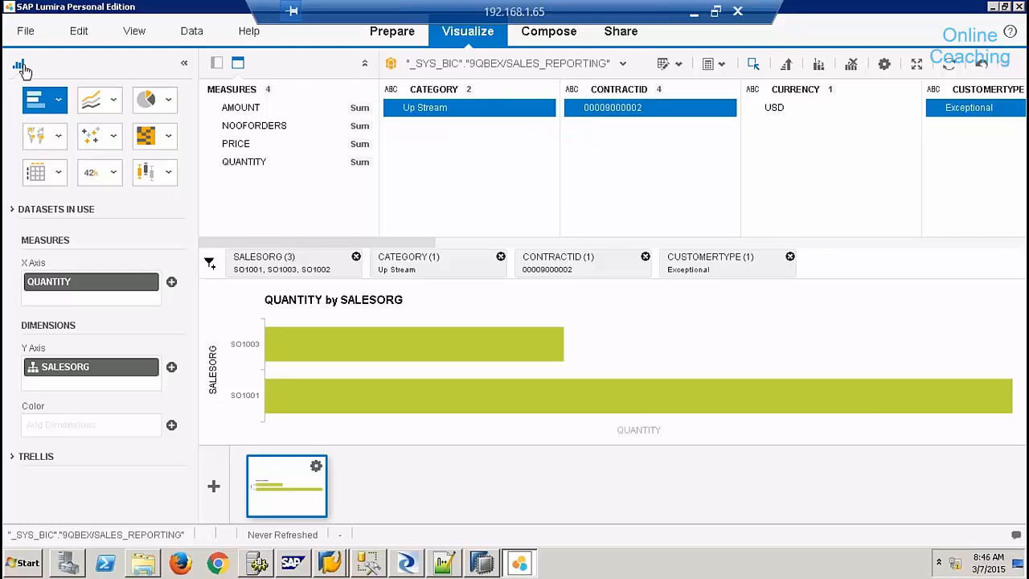
{"action": "left_click", "coordinate": [217, 65]}
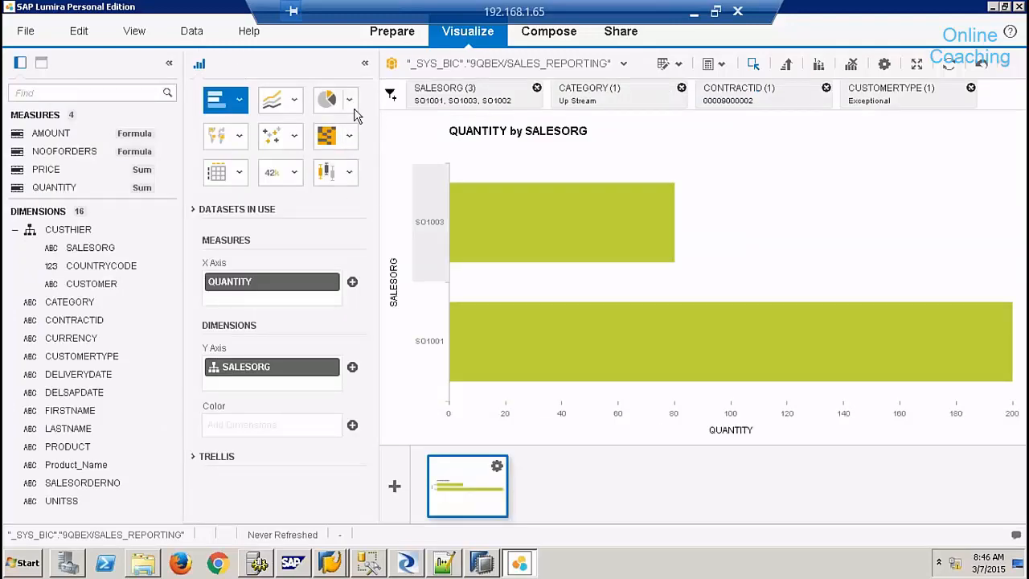
- Add a second visualization as a Heat Map coloured by QUANTITY
{"action": "left_click", "coordinate": [394, 485]}
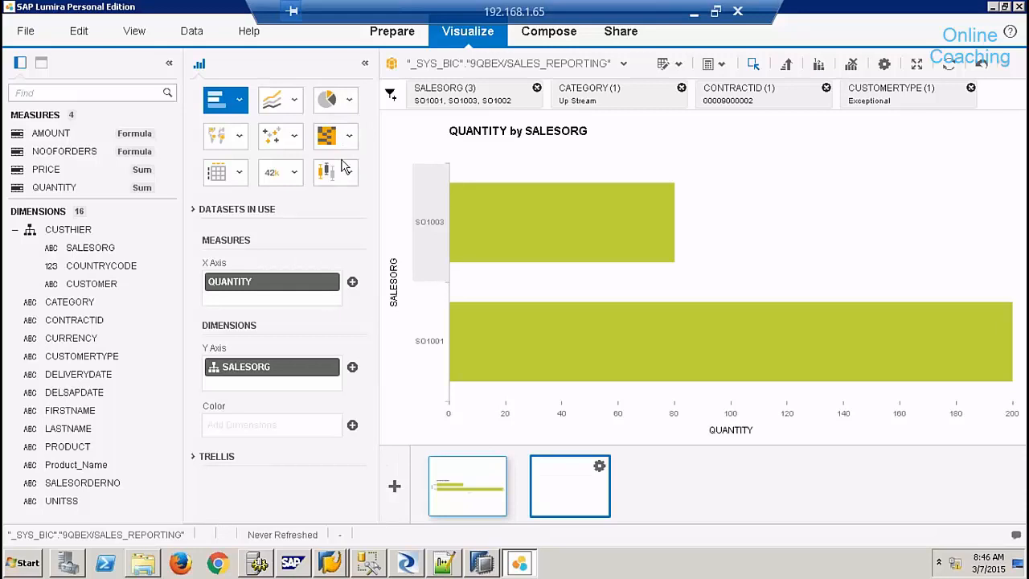
{"action": "left_click", "coordinate": [349, 101]}
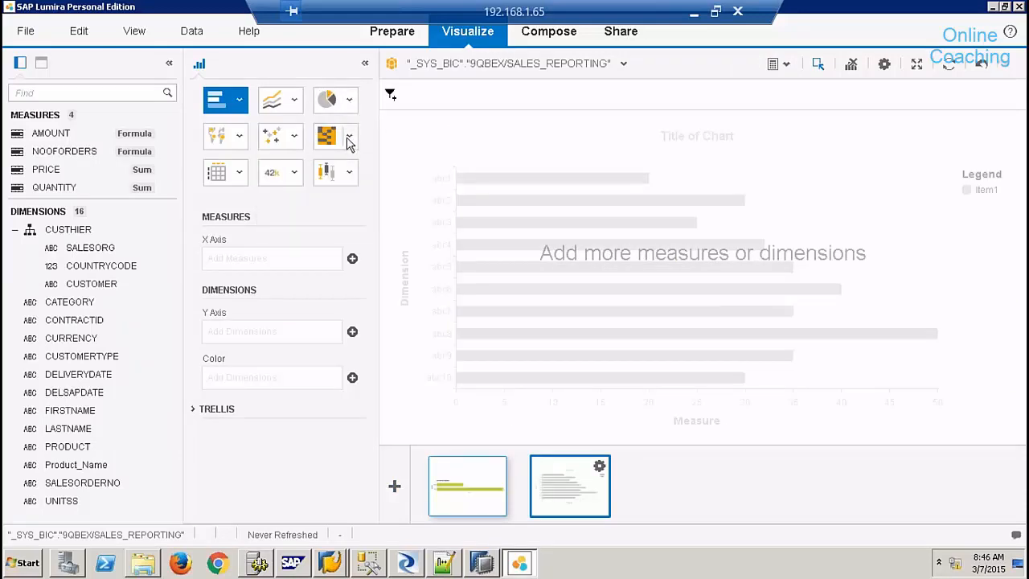
{"action": "left_click", "coordinate": [348, 138]}
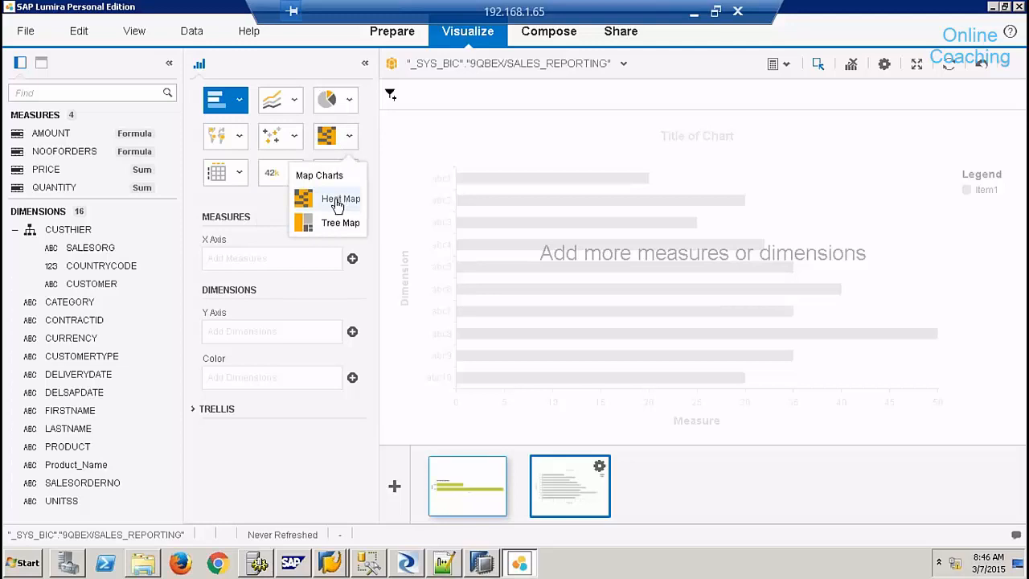
{"action": "left_click", "coordinate": [339, 201]}
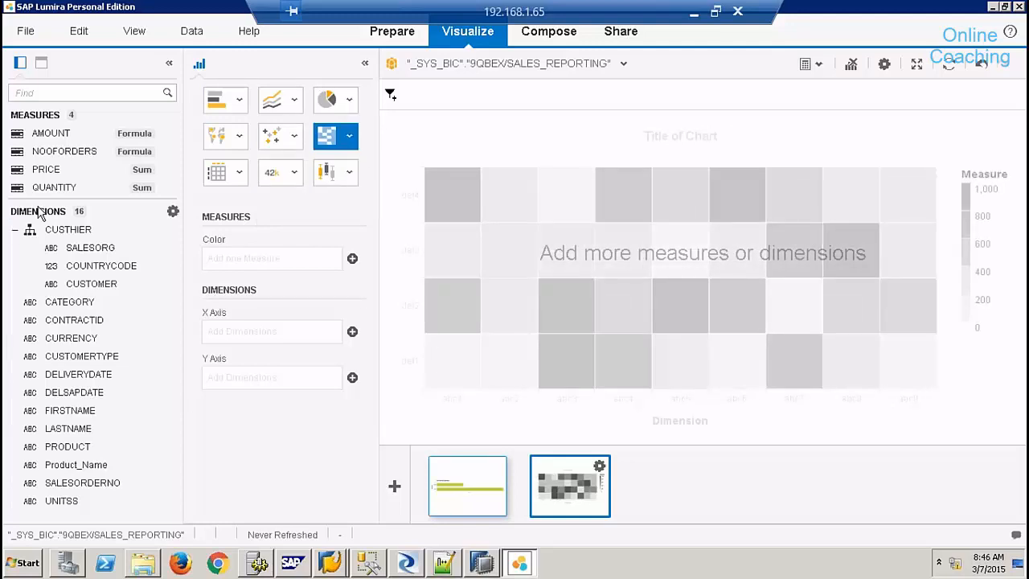
{"action": "left_click", "coordinate": [67, 157]}
{"action": "left_click_drag", "start_coordinate": [65, 187], "coordinate": [234, 253]}
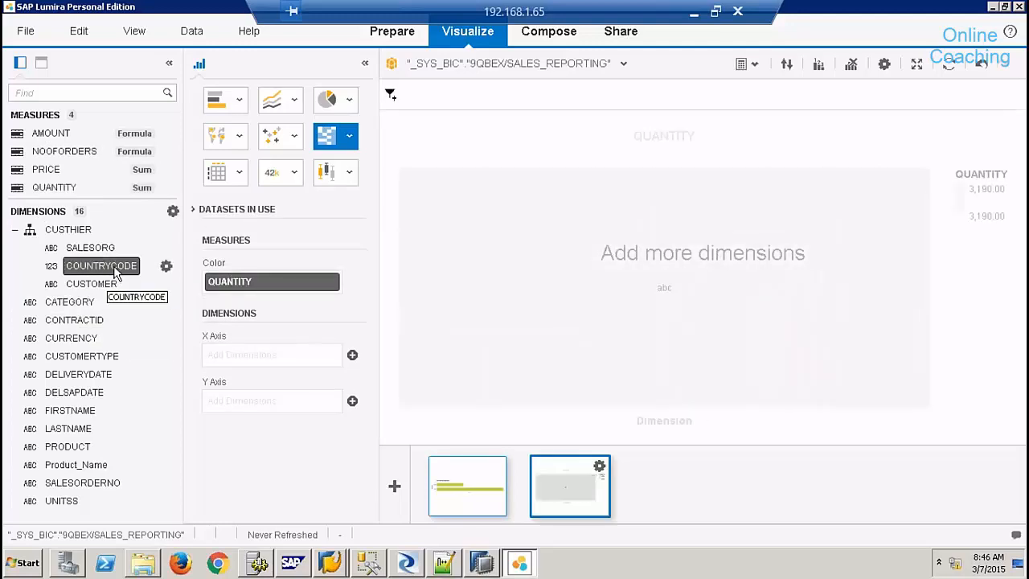
- After trying CUSTOMER and Product_Name, break the heat map down by SALESORG, then add a third visualization
{"action": "left_click_drag", "start_coordinate": [96, 284], "coordinate": [276, 355]}
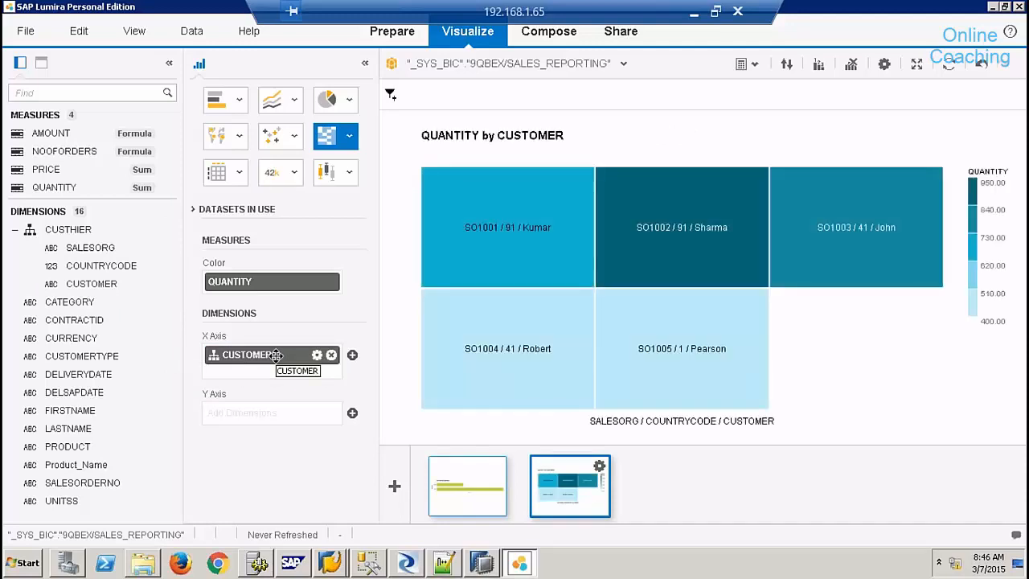
{"action": "left_click_drag", "start_coordinate": [240, 362], "coordinate": [240, 361]}
{"action": "left_click_drag", "start_coordinate": [89, 466], "coordinate": [283, 368]}
{"action": "left_click", "coordinate": [332, 357]}
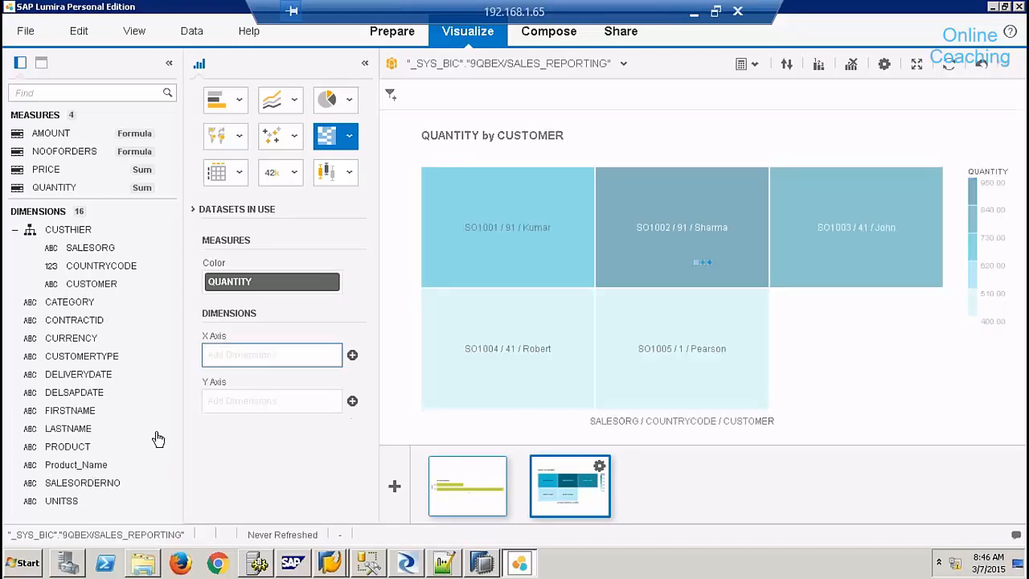
{"action": "left_click_drag", "start_coordinate": [83, 465], "coordinate": [265, 355]}
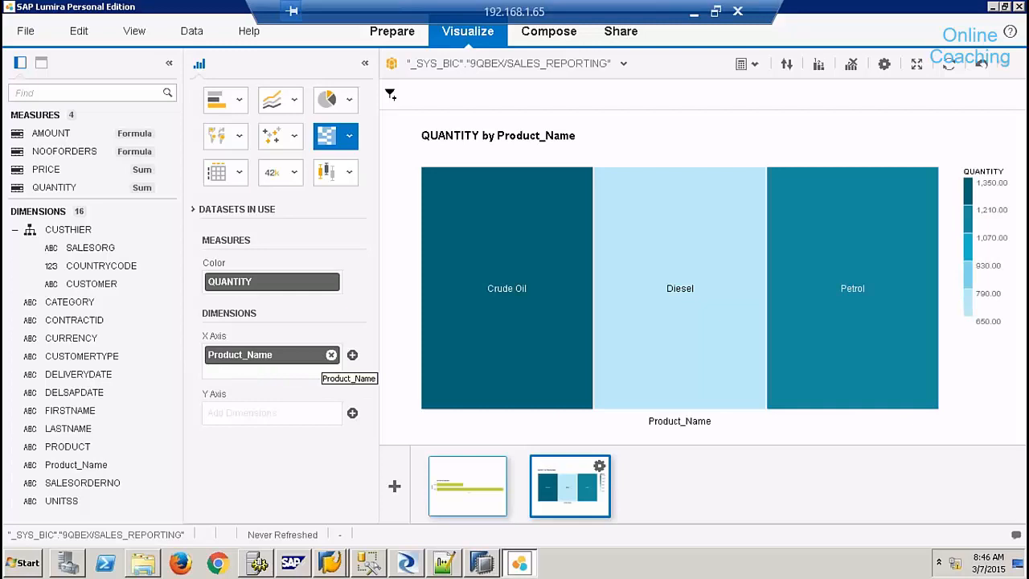
{"action": "left_click", "coordinate": [331, 354]}
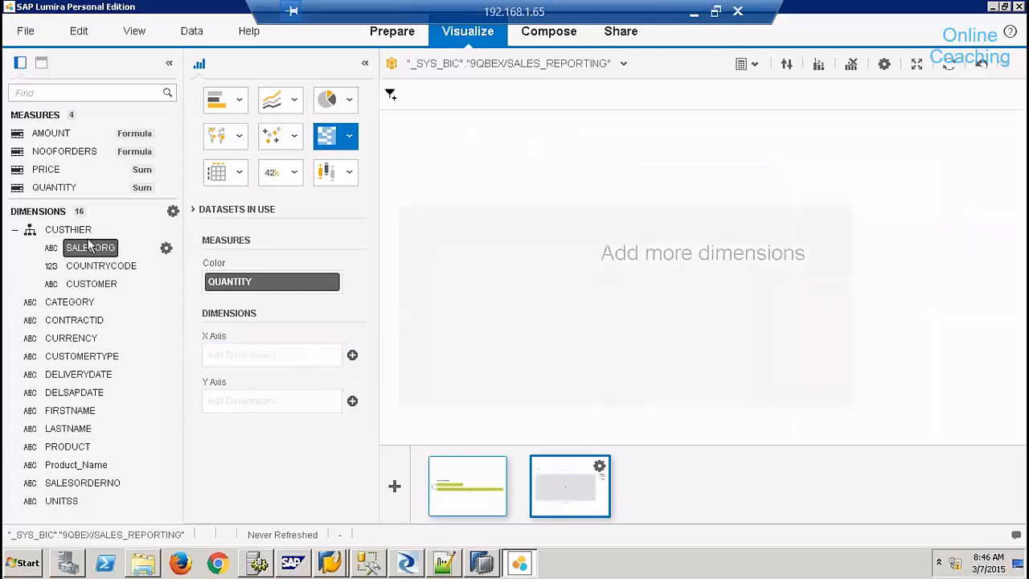
{"action": "left_click_drag", "start_coordinate": [86, 236], "coordinate": [270, 356]}
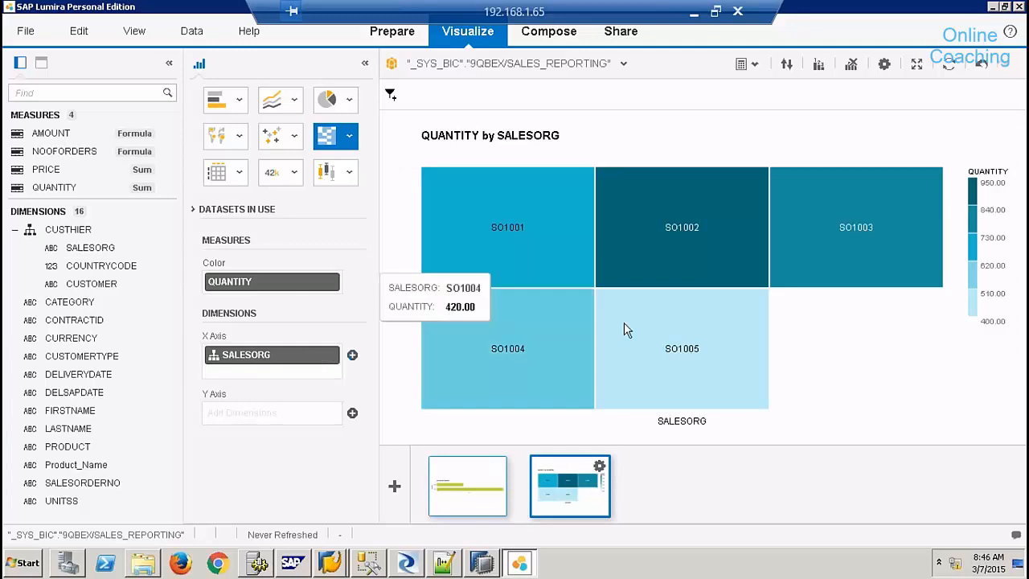
{"action": "left_click", "coordinate": [686, 252]}
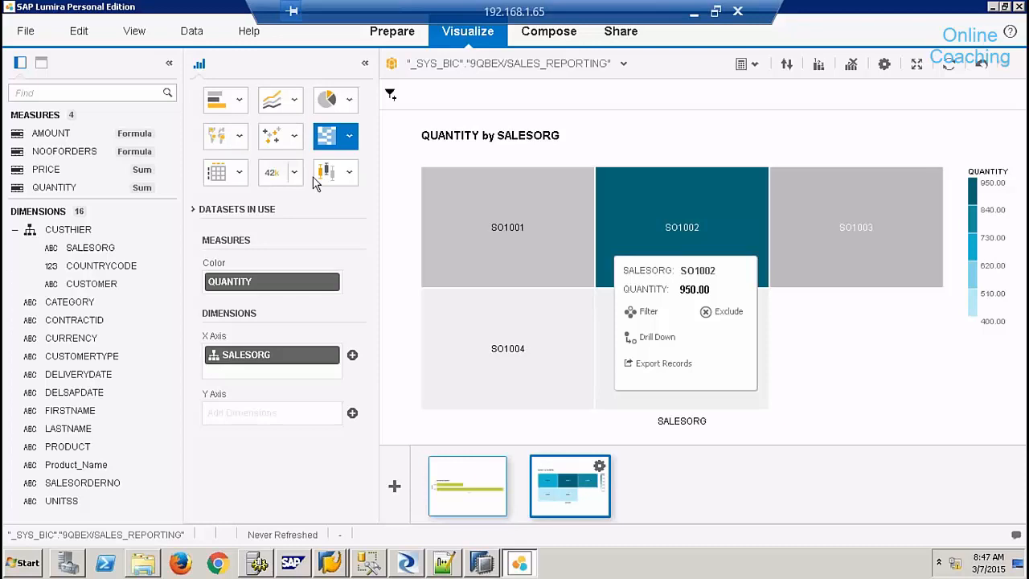
{"action": "left_click", "coordinate": [395, 486]}
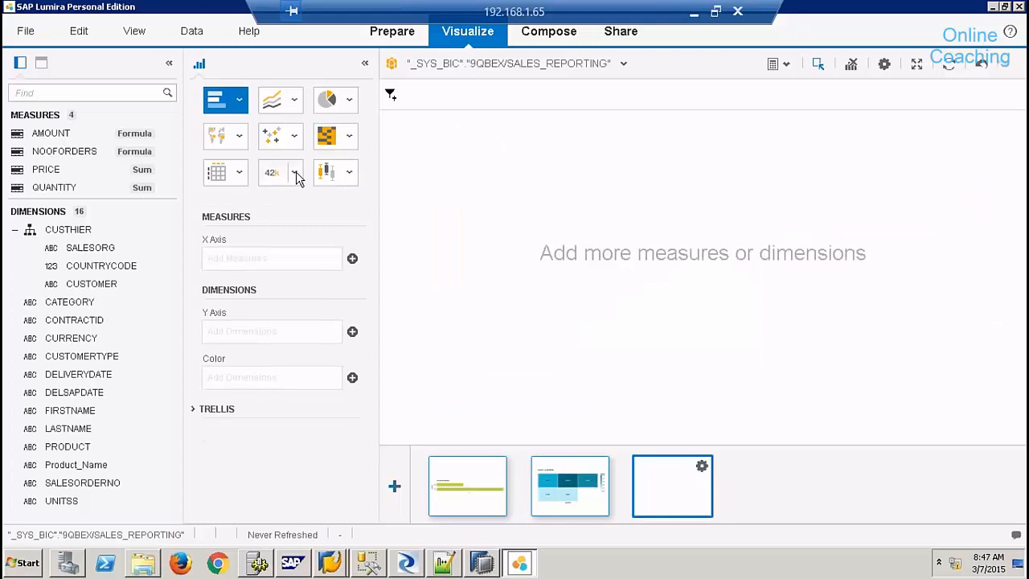
- Show total QUANTITY as a Numeric Point, add a QUANTITY by Product_Name crosstab, then enter Compose
{"action": "left_click", "coordinate": [291, 242]}
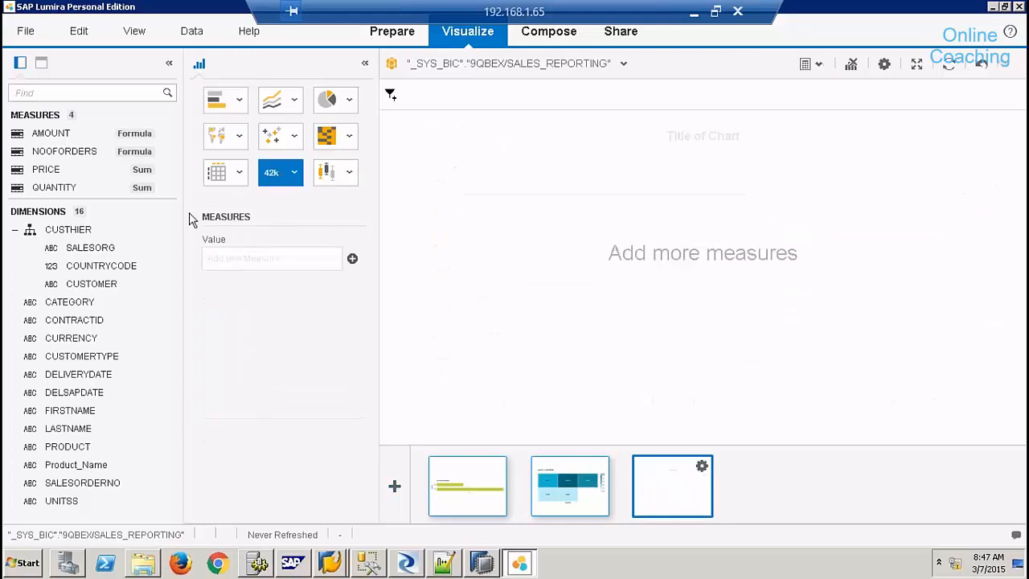
{"action": "left_click_drag", "start_coordinate": [68, 190], "coordinate": [269, 262]}
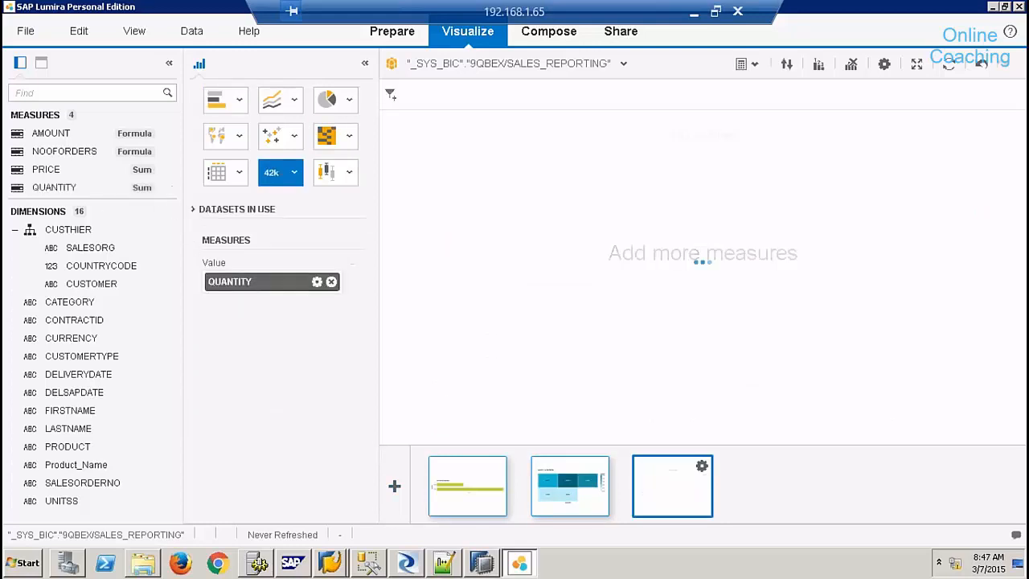
{"action": "left_click", "coordinate": [394, 486]}
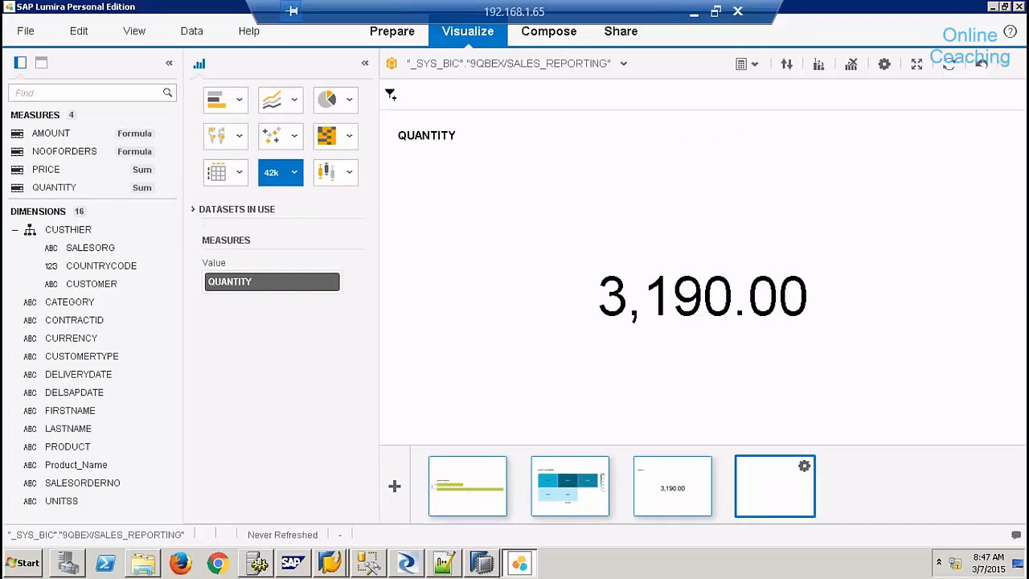
{"action": "left_click", "coordinate": [239, 173]}
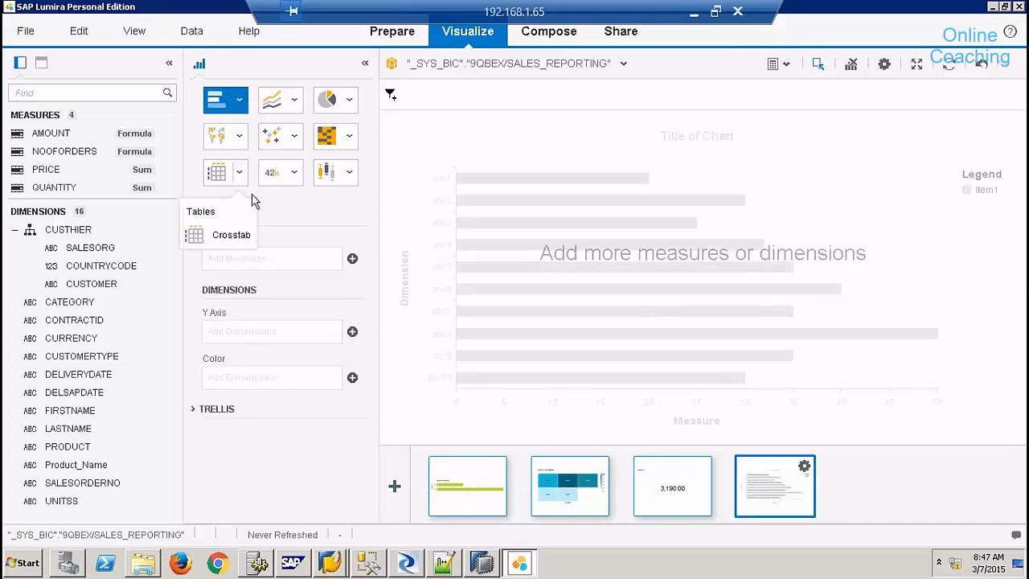
{"action": "left_click", "coordinate": [238, 235]}
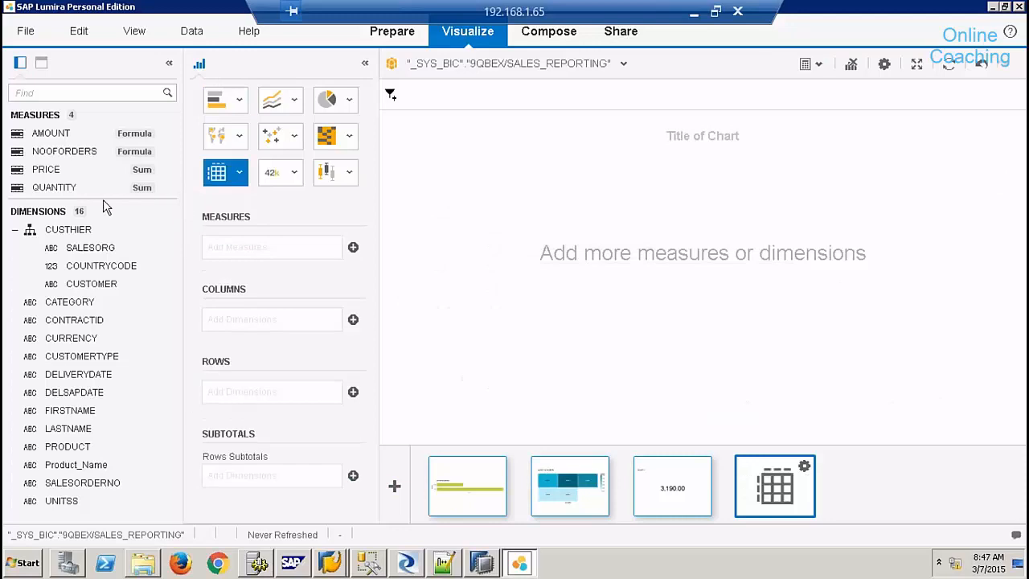
{"action": "left_click_drag", "start_coordinate": [60, 188], "coordinate": [295, 241]}
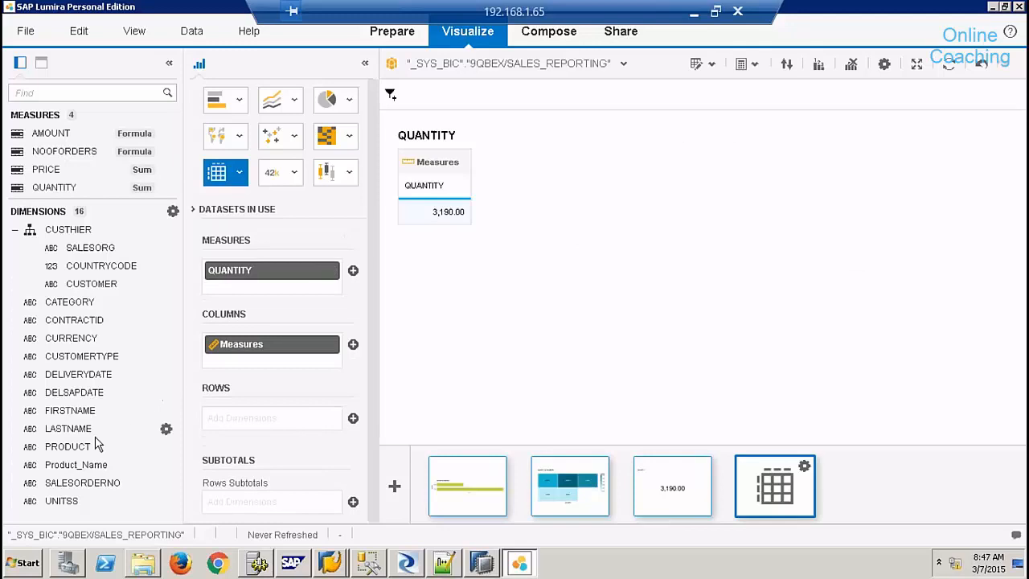
{"action": "left_click_drag", "start_coordinate": [84, 470], "coordinate": [260, 413]}
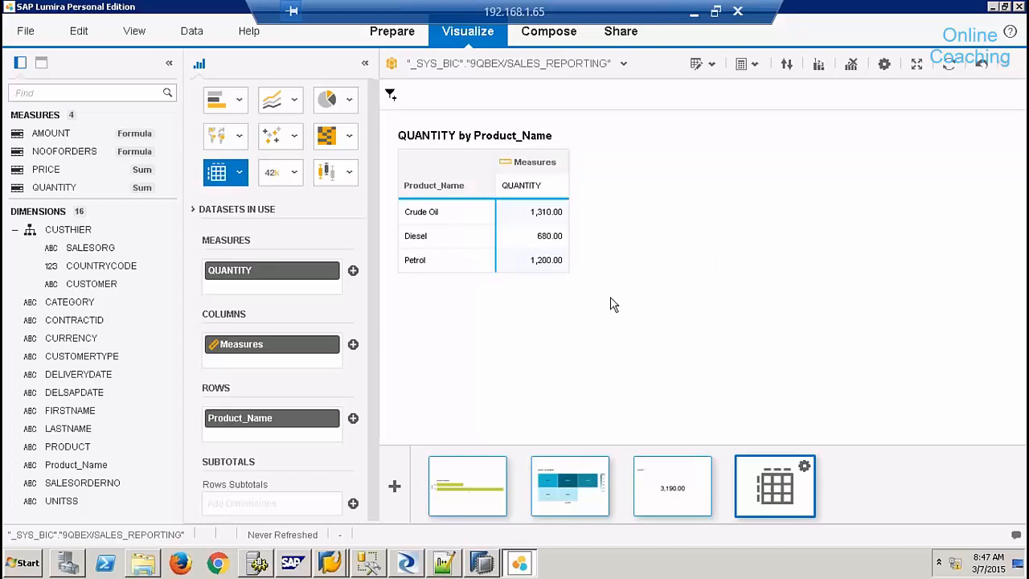
{"action": "left_click", "coordinate": [563, 37]}
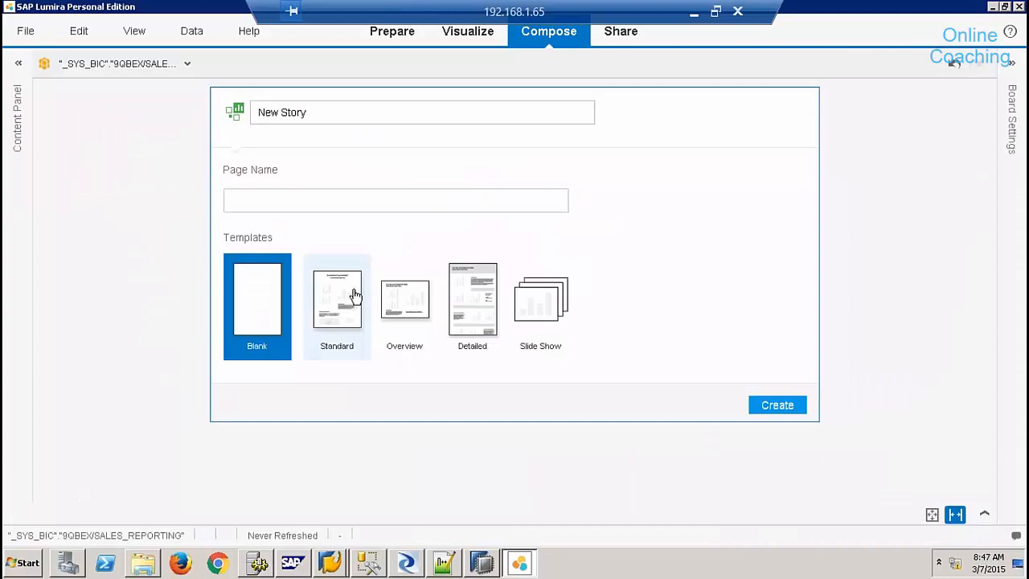
- Build a Standard-layout story page with the SALESORG bar chart, tile chart and QUANTITY total, then preview it
{"action": "left_click", "coordinate": [354, 296]}
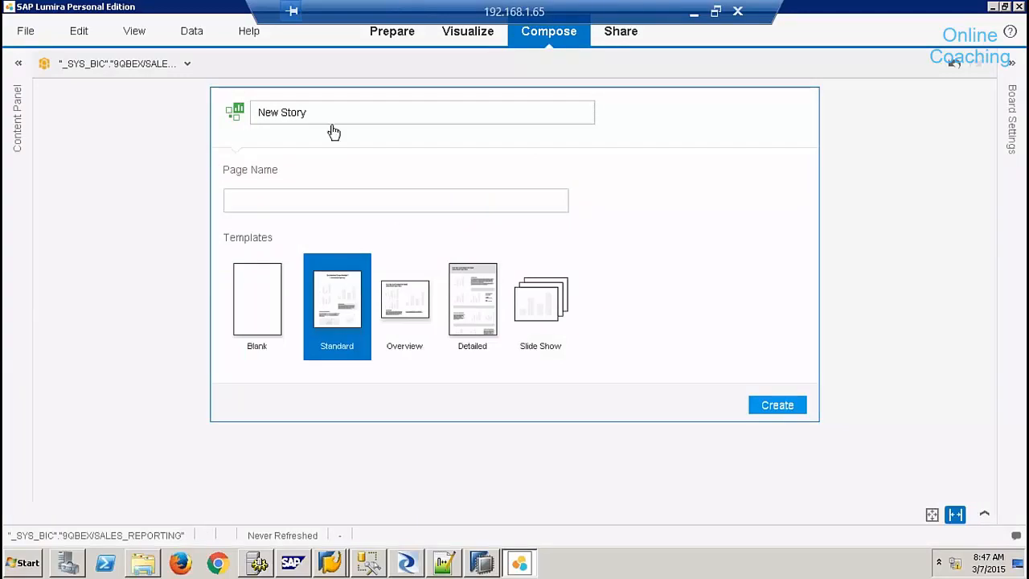
{"action": "left_click", "coordinate": [777, 405]}
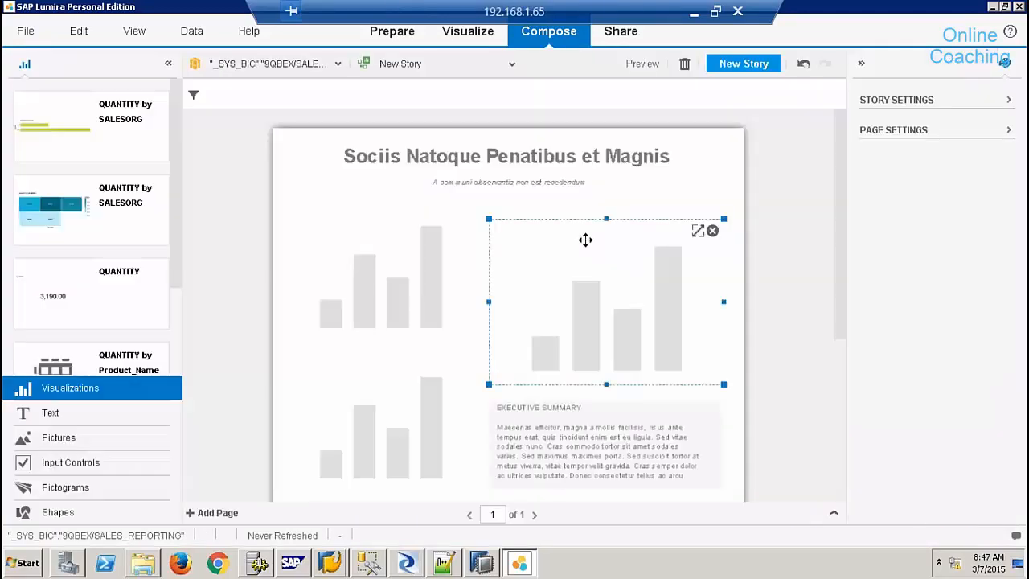
{"action": "left_click_drag", "start_coordinate": [115, 153], "coordinate": [363, 290]}
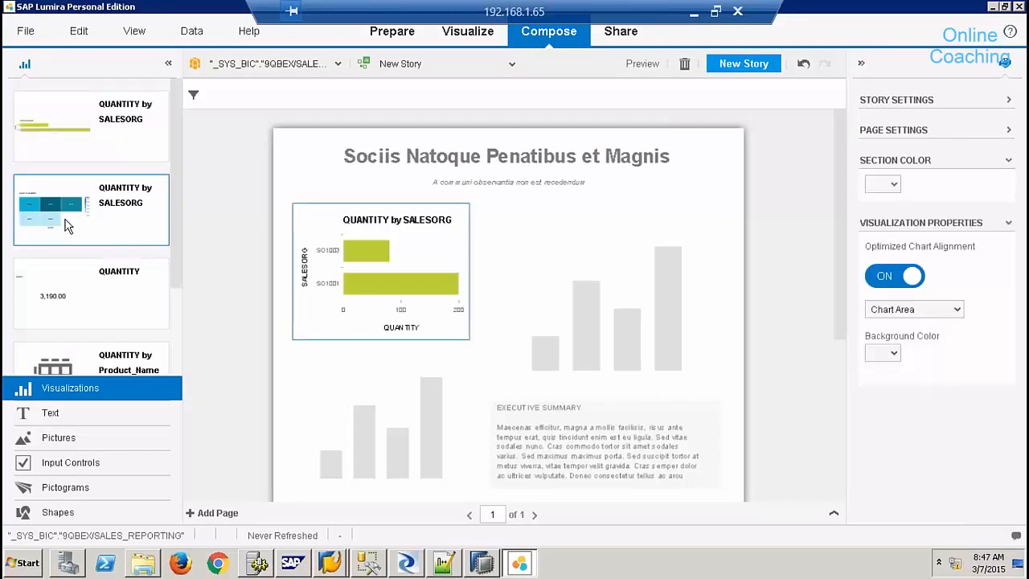
{"action": "left_click_drag", "start_coordinate": [68, 226], "coordinate": [614, 332]}
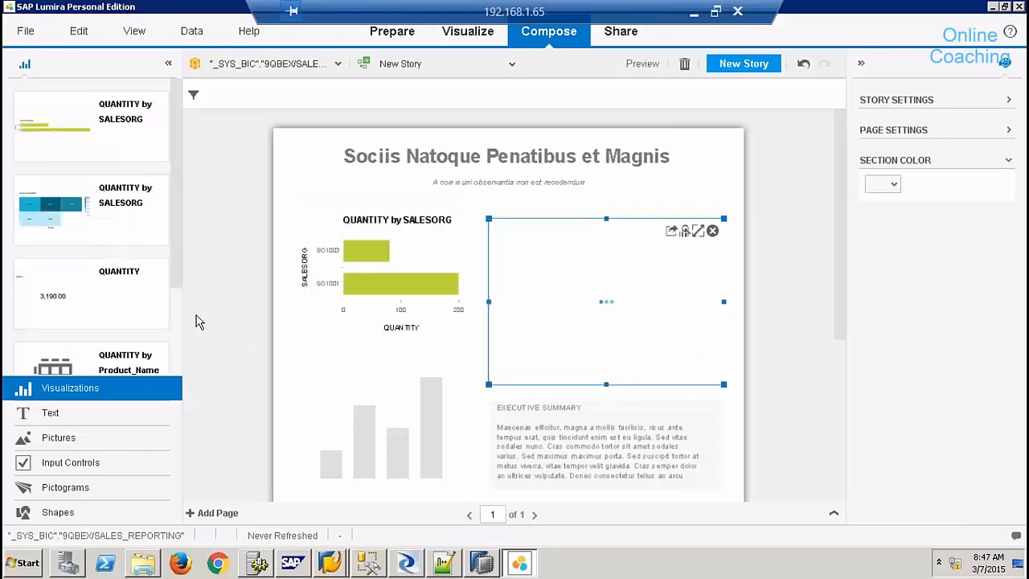
{"action": "left_click_drag", "start_coordinate": [64, 287], "coordinate": [394, 408]}
{"action": "scroll", "coordinate": [174, 330], "scroll_direction": "down", "scroll_amount": 2}
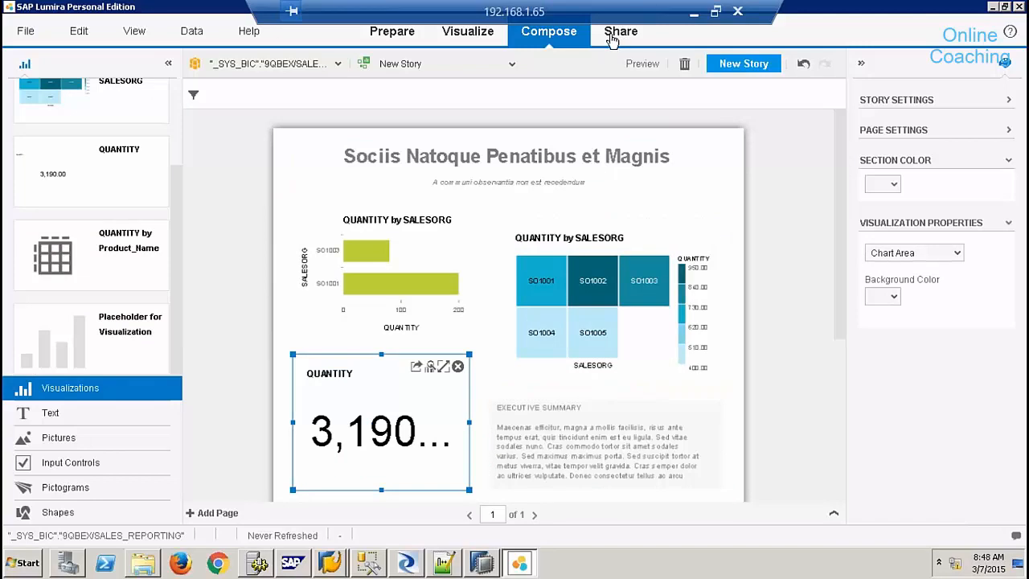
{"action": "left_click", "coordinate": [643, 66]}
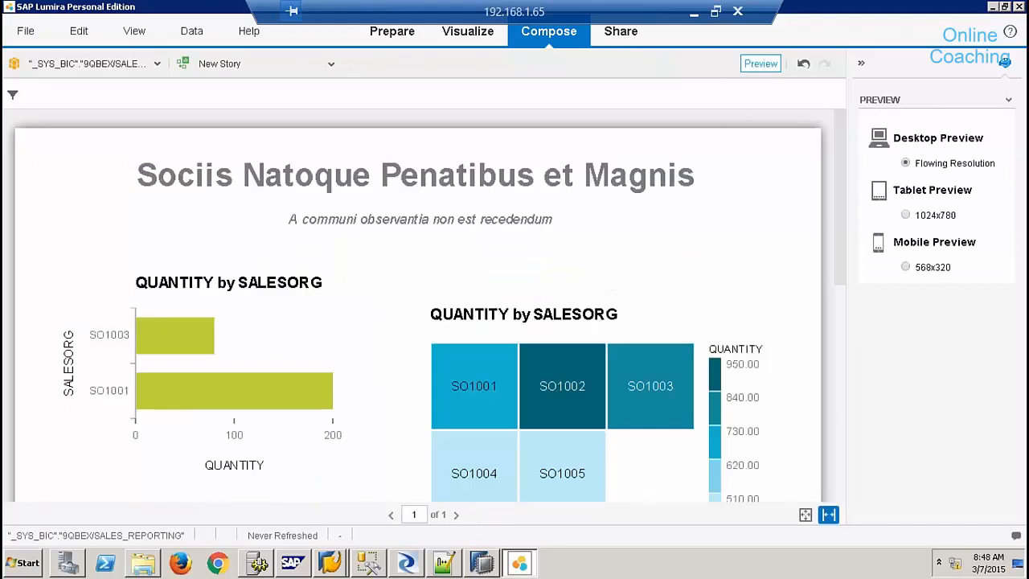
{"action": "left_click", "coordinate": [796, 64]}
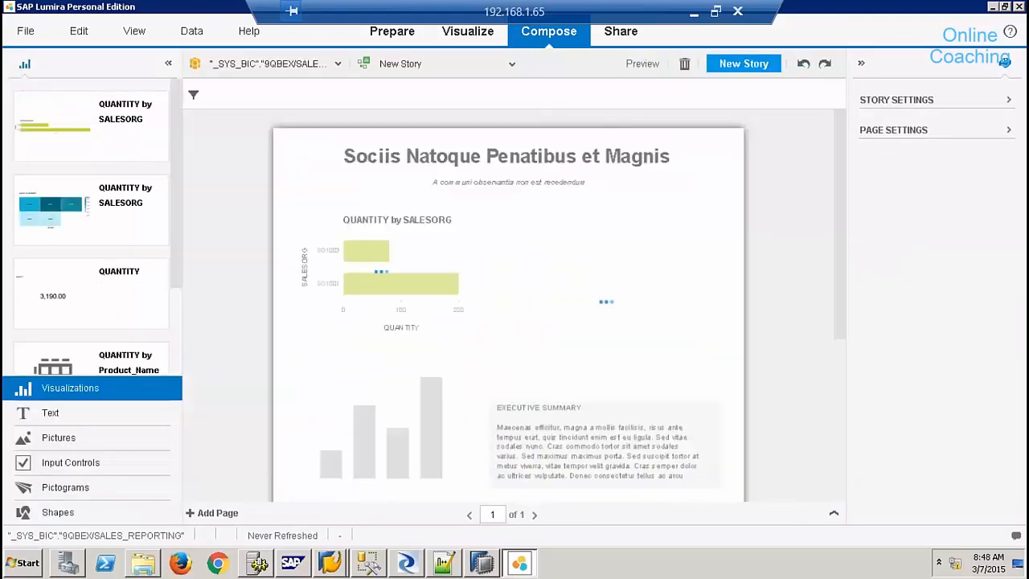
- Cancel publishing the dataset to SAP Lumira Server and quit Lumira without saving
{"action": "left_click", "coordinate": [620, 31]}
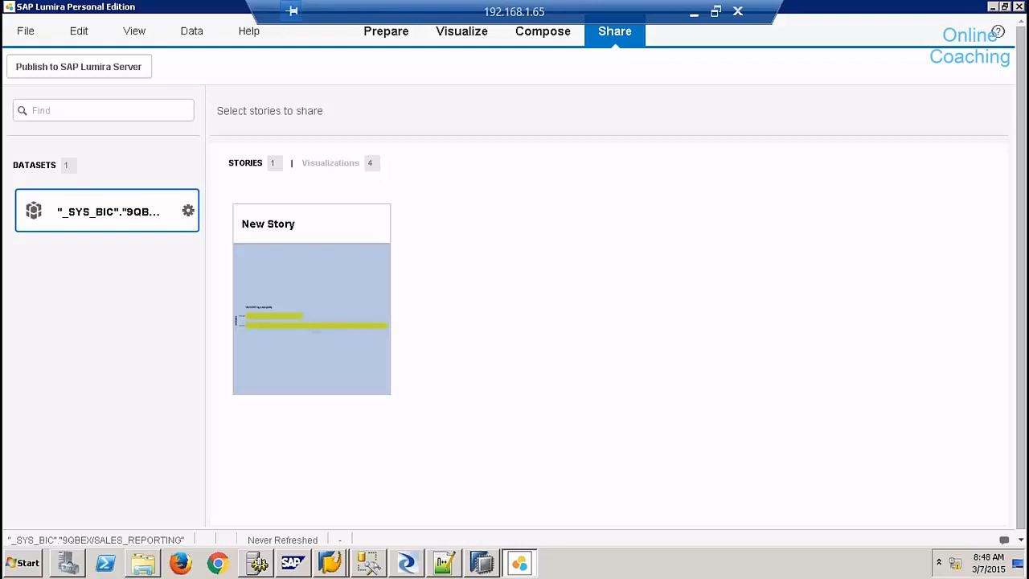
{"action": "left_click", "coordinate": [129, 68]}
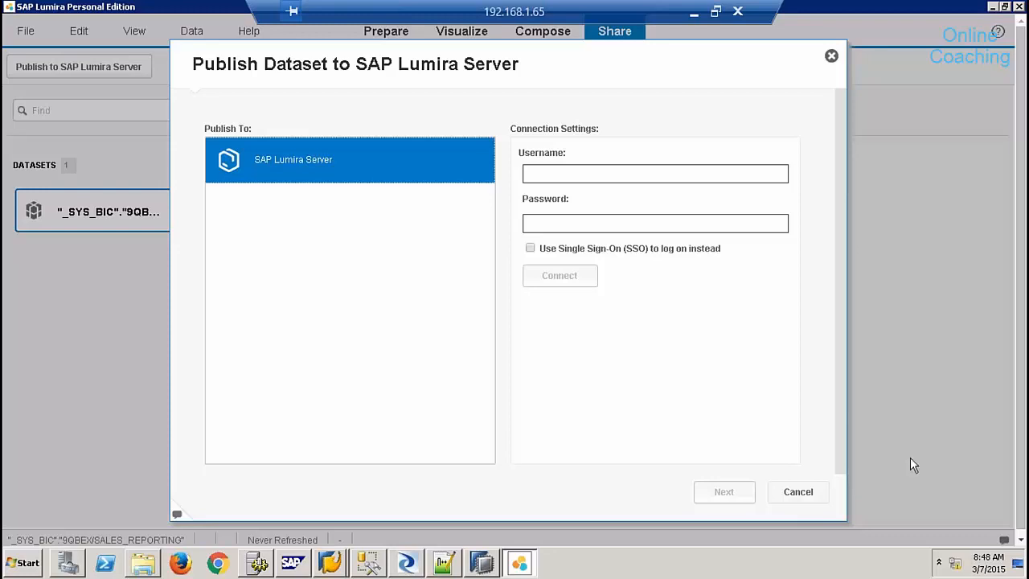
{"action": "left_click", "coordinate": [809, 496]}
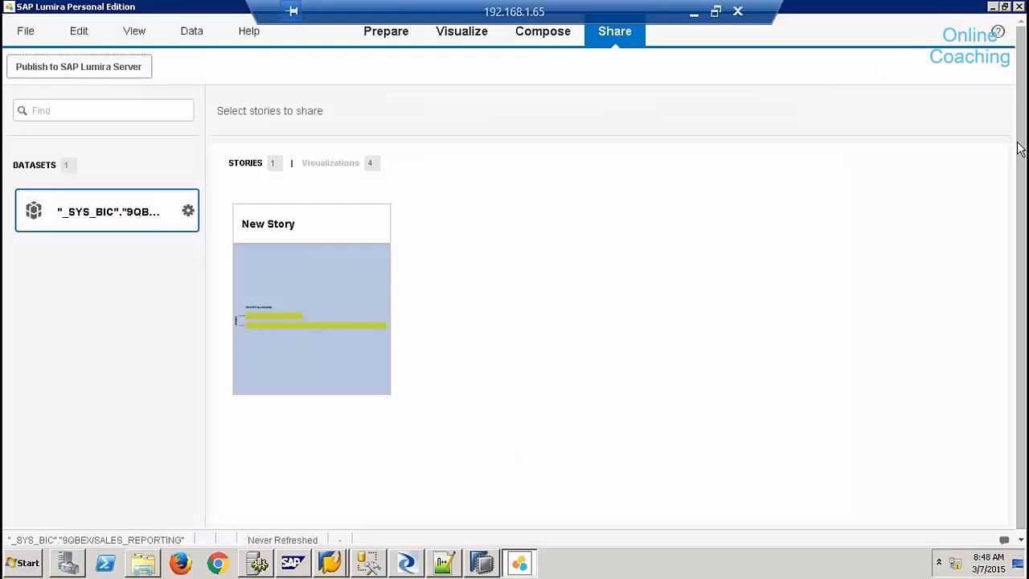
{"action": "left_click", "coordinate": [1019, 6]}
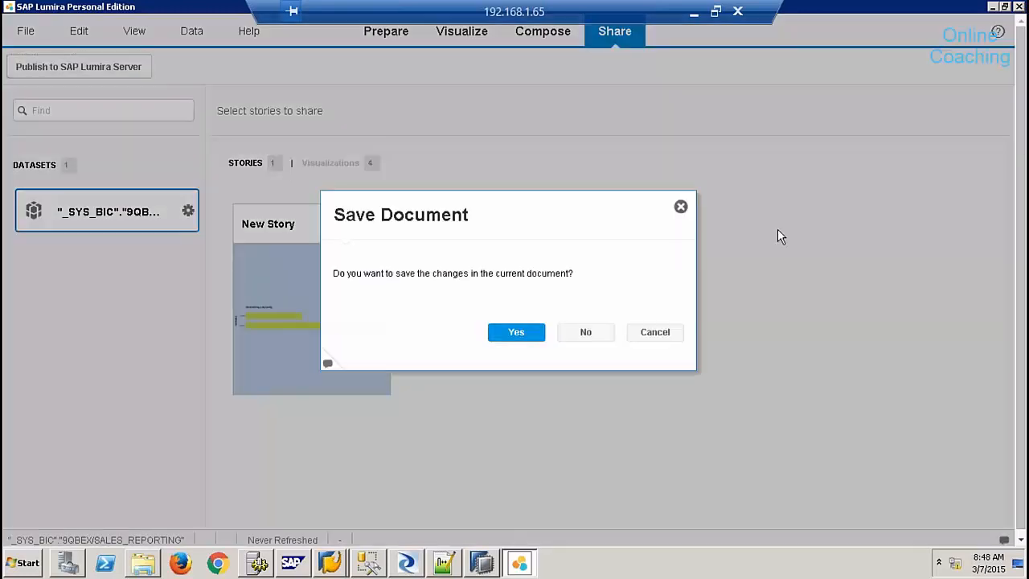
{"action": "left_click", "coordinate": [585, 332]}
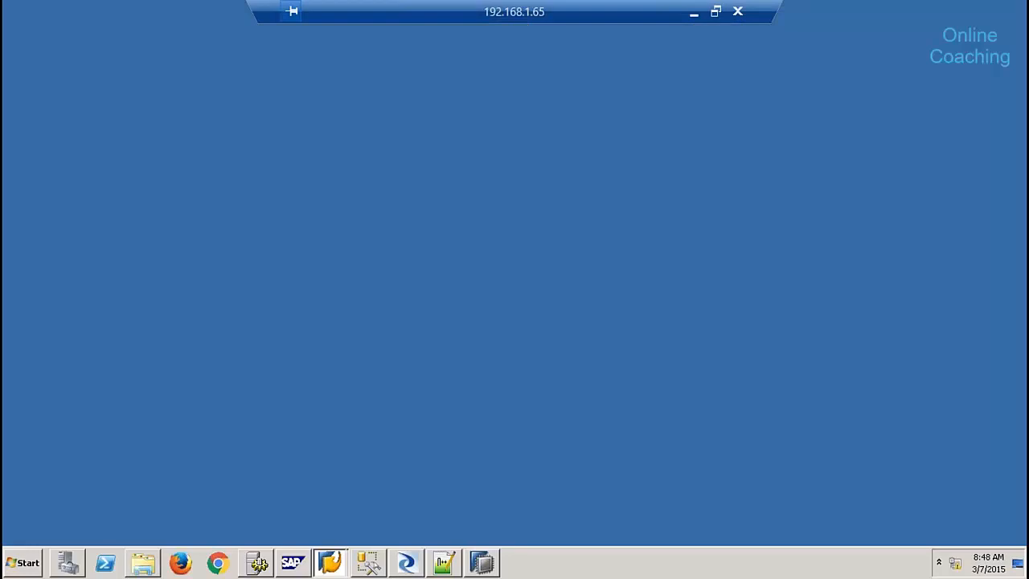
- Launch Information Design Tool from the SAP Business Intelligence > BI platform 4 Client program group
{"action": "left_click", "coordinate": [28, 563]}
{"action": "left_click", "coordinate": [73, 506]}
{"action": "left_click", "coordinate": [111, 380]}
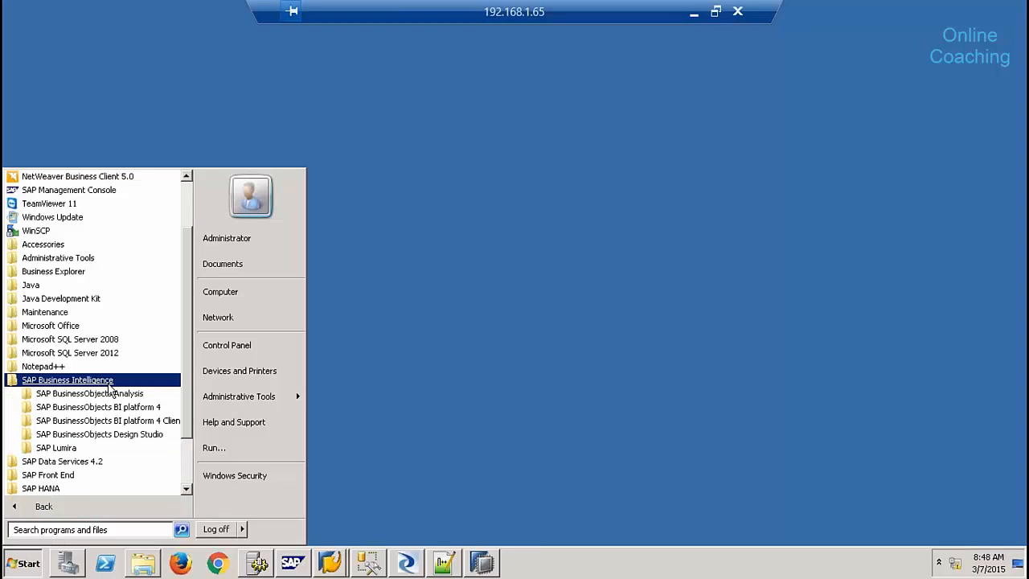
{"action": "left_click", "coordinate": [124, 420]}
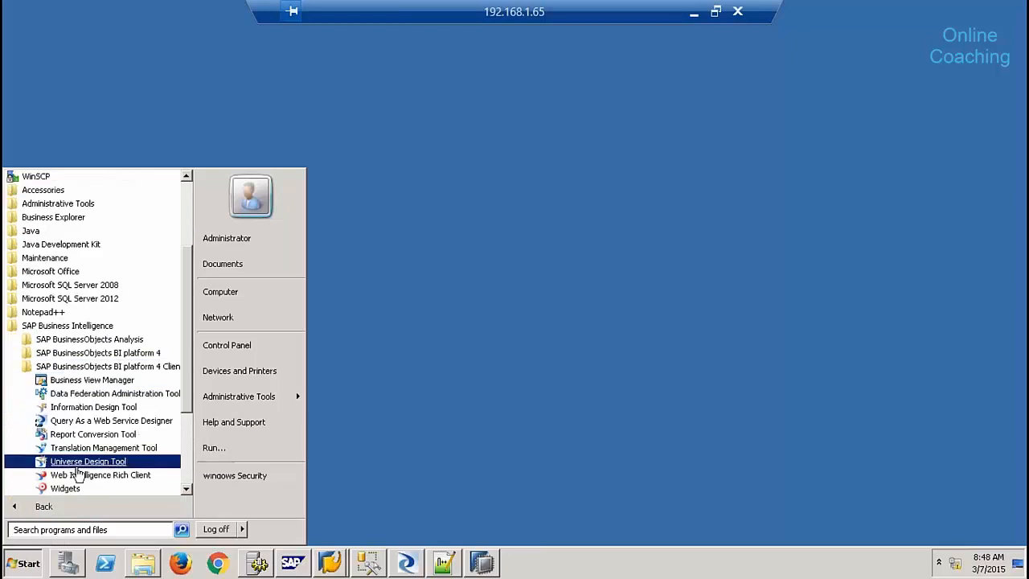
{"action": "left_click", "coordinate": [89, 407]}
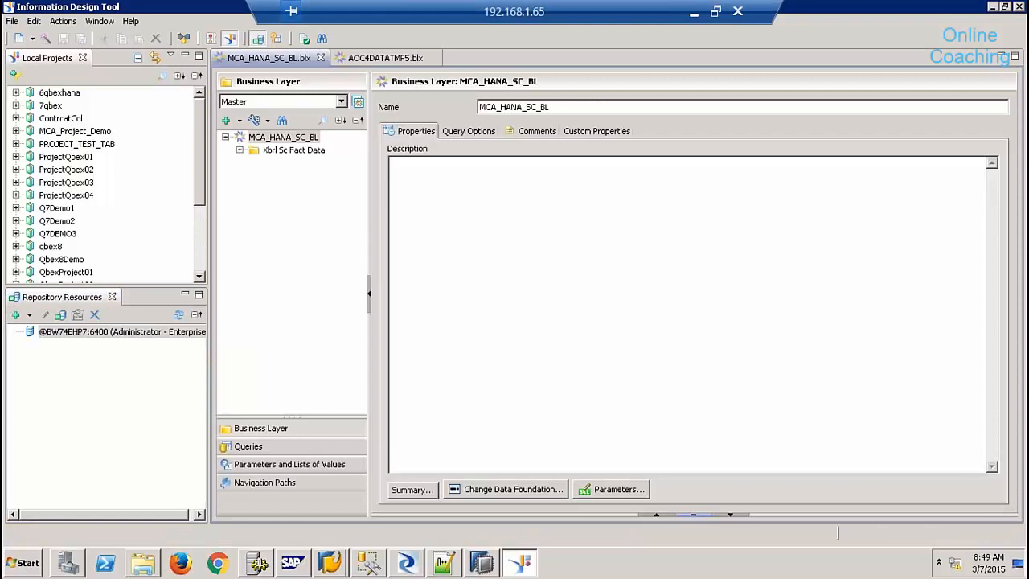
- Close the MCA_HANA_SC_BL and AOC4DATATMP5 business layers and start a new project named batch9demo
{"action": "left_click", "coordinate": [320, 57]}
{"action": "left_click", "coordinate": [313, 59]}
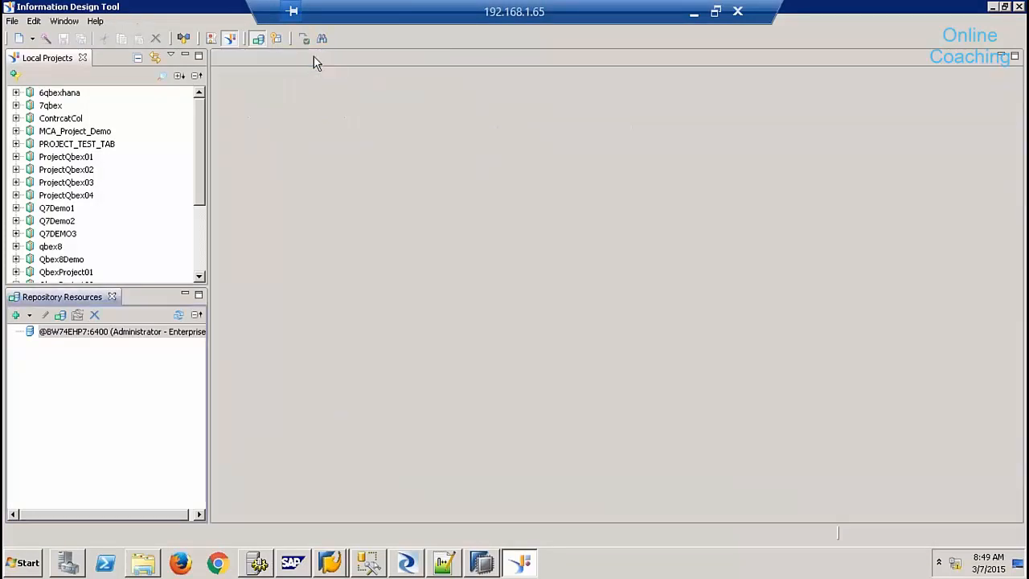
{"action": "left_click", "coordinate": [32, 39]}
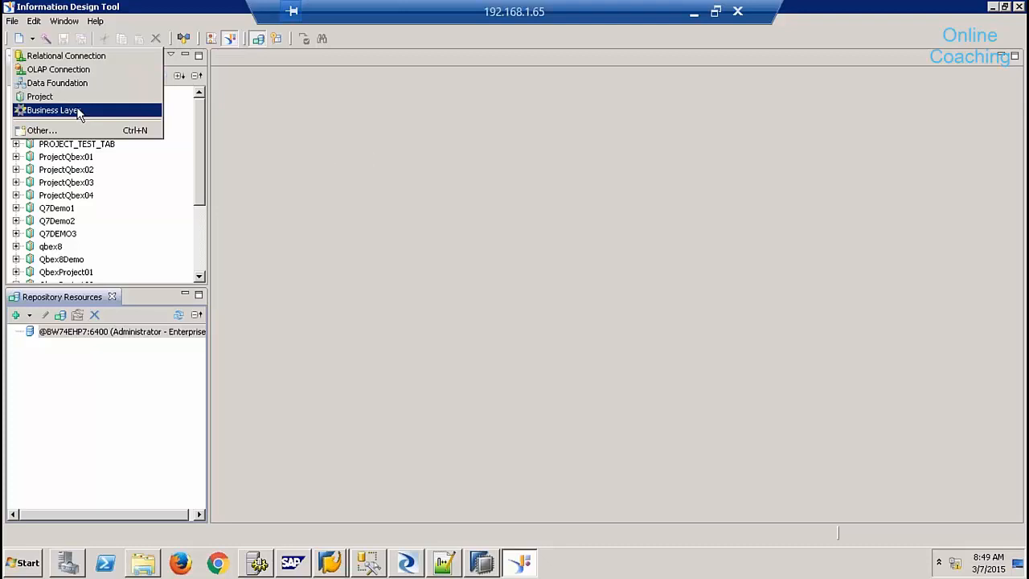
{"action": "left_click", "coordinate": [246, 108]}
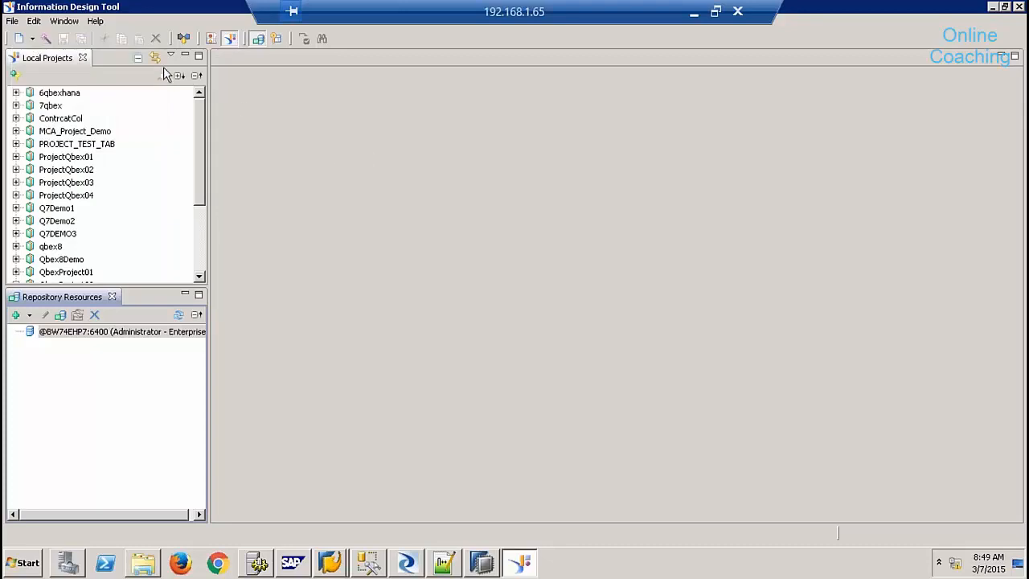
{"action": "left_click", "coordinate": [31, 39]}
{"action": "left_click", "coordinate": [40, 96]}
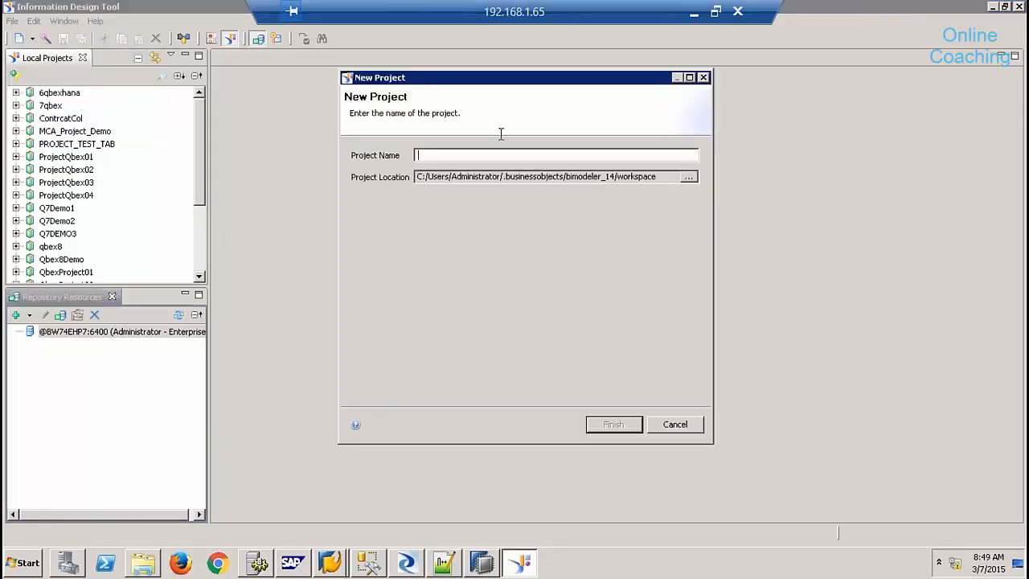
{"action": "type", "text": "batch"}
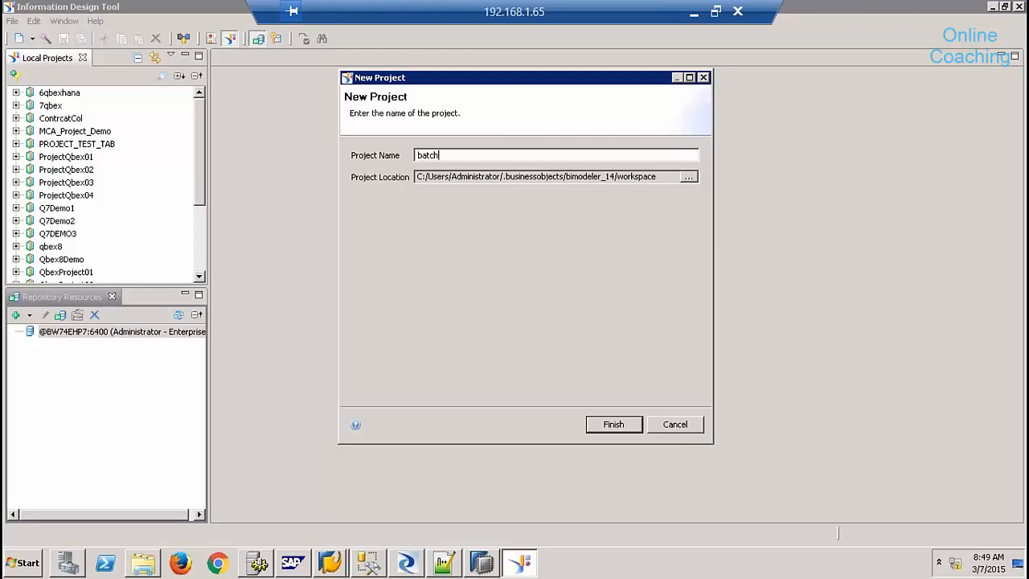
{"action": "type", "text": "9demo"}
- Create the batch9demo project and start a relational connection named batchg9conn in it
{"action": "left_click", "coordinate": [623, 423]}
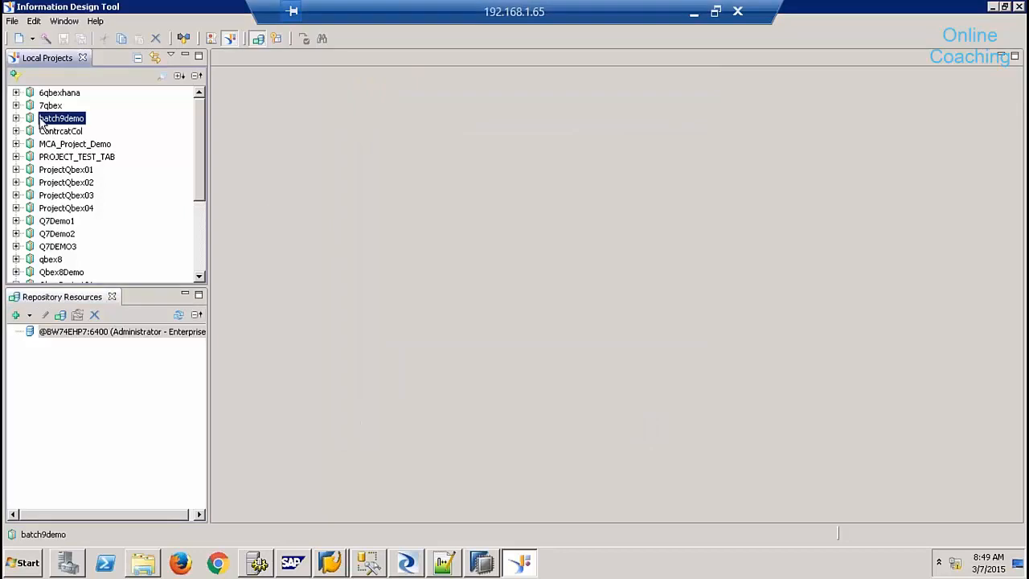
{"action": "right_click", "coordinate": [42, 121]}
{"action": "mouse_move", "coordinate": [96, 127]}
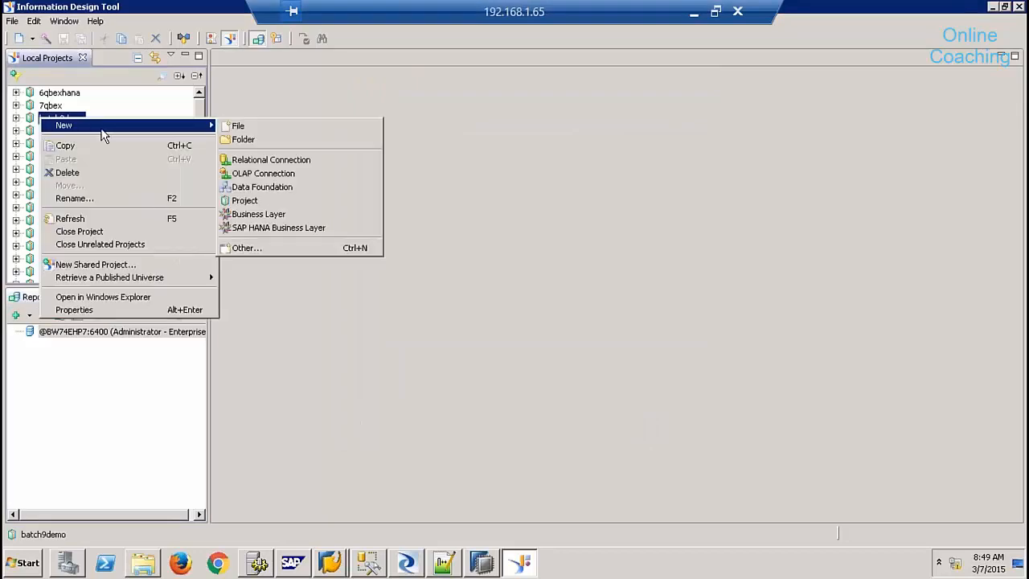
{"action": "left_click", "coordinate": [277, 160]}
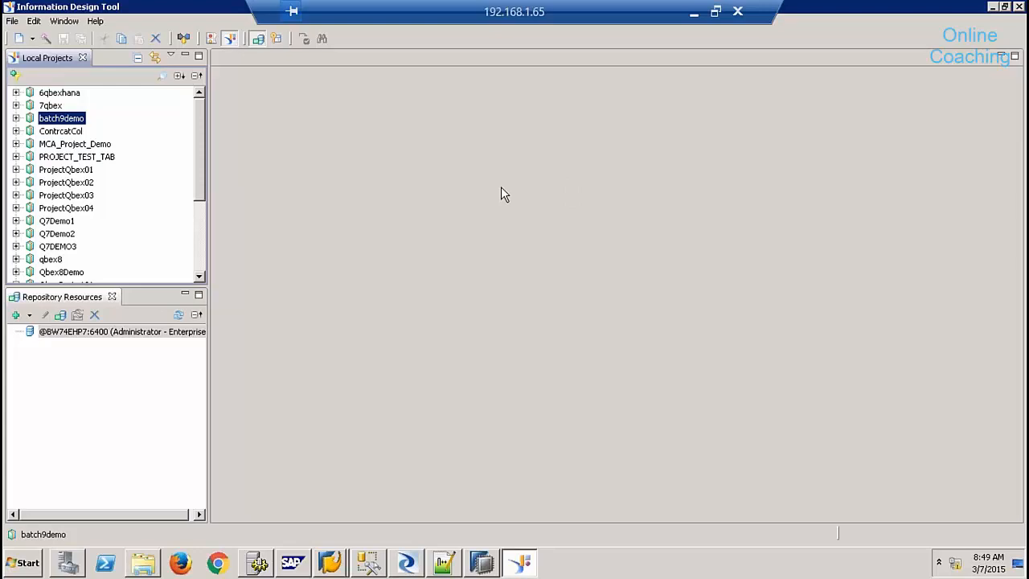
{"action": "type", "text": "batchg9conn"}
- Choose the SAP HANA database 1.0 JDBC driver for the batchg9conn connection
{"action": "left_click", "coordinate": [518, 352]}
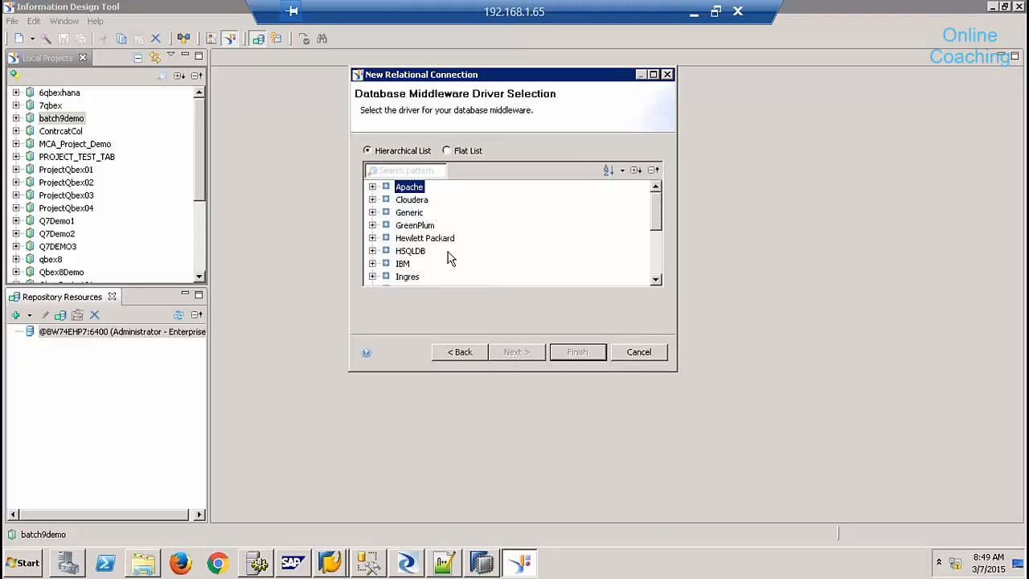
{"action": "left_click", "coordinate": [657, 269]}
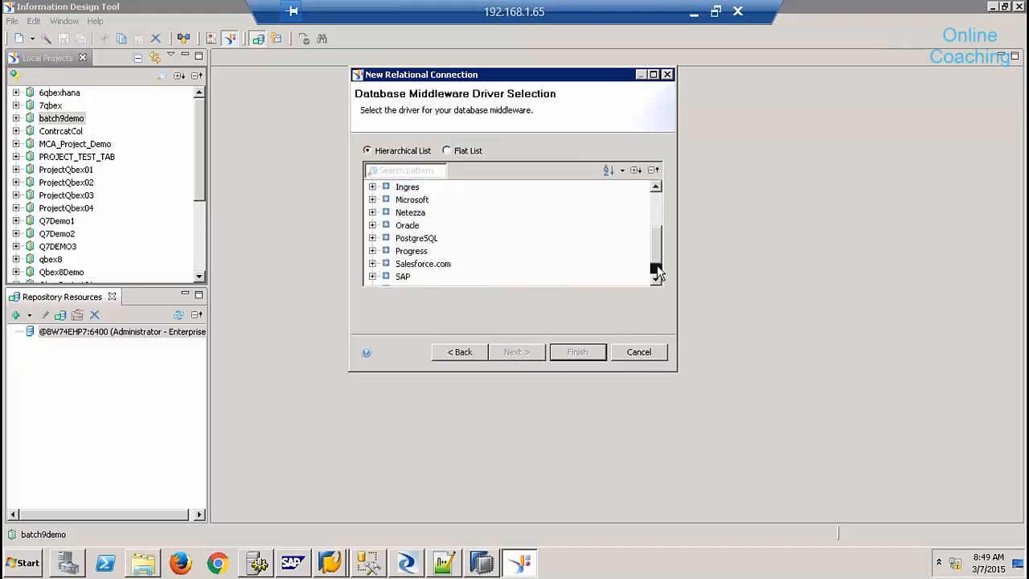
{"action": "left_click", "coordinate": [372, 277]}
{"action": "left_click", "coordinate": [387, 264]}
{"action": "left_click", "coordinate": [447, 264]}
{"action": "left_click", "coordinate": [521, 357]}
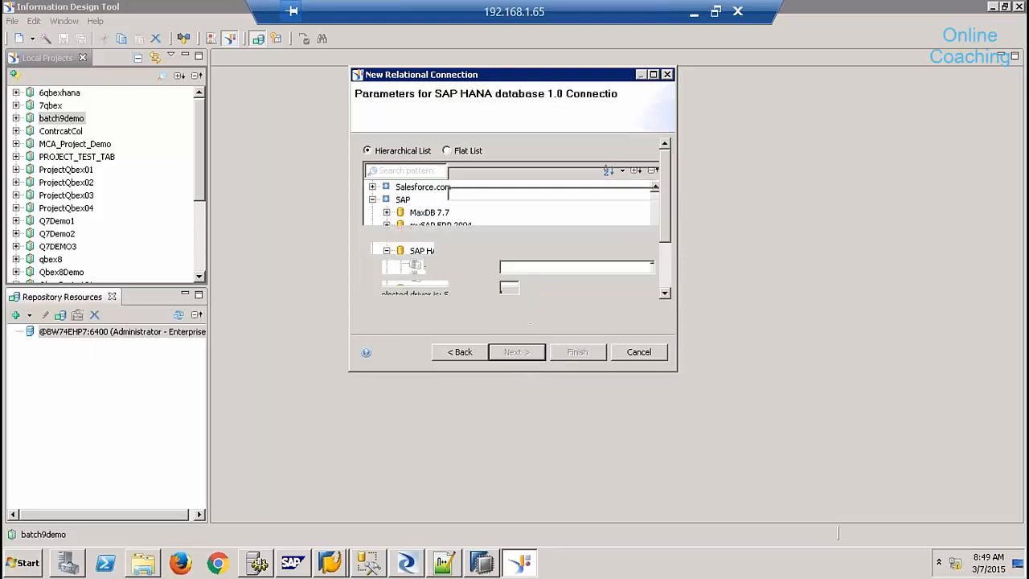
- Enter the login credentials, host sapqbex and instance 01, then finish the connection
{"action": "type", "text": "sy"}
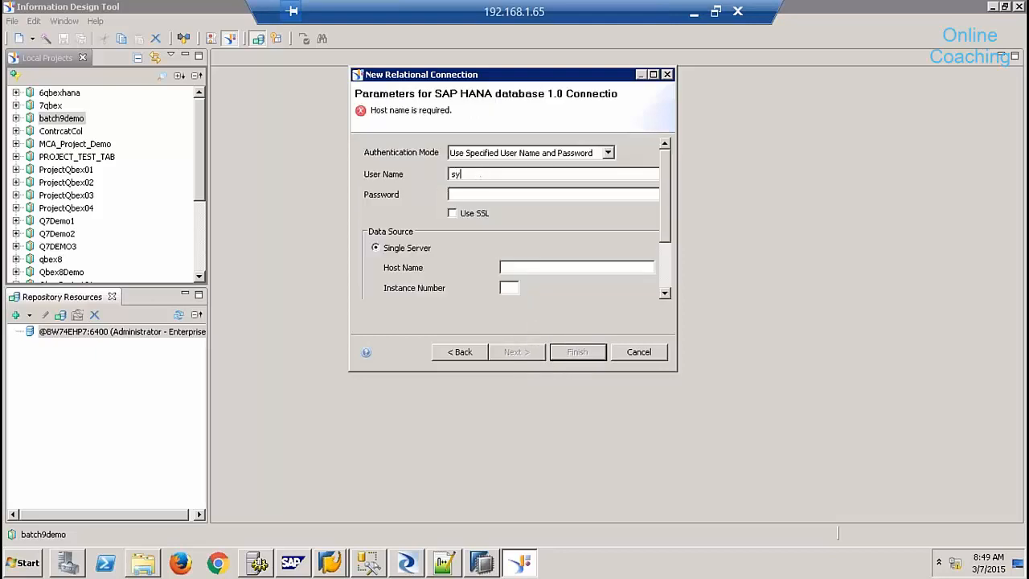
{"action": "type", "text": "ste••••••••"}
{"action": "key", "text": "Tab"}
{"action": "key", "text": "Tab"}
{"action": "key", "text": "Tab"}
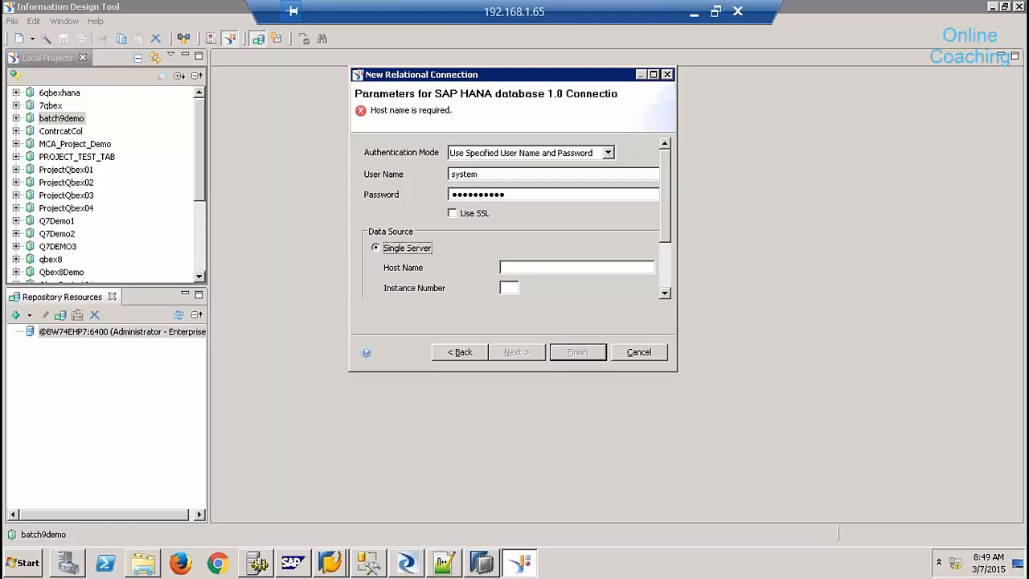
{"action": "type", "text": "sapqb"}
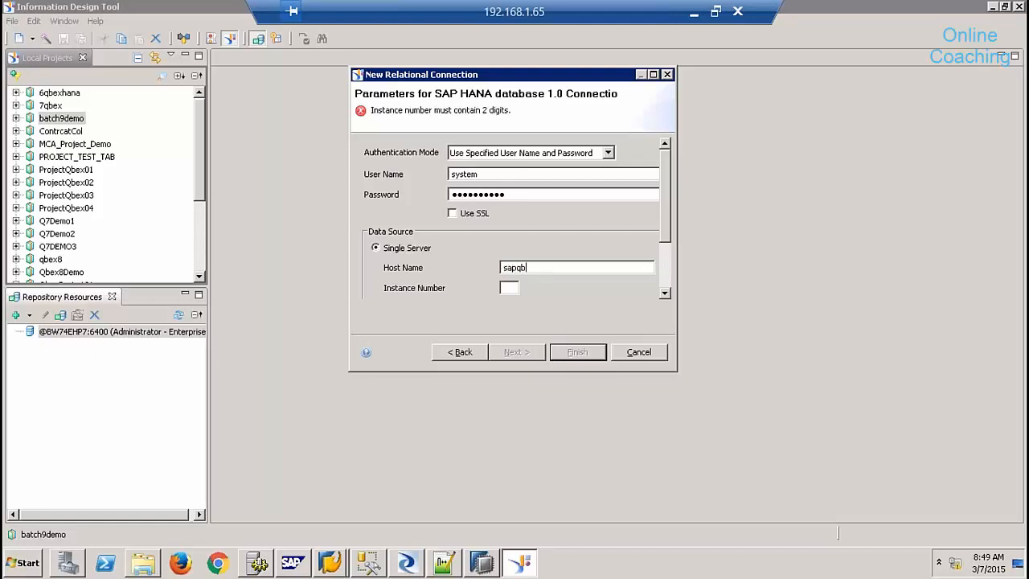
{"action": "type", "text": "ex01"}
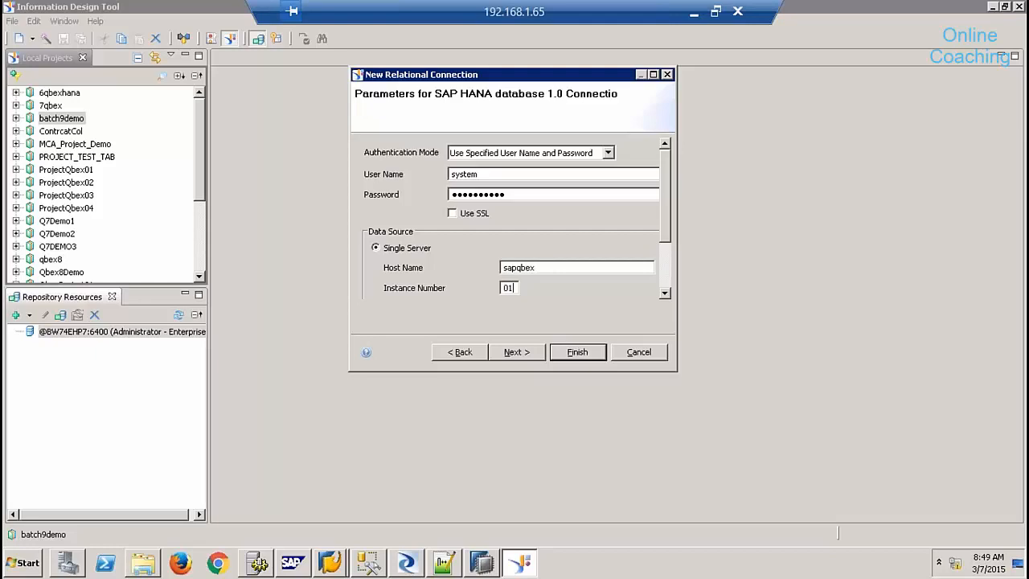
{"action": "left_click", "coordinate": [517, 352]}
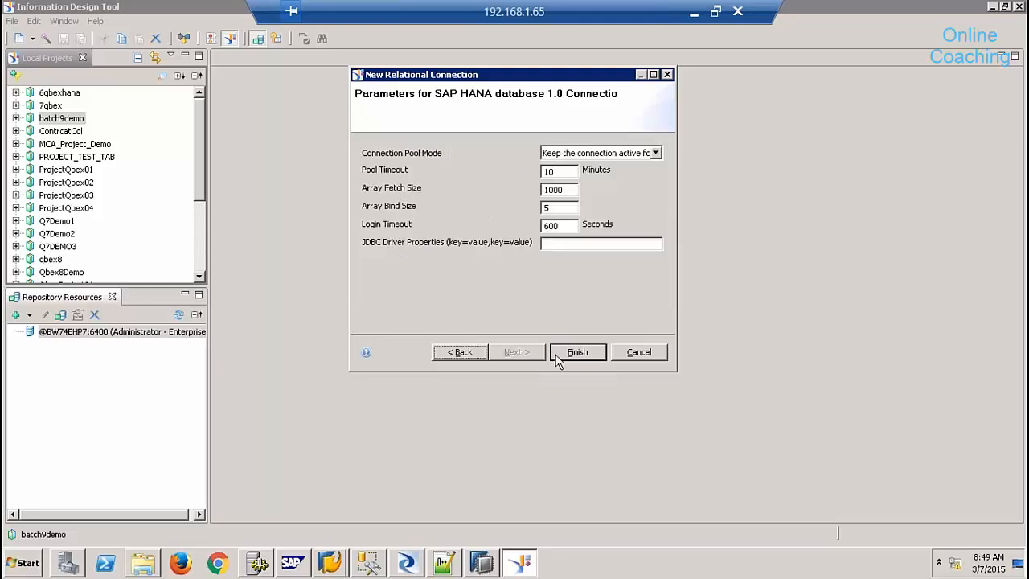
{"action": "left_click", "coordinate": [575, 351]}
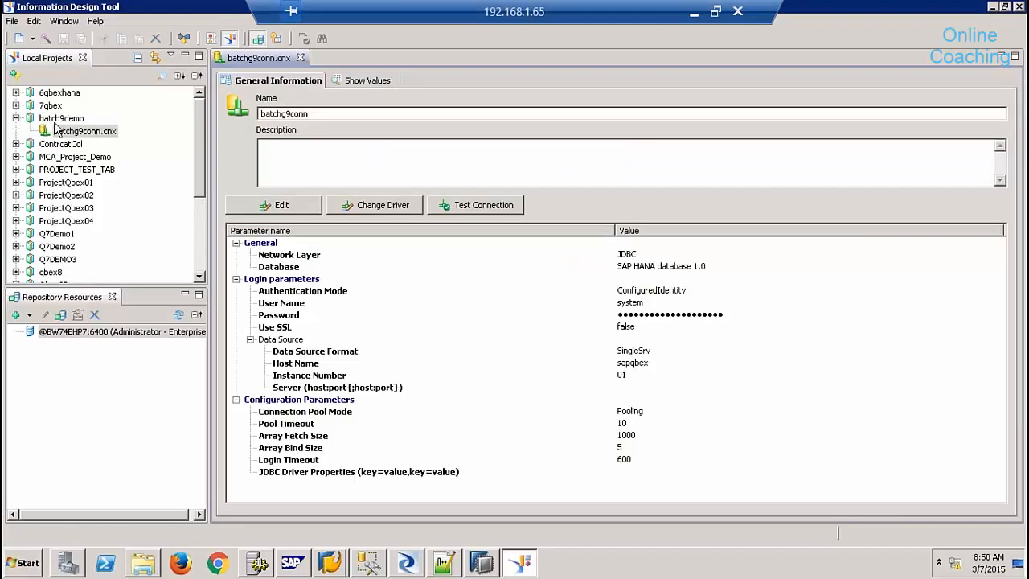
- Publish batchg9conn.cnx to the repository's Connections folder and create its secured local shortcut
{"action": "left_click", "coordinate": [300, 57]}
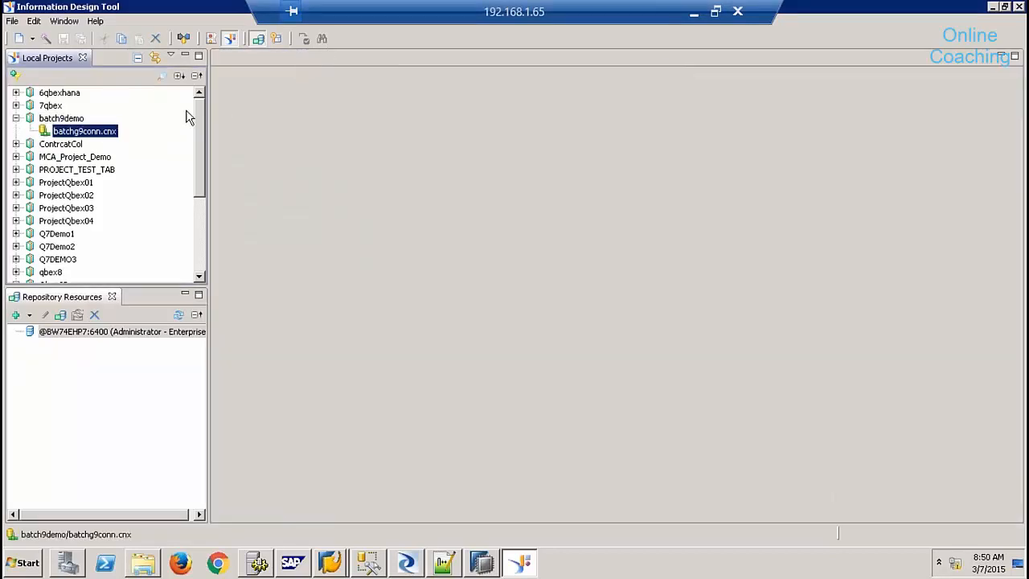
{"action": "right_click", "coordinate": [111, 137]}
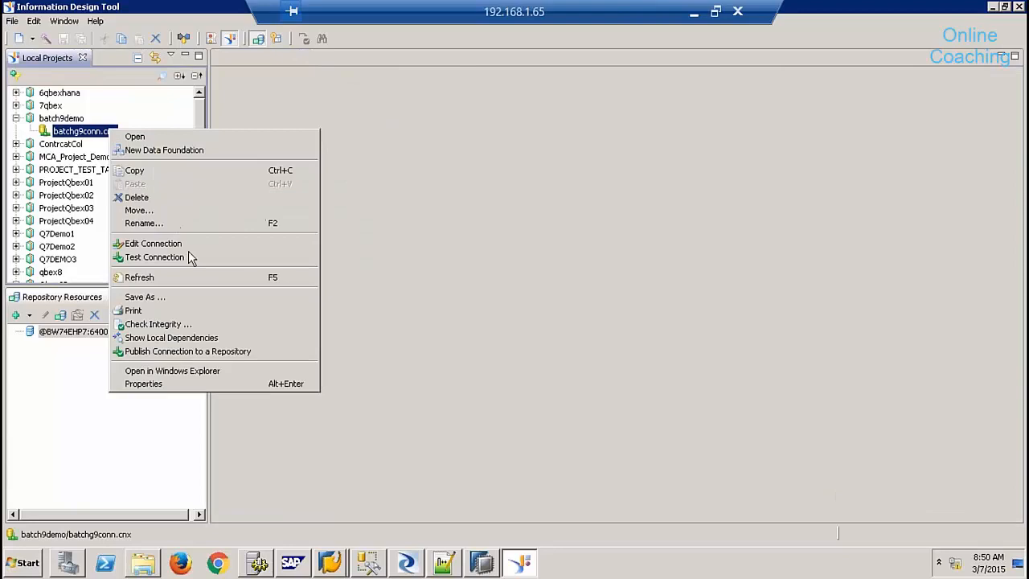
{"action": "left_click", "coordinate": [223, 356]}
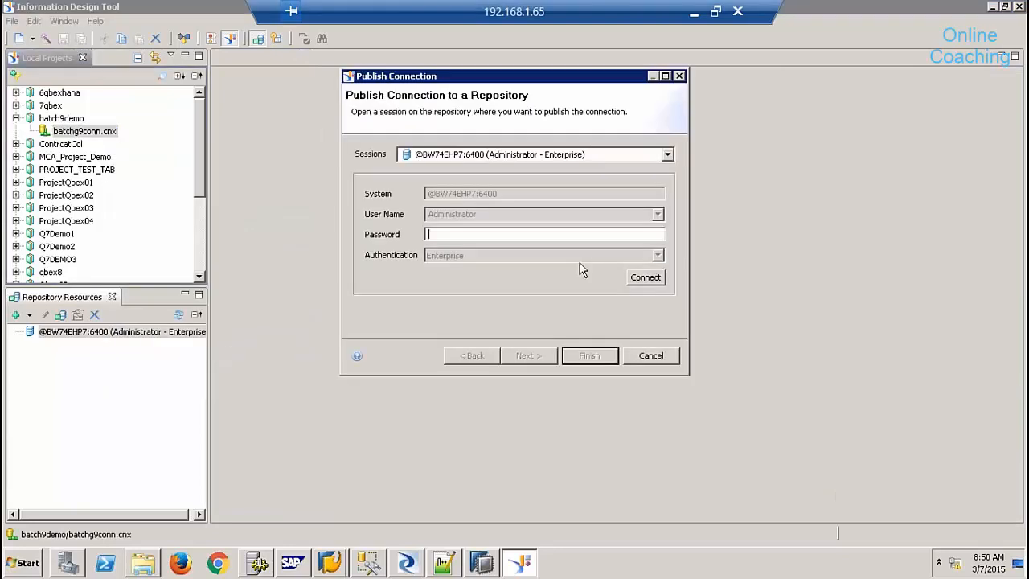
{"action": "type", "text": "**********"}
{"action": "key", "text": "Return"}
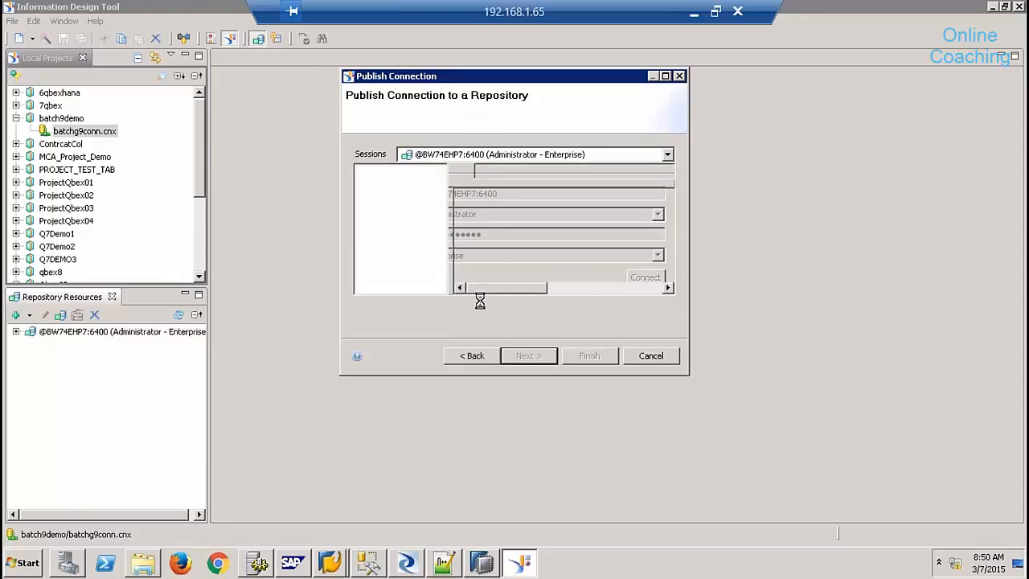
{"action": "left_click", "coordinate": [582, 361]}
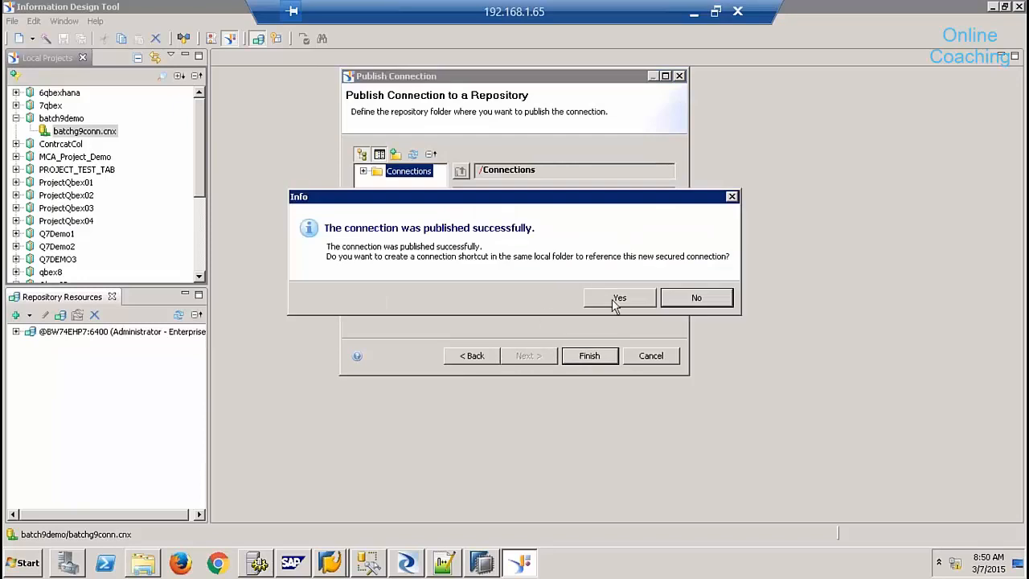
{"action": "left_click", "coordinate": [615, 299]}
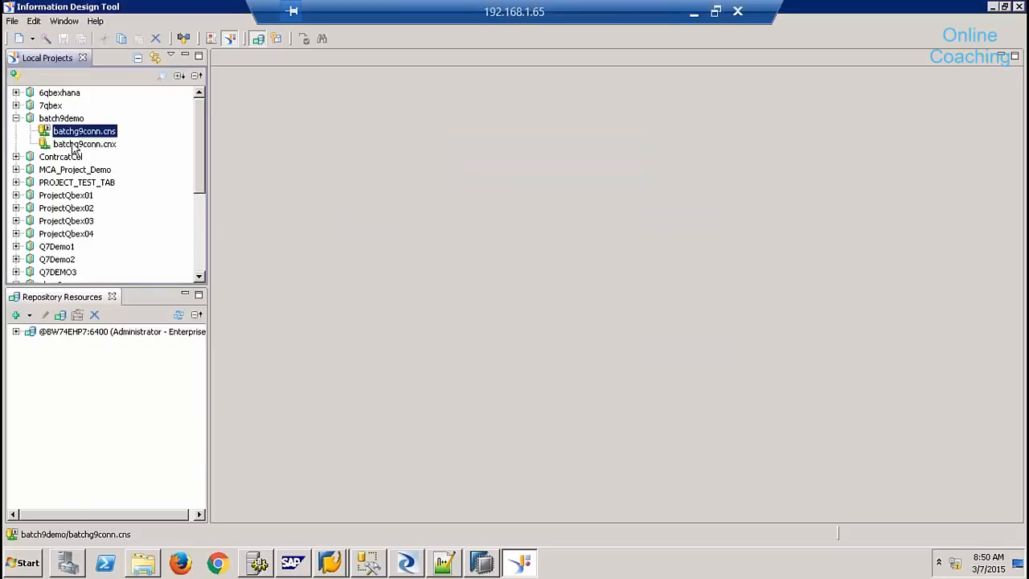
- Start a new SAP HANA business layer in batch9demo named sales_reporting
{"action": "right_click", "coordinate": [62, 121]}
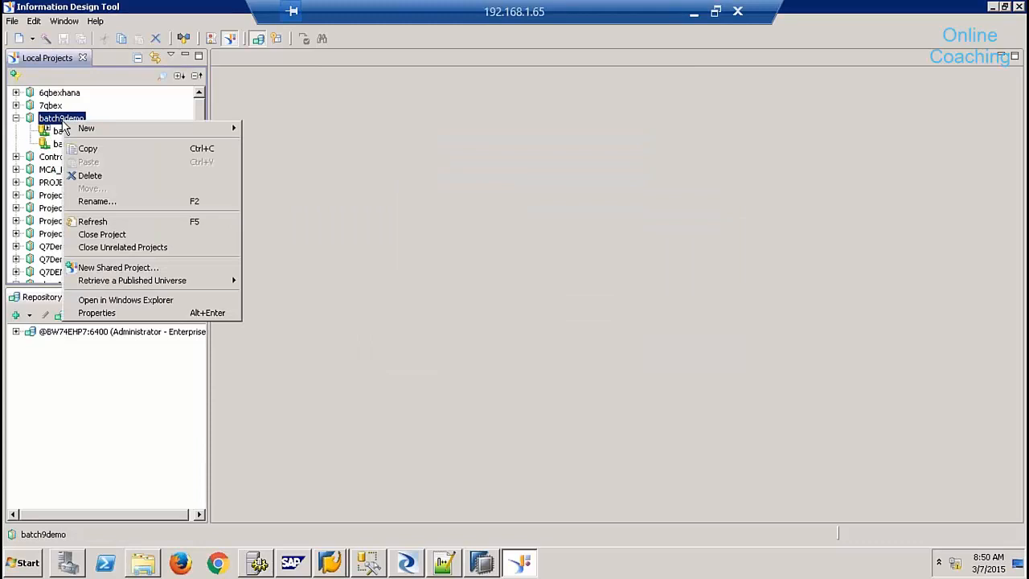
{"action": "mouse_move", "coordinate": [114, 135]}
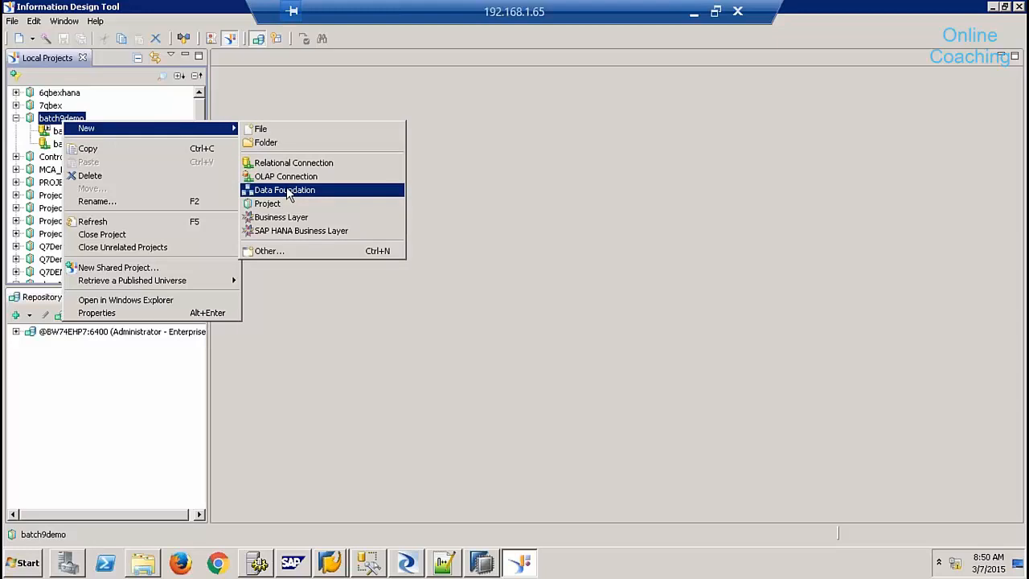
{"action": "left_click", "coordinate": [301, 230]}
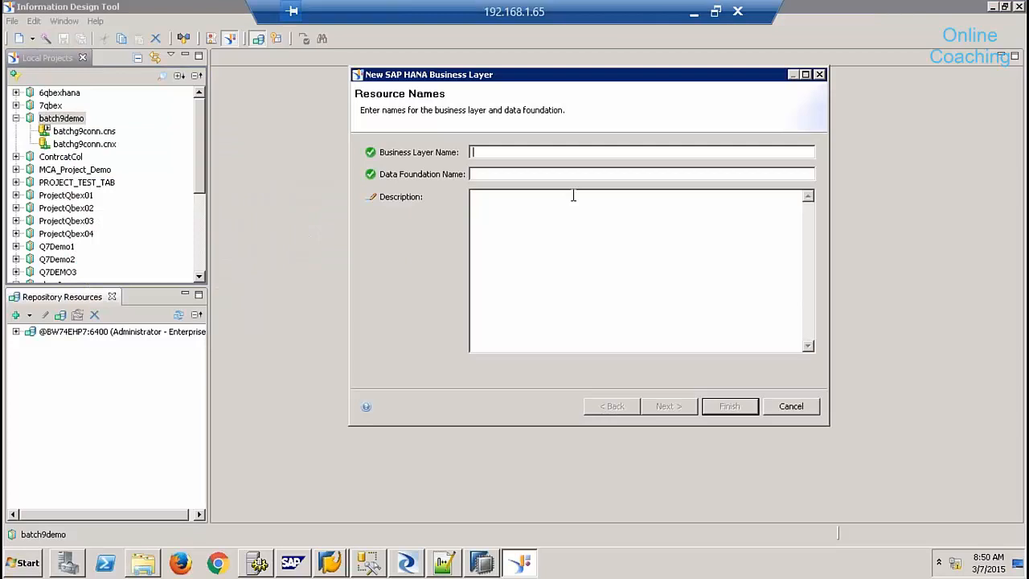
{"action": "type", "text": "sales_reporting"}
{"action": "key", "text": "ctrl+a"}
{"action": "key", "text": "Tab"}
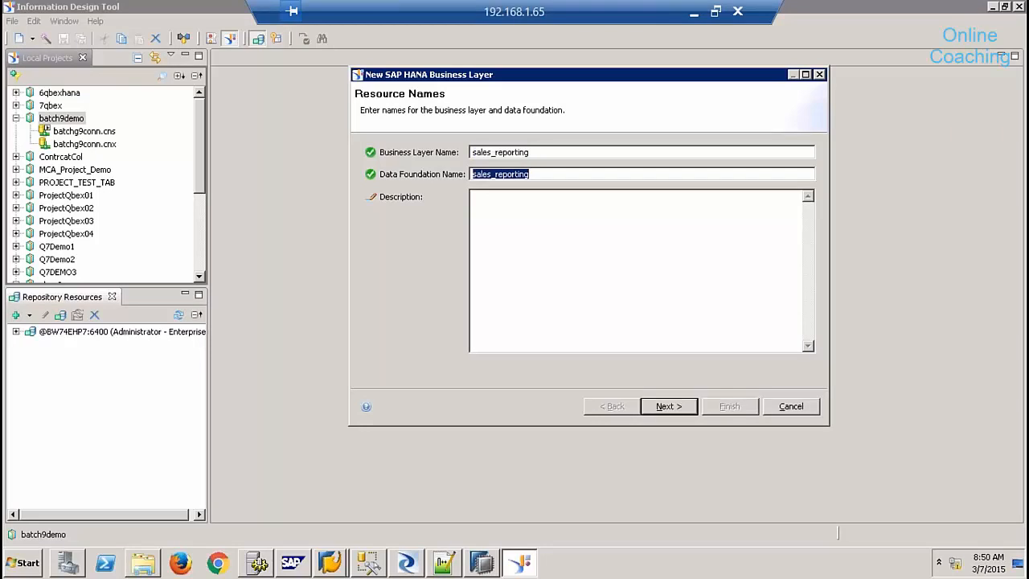
- Generate the business layer from batchg9conn.cnx and the 9QBEX/SALES_REPORTING model
{"action": "left_click", "coordinate": [687, 403]}
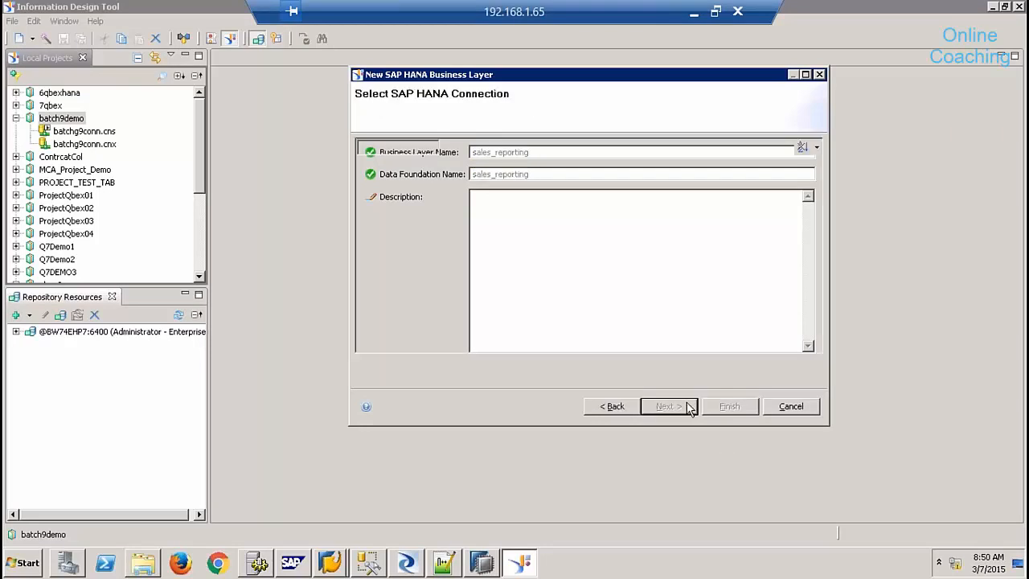
{"action": "left_click", "coordinate": [365, 176]}
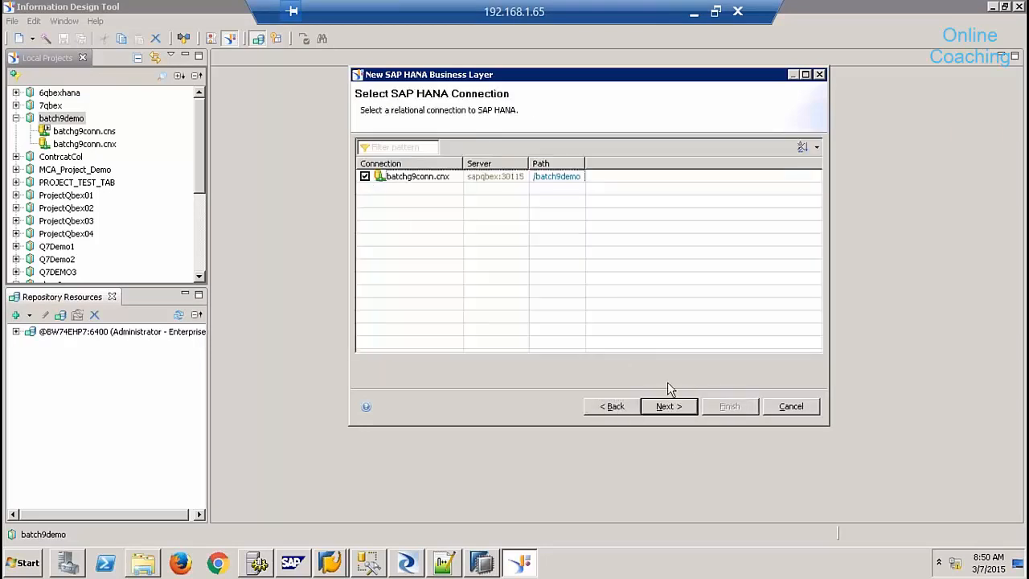
{"action": "left_click", "coordinate": [668, 406]}
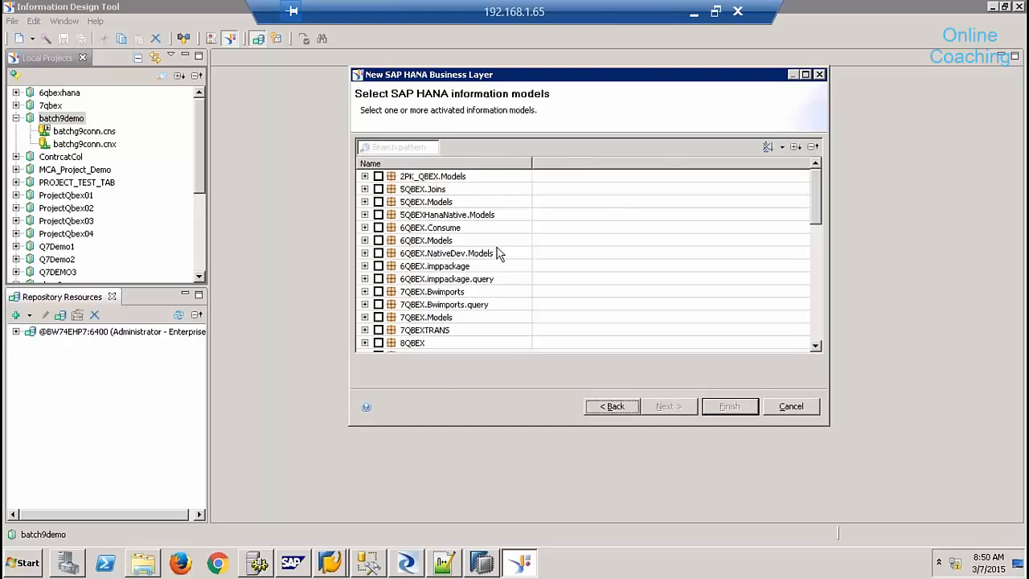
{"action": "left_click", "coordinate": [814, 317]}
{"action": "left_click", "coordinate": [365, 215]}
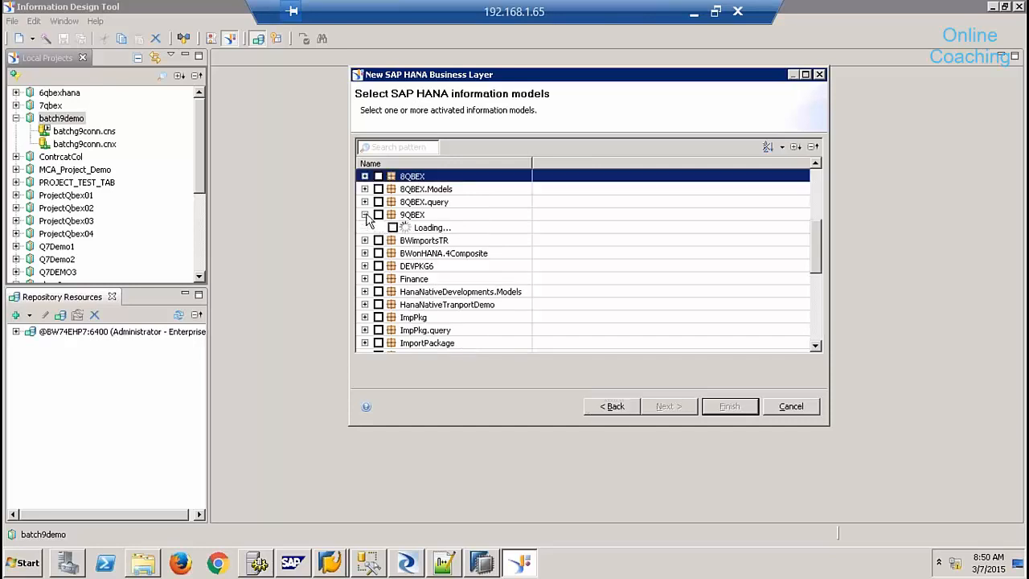
{"action": "left_click", "coordinate": [392, 227]}
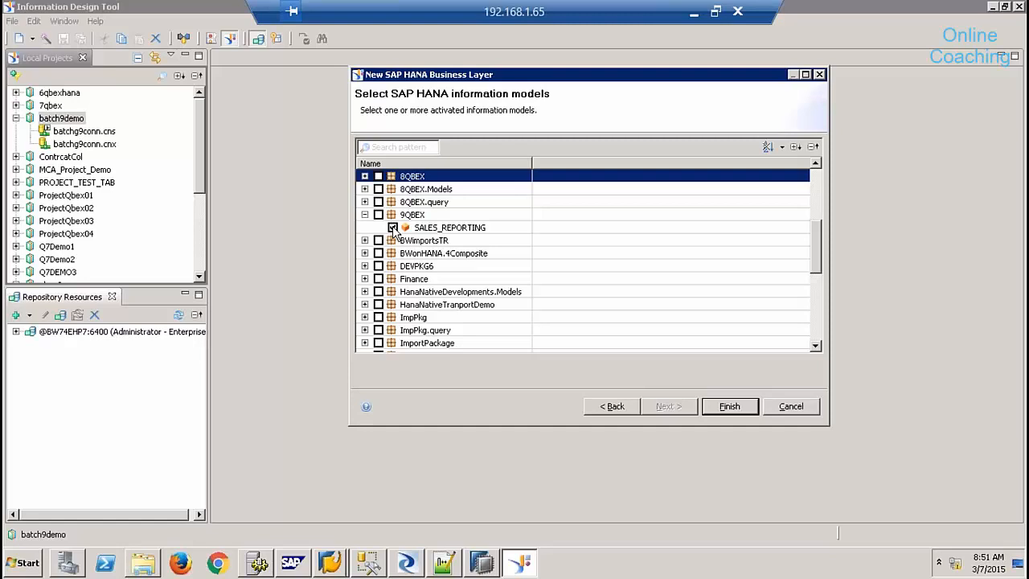
{"action": "left_click", "coordinate": [729, 406]}
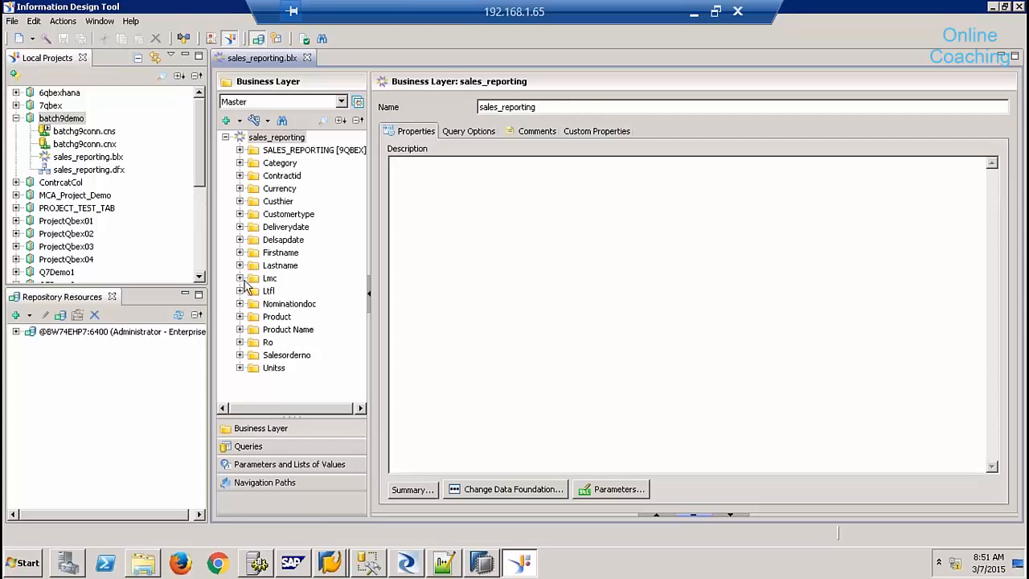
- Replace the sales_reporting.dfx connection with the secured batchg9conn.cns and save the data foundation
{"action": "left_click", "coordinate": [240, 150]}
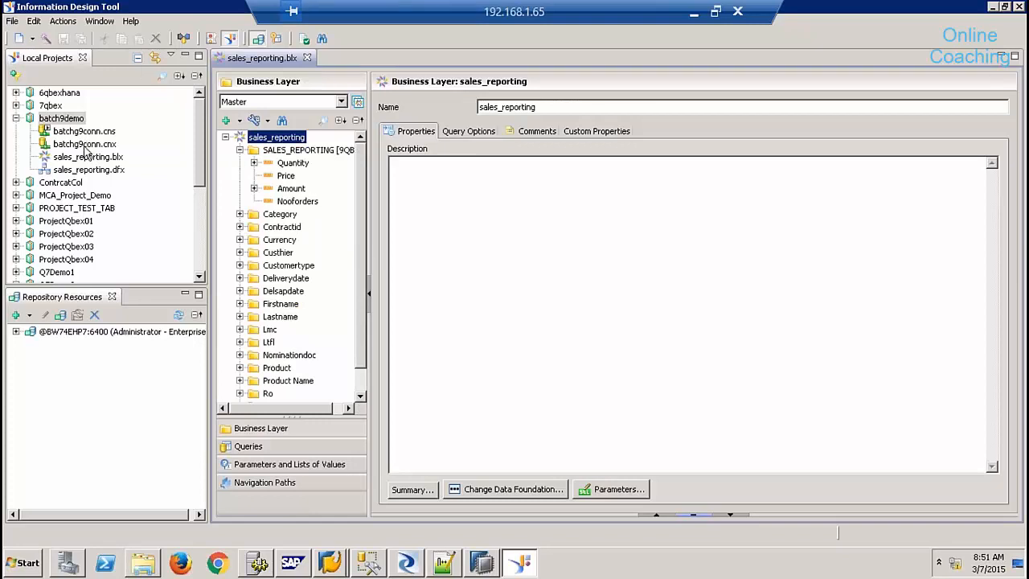
{"action": "left_click", "coordinate": [103, 171]}
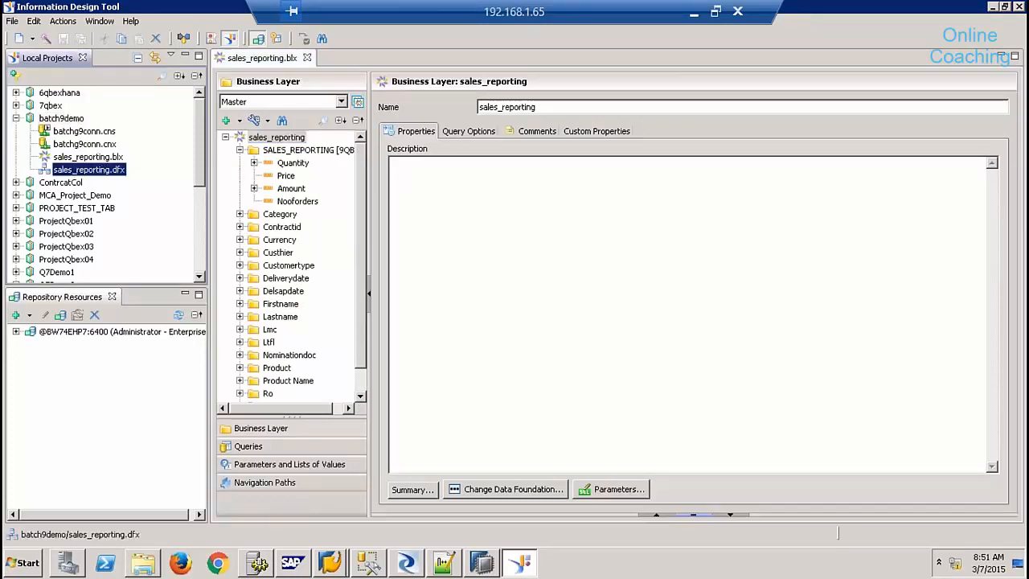
{"action": "double_click", "coordinate": [102, 172]}
{"action": "left_click", "coordinate": [273, 118]}
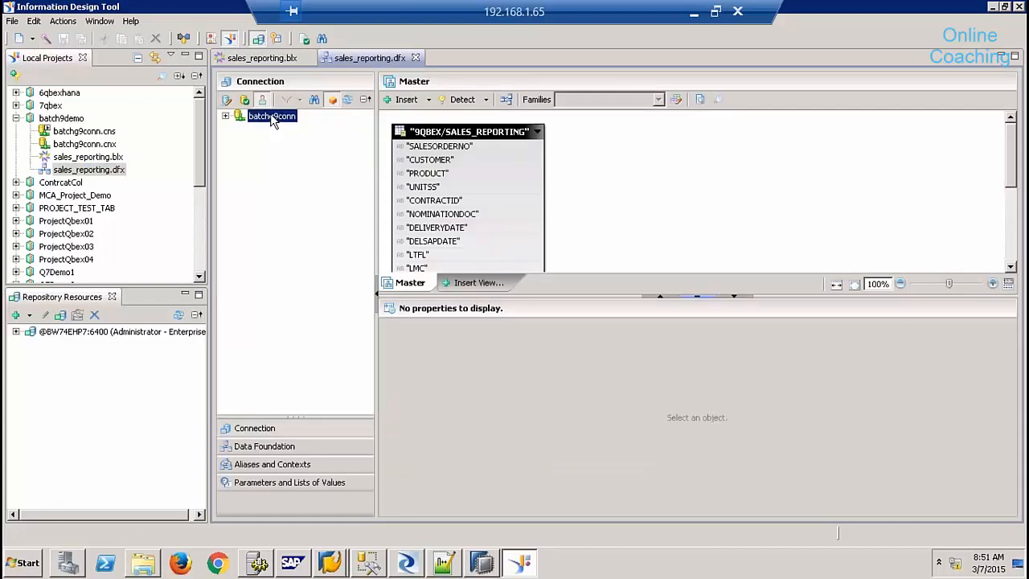
{"action": "right_click", "coordinate": [272, 116]}
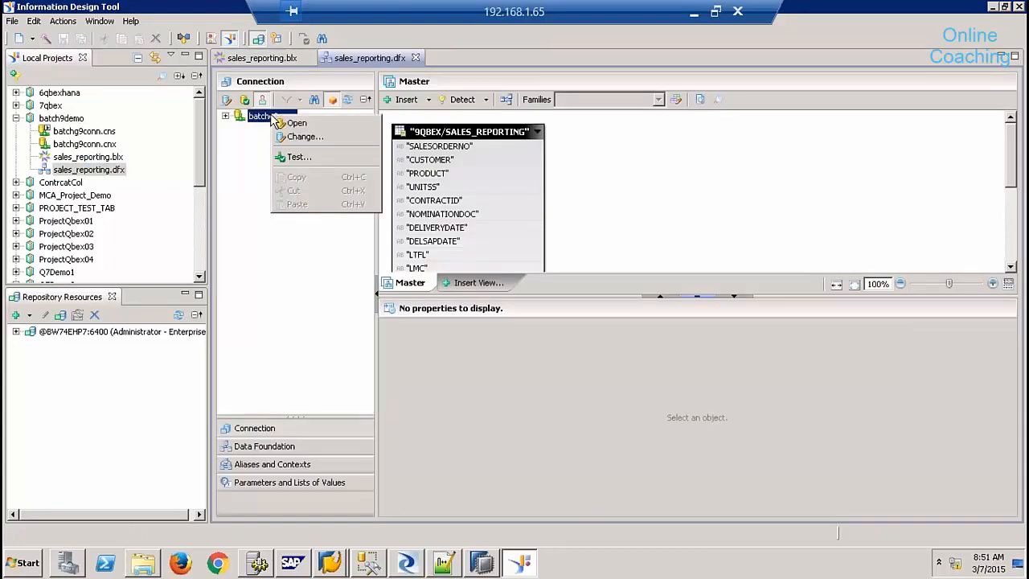
{"action": "left_click", "coordinate": [320, 138]}
{"action": "left_click", "coordinate": [379, 179]}
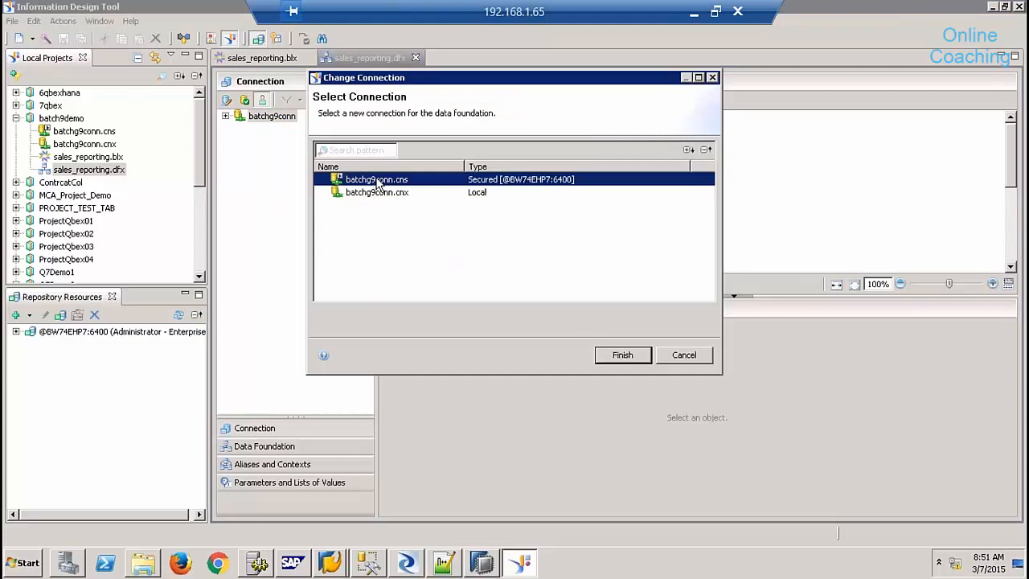
{"action": "left_click", "coordinate": [622, 357]}
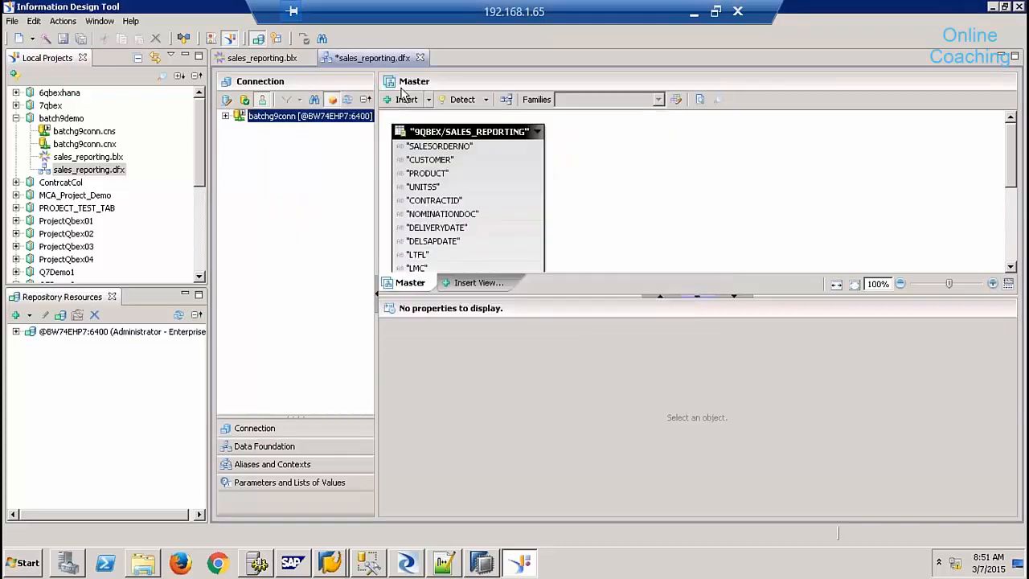
{"action": "left_click", "coordinate": [262, 58]}
{"action": "left_click", "coordinate": [81, 39]}
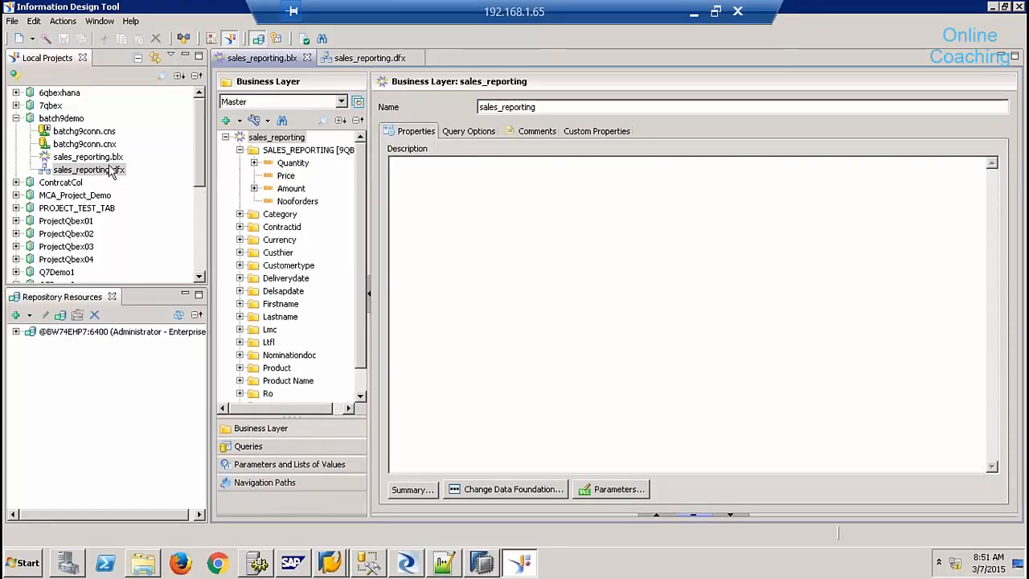
- Publish the sales_reporting universe to the repository's QbexUniverses folder
{"action": "right_click", "coordinate": [103, 157]}
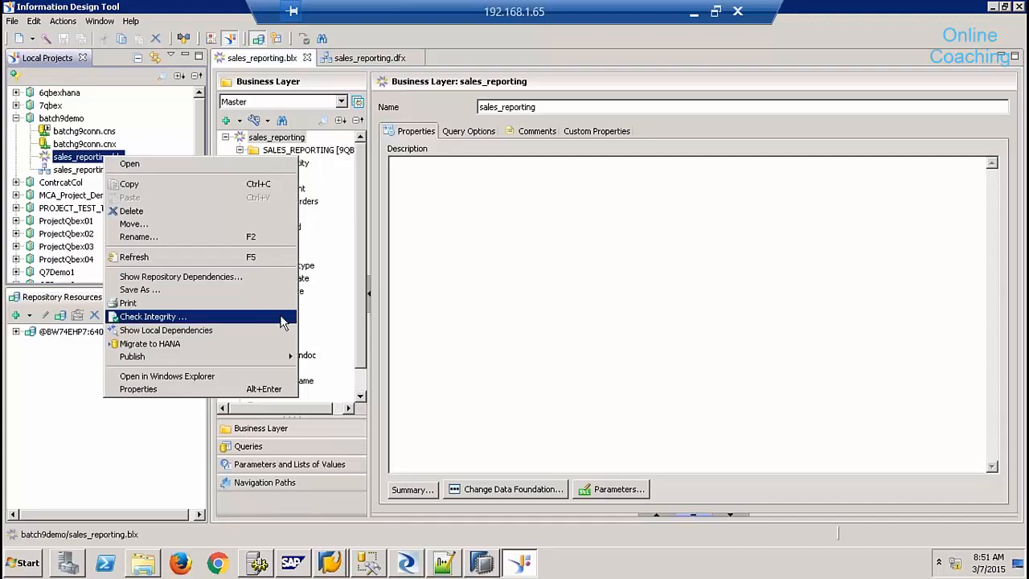
{"action": "left_click", "coordinate": [365, 362]}
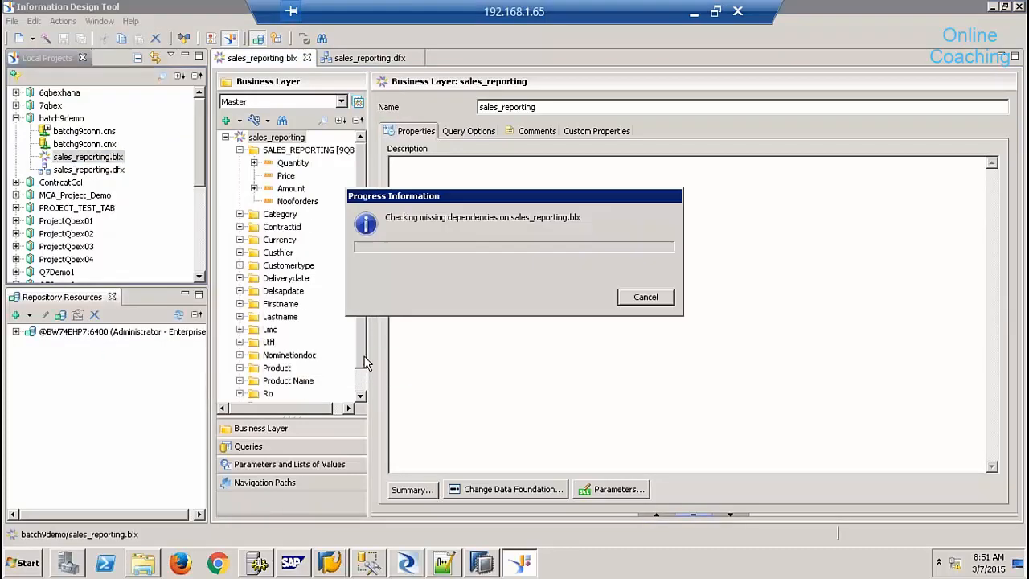
{"action": "left_click", "coordinate": [530, 356]}
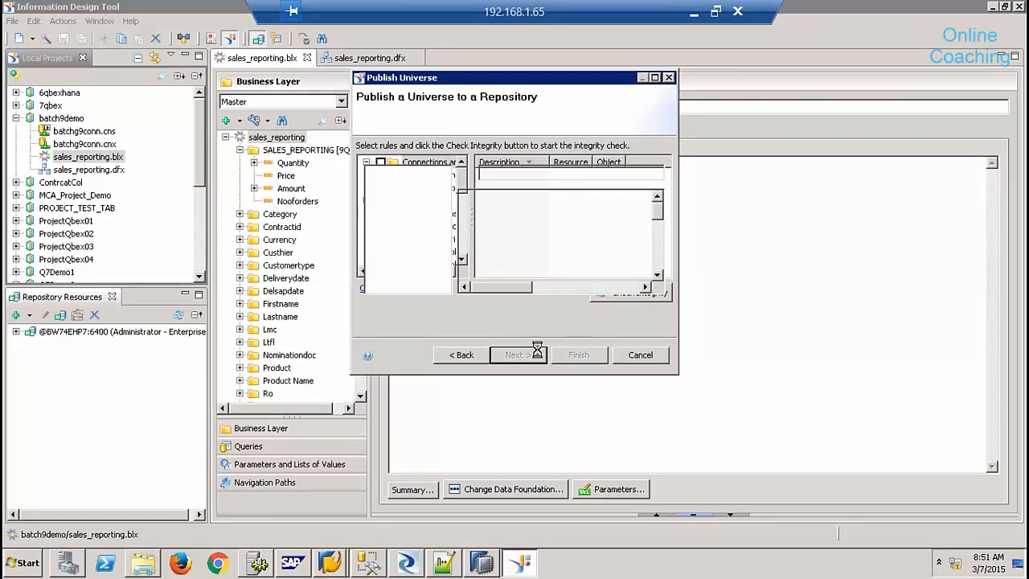
{"action": "left_click", "coordinate": [498, 222]}
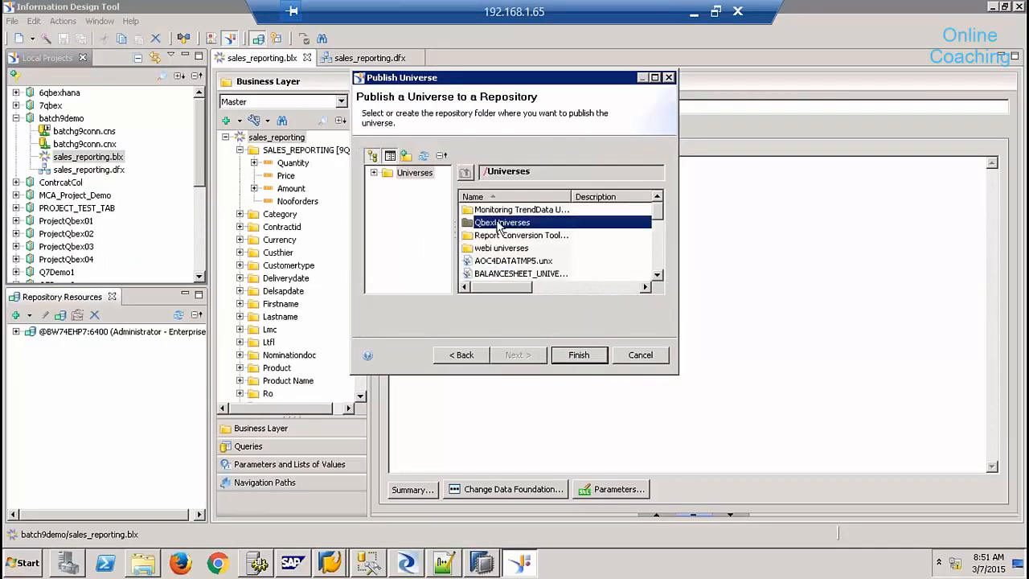
{"action": "left_click", "coordinate": [577, 356]}
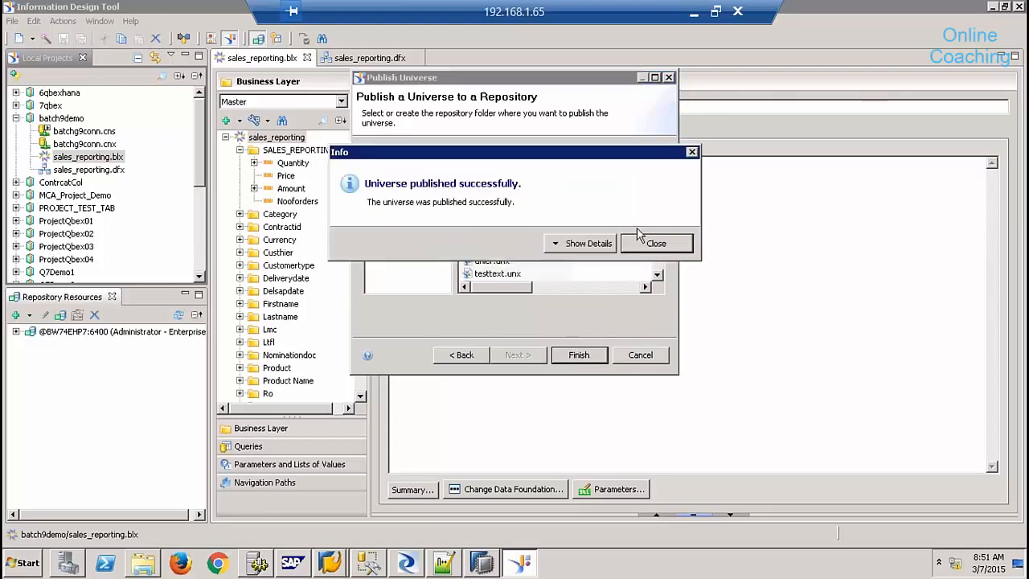
{"action": "left_click", "coordinate": [647, 249]}
- Launch Web Intelligence Rich Client from the SAP Business Intelligence program group
{"action": "left_click", "coordinate": [25, 562]}
{"action": "left_click", "coordinate": [58, 506]}
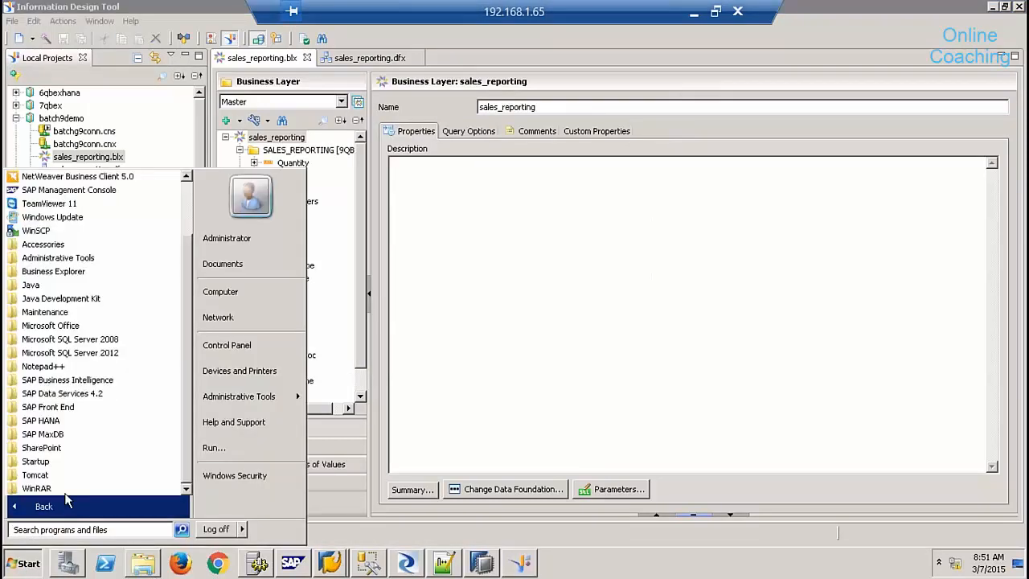
{"action": "left_click", "coordinate": [85, 381]}
{"action": "left_click", "coordinate": [137, 421]}
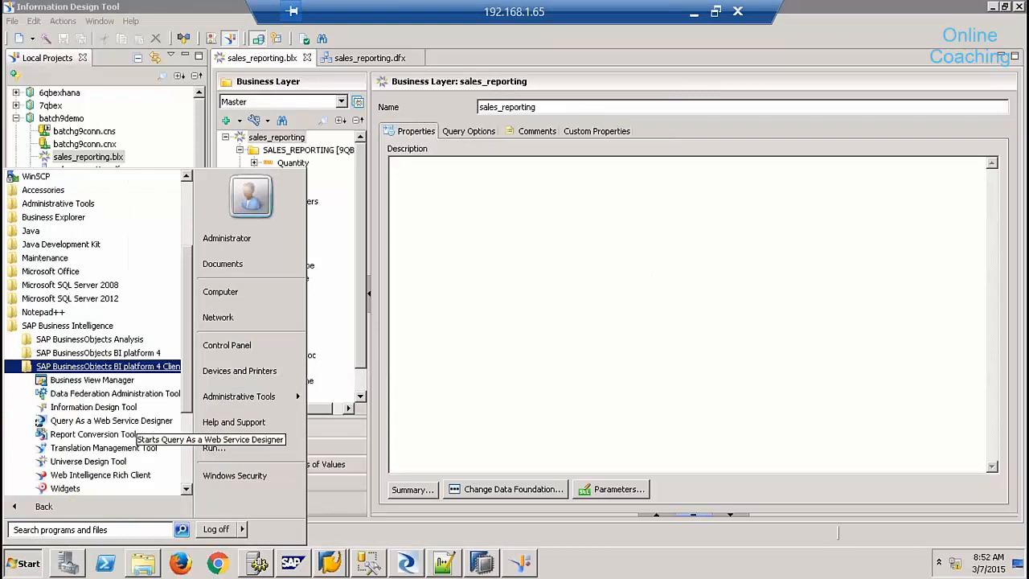
{"action": "left_click", "coordinate": [94, 475]}
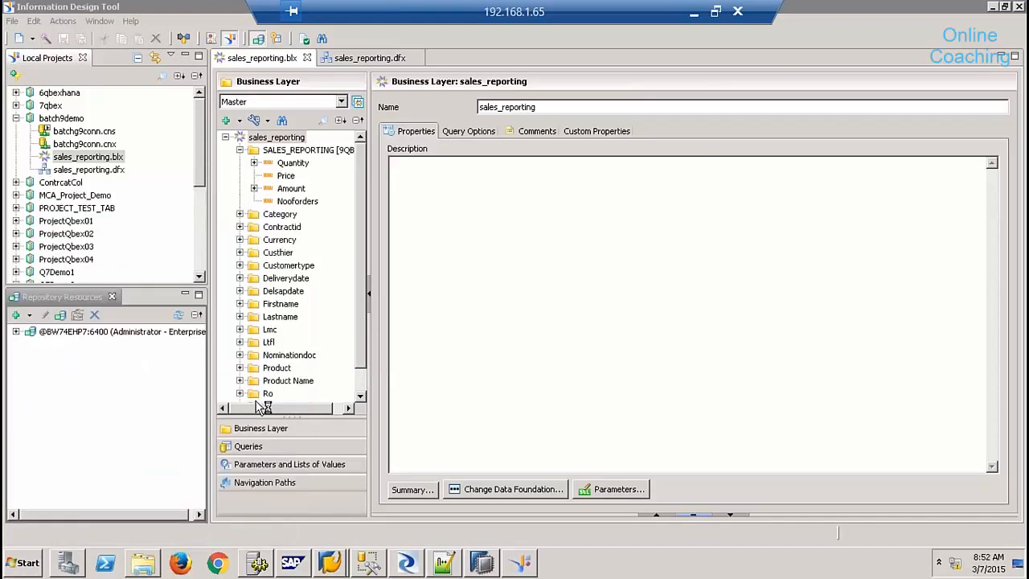
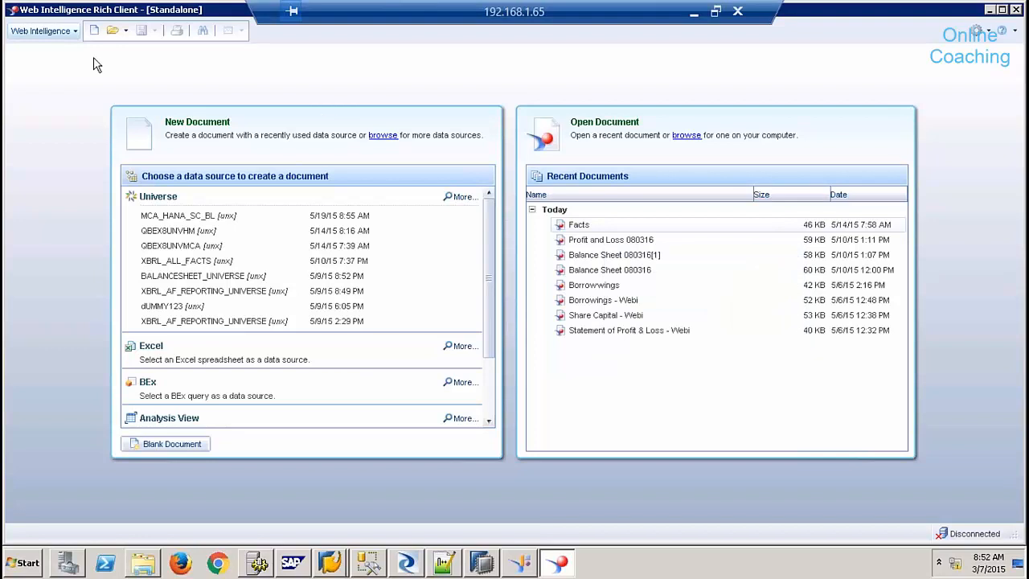
- Start a new universe-based document and log in with the password to reach the universe list
{"action": "left_click", "coordinate": [93, 37]}
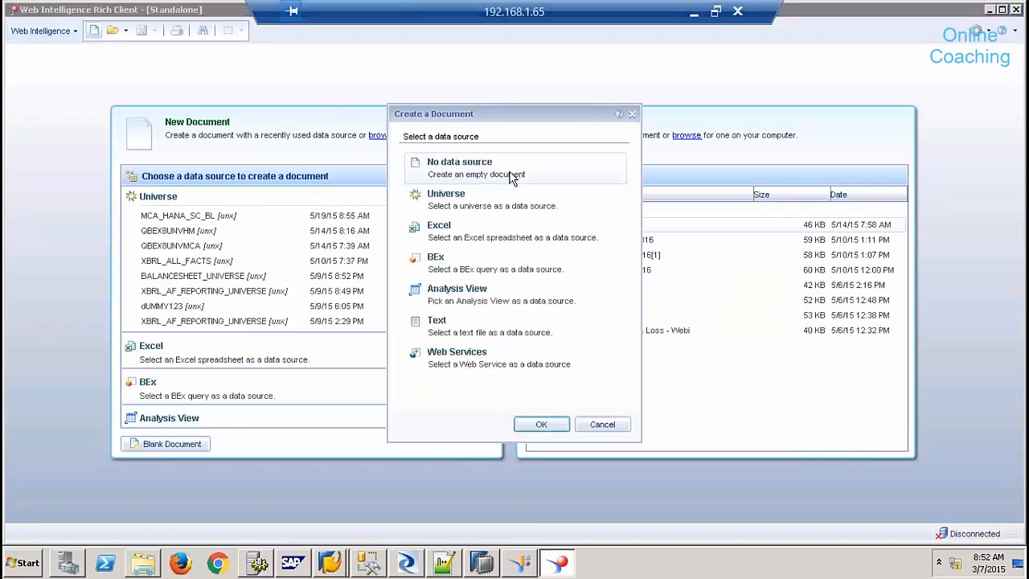
{"action": "left_click", "coordinate": [485, 203]}
{"action": "left_click", "coordinate": [527, 425]}
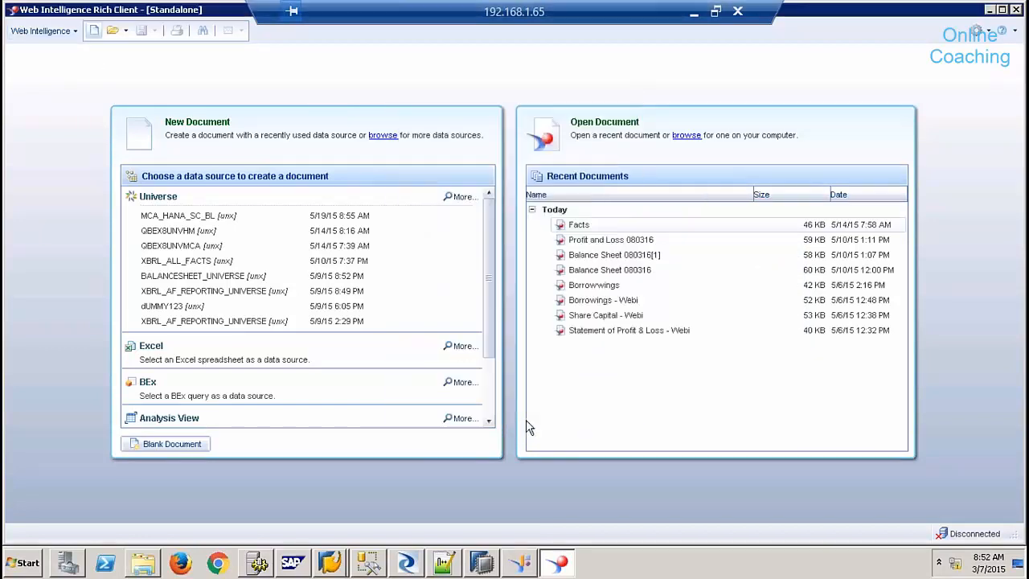
{"action": "type", "text": "**********"}
{"action": "key", "text": "Return"}
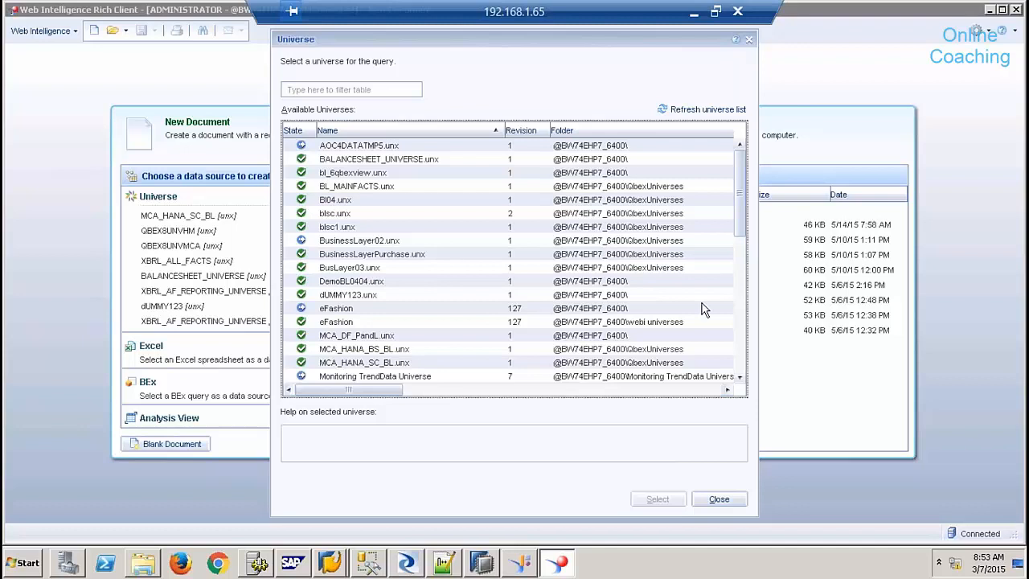
- Open the sales_reporting.unx universe in the Query Panel
{"action": "left_click", "coordinate": [739, 345]}
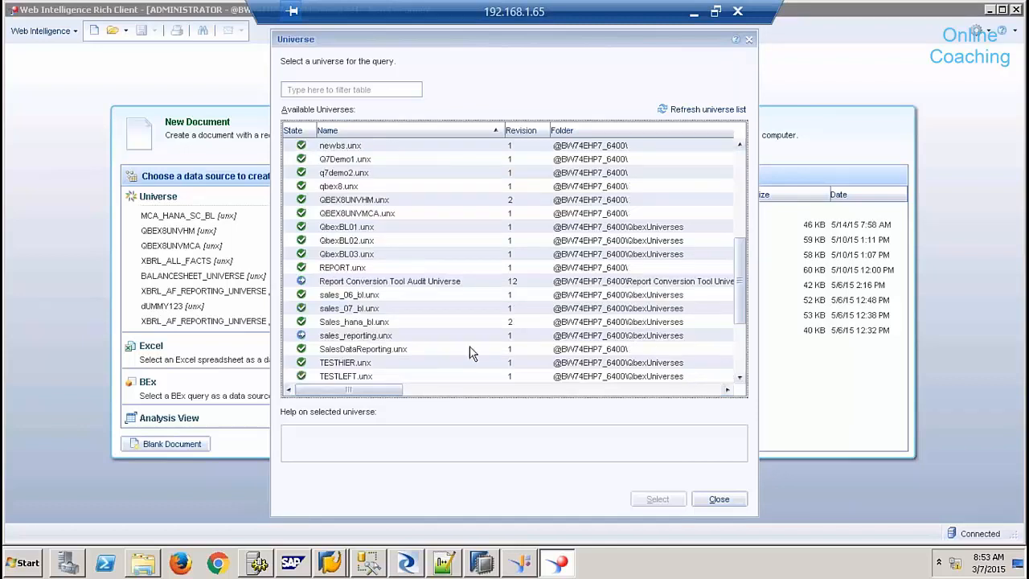
{"action": "double_click", "coordinate": [399, 337]}
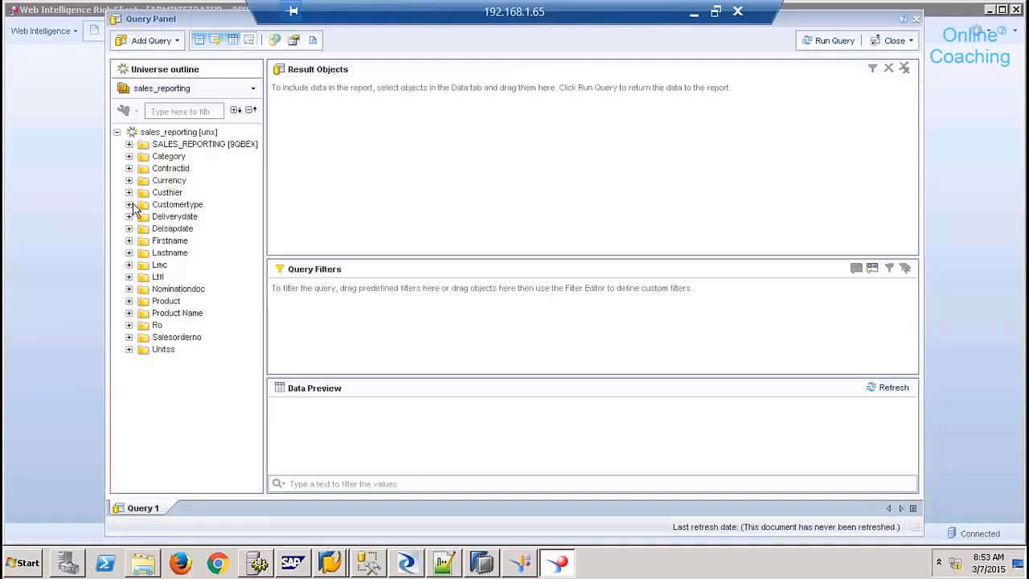
- Add Salesorderno, Amount and Quantity to Result Objects and run the query
{"action": "left_click", "coordinate": [129, 336]}
{"action": "double_click", "coordinate": [184, 348]}
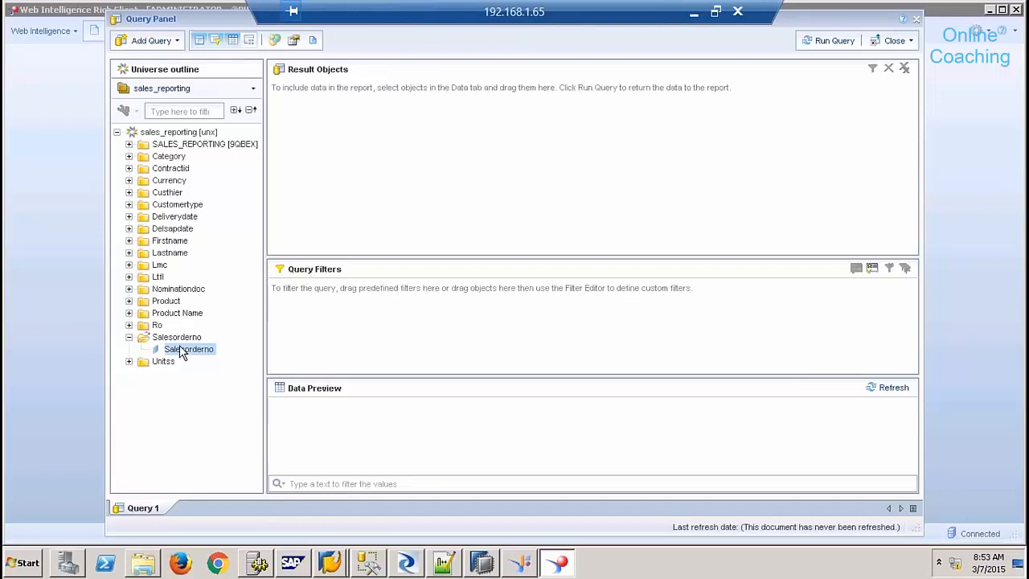
{"action": "left_click", "coordinate": [129, 144]}
{"action": "double_click", "coordinate": [177, 180]}
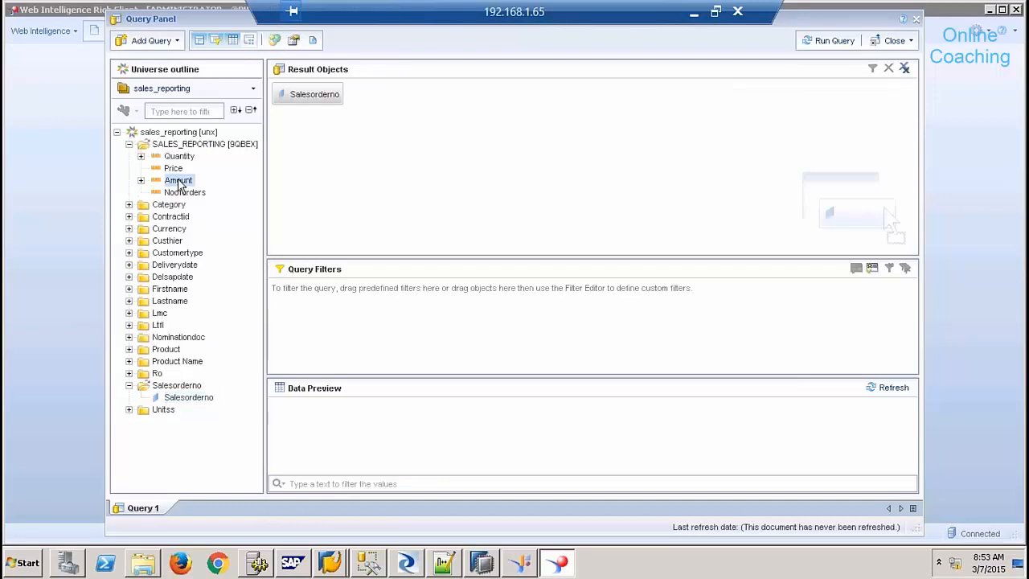
{"action": "double_click", "coordinate": [179, 156]}
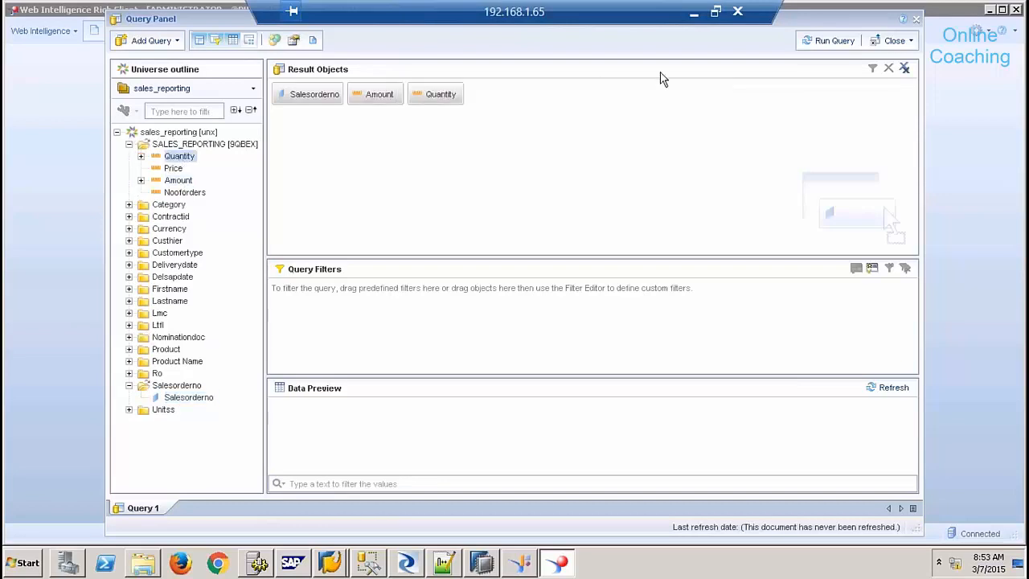
{"action": "left_click", "coordinate": [829, 44]}
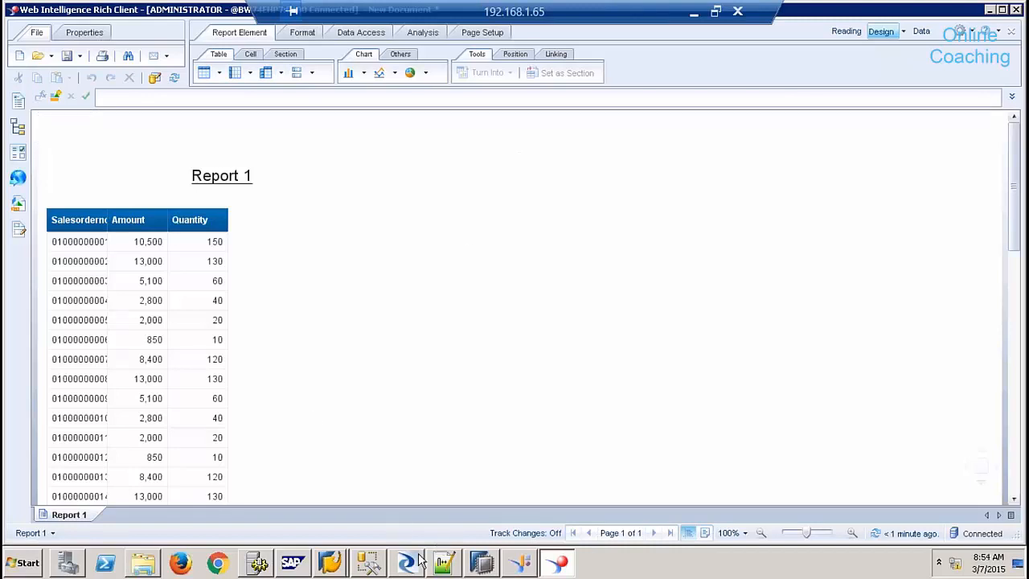
- Glance at the Help options, then switch to the Windows Start screen
{"action": "mouse_move", "coordinate": [418, 560]}
{"action": "left_click", "coordinate": [999, 29]}
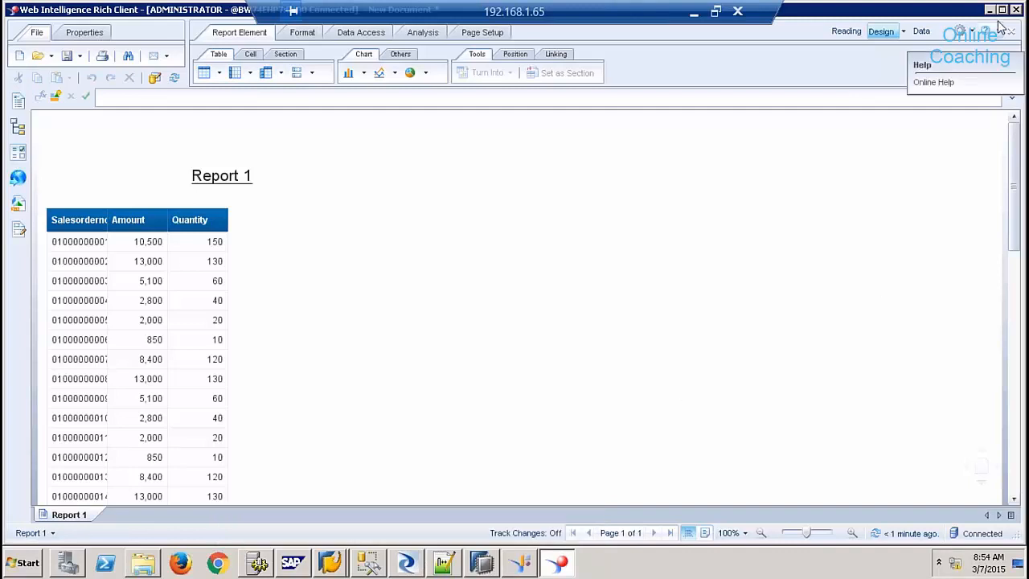
{"action": "left_click", "coordinate": [973, 138]}
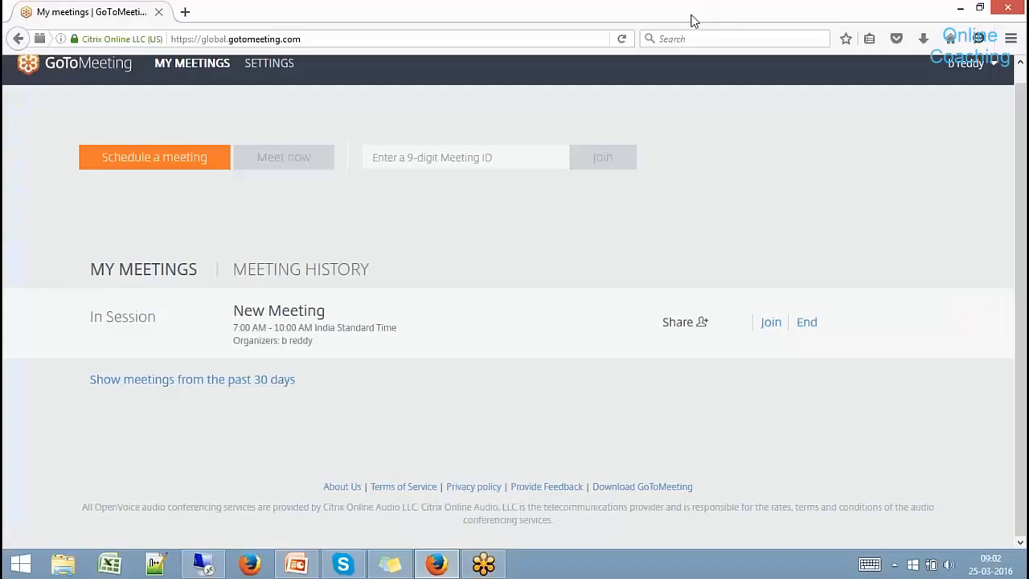
{"action": "left_click", "coordinate": [17, 572]}
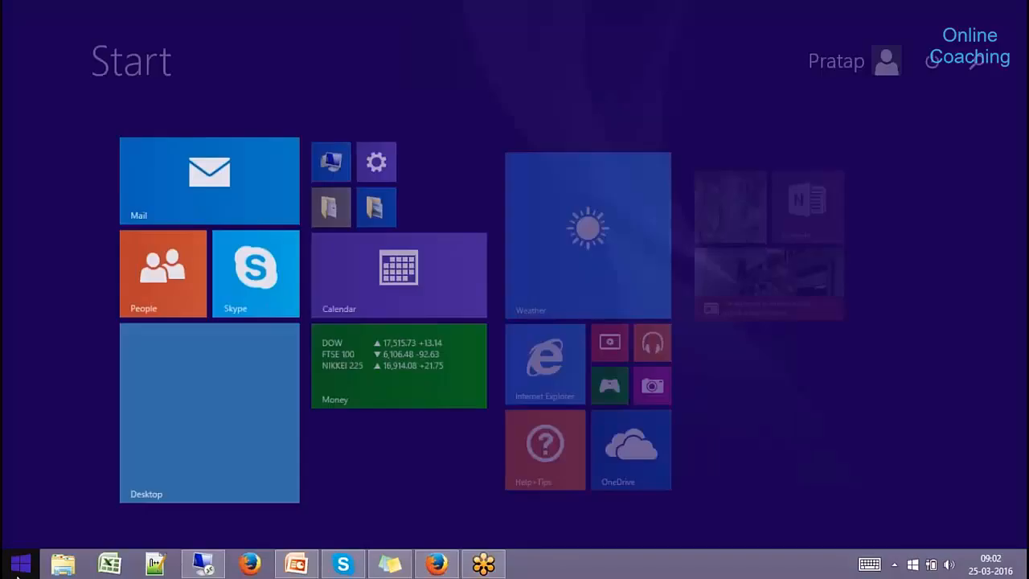
- Search for 'design' and launch Design Studio (64 bit)
{"action": "type", "text": "design Studio (64 bit"}
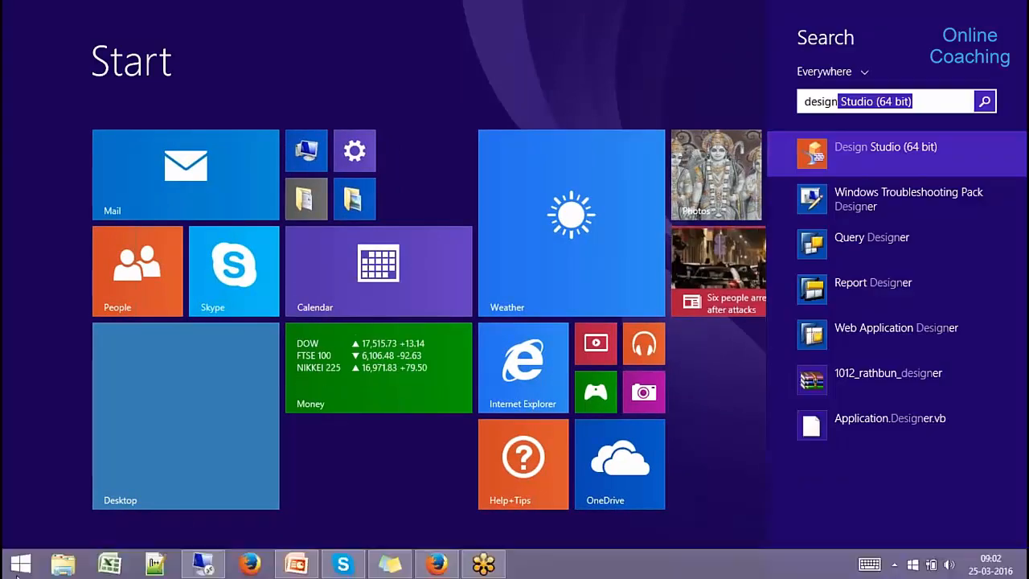
{"action": "left_click", "coordinate": [874, 162]}
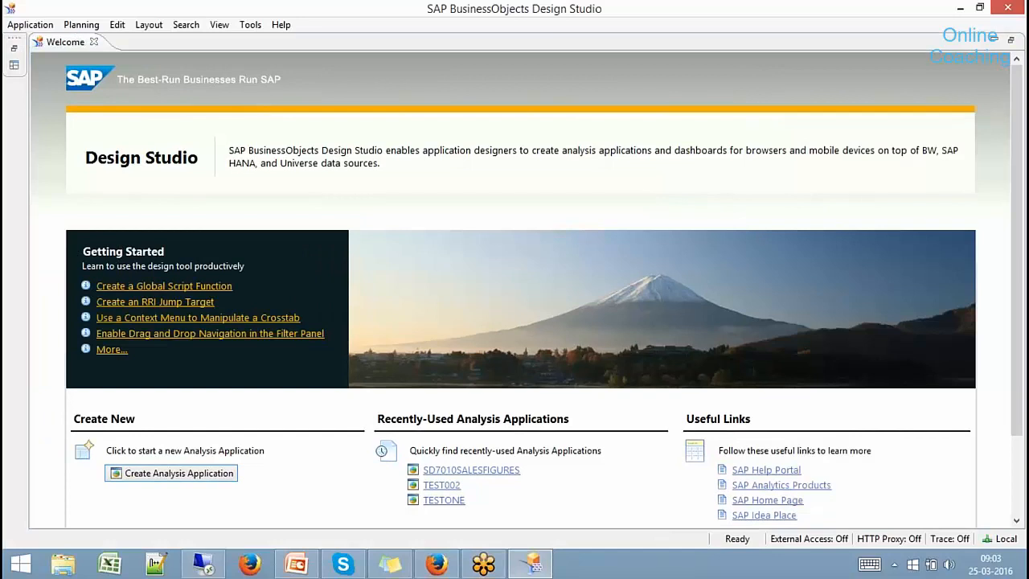
- Close the Welcome page, glance at the Planning menu, and begin a new application
{"action": "left_click", "coordinate": [94, 43]}
{"action": "left_click", "coordinate": [86, 25]}
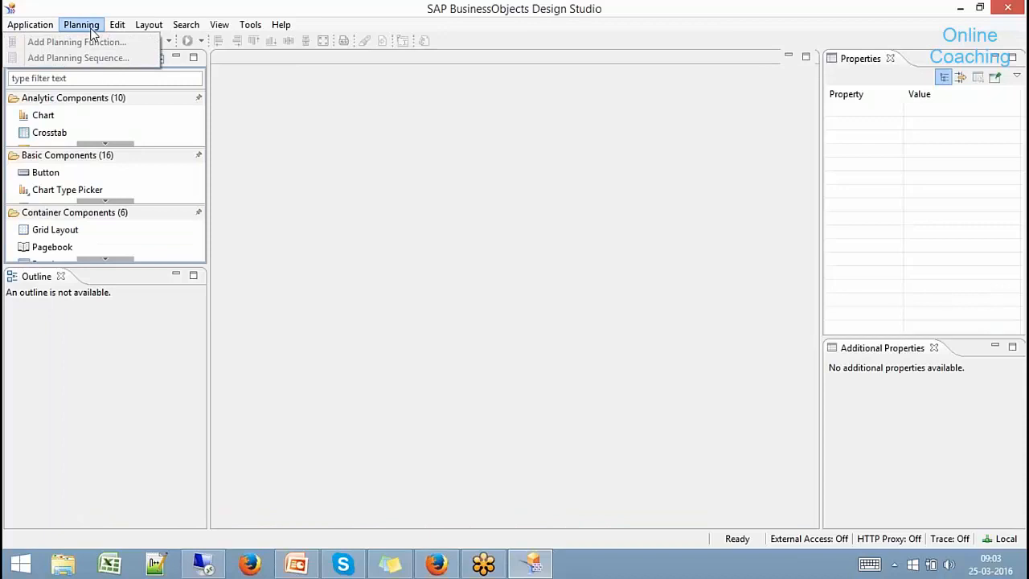
{"action": "left_click", "coordinate": [279, 112]}
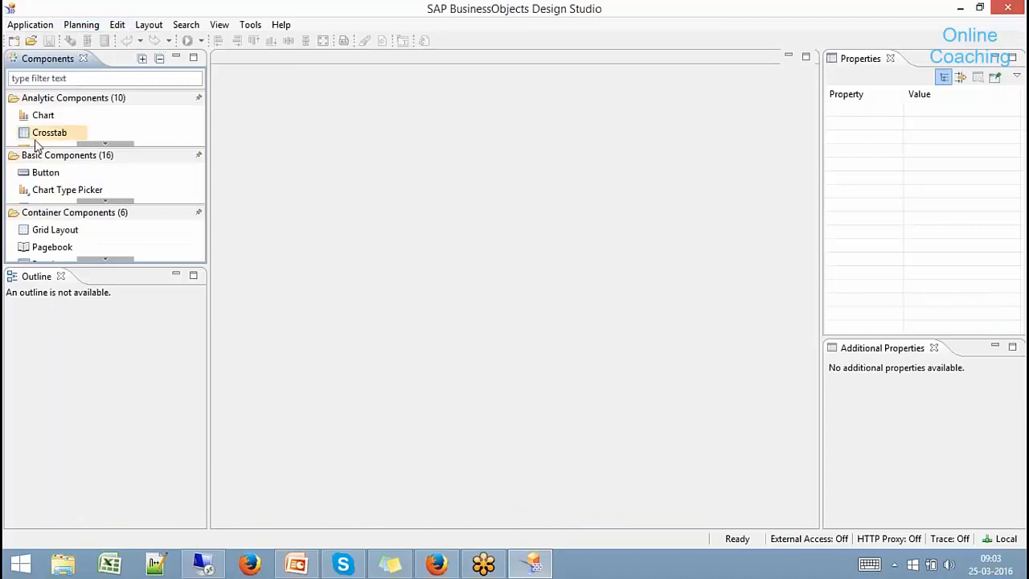
{"action": "left_click", "coordinate": [14, 40]}
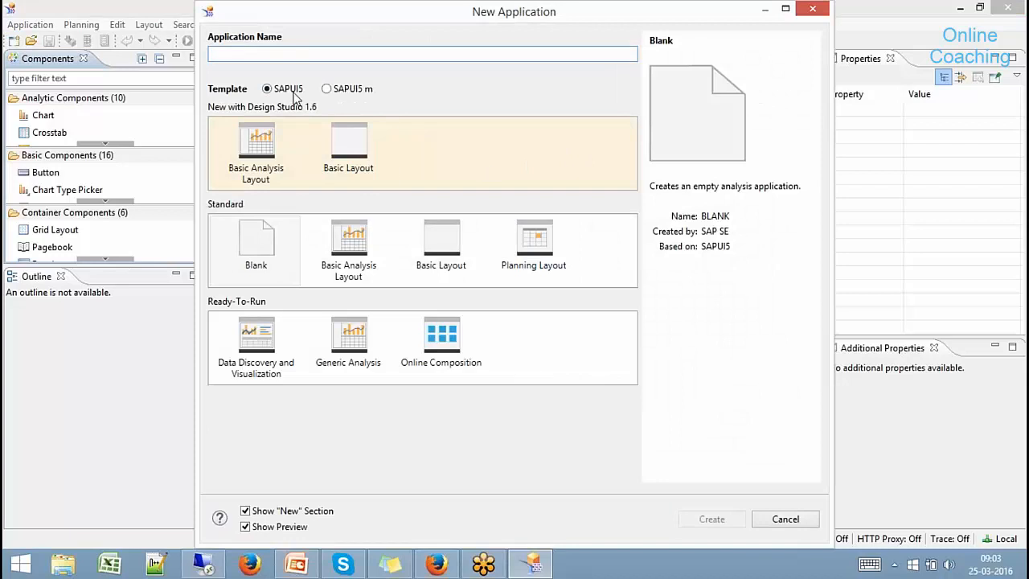
- Create application MOBILE01 from the SAPUI5 m Standard Basic Layout template
{"action": "left_click", "coordinate": [336, 94]}
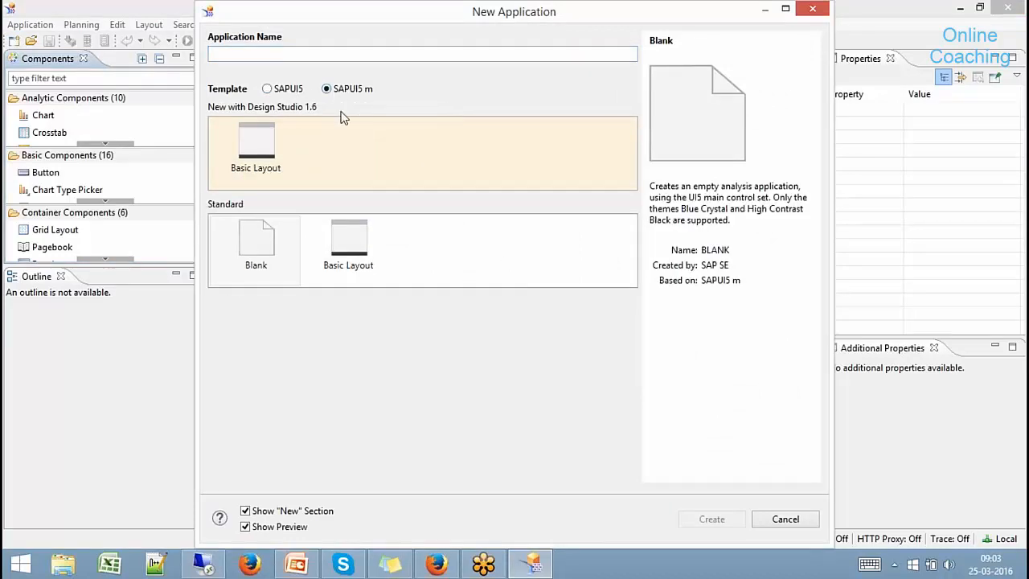
{"action": "left_click", "coordinate": [358, 245]}
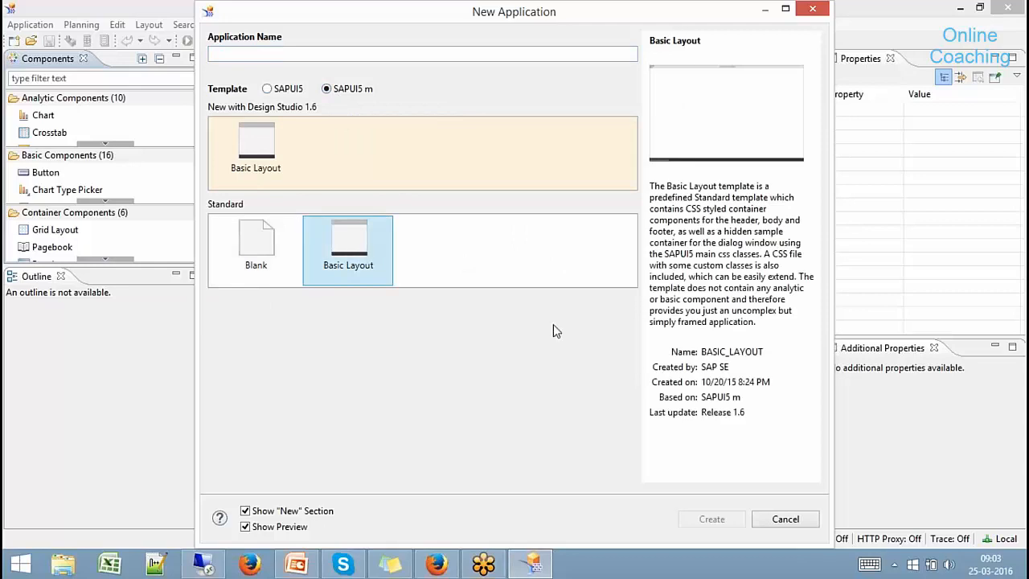
{"action": "left_click", "coordinate": [354, 54]}
{"action": "type", "text": "MOBILE01"}
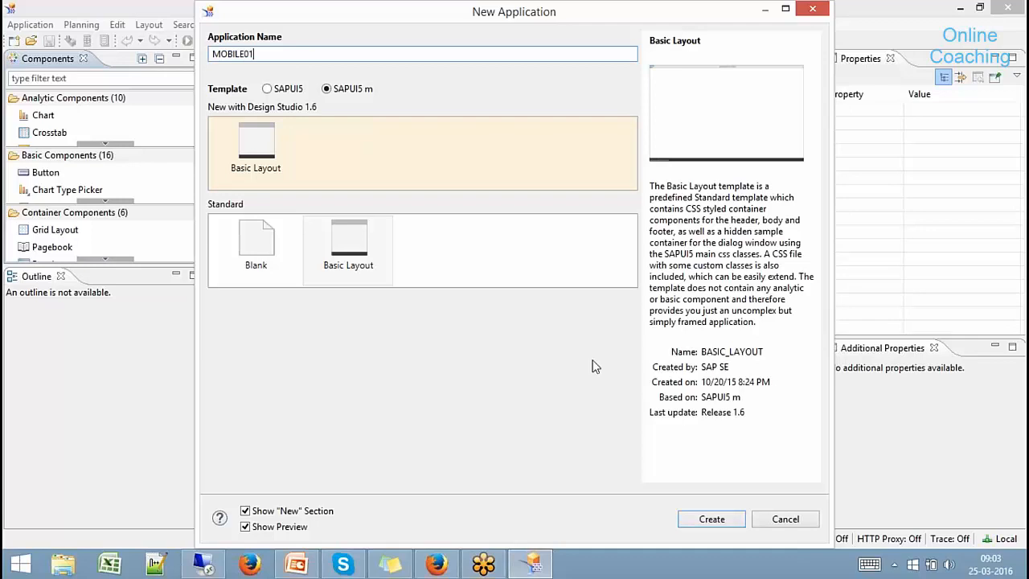
{"action": "left_click", "coordinate": [719, 518]}
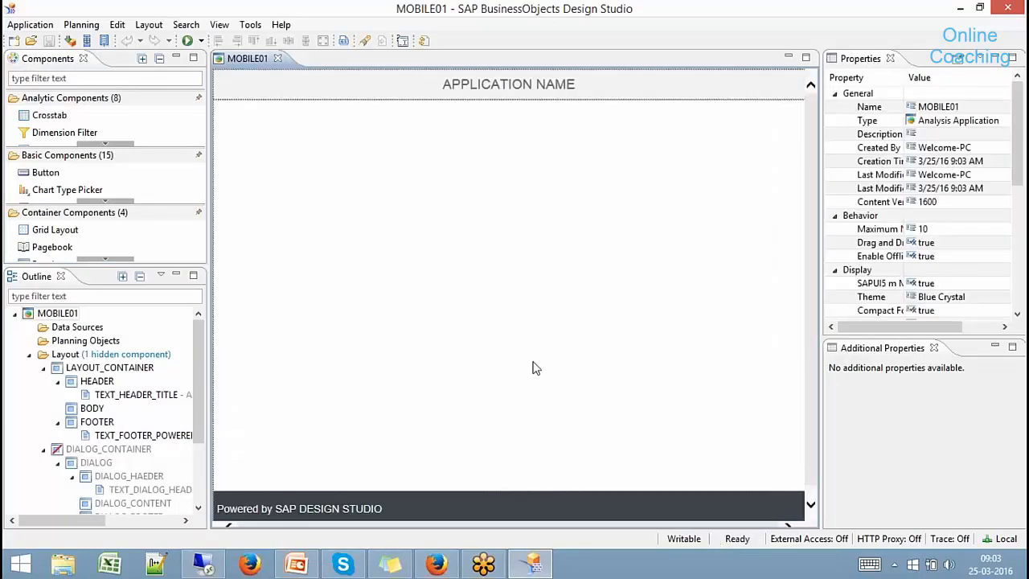
- Place a Crosstab in the layout body, reposition it, then delete it
{"action": "left_click_drag", "start_coordinate": [45, 116], "coordinate": [296, 169]}
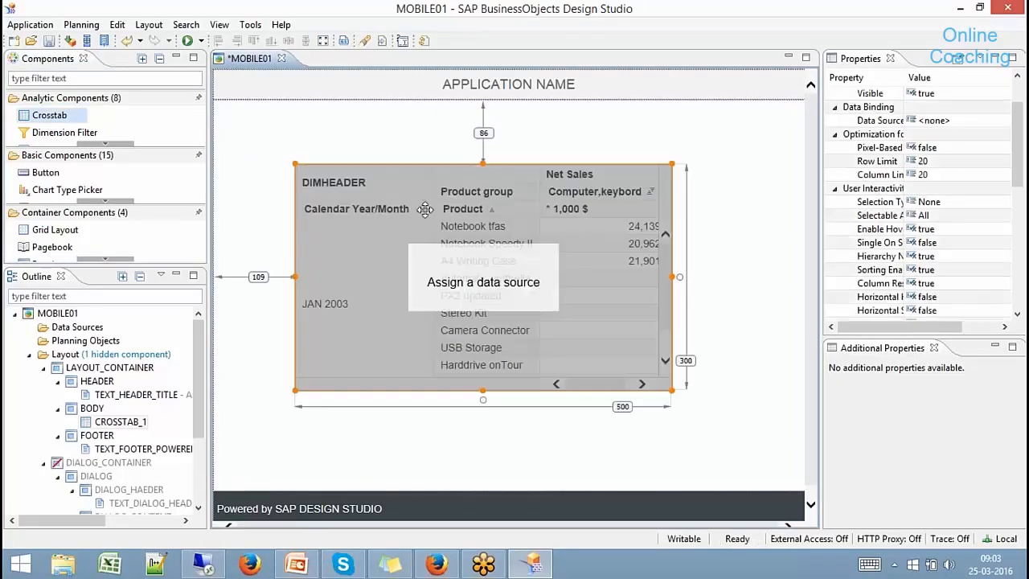
{"action": "left_click_drag", "start_coordinate": [414, 204], "coordinate": [390, 184]}
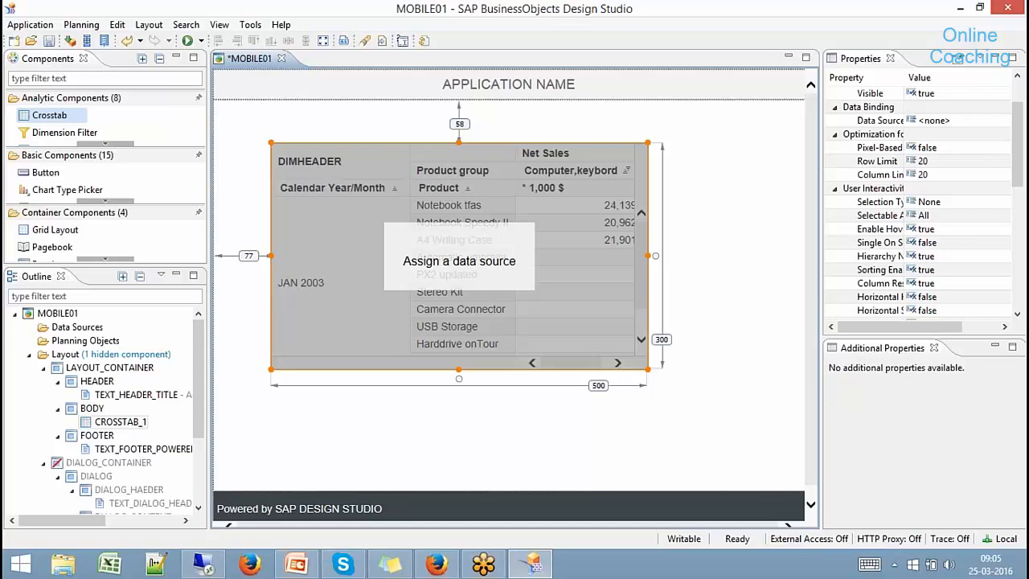
{"action": "key", "text": "Delete"}
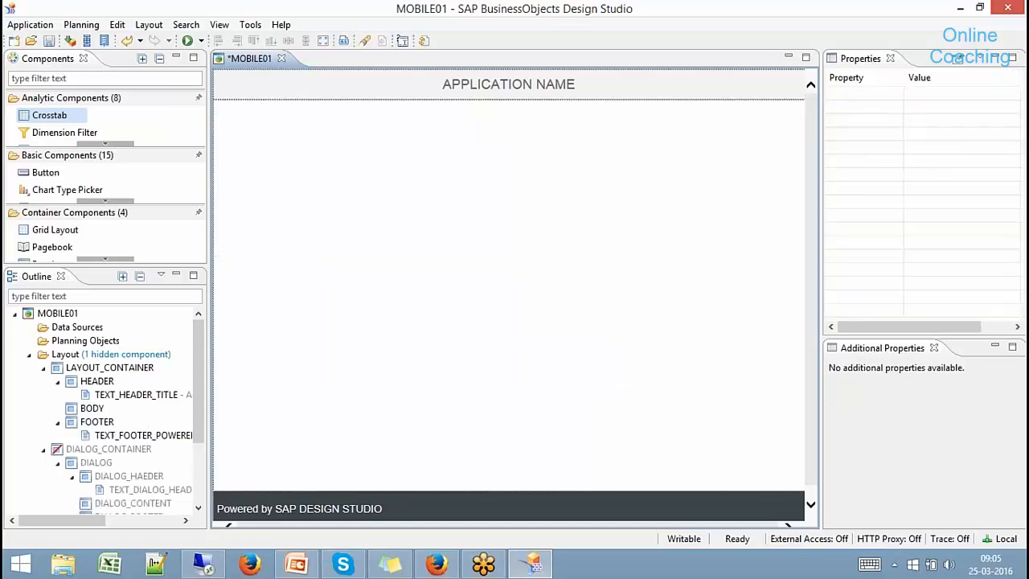
- Add a Spreadsheet from Analytic Components into the BODY container
{"action": "left_click", "coordinate": [126, 144]}
{"action": "left_click", "coordinate": [126, 145]}
{"action": "left_click", "coordinate": [125, 144]}
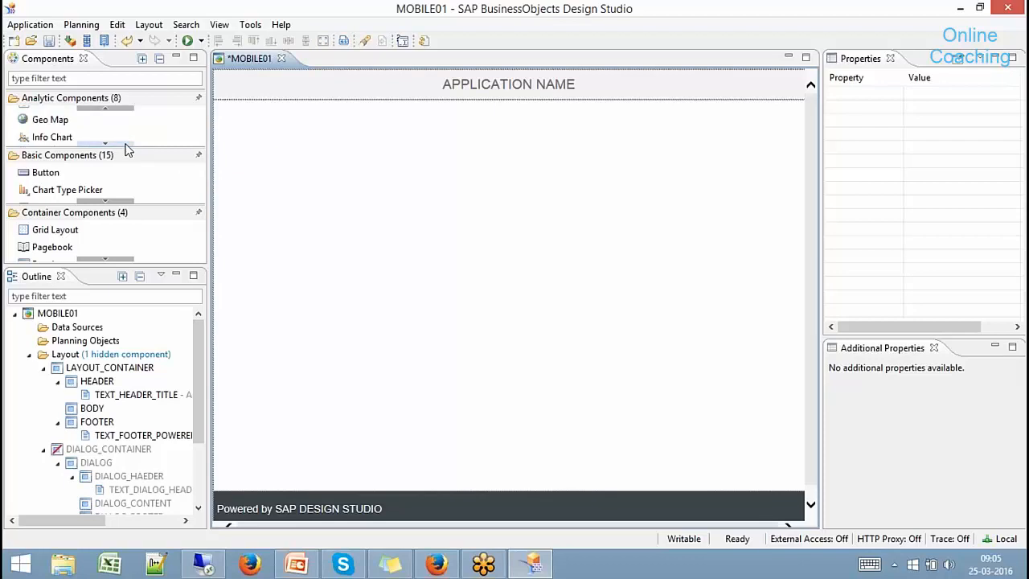
{"action": "left_click", "coordinate": [125, 145]}
{"action": "left_click", "coordinate": [125, 144]}
{"action": "left_click", "coordinate": [125, 145]}
{"action": "left_click_drag", "start_coordinate": [95, 133], "coordinate": [280, 146]}
- Shorten SPREADSHEET_1 to about row 16, above the footer, and open the Planning menu
{"action": "left_click", "coordinate": [394, 171]}
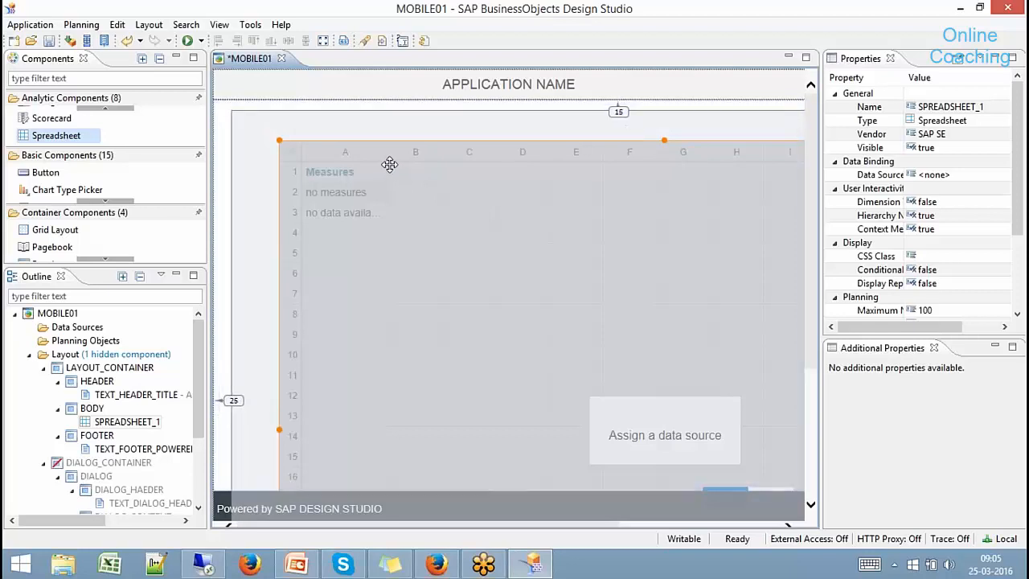
{"action": "scroll", "coordinate": [815, 380], "scroll_direction": "down", "scroll_amount": 5}
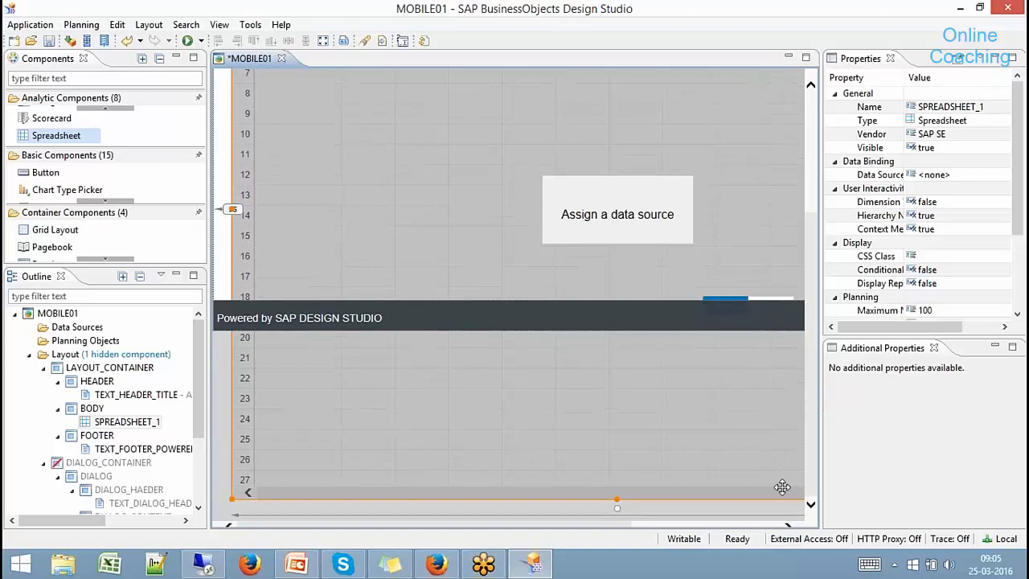
{"action": "left_click_drag", "start_coordinate": [617, 499], "coordinate": [590, 298]}
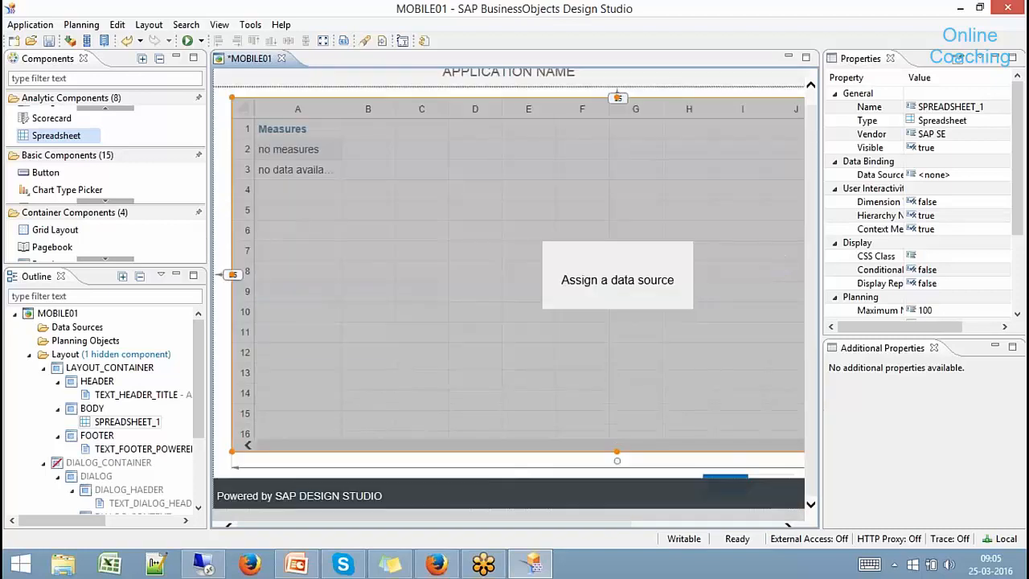
{"action": "left_click_drag", "start_coordinate": [810, 253], "coordinate": [809, 223]}
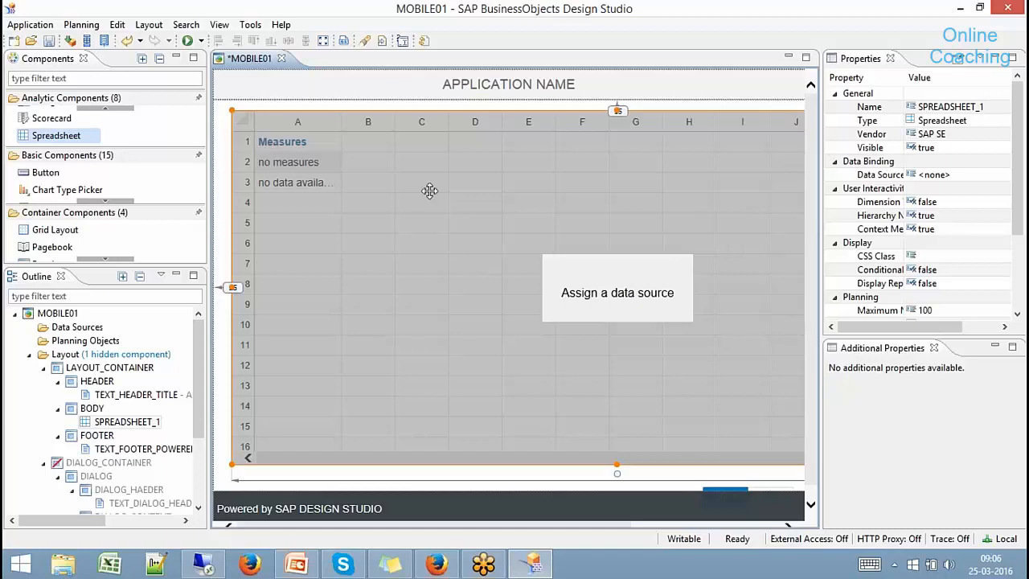
{"action": "left_click", "coordinate": [88, 25]}
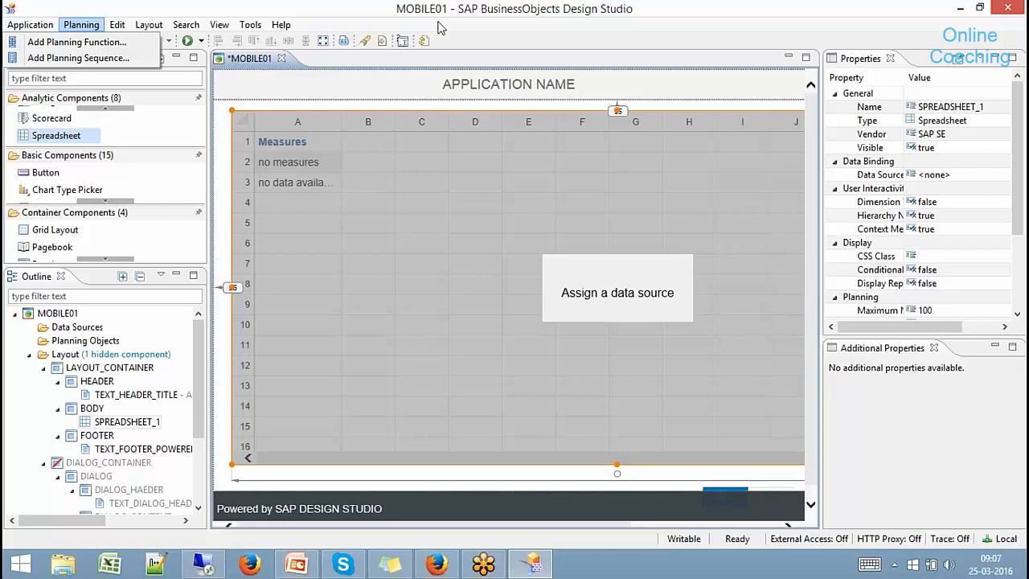
- Review the Preferred Startup Mode choices in Tools > Preferences, keeping Local Mode
{"action": "left_click", "coordinate": [251, 25]}
{"action": "left_click", "coordinate": [251, 25]}
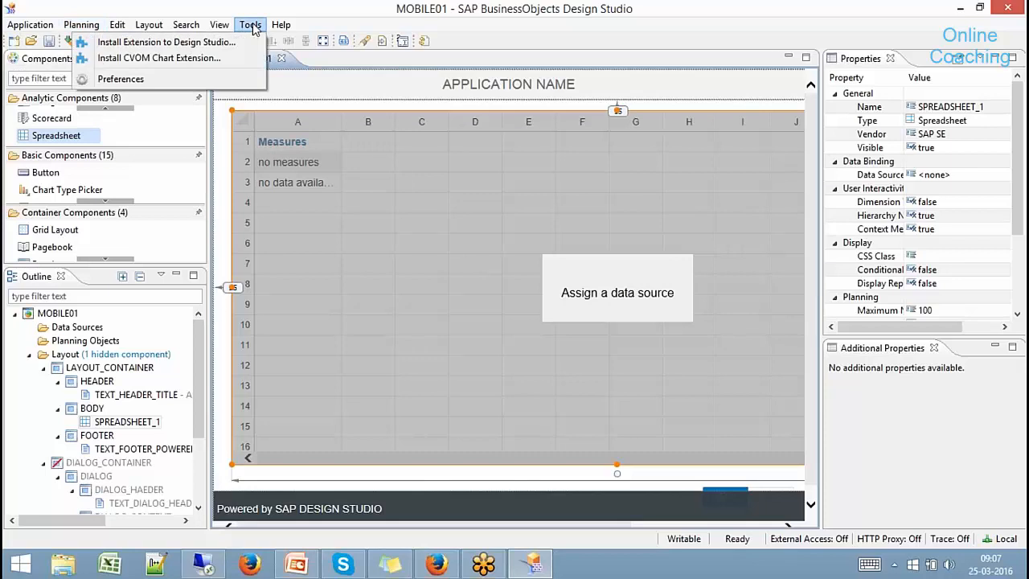
{"action": "left_click", "coordinate": [225, 80]}
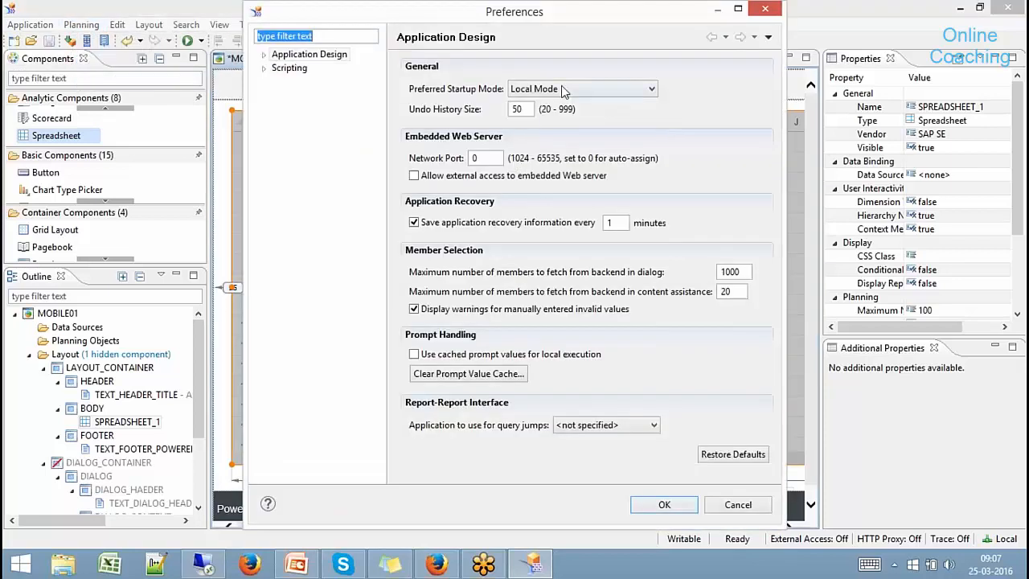
{"action": "left_click", "coordinate": [563, 90]}
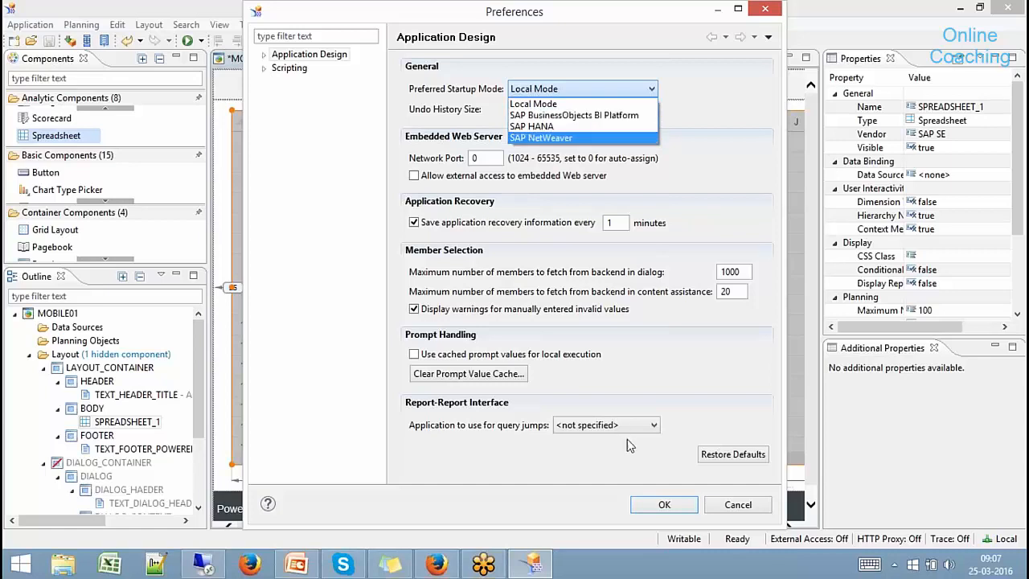
{"action": "left_click", "coordinate": [731, 504]}
- Dismiss the preferences without saving, then minimize Design Studio and the GoToMeeting Firefox window
{"action": "left_click", "coordinate": [731, 504]}
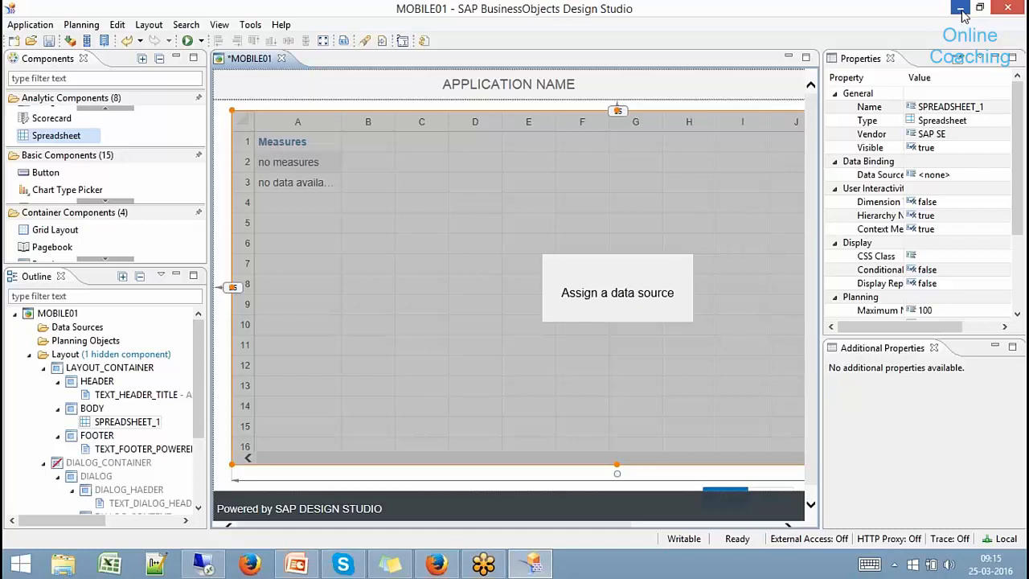
{"action": "left_click", "coordinate": [961, 9]}
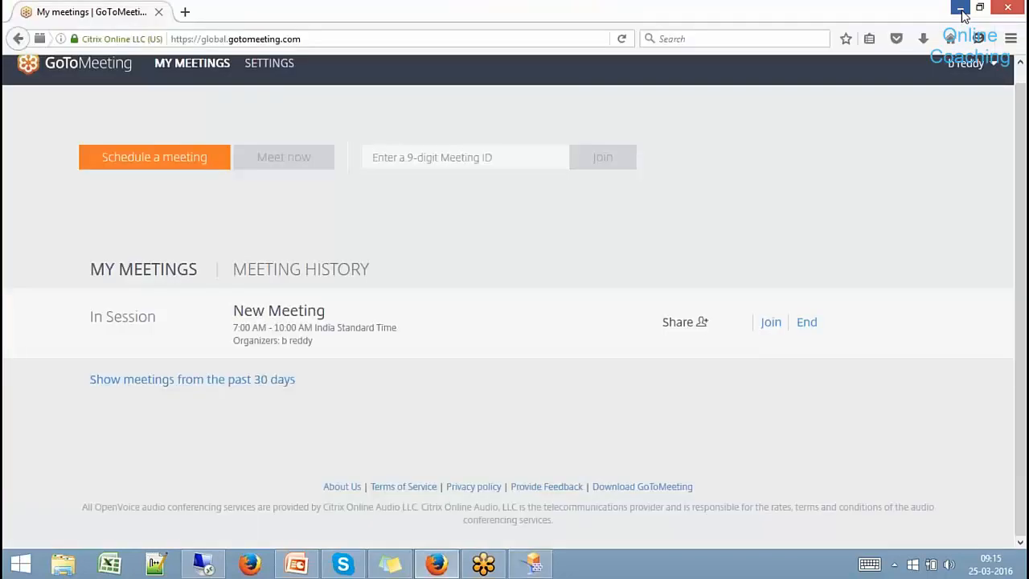
{"action": "left_click", "coordinate": [961, 10]}
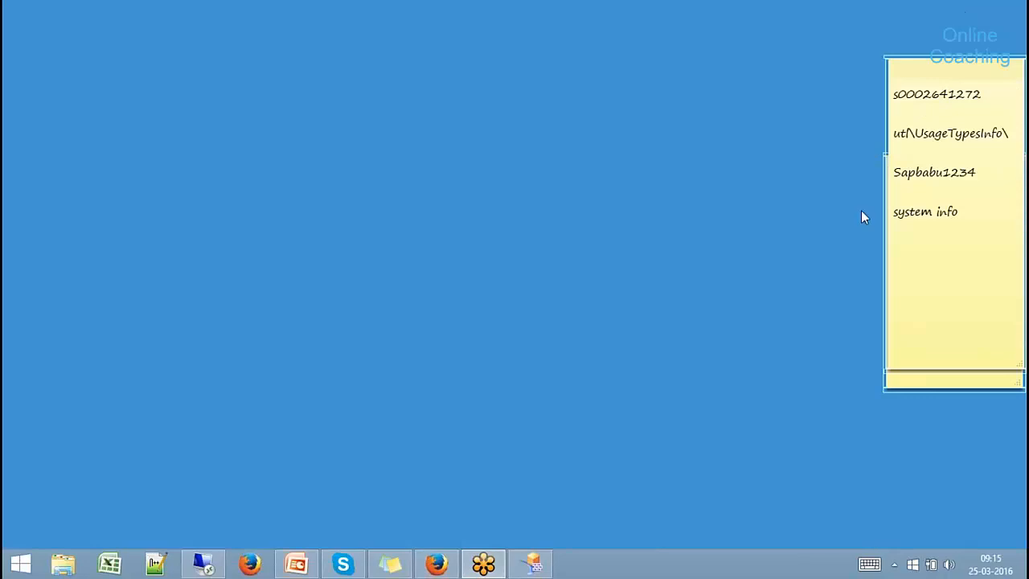